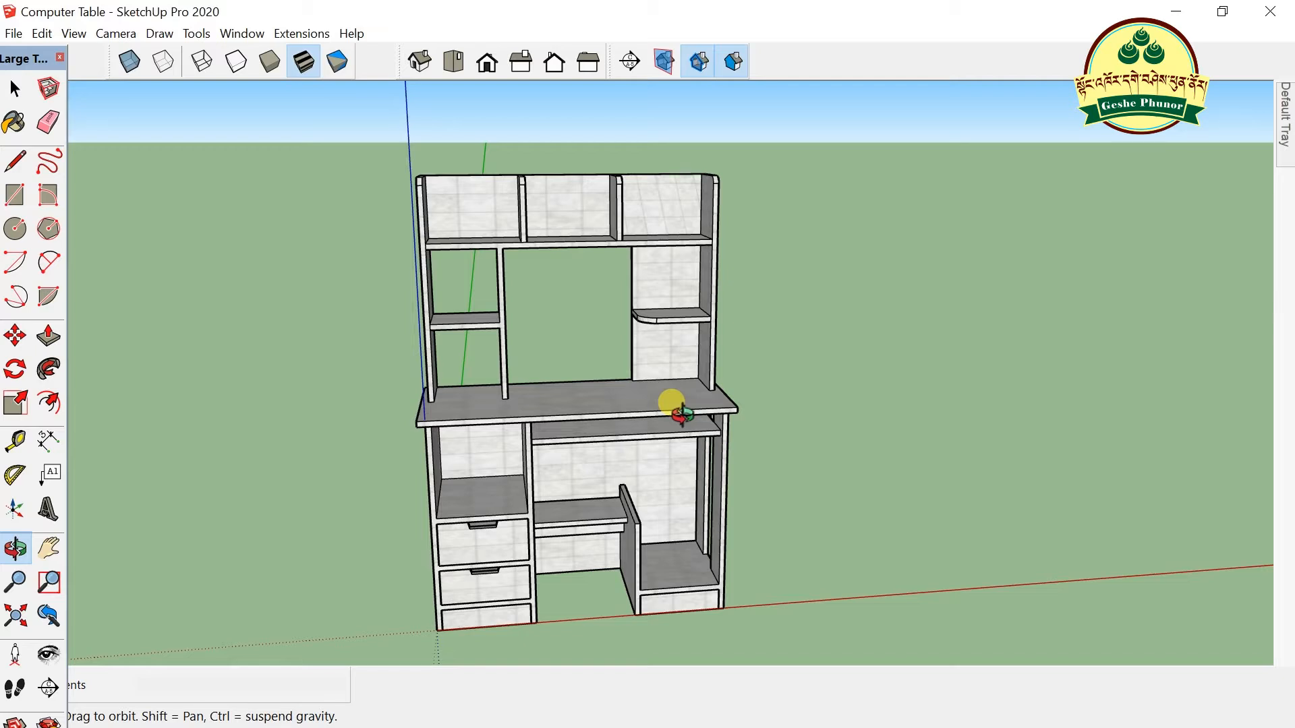
- Orbit and zoom around the computer table to inspect it from the front and above
{"action": "left_click_drag", "start_coordinate": [544, 379], "coordinate": [588, 411]}
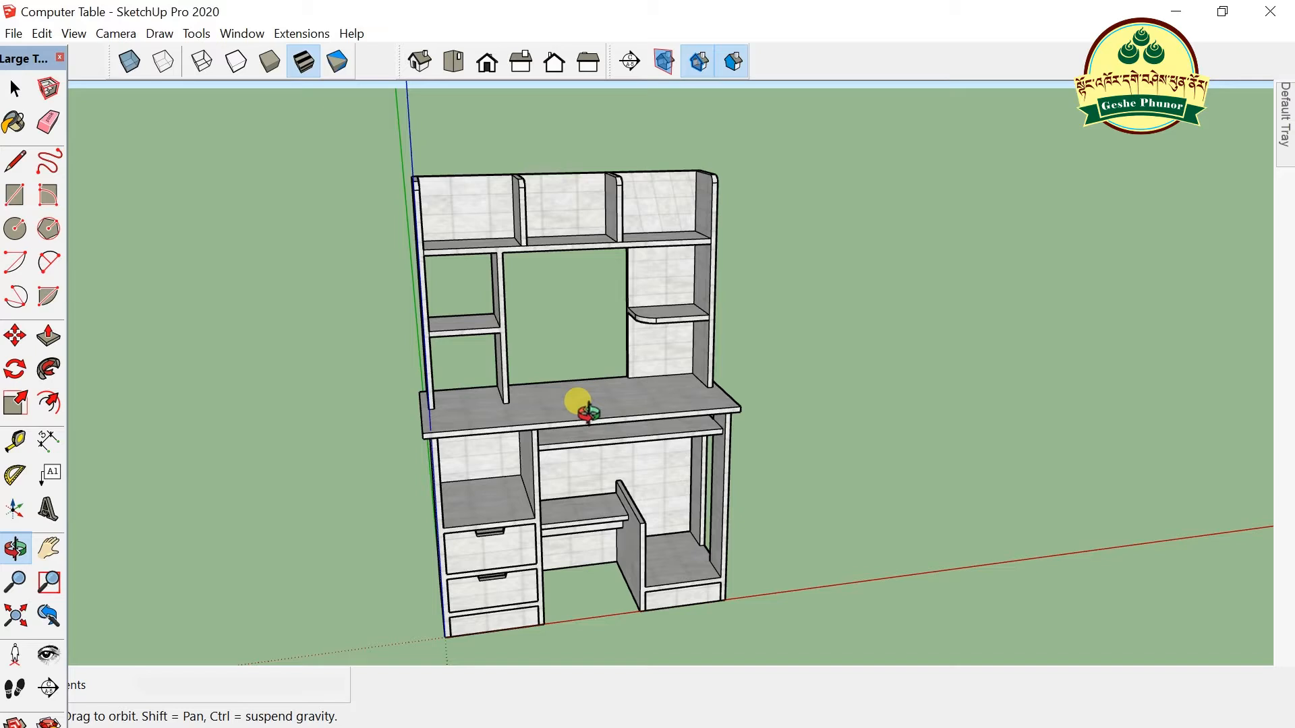
{"action": "scroll", "coordinate": [642, 413], "scroll_direction": "up", "scroll_amount": 4}
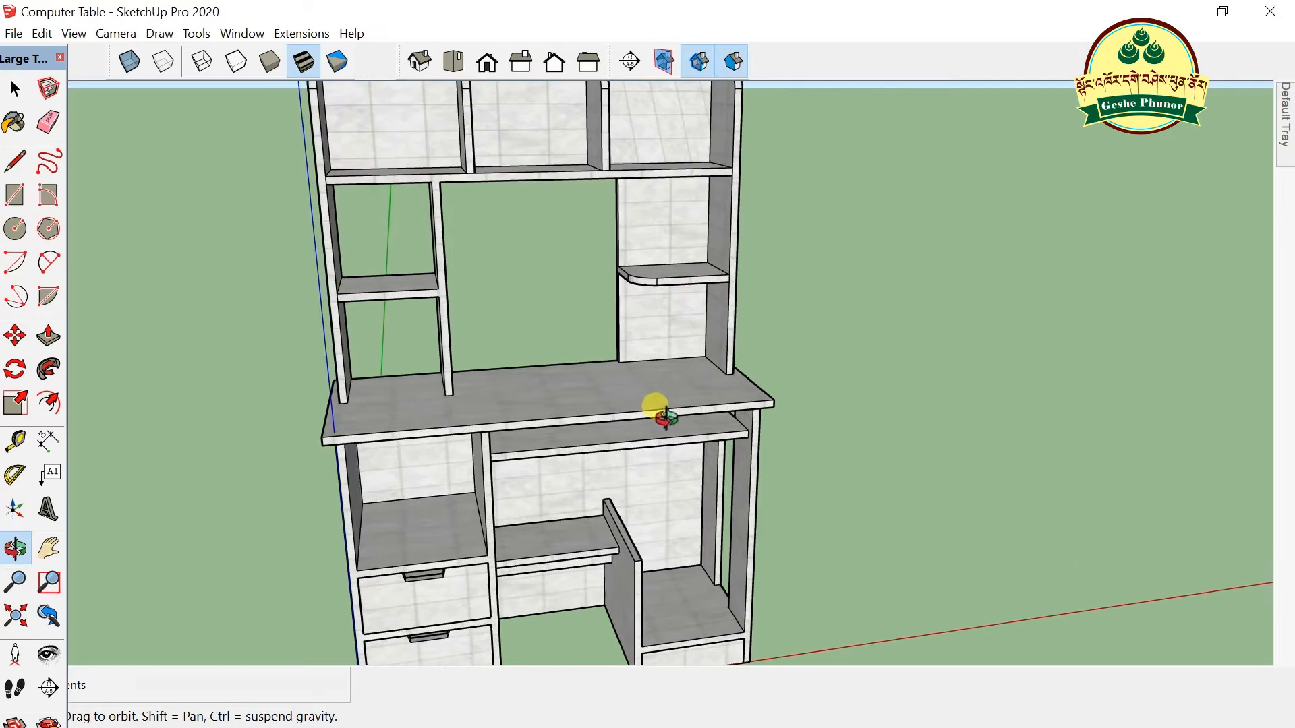
{"action": "scroll", "coordinate": [540, 415], "scroll_direction": "down", "scroll_amount": 4}
{"action": "left_click_drag", "start_coordinate": [570, 437], "coordinate": [619, 493]}
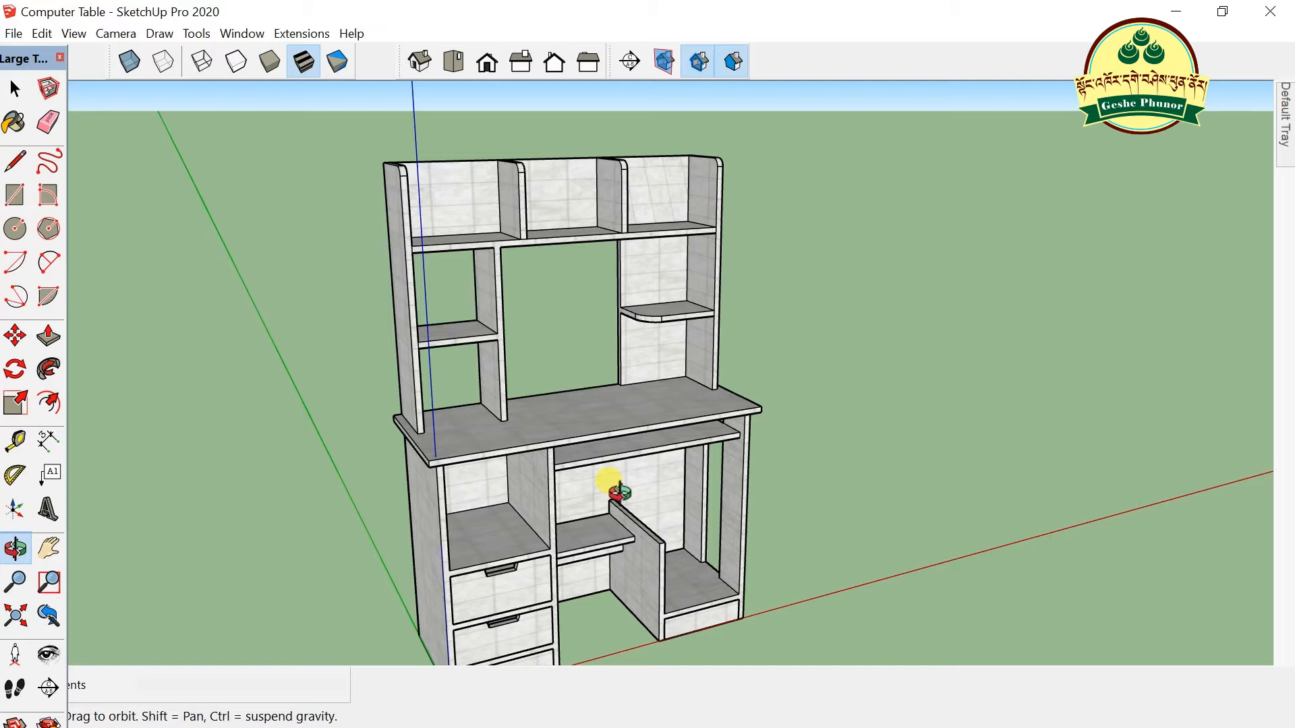
{"action": "left_click_drag", "start_coordinate": [619, 493], "coordinate": [511, 466]}
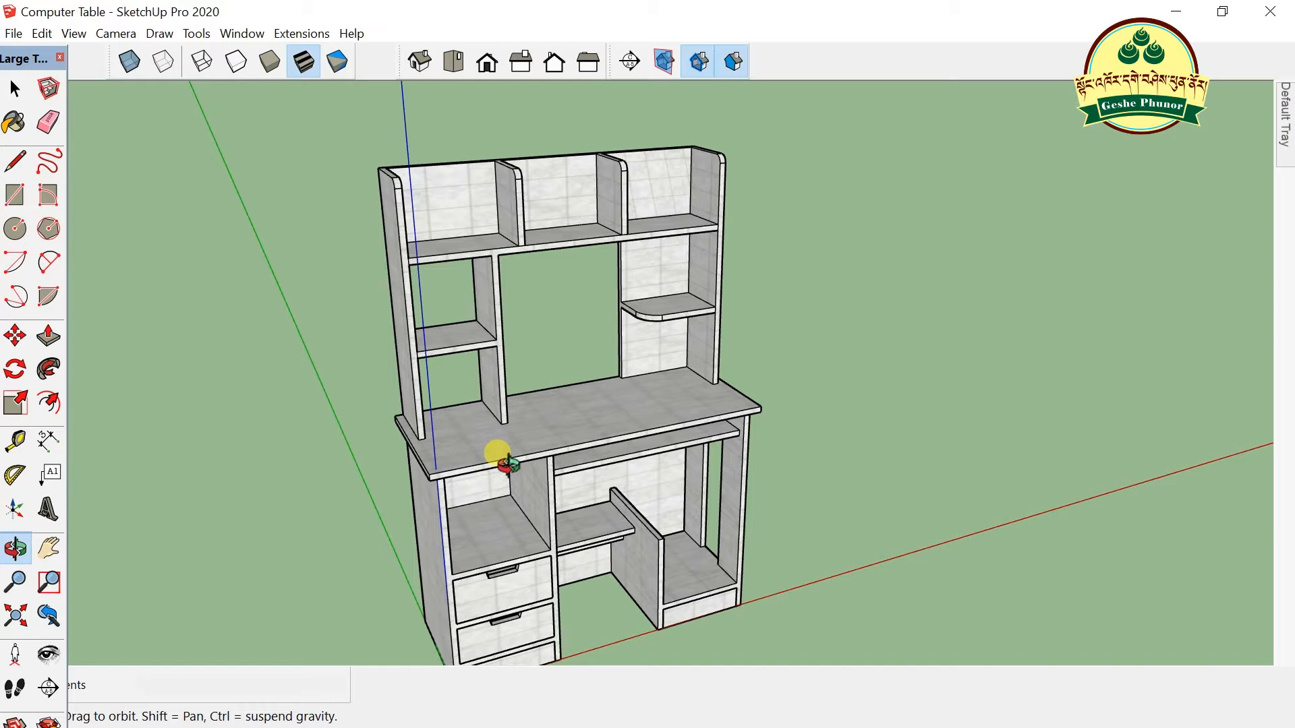
{"action": "left_click_drag", "start_coordinate": [509, 464], "coordinate": [529, 512]}
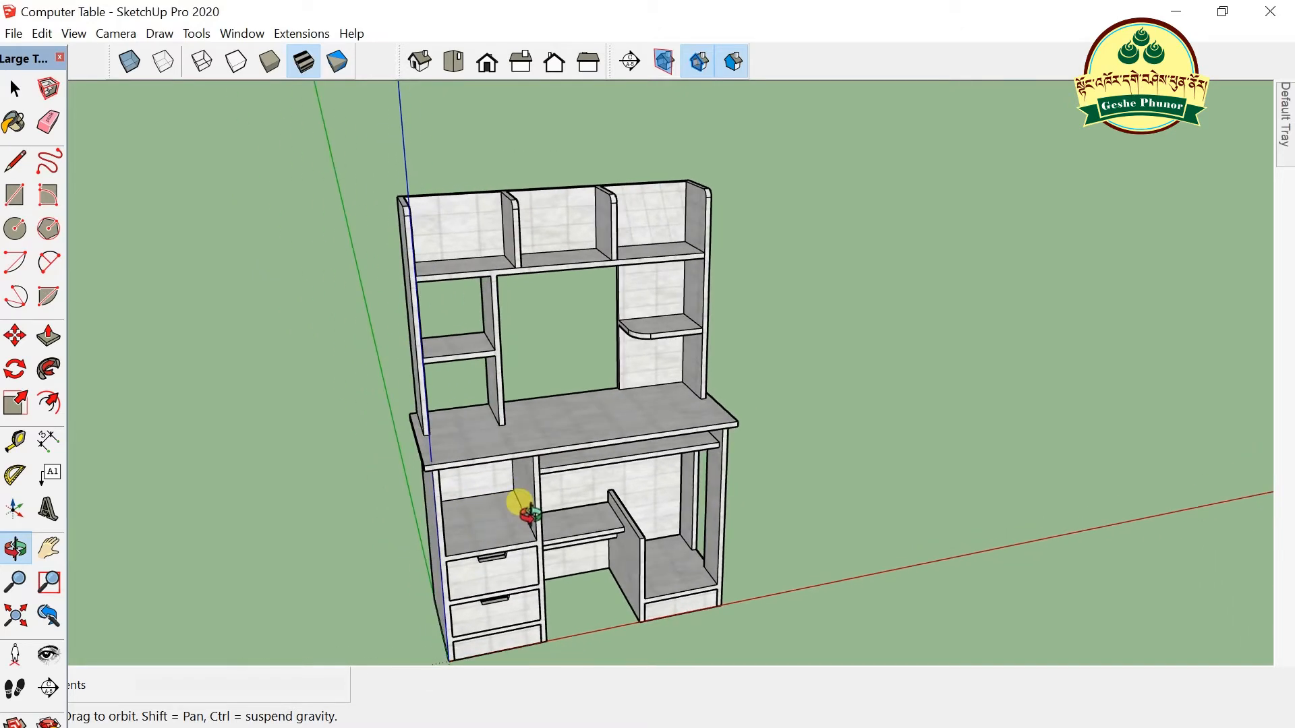
{"action": "scroll", "coordinate": [465, 532], "scroll_direction": "up", "scroll_amount": 3}
{"action": "left_click_drag", "start_coordinate": [641, 423], "coordinate": [454, 462]}
{"action": "left_click_drag", "start_coordinate": [762, 318], "coordinate": [621, 371]}
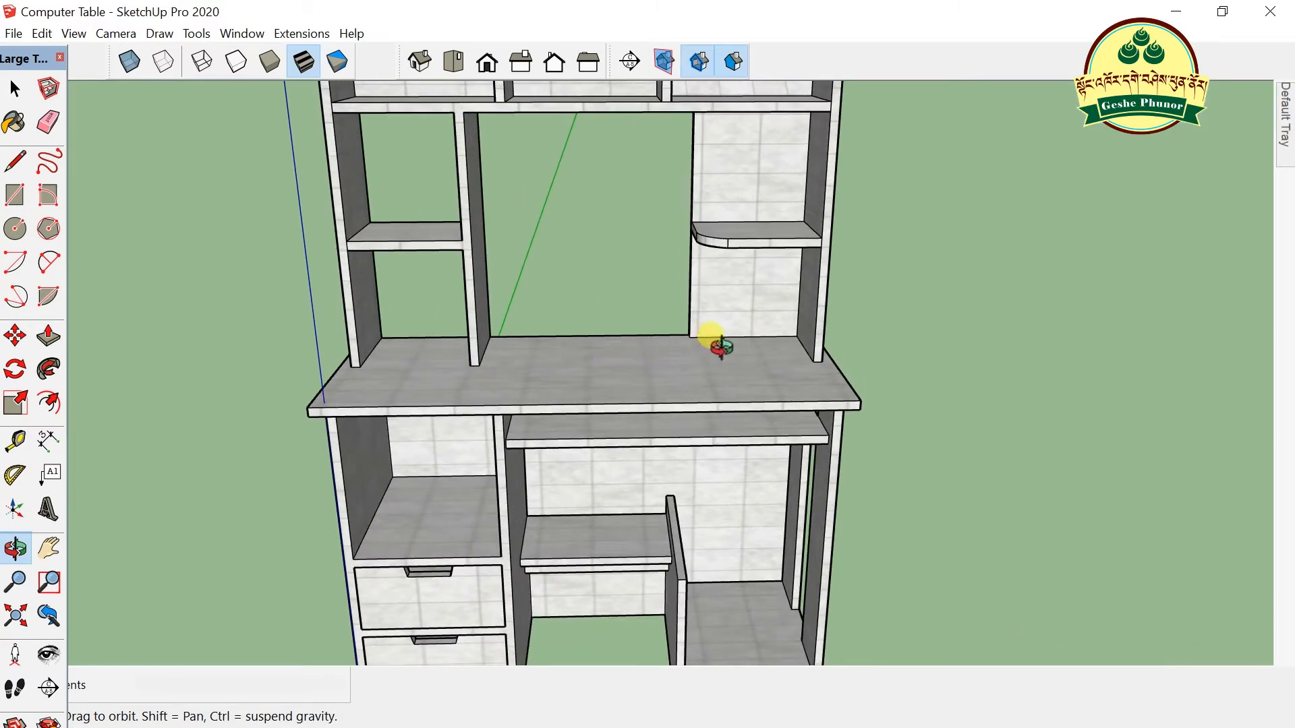
{"action": "scroll", "coordinate": [770, 284], "scroll_direction": "down", "scroll_amount": 2}
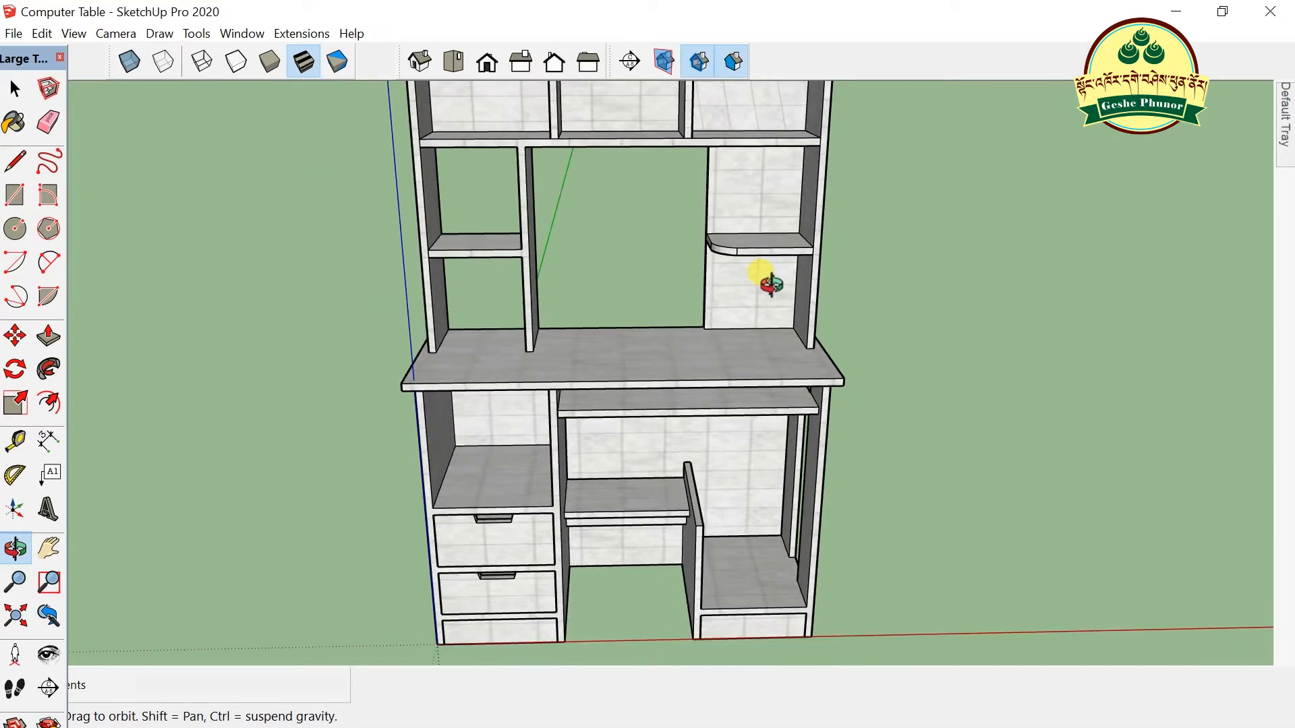
{"action": "scroll", "coordinate": [771, 284], "scroll_direction": "up", "scroll_amount": 3}
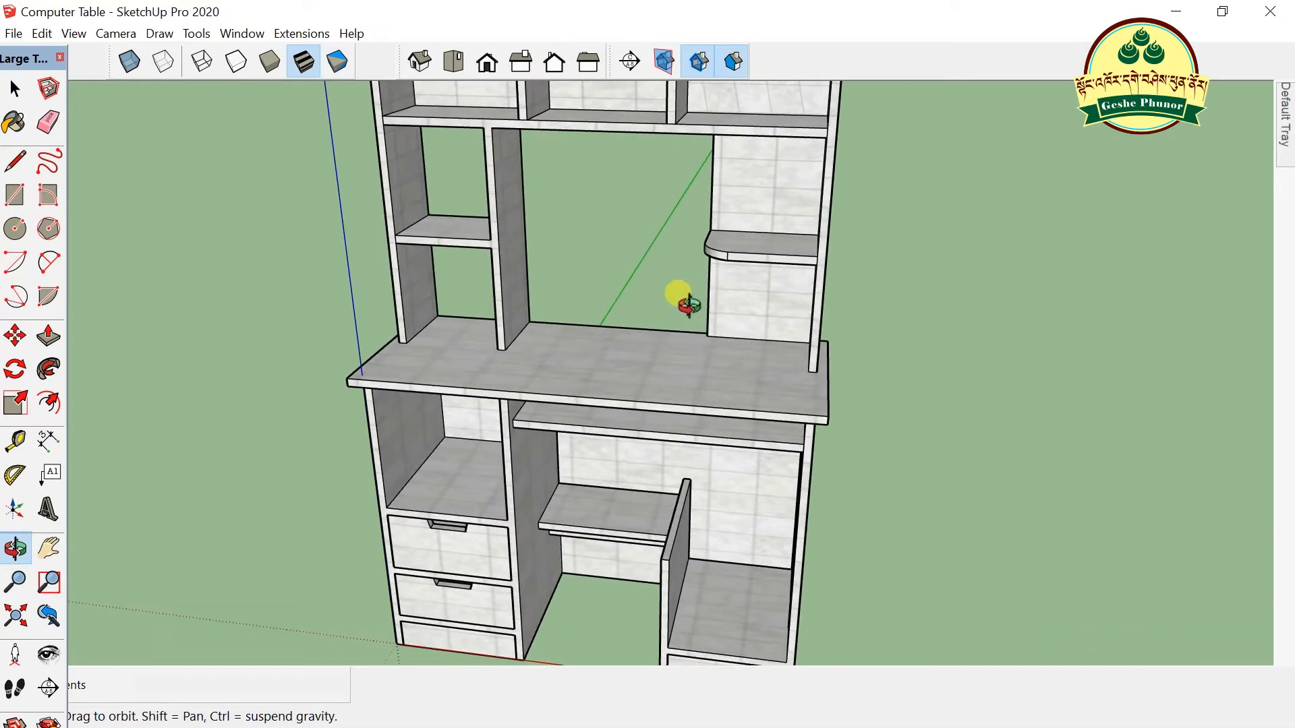
{"action": "scroll", "coordinate": [688, 306], "scroll_direction": "down", "scroll_amount": 1}
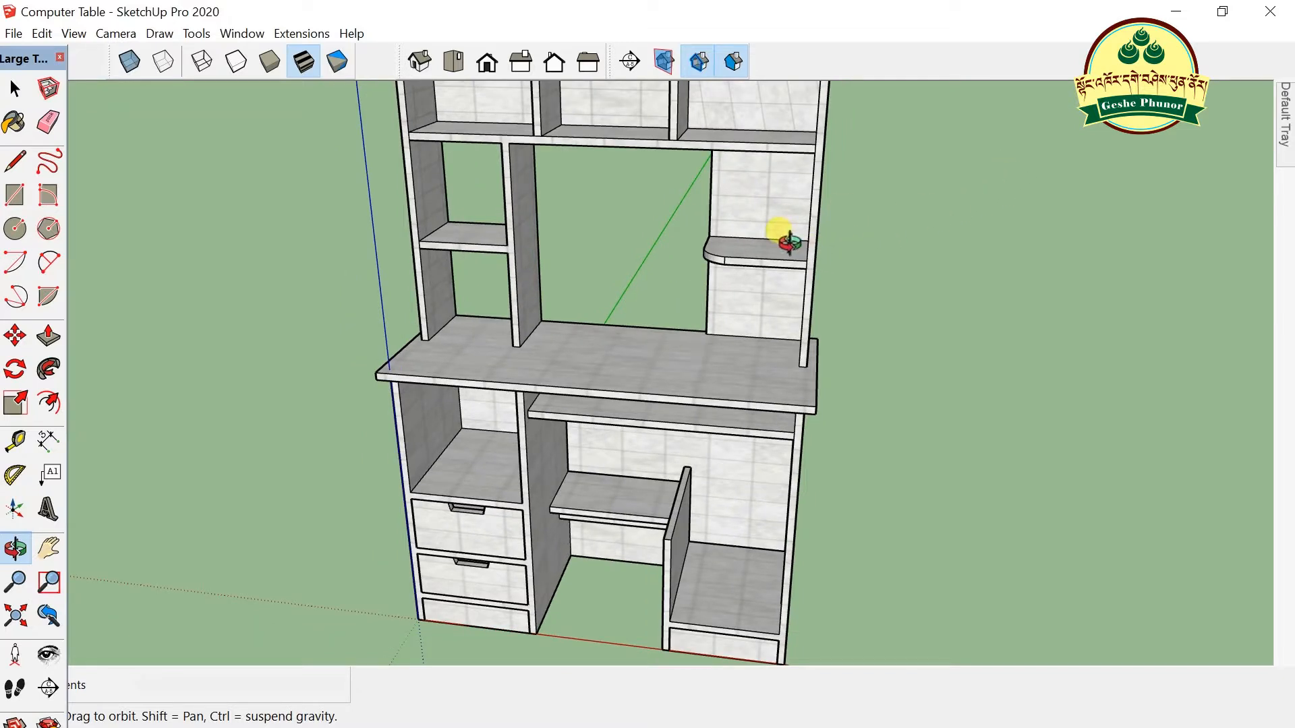
{"action": "scroll", "coordinate": [592, 346], "scroll_direction": "down", "scroll_amount": 1}
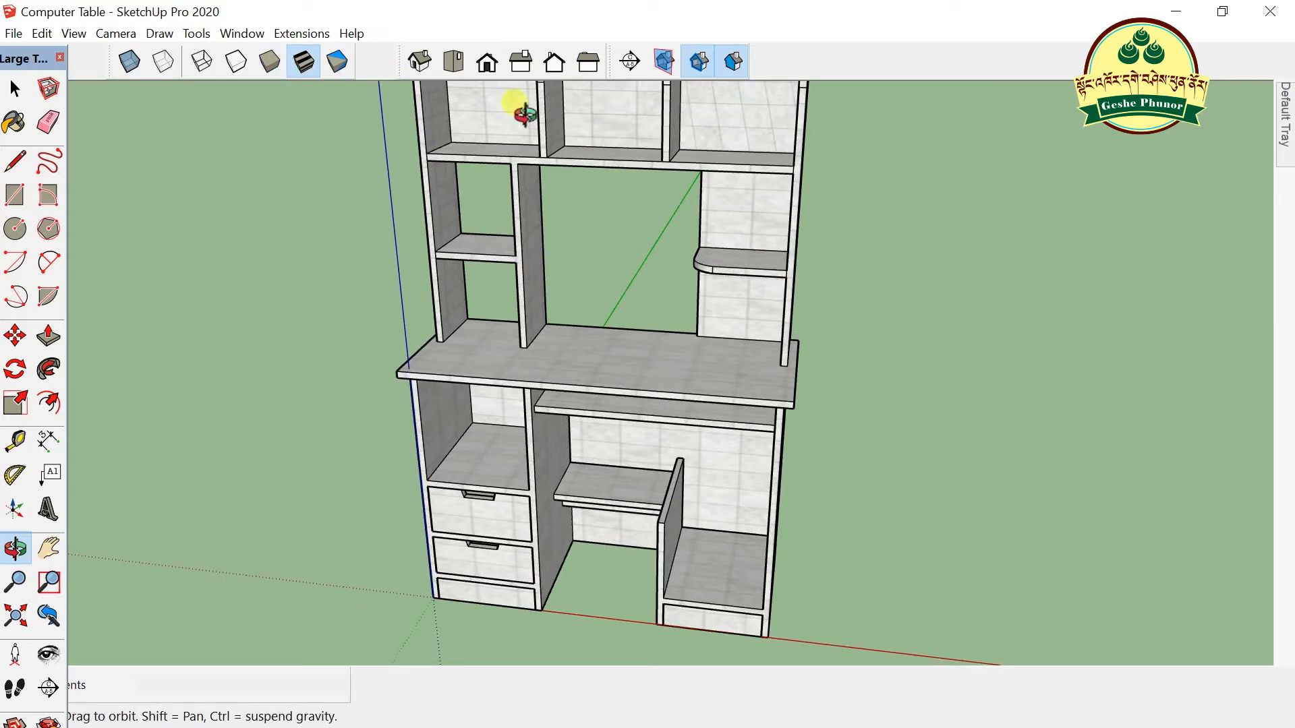
- Glance at the window list, then orbit to a higher view looking down on the table
{"action": "left_click", "coordinate": [250, 34]}
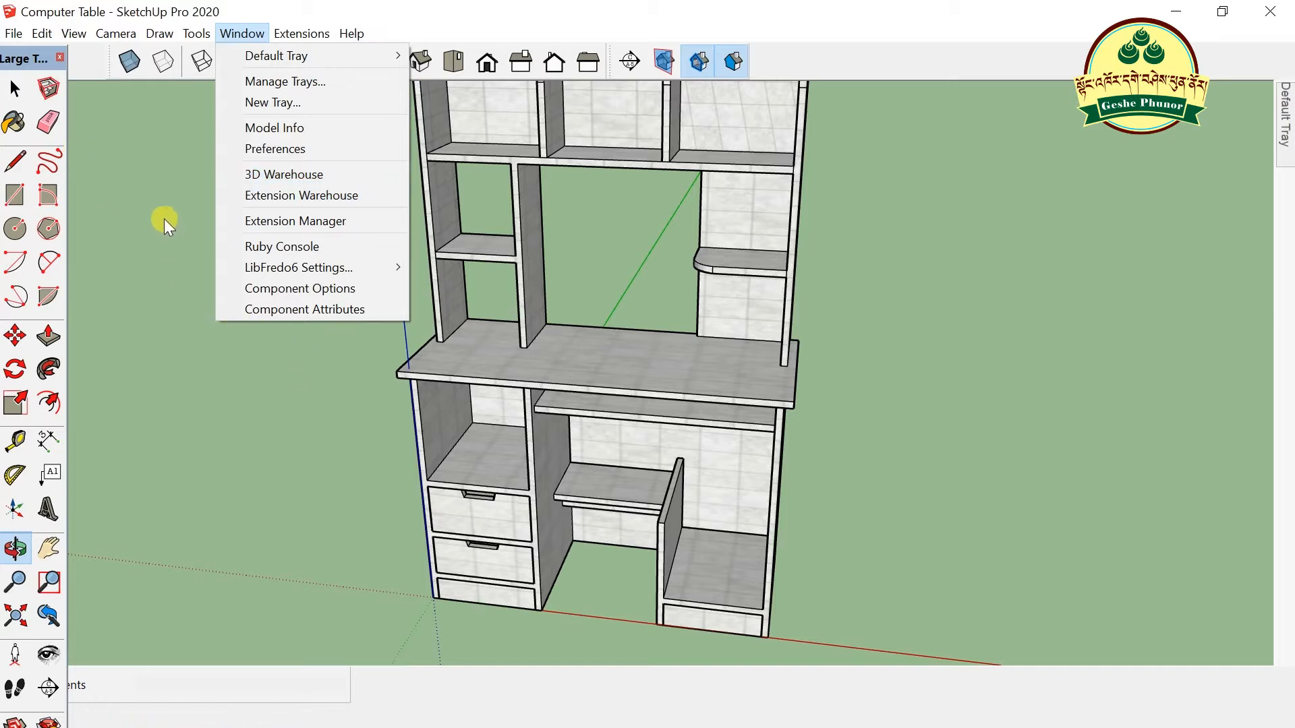
{"action": "left_click", "coordinate": [254, 396]}
{"action": "left_click_drag", "start_coordinate": [413, 327], "coordinate": [682, 248]}
{"action": "scroll", "coordinate": [459, 309], "scroll_direction": "up", "scroll_amount": 3}
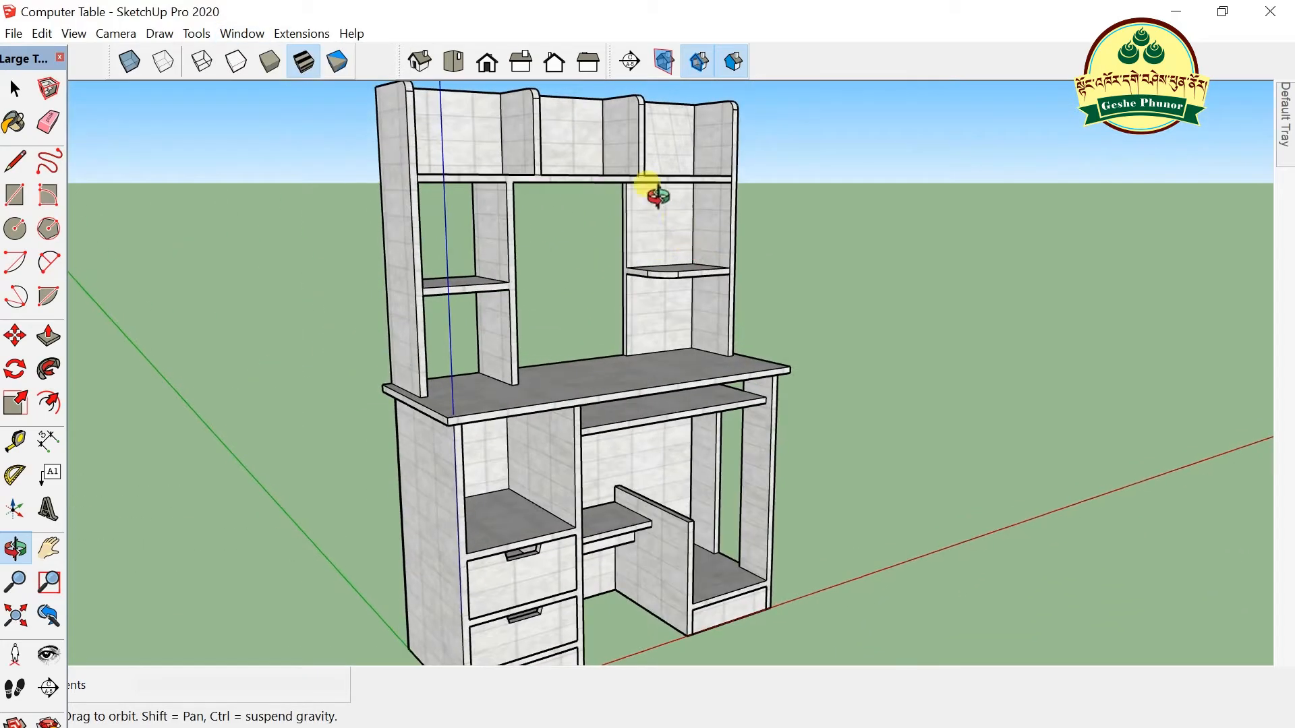
{"action": "scroll", "coordinate": [664, 189], "scroll_direction": "up", "scroll_amount": 3}
{"action": "scroll", "coordinate": [700, 295], "scroll_direction": "down", "scroll_amount": 3}
{"action": "left_click_drag", "start_coordinate": [648, 332], "coordinate": [555, 407]}
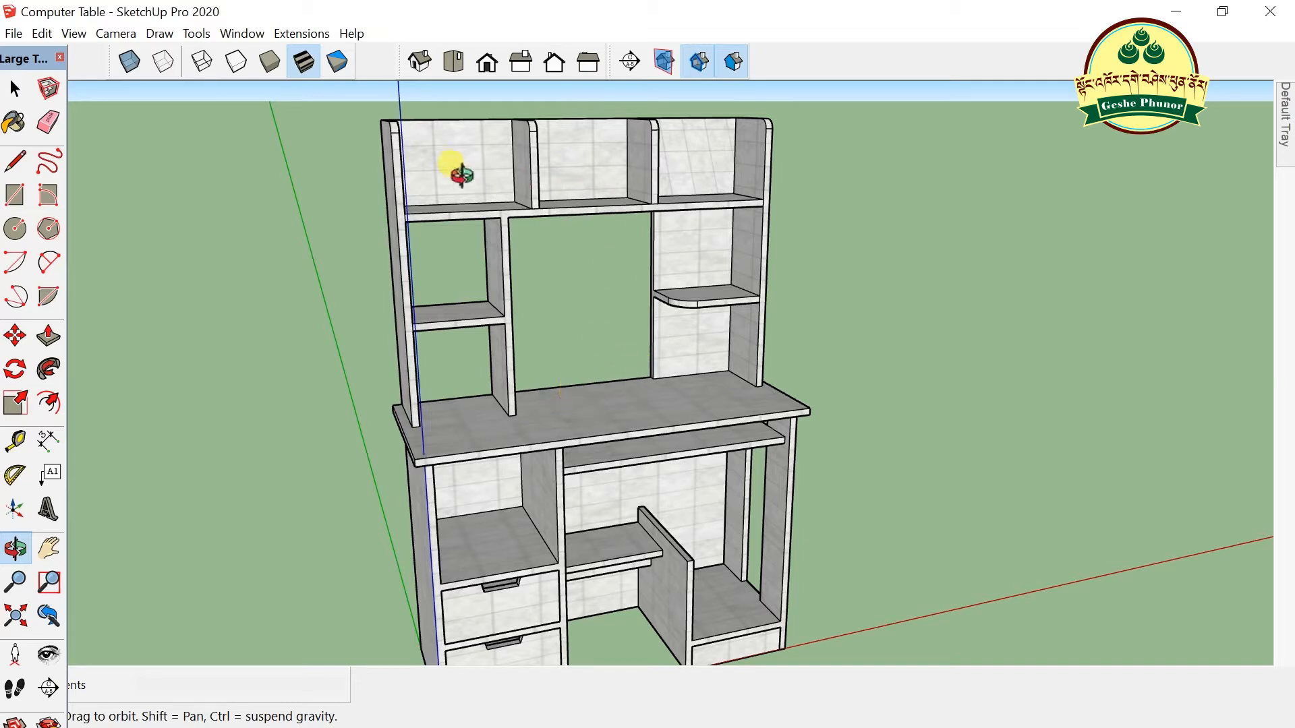
{"action": "left_click_drag", "start_coordinate": [533, 358], "coordinate": [538, 387]}
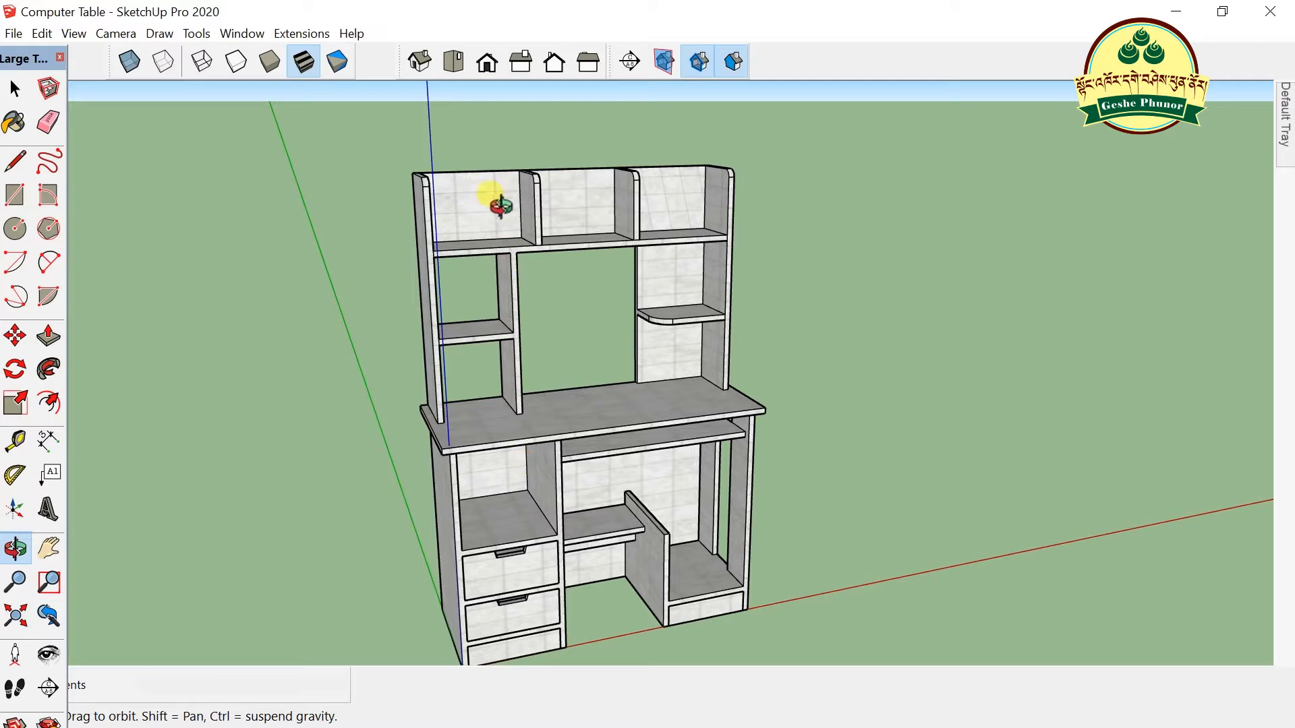
{"action": "scroll", "coordinate": [514, 174], "scroll_direction": "up", "scroll_amount": 3}
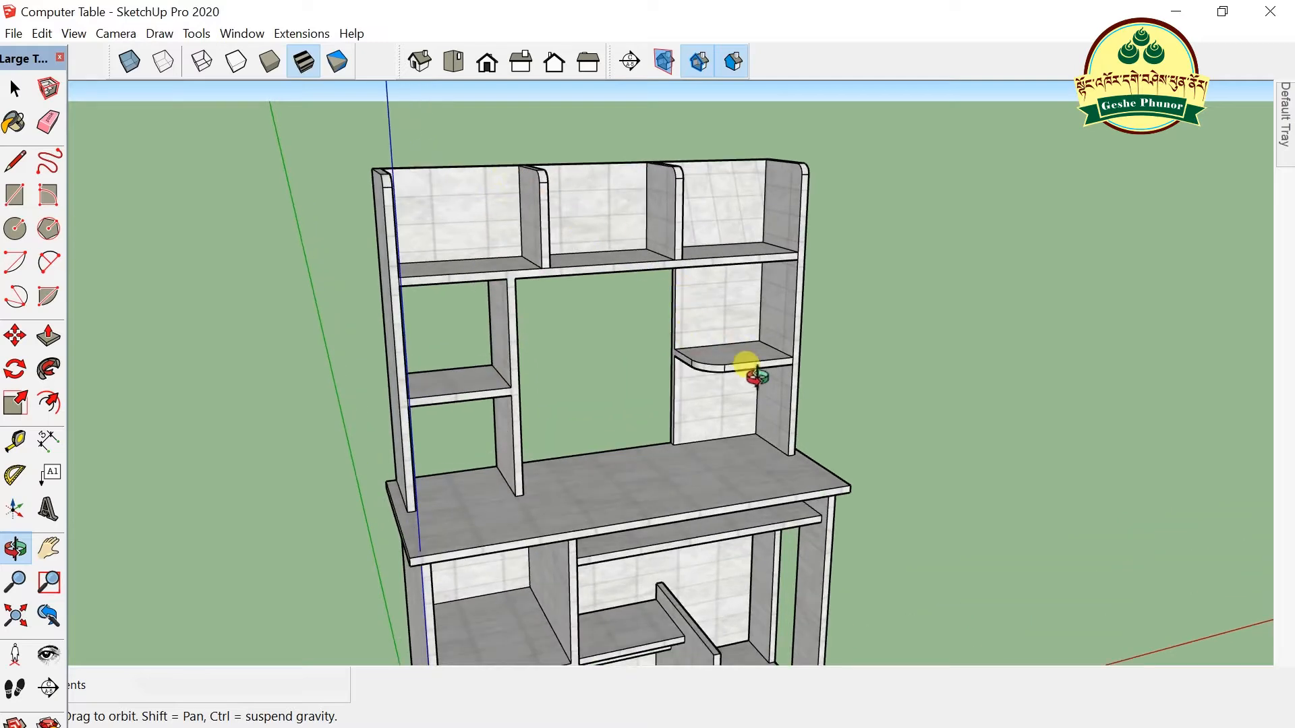
{"action": "scroll", "coordinate": [751, 368], "scroll_direction": "down", "scroll_amount": 2}
{"action": "scroll", "coordinate": [659, 390], "scroll_direction": "down", "scroll_amount": 2}
- Select the entire computer table with a window selection
{"action": "left_click", "coordinate": [15, 88]}
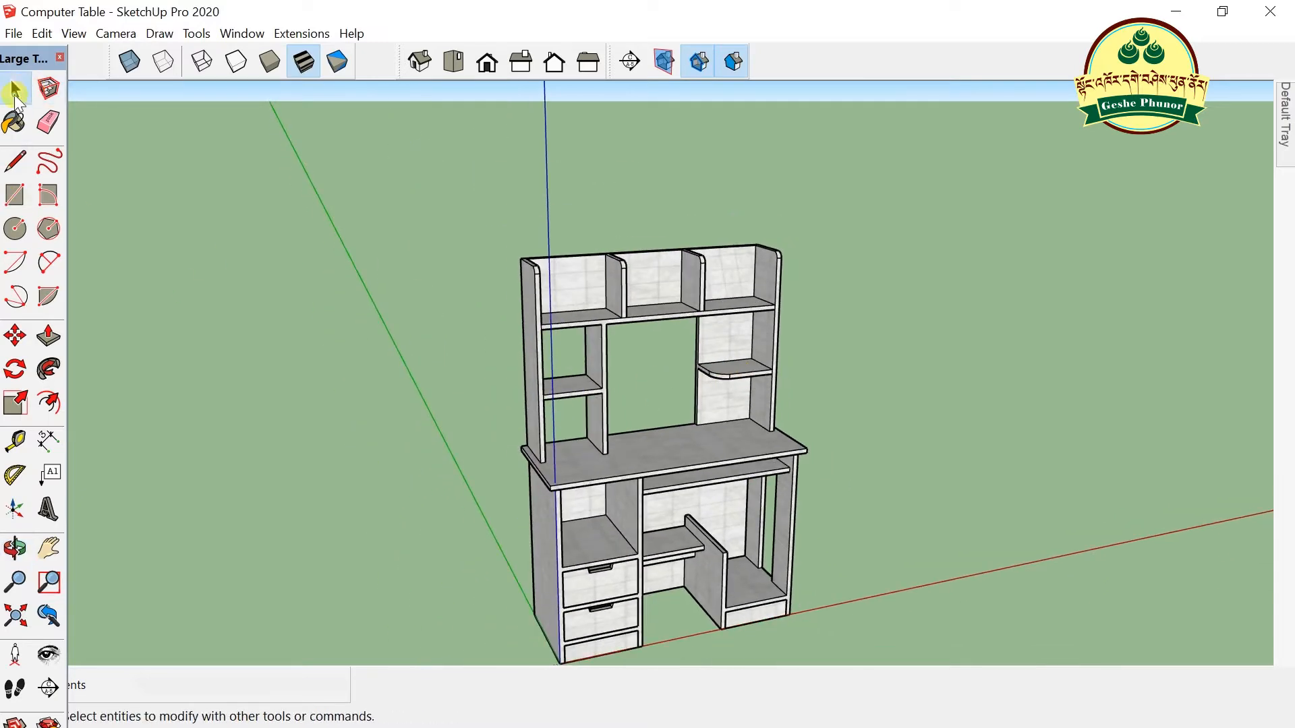
{"action": "left_click", "coordinate": [702, 433]}
{"action": "scroll", "coordinate": [701, 433], "scroll_direction": "down", "scroll_amount": 2}
{"action": "left_click_drag", "start_coordinate": [500, 221], "coordinate": [909, 648]}
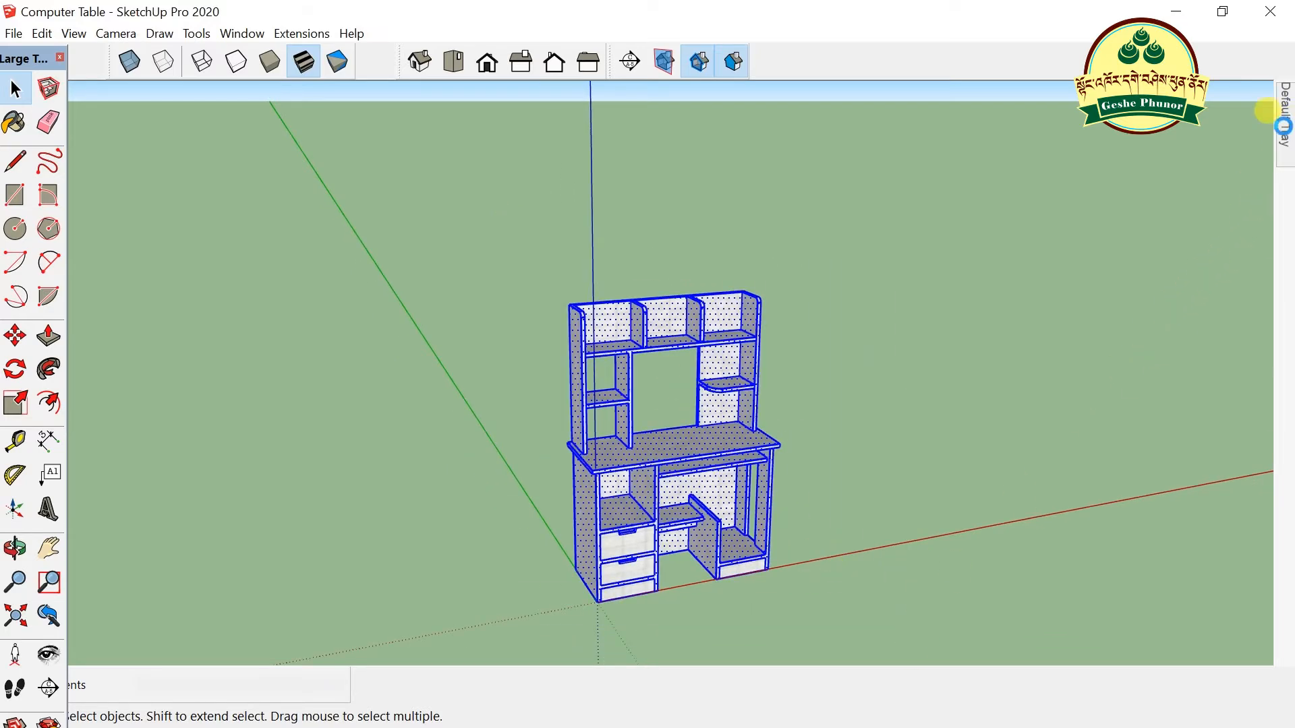
{"action": "mouse_move", "coordinate": [1285, 135]}
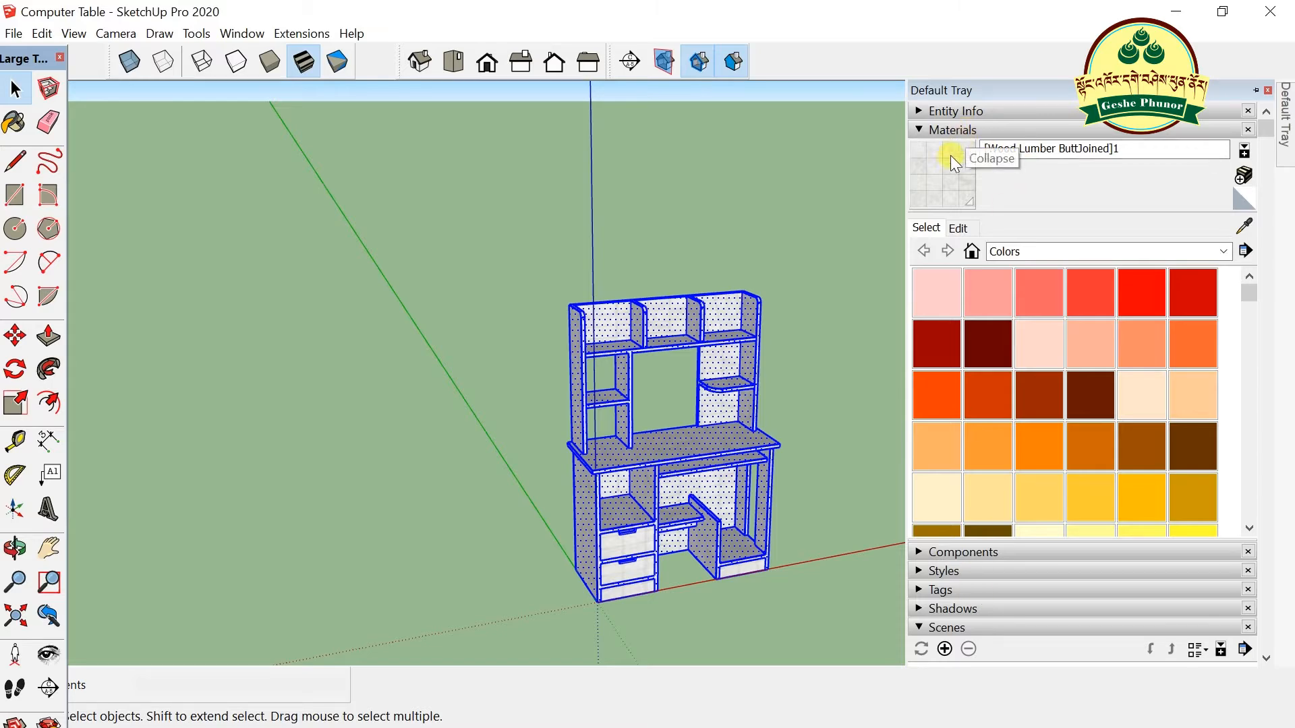
- Replace the material's texture with the Color_007 wood image from floor > Home Work
{"action": "left_click", "coordinate": [965, 228]}
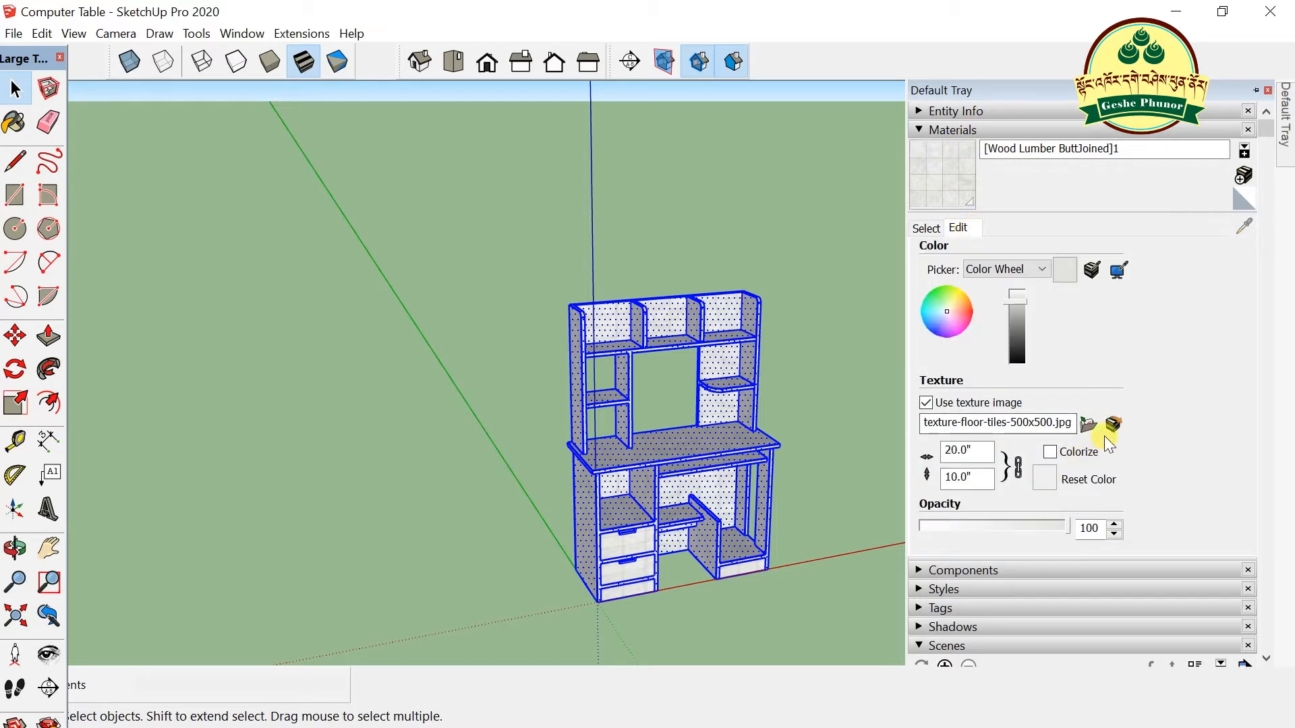
{"action": "left_click", "coordinate": [1088, 424]}
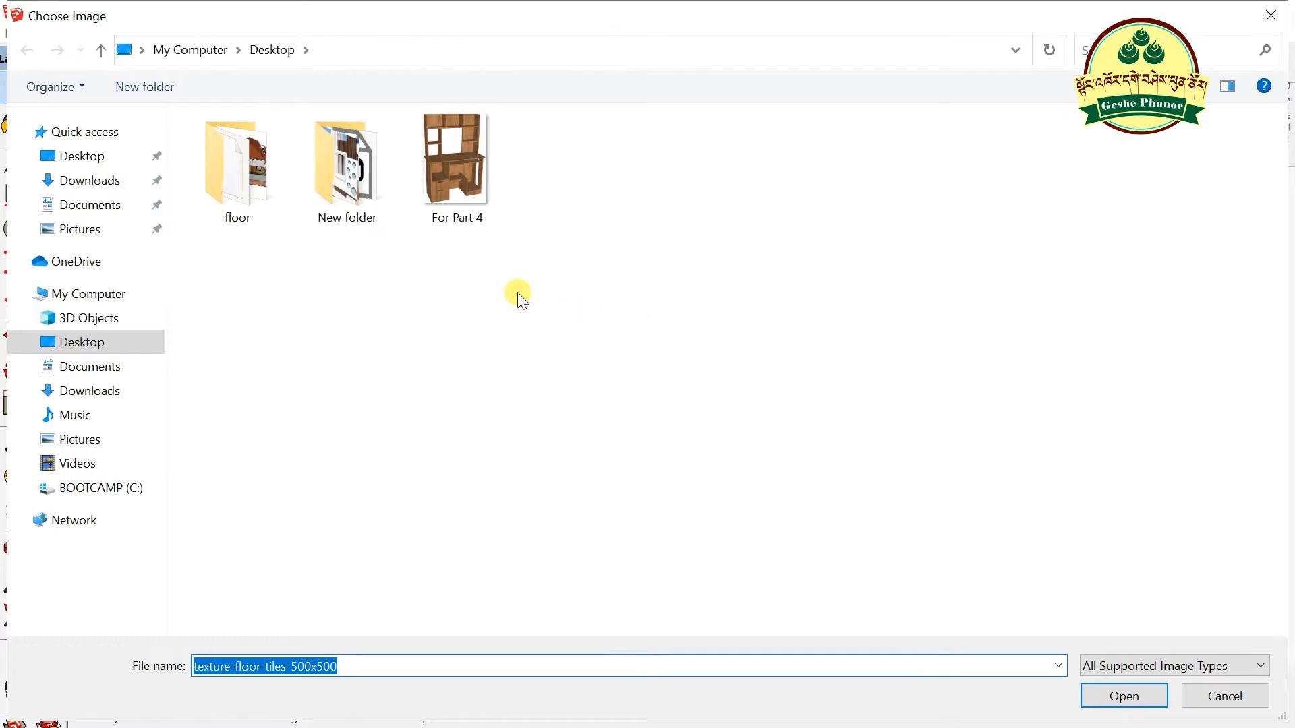
{"action": "double_click", "coordinate": [252, 172]}
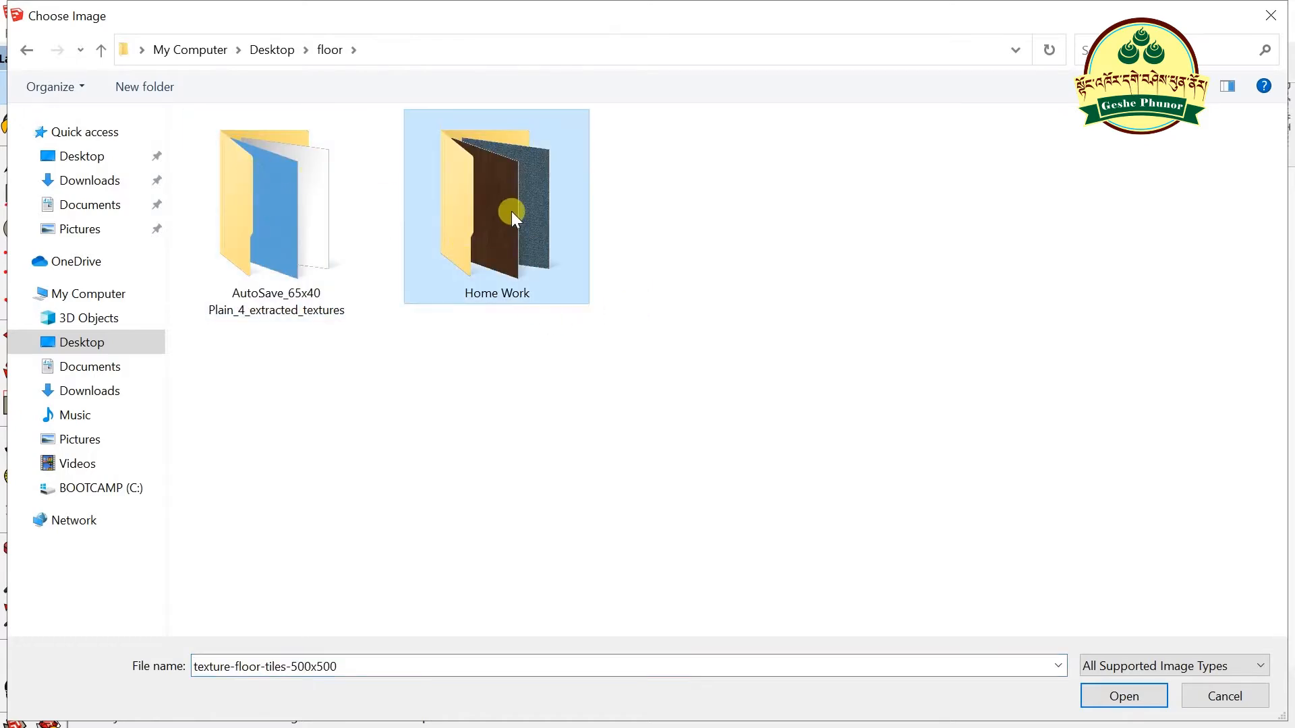
{"action": "double_click", "coordinate": [508, 209]}
{"action": "double_click", "coordinate": [894, 135]}
- Deselect the table and zoom to check the new wood finish
{"action": "left_click", "coordinate": [880, 402]}
{"action": "scroll", "coordinate": [614, 479], "scroll_direction": "up", "scroll_amount": 5}
{"action": "scroll", "coordinate": [614, 479], "scroll_direction": "down", "scroll_amount": 2}
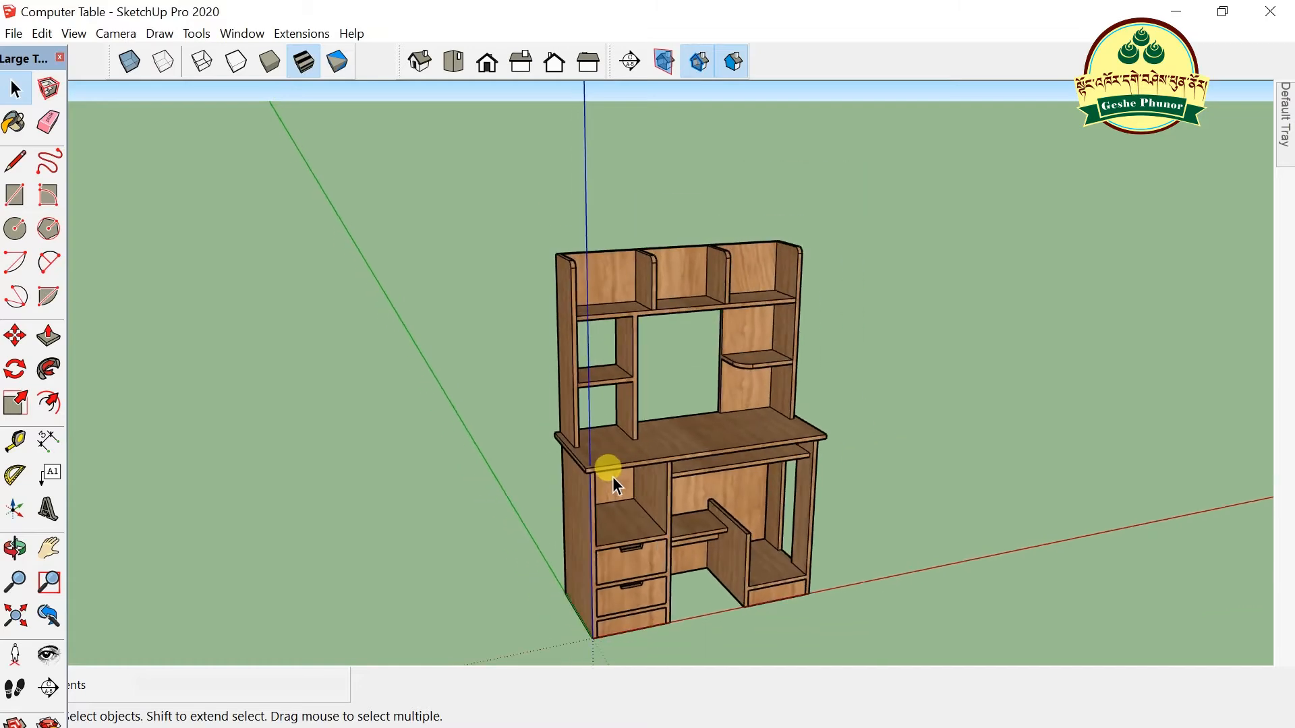
{"action": "scroll", "coordinate": [739, 394], "scroll_direction": "up", "scroll_amount": 3}
{"action": "scroll", "coordinate": [739, 393], "scroll_direction": "down", "scroll_amount": 3}
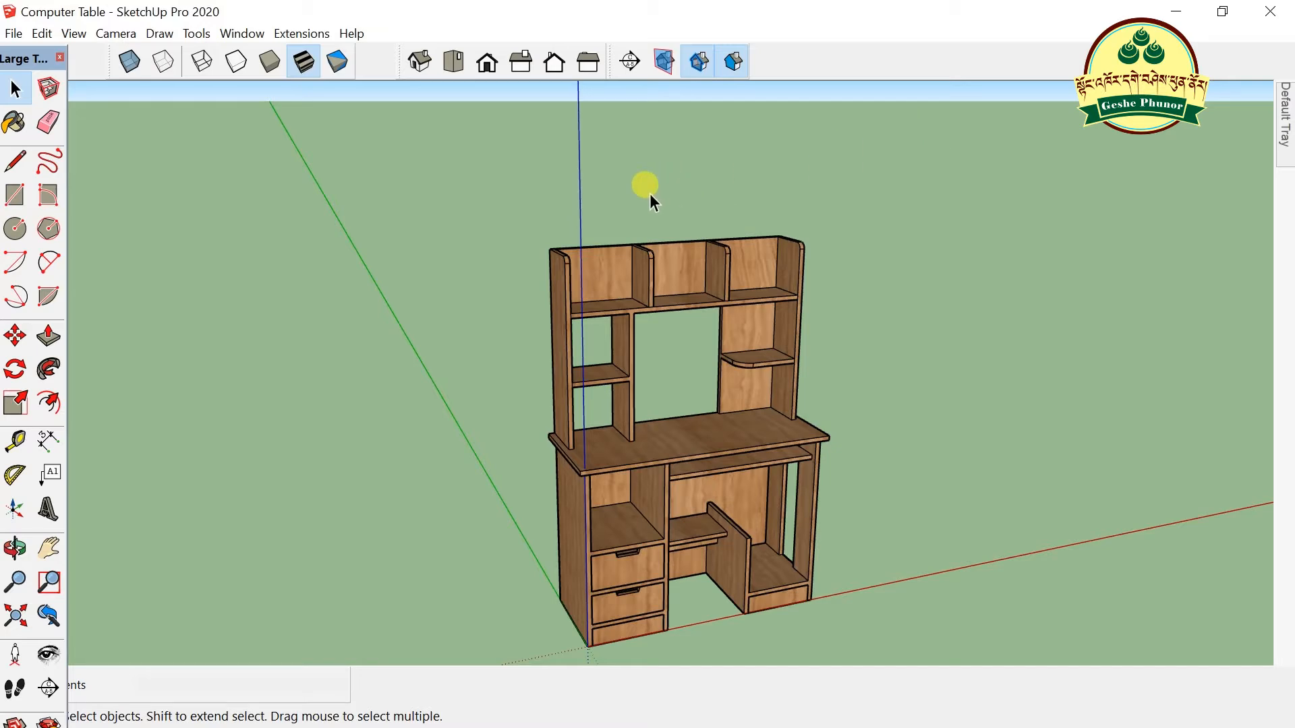
- Save the wood-textured computer table model
{"action": "left_click", "coordinate": [13, 33]}
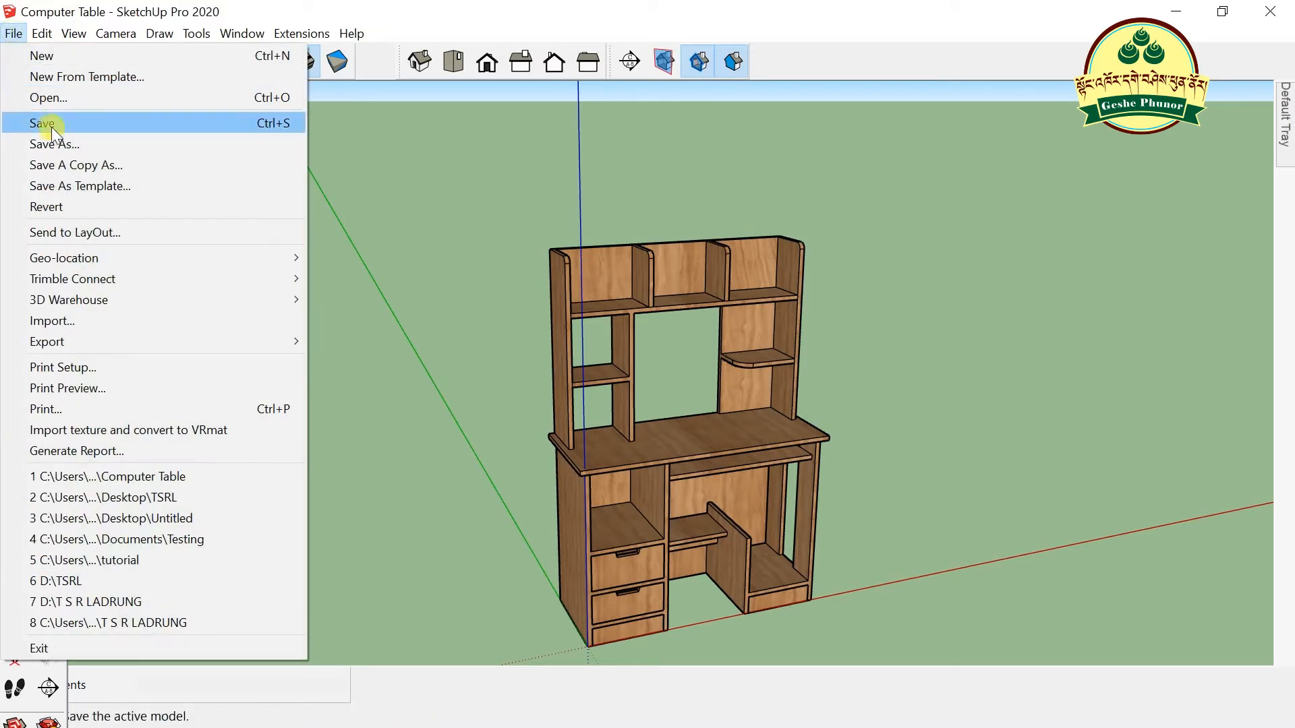
{"action": "left_click", "coordinate": [51, 126]}
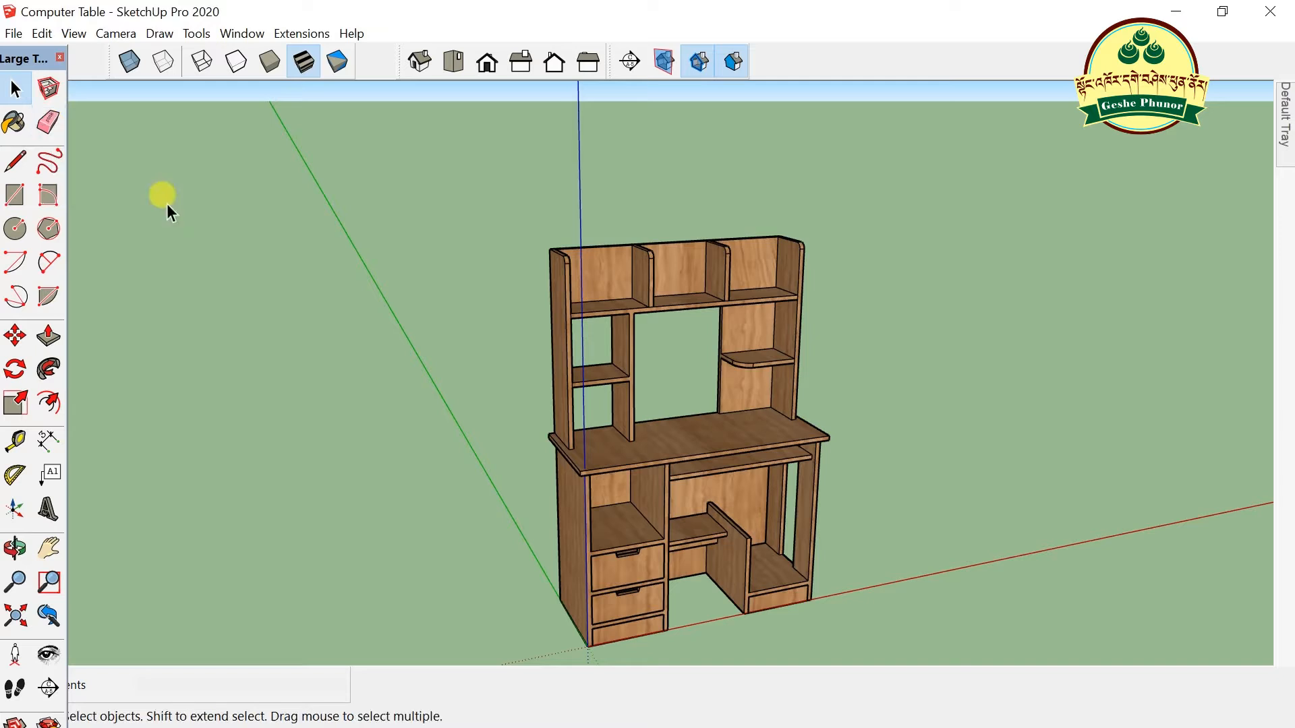
{"action": "scroll", "coordinate": [706, 307], "scroll_direction": "up", "scroll_amount": 1}
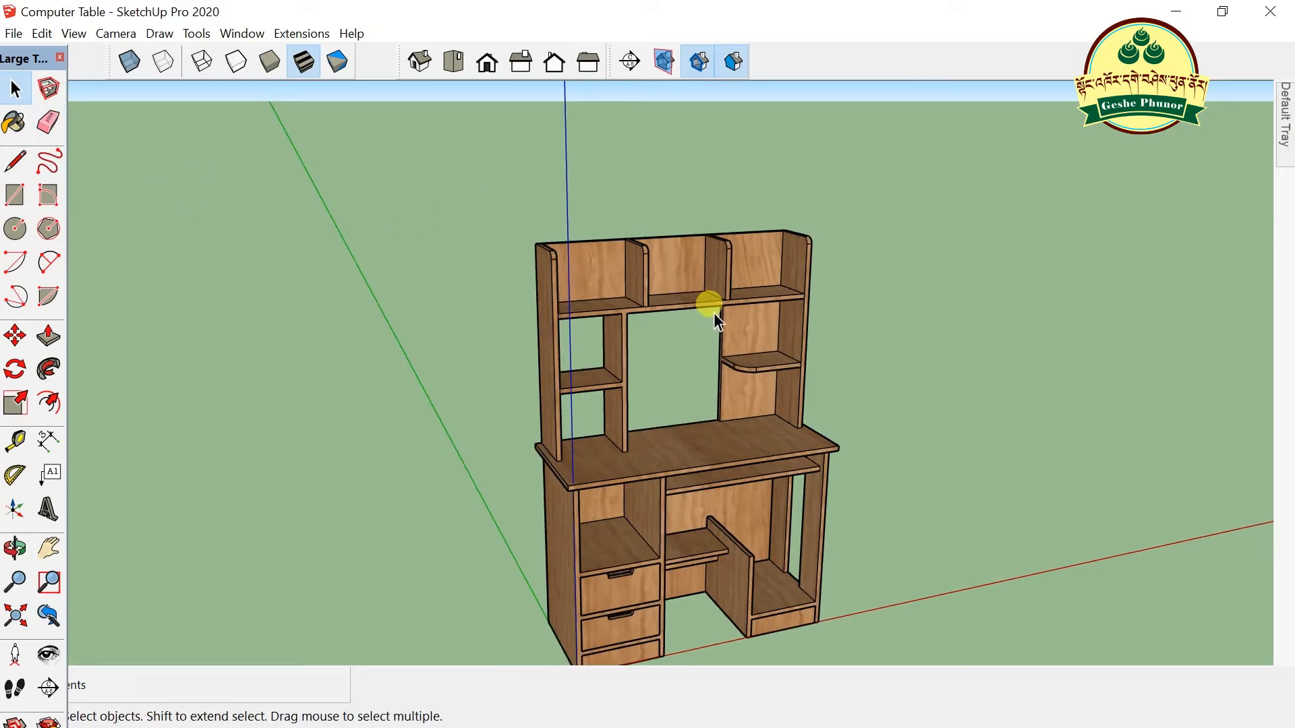
- Minimize SketchUp and refresh the desktop twice
{"action": "left_click", "coordinate": [1175, 11]}
{"action": "right_click", "coordinate": [555, 242]}
{"action": "left_click", "coordinate": [619, 301]}
{"action": "right_click", "coordinate": [457, 216]}
{"action": "left_click", "coordinate": [511, 276]}
- Open and close the Recycle Bin, then launch Microsoft Edge
{"action": "double_click", "coordinate": [38, 128]}
{"action": "left_click", "coordinate": [1270, 12]}
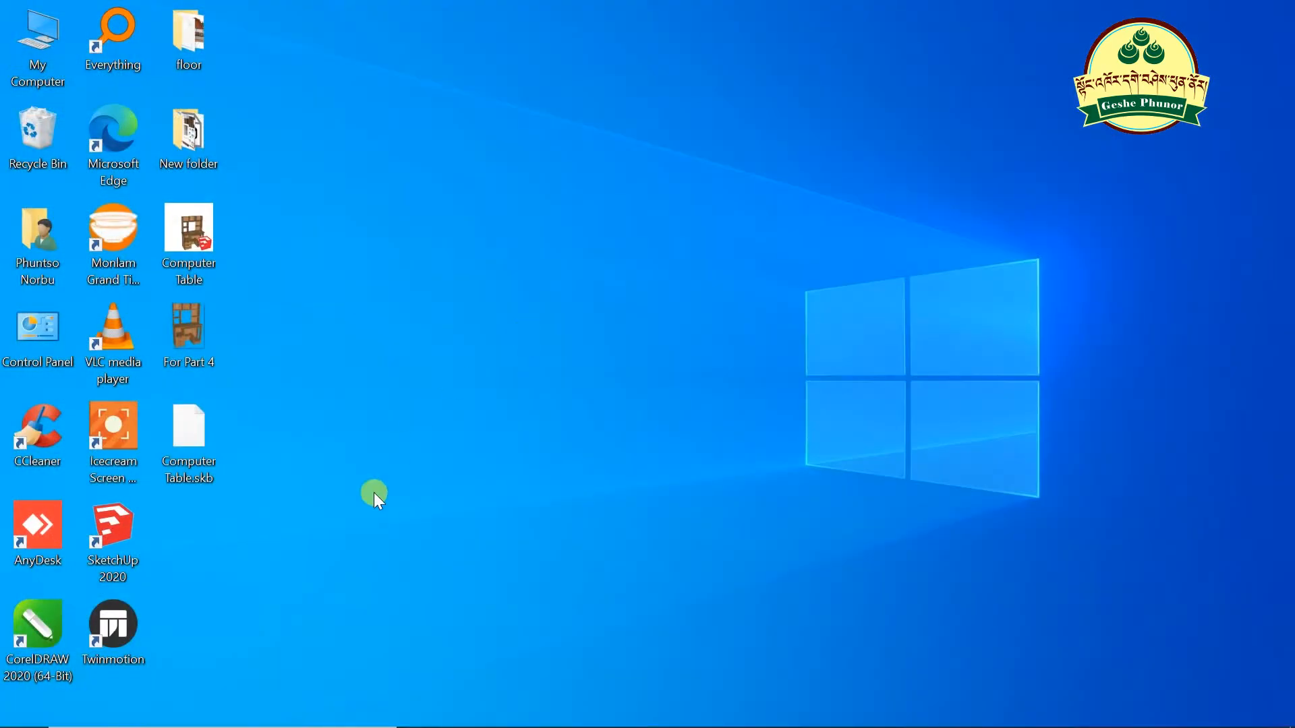
{"action": "left_click", "coordinate": [521, 708]}
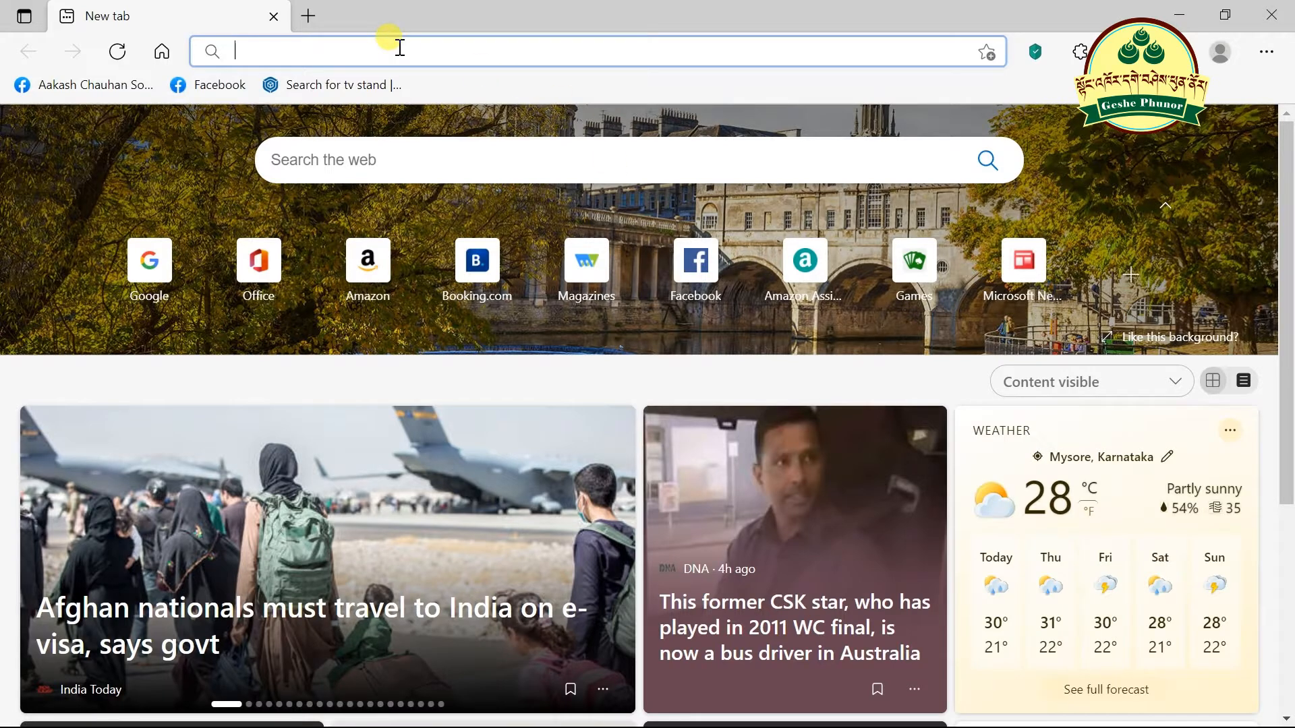
- Enter 3dwarehouse.sketchup.com in Edge's address bar and load the site
{"action": "type", "text": "3"}
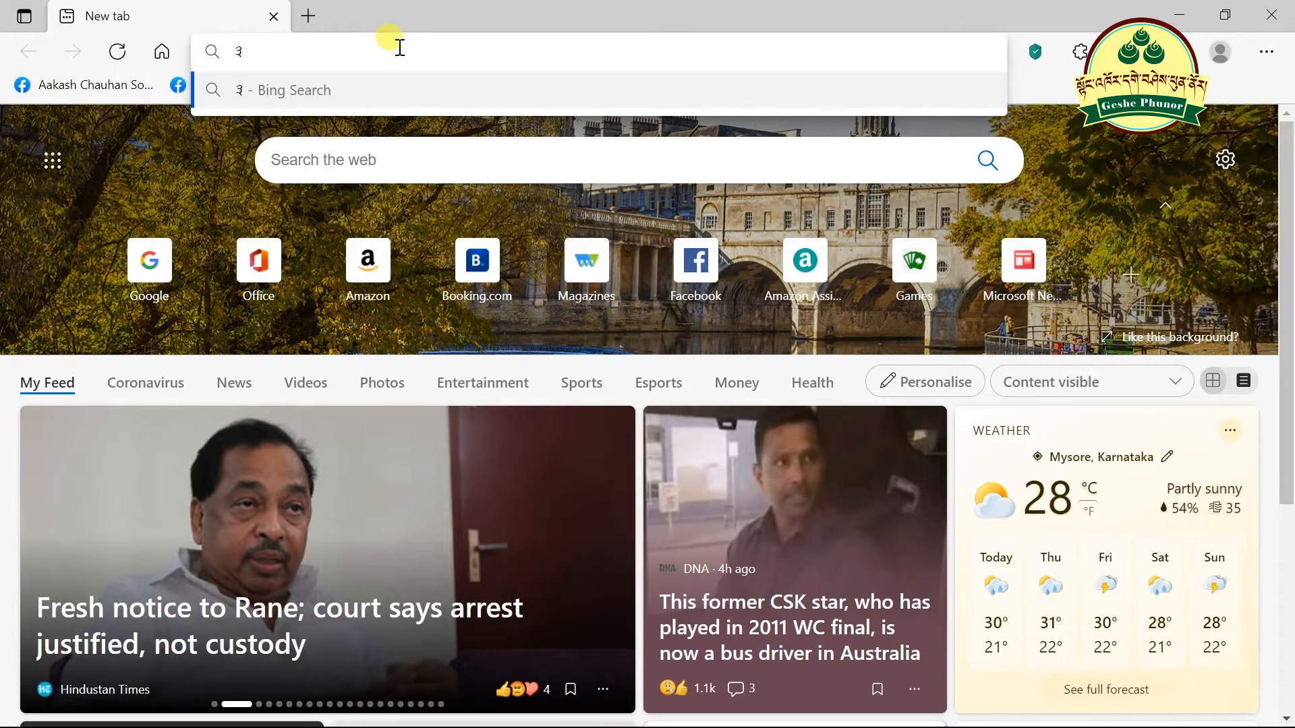
{"action": "key", "text": "BackSpace"}
{"action": "type", "text": "3"}
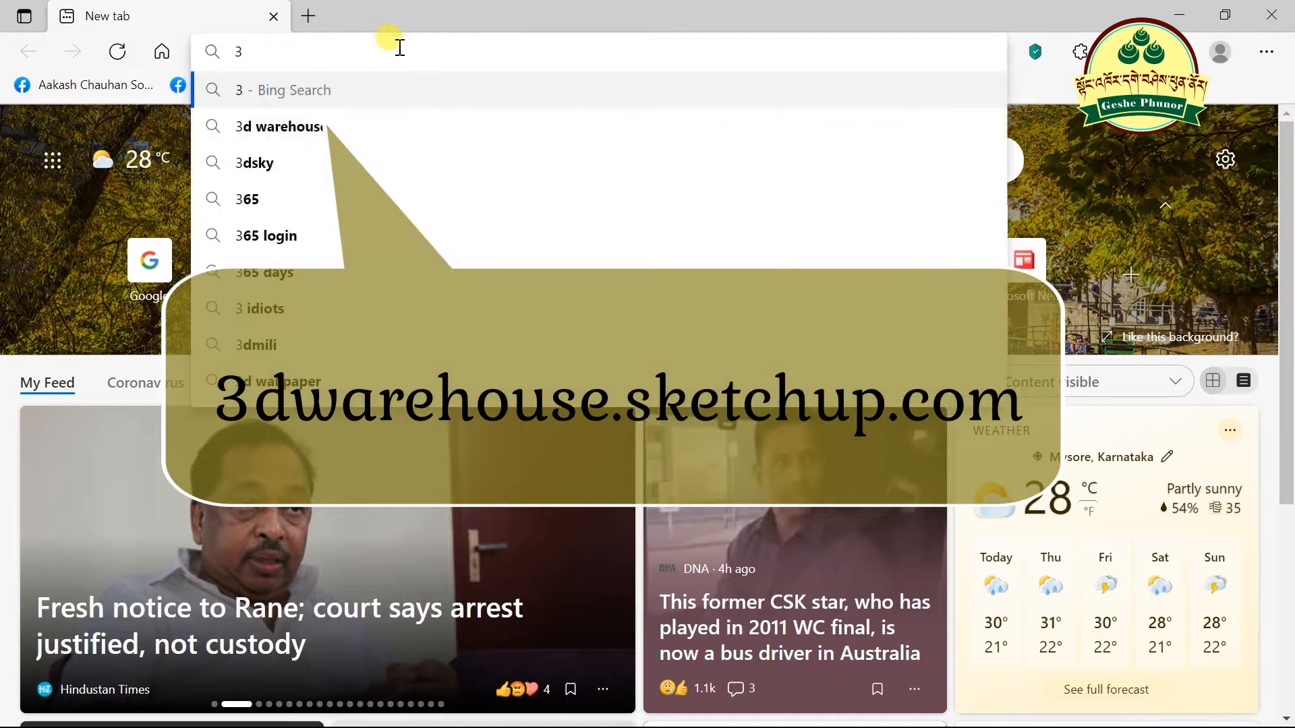
{"action": "type", "text": "d"}
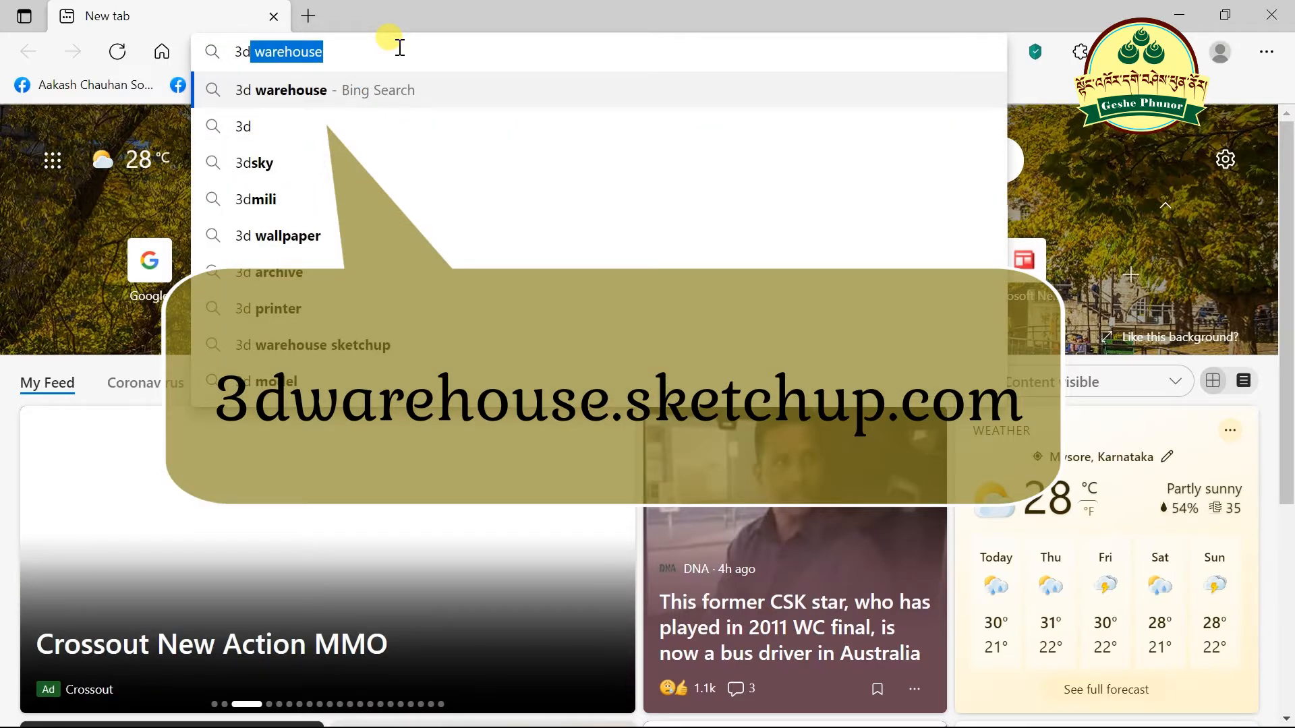
{"action": "type", "text": "war"}
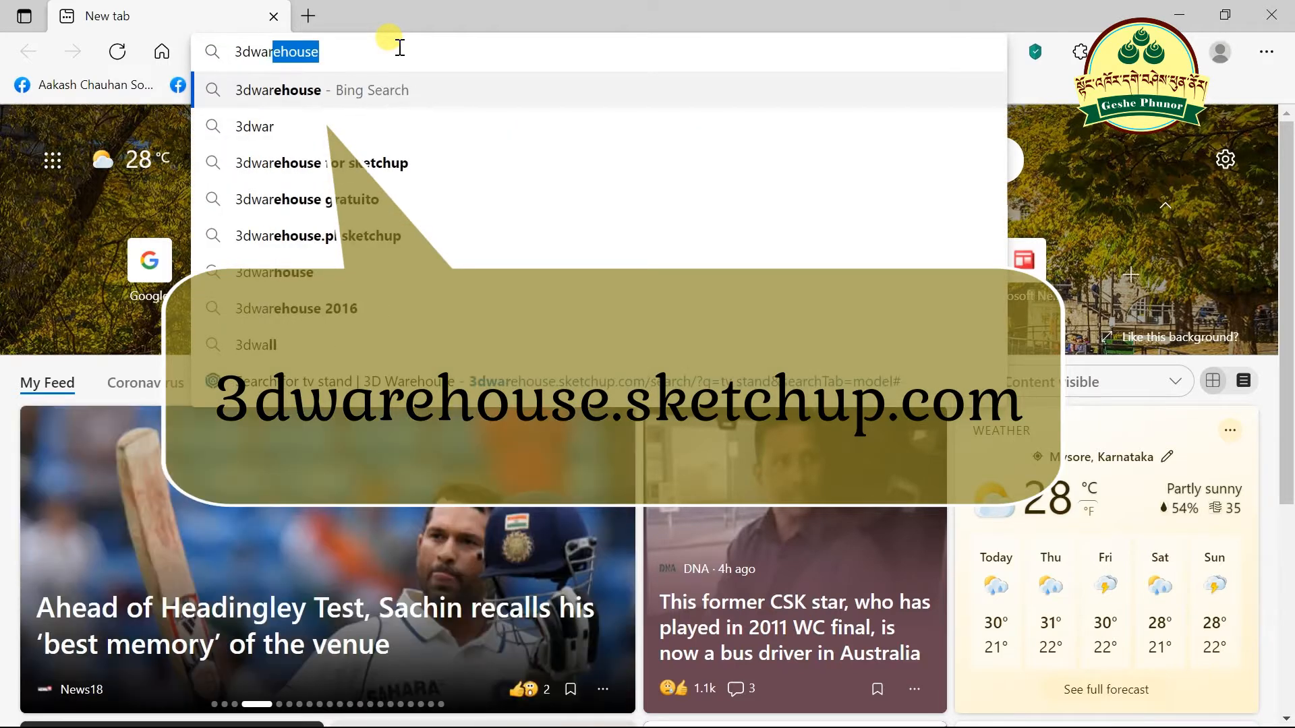
{"action": "type", "text": "ehouse"}
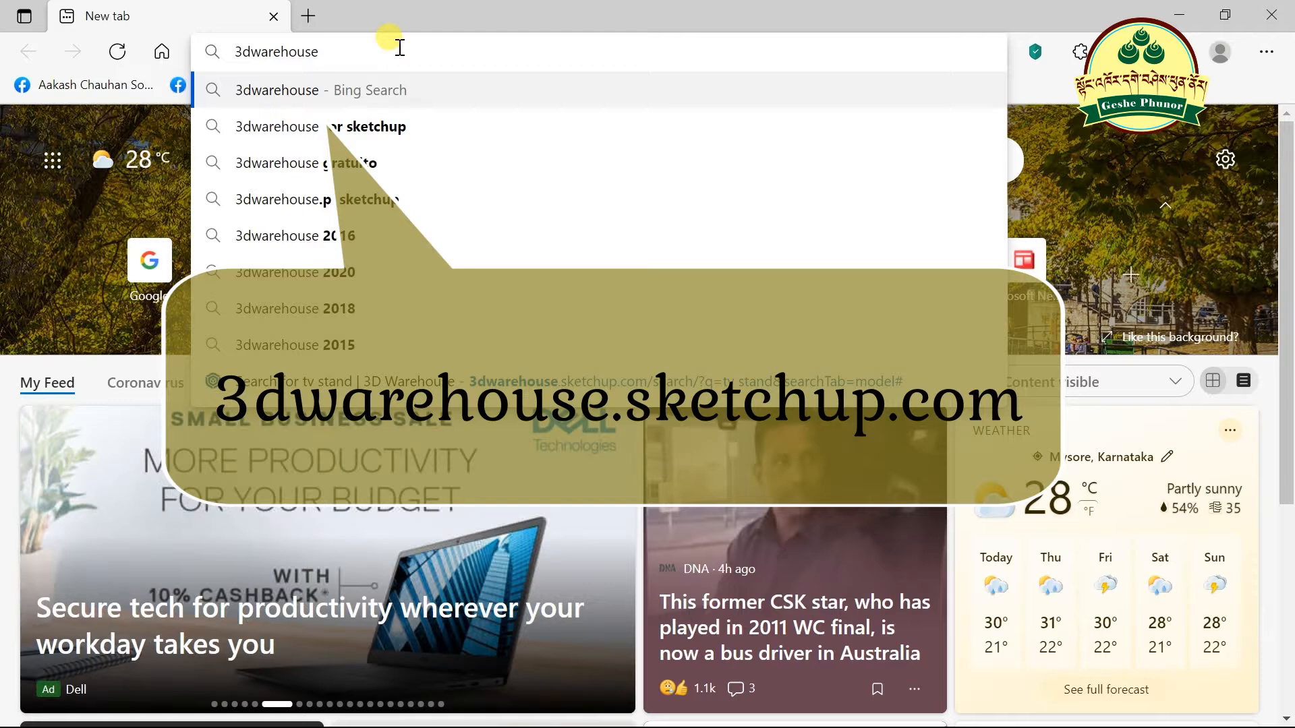
{"action": "type", "text": ".sk"}
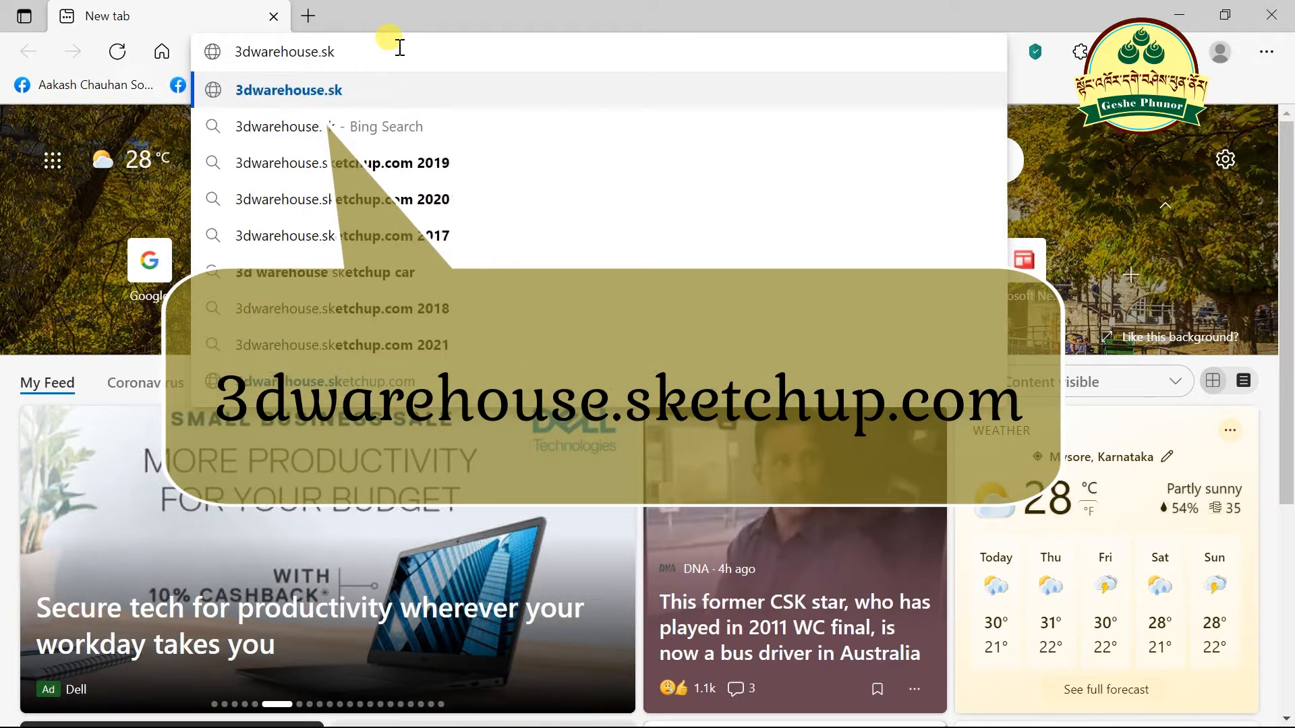
{"action": "type", "text": "etchup.com"}
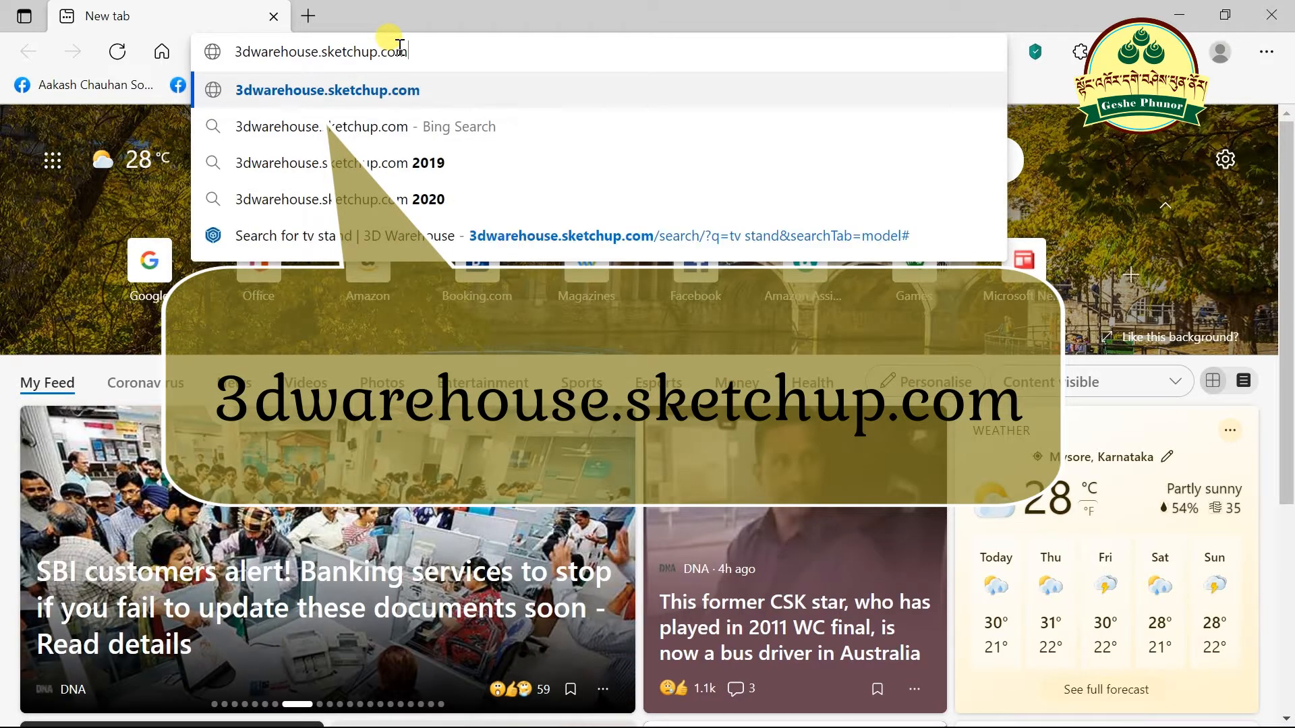
{"action": "key", "text": "Return"}
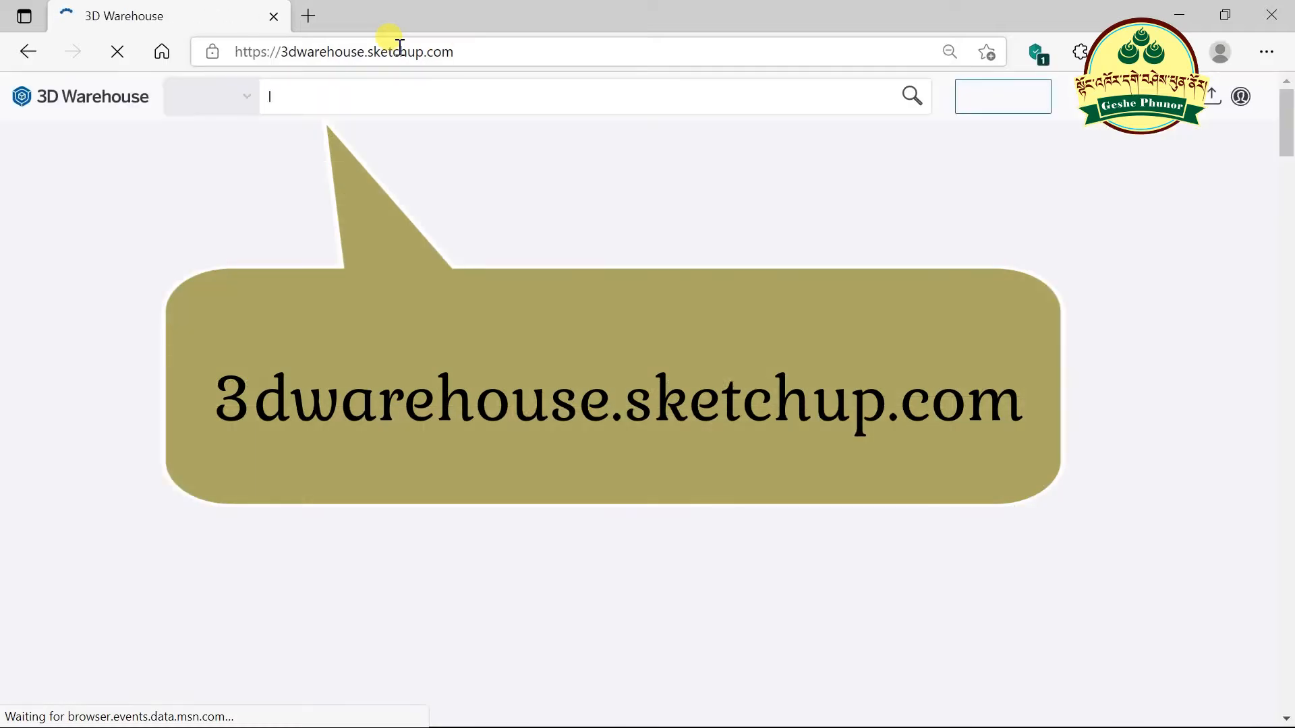
- Dismiss the SketchUp 2017 models announcement banner on the 3D Warehouse home page
{"action": "scroll", "coordinate": [694, 310], "scroll_direction": "down", "scroll_amount": 8}
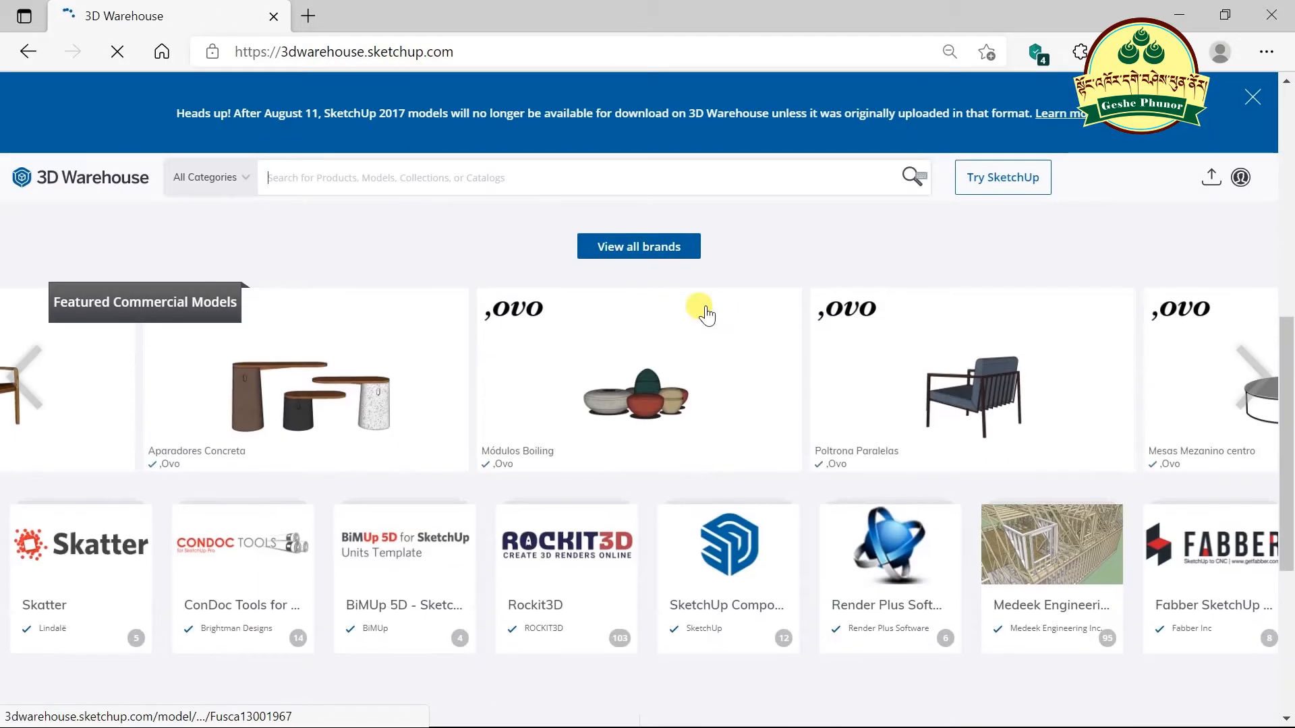
{"action": "scroll", "coordinate": [696, 310], "scroll_direction": "up", "scroll_amount": 6}
{"action": "scroll", "coordinate": [706, 314], "scroll_direction": "up", "scroll_amount": 3}
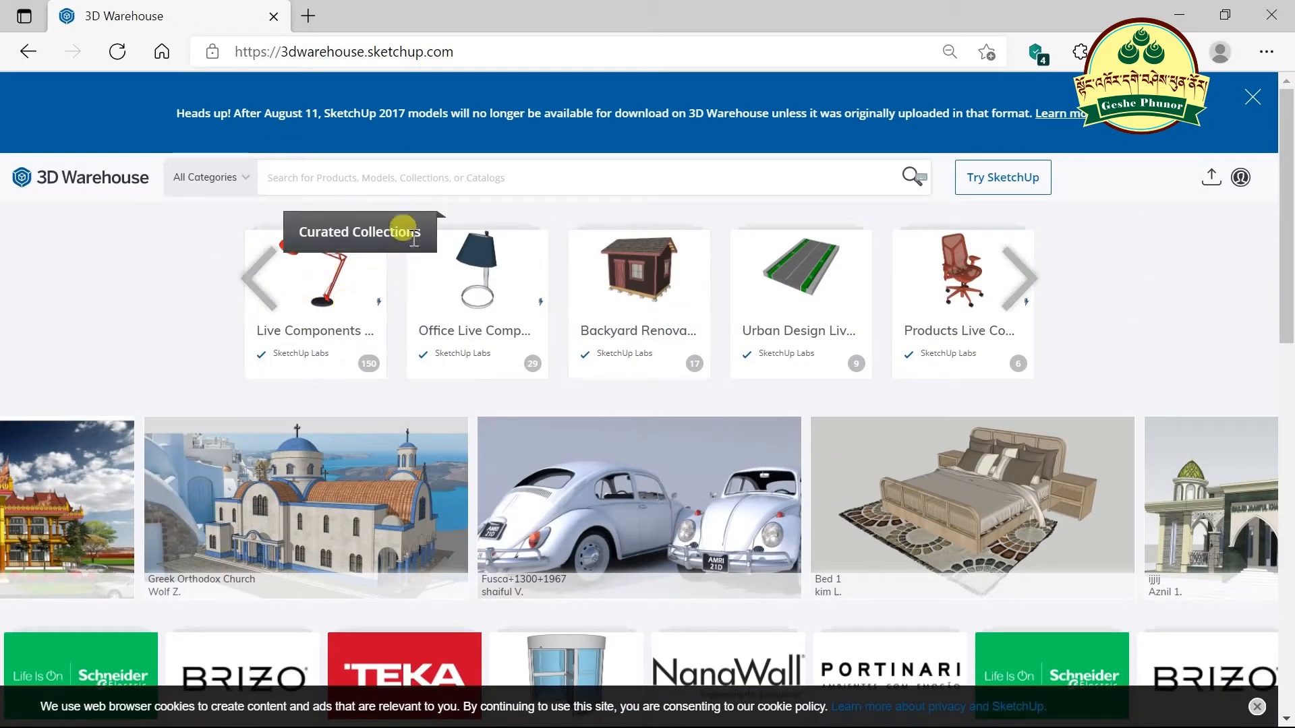
{"action": "scroll", "coordinate": [682, 384], "scroll_direction": "down", "scroll_amount": 7}
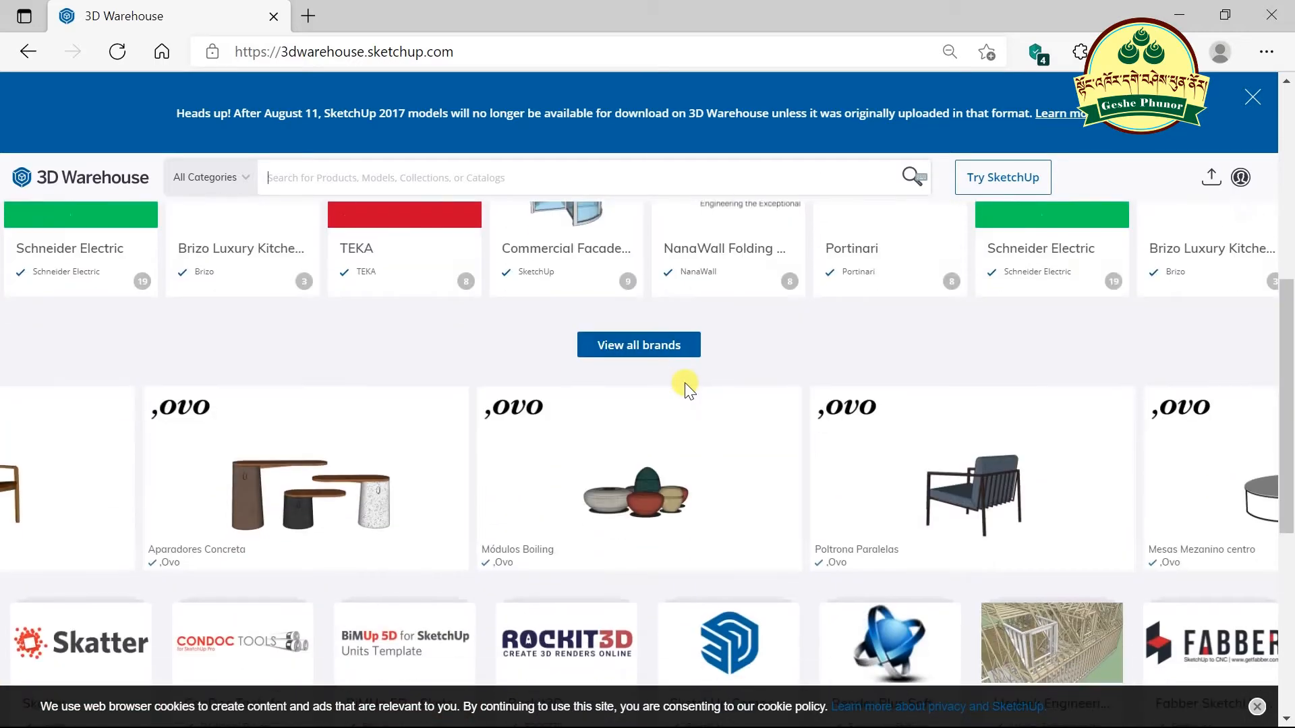
{"action": "scroll", "coordinate": [685, 383], "scroll_direction": "up", "scroll_amount": 7}
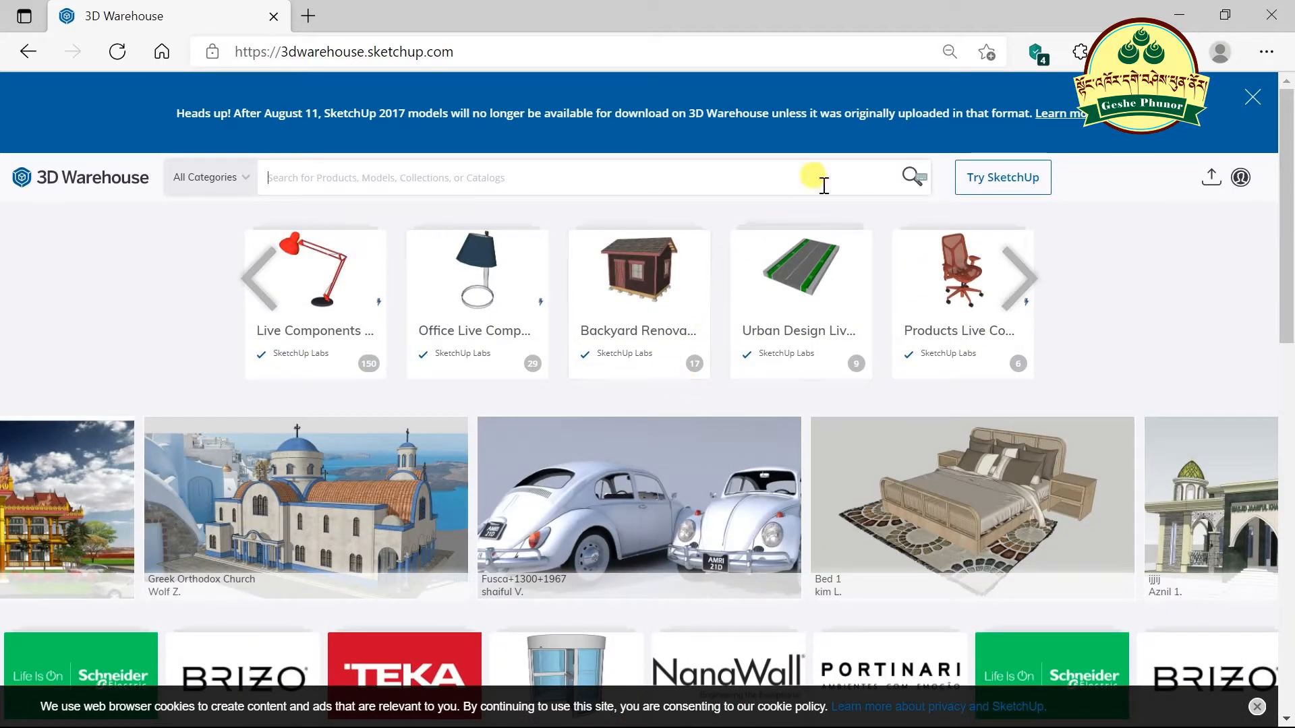
{"action": "left_click", "coordinate": [1252, 98]}
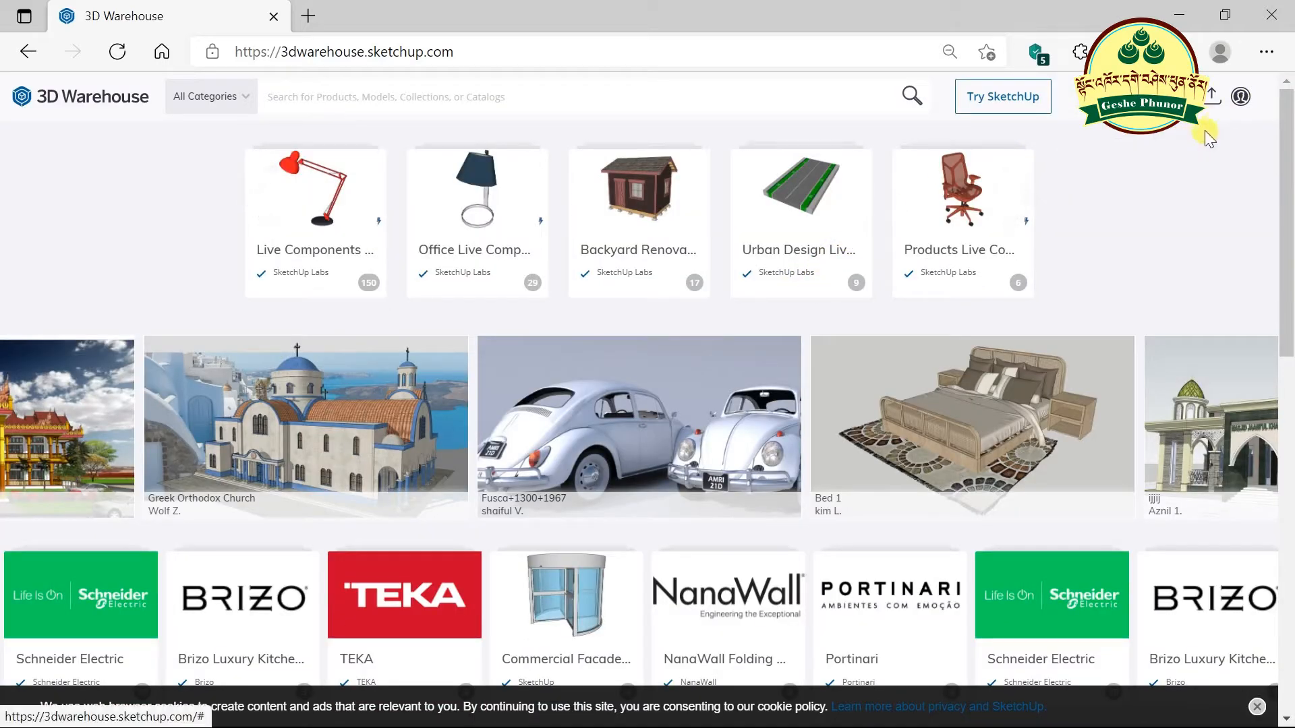
{"action": "mouse_move", "coordinate": [1250, 111]}
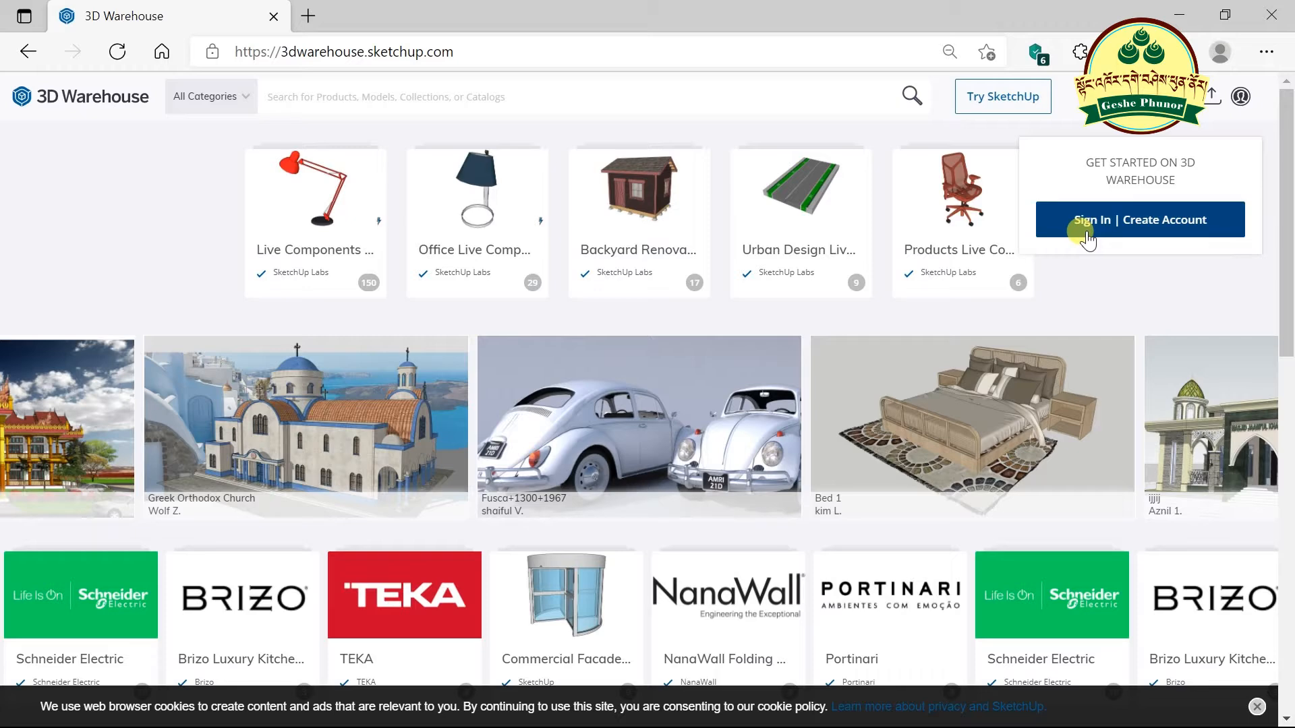
- Start a new account, enter the first and last name, and type a password
{"action": "left_click", "coordinate": [1136, 229]}
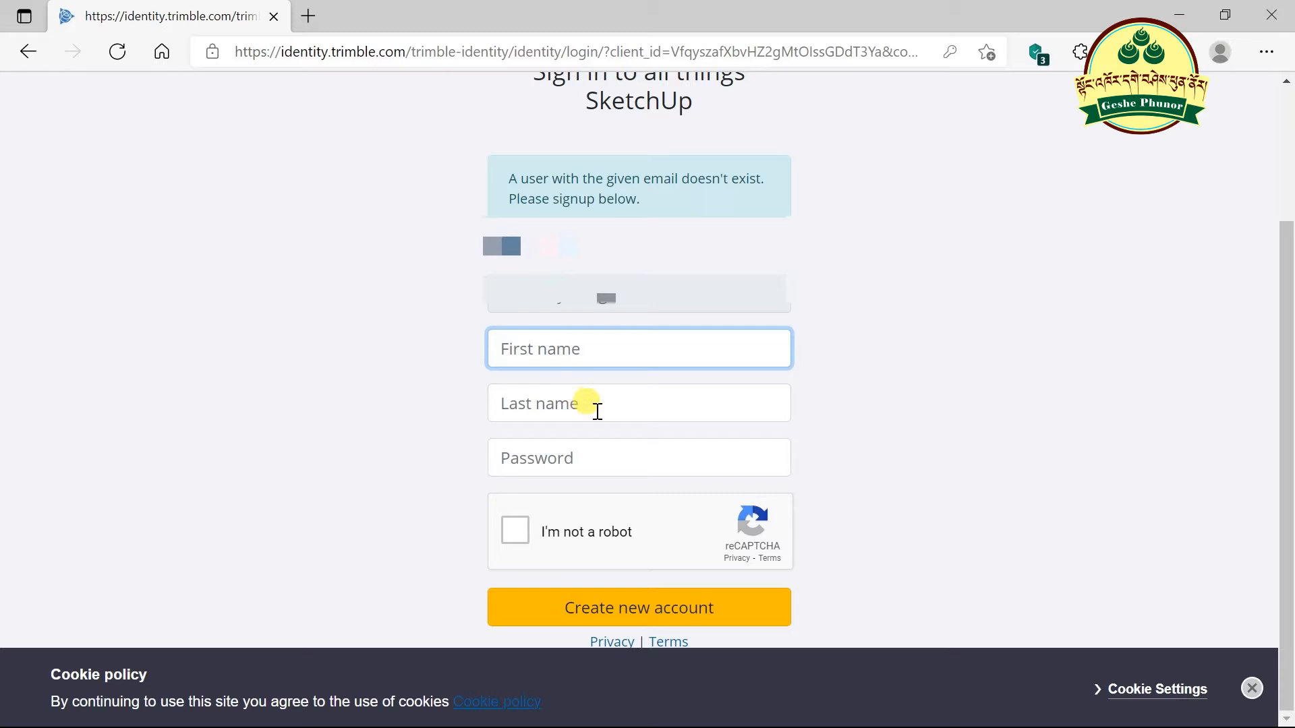
{"action": "type", "text": "G"}
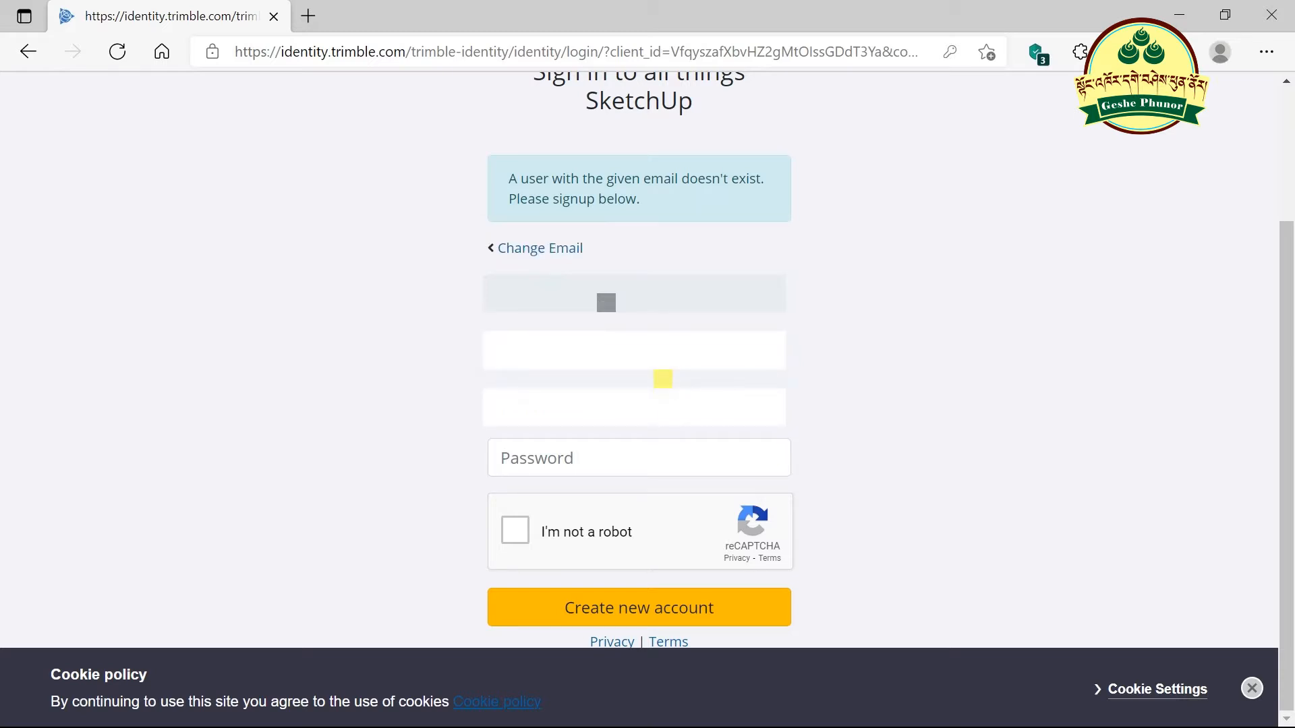
{"action": "type", "text": "P"}
{"action": "key", "text": "Tab"}
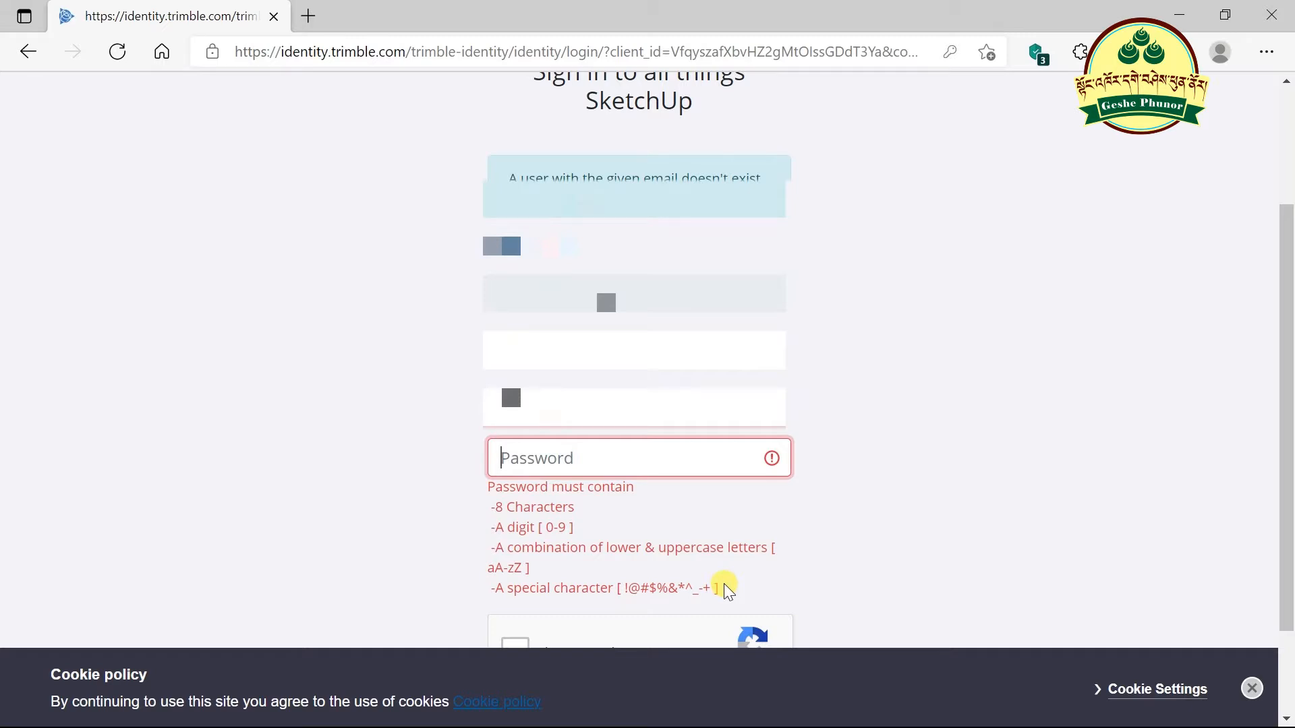
{"action": "type", "text": "•••••••"}
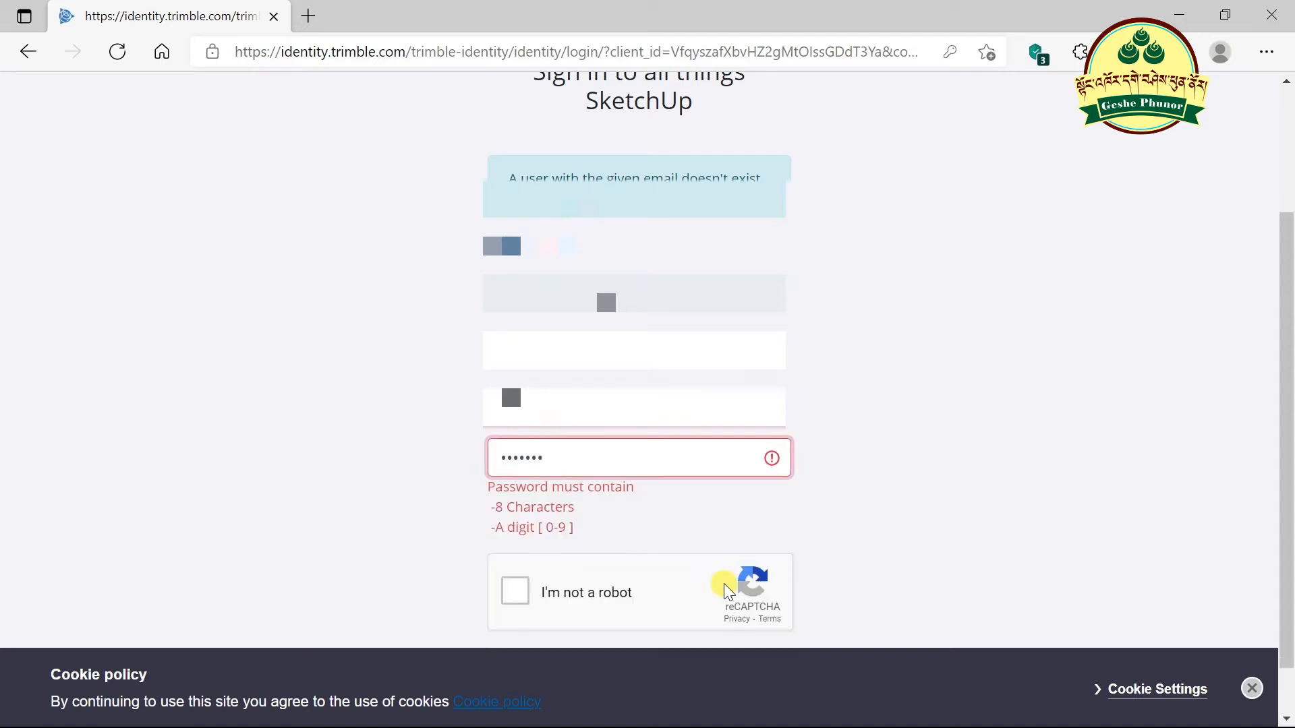
{"action": "type", "text": "••••"}
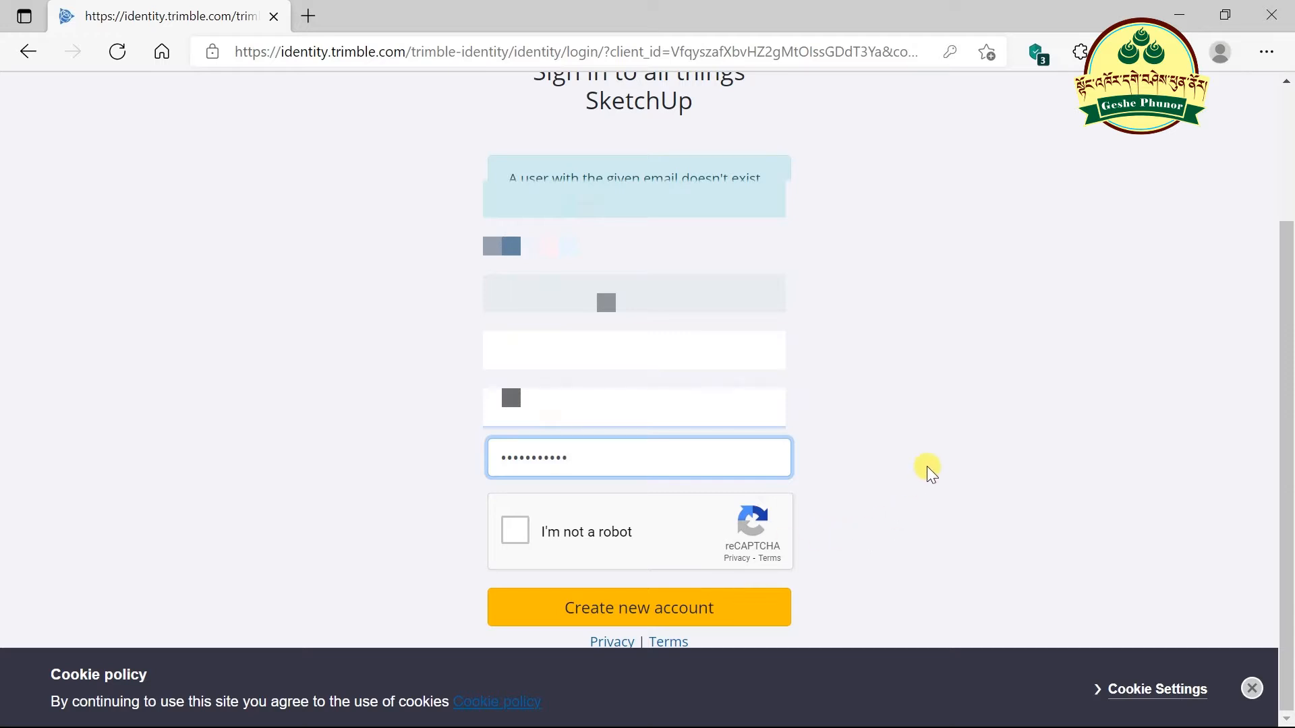
- Pass the reCAPTCHA by selecting the three fire hydrant images, then create the account
{"action": "left_click", "coordinate": [516, 531]}
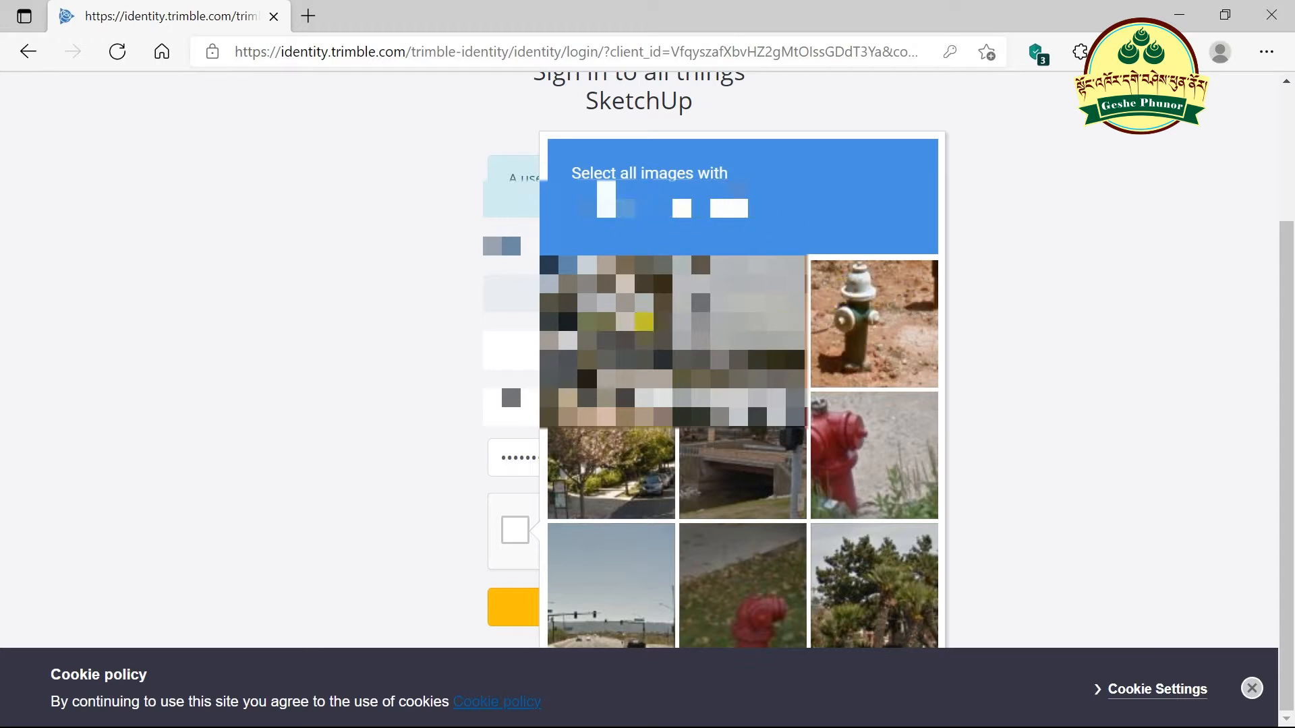
{"action": "left_click", "coordinate": [877, 319]}
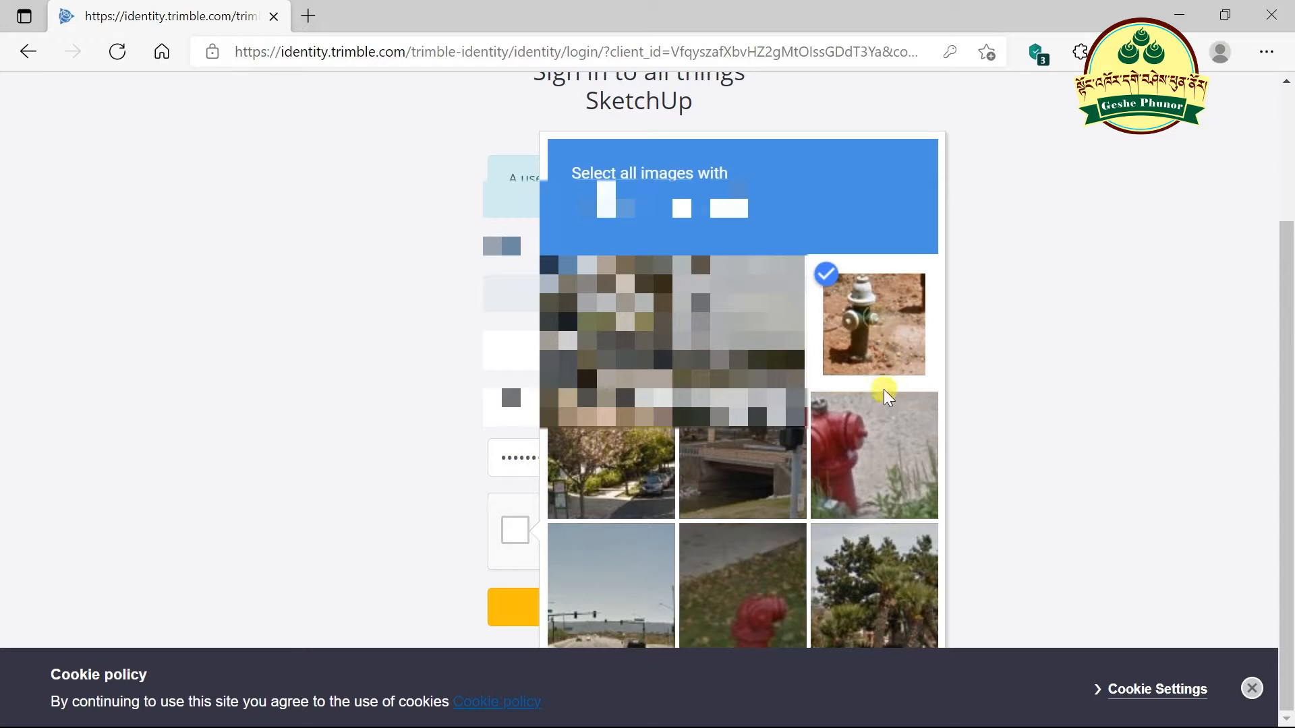
{"action": "left_click", "coordinate": [858, 445]}
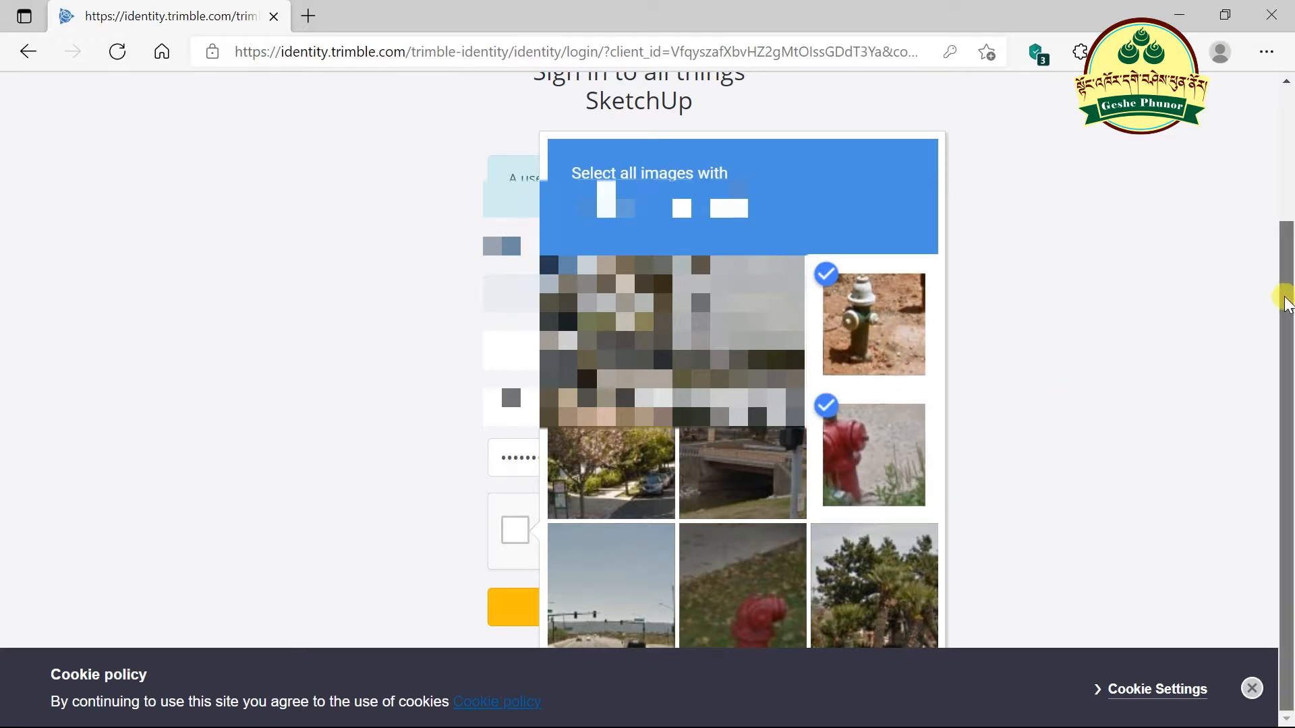
{"action": "left_click", "coordinate": [745, 551]}
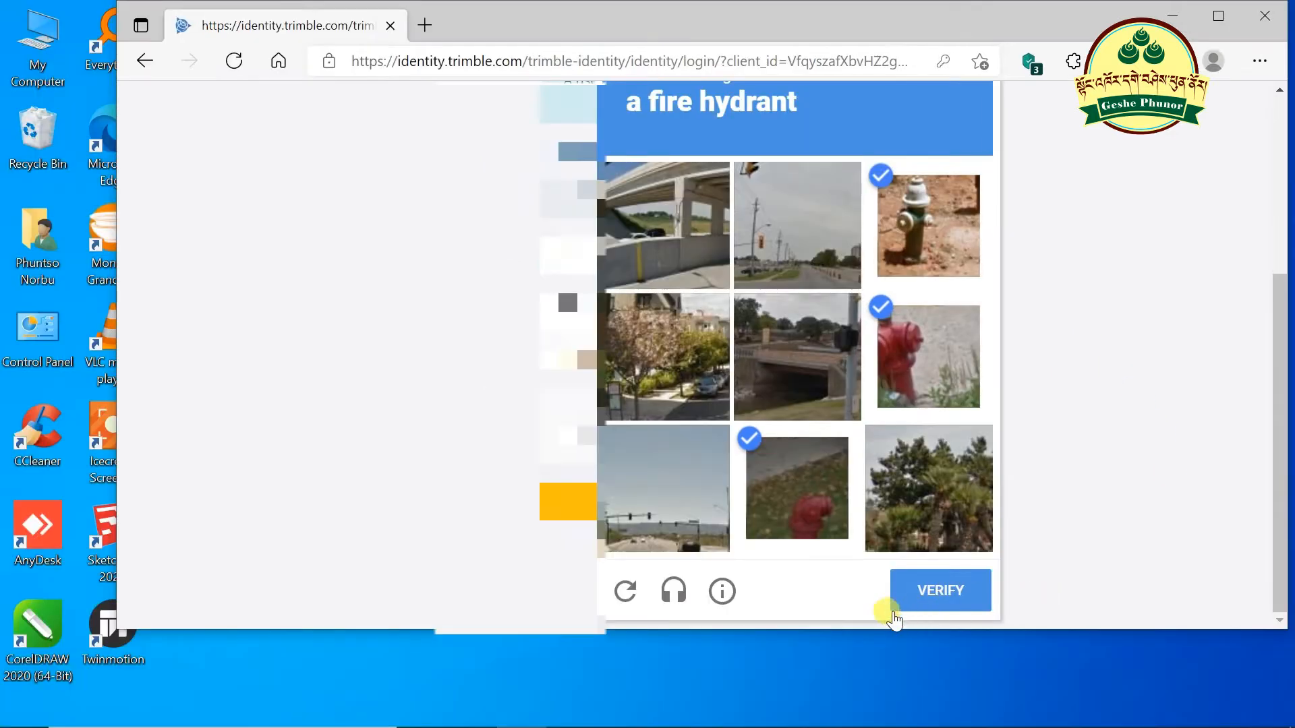
{"action": "scroll", "coordinate": [891, 612], "scroll_direction": "up", "scroll_amount": 1}
{"action": "left_click", "coordinate": [1218, 16]}
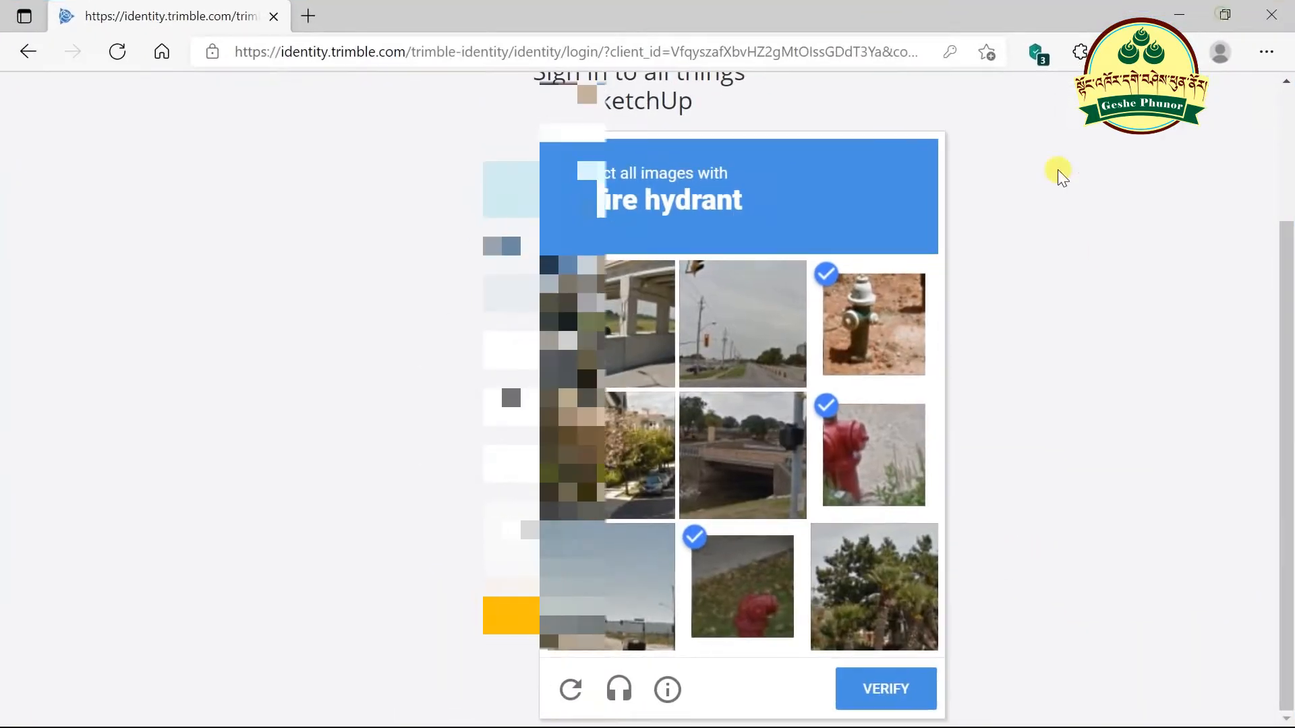
{"action": "left_click", "coordinate": [883, 688]}
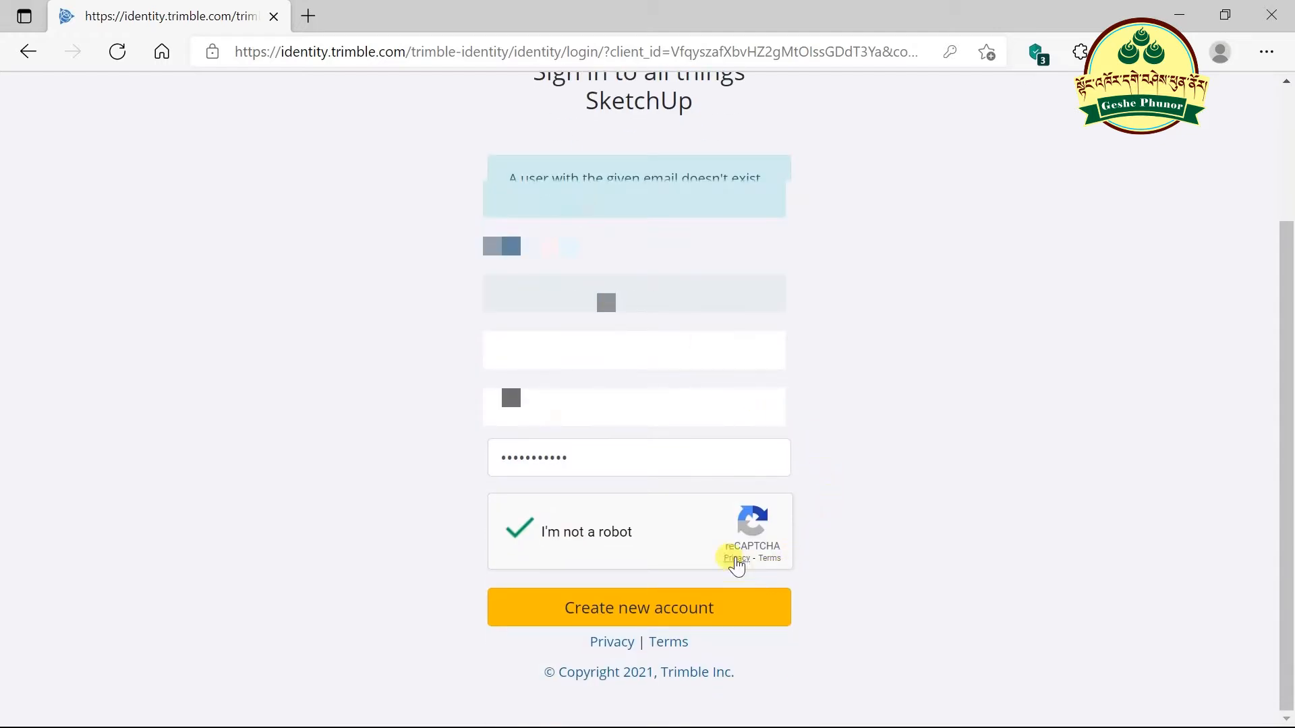
{"action": "left_click", "coordinate": [636, 617]}
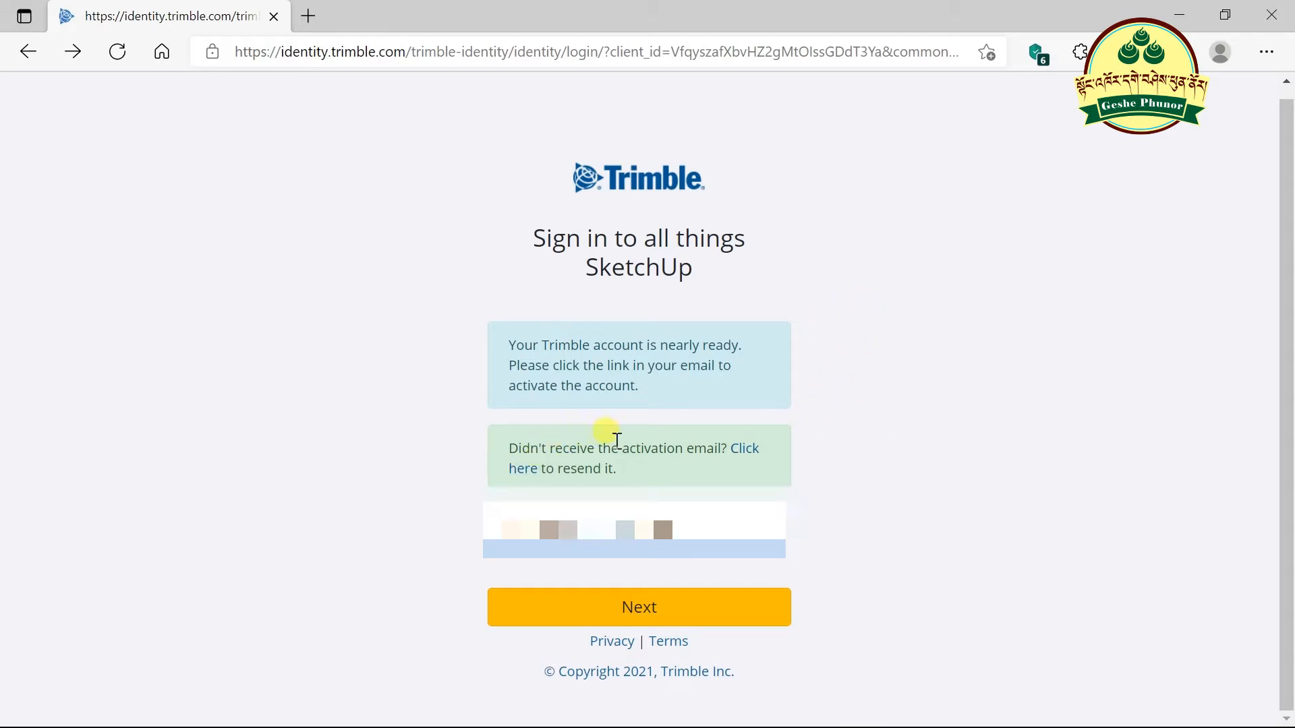
- Resend the activation email, check the Gmail tab, and return to the Trimble tab
{"action": "left_click", "coordinate": [754, 459]}
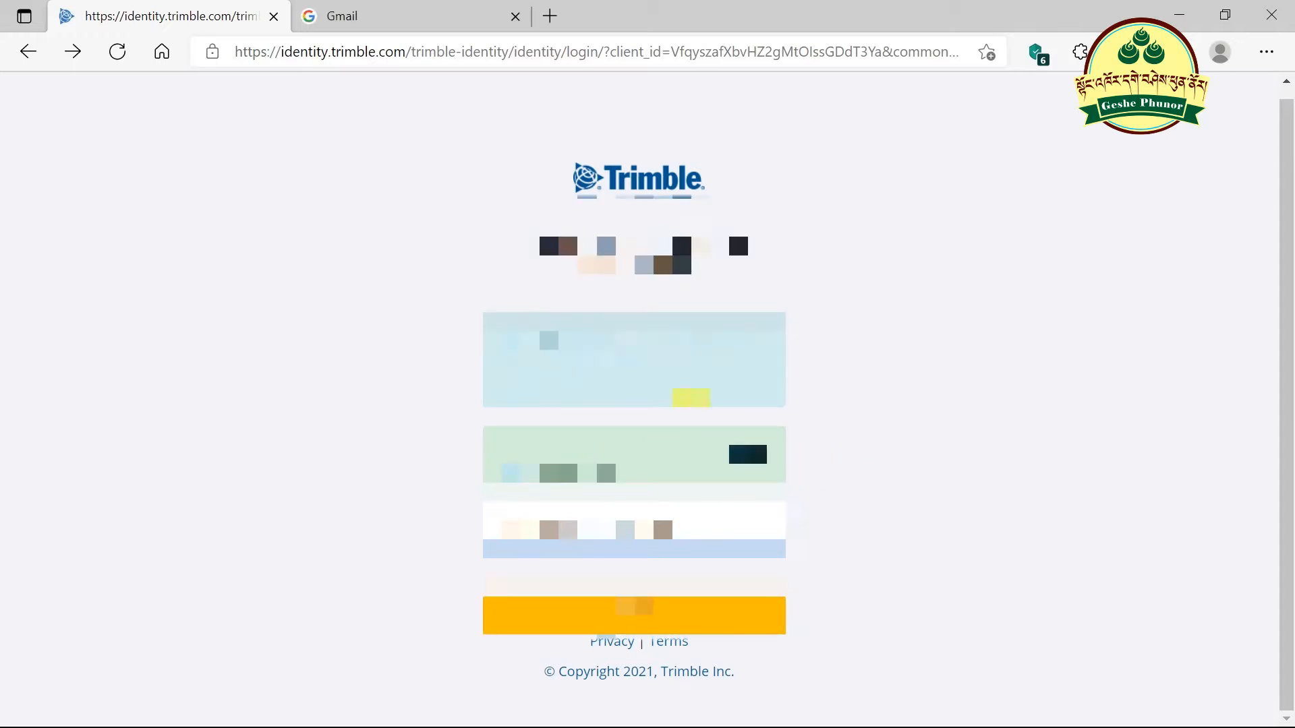
{"action": "left_click", "coordinate": [445, 26]}
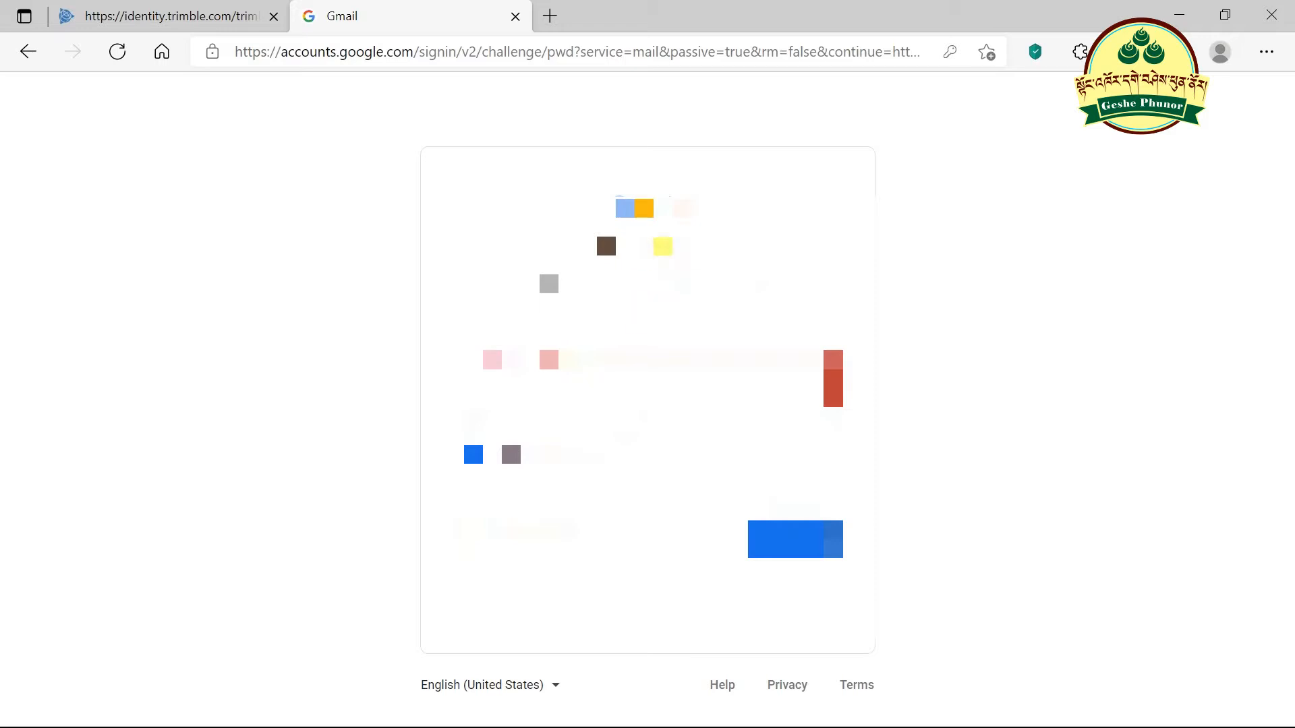
{"action": "left_click", "coordinate": [202, 16]}
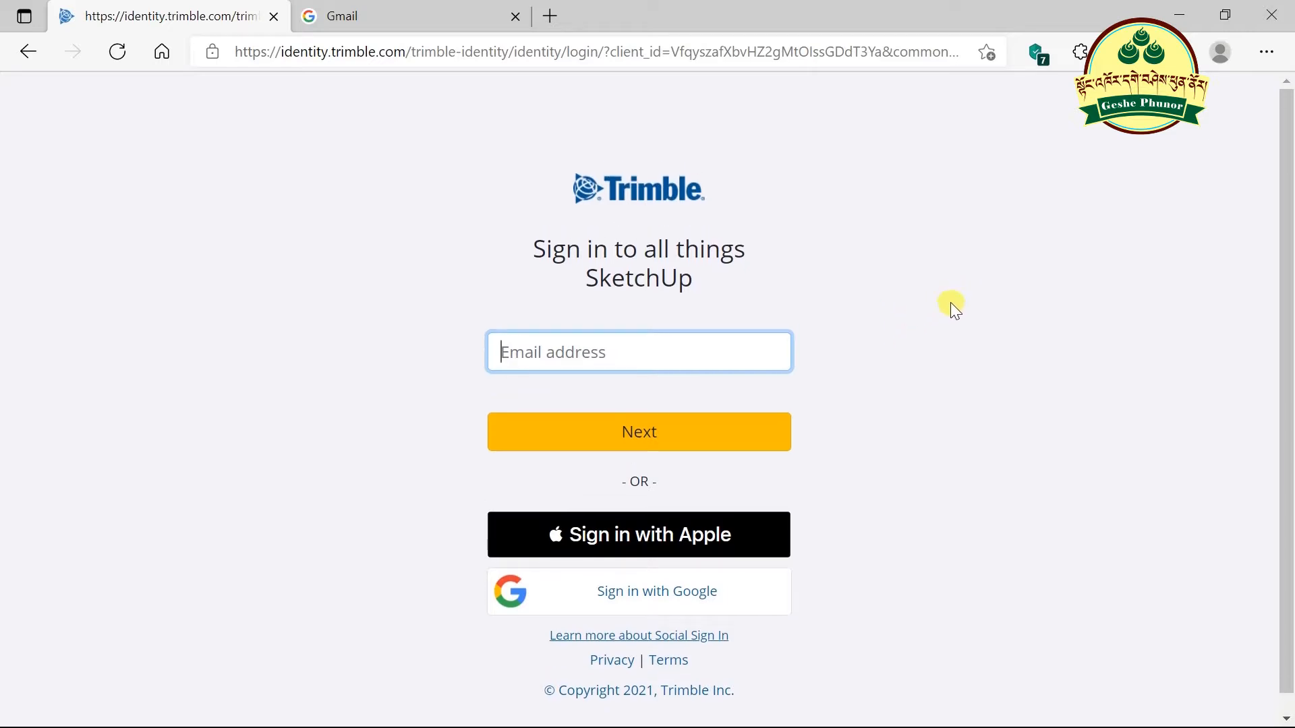
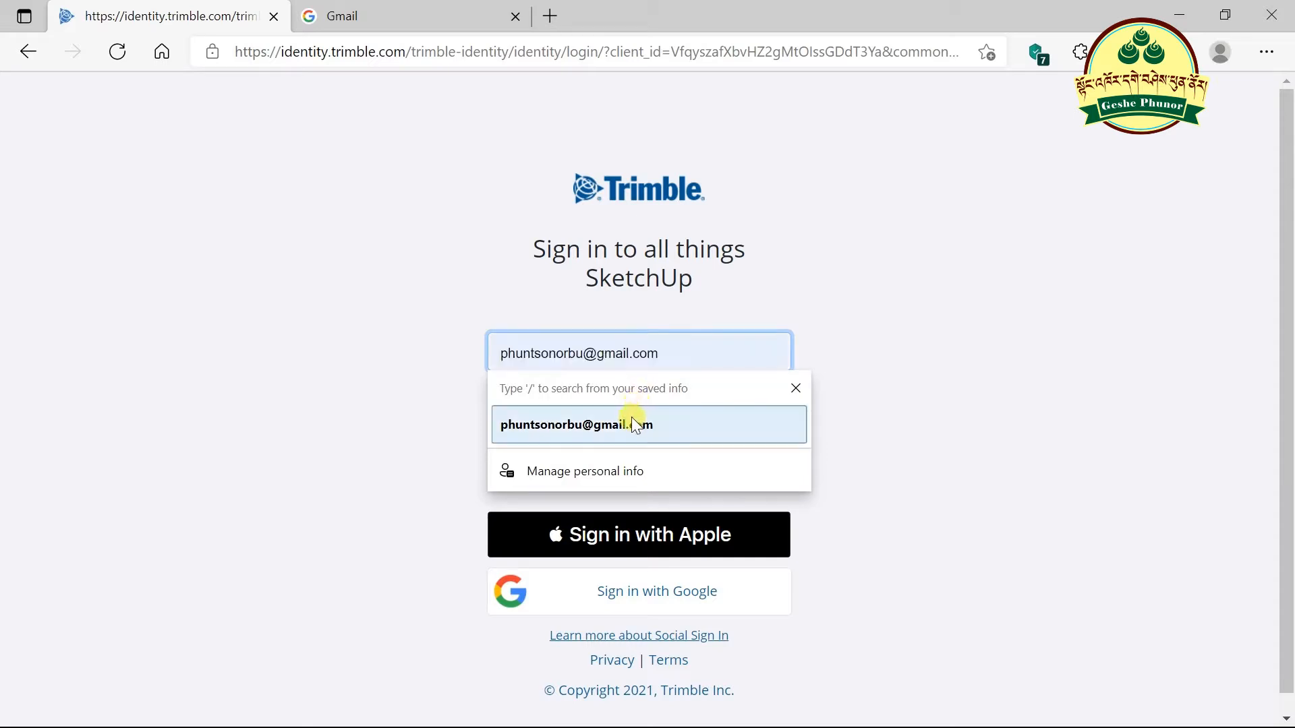
- Sign in with the saved email address and a retyped account password
{"action": "left_click", "coordinate": [631, 423]}
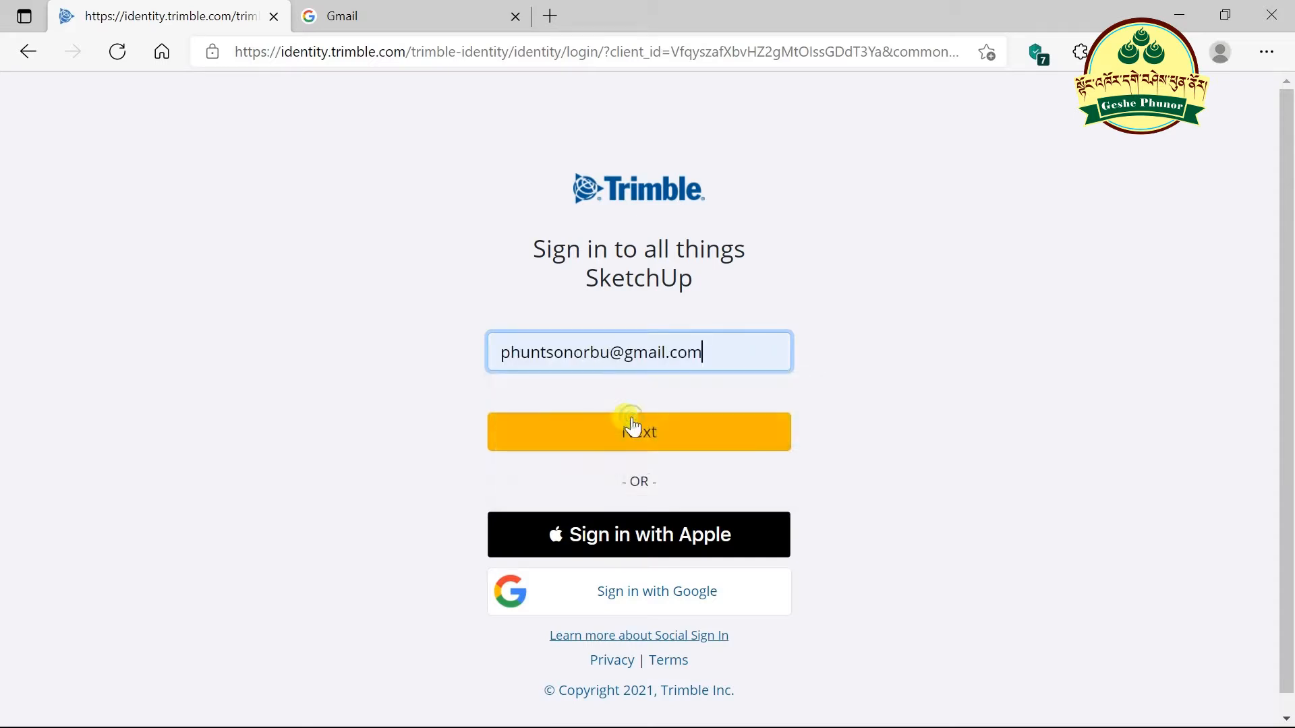
{"action": "left_click", "coordinate": [667, 436]}
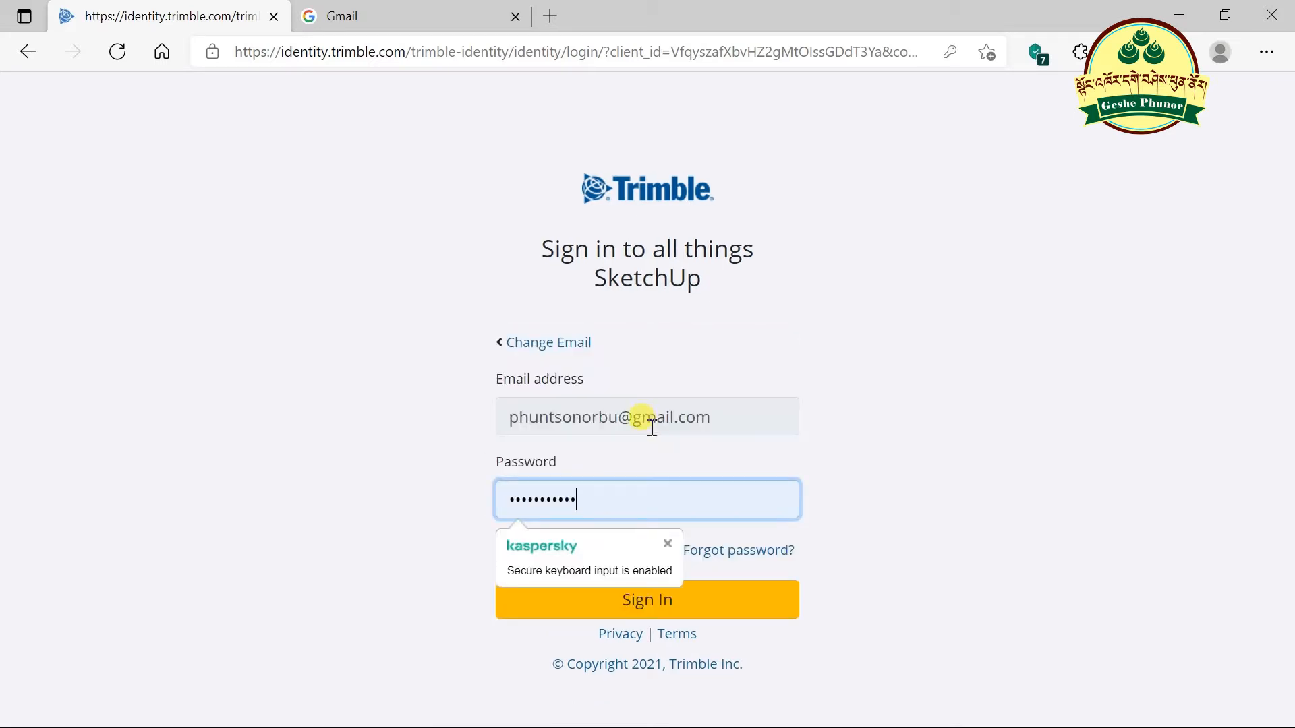
{"action": "left_click_drag", "start_coordinate": [587, 506], "coordinate": [450, 500]}
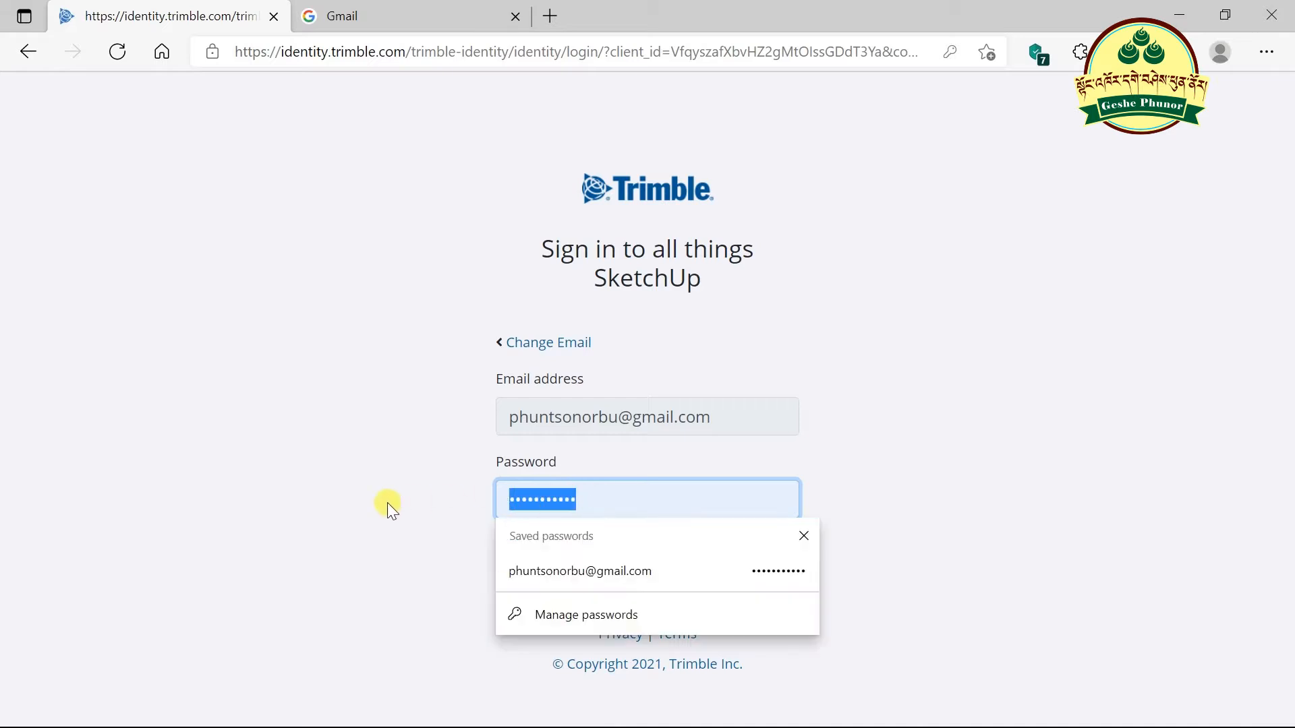
{"action": "type", "text": "•••••••"}
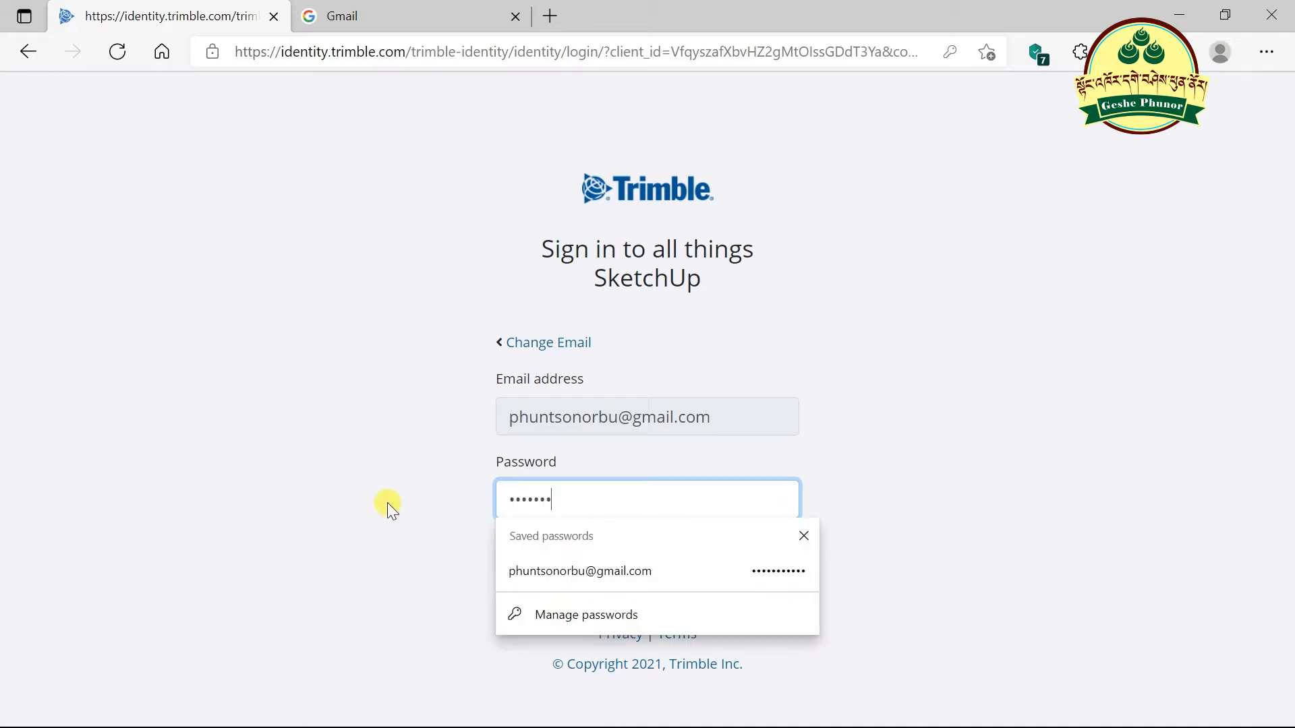
{"action": "type", "text": "••••"}
{"action": "left_click", "coordinate": [937, 501]}
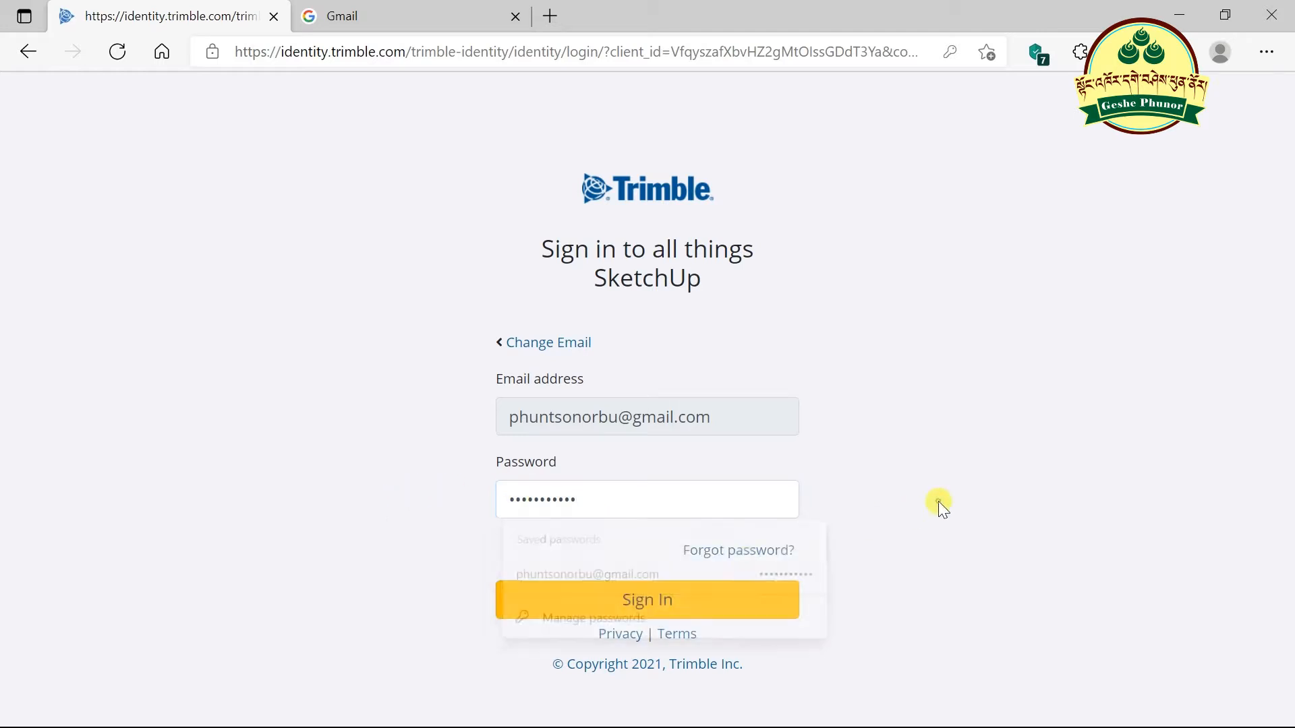
{"action": "left_click", "coordinate": [641, 602]}
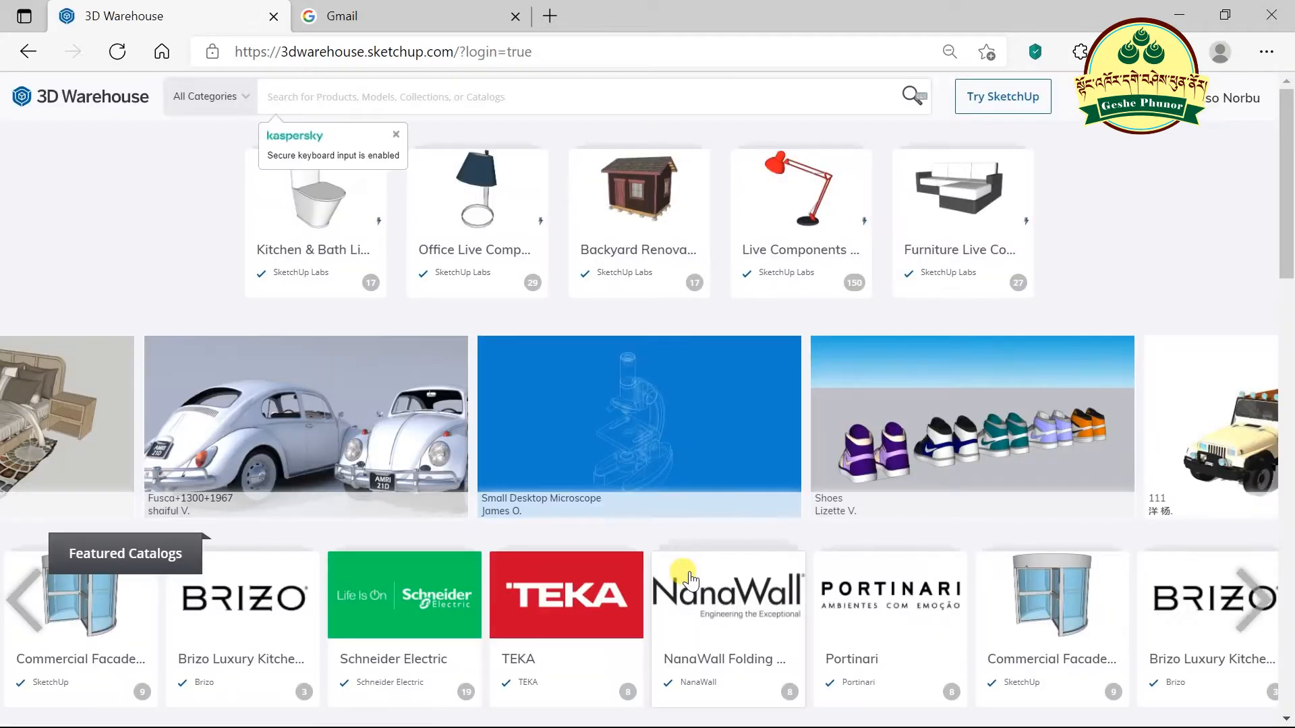
- Open the profile menu to confirm the signed-in account and scroll the home page
{"action": "left_click", "coordinate": [1201, 101]}
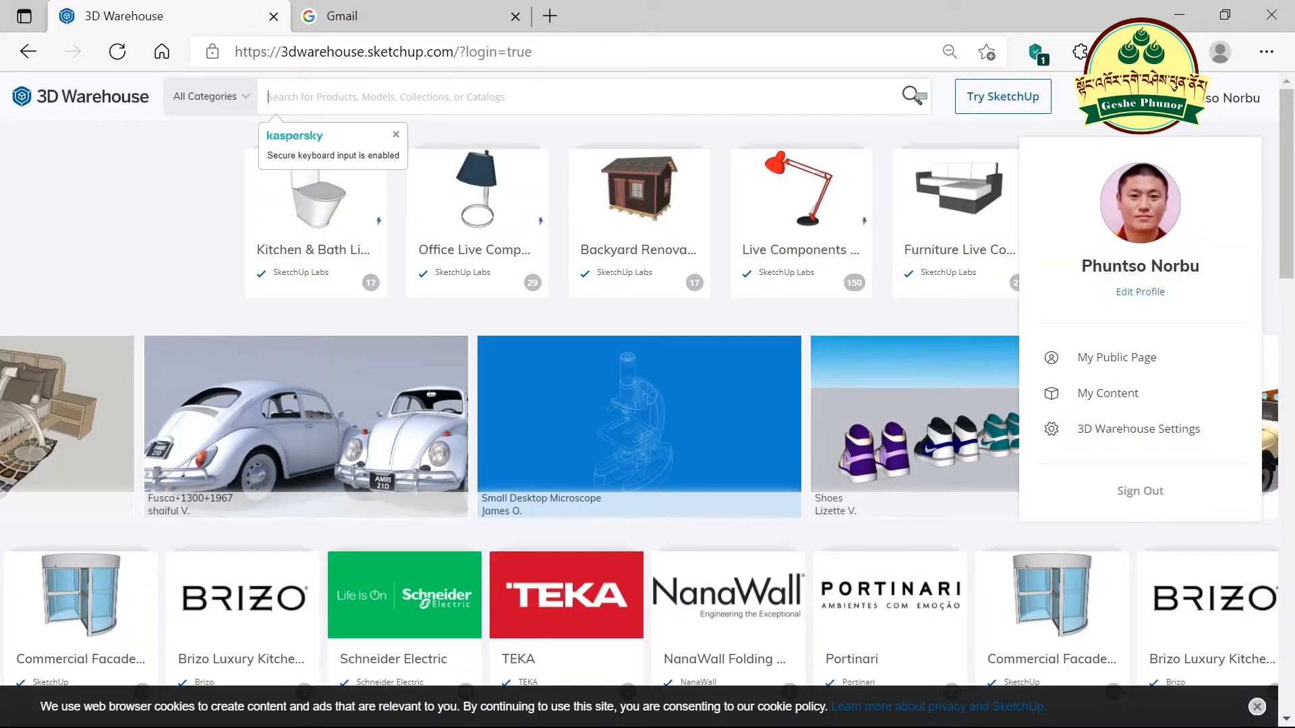
{"action": "scroll", "coordinate": [874, 209], "scroll_direction": "down", "scroll_amount": 6}
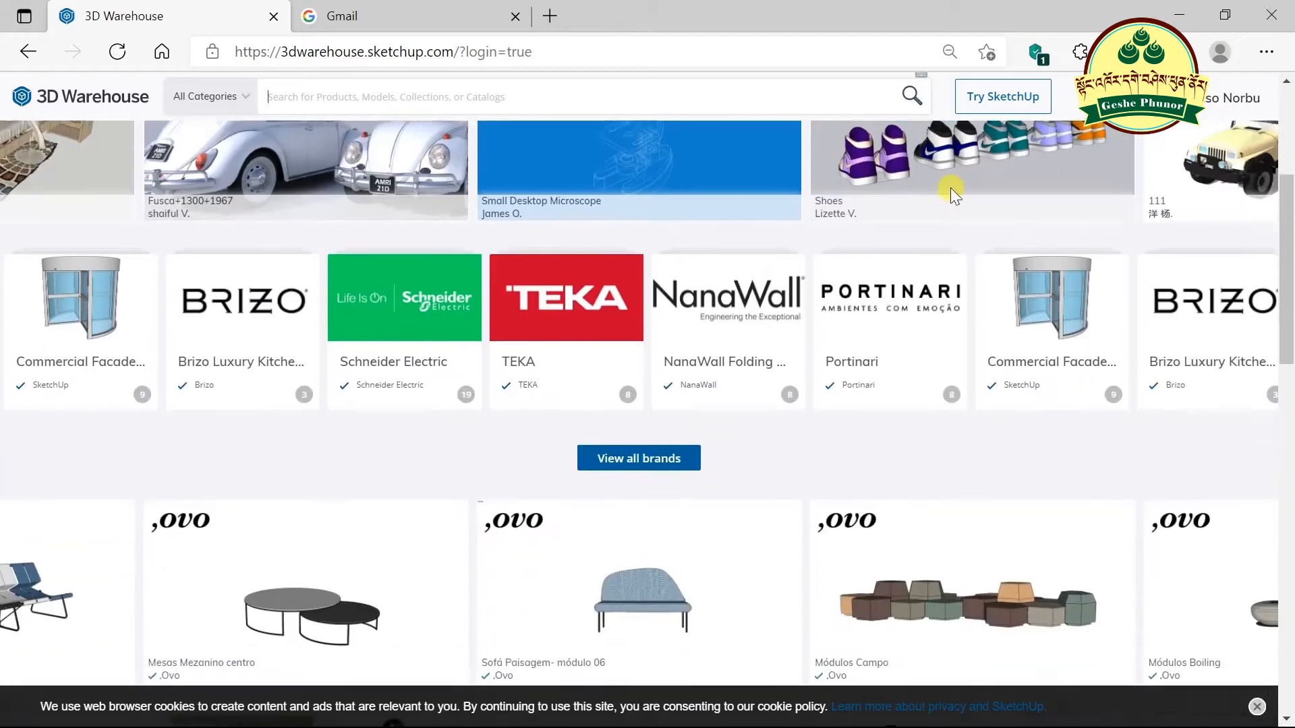
{"action": "scroll", "coordinate": [990, 226], "scroll_direction": "up", "scroll_amount": 6}
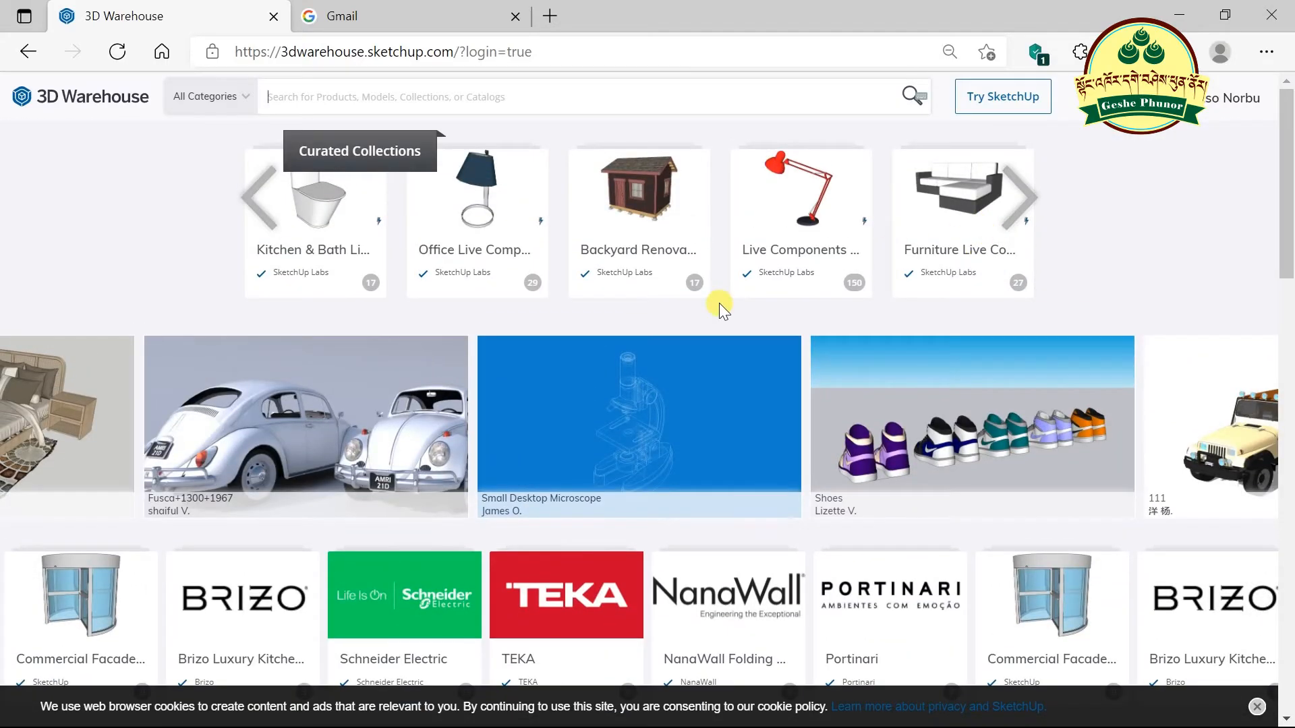
{"action": "scroll", "coordinate": [719, 302], "scroll_direction": "down", "scroll_amount": 6}
{"action": "scroll", "coordinate": [736, 300], "scroll_direction": "down", "scroll_amount": 5}
{"action": "scroll", "coordinate": [738, 291], "scroll_direction": "up", "scroll_amount": 10}
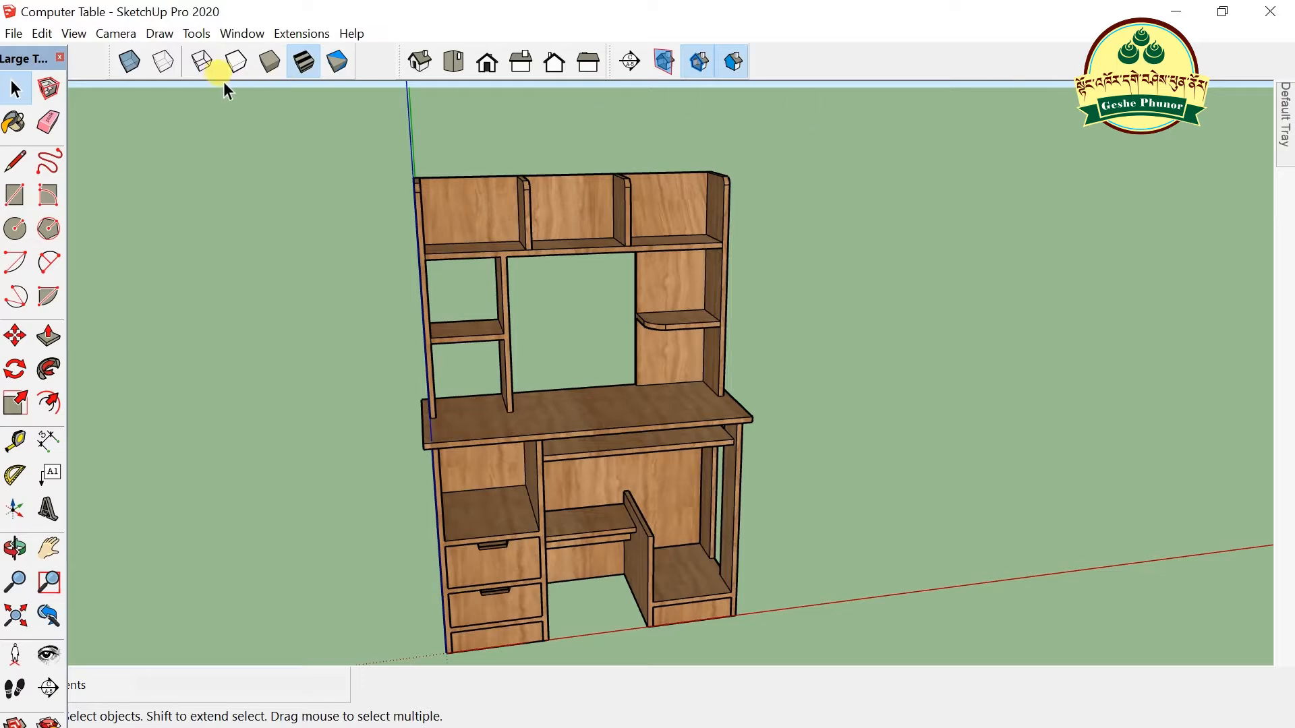
{"action": "left_click", "coordinate": [242, 34]}
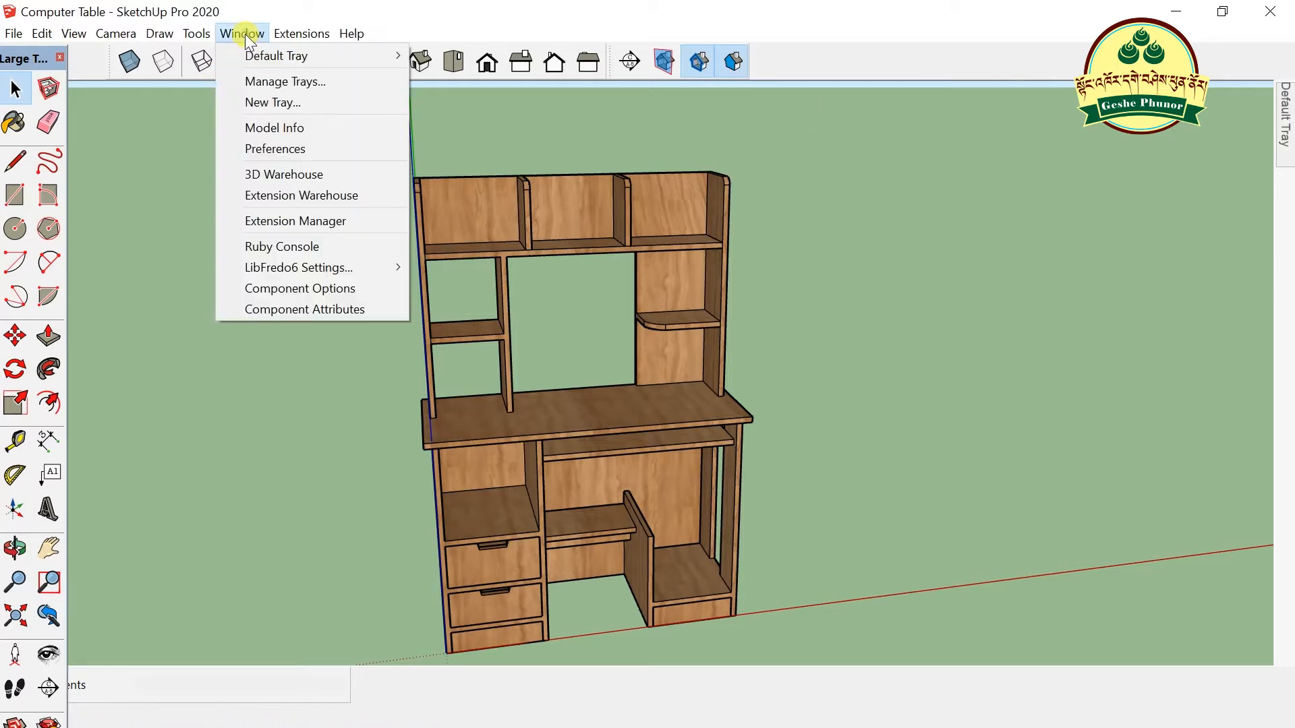
{"action": "left_click", "coordinate": [310, 174]}
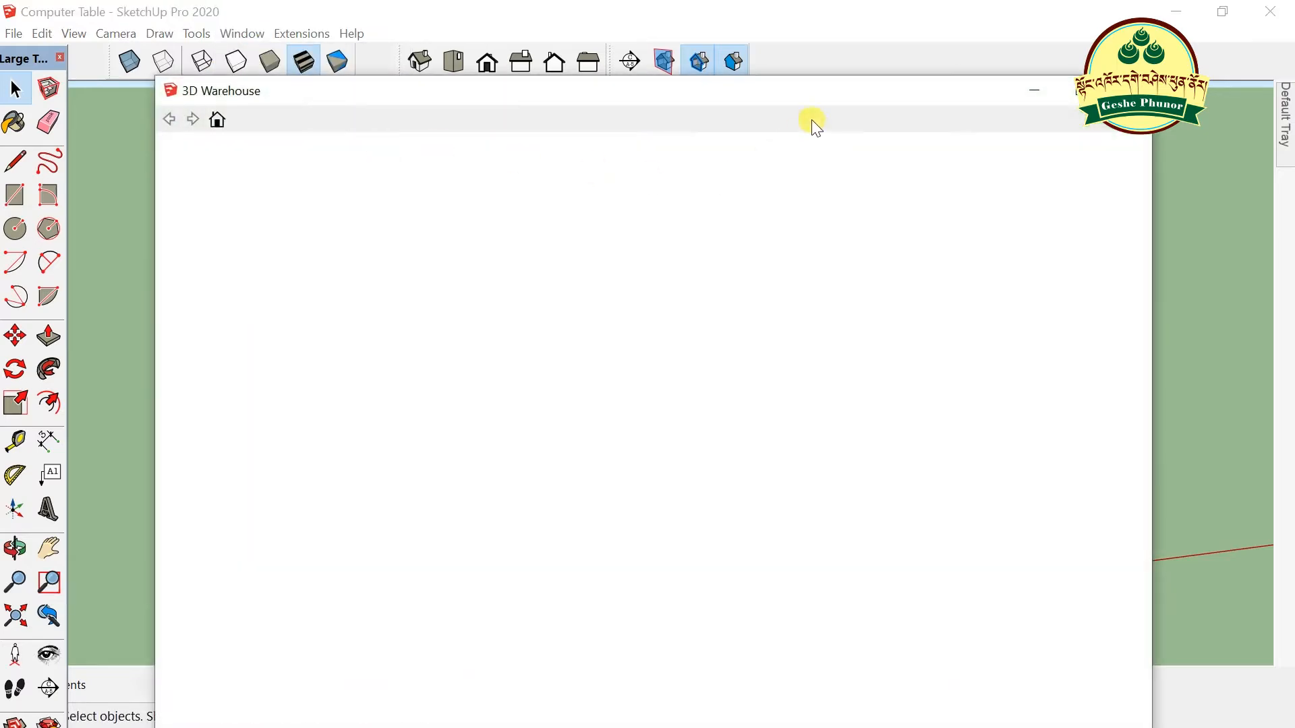
{"action": "left_click_drag", "start_coordinate": [841, 64], "coordinate": [837, 41]}
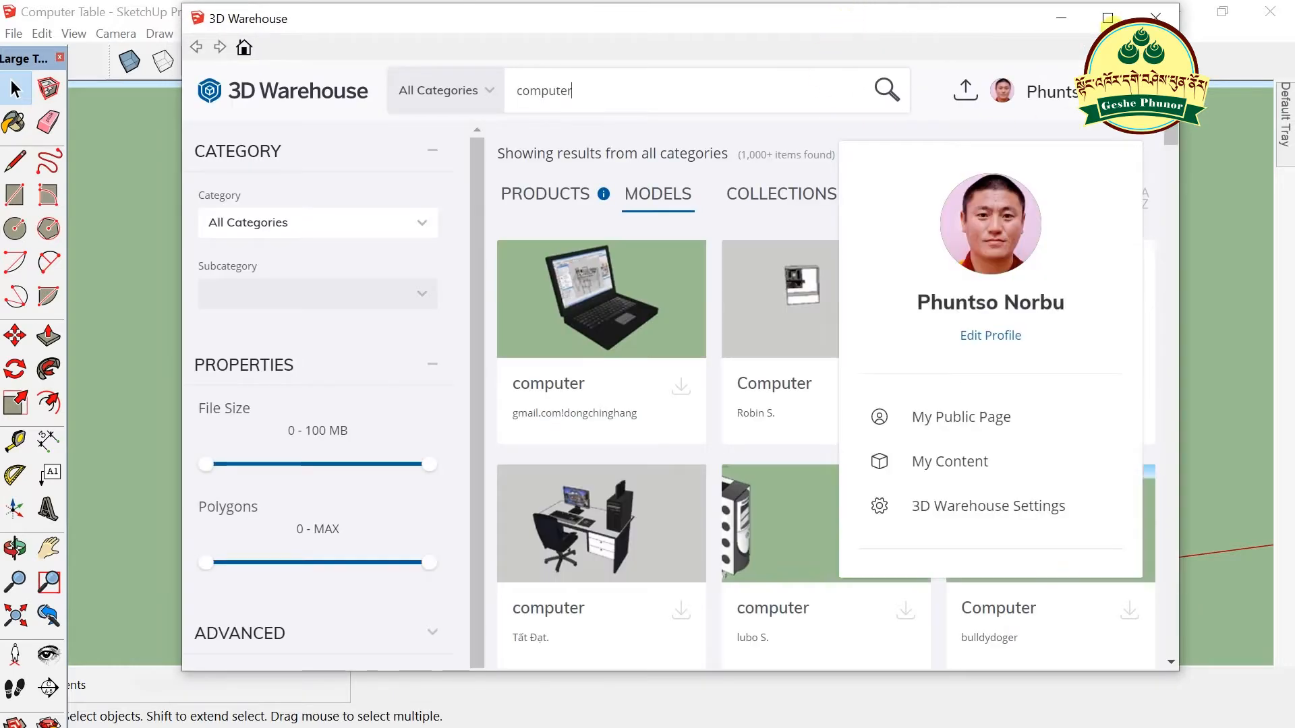
{"action": "left_click", "coordinate": [1104, 22]}
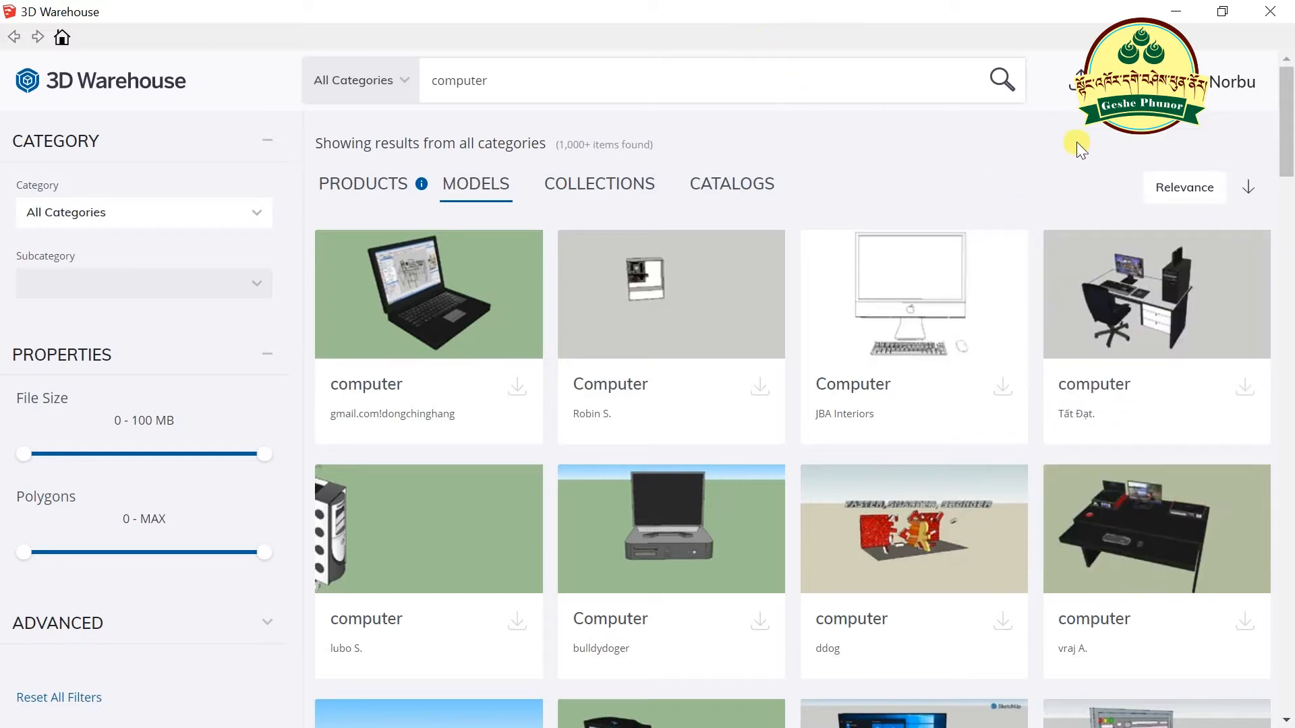
{"action": "left_click", "coordinate": [510, 80]}
{"action": "left_click_drag", "start_coordinate": [511, 80], "coordinate": [348, 108]}
{"action": "left_click", "coordinate": [140, 77]}
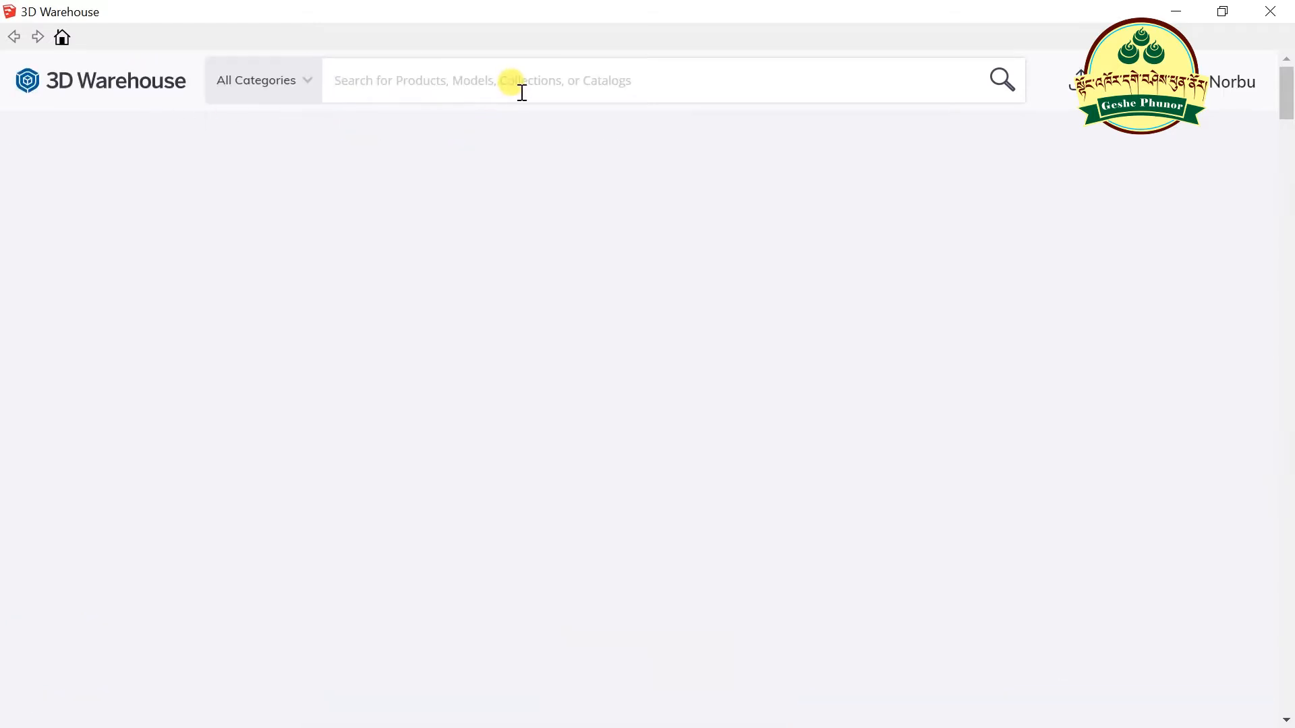
{"action": "type", "text": "cou"}
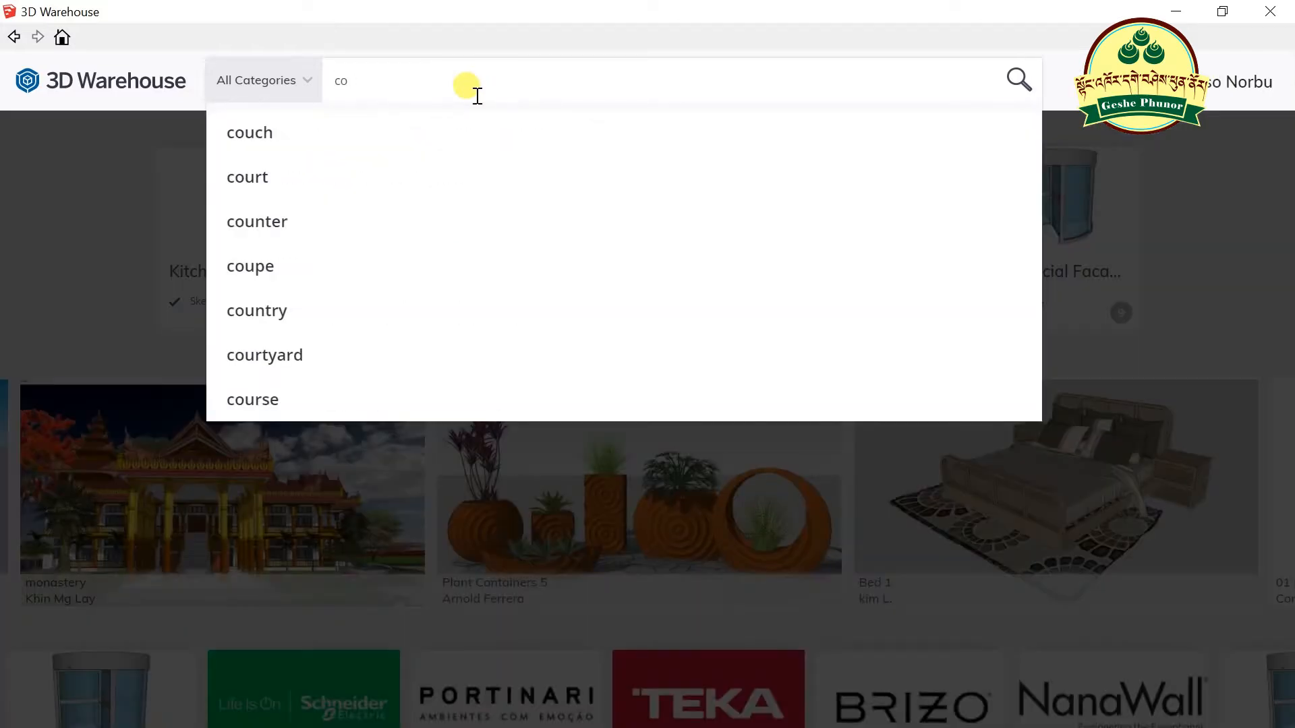
{"action": "type", "text": "mputer"}
{"action": "key", "text": "Return"}
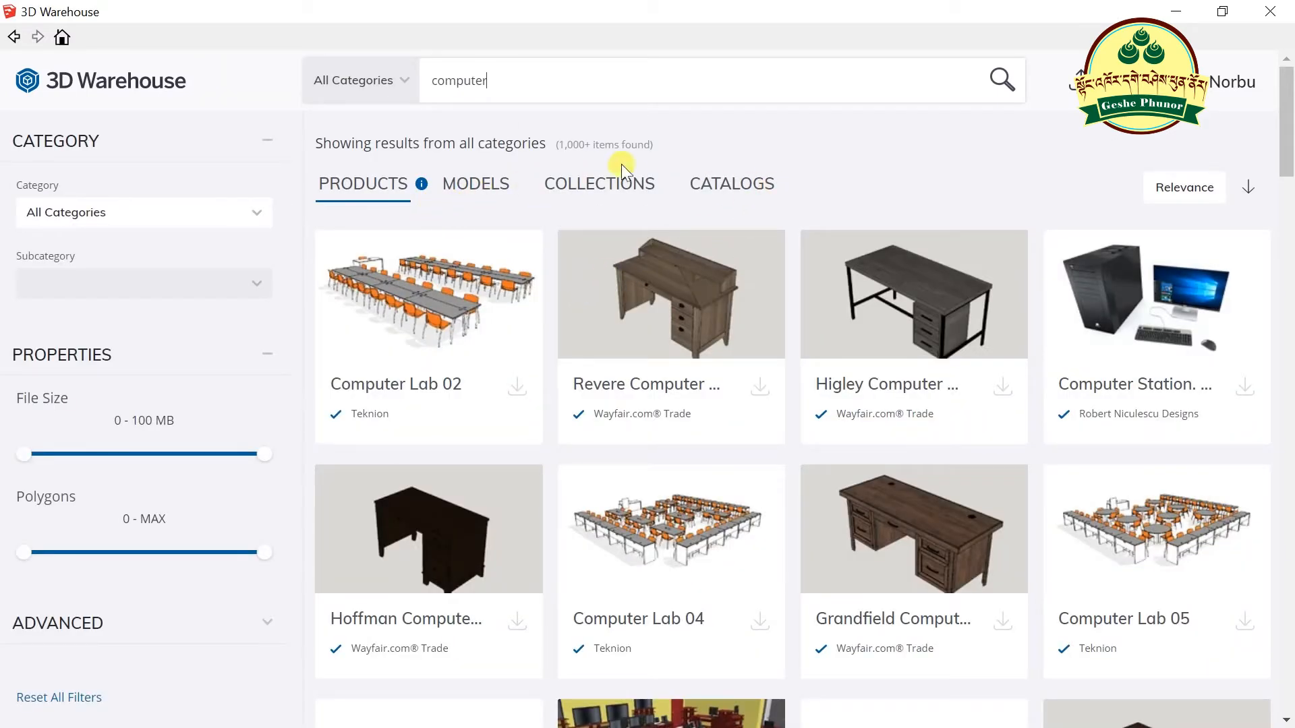
{"action": "left_click", "coordinate": [468, 189]}
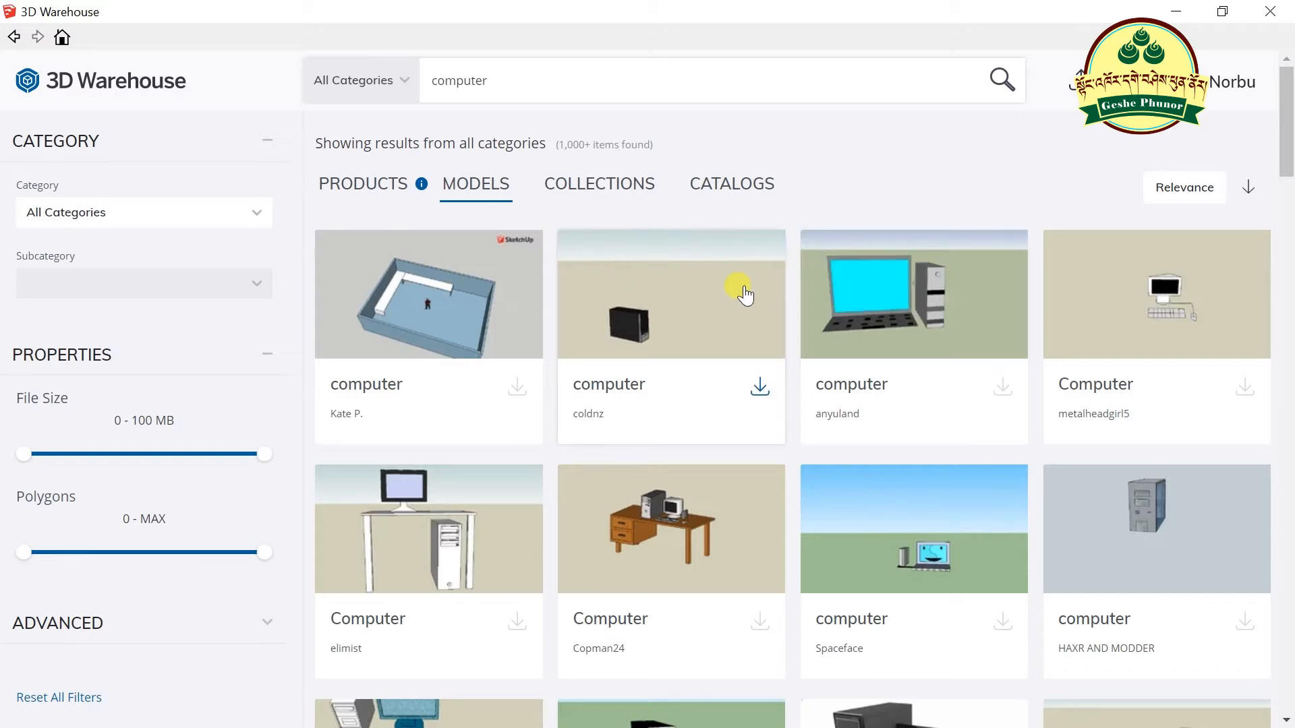
{"action": "scroll", "coordinate": [736, 297], "scroll_direction": "down", "scroll_amount": 4}
{"action": "scroll", "coordinate": [735, 290], "scroll_direction": "up", "scroll_amount": 4}
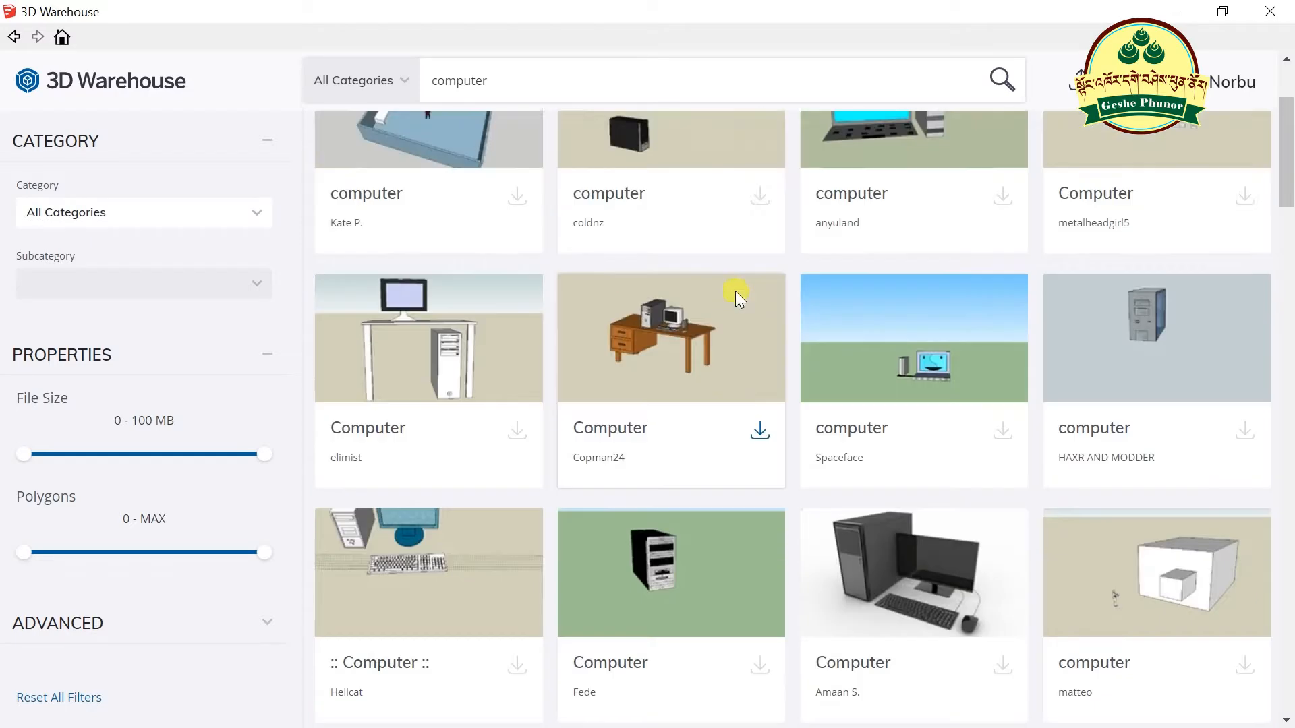
{"action": "scroll", "coordinate": [698, 347], "scroll_direction": "down", "scroll_amount": 5}
{"action": "scroll", "coordinate": [698, 348], "scroll_direction": "down", "scroll_amount": 1}
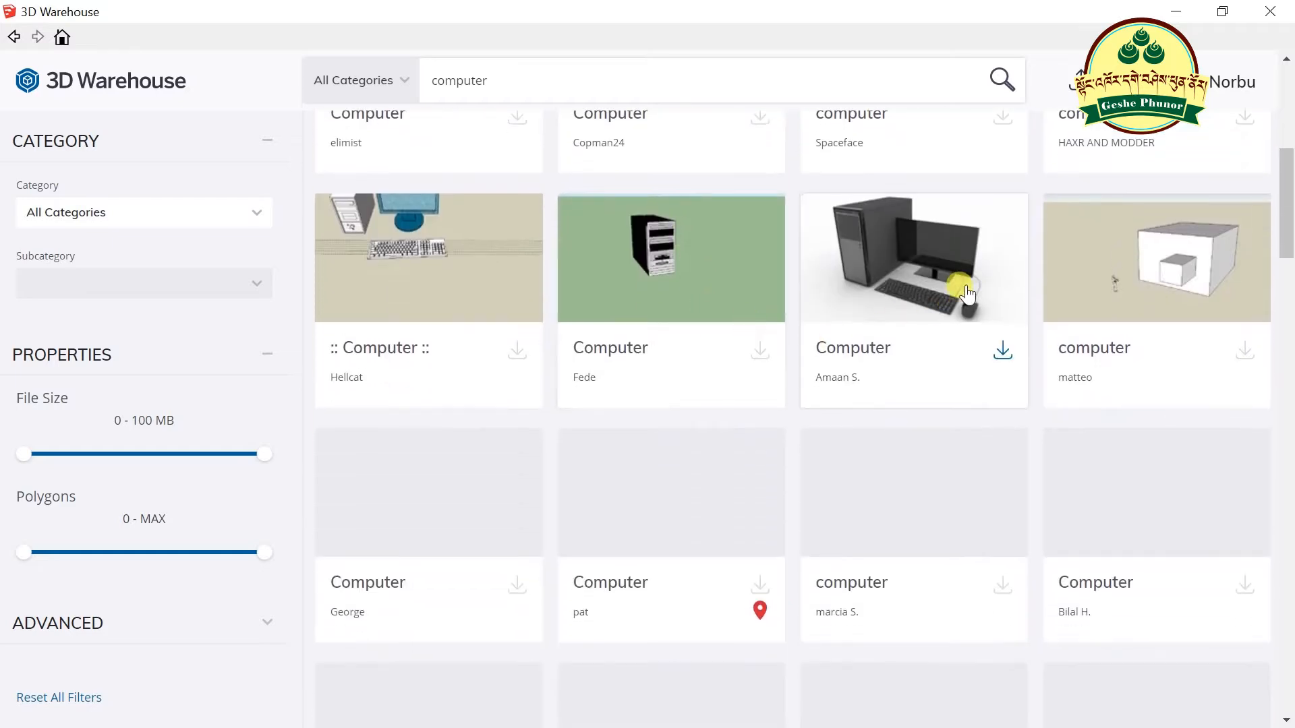
{"action": "scroll", "coordinate": [662, 324], "scroll_direction": "up", "scroll_amount": 6}
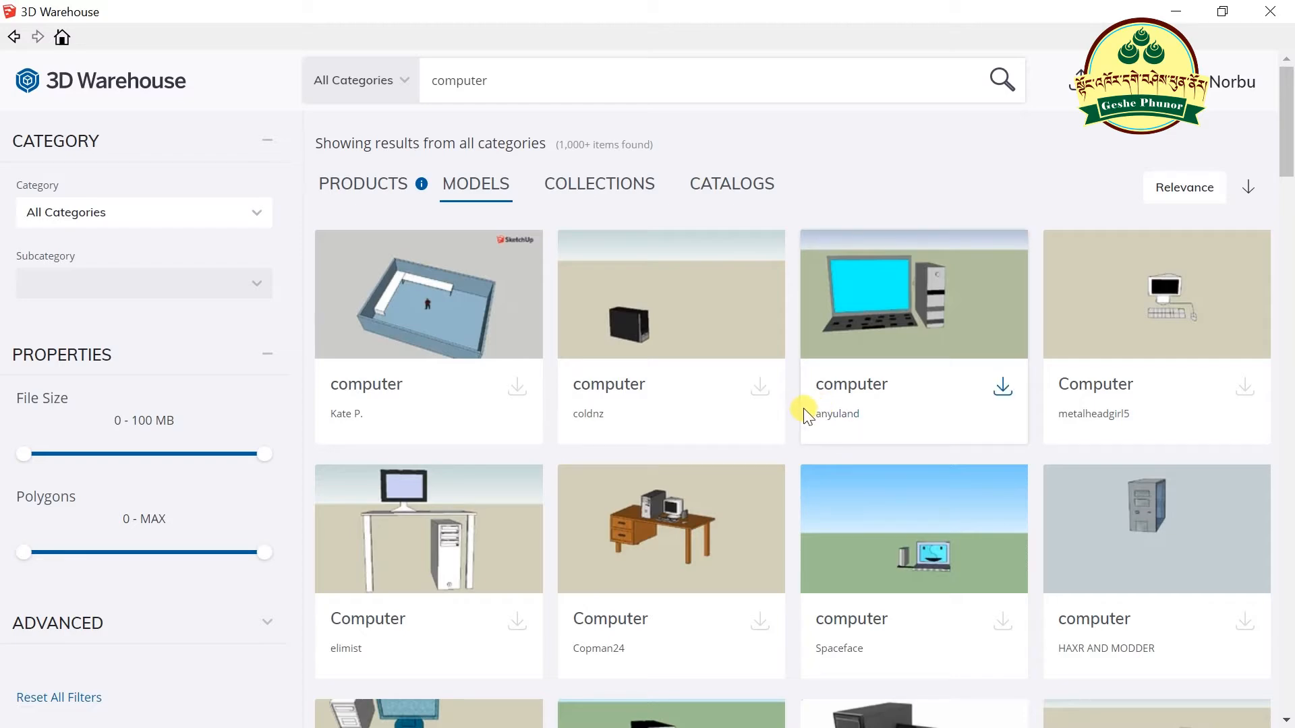
{"action": "left_click", "coordinate": [1175, 12]}
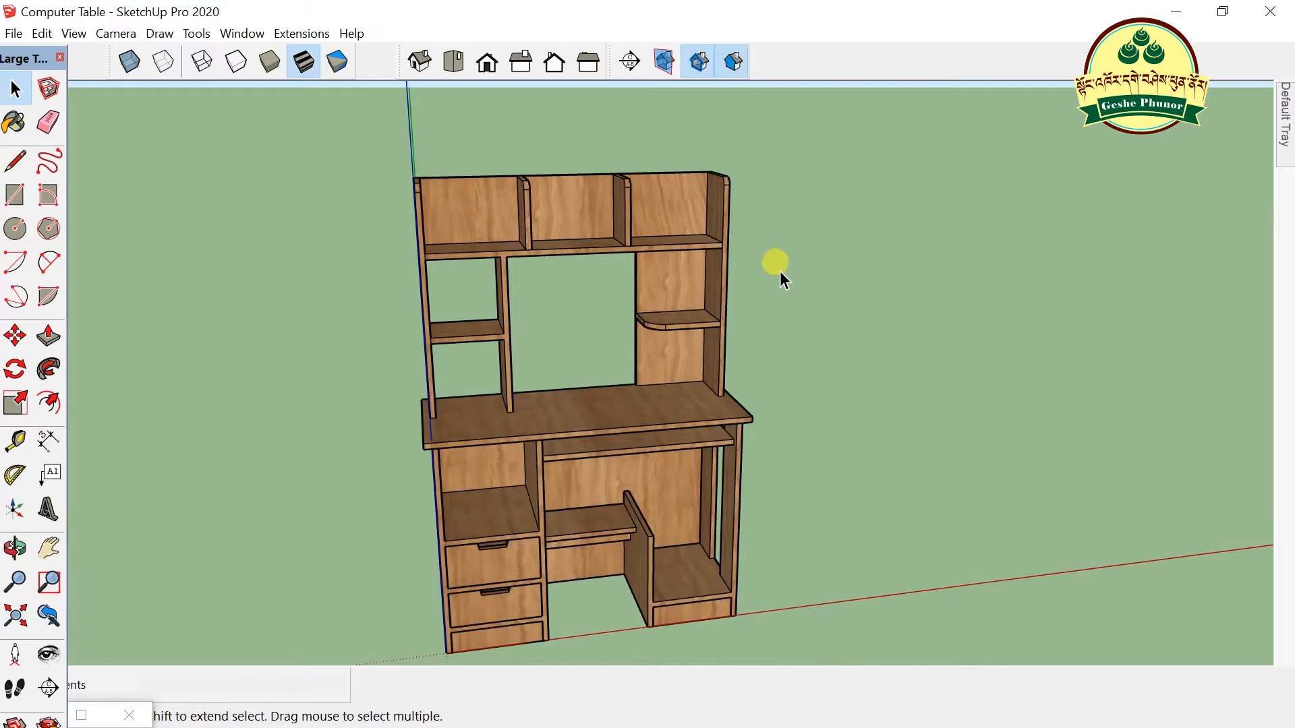
- Minimize SketchUp and bring back Edge showing 3D Warehouse
{"action": "left_click", "coordinate": [1176, 12]}
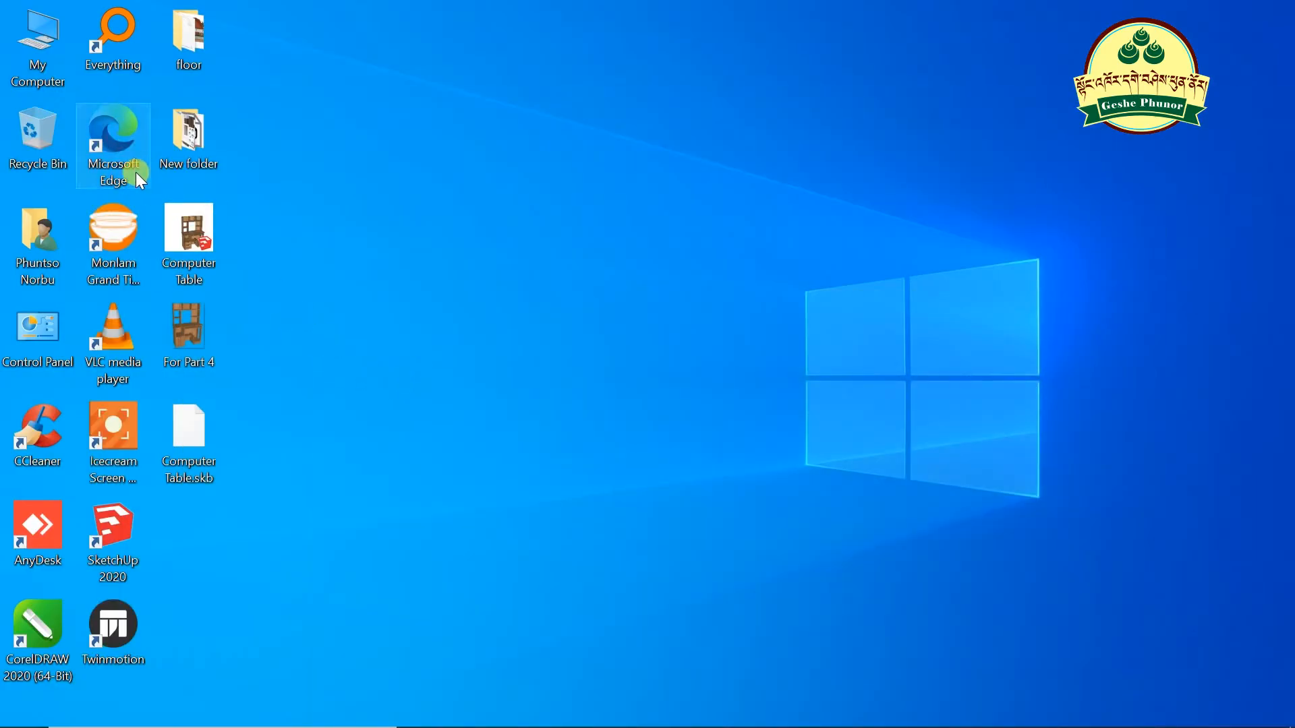
{"action": "mouse_move", "coordinate": [450, 723]}
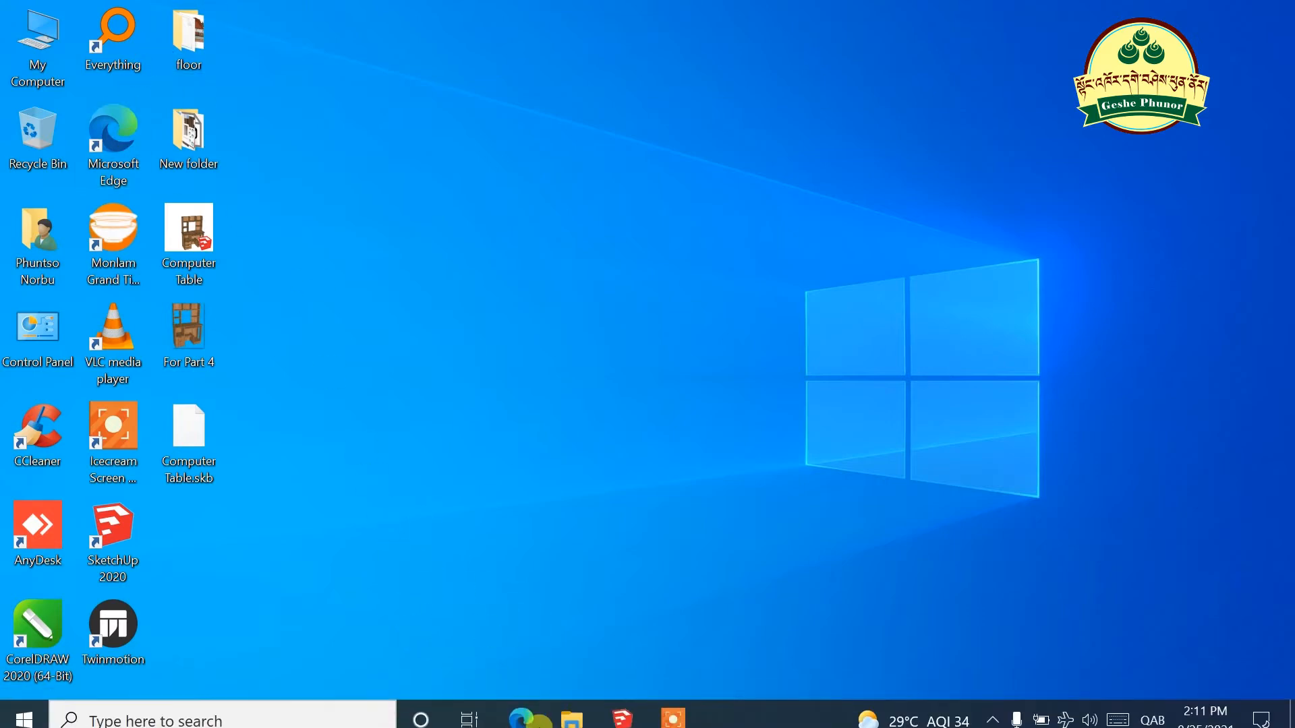
{"action": "left_click", "coordinate": [529, 709]}
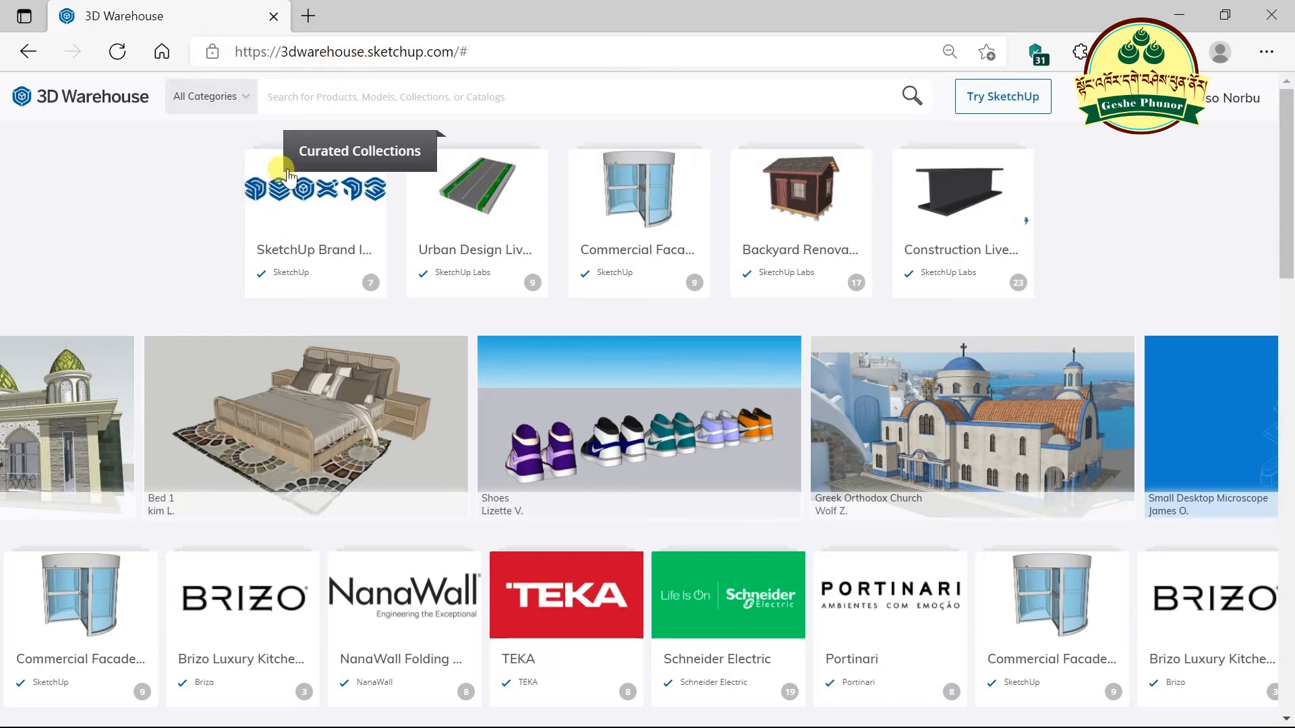
{"action": "scroll", "coordinate": [627, 290], "scroll_direction": "down", "scroll_amount": 3}
{"action": "scroll", "coordinate": [647, 274], "scroll_direction": "up", "scroll_amount": 3}
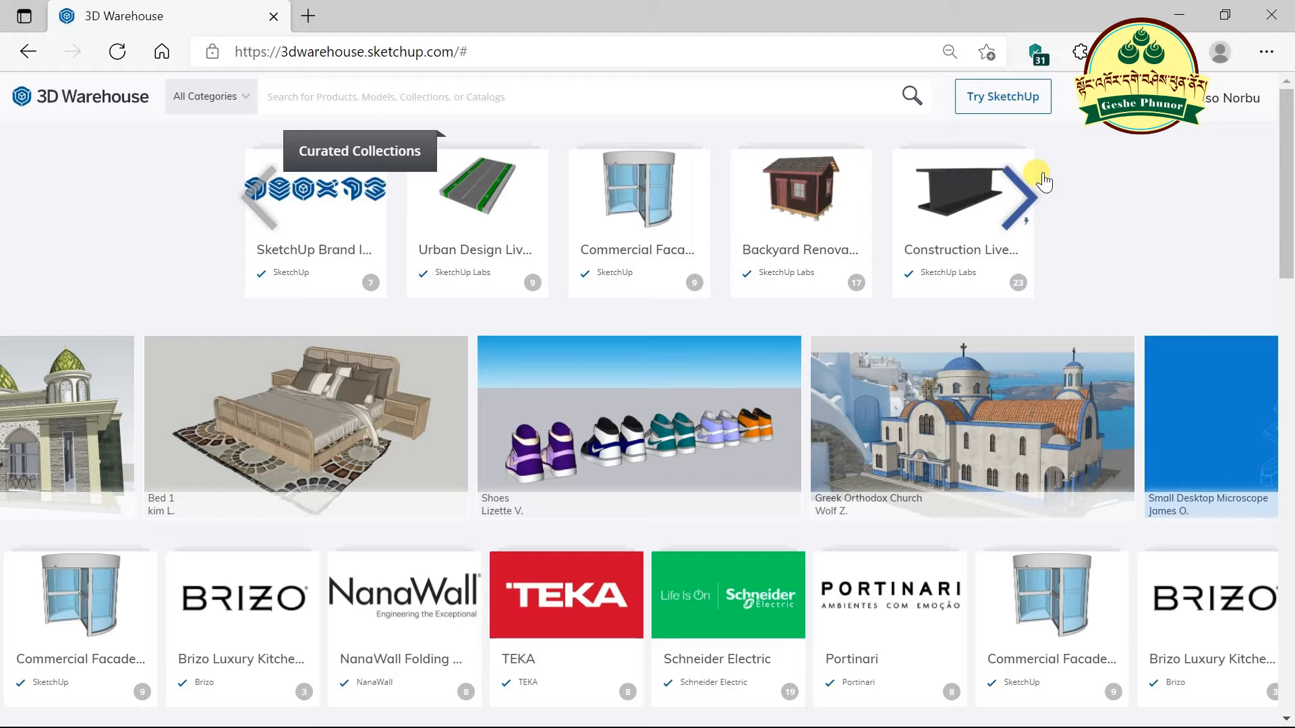
{"action": "mouse_move", "coordinate": [1223, 116]}
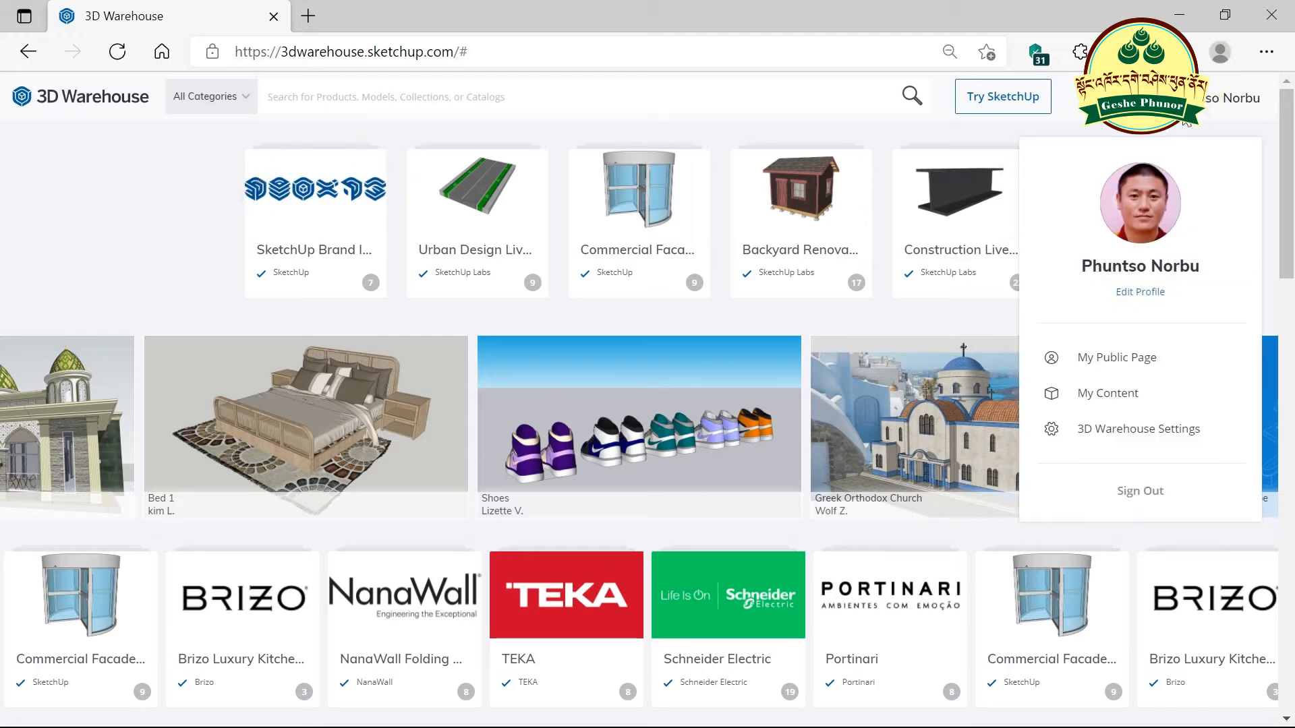
- Search 3D Warehouse for 'computer', filter to Models, scroll the results, then minimize Edge
{"action": "left_click", "coordinate": [339, 100]}
{"action": "type", "text": "compu"}
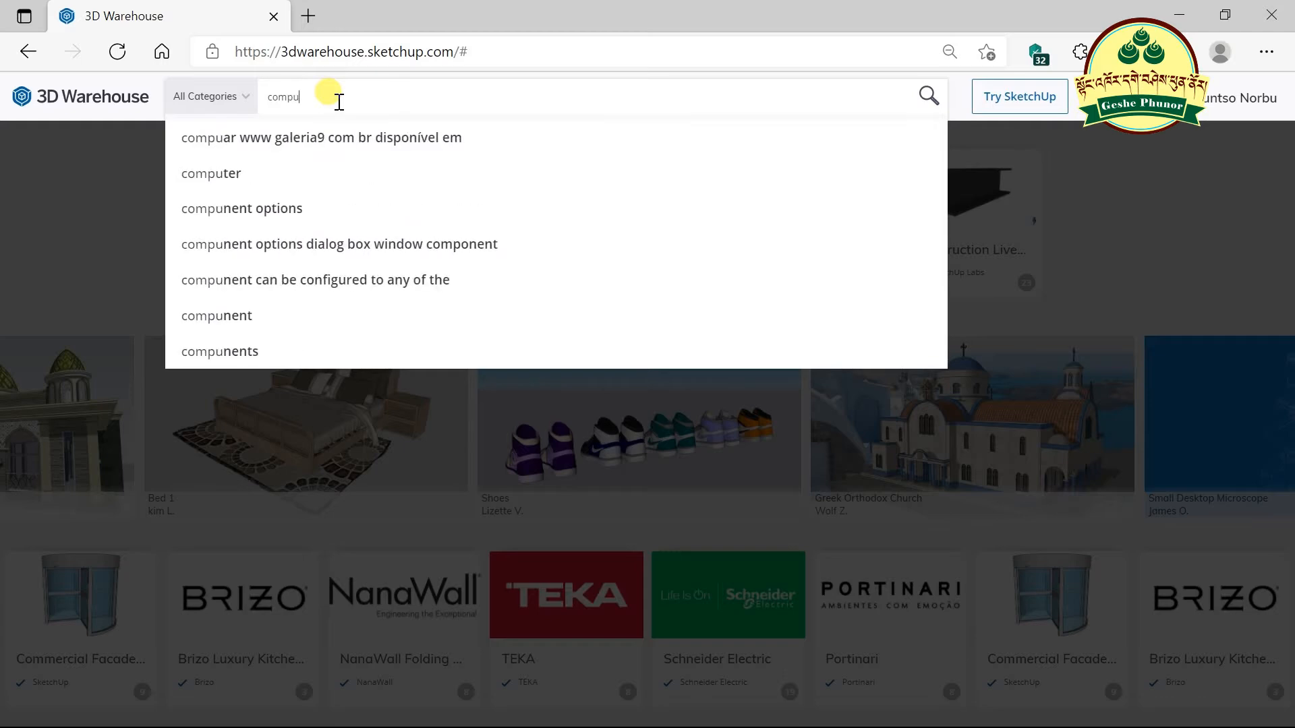
{"action": "type", "text": "ter"}
{"action": "key", "text": "Return"}
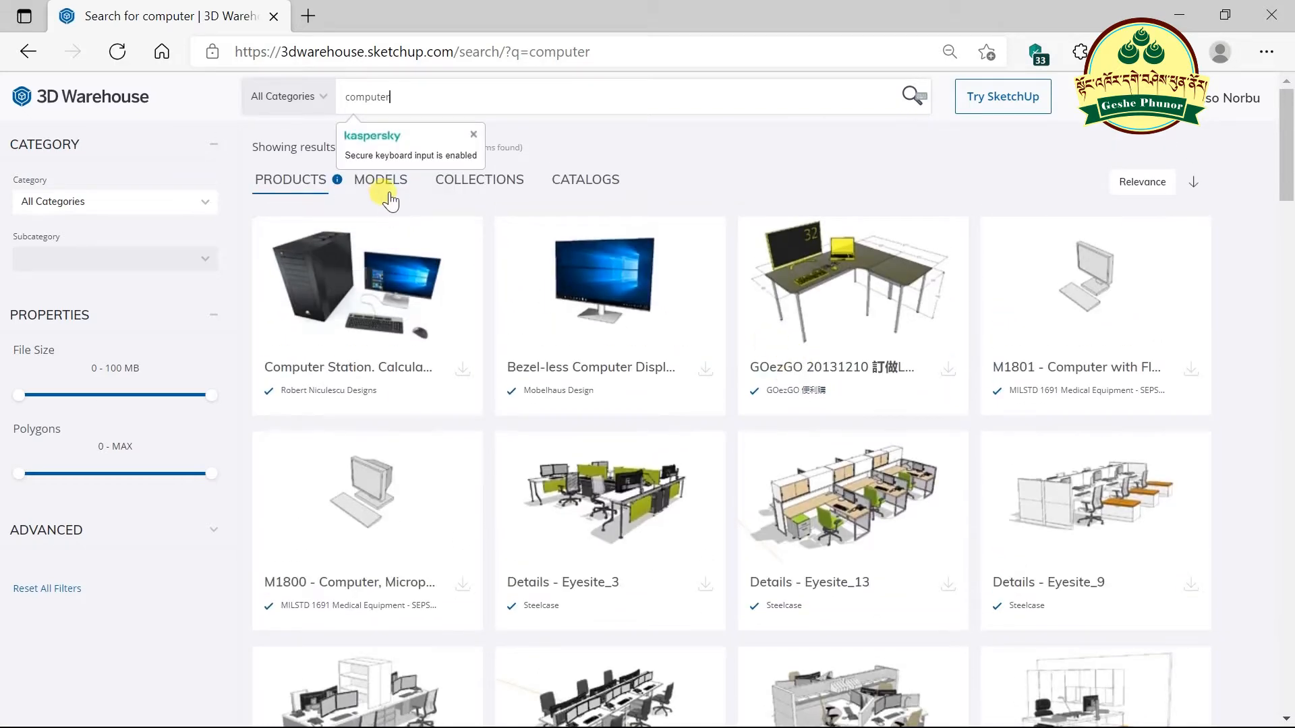
{"action": "left_click", "coordinate": [393, 201]}
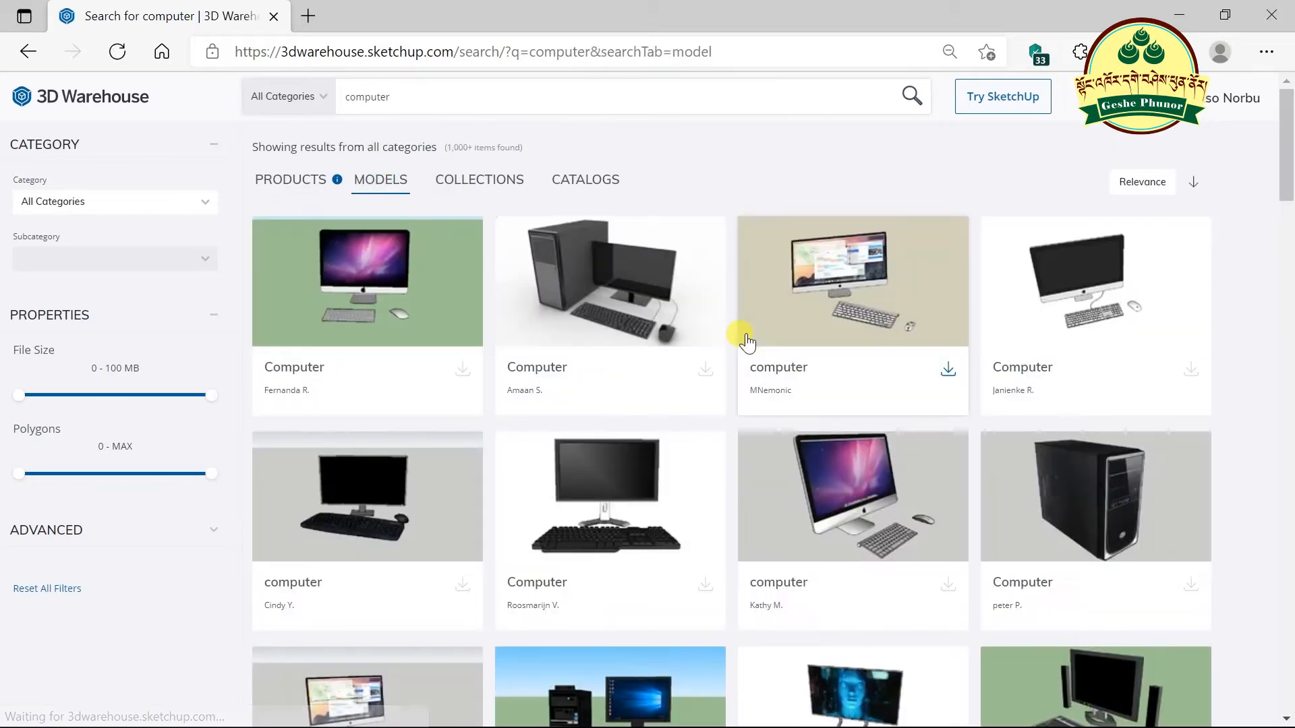
{"action": "scroll", "coordinate": [746, 340], "scroll_direction": "down", "scroll_amount": 10}
{"action": "scroll", "coordinate": [776, 329], "scroll_direction": "down", "scroll_amount": 15}
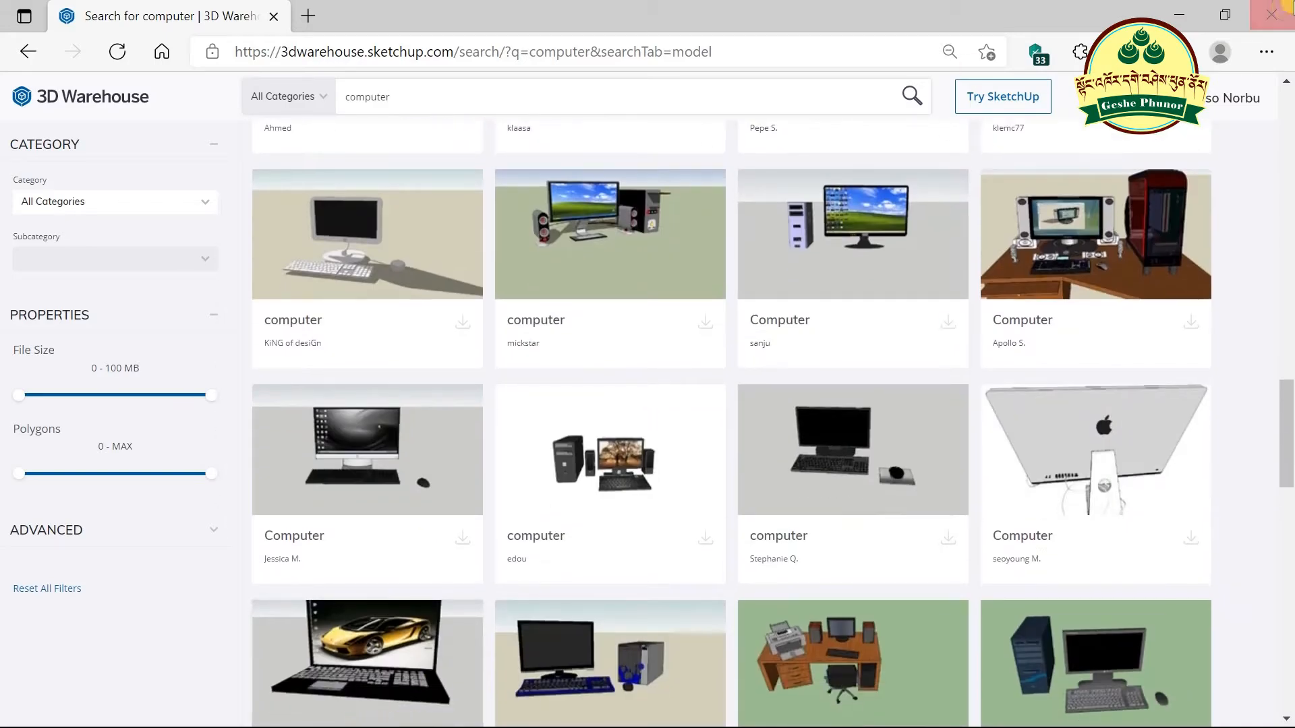
{"action": "scroll", "coordinate": [719, 466], "scroll_direction": "down", "scroll_amount": 9}
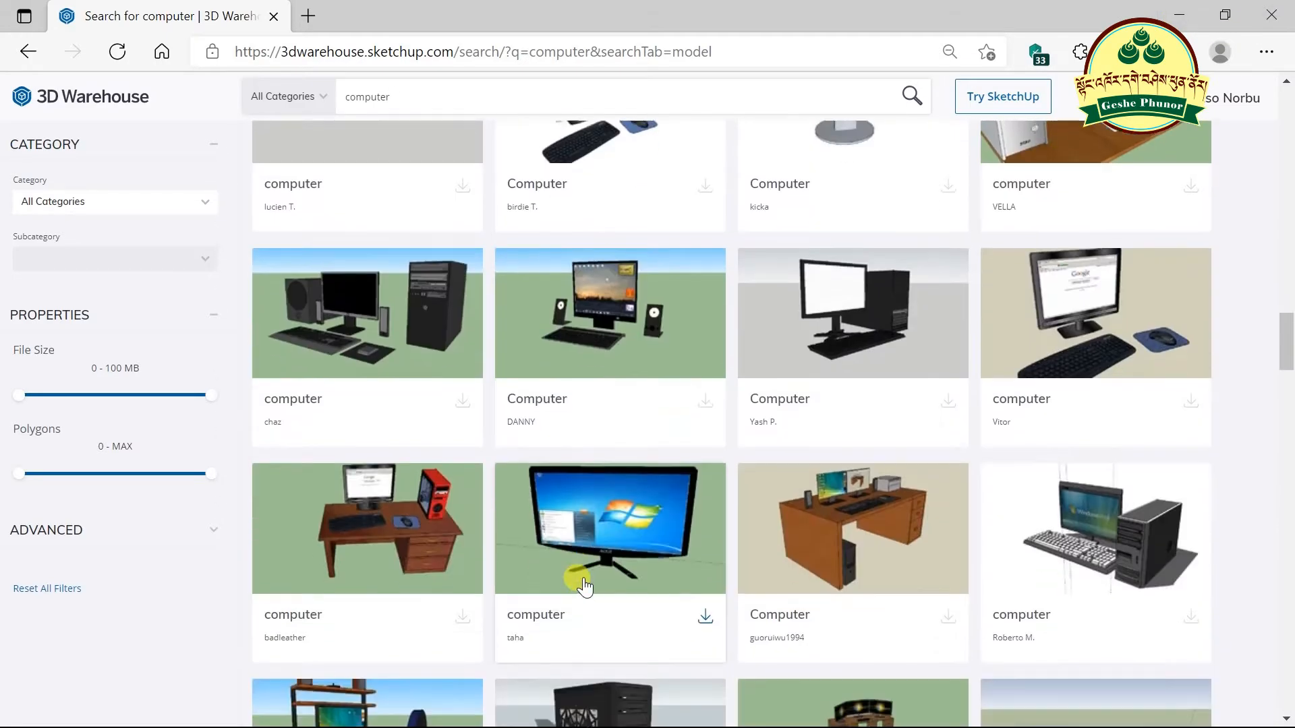
{"action": "scroll", "coordinate": [579, 579], "scroll_direction": "down", "scroll_amount": 5}
{"action": "left_click", "coordinate": [1182, 15]}
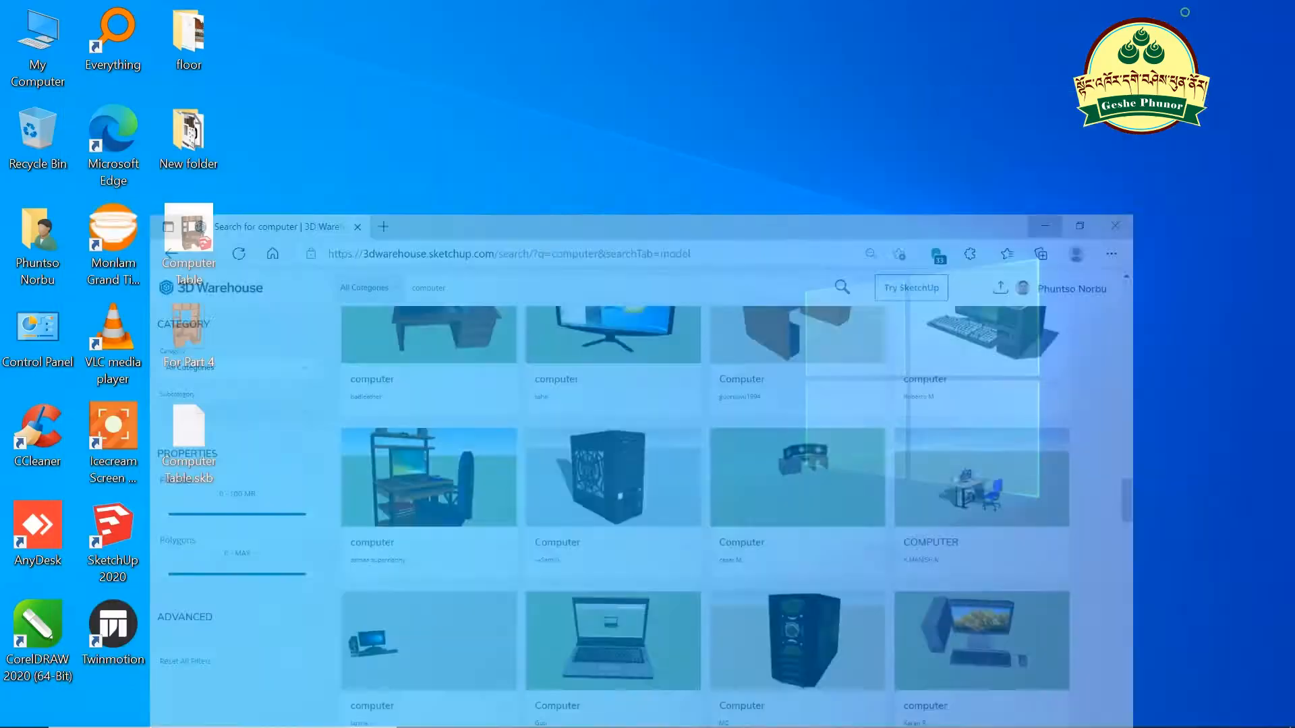
- Minimise SketchUp's 3D Warehouse and Computer Table windows to bring back Edge's 'computer' results
{"action": "mouse_move", "coordinate": [274, 727]}
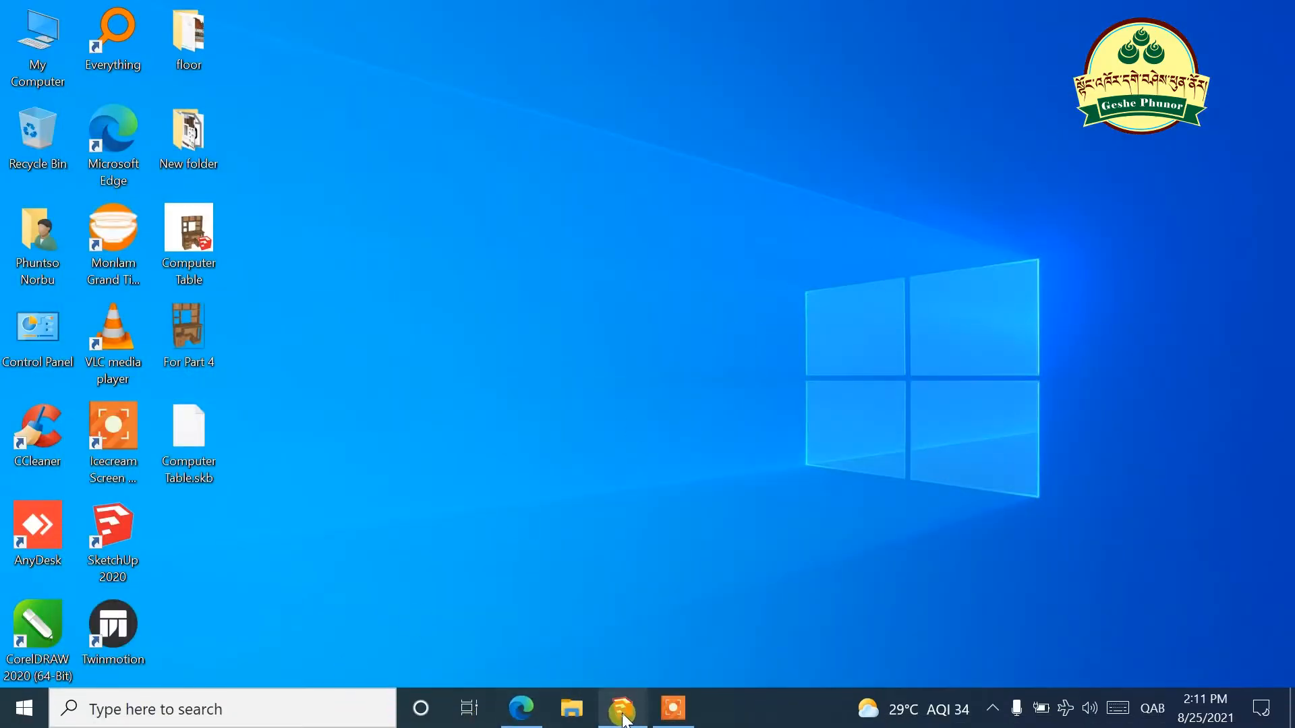
{"action": "left_click", "coordinate": [624, 717]}
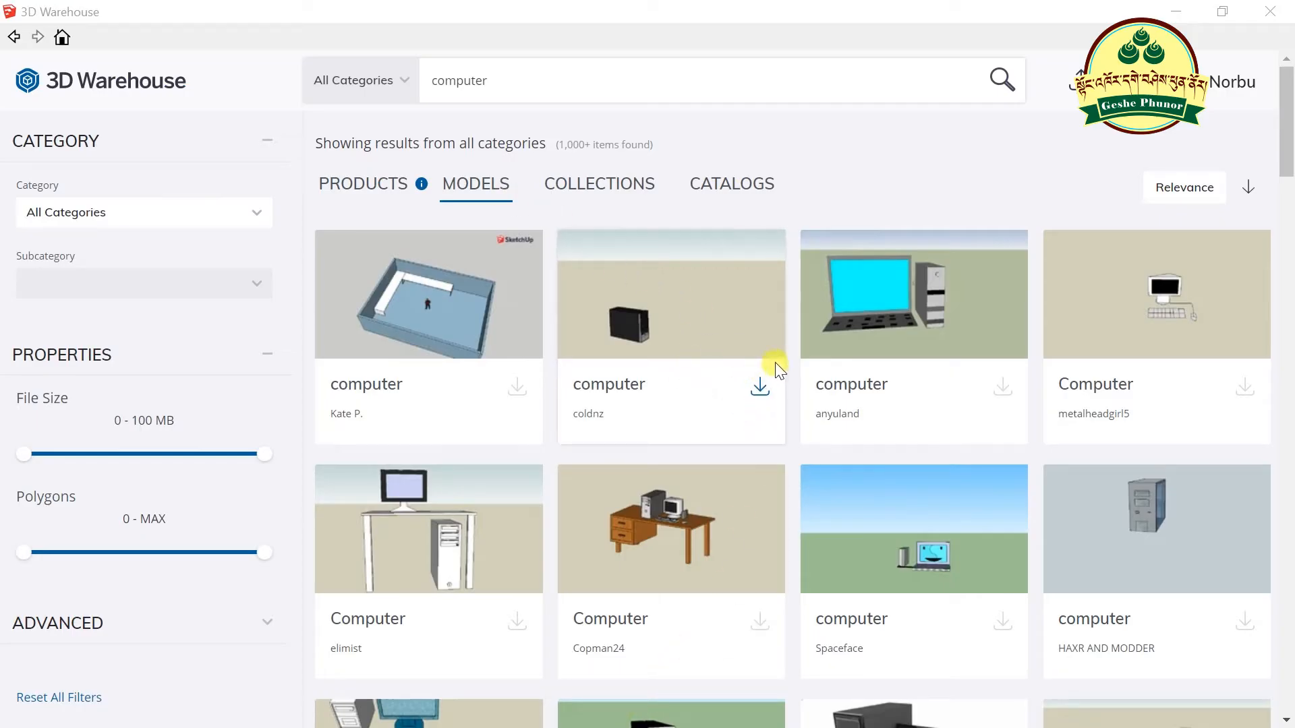
{"action": "scroll", "coordinate": [665, 472], "scroll_direction": "down", "scroll_amount": 9}
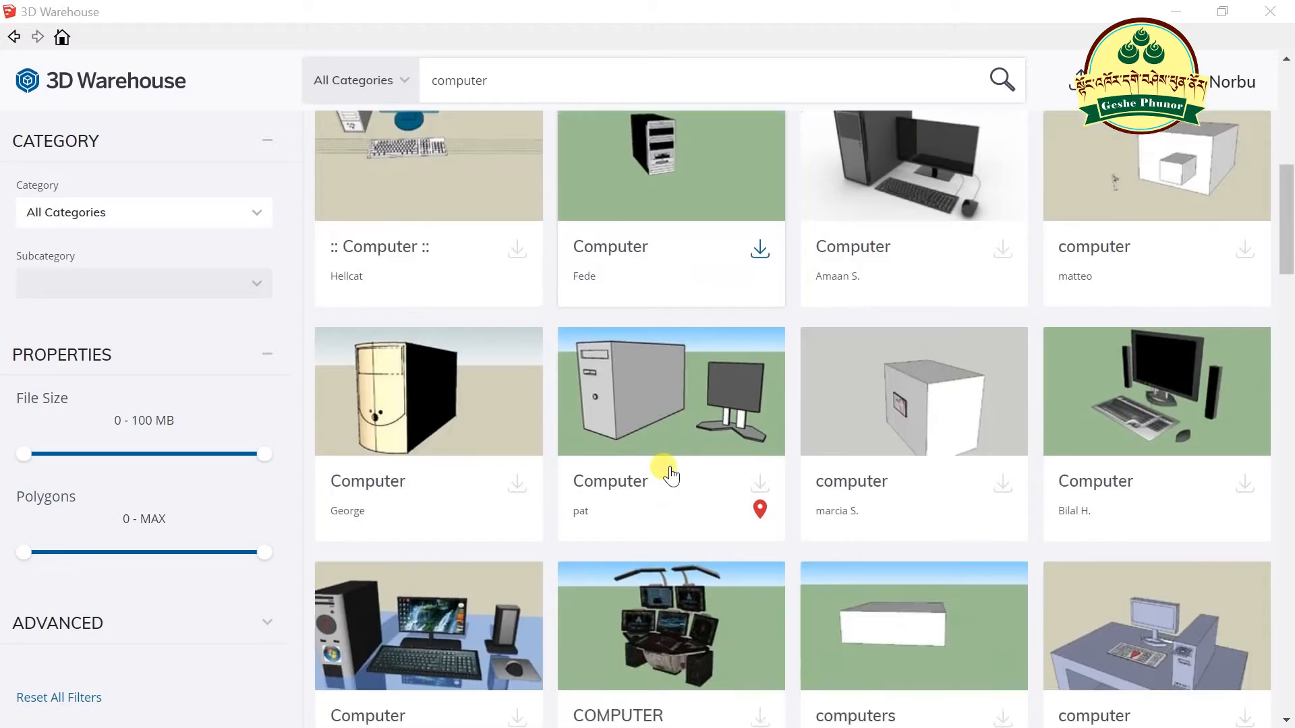
{"action": "scroll", "coordinate": [668, 472], "scroll_direction": "up", "scroll_amount": 10}
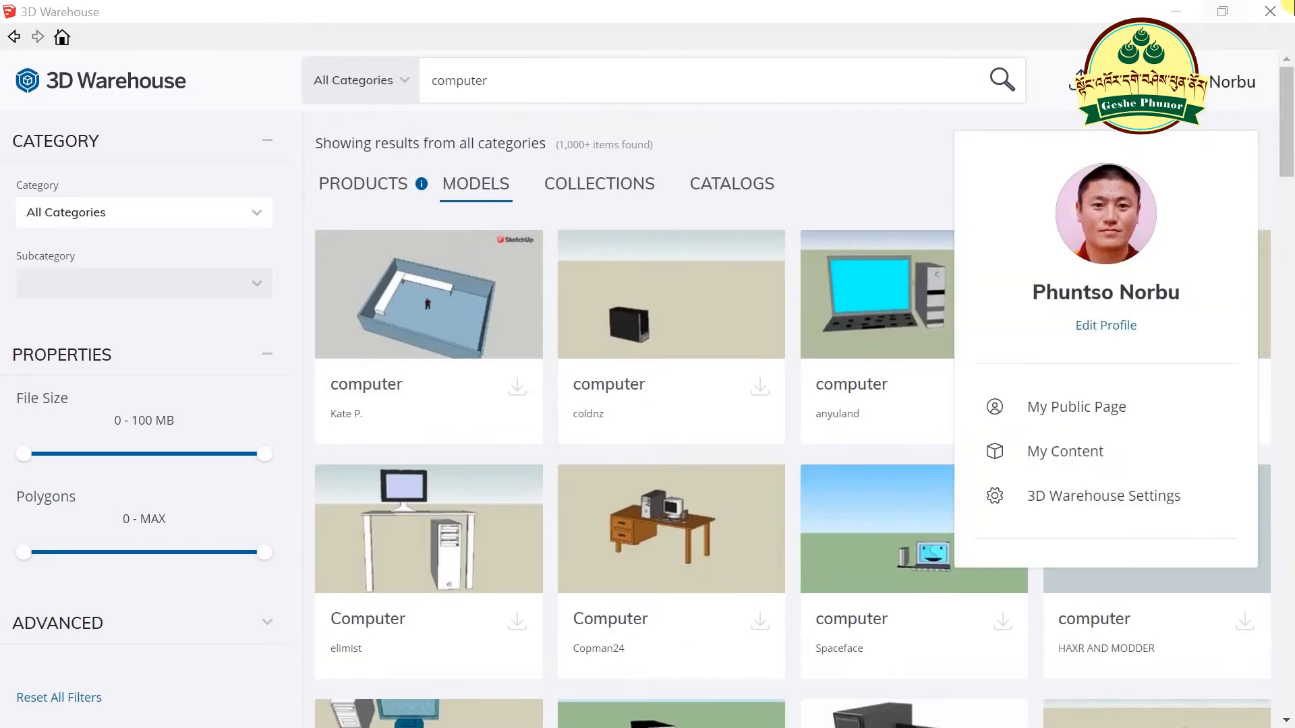
{"action": "left_click", "coordinate": [1189, 14]}
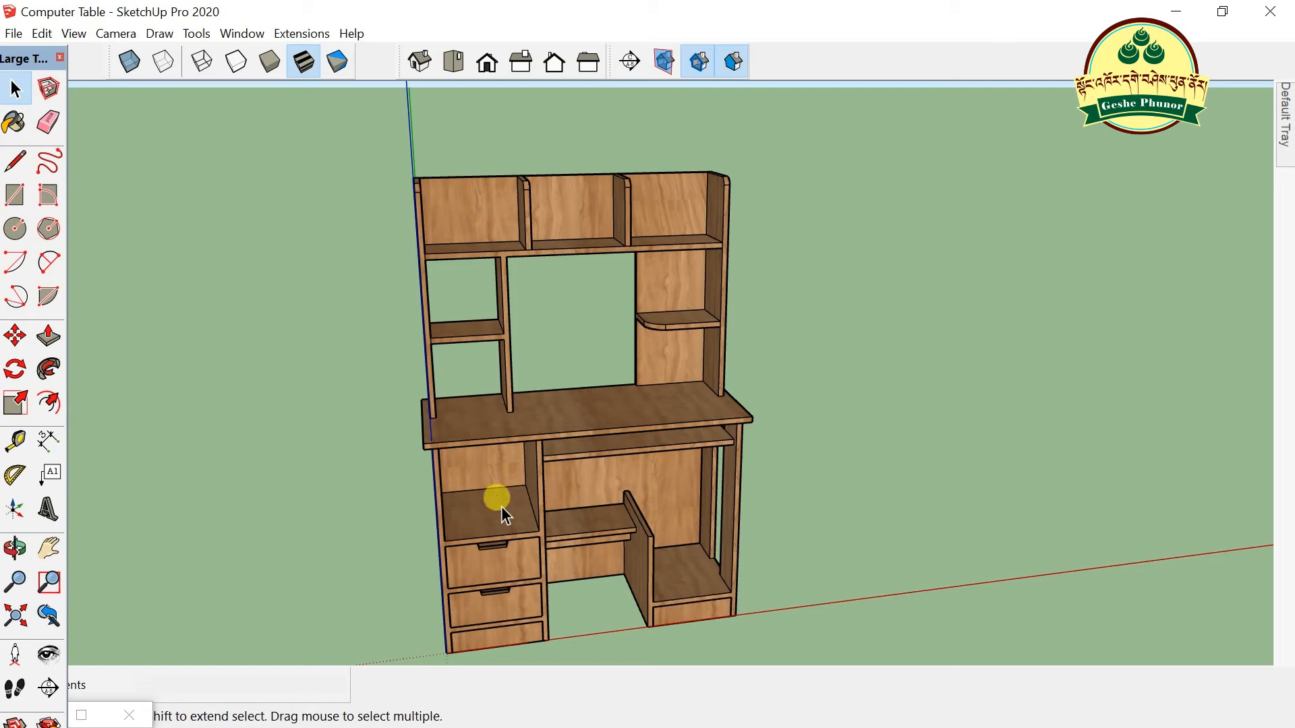
{"action": "left_click", "coordinate": [1175, 12]}
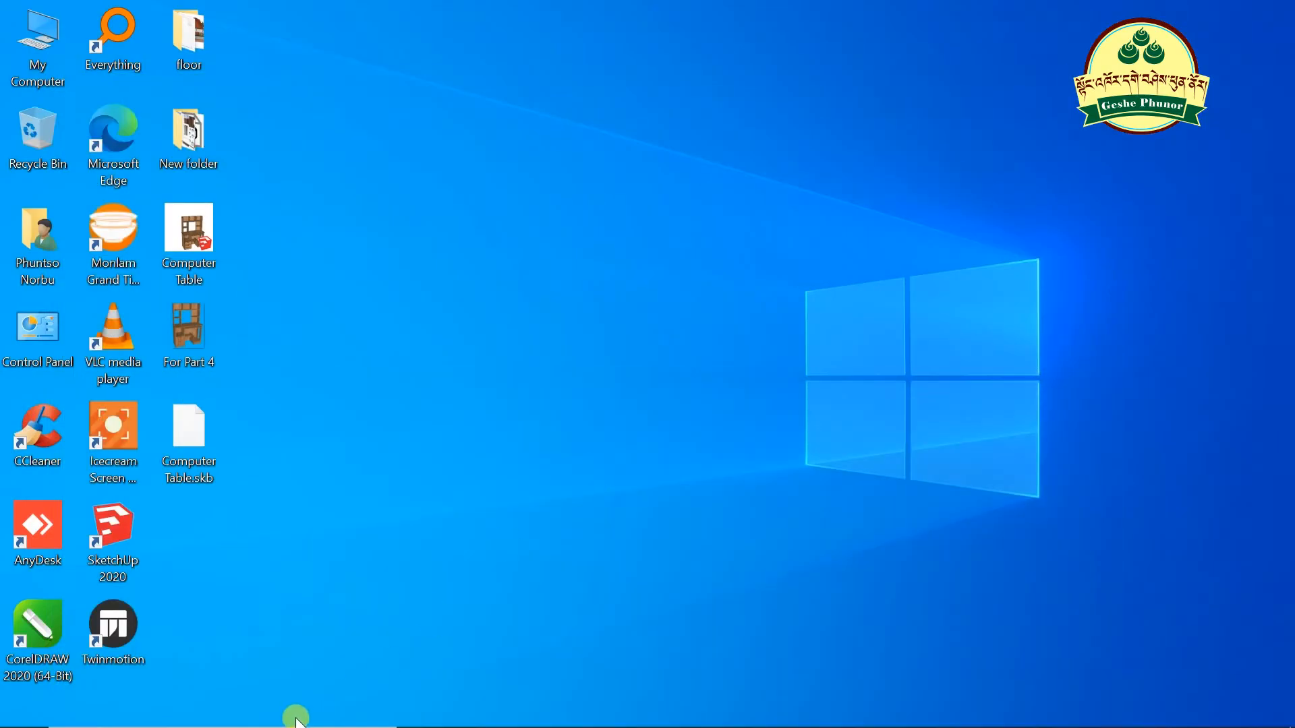
{"action": "mouse_move", "coordinate": [543, 720]}
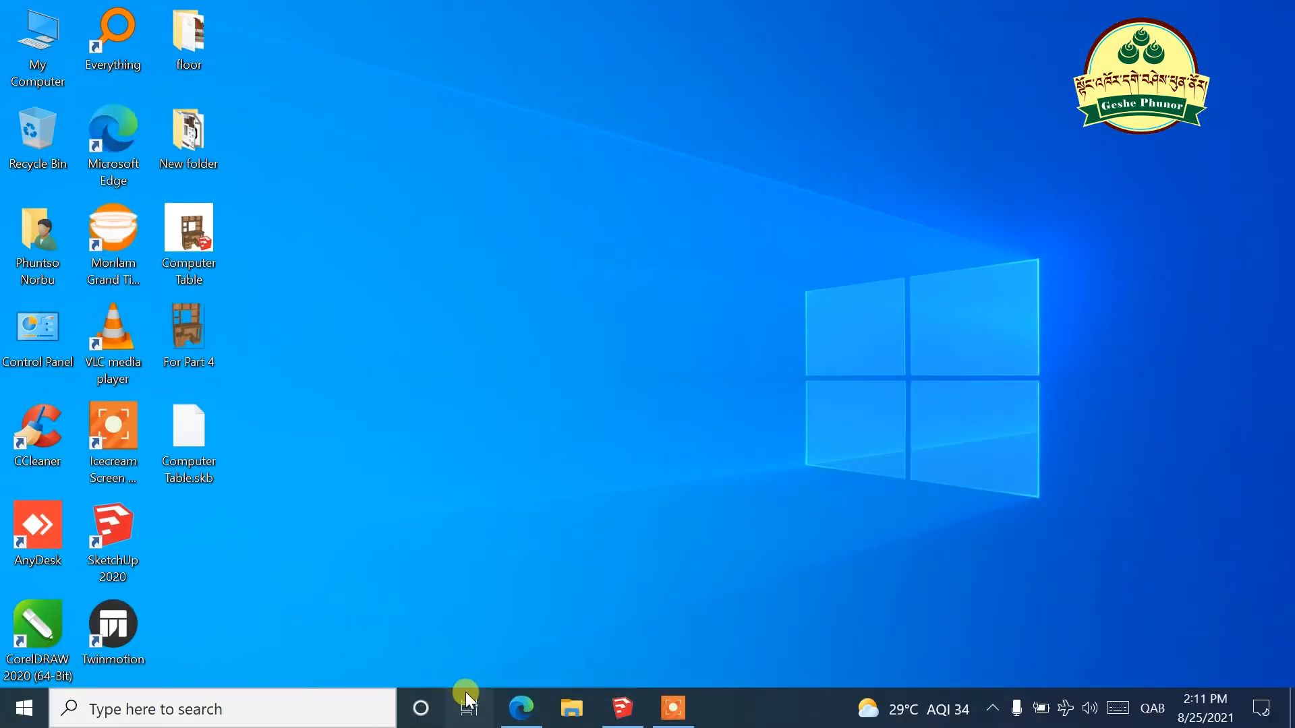
{"action": "left_click", "coordinate": [520, 711]}
- Scroll the 'computer' results past desk setups, towers and laptops to the desktop PC set
{"action": "scroll", "coordinate": [897, 337], "scroll_direction": "up", "scroll_amount": 12}
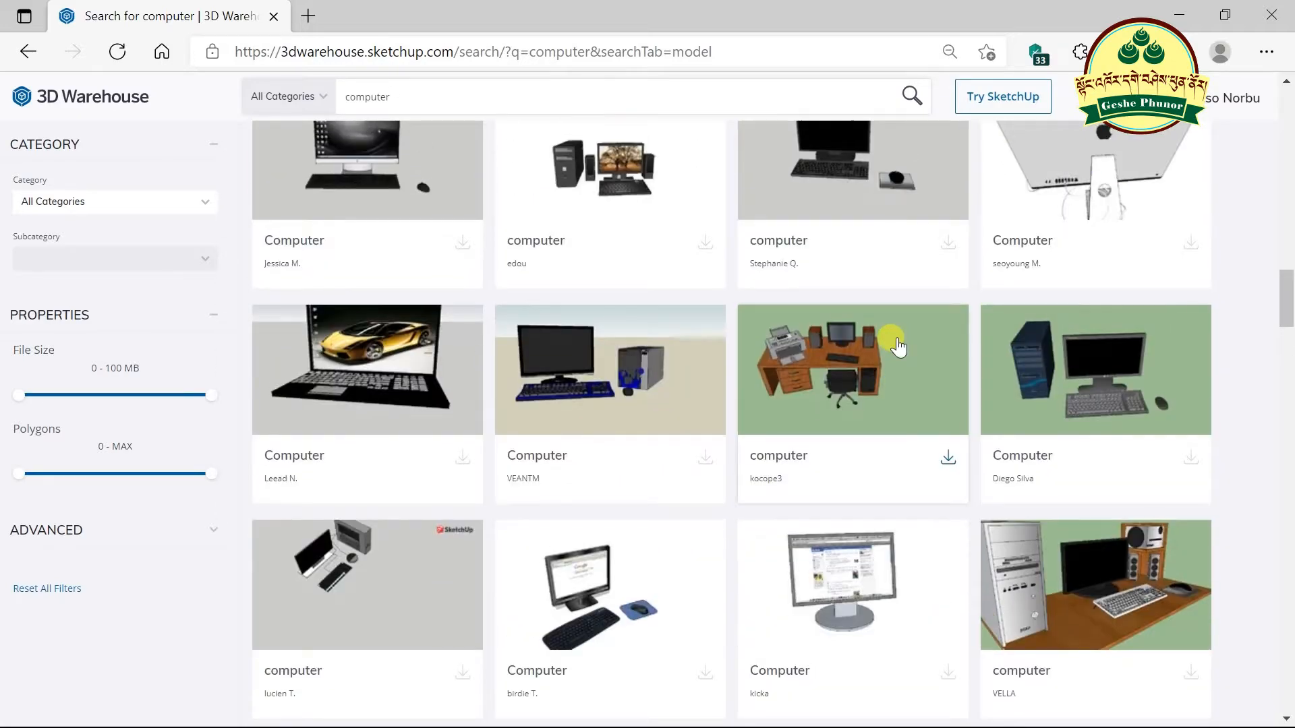
{"action": "scroll", "coordinate": [897, 347], "scroll_direction": "up", "scroll_amount": 6}
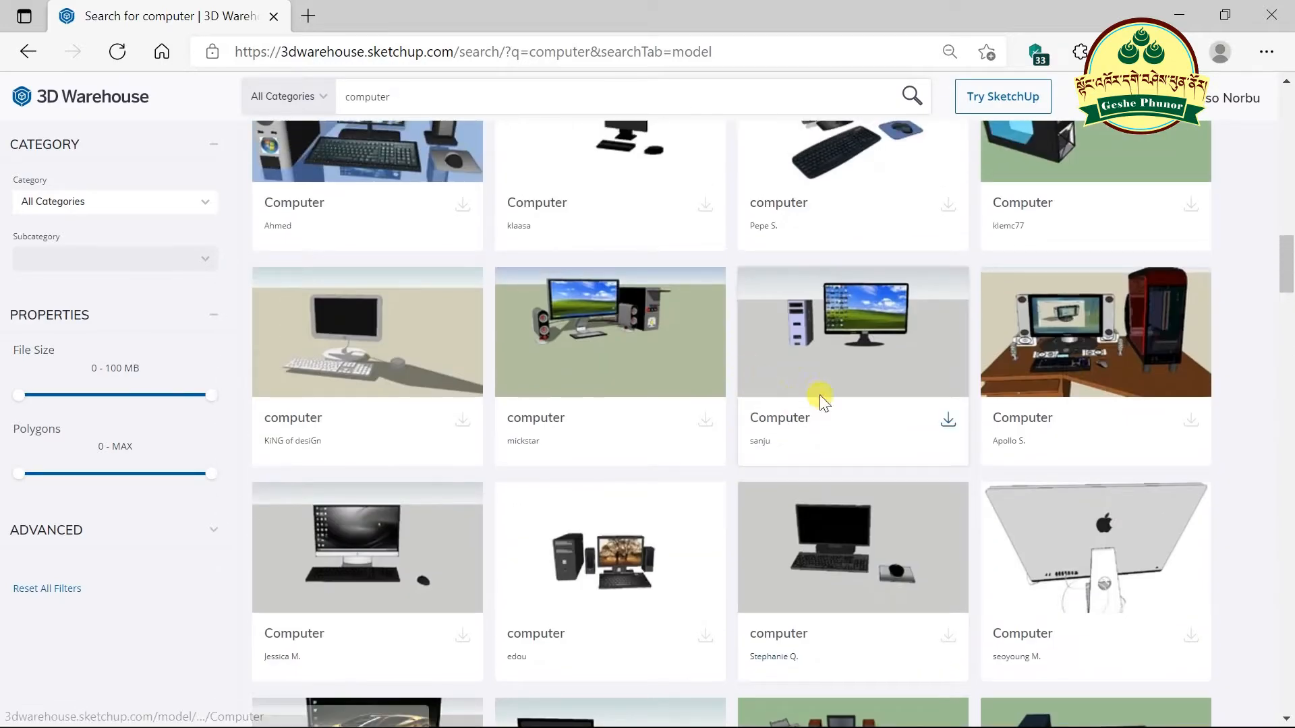
{"action": "scroll", "coordinate": [936, 355], "scroll_direction": "up", "scroll_amount": 3}
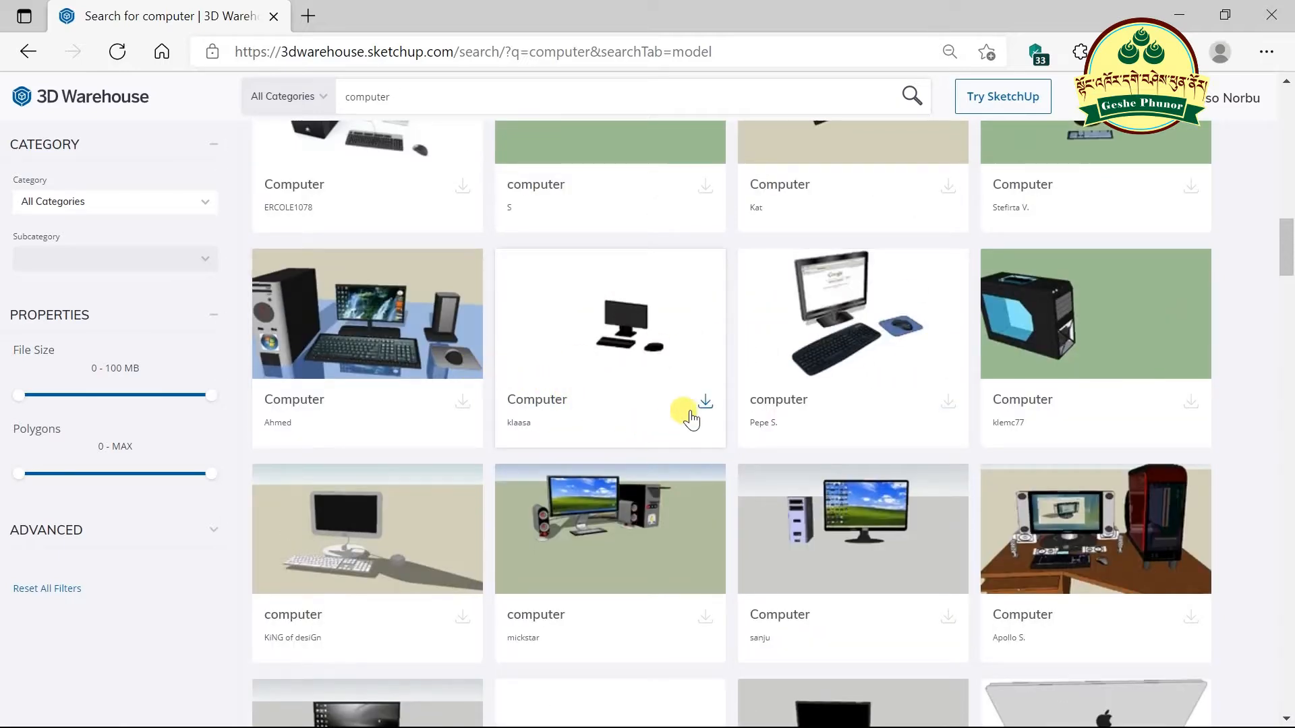
{"action": "scroll", "coordinate": [742, 421], "scroll_direction": "down", "scroll_amount": 13}
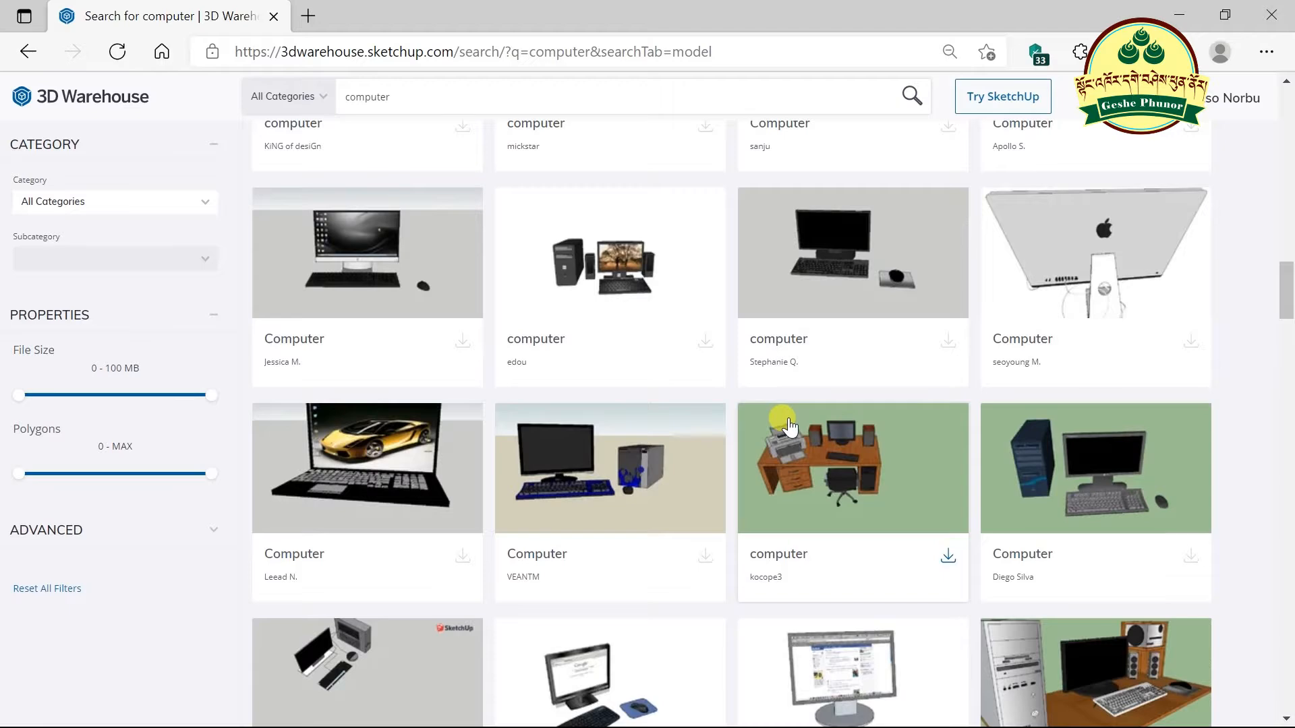
{"action": "scroll", "coordinate": [782, 424], "scroll_direction": "down", "scroll_amount": 1}
{"action": "scroll", "coordinate": [789, 423], "scroll_direction": "down", "scroll_amount": 3}
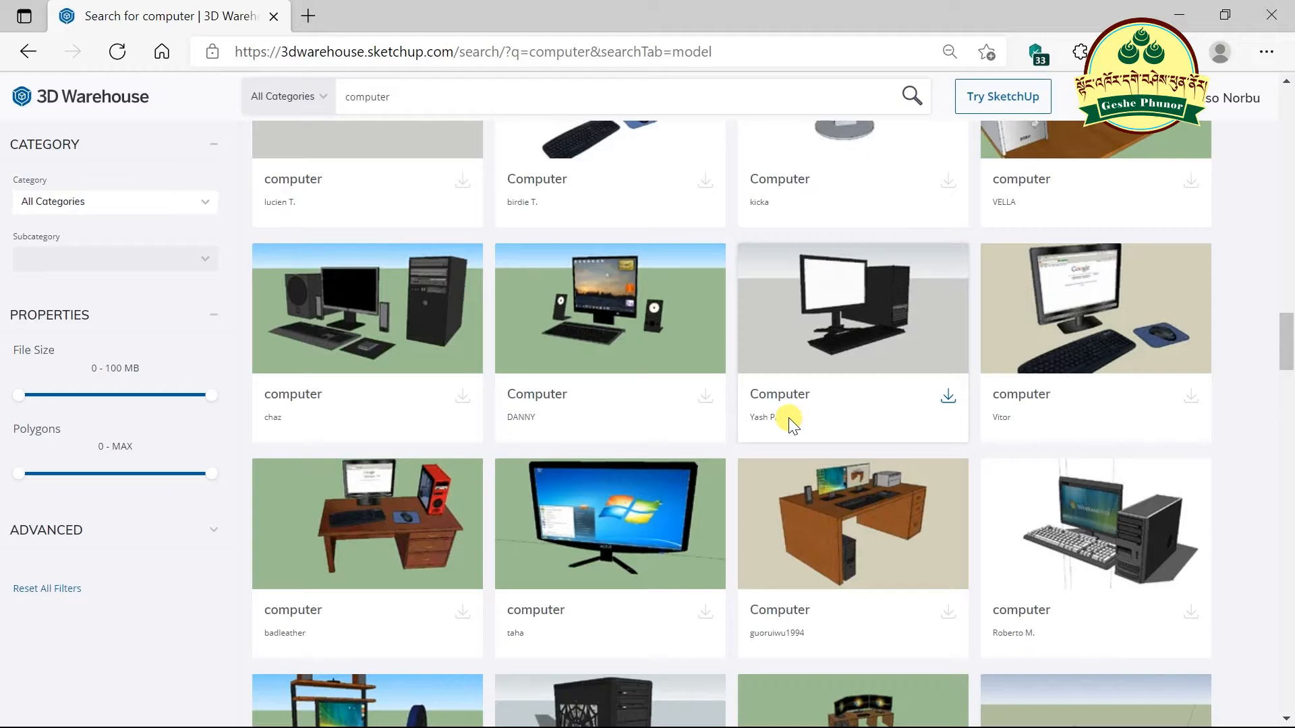
{"action": "scroll", "coordinate": [789, 419], "scroll_direction": "down", "scroll_amount": 3}
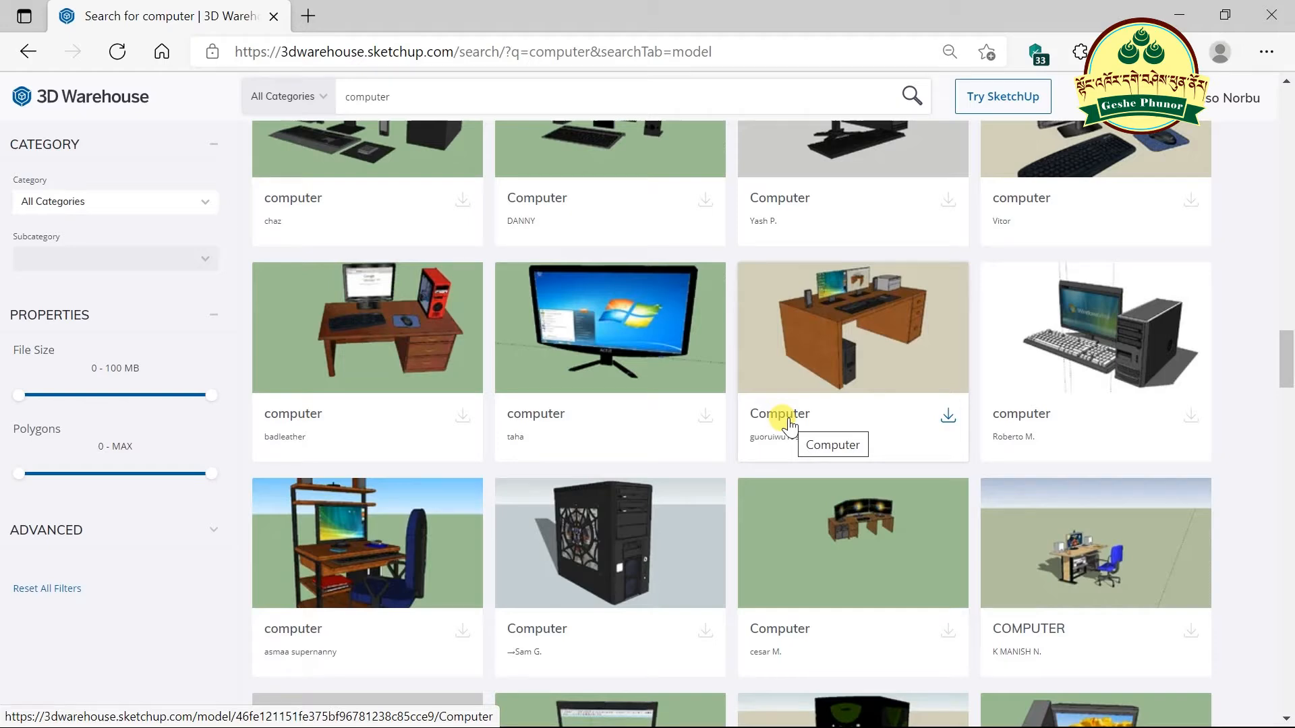
{"action": "scroll", "coordinate": [790, 425], "scroll_direction": "down", "scroll_amount": 4}
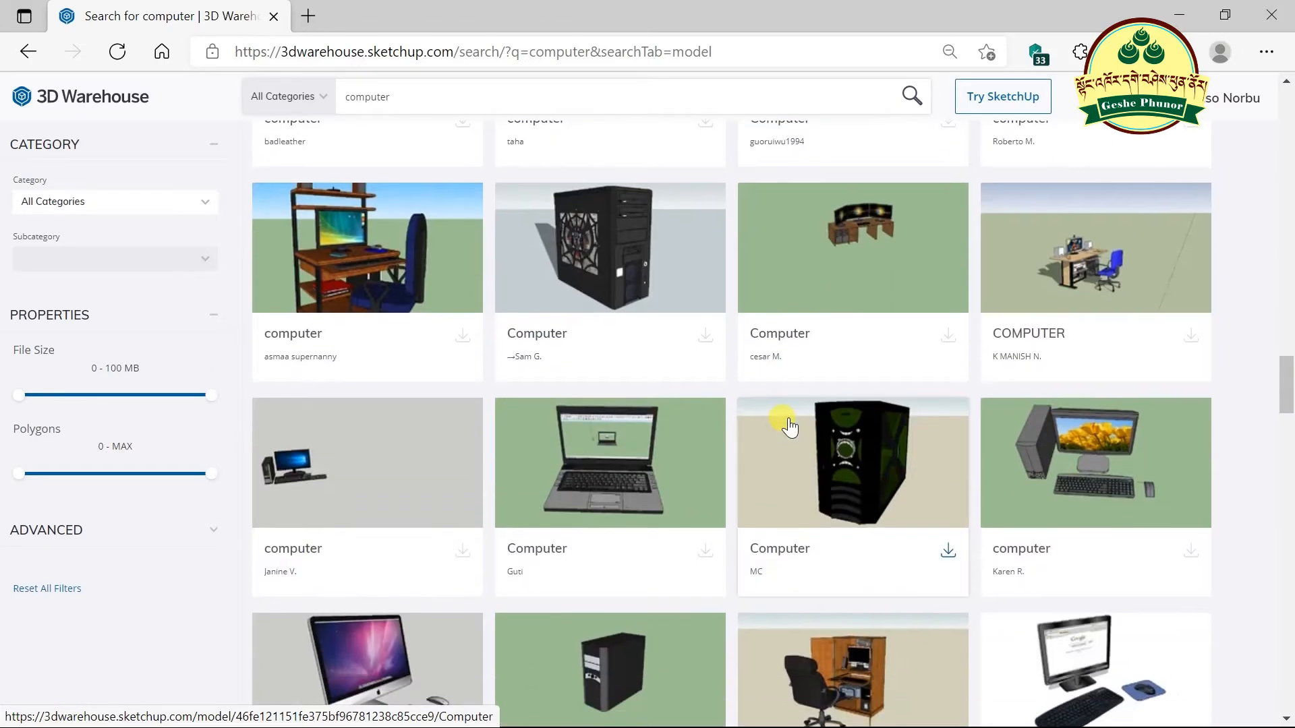
{"action": "scroll", "coordinate": [789, 425], "scroll_direction": "down", "scroll_amount": 4}
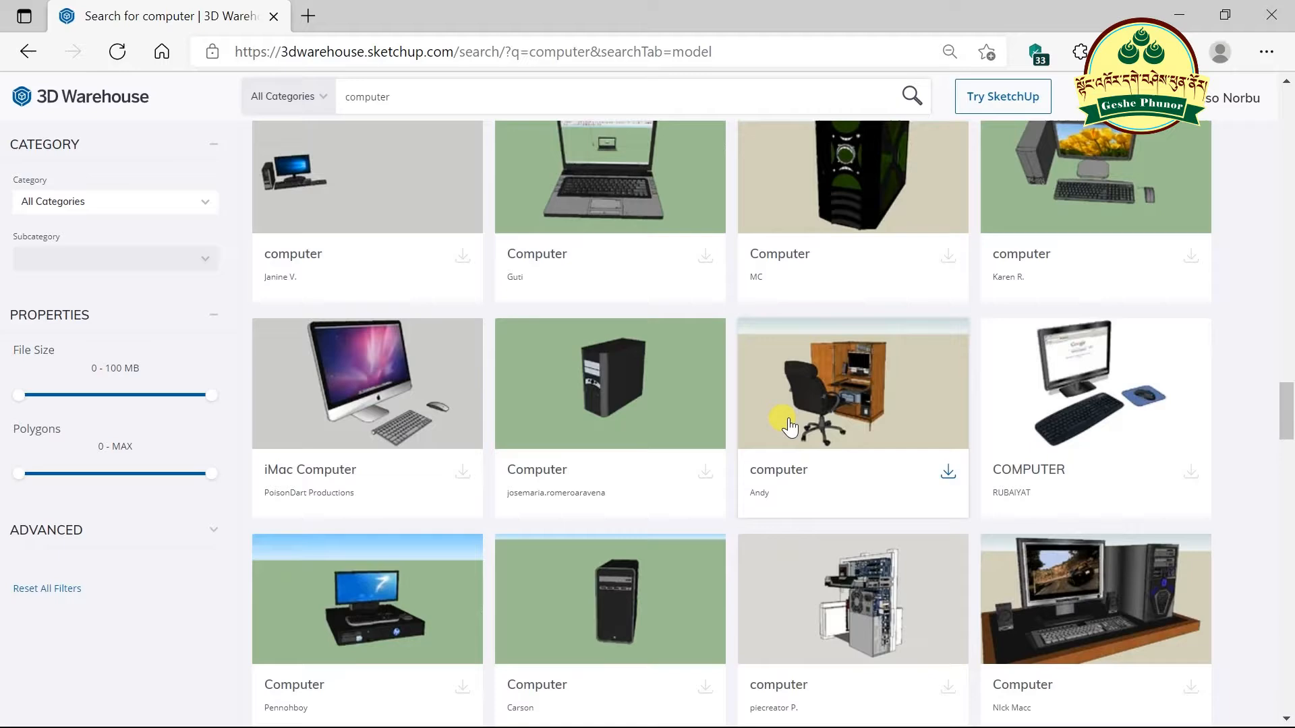
{"action": "scroll", "coordinate": [917, 438], "scroll_direction": "down", "scroll_amount": 4}
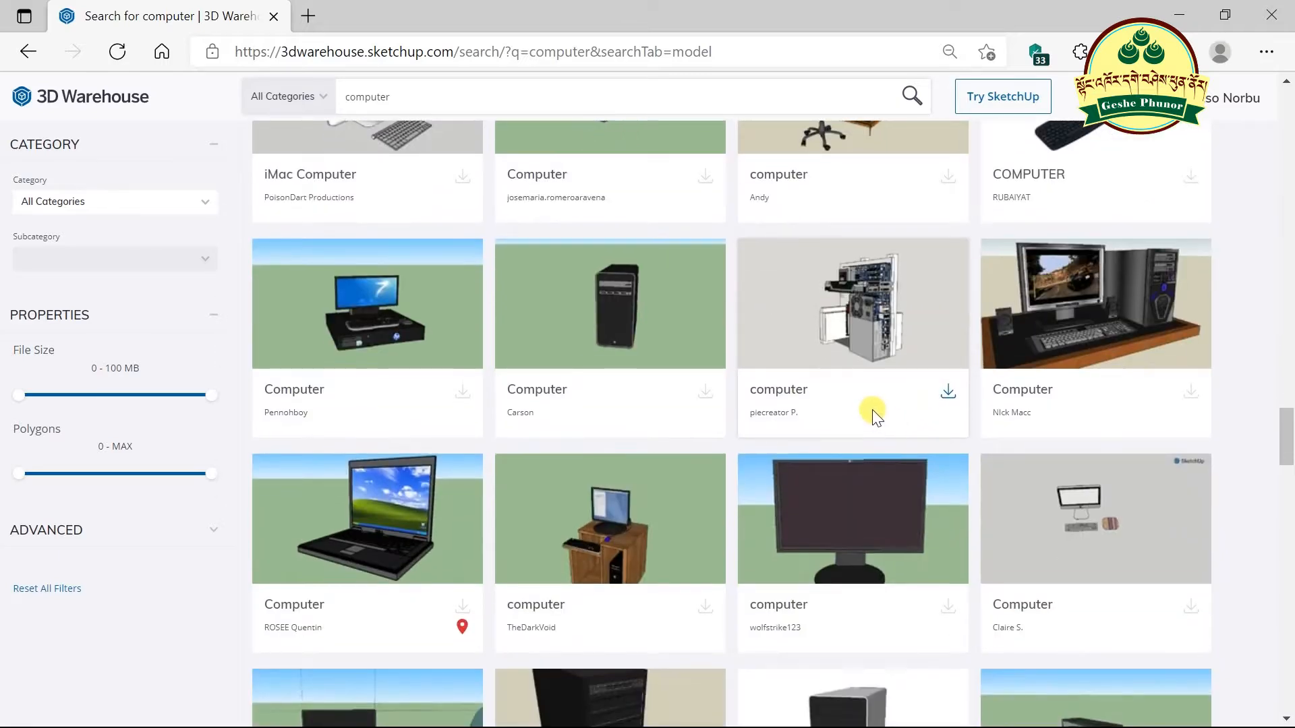
{"action": "scroll", "coordinate": [843, 422], "scroll_direction": "down", "scroll_amount": 5}
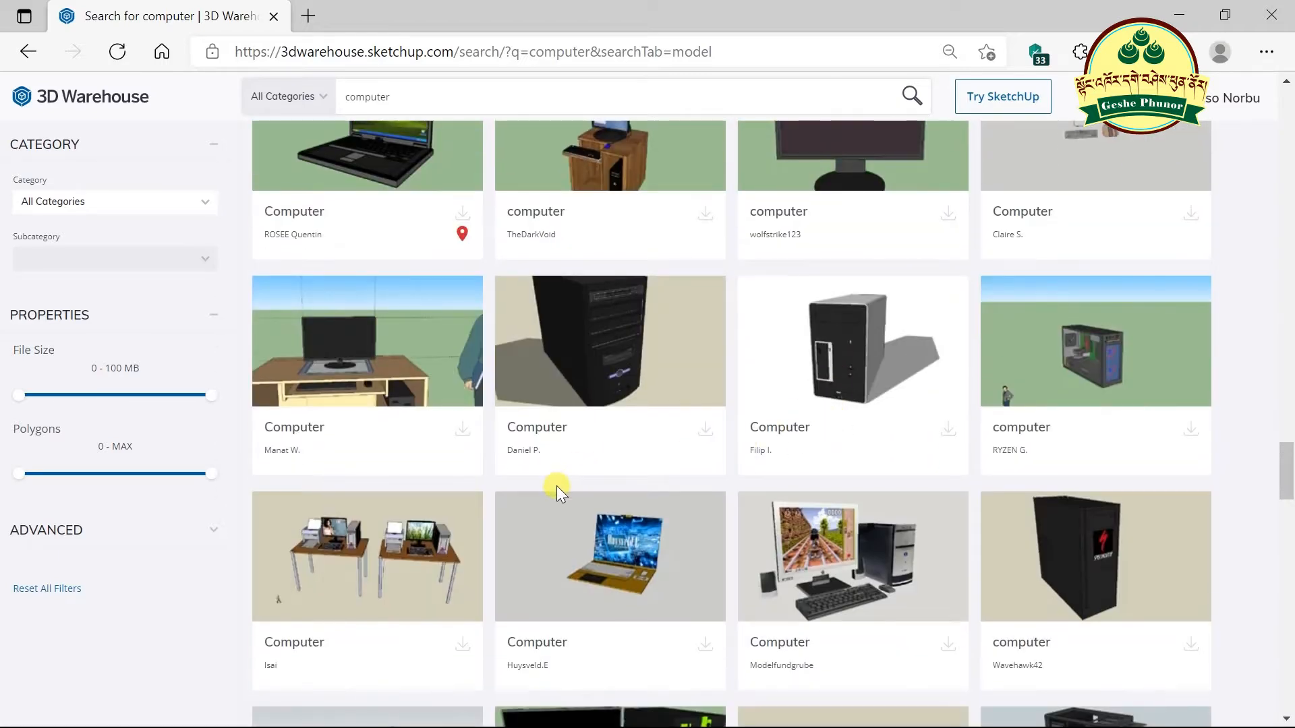
{"action": "scroll", "coordinate": [558, 487], "scroll_direction": "down", "scroll_amount": 3}
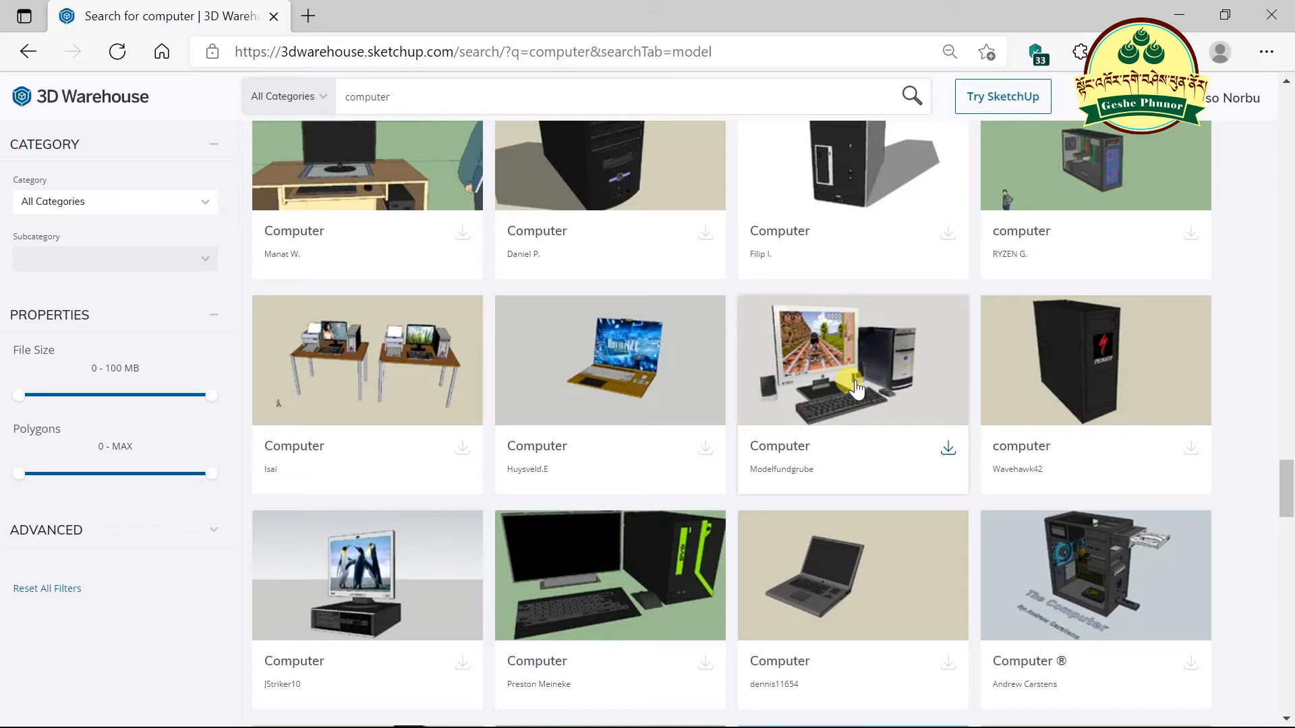
- Download the desktop PC set as a SketchUp 2019 model, Computer.skp, and minimise Edge
{"action": "left_click", "coordinate": [948, 450]}
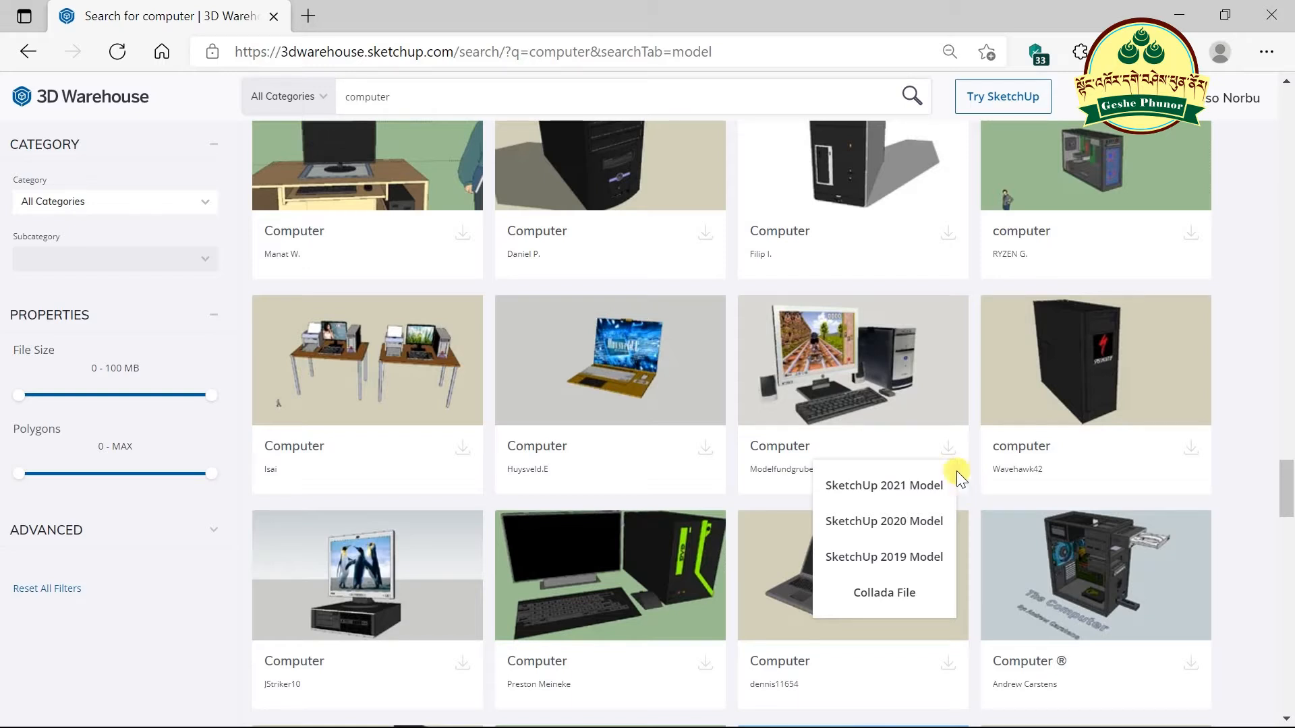
{"action": "left_click", "coordinate": [868, 557]}
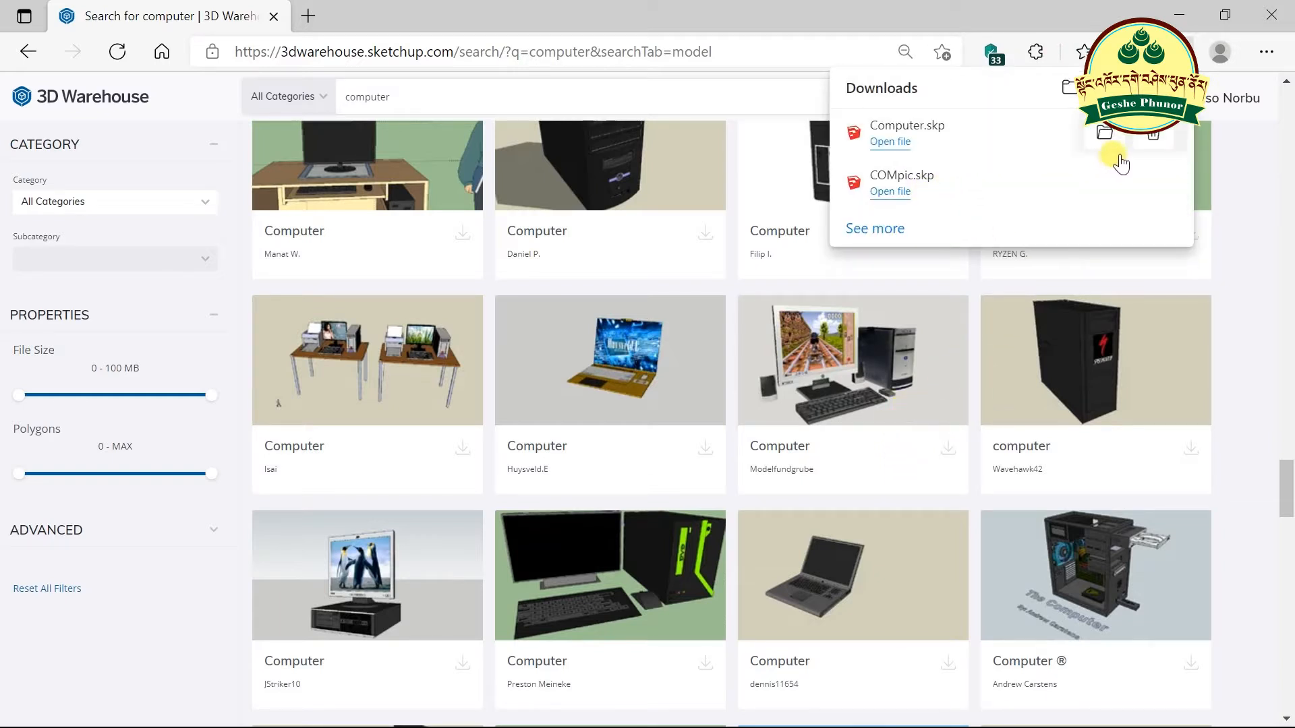
{"action": "left_click", "coordinate": [1179, 15]}
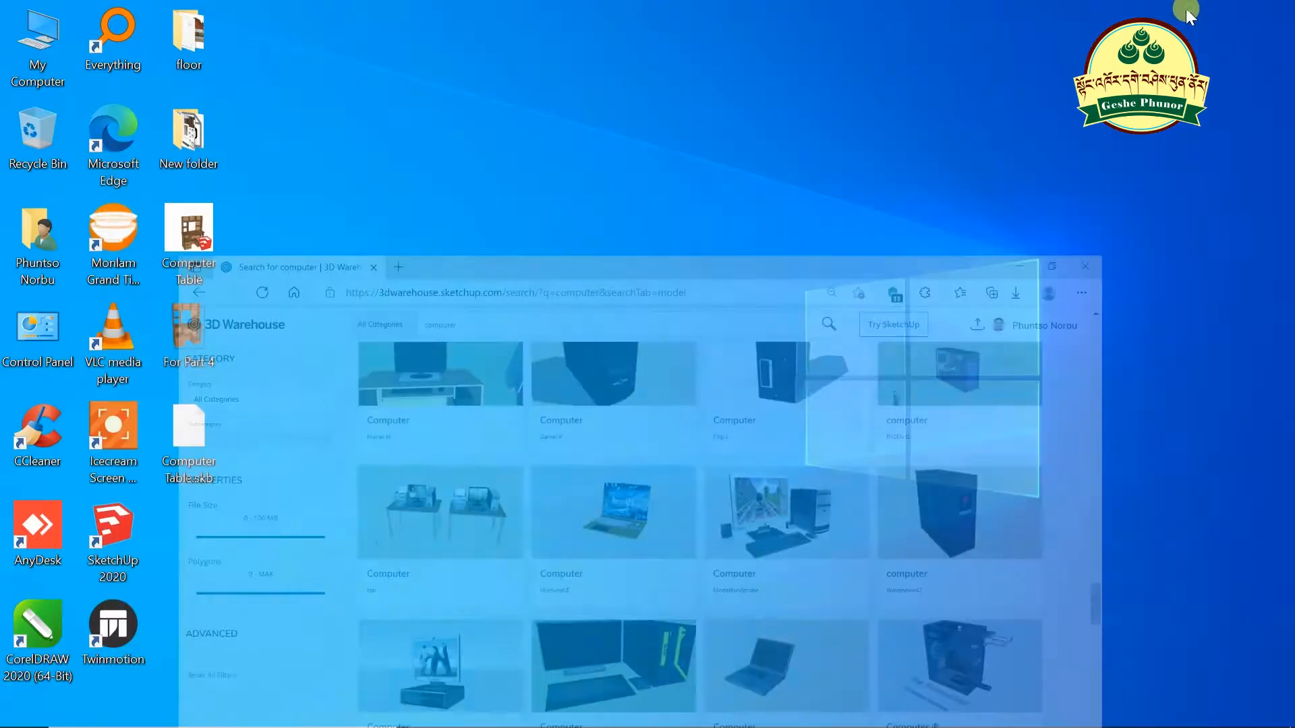
- Go to the Downloads folder via My Computer and select the Computer.skp file
{"action": "double_click", "coordinate": [42, 30]}
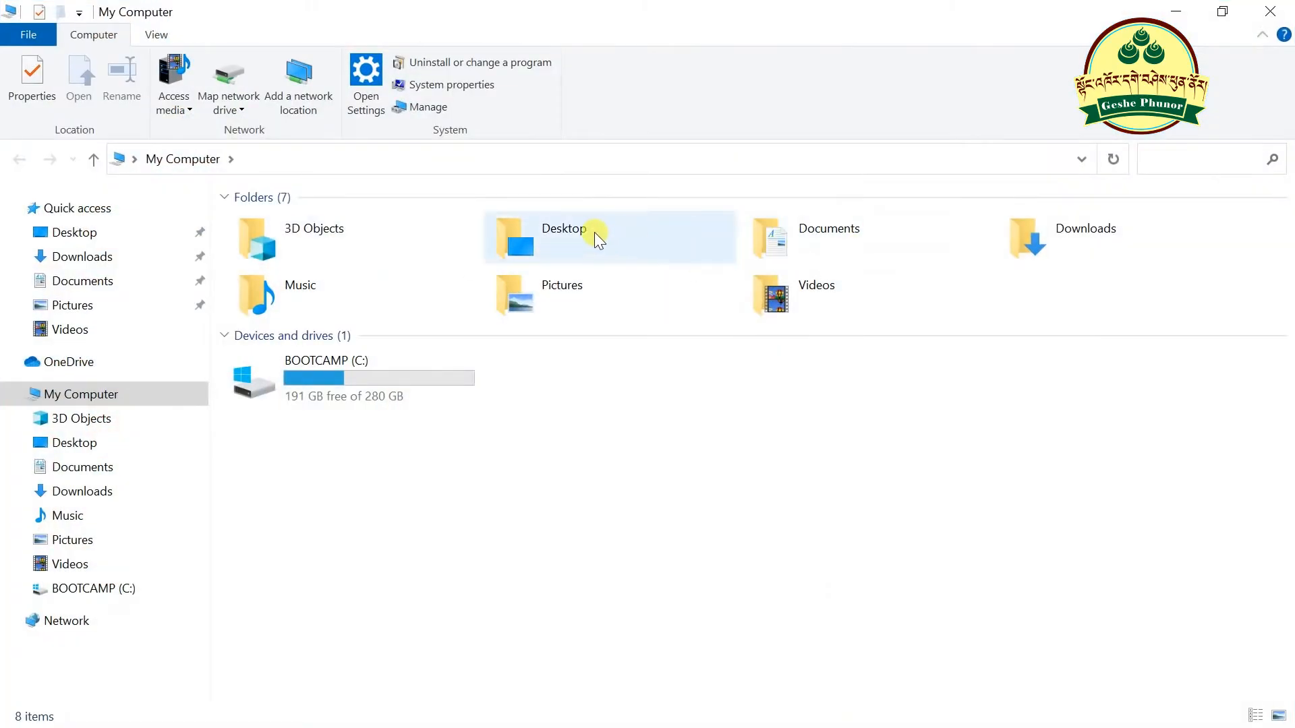
{"action": "double_click", "coordinate": [1098, 238]}
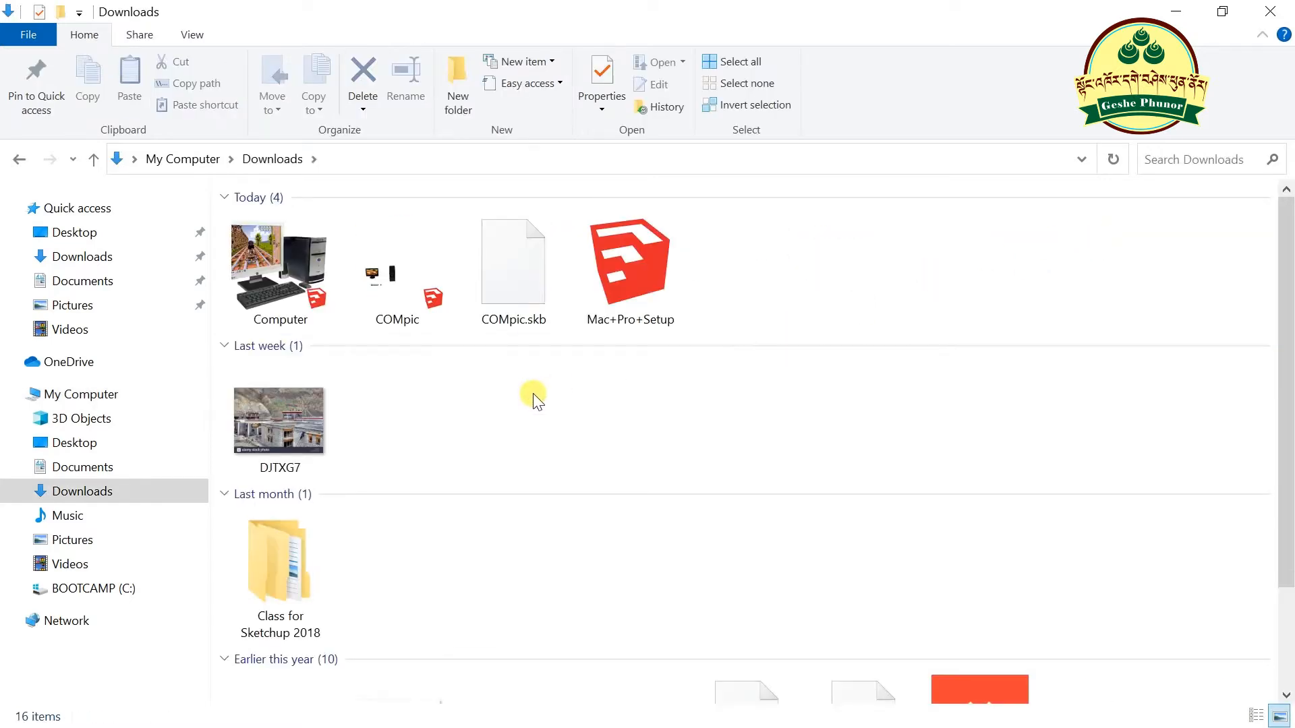
{"action": "left_click", "coordinate": [271, 317]}
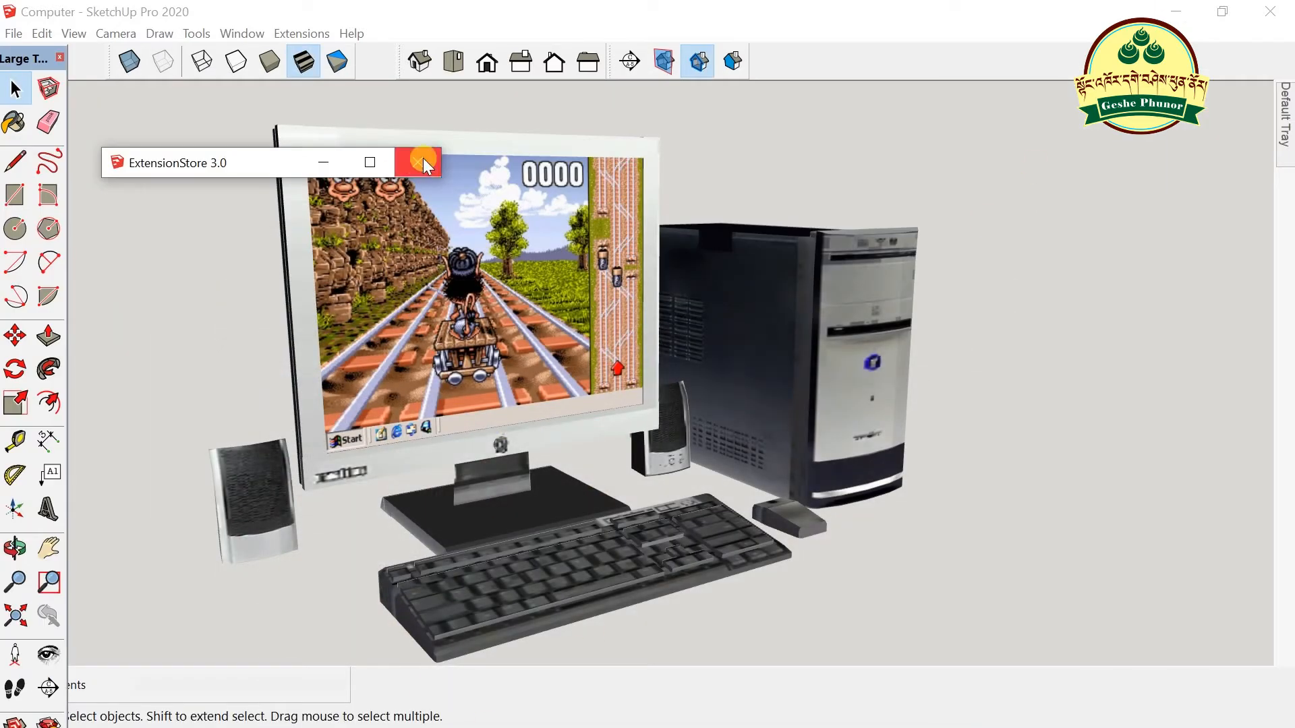
- Close the ExtensionStore window, select the computer model and dismiss the update notice
{"action": "left_click", "coordinate": [422, 161]}
{"action": "left_click", "coordinate": [864, 336]}
{"action": "scroll", "coordinate": [863, 336], "scroll_direction": "down", "scroll_amount": 2}
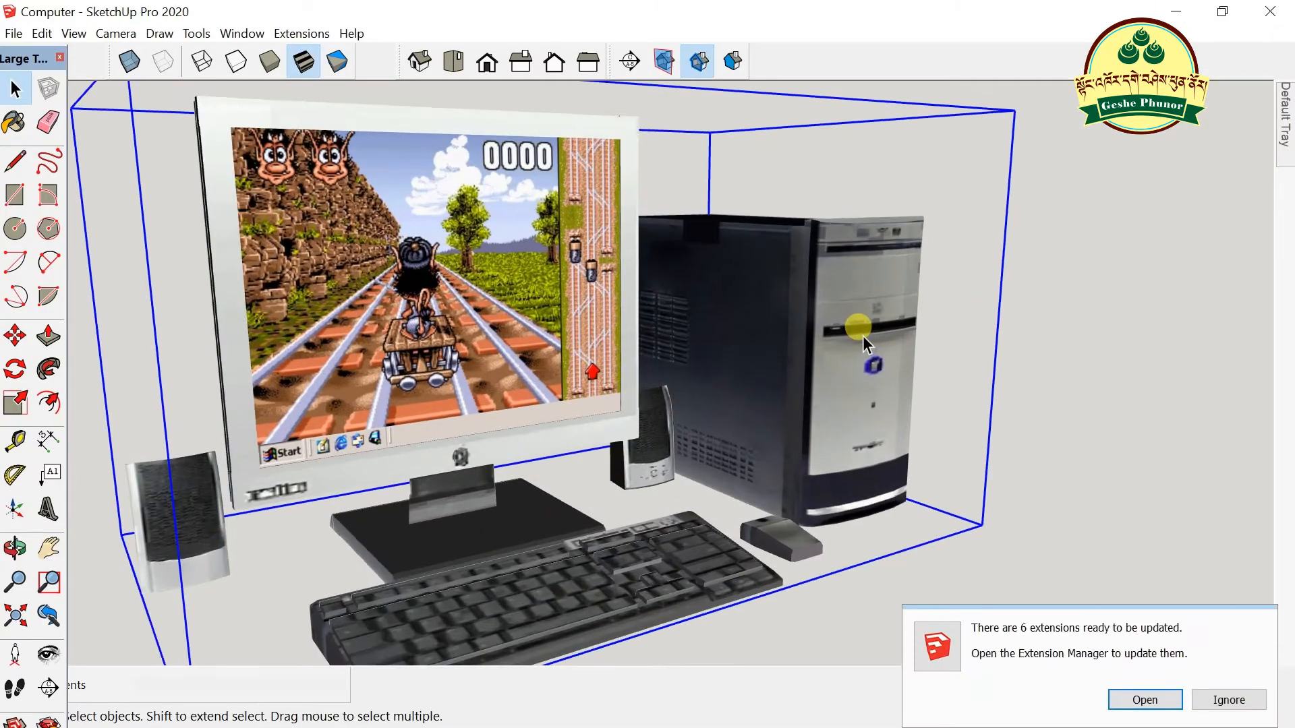
{"action": "left_click", "coordinate": [1228, 700]}
{"action": "middle_click_drag", "start_coordinate": [893, 472], "coordinate": [681, 379]}
{"action": "key", "text": "space"}
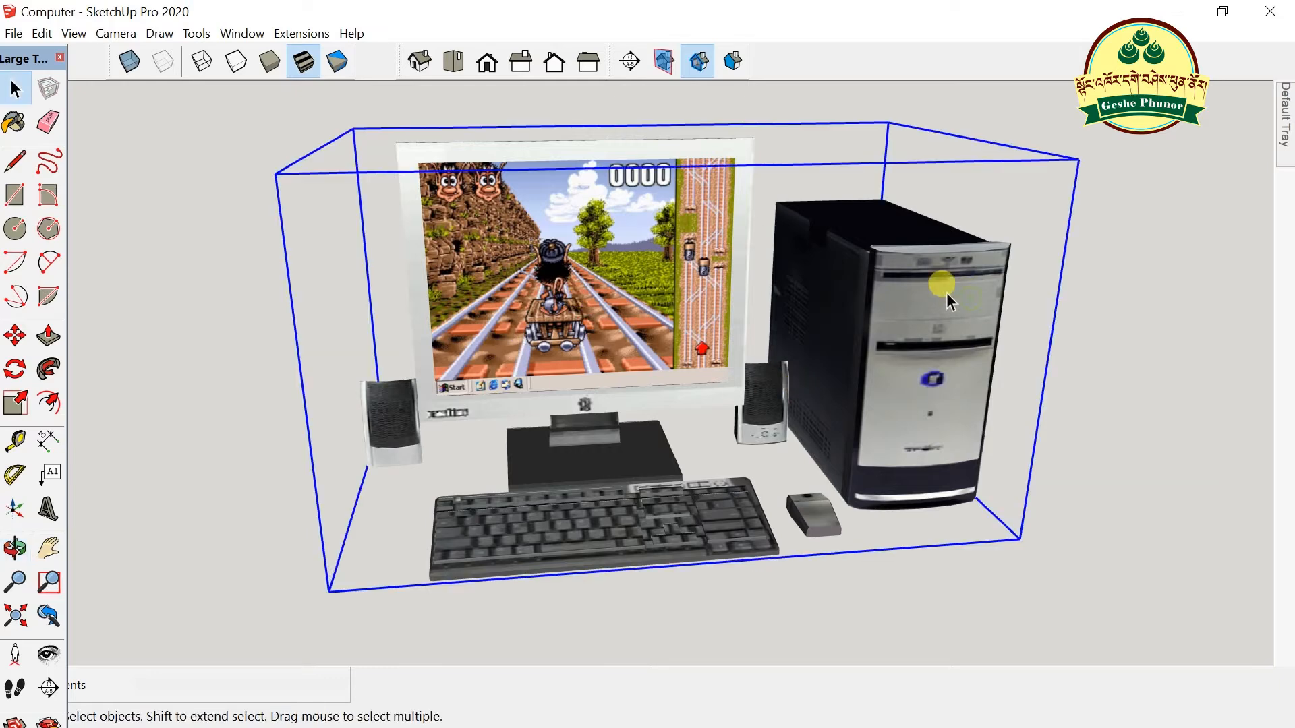
- Copy the whole computer model with Edit > Copy and minimise SketchUp
{"action": "left_click", "coordinate": [39, 34]}
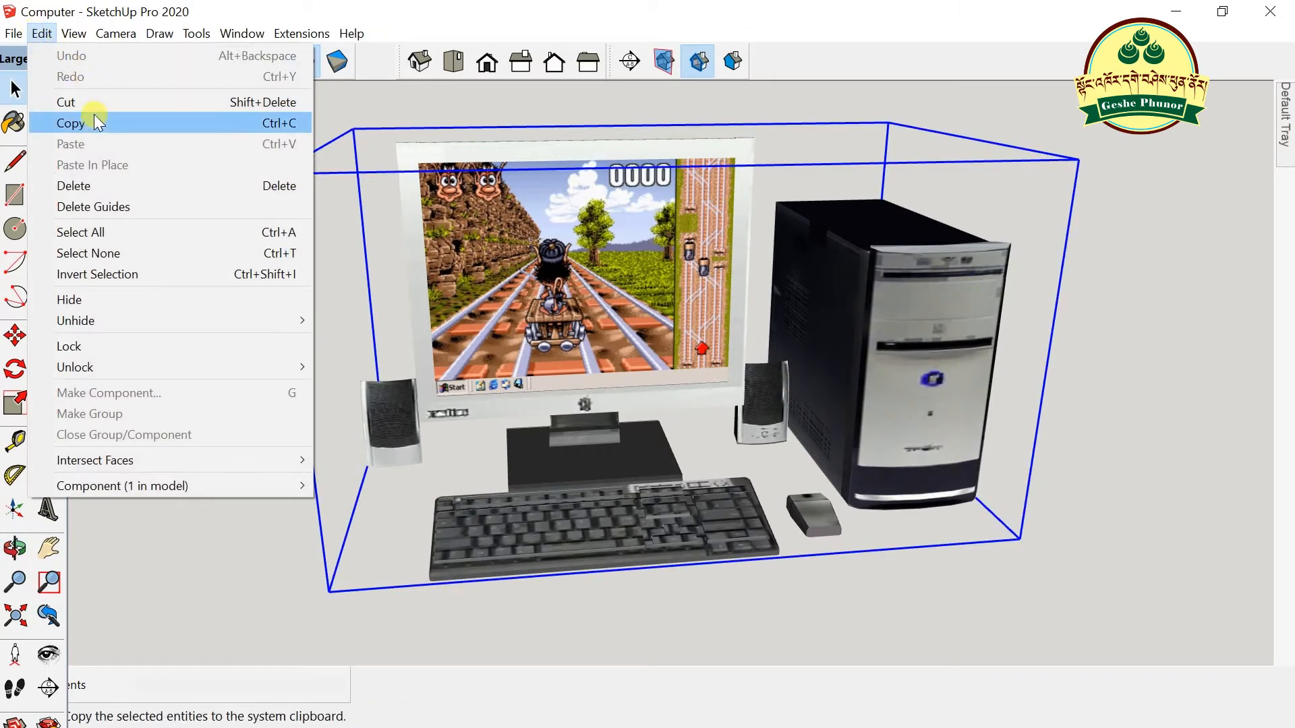
{"action": "left_click", "coordinate": [153, 124]}
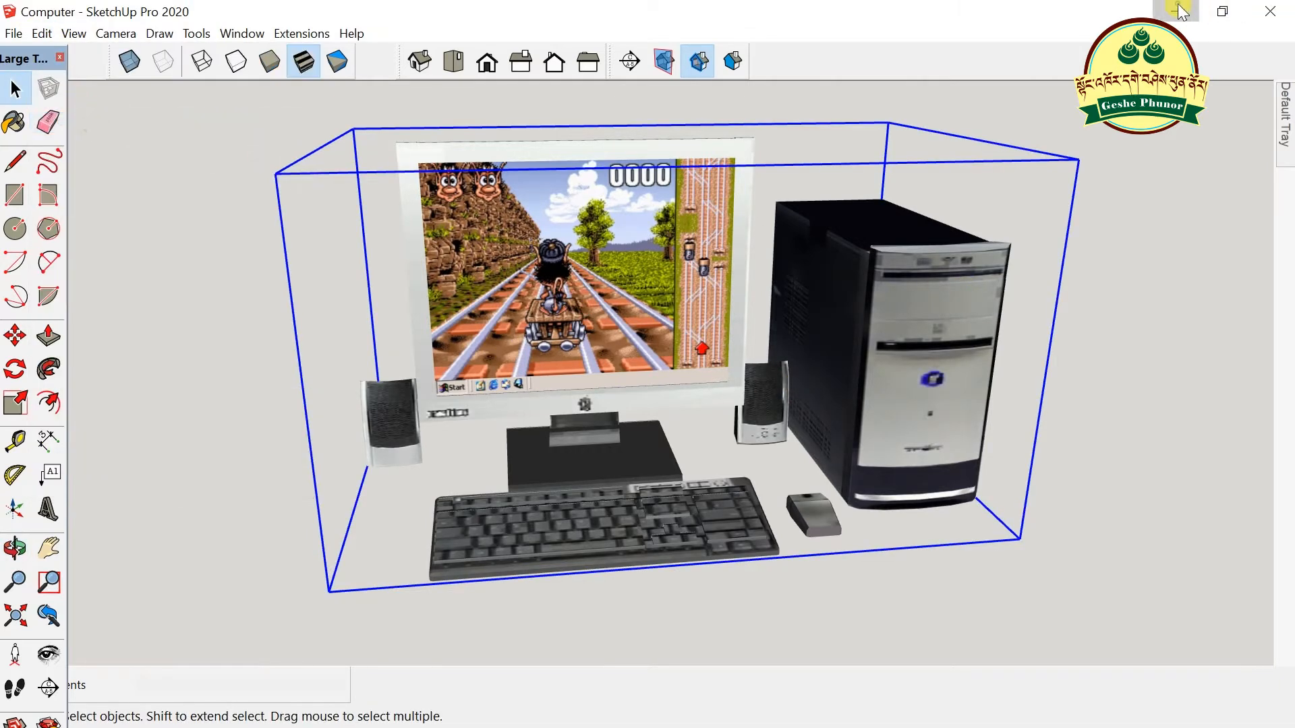
{"action": "left_click", "coordinate": [1175, 11]}
- Close the 3D Warehouse window to return to the Computer Table model
{"action": "mouse_move", "coordinate": [410, 727]}
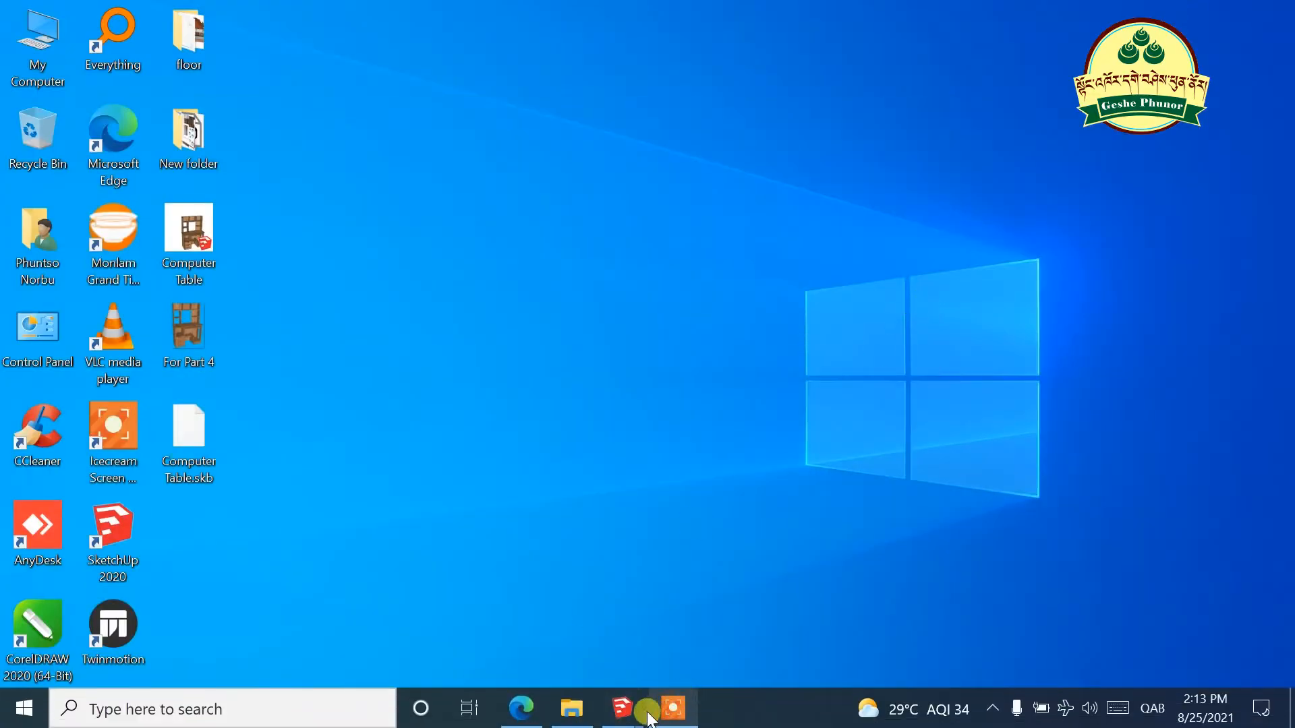
{"action": "mouse_move", "coordinate": [622, 710]}
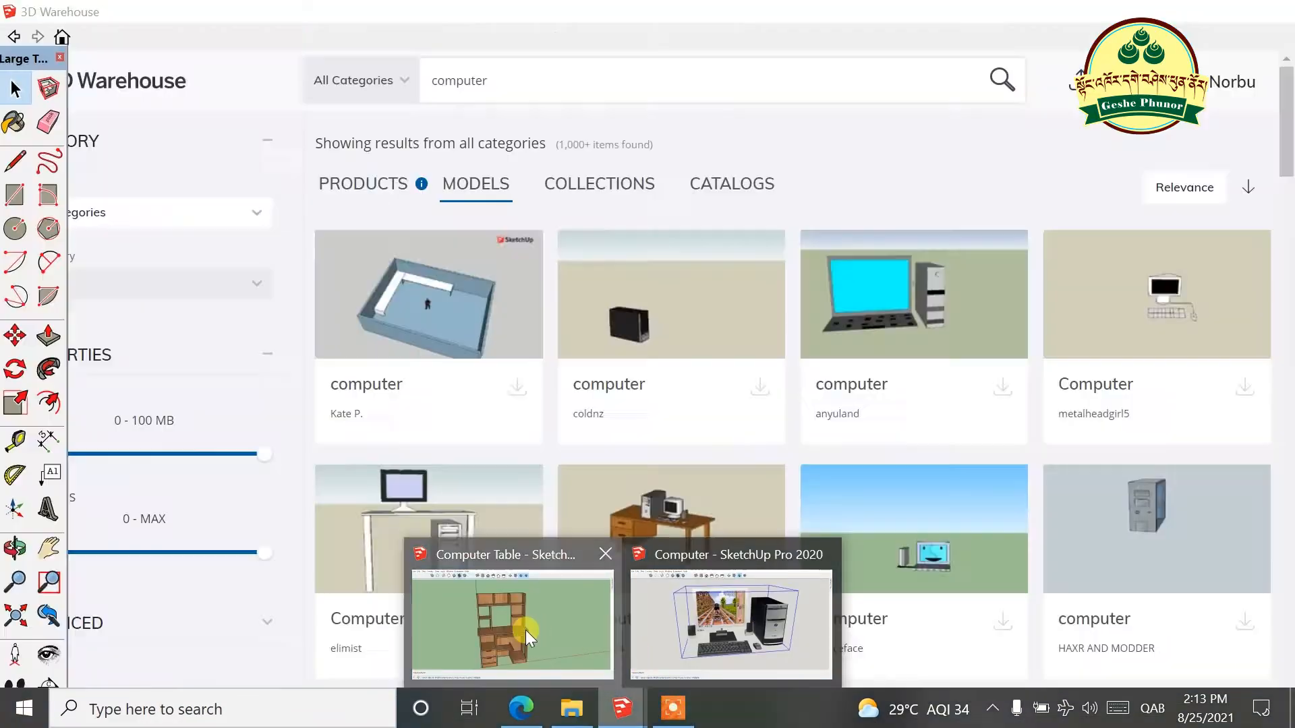
{"action": "left_click", "coordinate": [524, 630]}
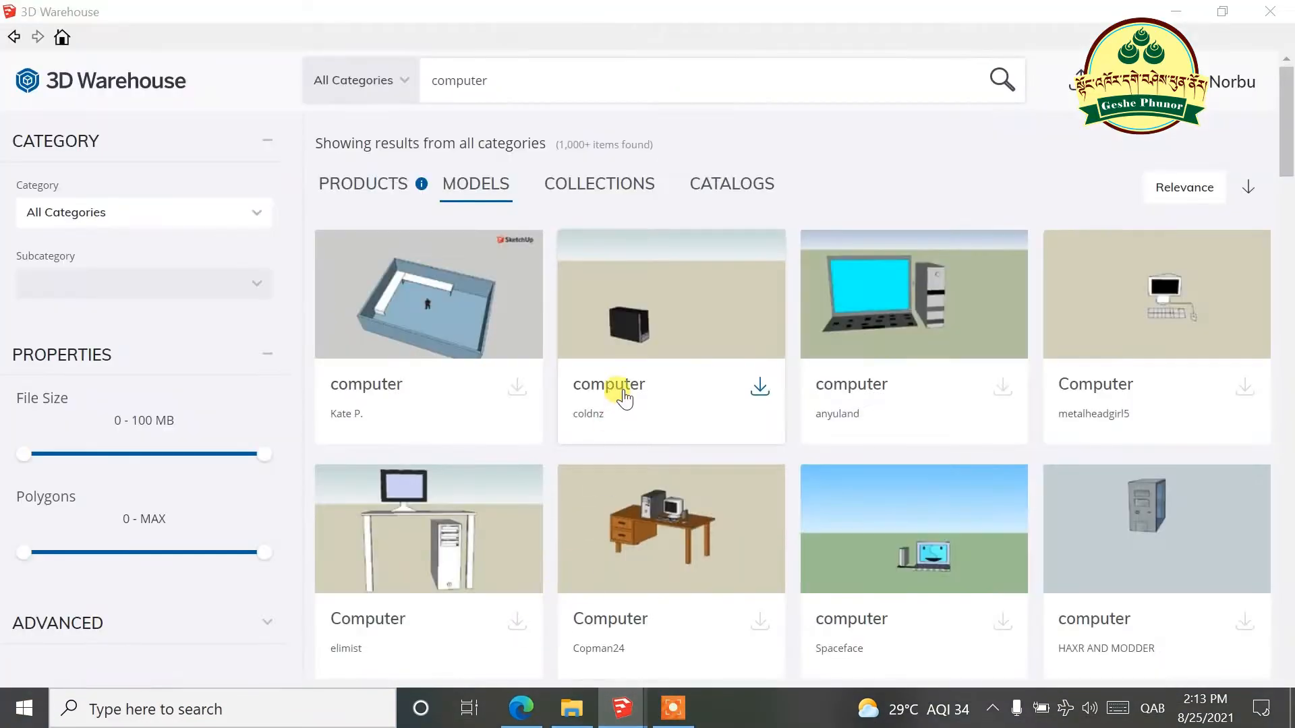
{"action": "left_click", "coordinate": [1251, 88]}
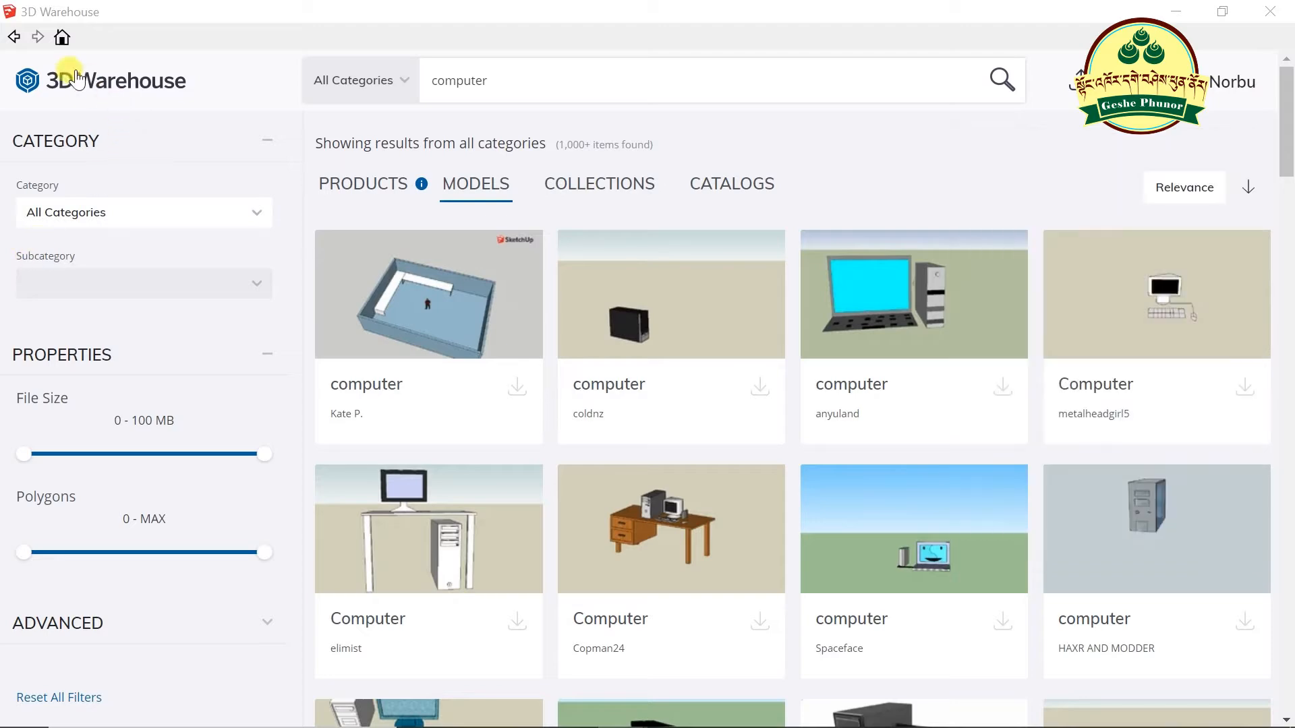
{"action": "left_click", "coordinate": [22, 37]}
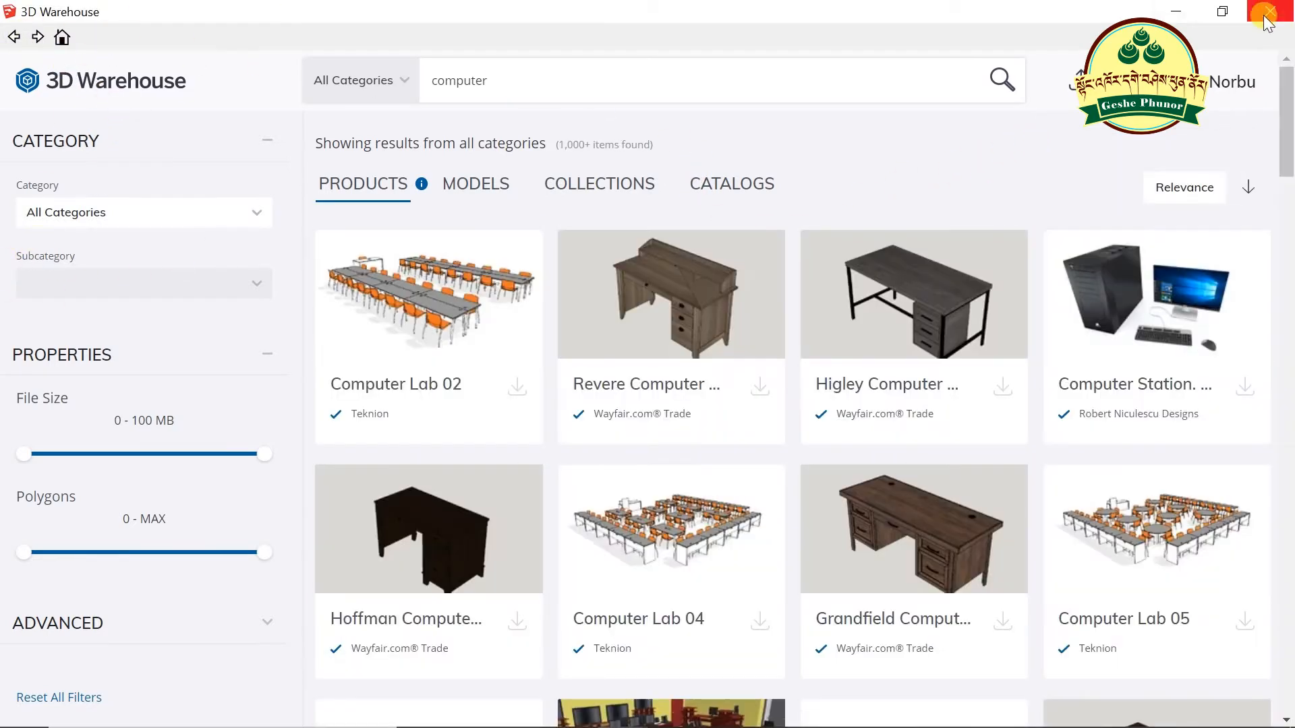
{"action": "left_click", "coordinate": [1222, 11]}
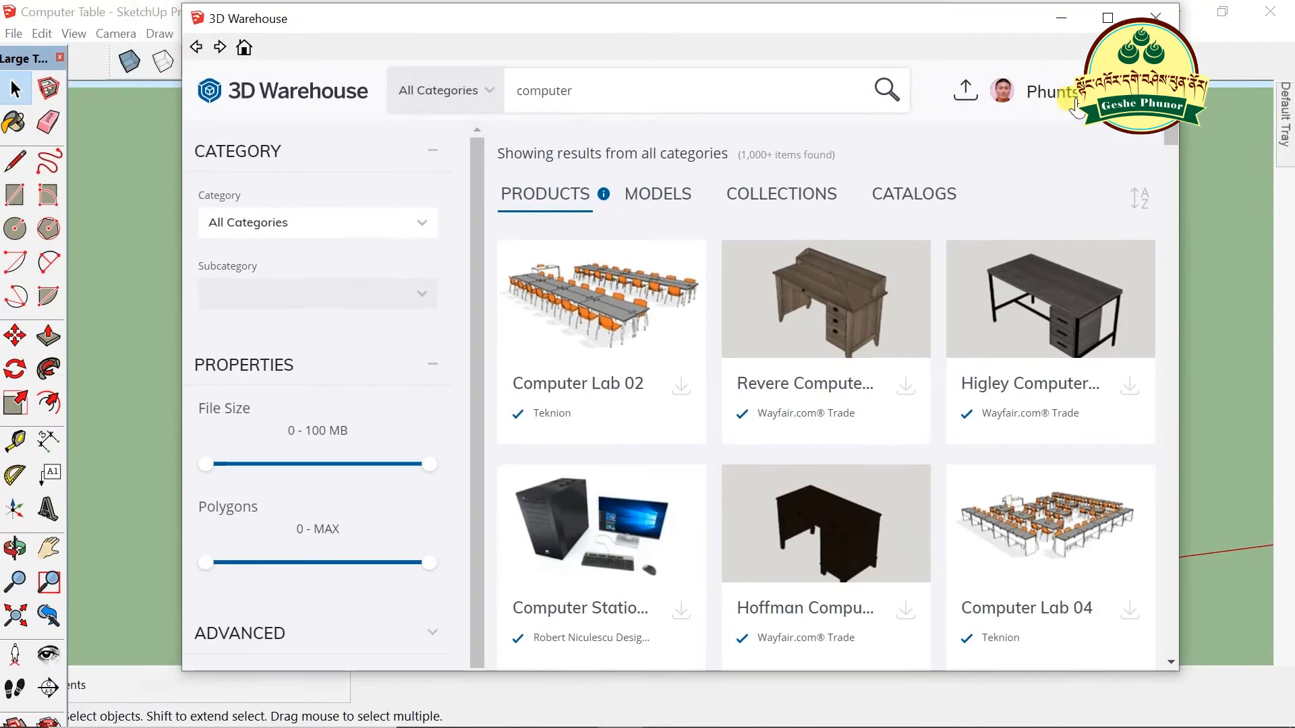
{"action": "left_click", "coordinate": [1156, 19]}
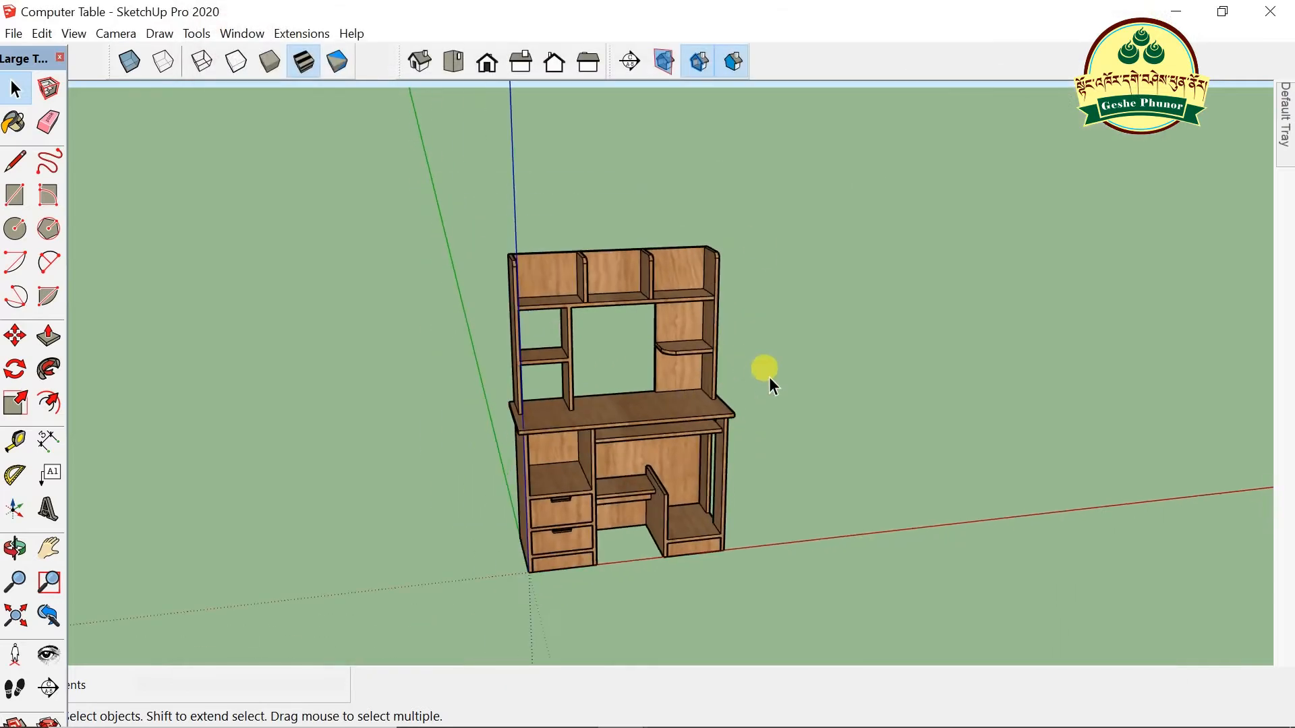
{"action": "scroll", "coordinate": [911, 444], "scroll_direction": "down", "scroll_amount": 2}
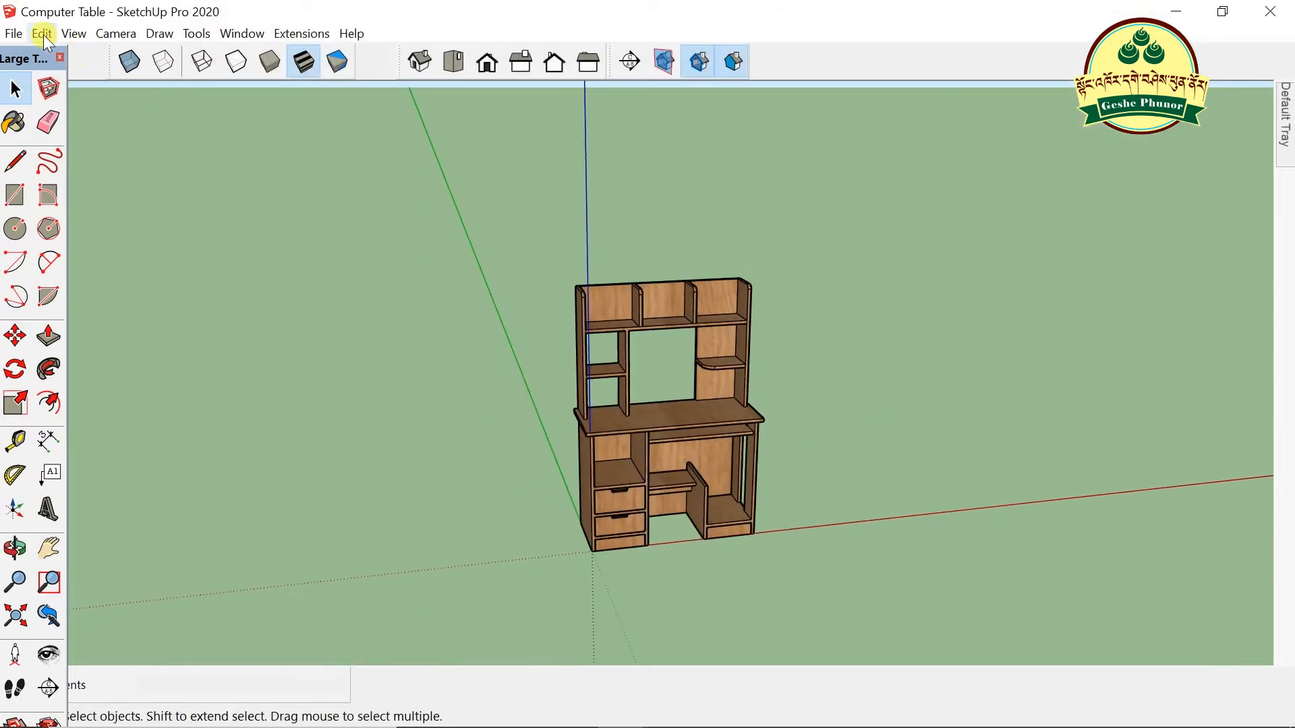
- Paste the computer set with Edit > Paste and move it close to the wooden desk
{"action": "left_click", "coordinate": [42, 33]}
{"action": "left_click", "coordinate": [82, 142]}
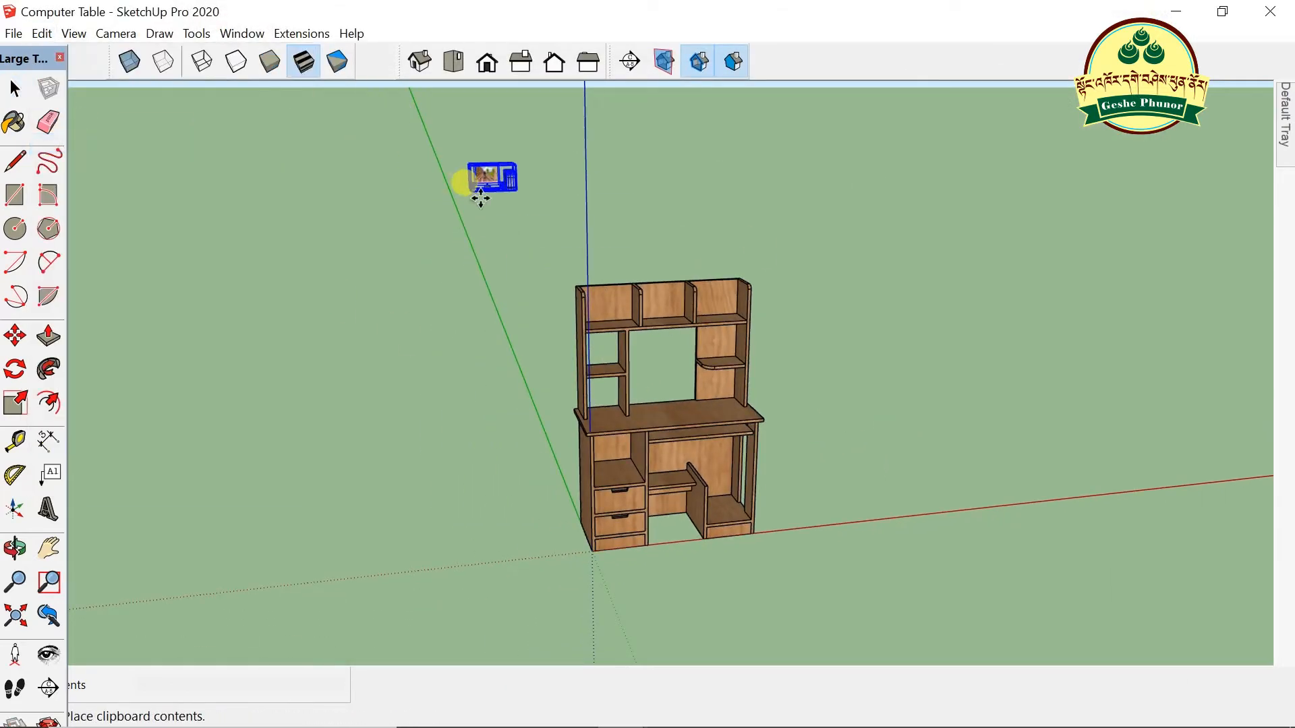
{"action": "left_click", "coordinate": [870, 388]}
{"action": "scroll", "coordinate": [870, 395], "scroll_direction": "up", "scroll_amount": 3}
{"action": "left_click", "coordinate": [867, 392]}
{"action": "left_click", "coordinate": [885, 379]}
{"action": "scroll", "coordinate": [897, 395], "scroll_direction": "up", "scroll_amount": 3}
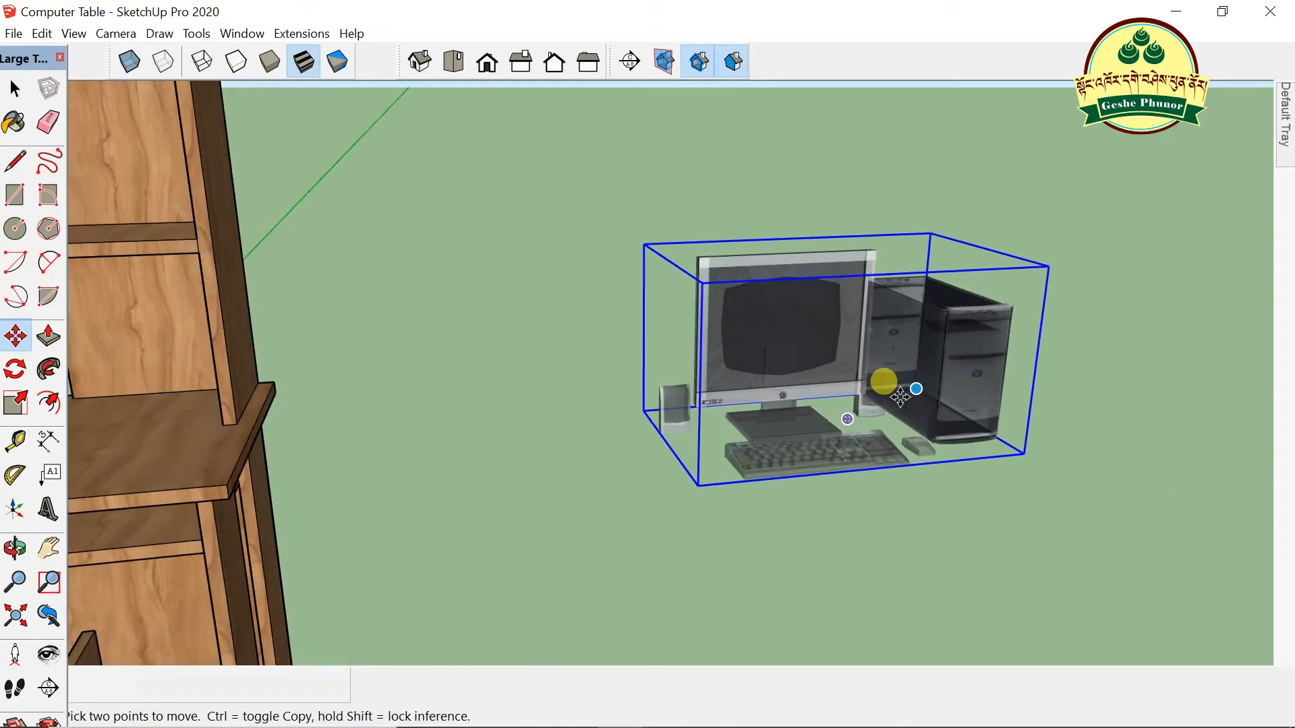
{"action": "key", "text": "space"}
{"action": "left_click", "coordinate": [240, 200]}
{"action": "left_click", "coordinate": [794, 297]}
- Explode the computer set into separate parts and orbit around it
{"action": "right_click", "coordinate": [793, 297]}
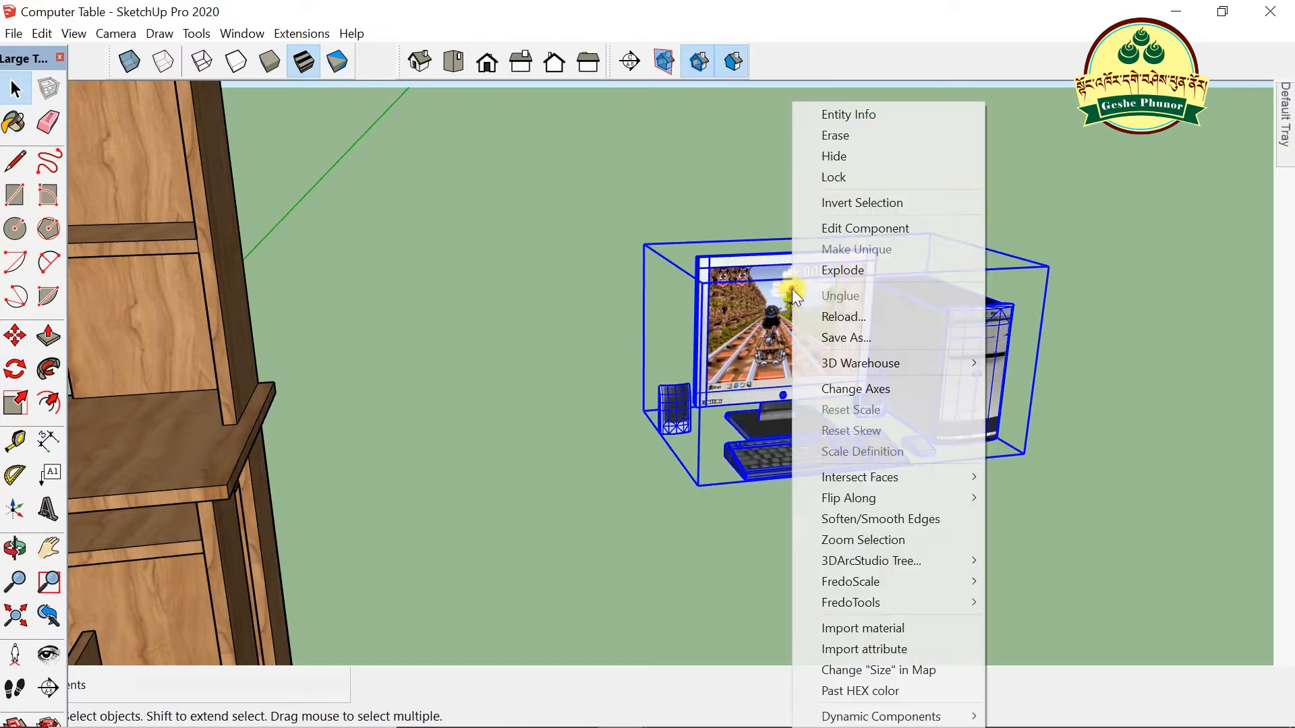
{"action": "left_click", "coordinate": [859, 268]}
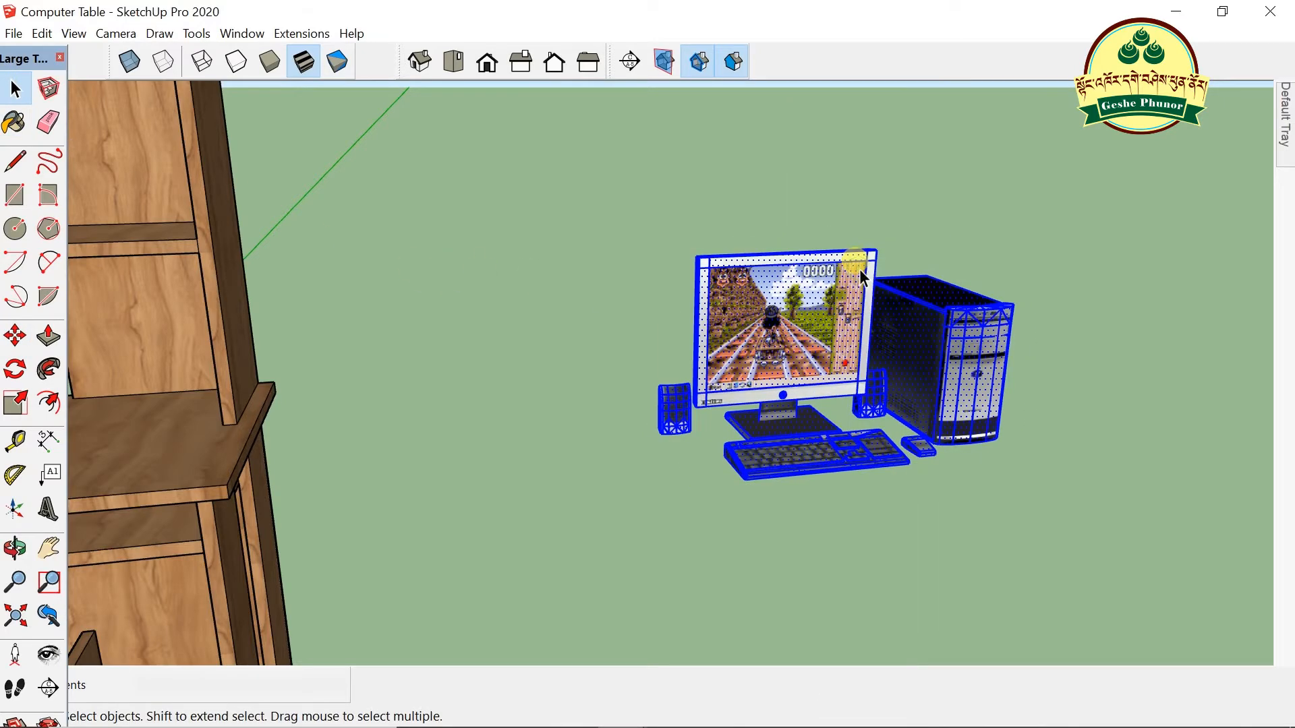
{"action": "left_click", "coordinate": [865, 244]}
{"action": "scroll", "coordinate": [939, 269], "scroll_direction": "down", "scroll_amount": 5}
{"action": "scroll", "coordinate": [702, 485], "scroll_direction": "up", "scroll_amount": 5}
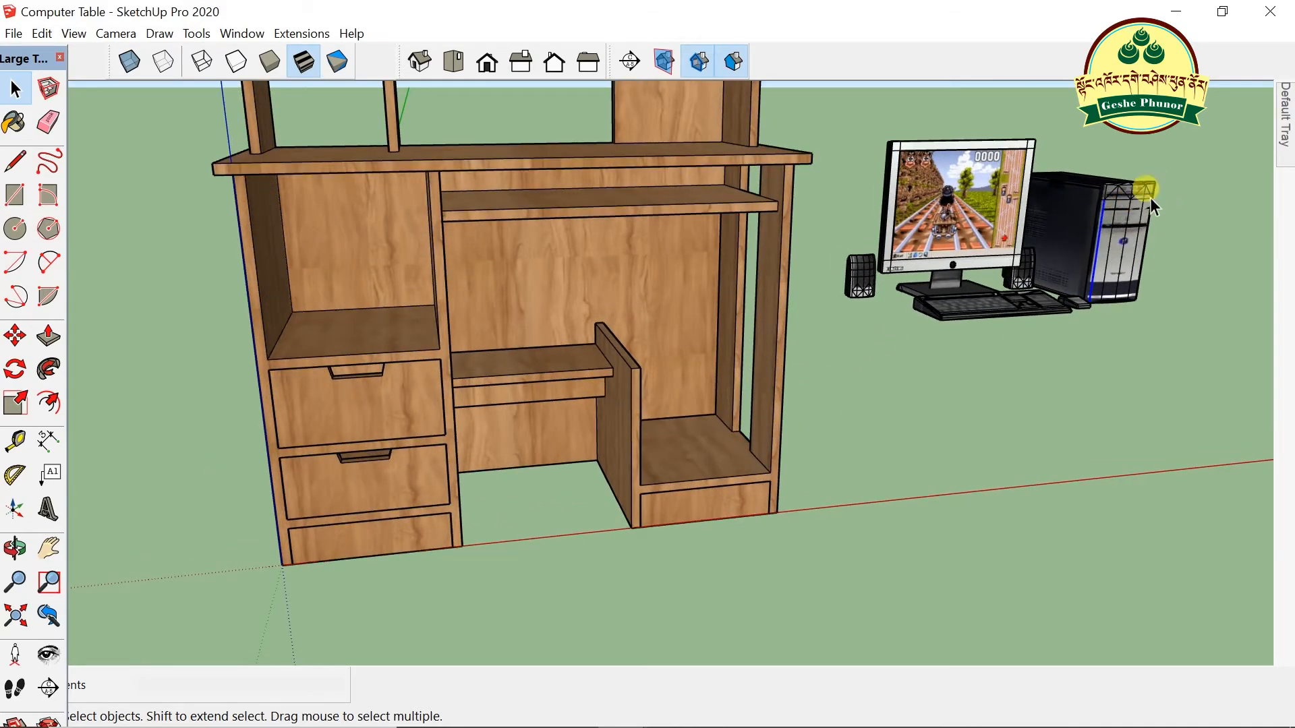
{"action": "scroll", "coordinate": [1150, 196], "scroll_direction": "down", "scroll_amount": 3}
{"action": "scroll", "coordinate": [888, 249], "scroll_direction": "up", "scroll_amount": 3}
{"action": "middle_click_drag", "start_coordinate": [887, 249], "coordinate": [1089, 376]}
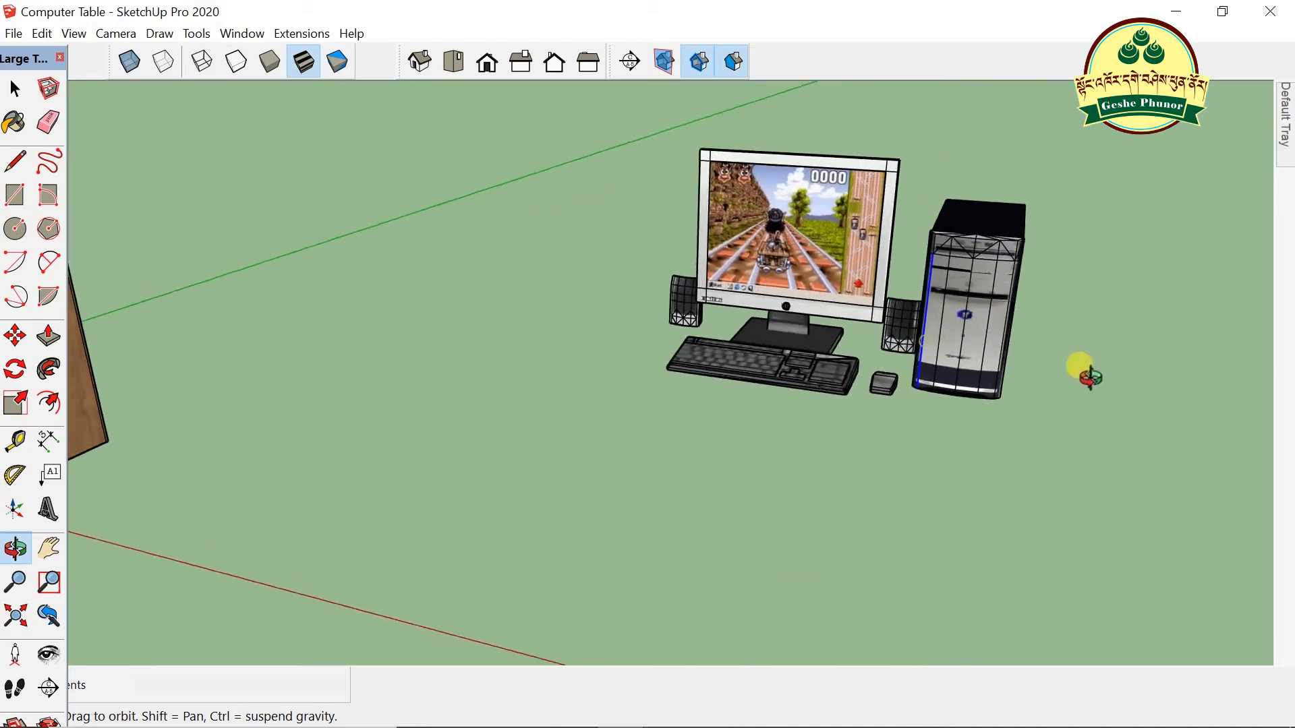
{"action": "scroll", "coordinate": [997, 347], "scroll_direction": "up", "scroll_amount": 10}
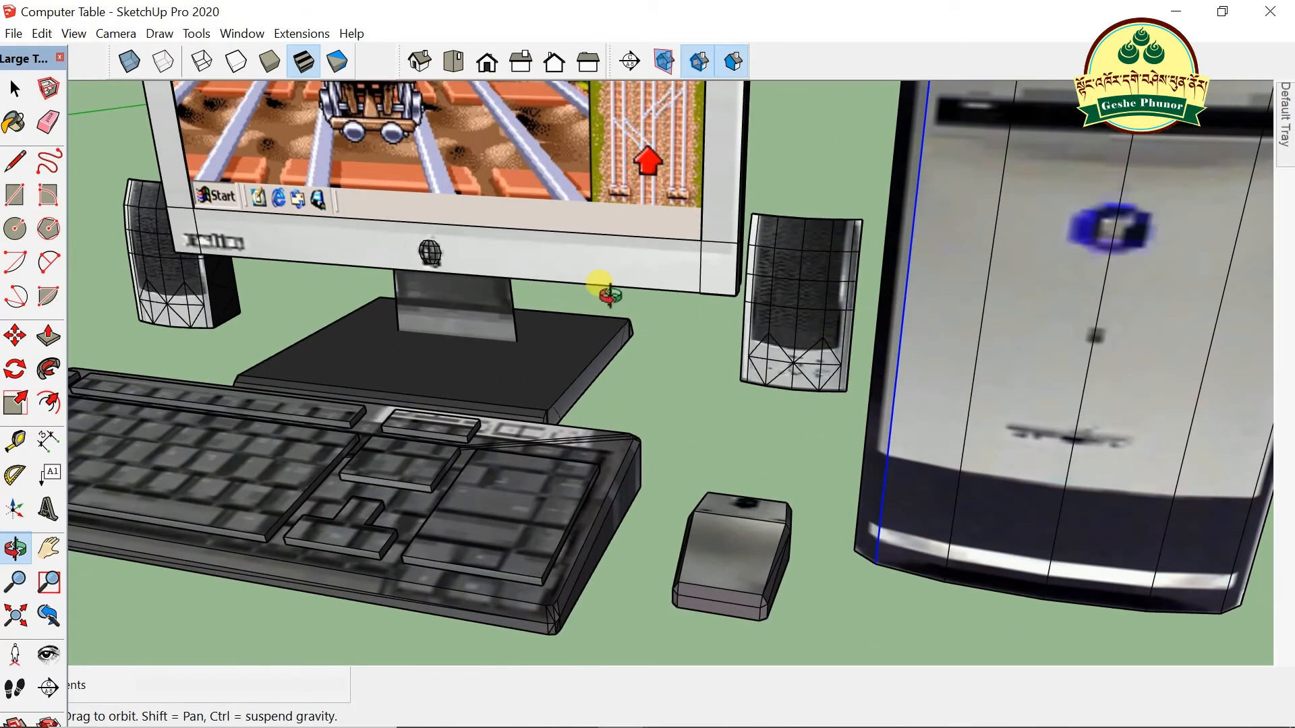
{"action": "left_click", "coordinate": [14, 88]}
{"action": "scroll", "coordinate": [796, 230], "scroll_direction": "up", "scroll_amount": 5}
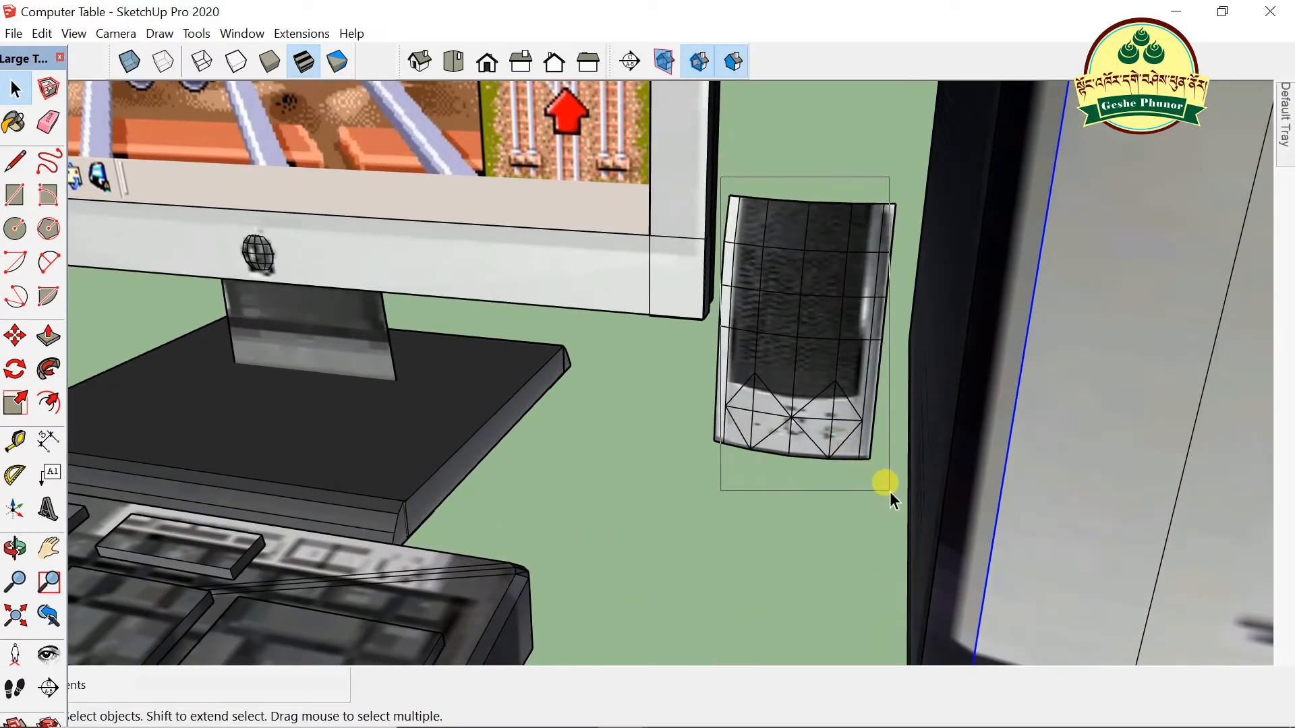
- Select the right speaker and the computer tower, viewing them from a lower angle
{"action": "left_click", "coordinate": [869, 377]}
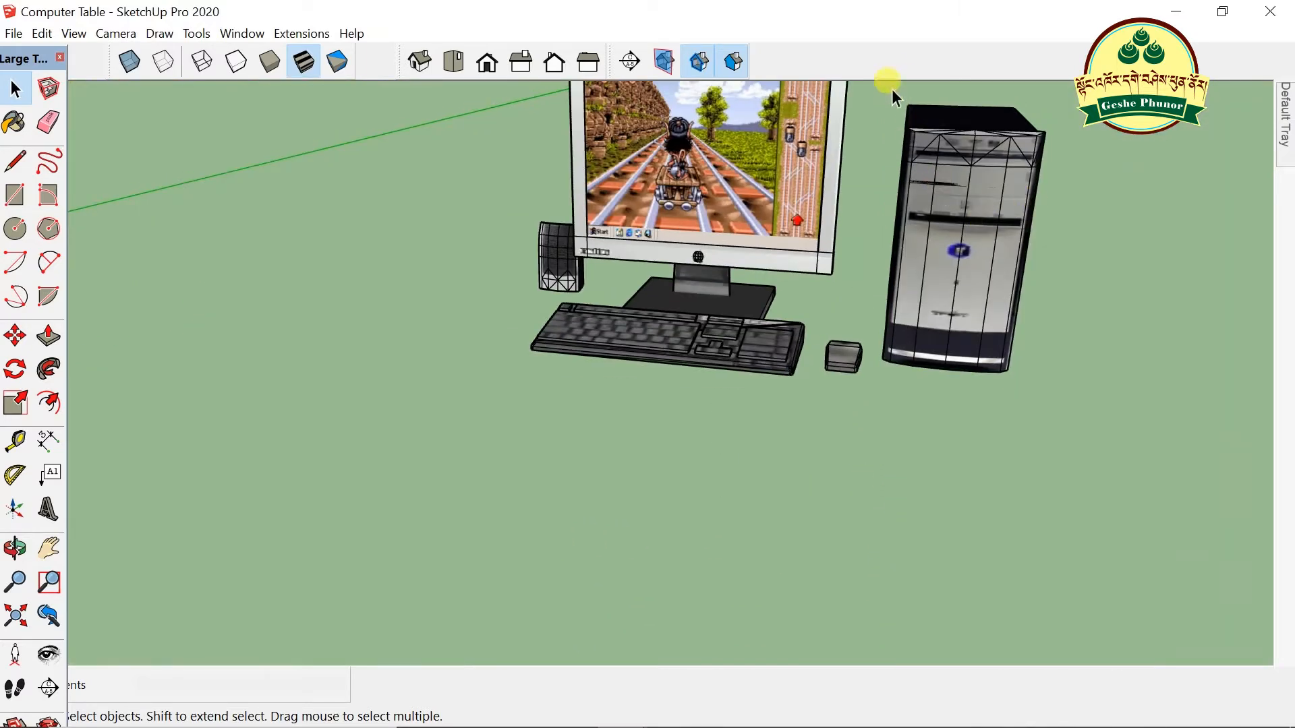
{"action": "left_click_drag", "start_coordinate": [1051, 413], "coordinate": [1073, 421]}
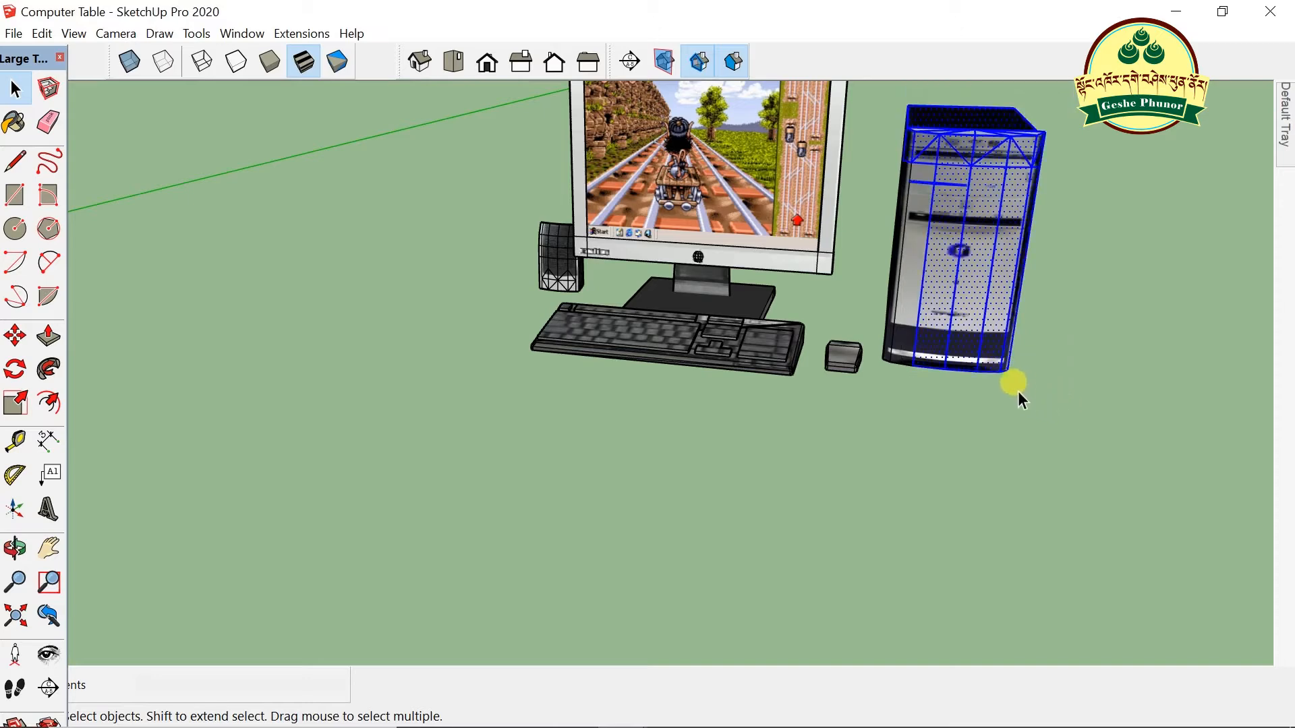
{"action": "scroll", "coordinate": [1035, 324], "scroll_direction": "up", "scroll_amount": 2}
{"action": "middle_click_drag", "start_coordinate": [1073, 235], "coordinate": [950, 154]}
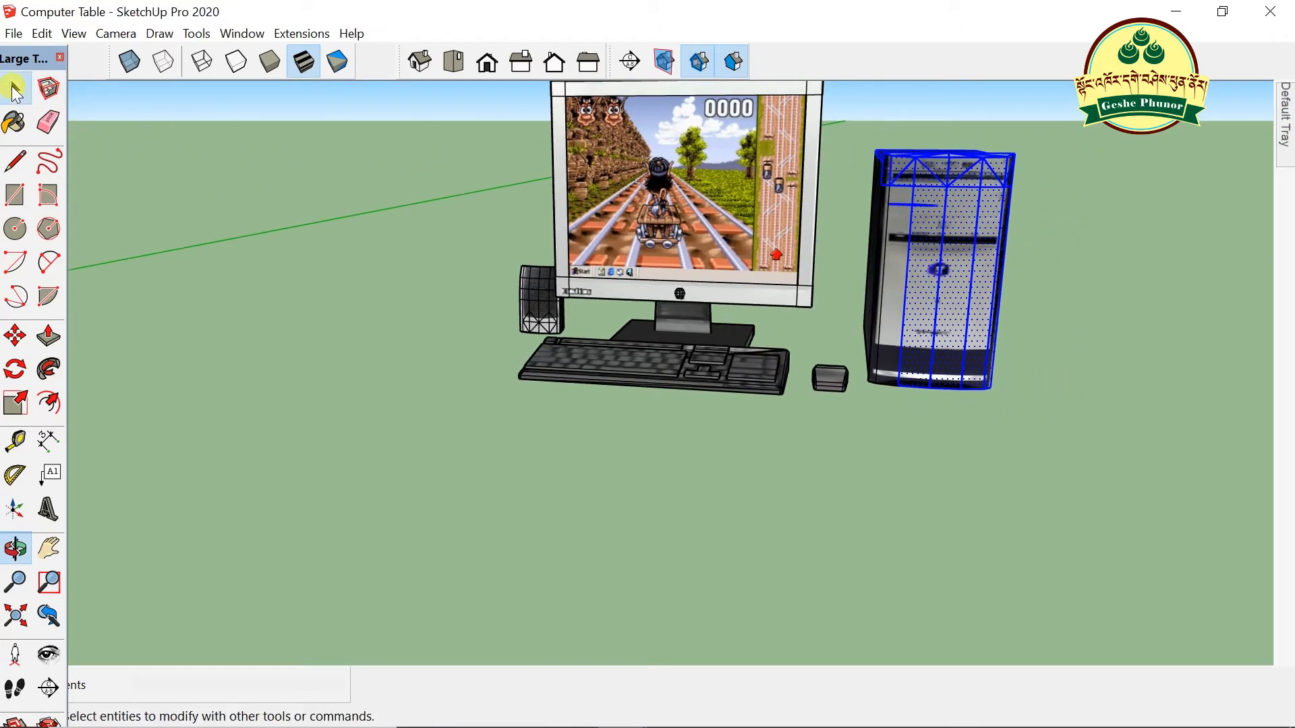
{"action": "left_click", "coordinate": [15, 88]}
- Window-select all the tower's parts and make them a group
{"action": "scroll", "coordinate": [953, 159], "scroll_direction": "up", "scroll_amount": 4}
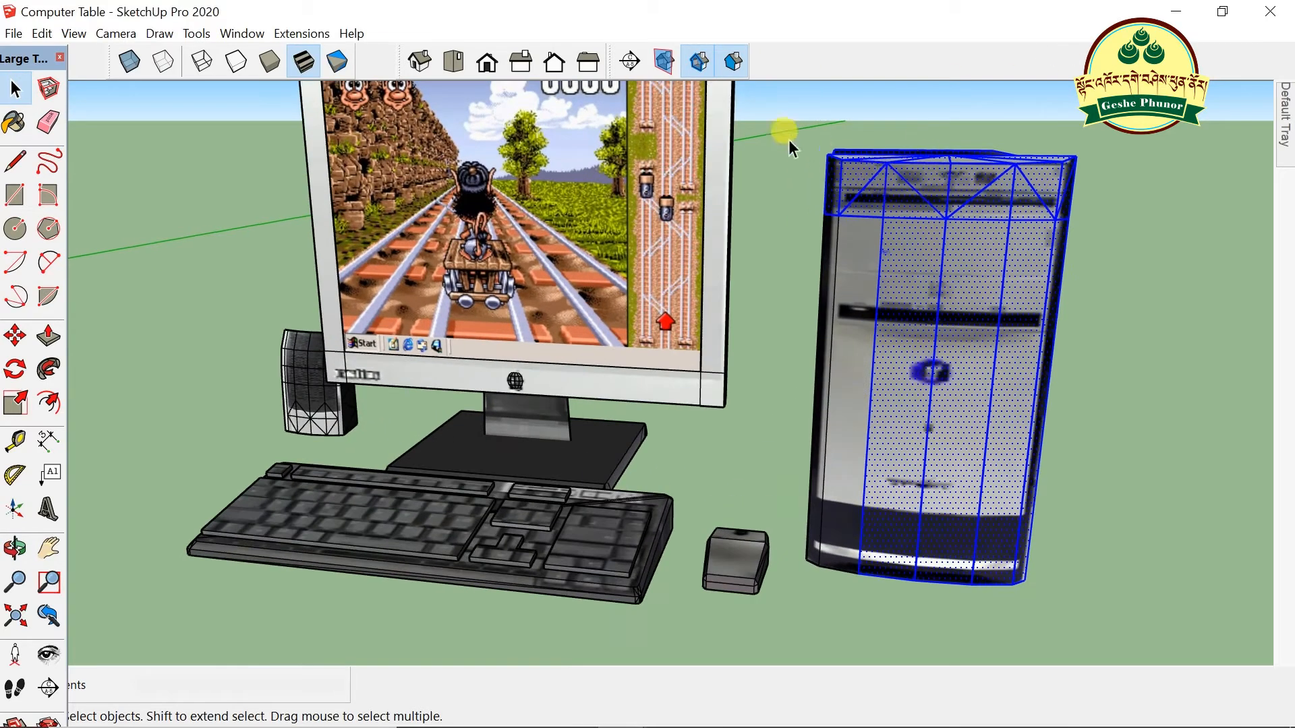
{"action": "left_click_drag", "start_coordinate": [789, 109], "coordinate": [1119, 642]}
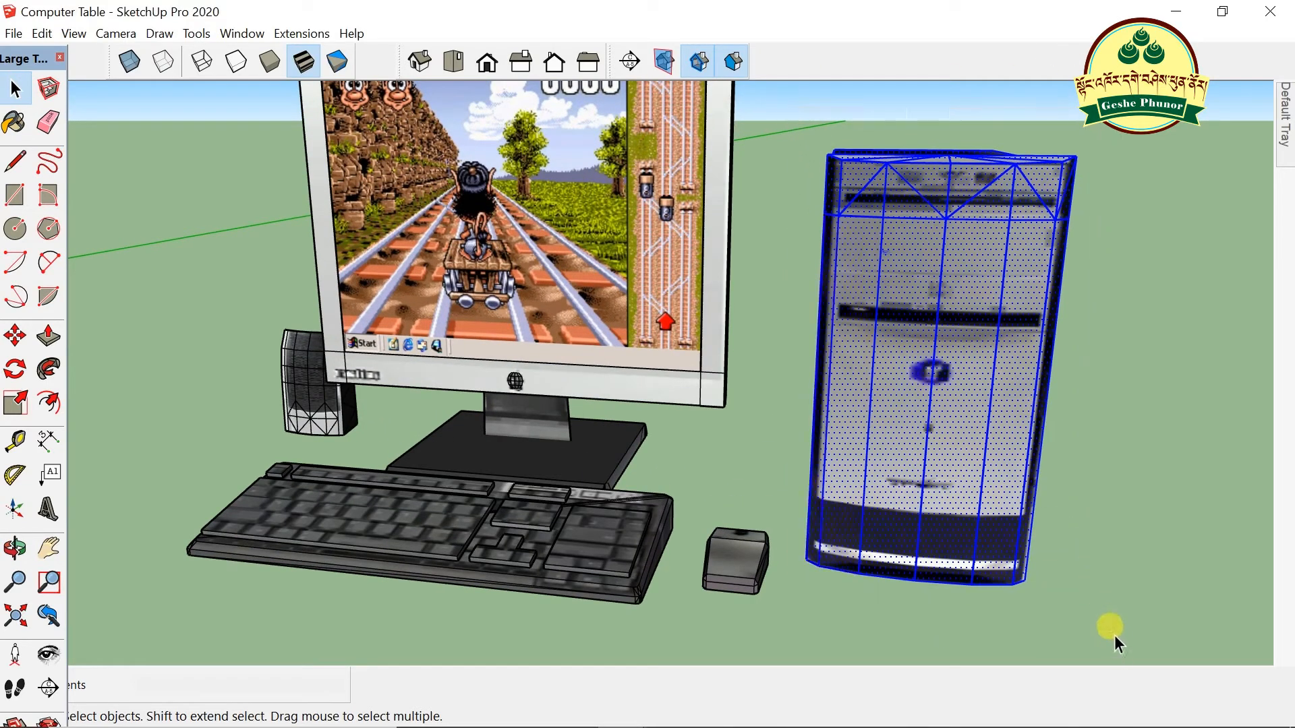
{"action": "right_click", "coordinate": [944, 334]}
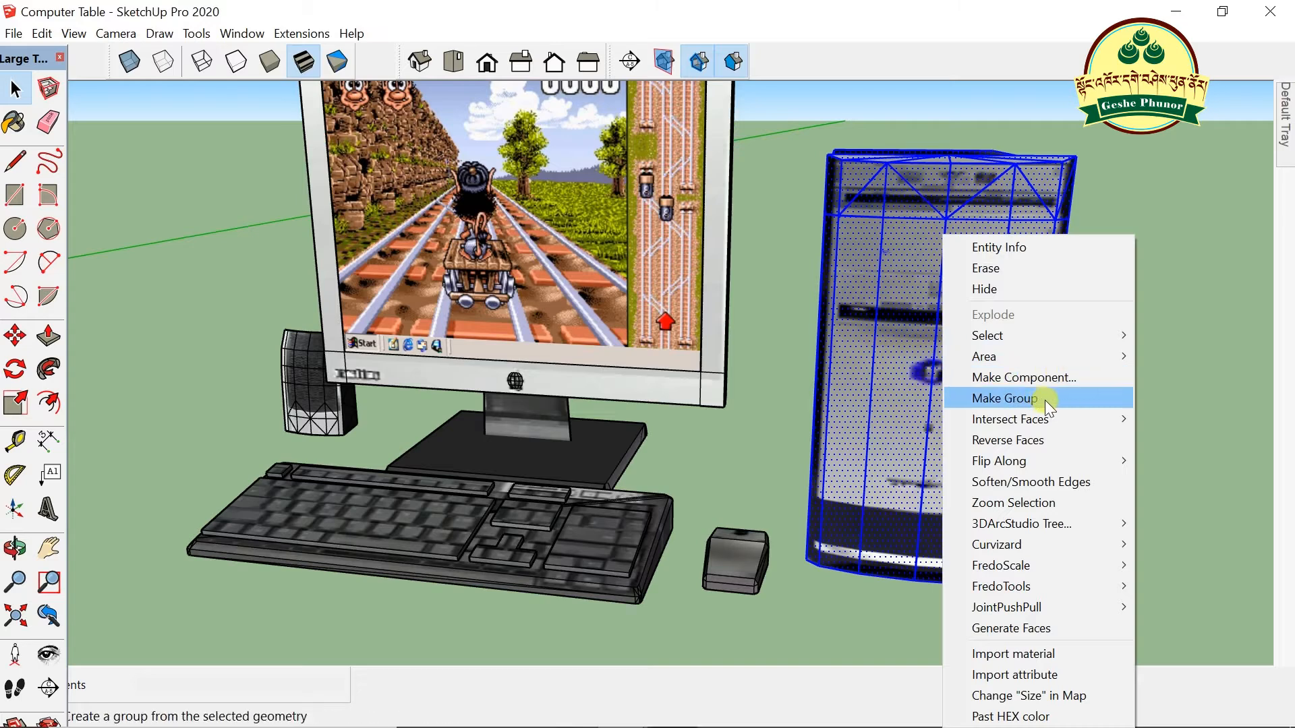
{"action": "left_click", "coordinate": [1044, 399]}
- Move the tower group into the desk's lower right compartment
{"action": "scroll", "coordinate": [1112, 345], "scroll_direction": "down", "scroll_amount": 4}
{"action": "scroll", "coordinate": [1119, 337], "scroll_direction": "down", "scroll_amount": 5}
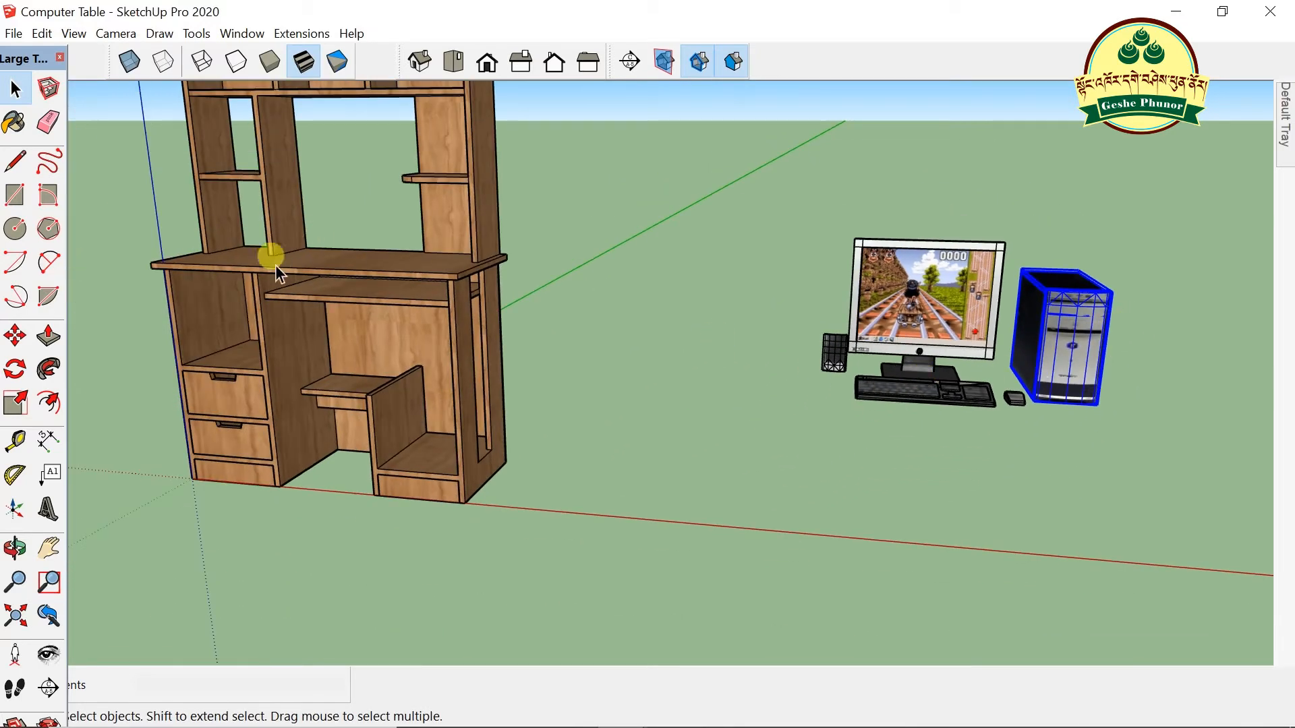
{"action": "left_click", "coordinate": [15, 335]}
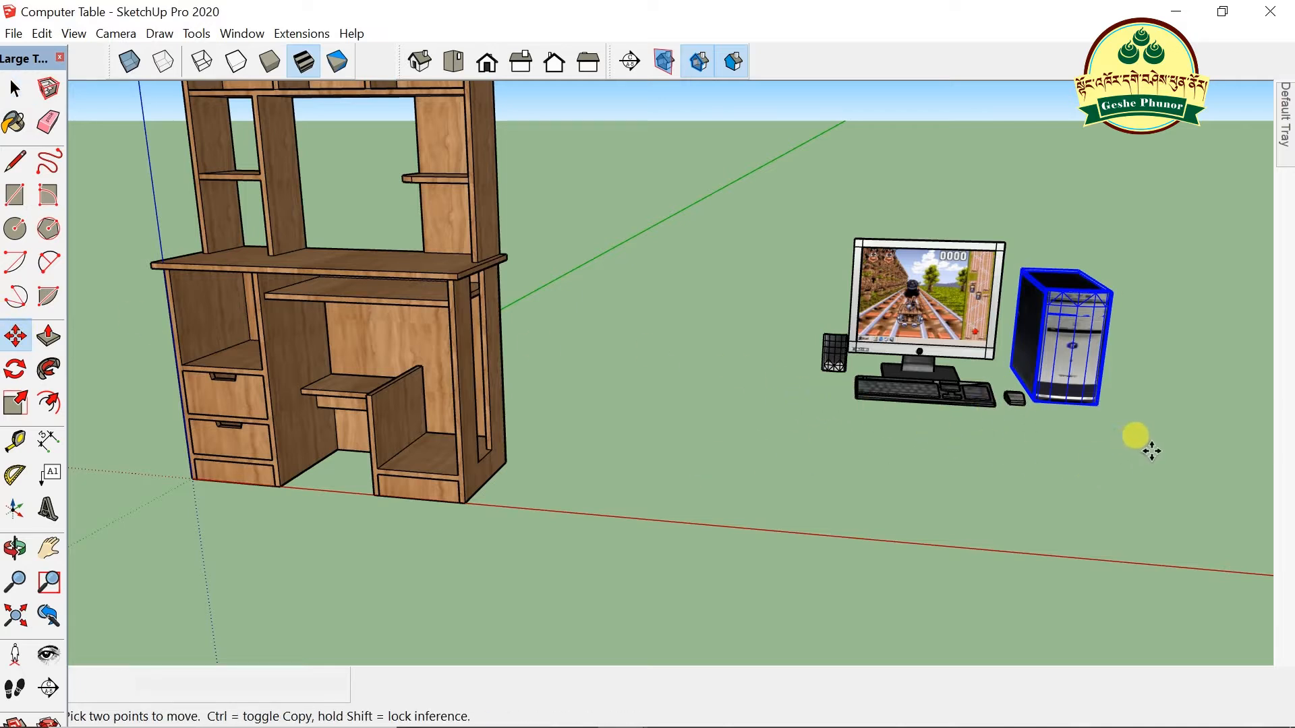
{"action": "left_click_drag", "start_coordinate": [1106, 404], "coordinate": [450, 471]}
{"action": "scroll", "coordinate": [337, 324], "scroll_direction": "up", "scroll_amount": 4}
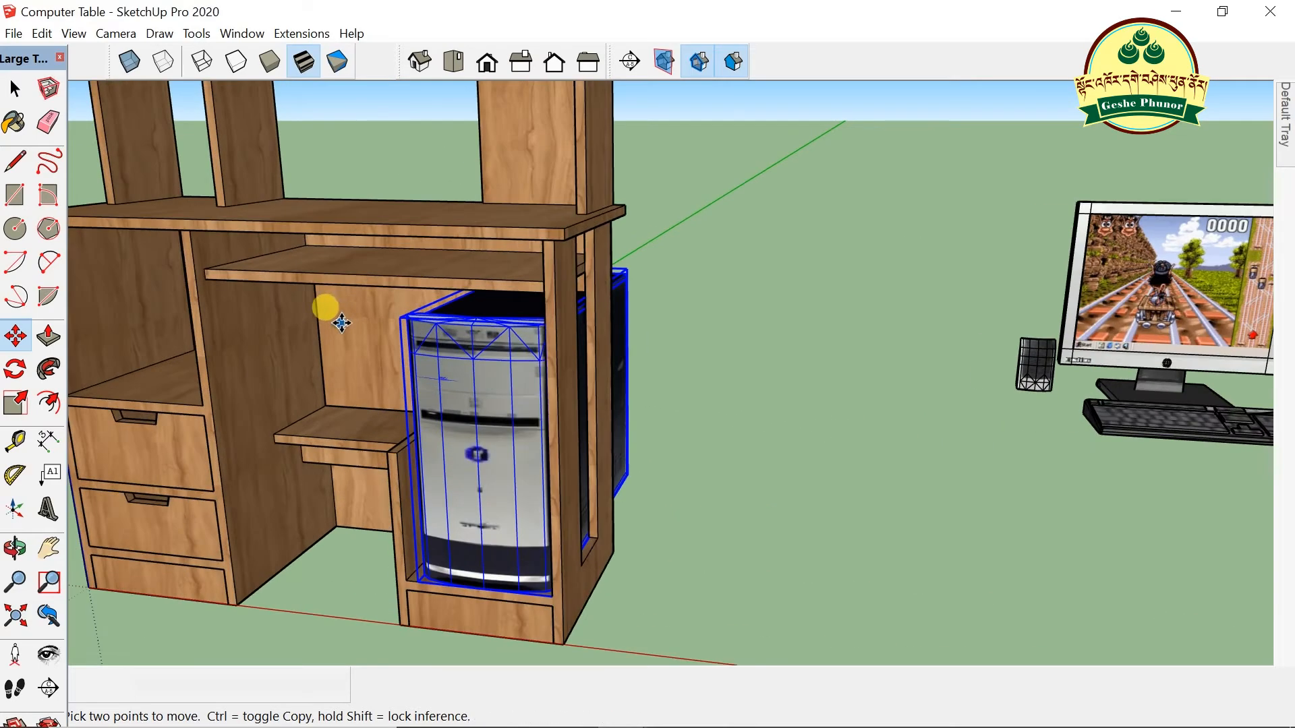
{"action": "scroll", "coordinate": [593, 340], "scroll_direction": "up", "scroll_amount": 2}
{"action": "scroll", "coordinate": [674, 317], "scroll_direction": "down", "scroll_amount": 5}
{"action": "middle_click_drag", "start_coordinate": [702, 347], "coordinate": [584, 435]}
{"action": "scroll", "coordinate": [512, 442], "scroll_direction": "up", "scroll_amount": 2}
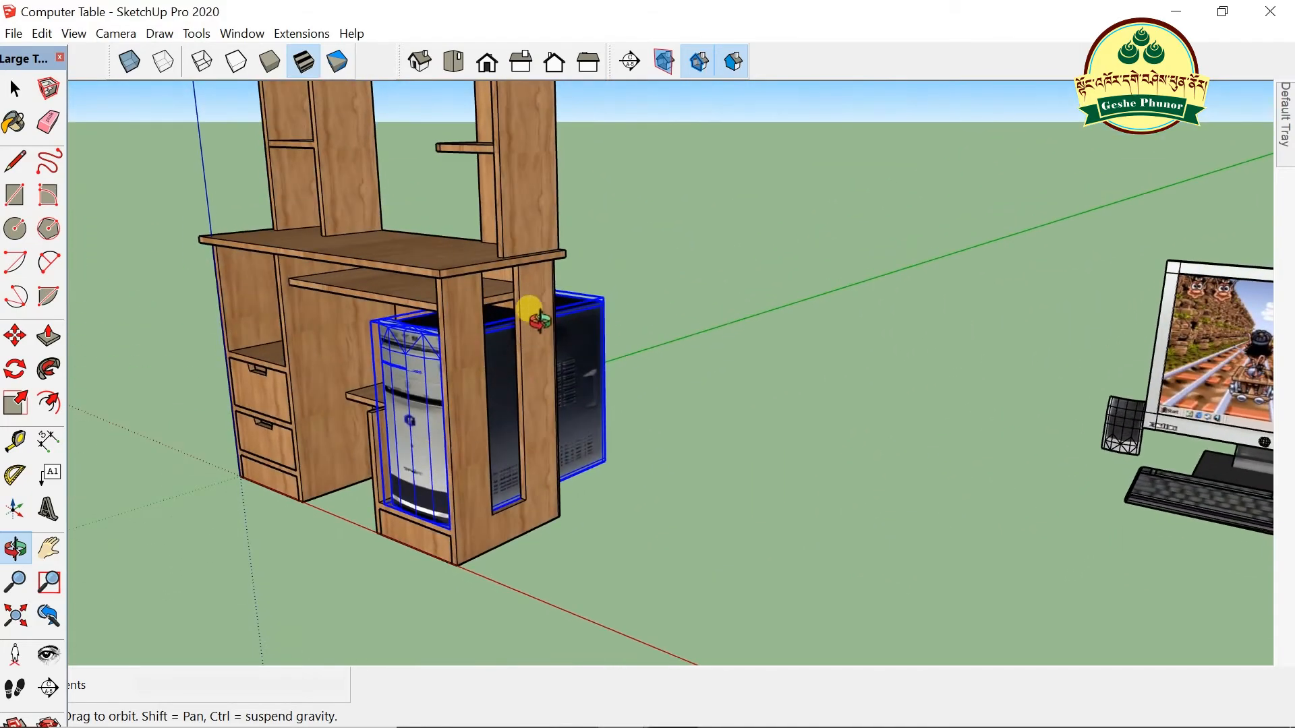
{"action": "scroll", "coordinate": [529, 307], "scroll_direction": "up", "scroll_amount": 1}
{"action": "scroll", "coordinate": [532, 405], "scroll_direction": "up", "scroll_amount": 1}
{"action": "scroll", "coordinate": [533, 415], "scroll_direction": "up", "scroll_amount": 1}
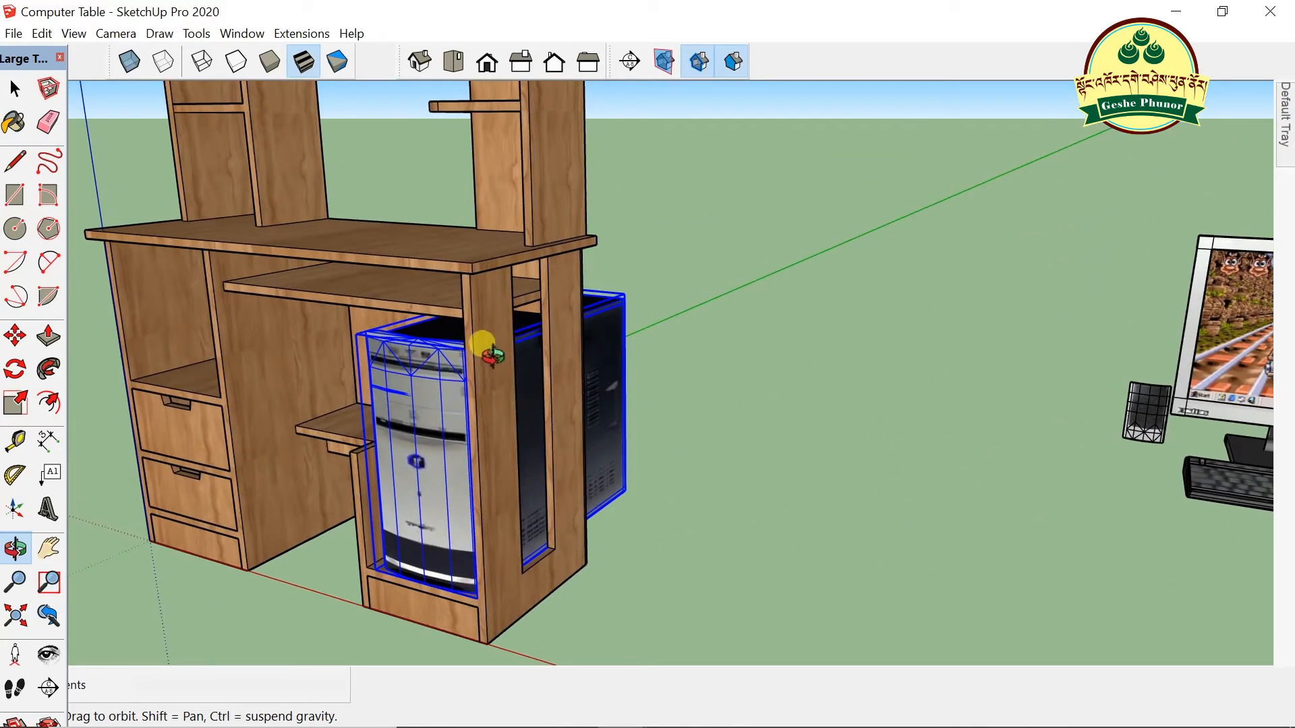
- Scale the tower down to half size (0.5)
{"action": "left_click", "coordinate": [14, 404]}
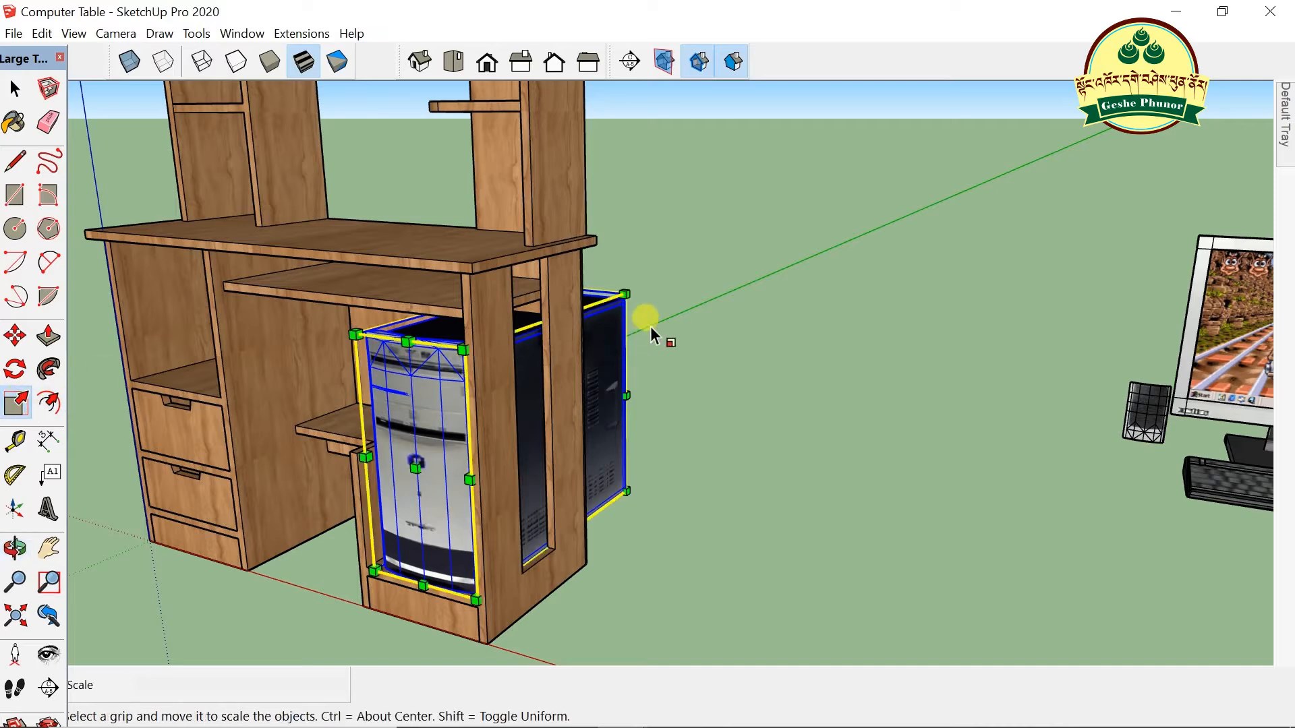
{"action": "scroll", "coordinate": [668, 277], "scroll_direction": "up", "scroll_amount": 1}
{"action": "mouse_move", "coordinate": [612, 299]}
{"action": "left_mouse_down"}
{"action": "mouse_move", "coordinate": [566, 333]}
{"action": "mouse_move", "coordinate": [479, 447]}
{"action": "mouse_move", "coordinate": [514, 386]}
{"action": "left_mouse_up"}
{"action": "scroll", "coordinate": [376, 324], "scroll_direction": "down", "scroll_amount": 3}
{"action": "middle_click_drag", "start_coordinate": [376, 324], "coordinate": [590, 420]}
{"action": "scroll", "coordinate": [688, 500], "scroll_direction": "up", "scroll_amount": 2}
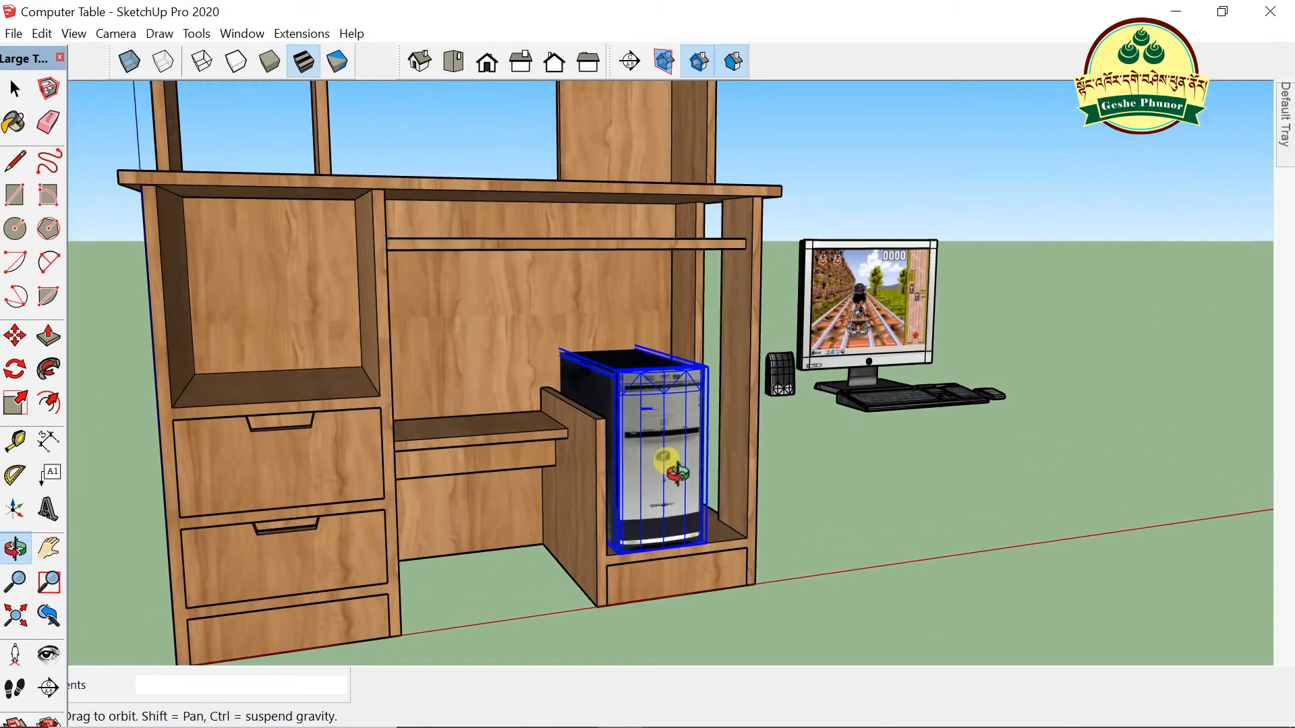
- Fine-tune the tower's position right and down inside the compartment, then deselect it
{"action": "key", "text": "m"}
{"action": "left_click_drag", "start_coordinate": [721, 550], "coordinate": [709, 507]}
{"action": "middle_click_drag", "start_coordinate": [710, 507], "coordinate": [654, 454]}
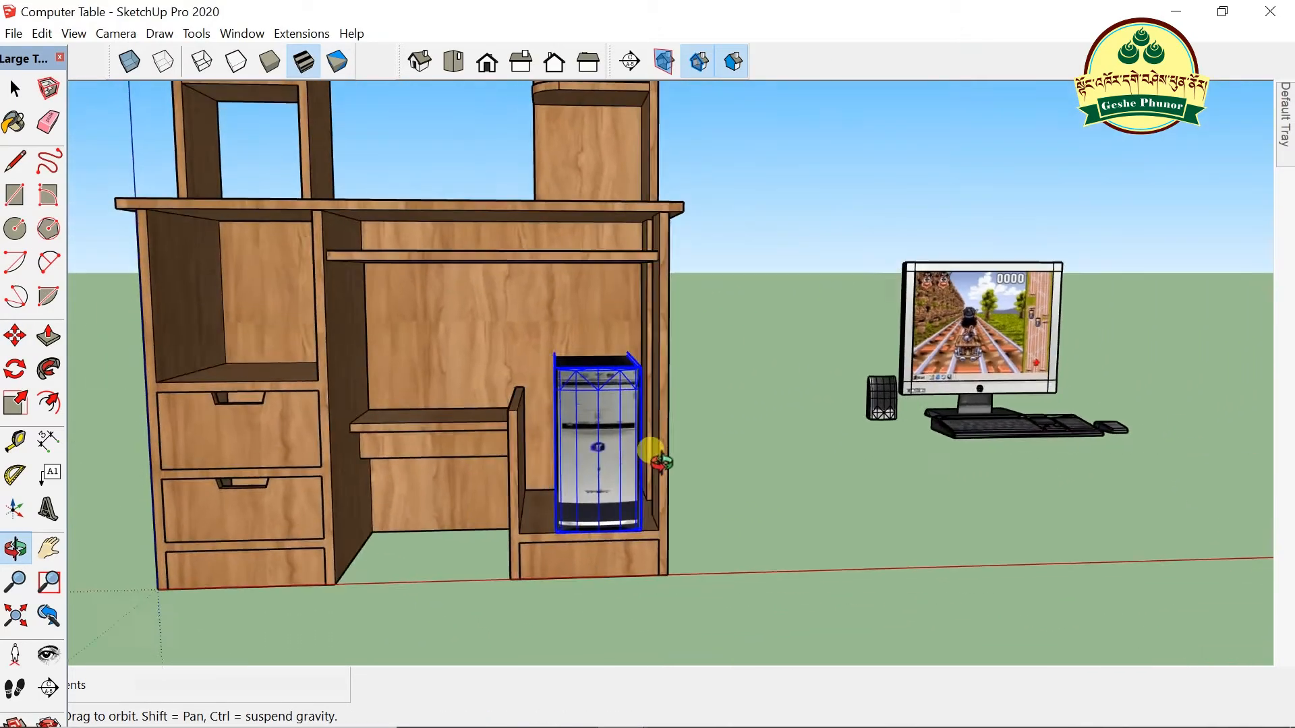
{"action": "scroll", "coordinate": [766, 525], "scroll_direction": "up", "scroll_amount": 3}
{"action": "left_click_drag", "start_coordinate": [766, 524], "coordinate": [796, 537]}
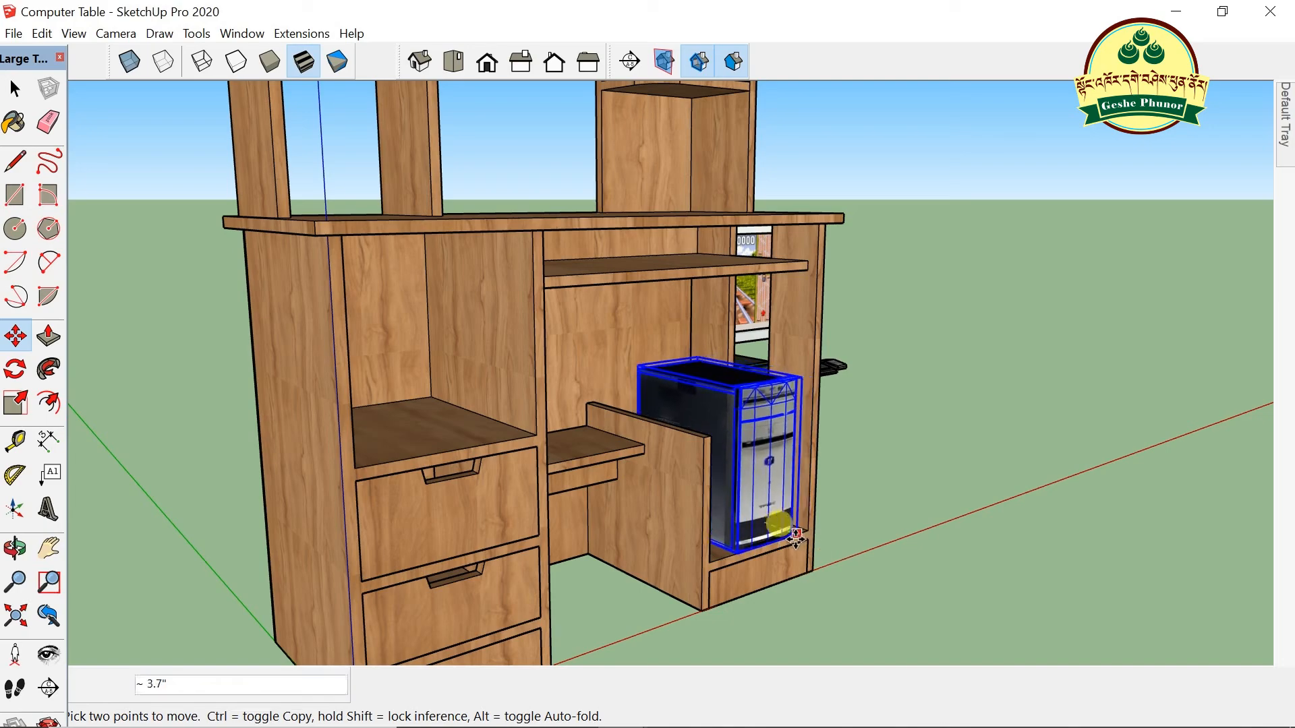
{"action": "left_click", "coordinate": [793, 539]}
{"action": "scroll", "coordinate": [818, 480], "scroll_direction": "down", "scroll_amount": 2}
{"action": "scroll", "coordinate": [853, 434], "scroll_direction": "up", "scroll_amount": 2}
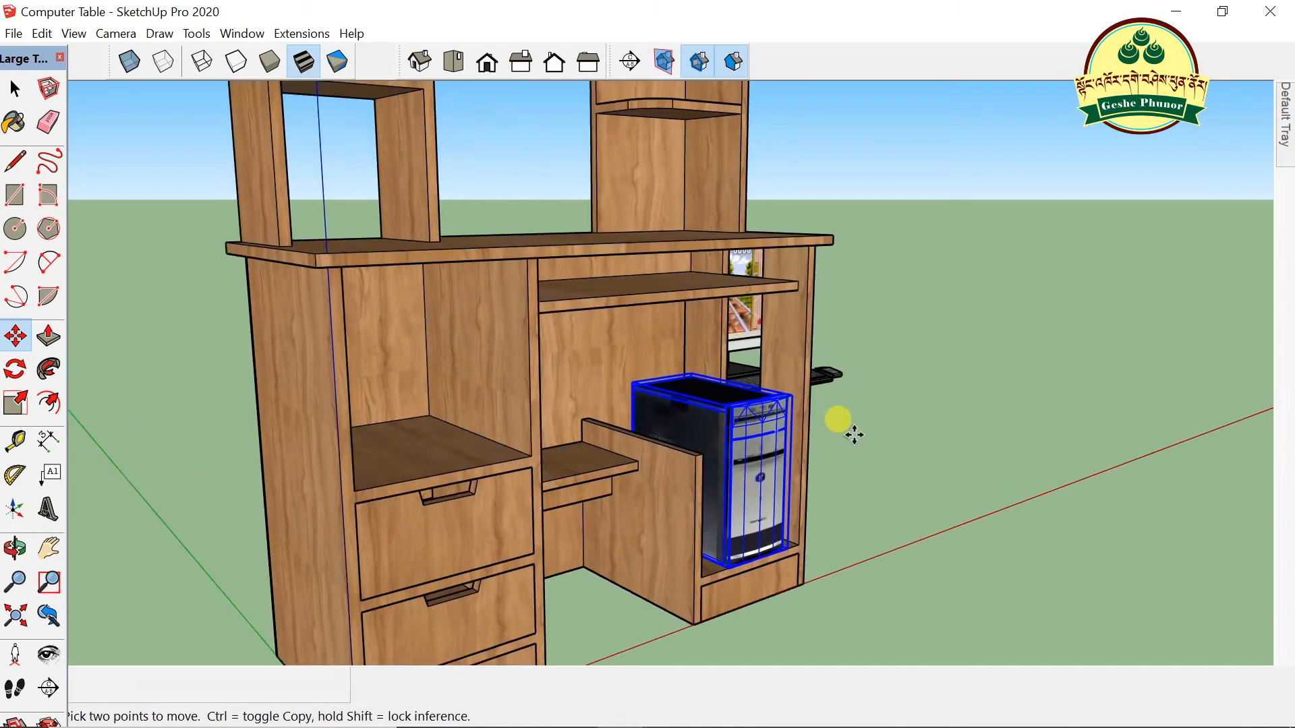
{"action": "left_click", "coordinate": [15, 89]}
{"action": "left_click", "coordinate": [944, 396]}
- Orbit to top-down and side views of the monitor and keyboard
{"action": "scroll", "coordinate": [903, 419], "scroll_direction": "up", "scroll_amount": 3}
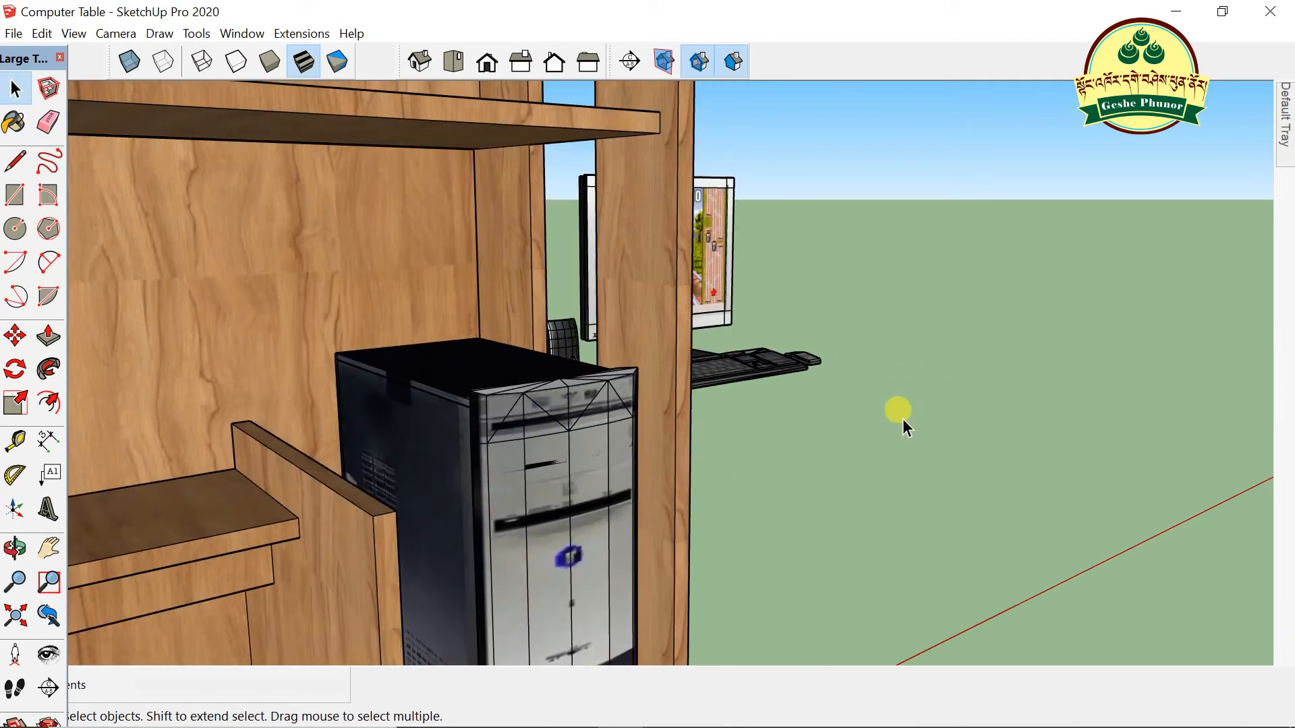
{"action": "scroll", "coordinate": [860, 436], "scroll_direction": "down", "scroll_amount": 1}
{"action": "middle_click_drag", "start_coordinate": [861, 437], "coordinate": [569, 539]}
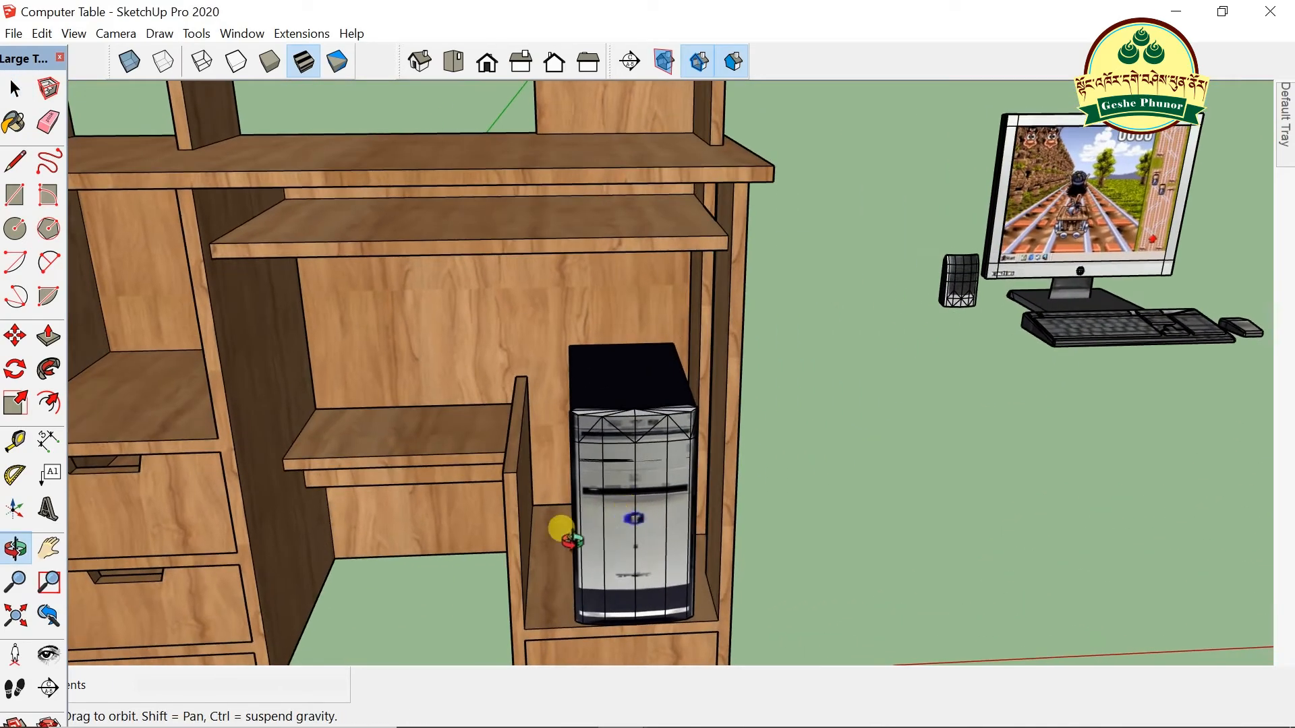
{"action": "scroll", "coordinate": [568, 539], "scroll_direction": "down", "scroll_amount": 2}
{"action": "middle_click_drag", "start_coordinate": [1136, 297], "coordinate": [1079, 582]}
{"action": "middle_click_drag", "start_coordinate": [882, 431], "coordinate": [147, 331]}
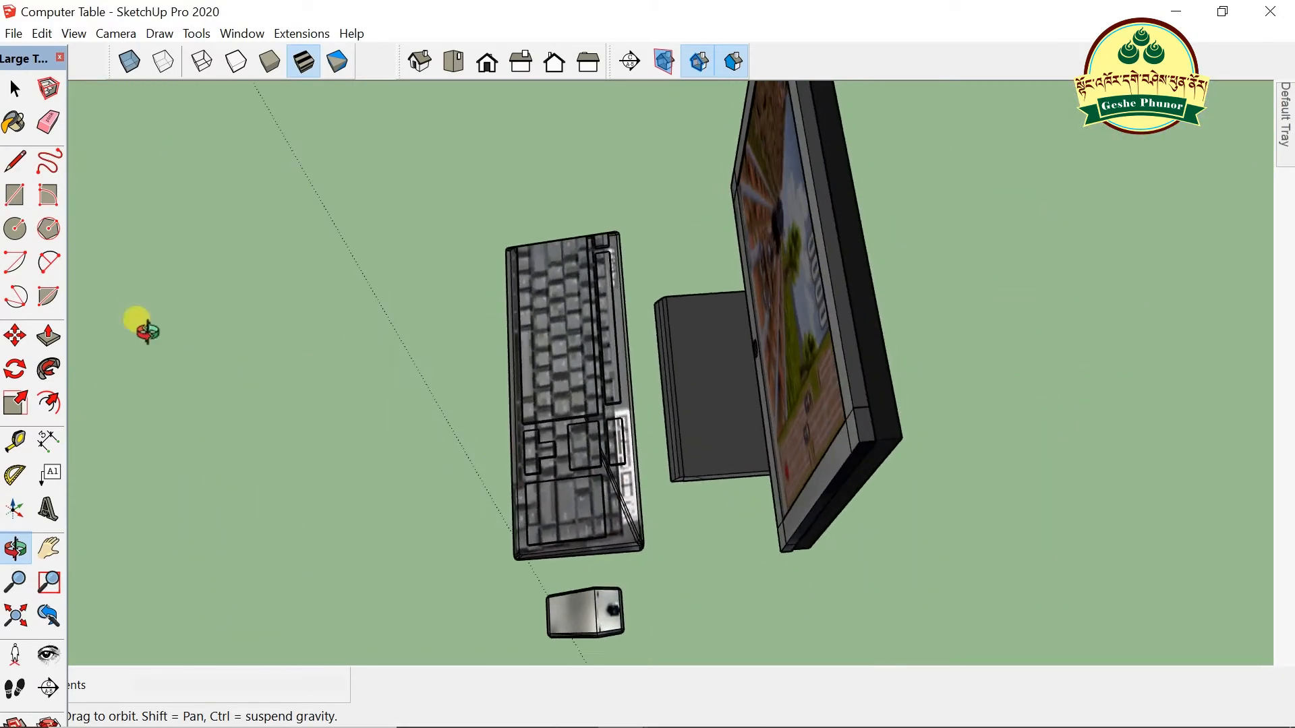
- Select the keyboard and orbit to an eye-level view of the desk
{"action": "left_click", "coordinate": [15, 88]}
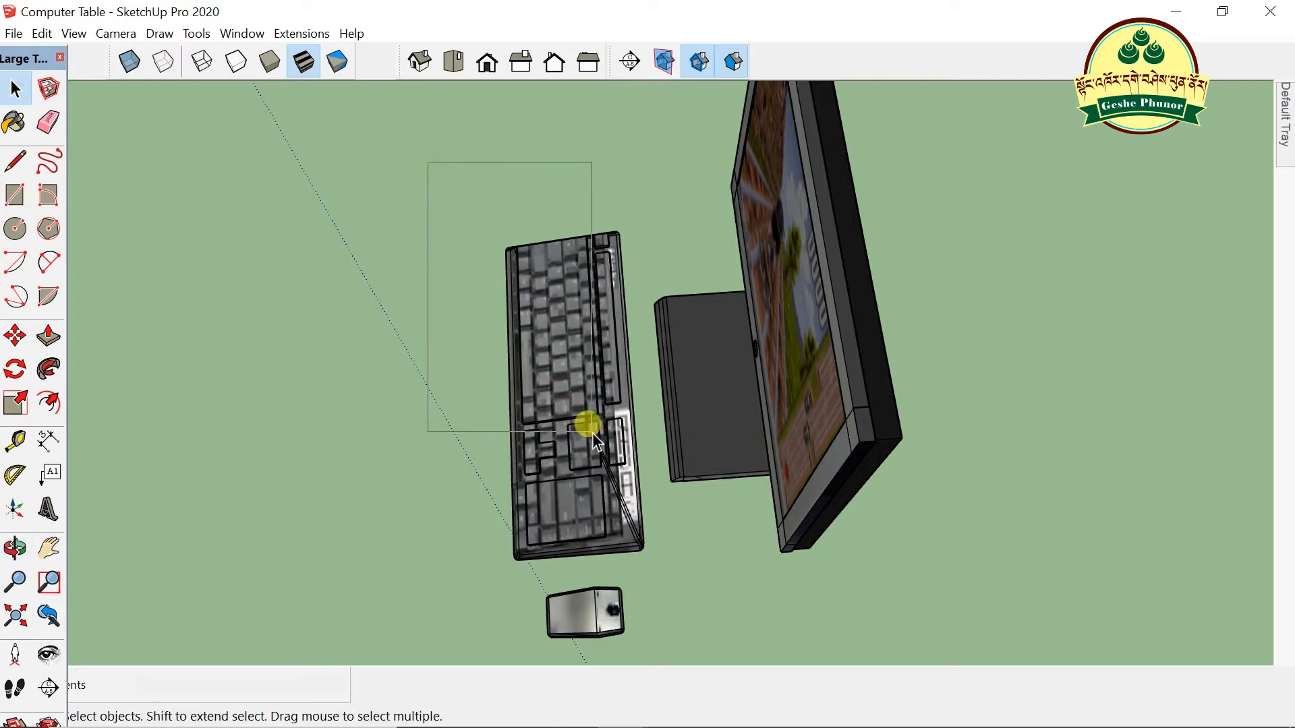
{"action": "left_click_drag", "start_coordinate": [654, 566], "coordinate": [650, 574]}
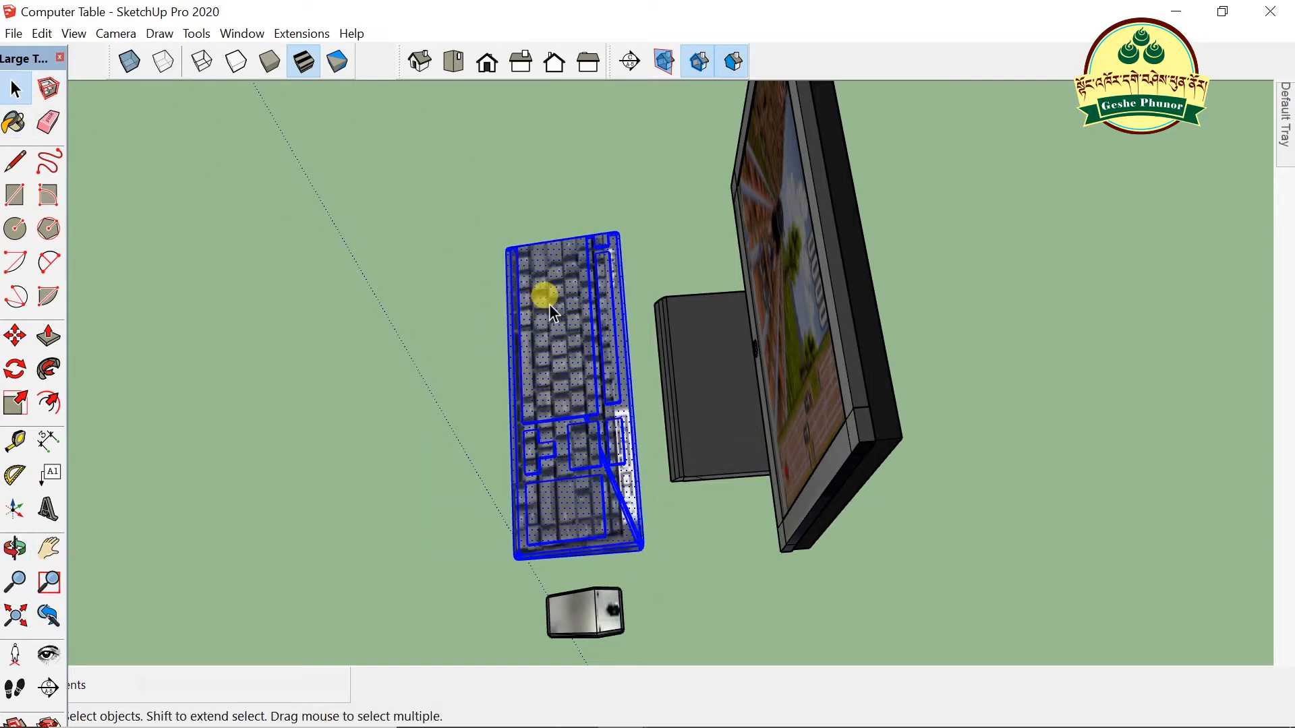
{"action": "right_click", "coordinate": [549, 305]}
{"action": "middle_click_drag", "start_coordinate": [630, 379], "coordinate": [1032, 324]}
{"action": "scroll", "coordinate": [928, 257], "scroll_direction": "down", "scroll_amount": 5}
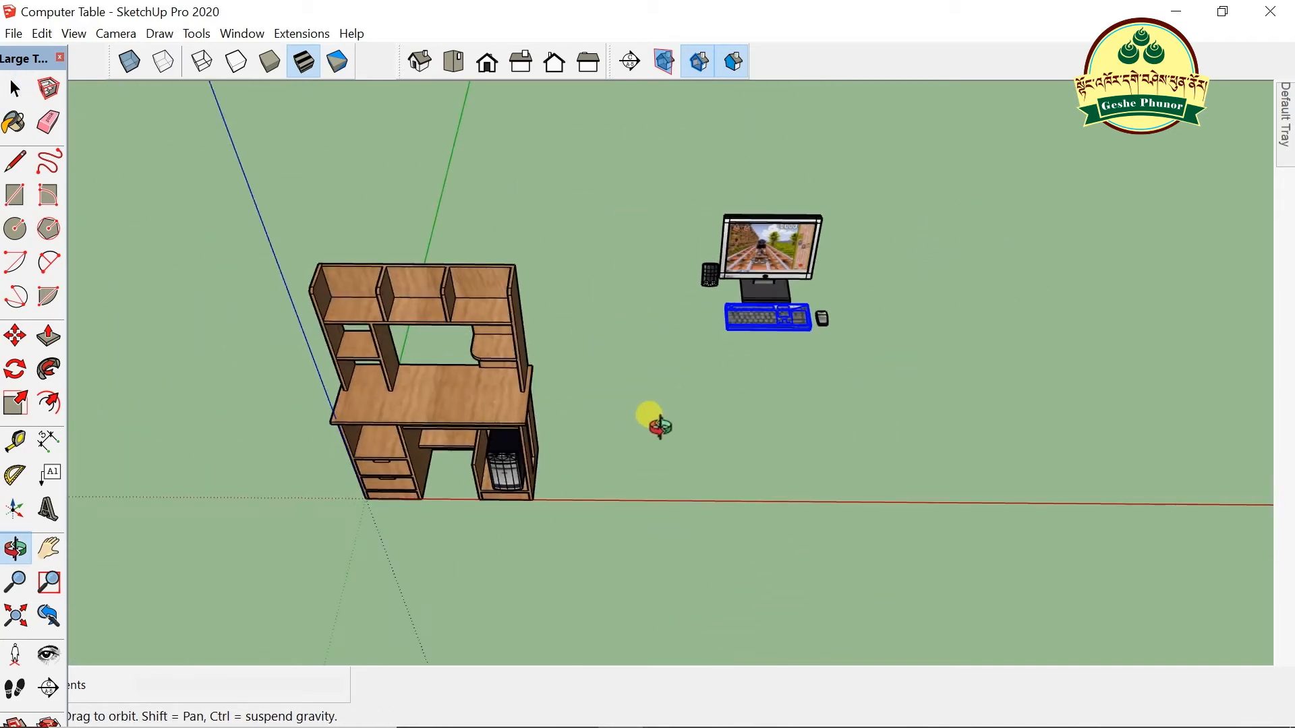
{"action": "middle_click_drag", "start_coordinate": [699, 408], "coordinate": [827, 378]}
{"action": "scroll", "coordinate": [629, 416], "scroll_direction": "up", "scroll_amount": 4}
{"action": "middle_click_drag", "start_coordinate": [629, 416], "coordinate": [636, 298]}
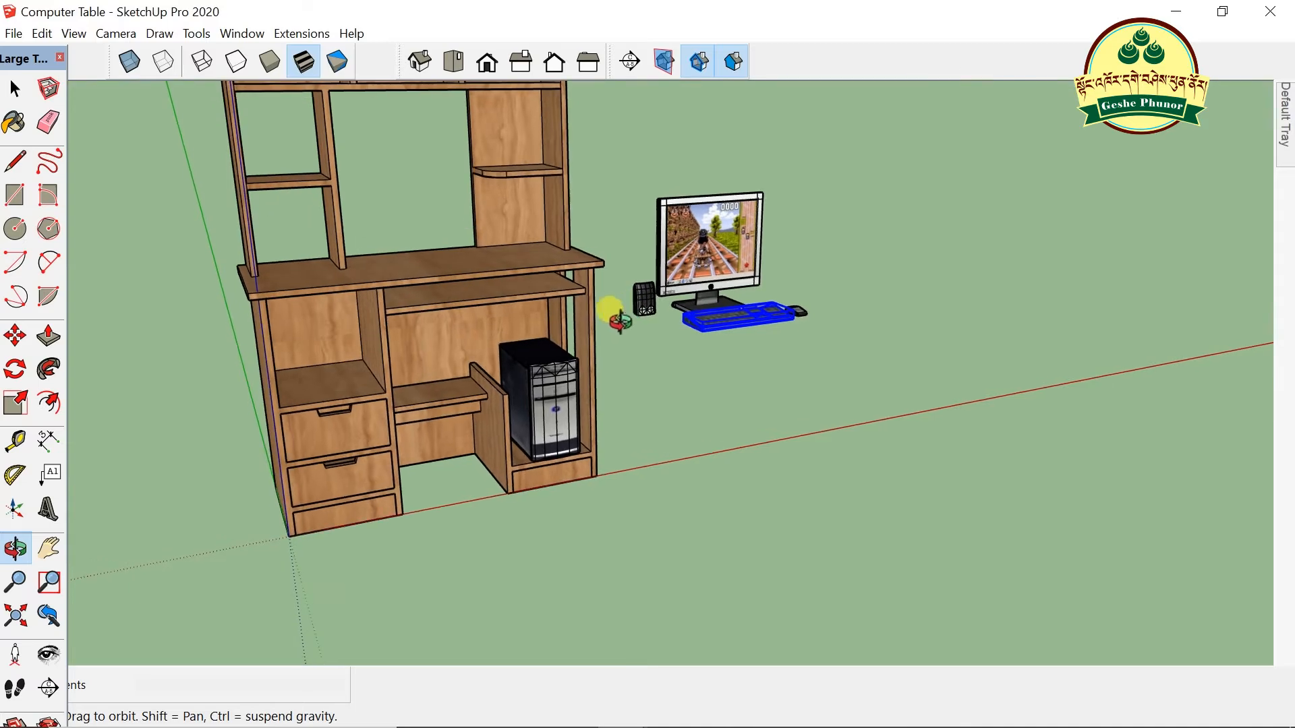
{"action": "scroll", "coordinate": [637, 298], "scroll_direction": "up", "scroll_amount": 3}
{"action": "scroll", "coordinate": [426, 293], "scroll_direction": "up", "scroll_amount": 2}
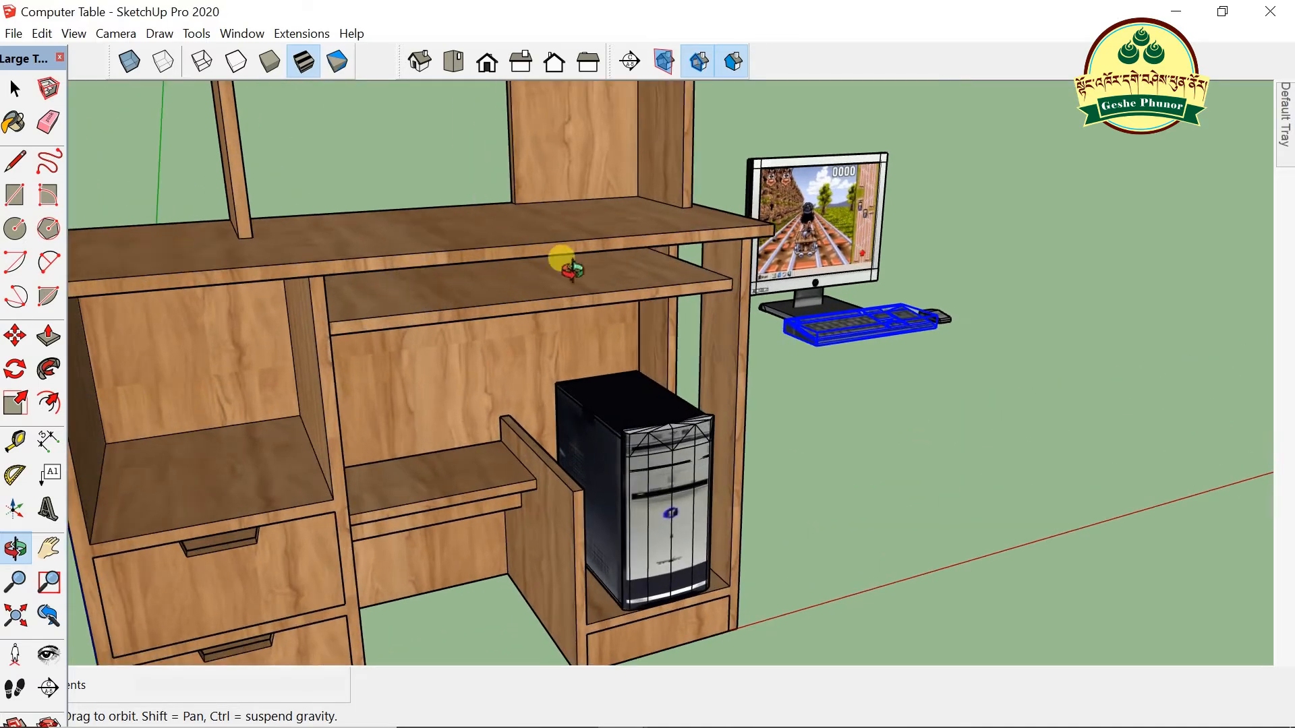
- Move the keyboard onto the desk's pull-out keyboard tray
{"action": "key", "text": "m"}
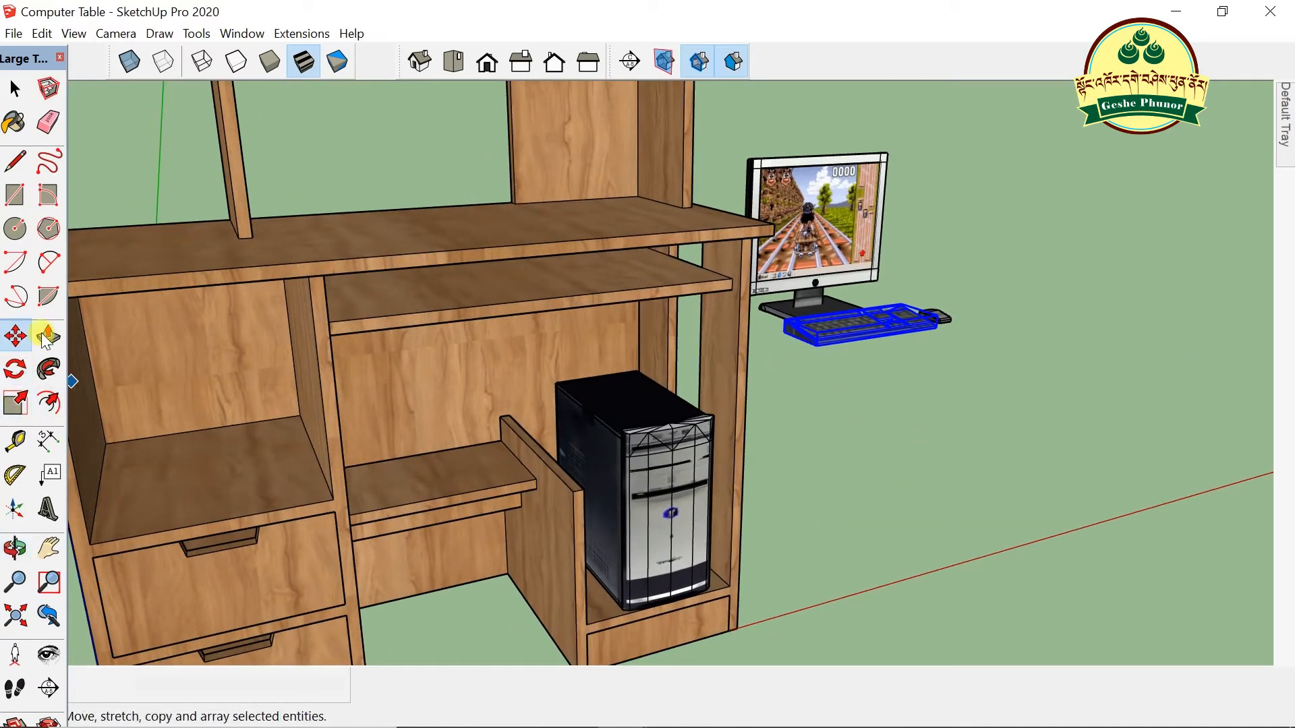
{"action": "left_click", "coordinate": [816, 347]}
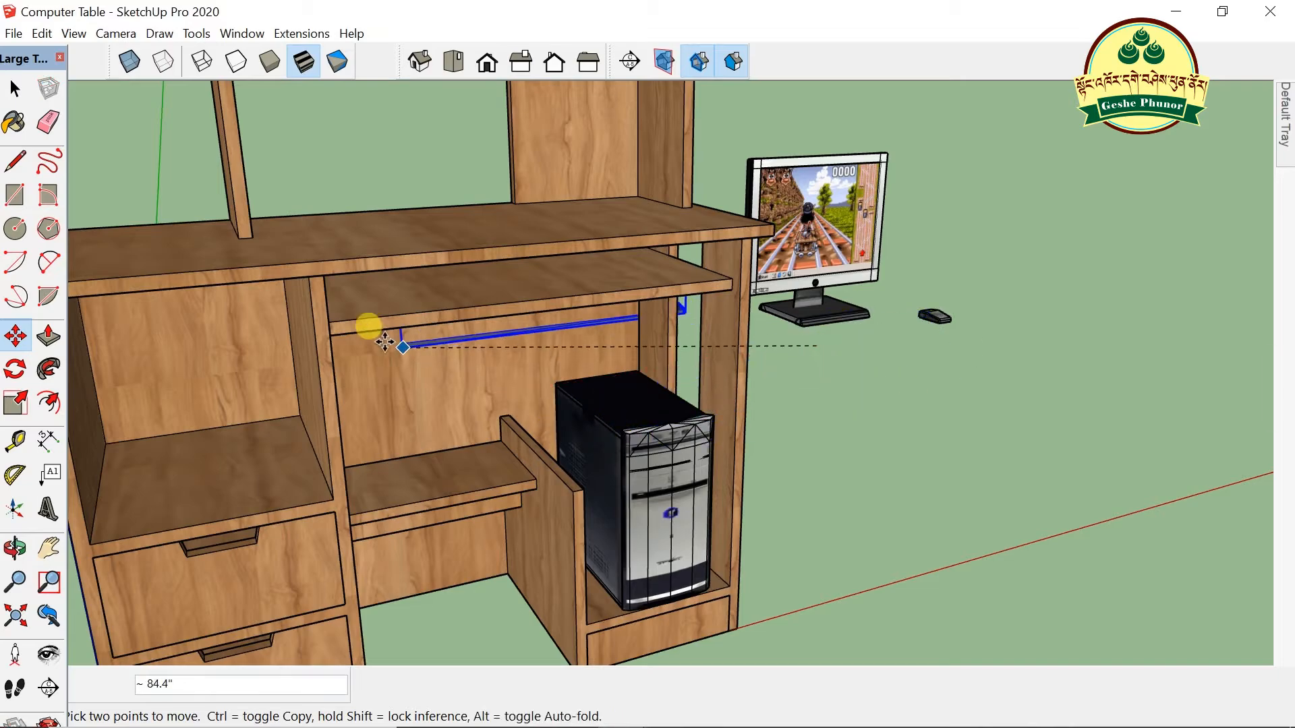
{"action": "left_click", "coordinate": [324, 301]}
{"action": "middle_click_drag", "start_coordinate": [323, 300], "coordinate": [745, 318]}
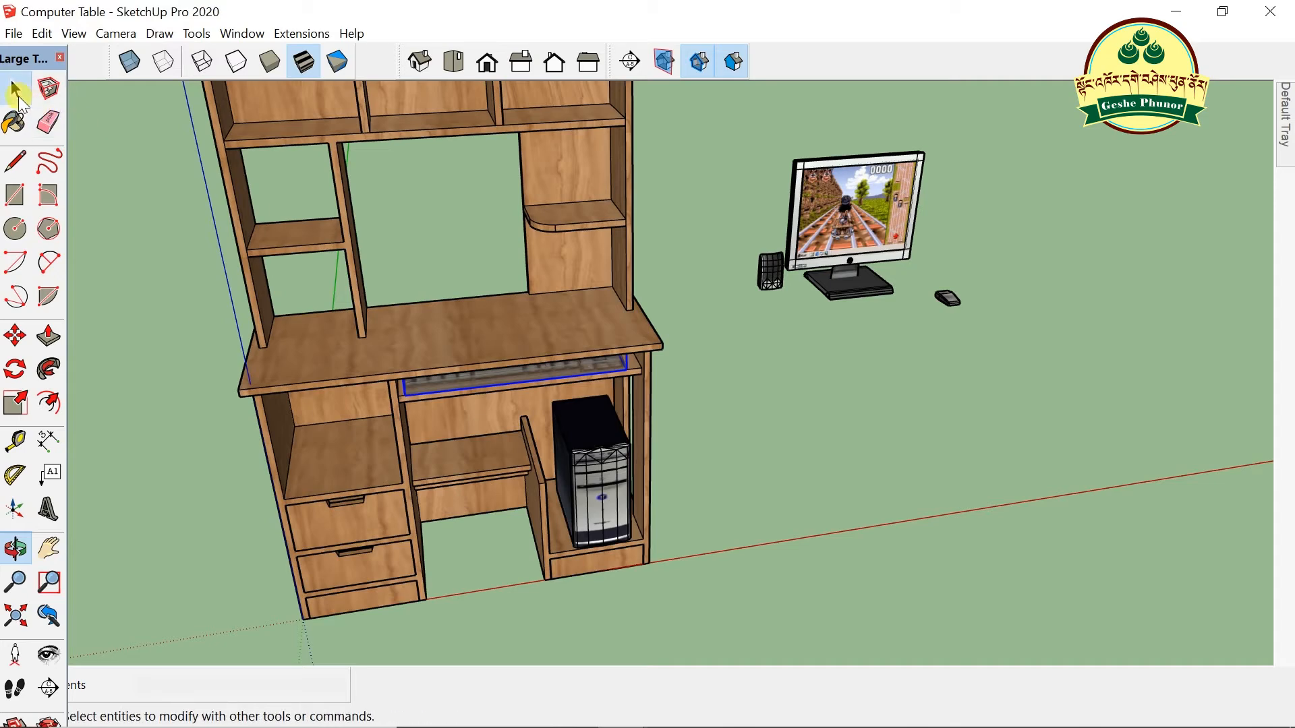
{"action": "left_click", "coordinate": [16, 93]}
{"action": "left_click", "coordinate": [831, 437]}
{"action": "scroll", "coordinate": [496, 378], "scroll_direction": "up", "scroll_amount": 2}
{"action": "scroll", "coordinate": [495, 378], "scroll_direction": "up", "scroll_amount": 4}
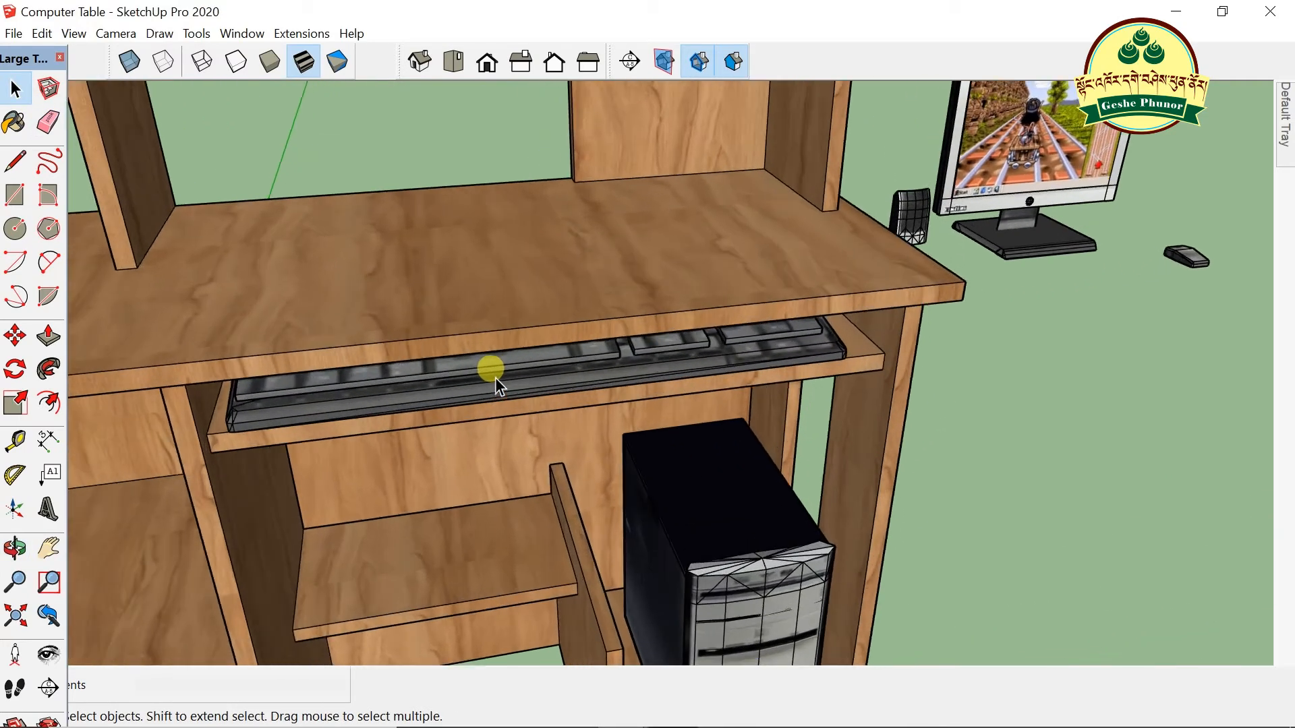
- Nudge the keyboard's position on the tray and orbit to check it
{"action": "key", "text": "m"}
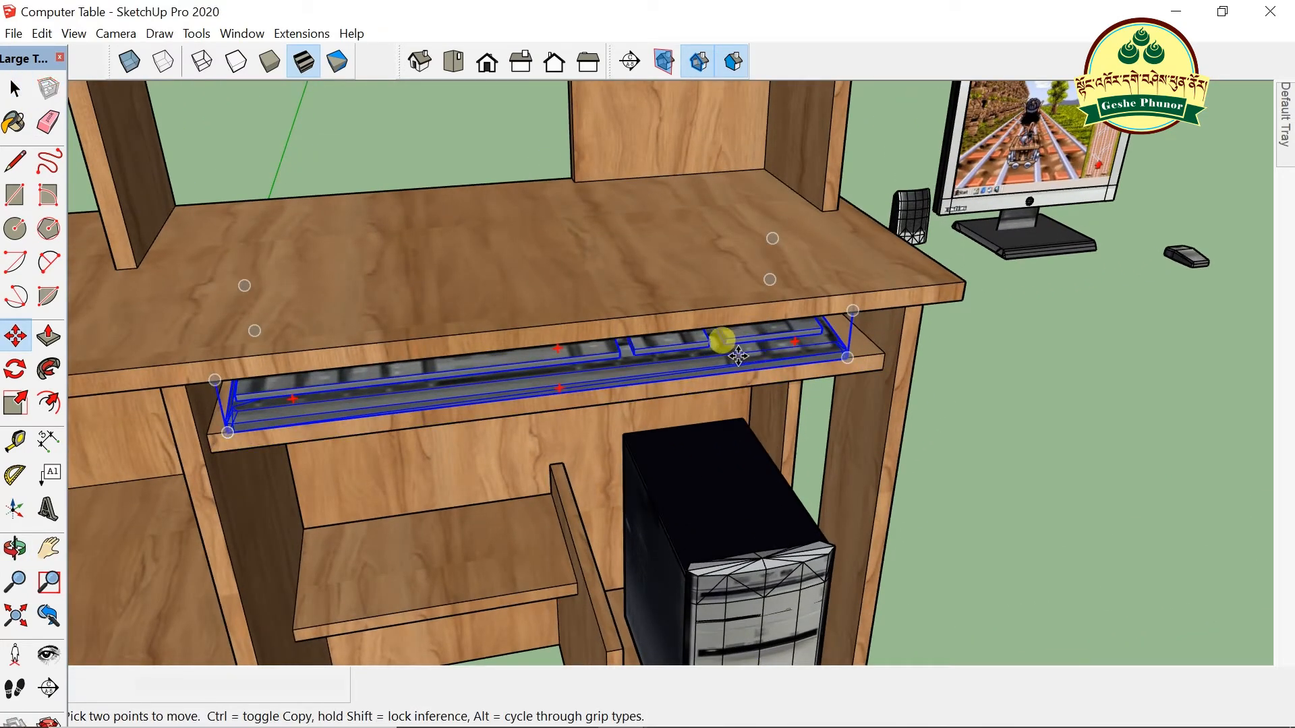
{"action": "left_click", "coordinate": [740, 357]}
{"action": "left_click", "coordinate": [741, 360]}
{"action": "scroll", "coordinate": [729, 364], "scroll_direction": "down", "scroll_amount": 2}
{"action": "scroll", "coordinate": [729, 365], "scroll_direction": "down", "scroll_amount": 3}
{"action": "scroll", "coordinate": [973, 318], "scroll_direction": "down", "scroll_amount": 1}
{"action": "middle_click_drag", "start_coordinate": [973, 318], "coordinate": [979, 288]}
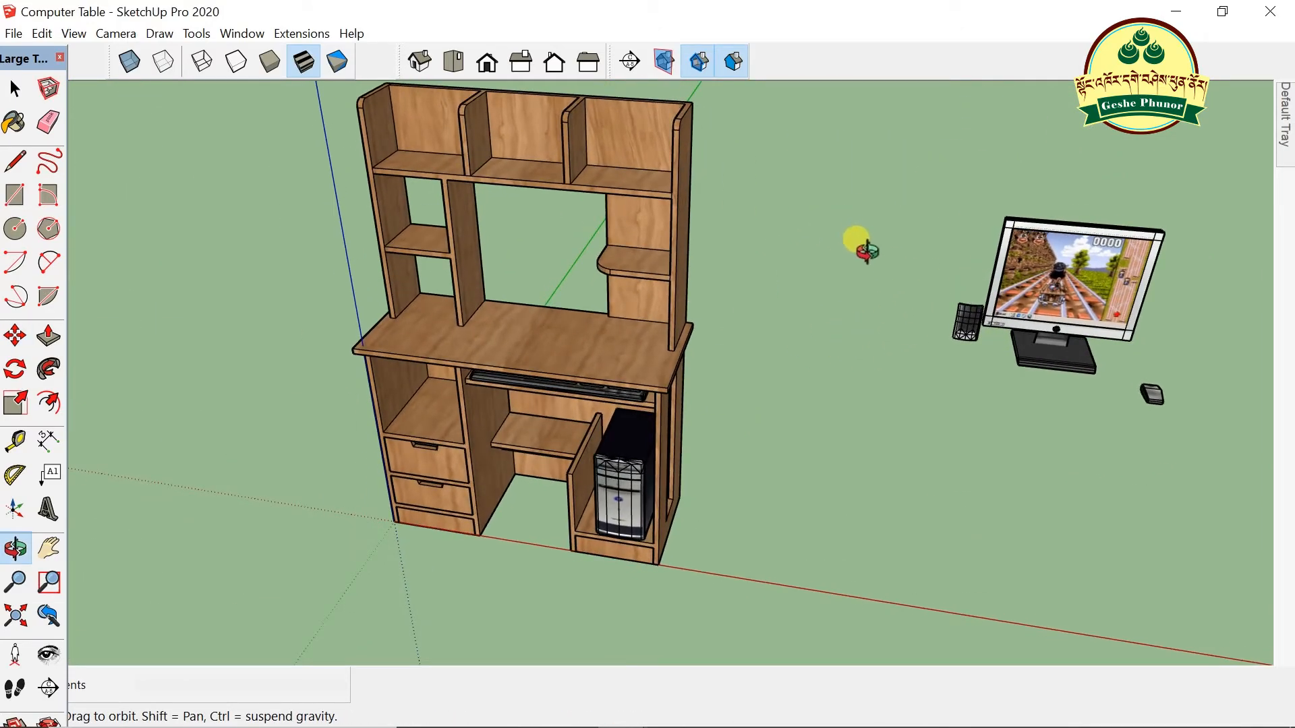
{"action": "scroll", "coordinate": [604, 392], "scroll_direction": "down", "scroll_amount": 3}
- Move the keyboard by its corner so it sits snugly deeper in the pull-out tray
{"action": "left_click_drag", "start_coordinate": [936, 336], "coordinate": [935, 264]}
{"action": "scroll", "coordinate": [980, 305], "scroll_direction": "up", "scroll_amount": 3}
{"action": "left_click_drag", "start_coordinate": [991, 316], "coordinate": [1008, 410]}
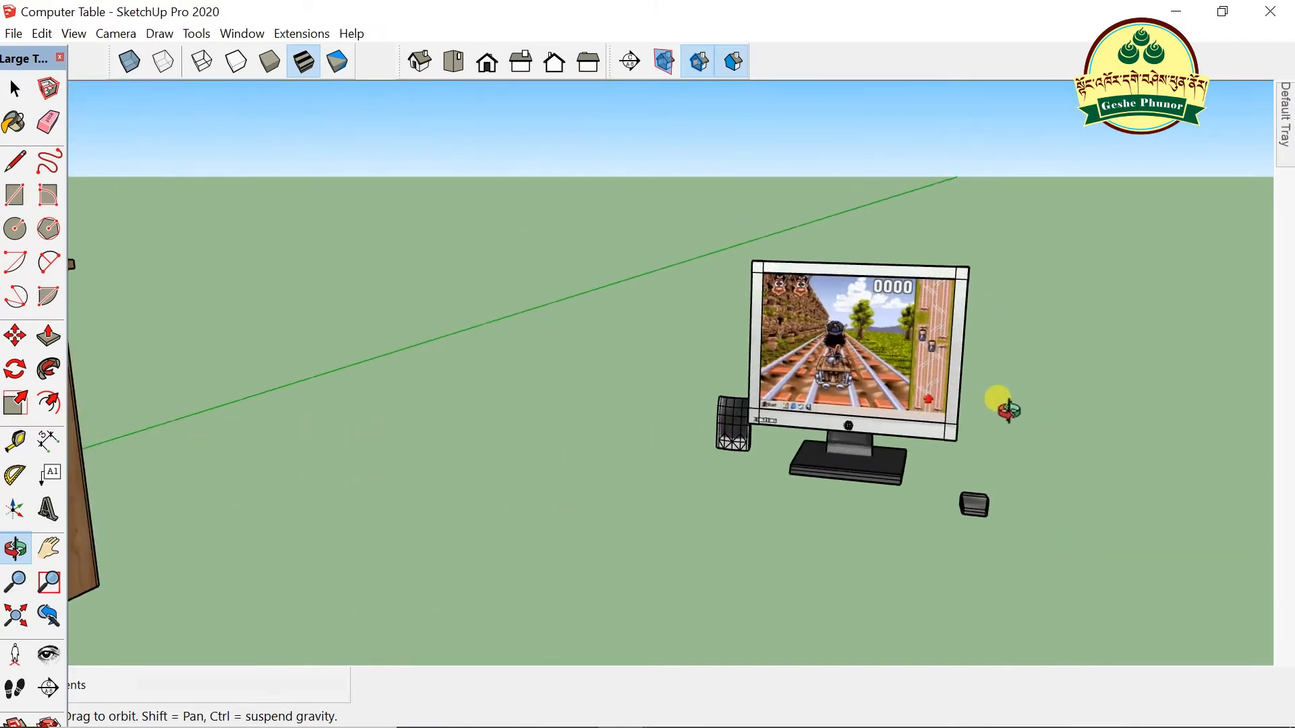
{"action": "left_click_drag", "start_coordinate": [901, 422], "coordinate": [927, 349]}
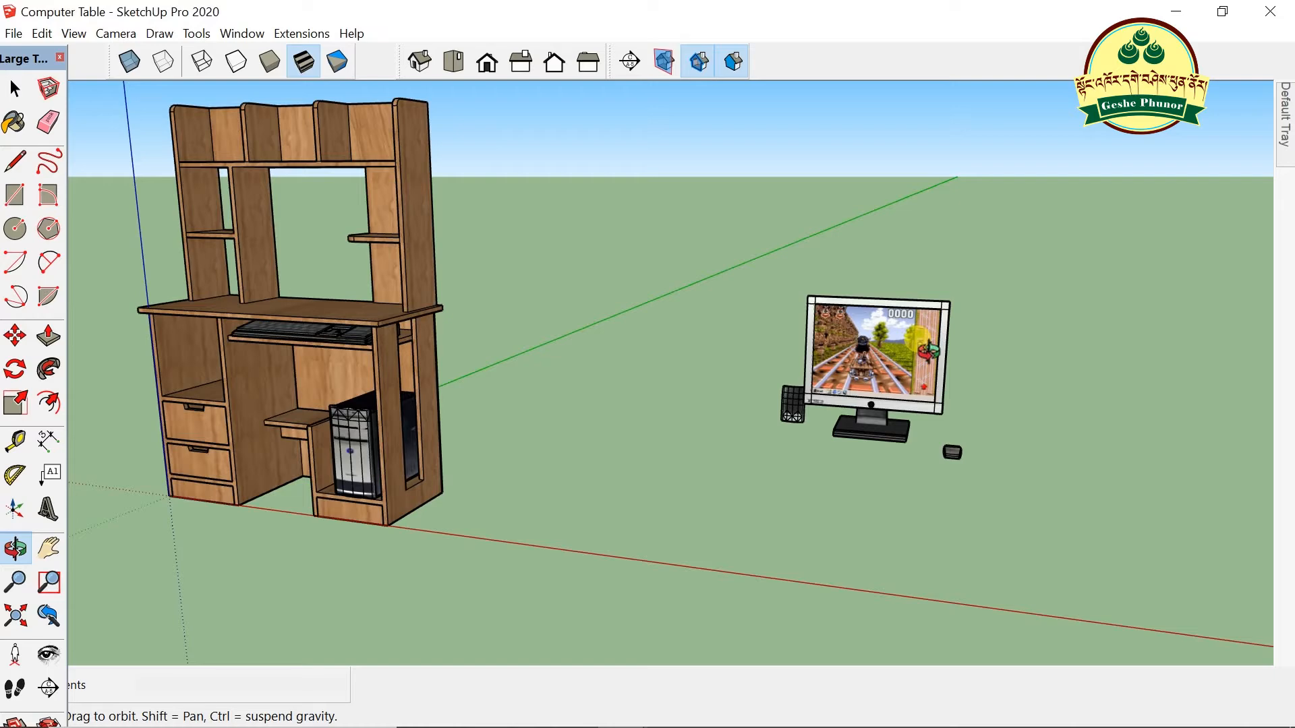
{"action": "left_click_drag", "start_coordinate": [298, 319], "coordinate": [634, 351]}
{"action": "scroll", "coordinate": [648, 396], "scroll_direction": "up", "scroll_amount": 5}
{"action": "left_click_drag", "start_coordinate": [654, 405], "coordinate": [515, 448]}
{"action": "key", "text": "m"}
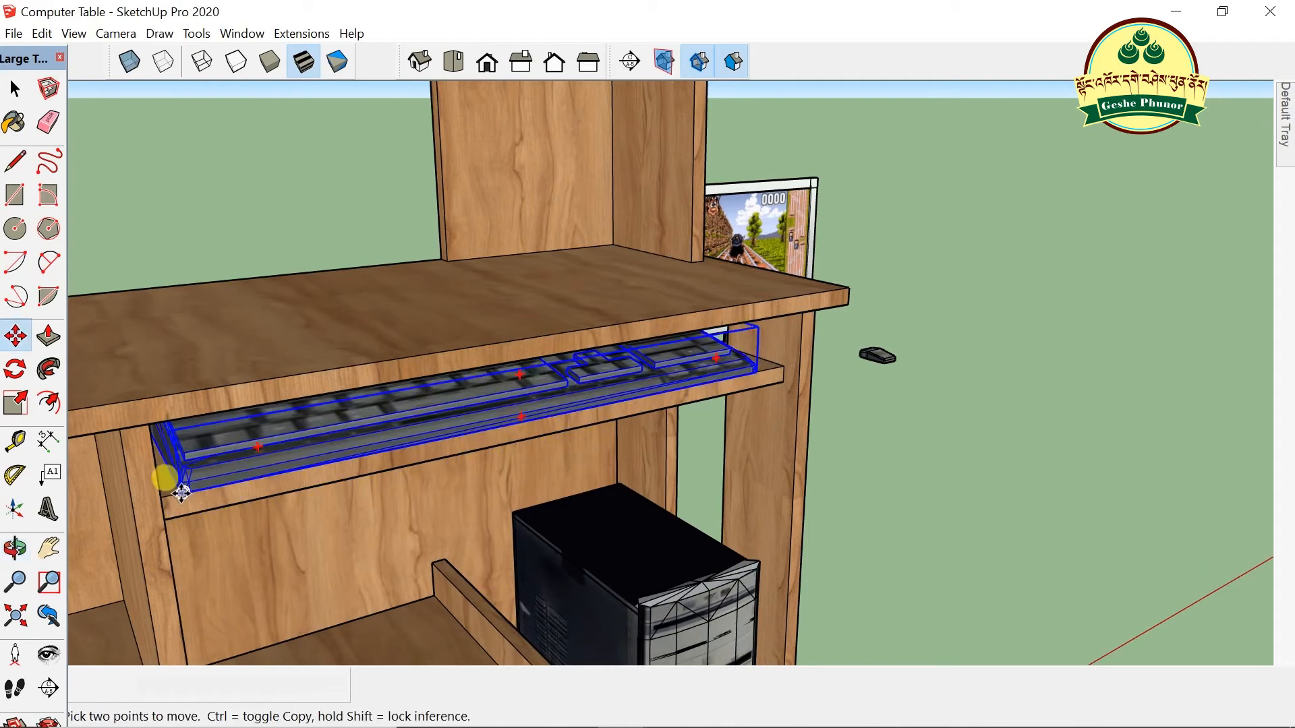
{"action": "left_click", "coordinate": [162, 499]}
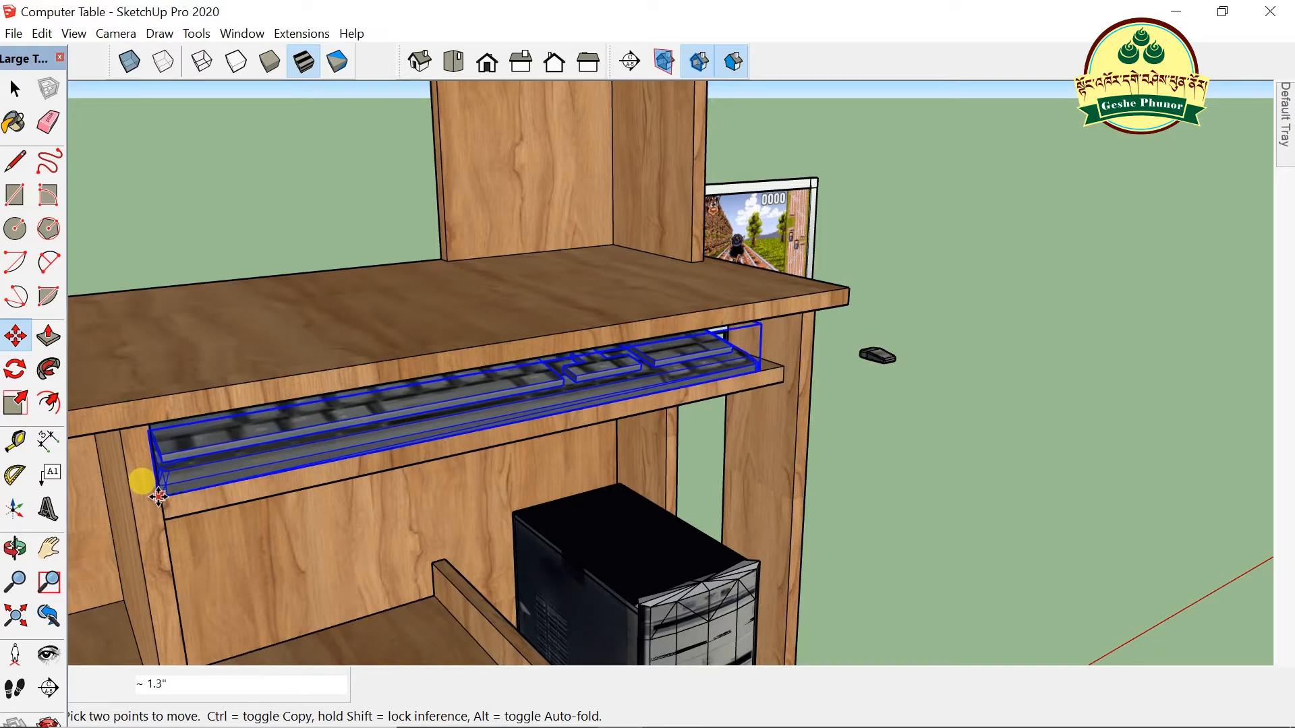
{"action": "left_click", "coordinate": [160, 496]}
- Orbit around the desk to bring the monitor and speaker into view
{"action": "scroll", "coordinate": [782, 317], "scroll_direction": "up", "scroll_amount": 1}
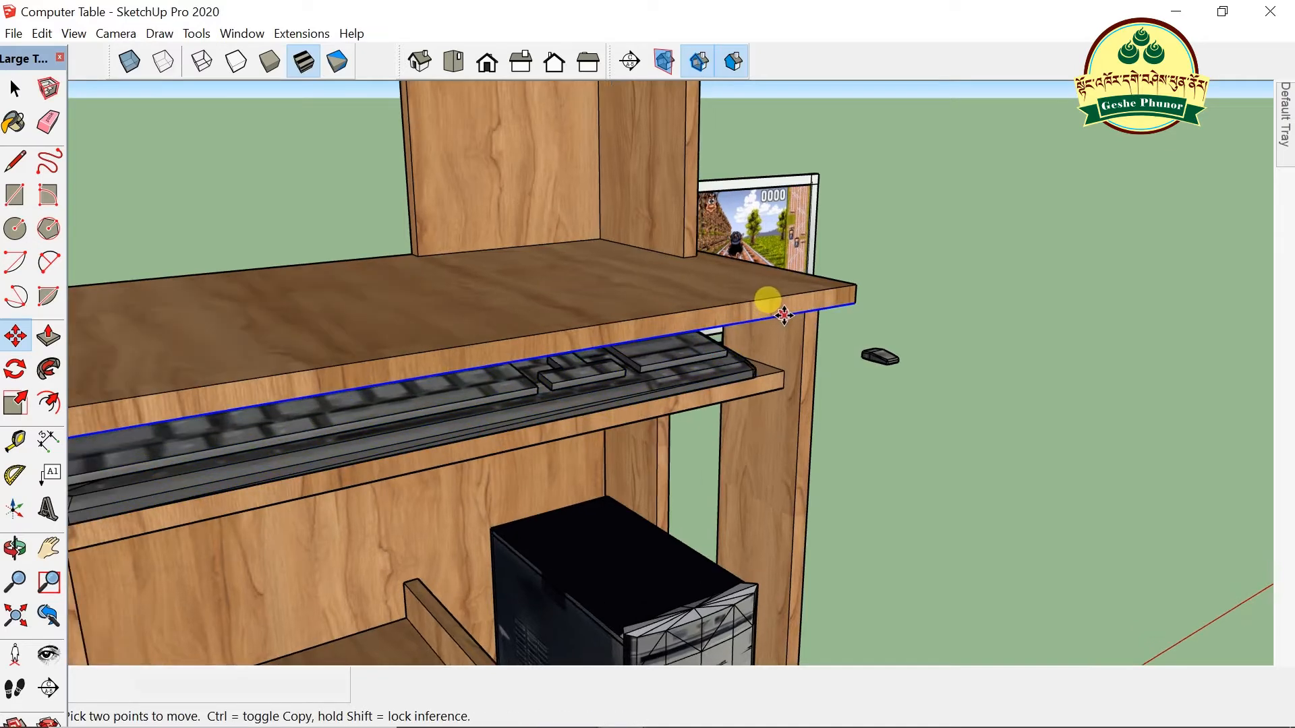
{"action": "scroll", "coordinate": [783, 315], "scroll_direction": "down", "scroll_amount": 2}
{"action": "middle_click_drag", "start_coordinate": [904, 305], "coordinate": [1147, 317]}
{"action": "middle_click_drag", "start_coordinate": [1201, 175], "coordinate": [894, 272]}
{"action": "left_click_drag", "start_coordinate": [894, 272], "coordinate": [904, 237]}
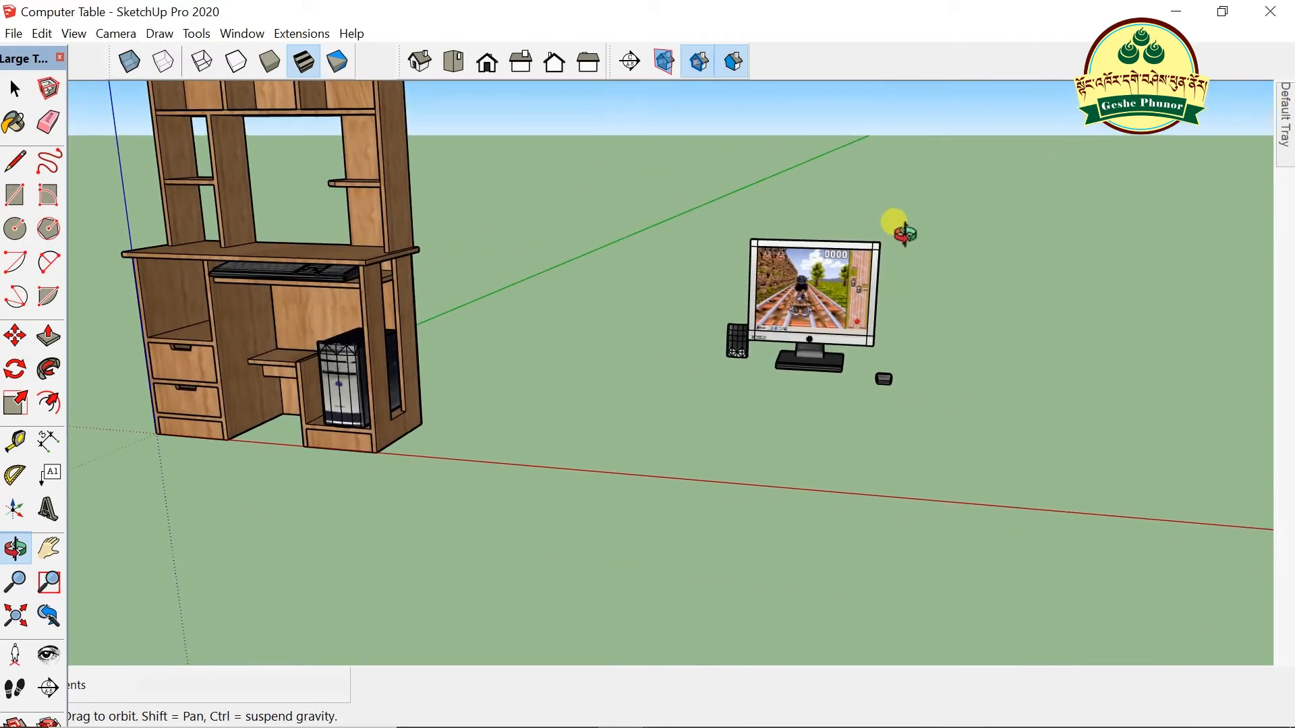
{"action": "scroll", "coordinate": [878, 241], "scroll_direction": "up", "scroll_amount": 3}
{"action": "mouse_move", "coordinate": [882, 322]}
{"action": "left_mouse_down"}
{"action": "mouse_move", "coordinate": [750, 328]}
{"action": "mouse_move", "coordinate": [1104, 266]}
{"action": "mouse_move", "coordinate": [859, 321]}
{"action": "left_mouse_up"}
- Make the speaker into its own group
{"action": "left_click", "coordinate": [14, 87]}
{"action": "scroll", "coordinate": [491, 445], "scroll_direction": "up", "scroll_amount": 4}
{"action": "scroll", "coordinate": [532, 432], "scroll_direction": "up", "scroll_amount": 1}
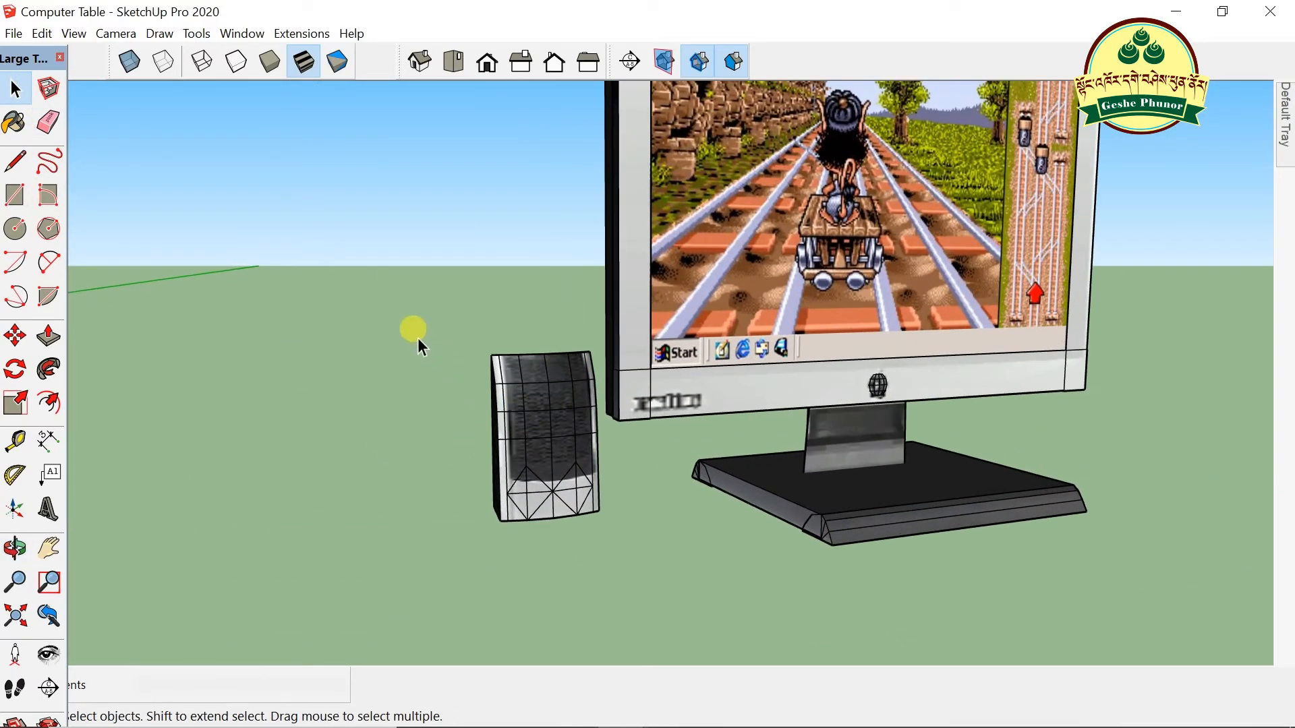
{"action": "left_click_drag", "start_coordinate": [601, 558], "coordinate": [602, 564]}
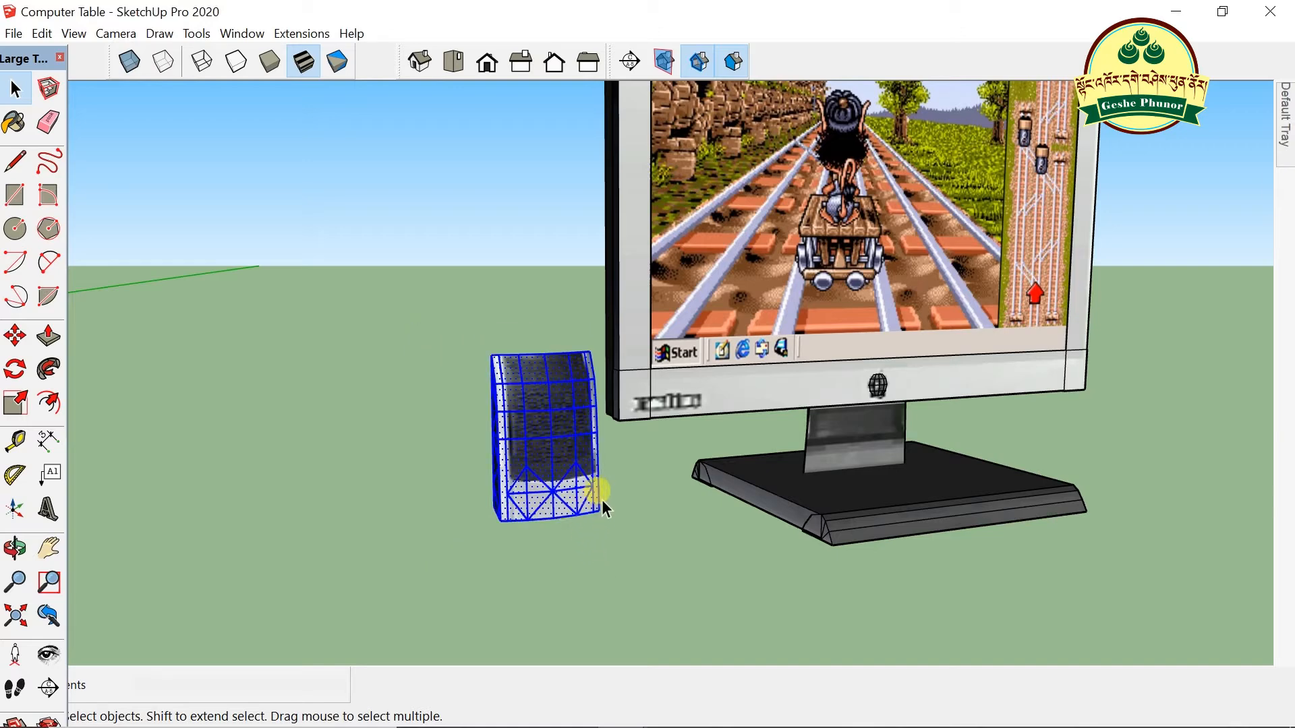
{"action": "right_click", "coordinate": [545, 406]}
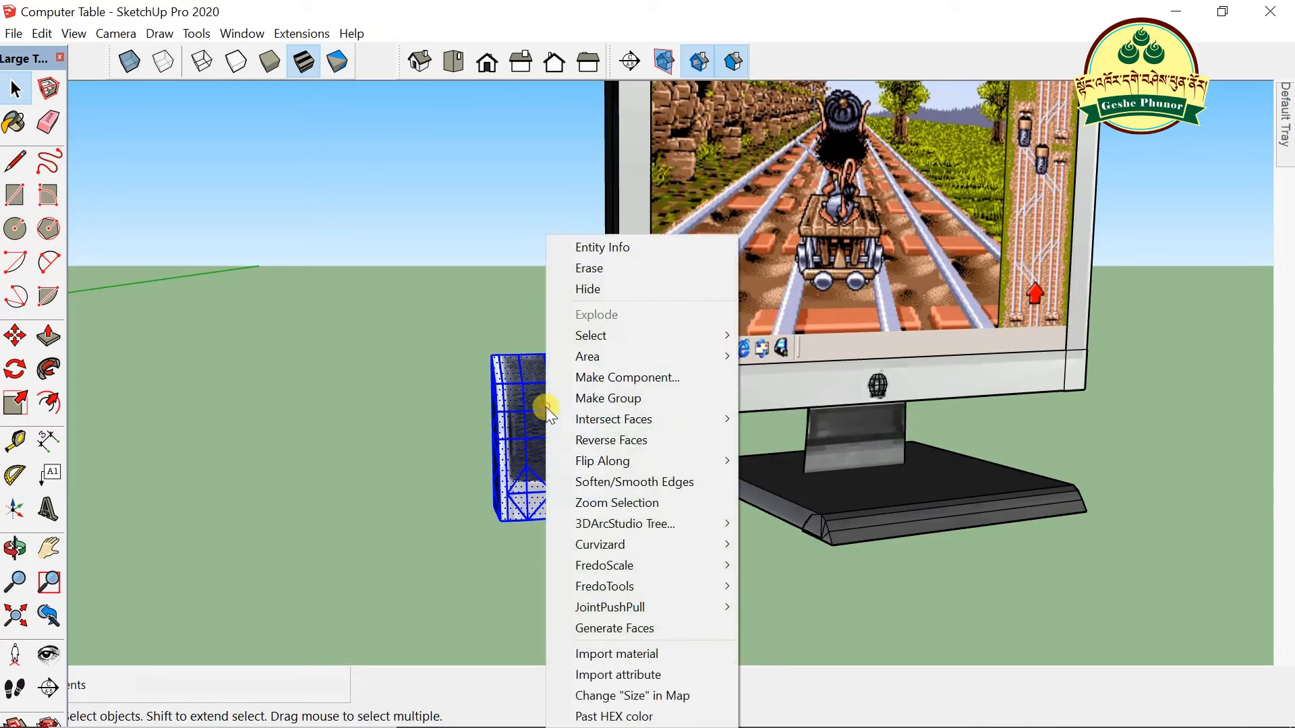
{"action": "left_click", "coordinate": [597, 399]}
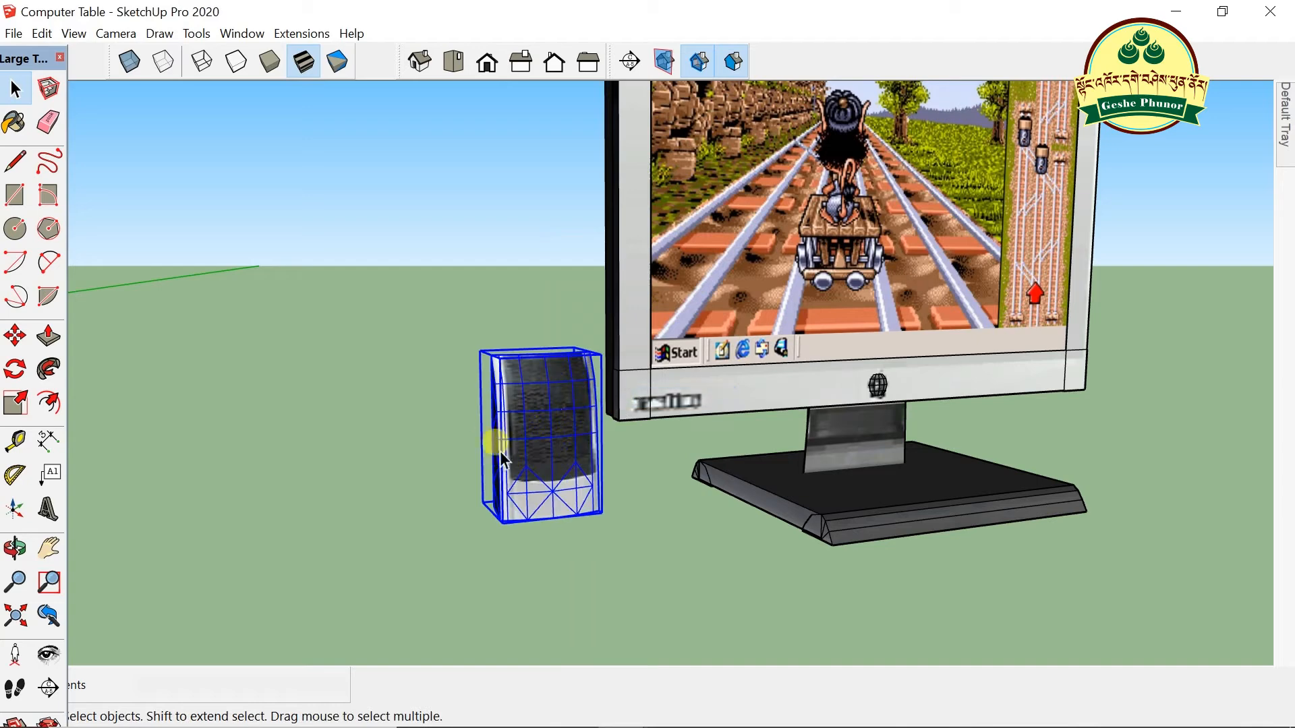
{"action": "key", "text": "m"}
{"action": "left_click", "coordinate": [497, 518]}
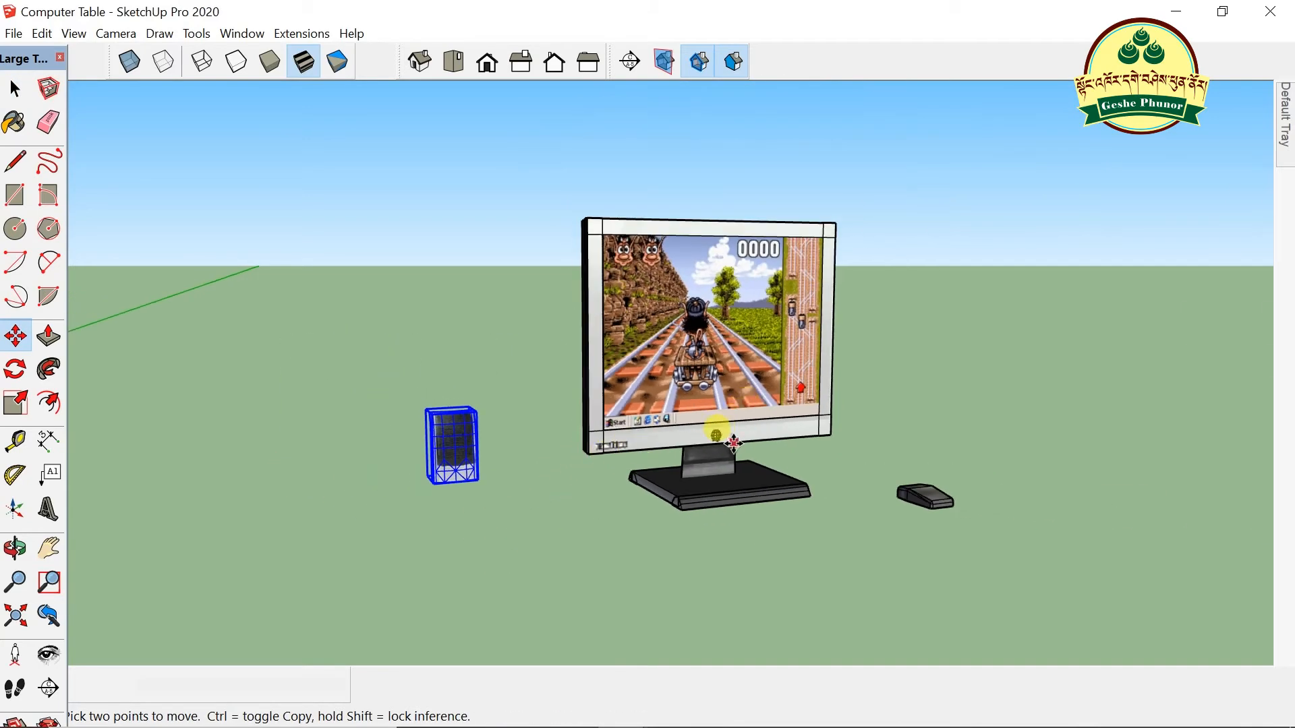
- Select the monitor with its stand and make it a group
{"action": "key", "text": "o"}
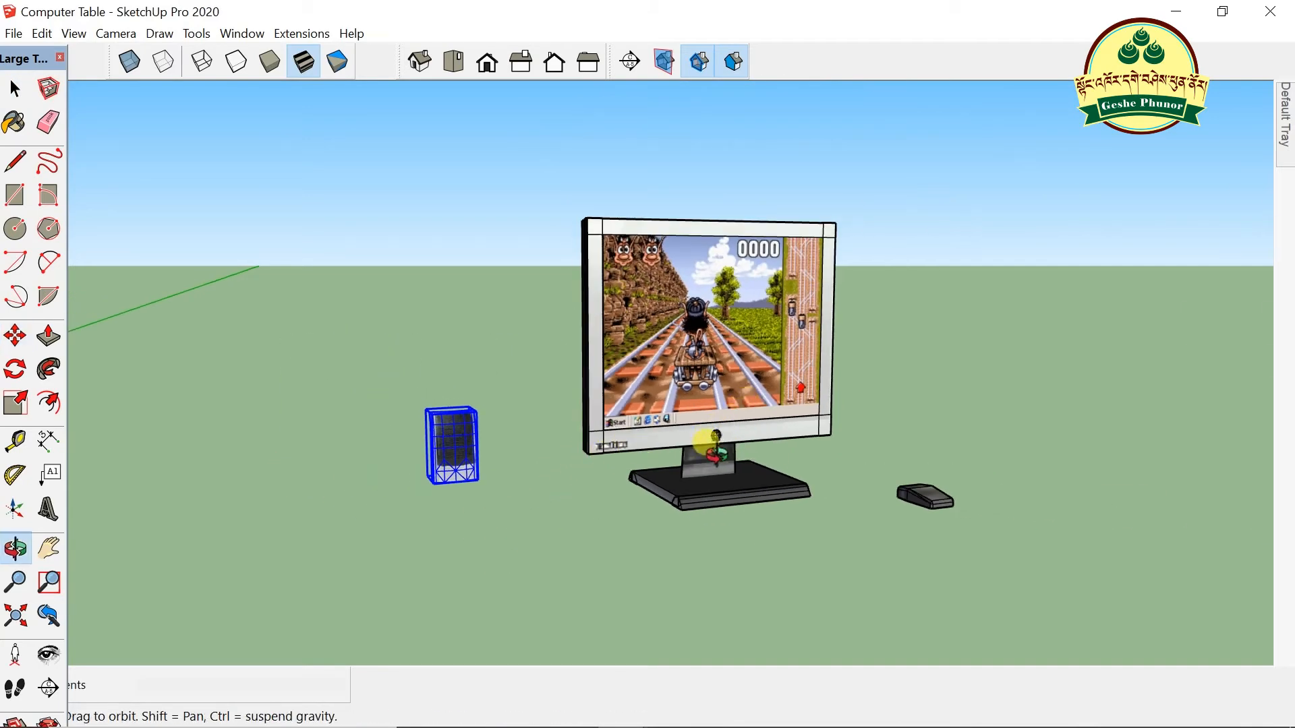
{"action": "left_click_drag", "start_coordinate": [715, 445], "coordinate": [575, 497]}
{"action": "left_click", "coordinate": [15, 89]}
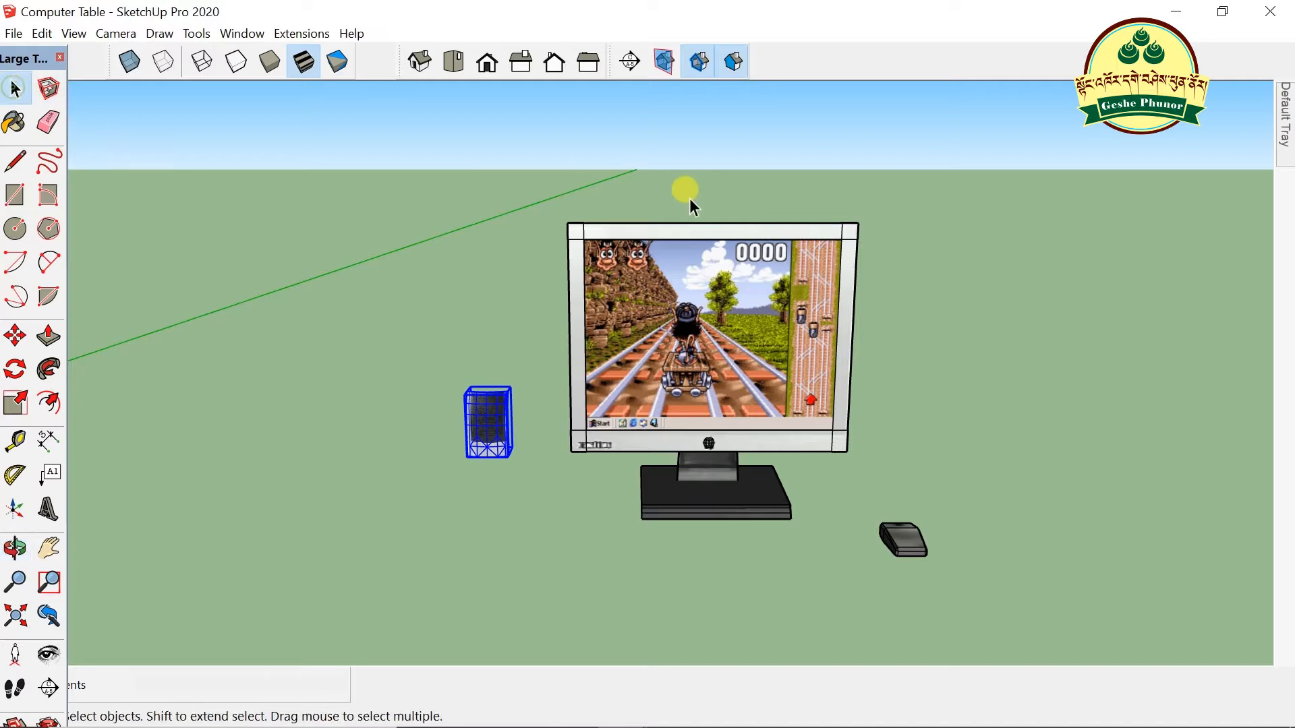
{"action": "mouse_move", "coordinate": [876, 487]}
{"action": "left_mouse_down"}
{"action": "mouse_move", "coordinate": [874, 556]}
{"action": "mouse_move", "coordinate": [859, 530]}
{"action": "left_mouse_up"}
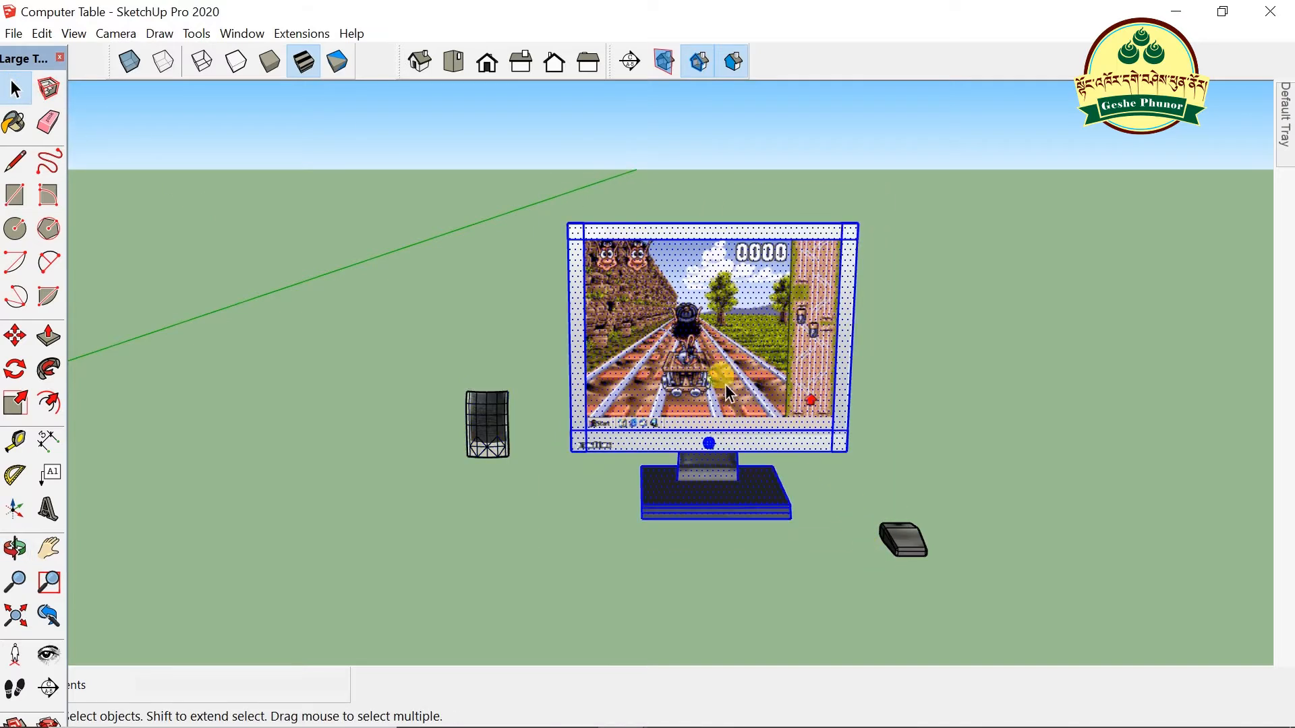
{"action": "right_click", "coordinate": [689, 346]}
{"action": "left_click", "coordinate": [777, 381]}
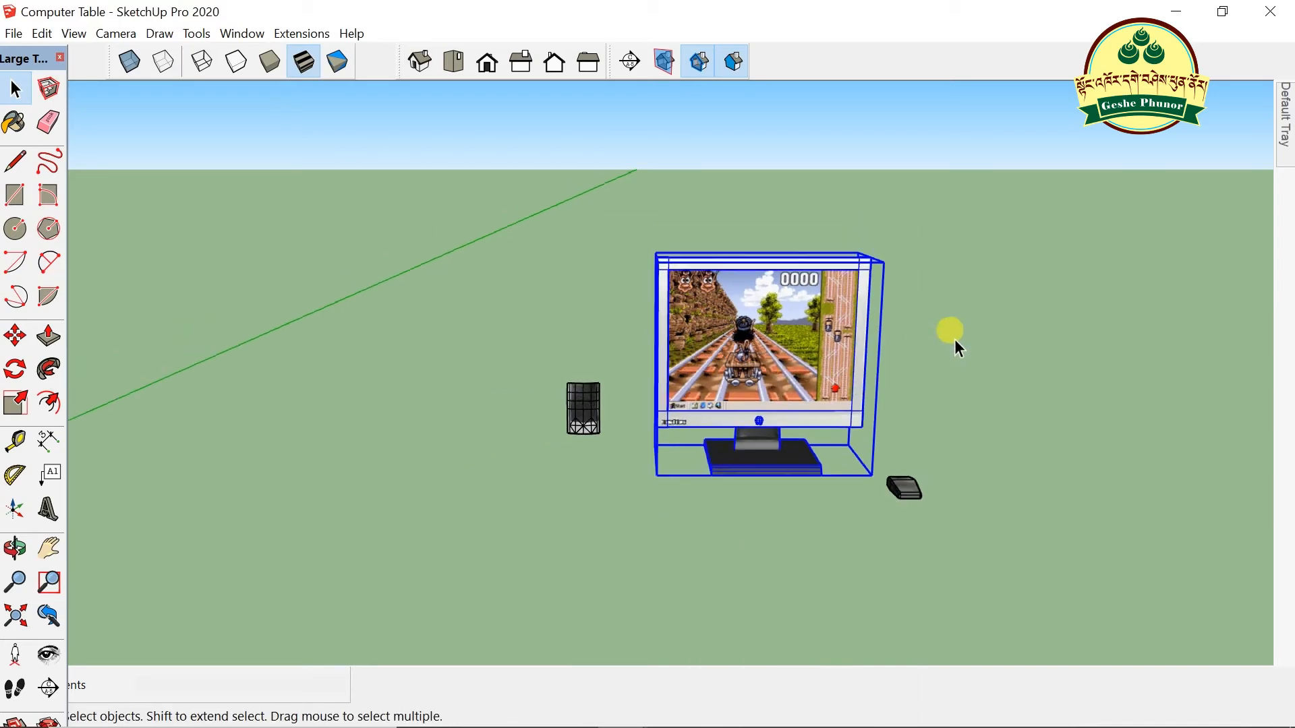
- Move the monitor group by its corner onto the desktop in front of the hutch
{"action": "scroll", "coordinate": [984, 327], "scroll_direction": "down", "scroll_amount": 3}
{"action": "key", "text": "m"}
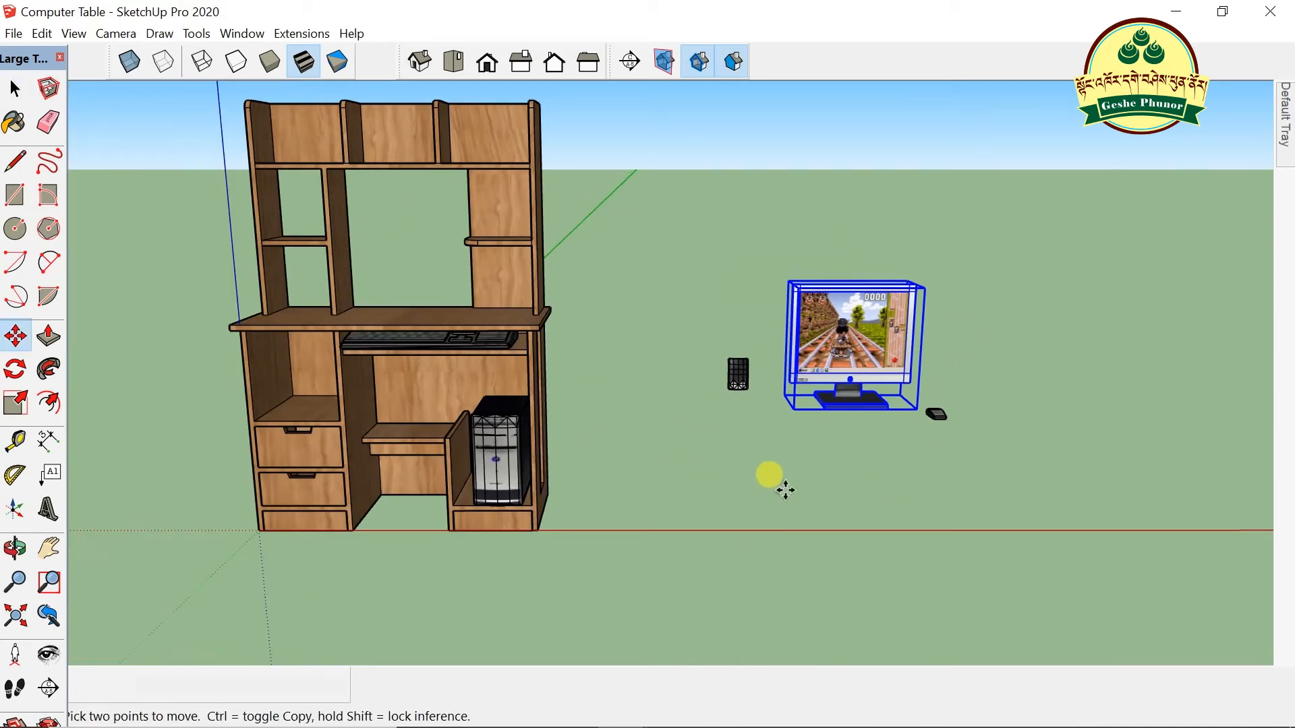
{"action": "left_click", "coordinate": [796, 409]}
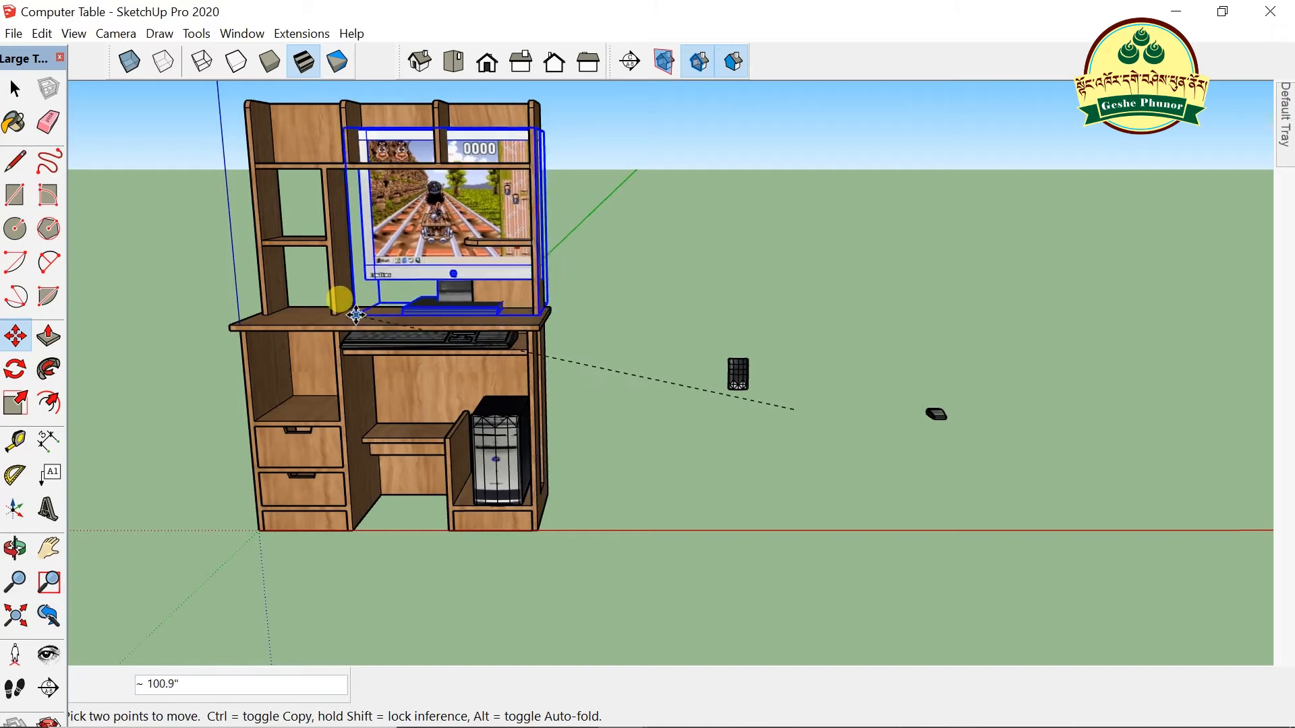
{"action": "left_click", "coordinate": [350, 321]}
{"action": "scroll", "coordinate": [629, 341], "scroll_direction": "down", "scroll_amount": 3}
{"action": "middle_click_drag", "start_coordinate": [464, 389], "coordinate": [699, 317]}
{"action": "scroll", "coordinate": [638, 290], "scroll_direction": "up", "scroll_amount": 4}
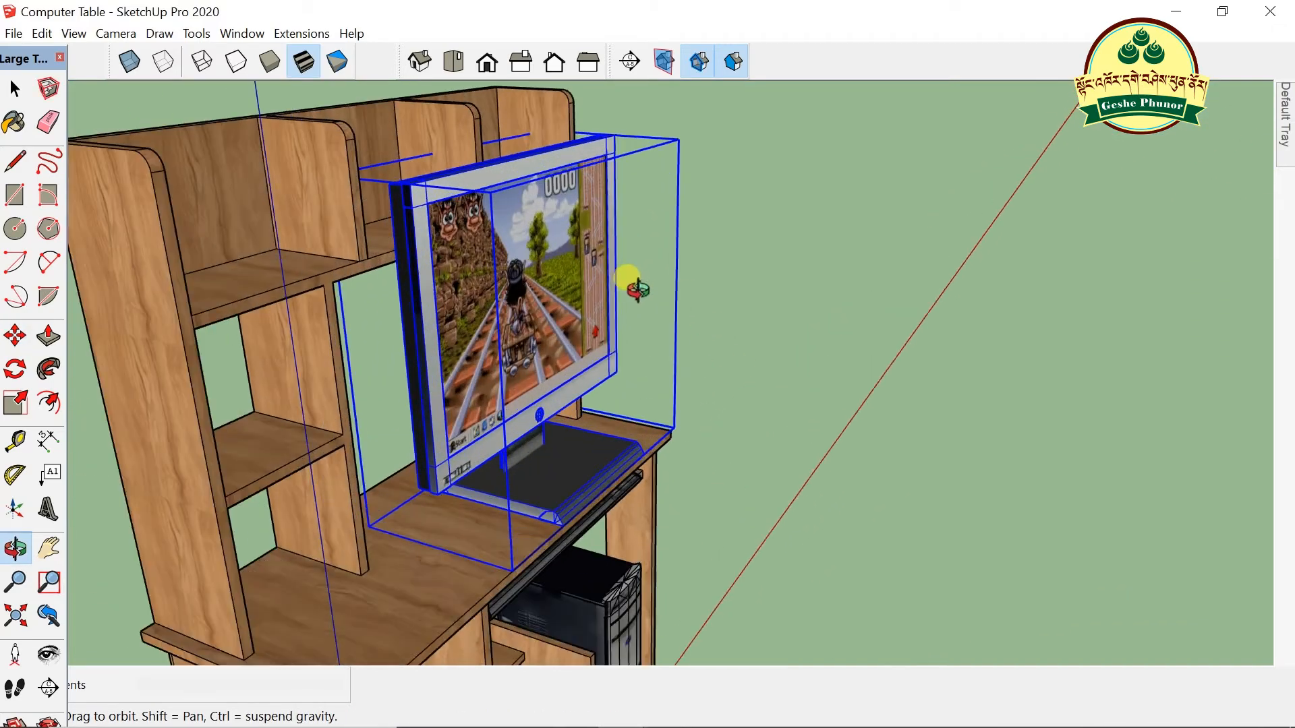
{"action": "left_click_drag", "start_coordinate": [650, 334], "coordinate": [456, 416]}
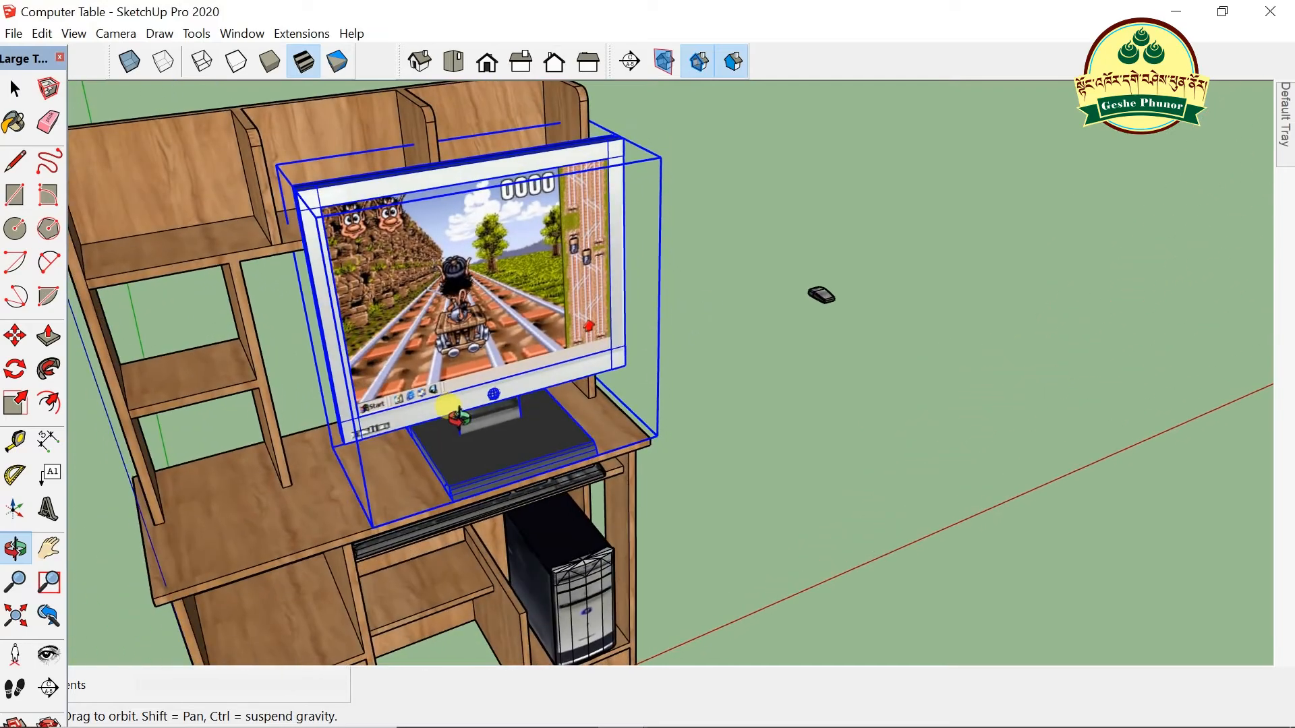
- Shrink the monitor uniformly and shift it slightly left on the desk
{"action": "left_click", "coordinate": [14, 402]}
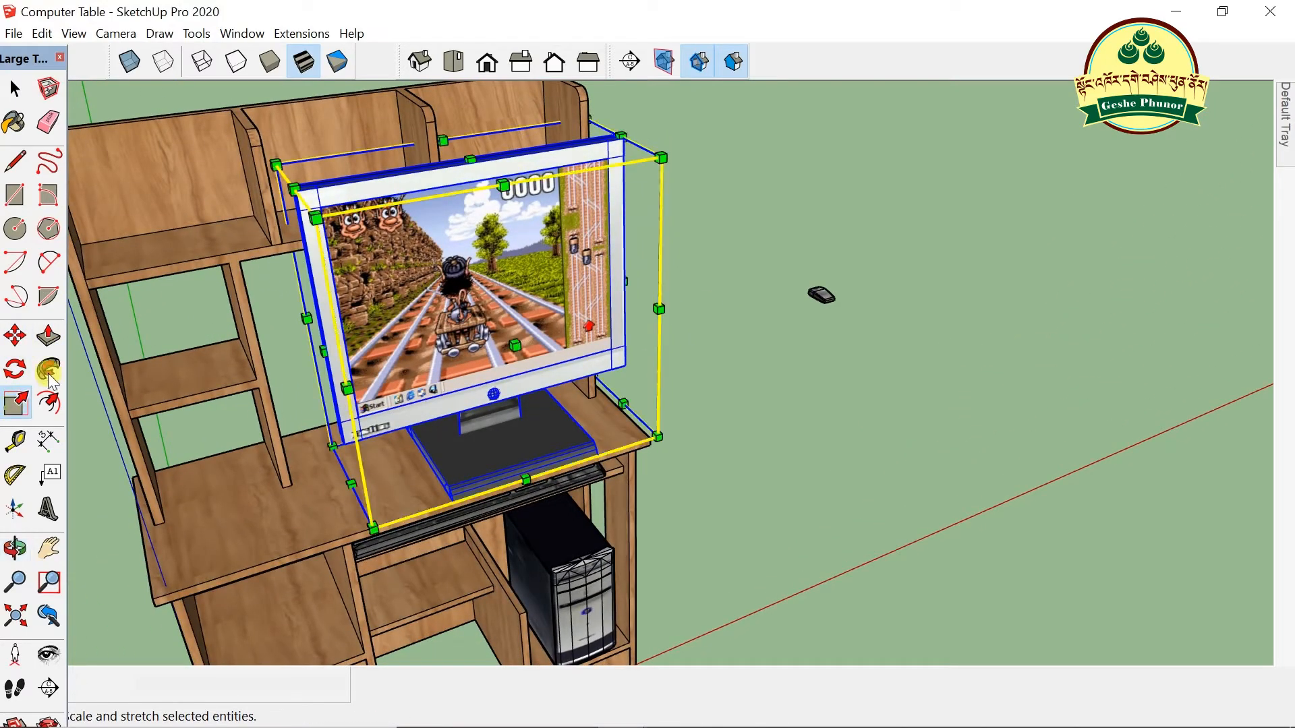
{"action": "key", "text": "ctrl+z"}
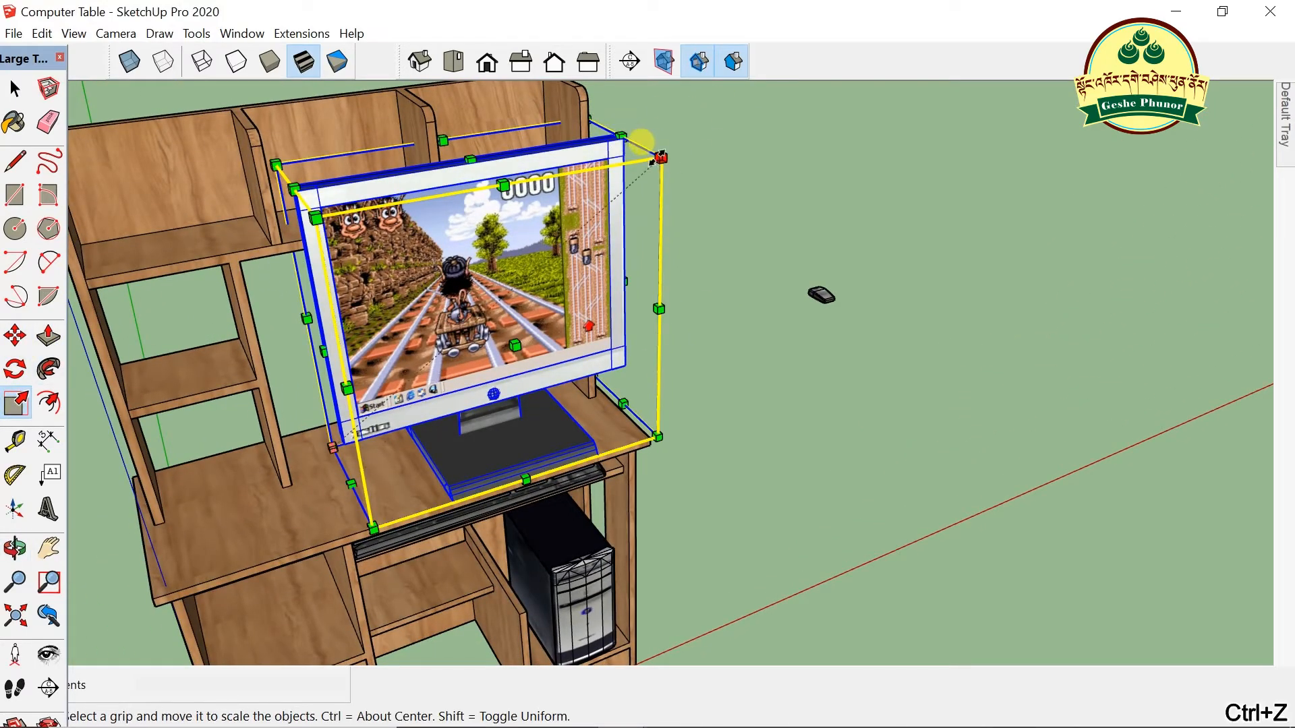
{"action": "left_click_drag", "start_coordinate": [660, 157], "coordinate": [525, 267]}
{"action": "scroll", "coordinate": [603, 347], "scroll_direction": "up", "scroll_amount": 2}
{"action": "middle_click_drag", "start_coordinate": [605, 349], "coordinate": [615, 284]}
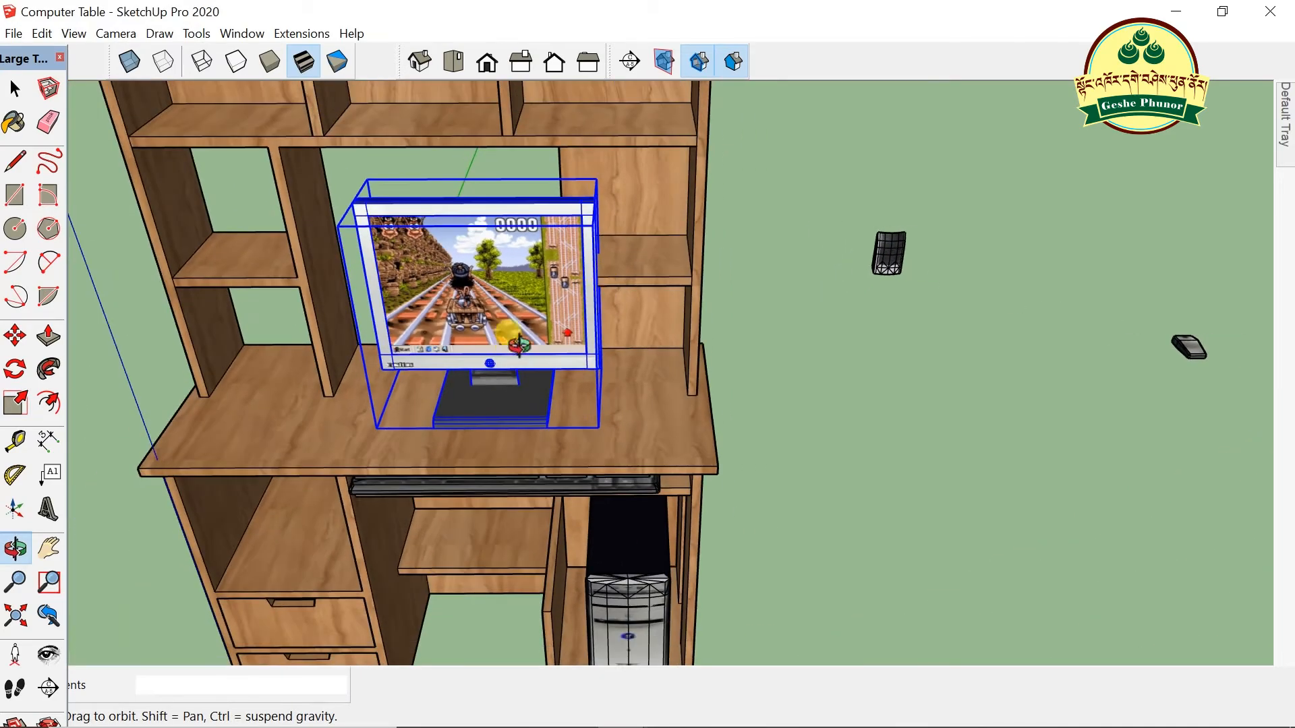
{"action": "key", "text": "m"}
{"action": "left_click_drag", "start_coordinate": [590, 427], "coordinate": [557, 426]}
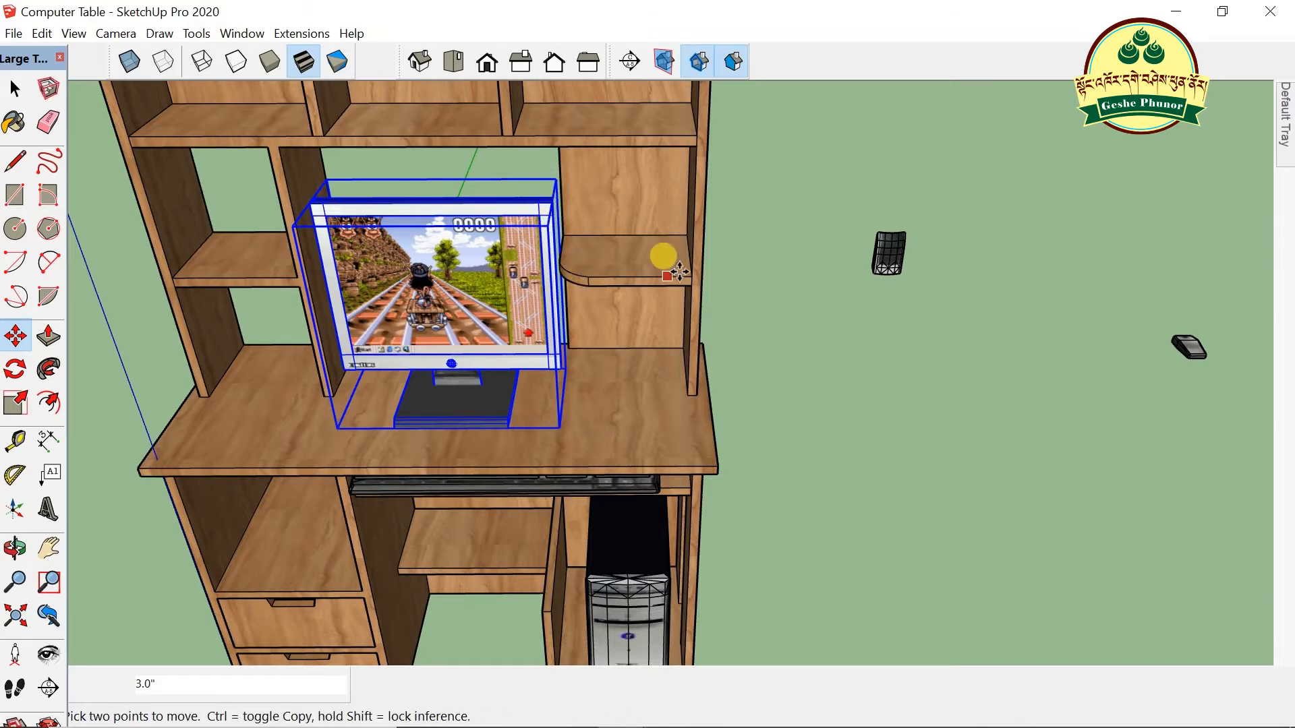
- Push the monitor 2.0" further back into the hutch's centre opening
{"action": "scroll", "coordinate": [697, 266], "scroll_direction": "down", "scroll_amount": 3}
{"action": "middle_click_drag", "start_coordinate": [696, 266], "coordinate": [847, 326]}
{"action": "scroll", "coordinate": [532, 449], "scroll_direction": "up", "scroll_amount": 3}
{"action": "middle_click_drag", "start_coordinate": [532, 449], "coordinate": [574, 459]}
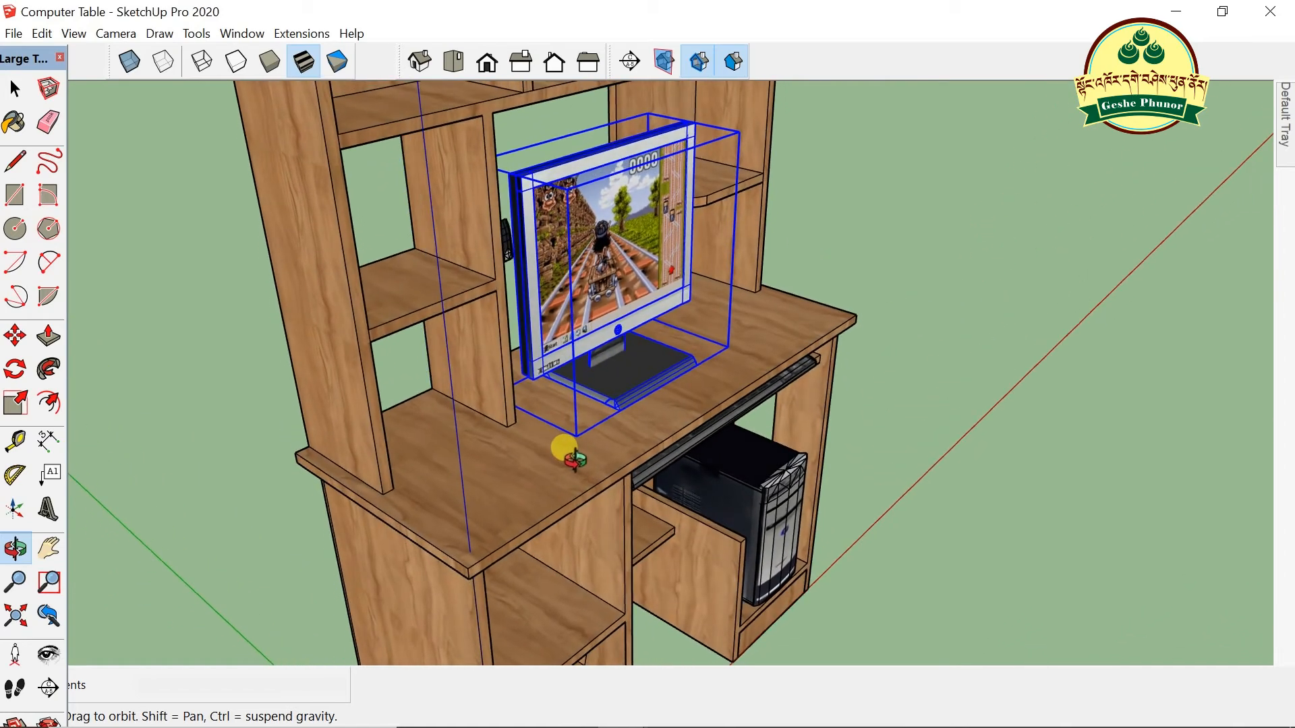
{"action": "key", "text": "m"}
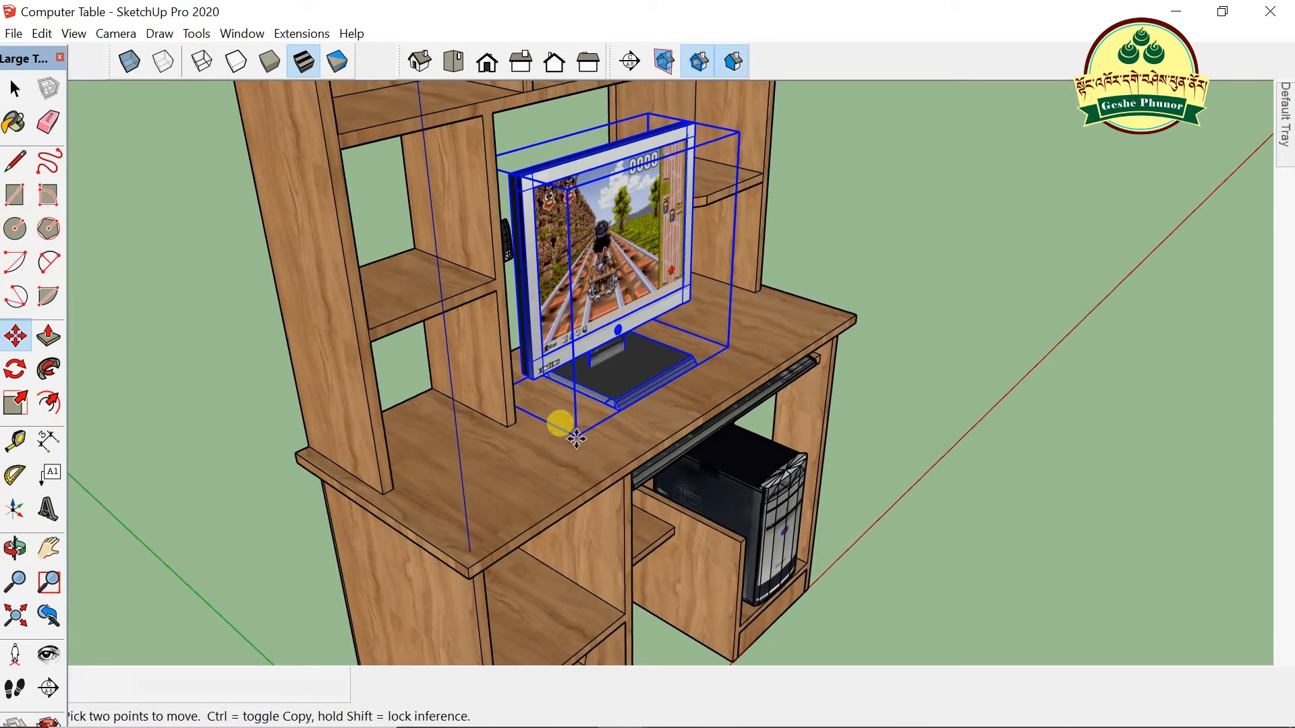
{"action": "left_click", "coordinate": [576, 436]}
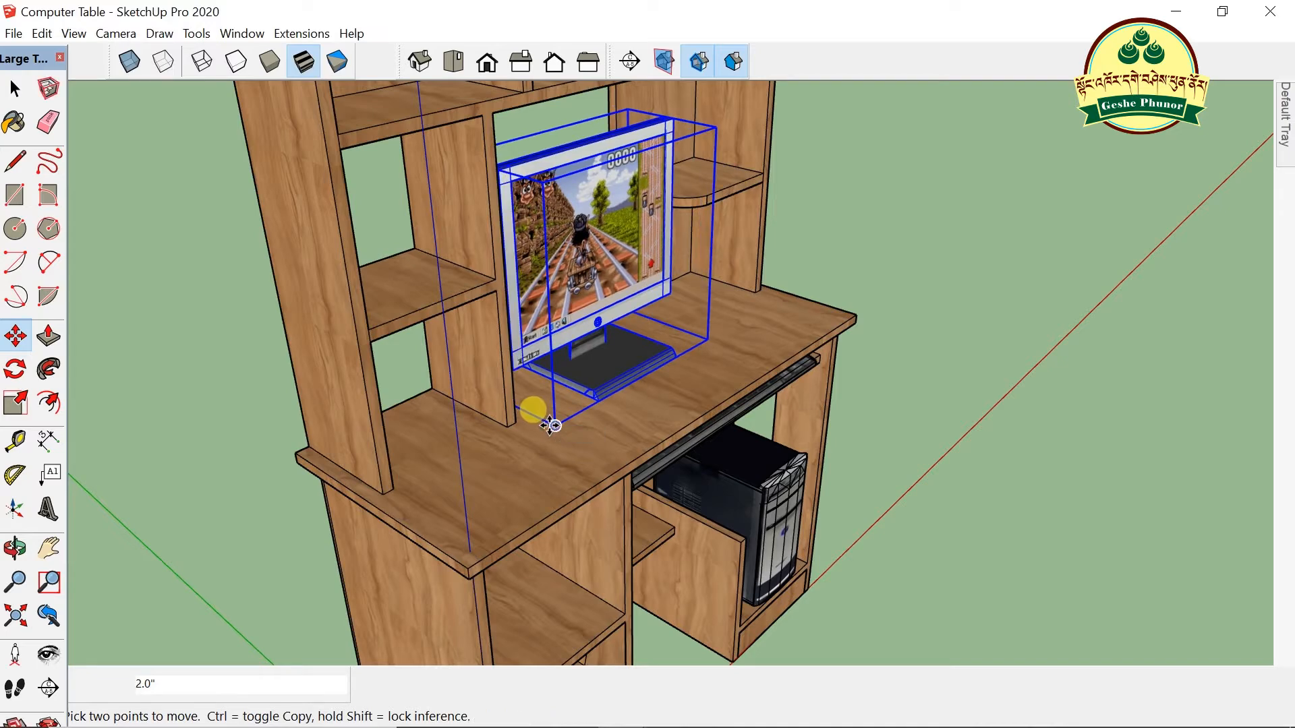
{"action": "key", "text": "o"}
{"action": "left_click_drag", "start_coordinate": [448, 453], "coordinate": [876, 423]}
{"action": "left_click_drag", "start_coordinate": [969, 463], "coordinate": [465, 397]}
{"action": "scroll", "coordinate": [658, 332], "scroll_direction": "down", "scroll_amount": 1}
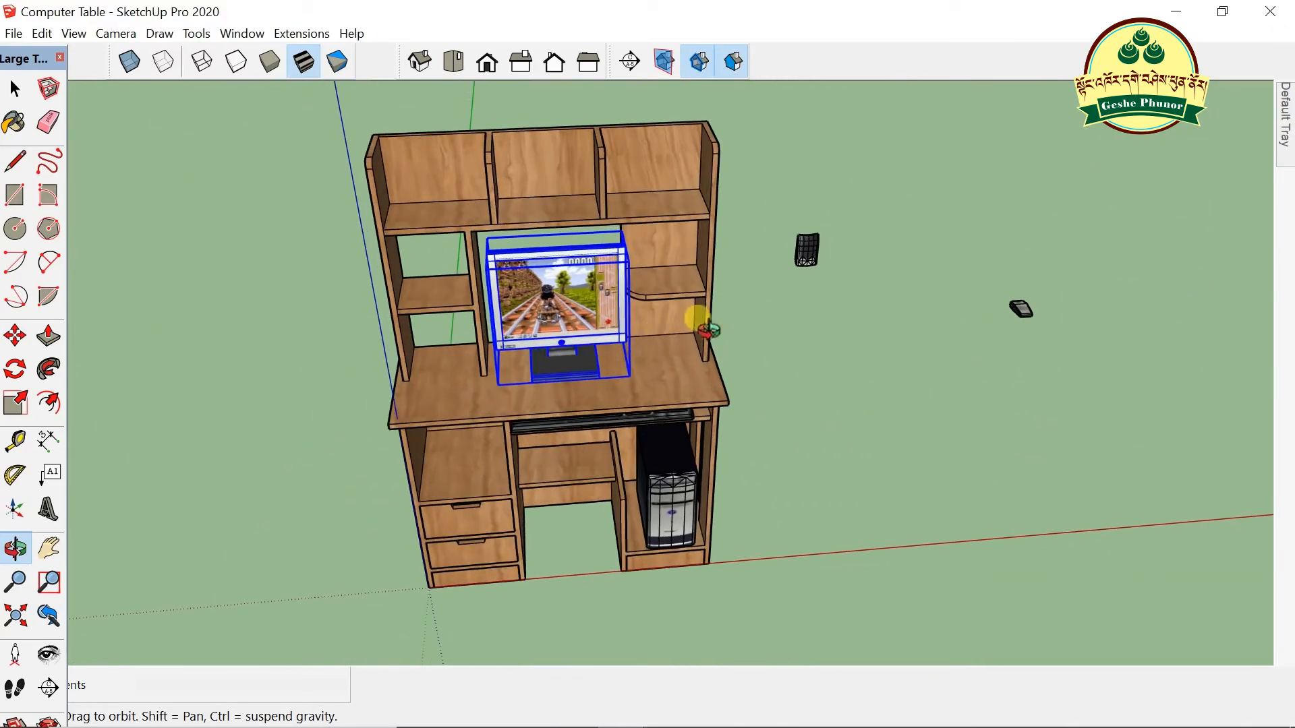
{"action": "scroll", "coordinate": [809, 196], "scroll_direction": "up", "scroll_amount": 3}
{"action": "key", "text": "space"}
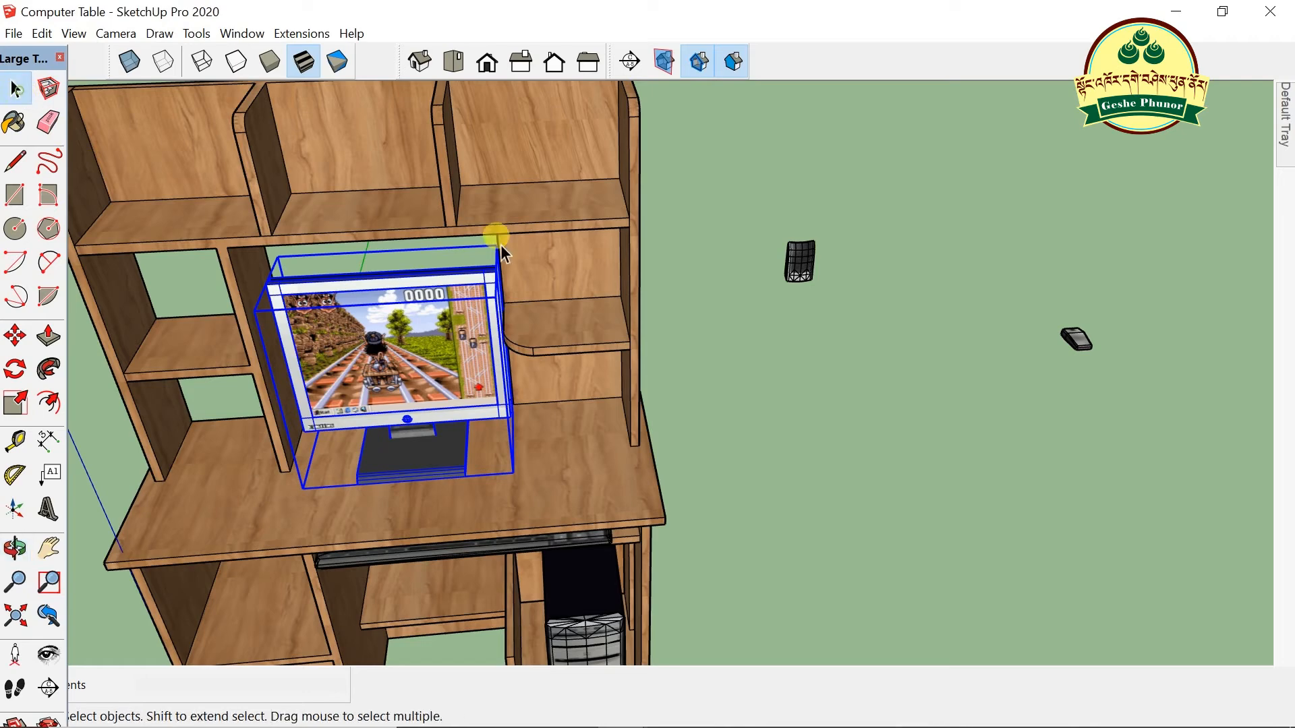
- Scale the speaker up to about 1.57 times its size
{"action": "left_click", "coordinate": [806, 265]}
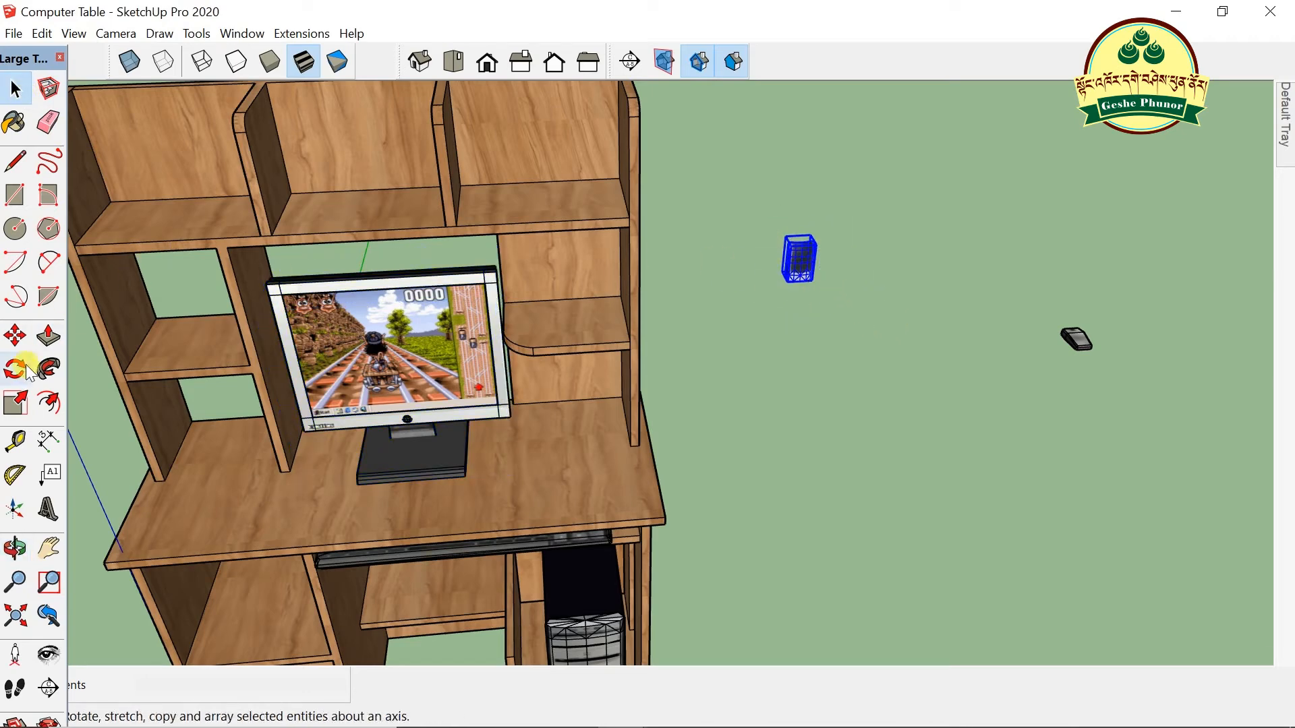
{"action": "left_click", "coordinate": [15, 402]}
{"action": "scroll", "coordinate": [812, 249], "scroll_direction": "up", "scroll_amount": 3}
{"action": "scroll", "coordinate": [812, 248], "scroll_direction": "up", "scroll_amount": 1}
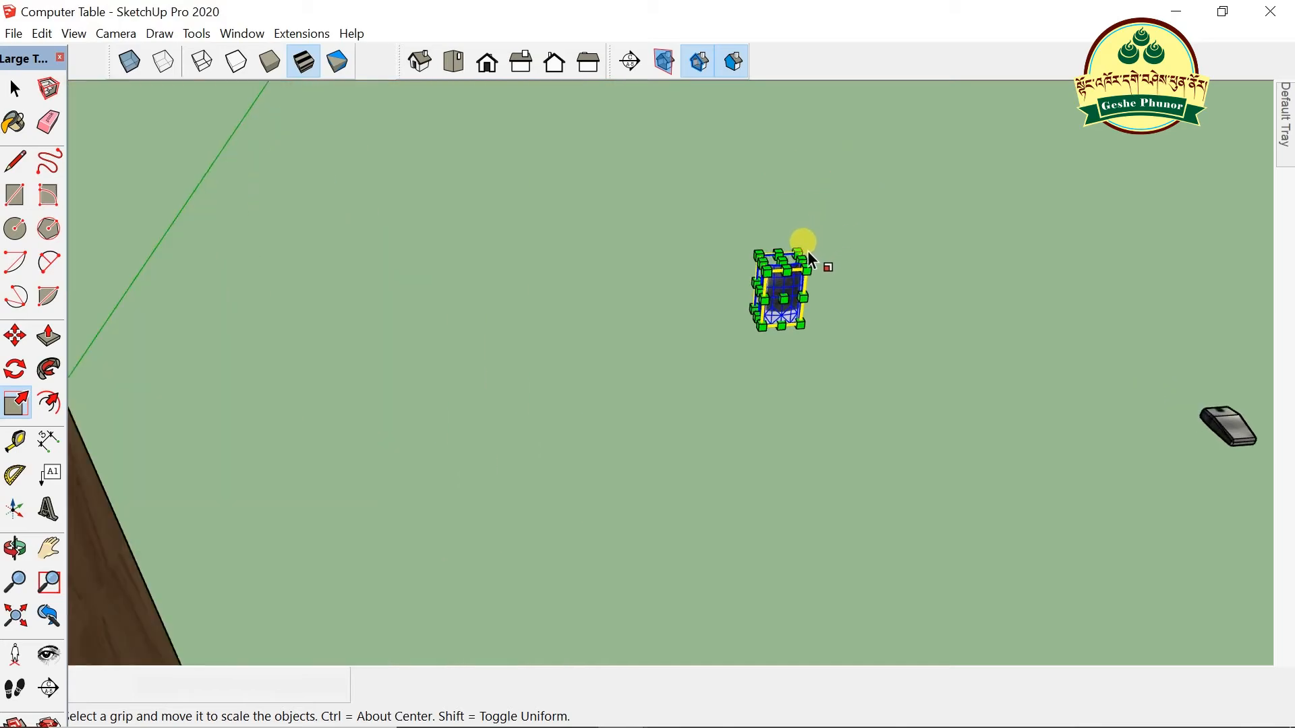
{"action": "left_click_drag", "start_coordinate": [786, 248], "coordinate": [818, 210]}
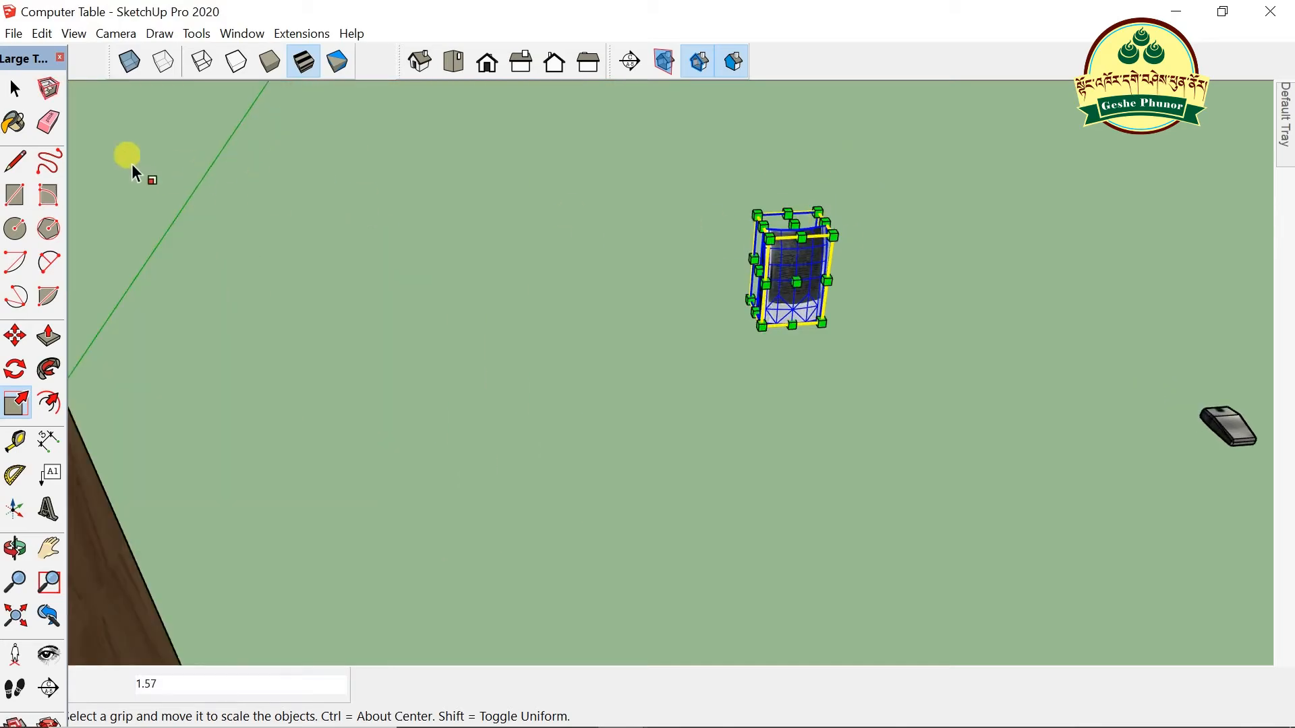
{"action": "left_click", "coordinate": [15, 87]}
{"action": "left_click", "coordinate": [673, 294]}
{"action": "scroll", "coordinate": [870, 270], "scroll_direction": "down", "scroll_amount": 1}
{"action": "scroll", "coordinate": [816, 293], "scroll_direction": "down", "scroll_amount": 3}
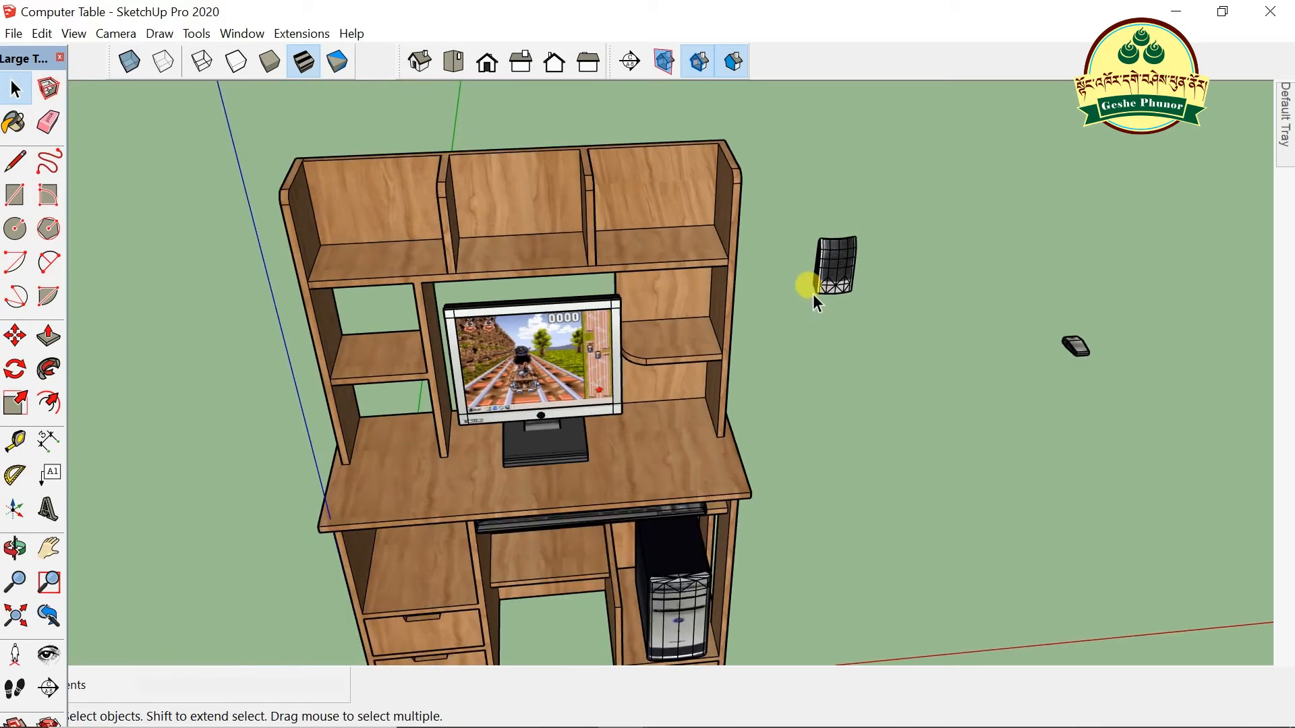
{"action": "scroll", "coordinate": [812, 294], "scroll_direction": "up", "scroll_amount": 1}
- Place the speaker on the right shelf, then move it back into open space
{"action": "key", "text": "m"}
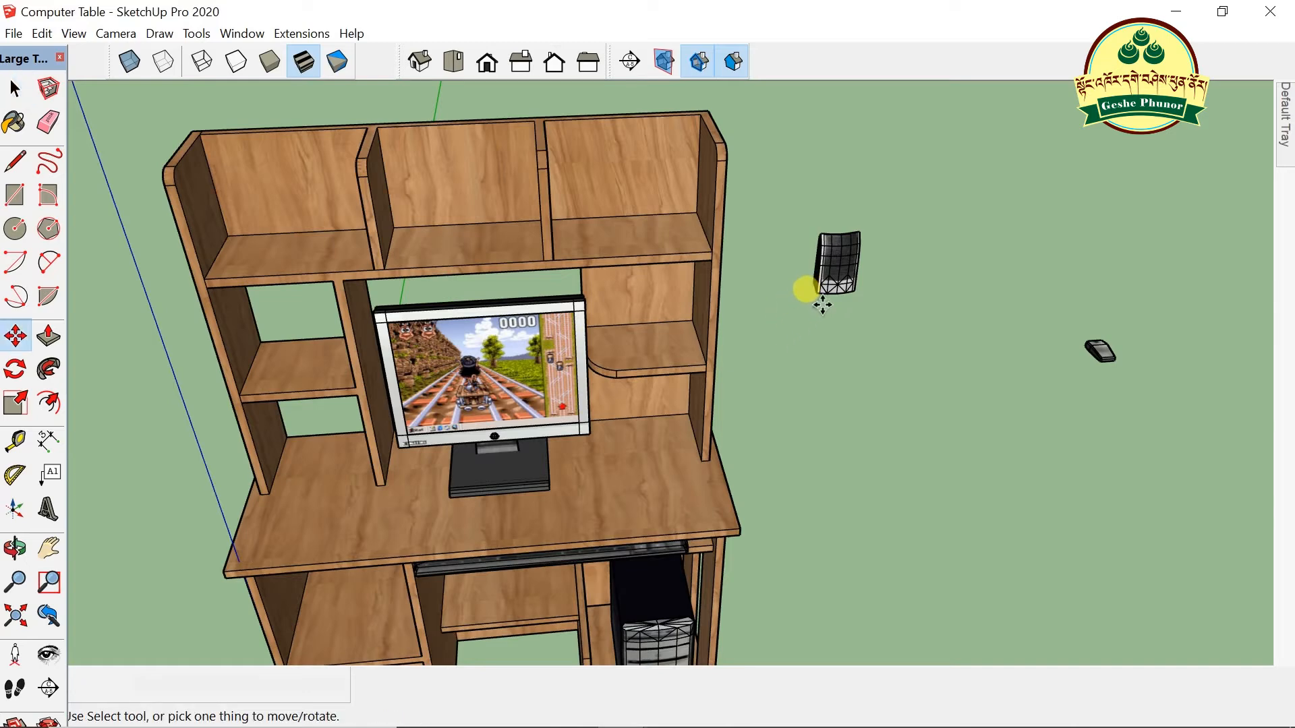
{"action": "left_click", "coordinate": [818, 297]}
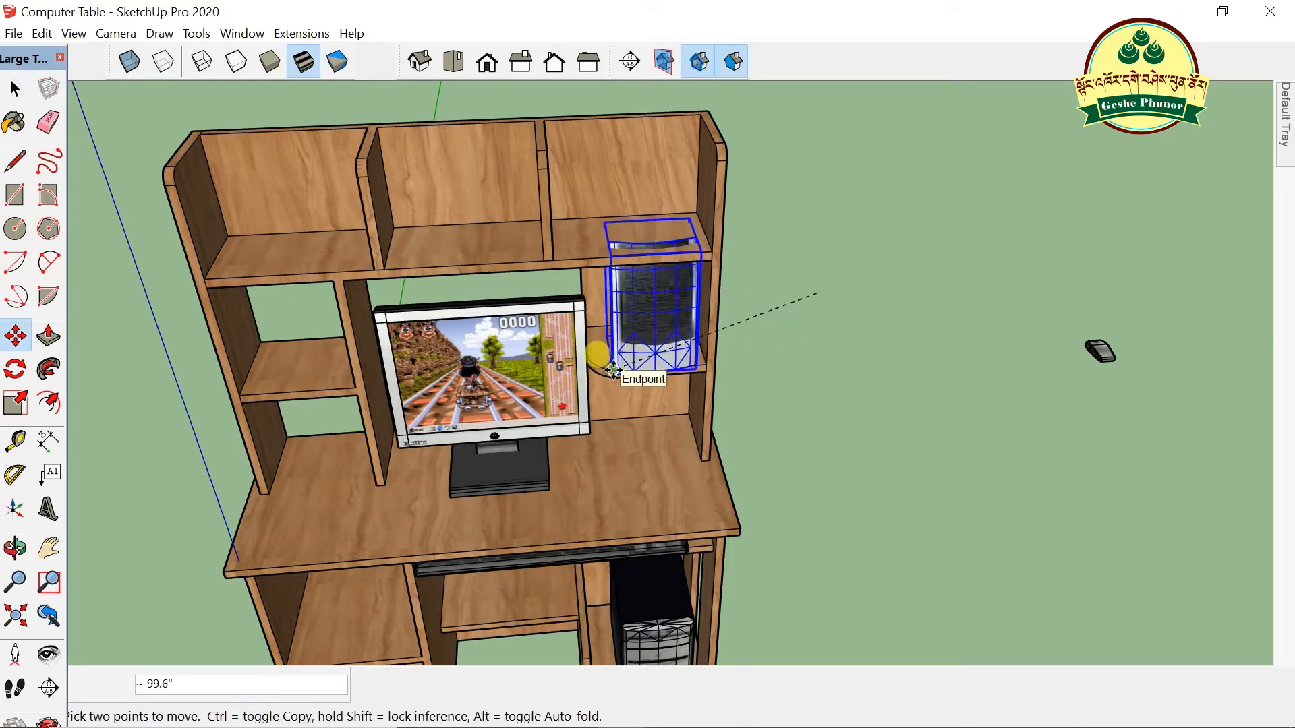
{"action": "left_click", "coordinate": [611, 371]}
{"action": "scroll", "coordinate": [580, 361], "scroll_direction": "up", "scroll_amount": 3}
{"action": "scroll", "coordinate": [648, 328], "scroll_direction": "down", "scroll_amount": 1}
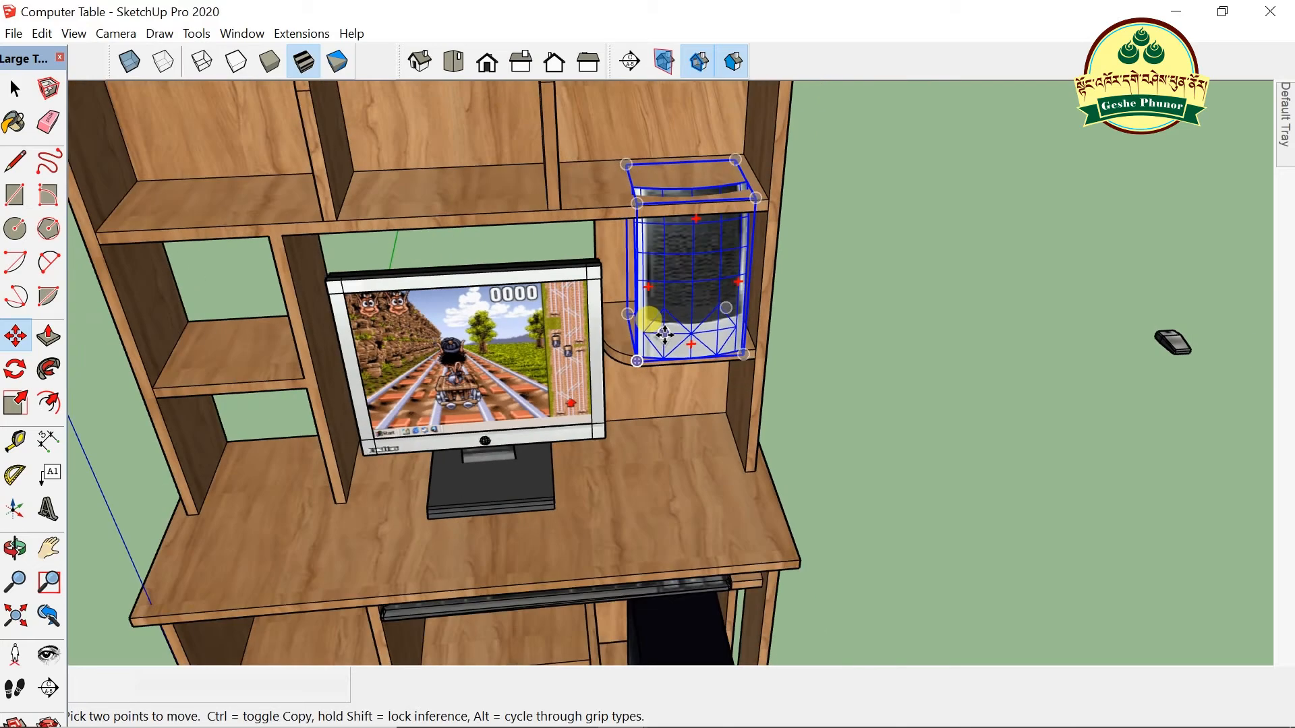
{"action": "key", "text": "s"}
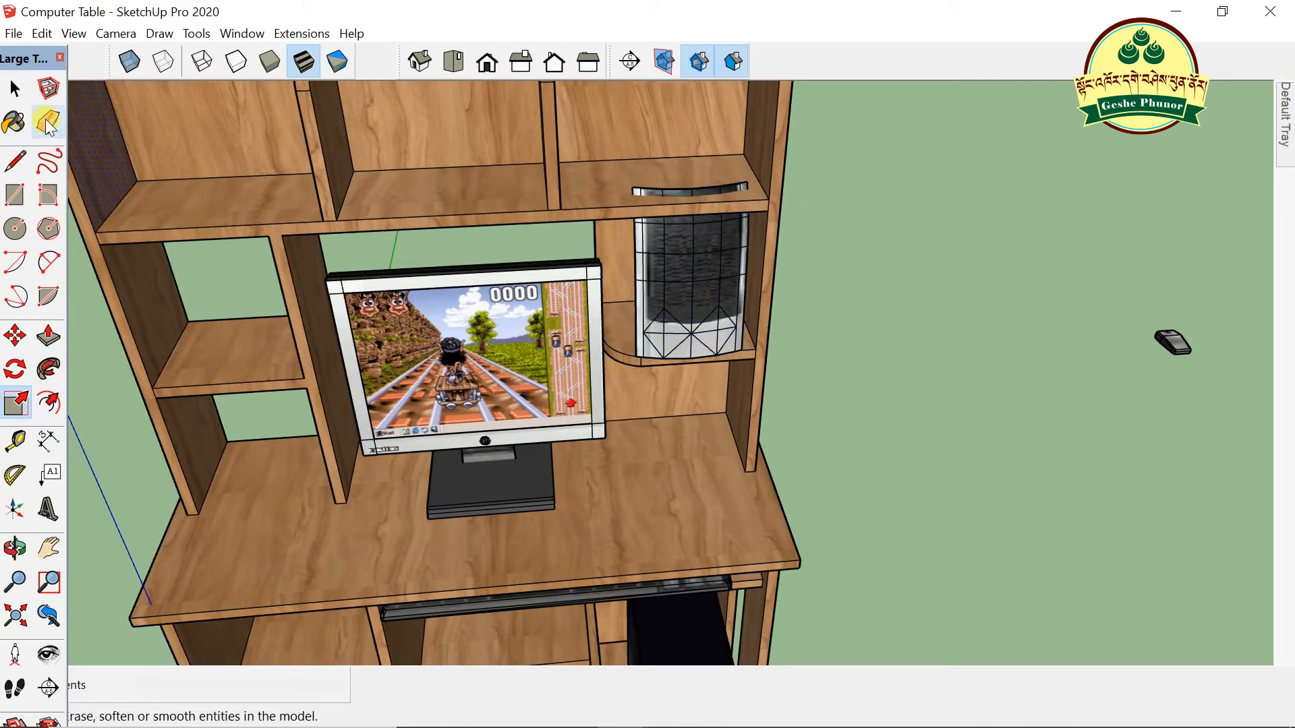
{"action": "left_click", "coordinate": [17, 90]}
{"action": "left_click", "coordinate": [686, 297]}
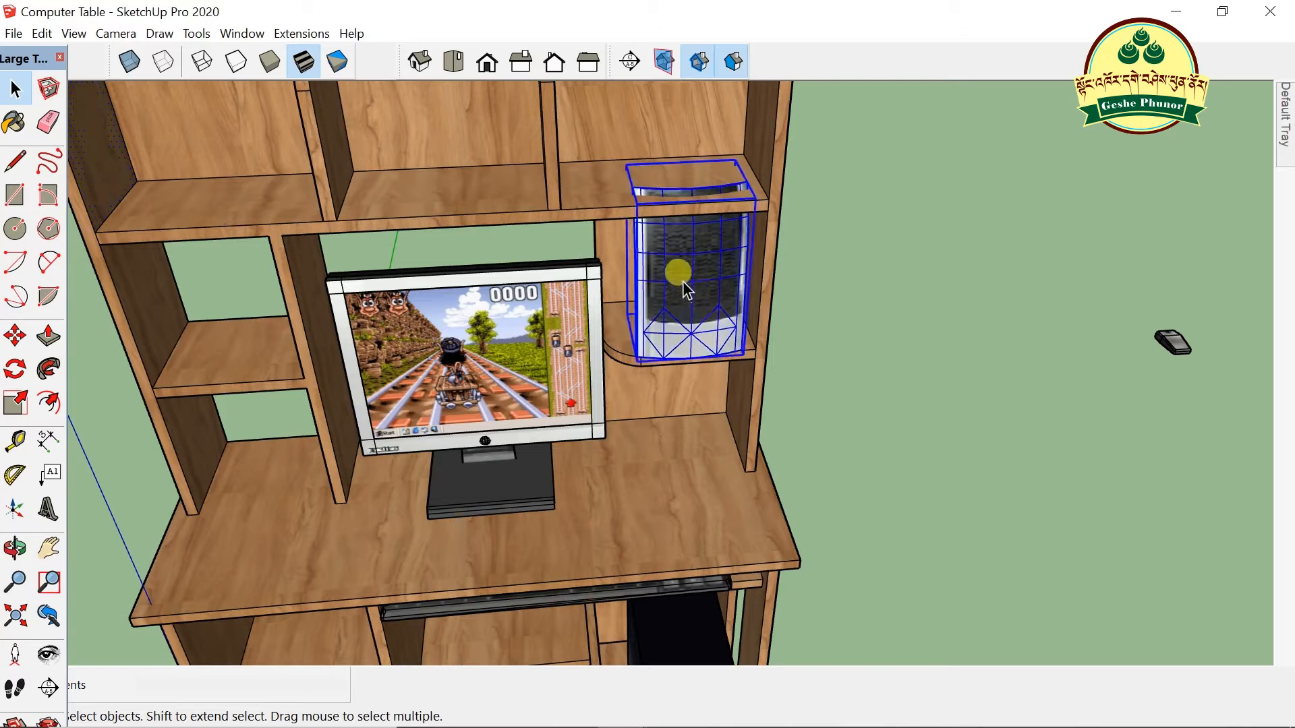
{"action": "key", "text": "m"}
{"action": "left_click_drag", "start_coordinate": [618, 341], "coordinate": [861, 347]}
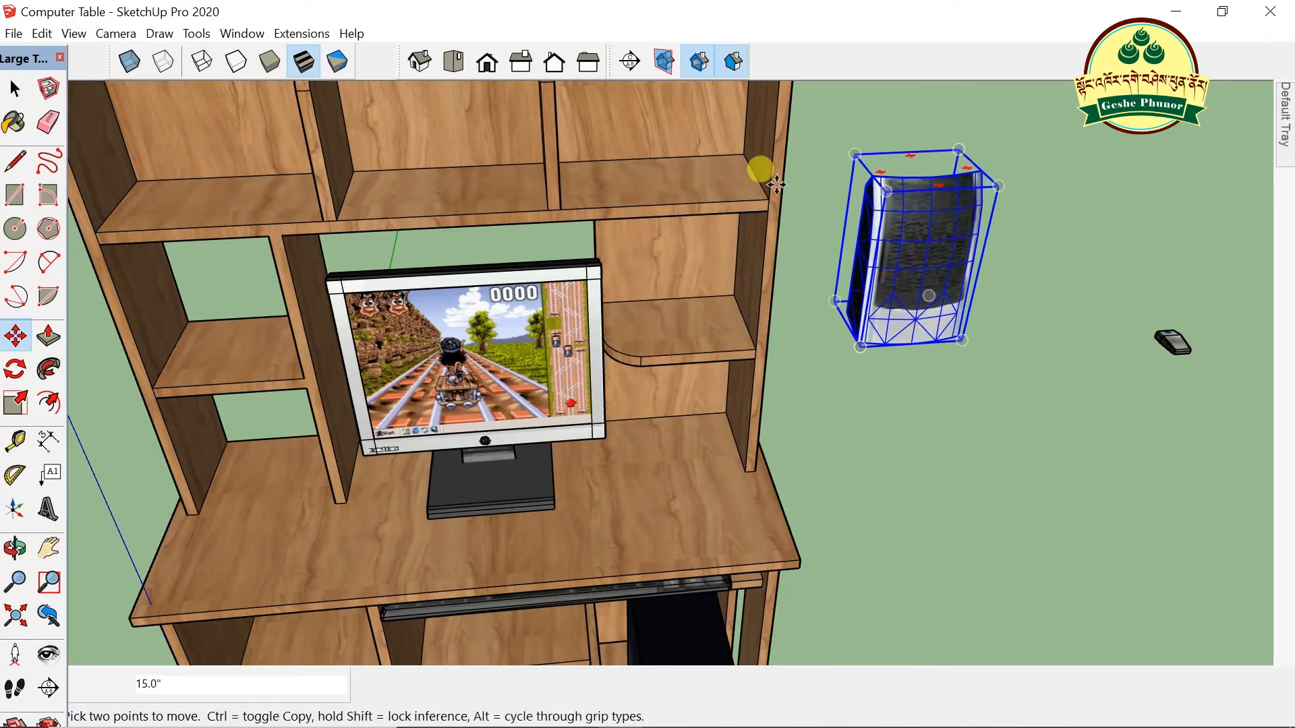
- Shrink the speaker to 0.62 of its size and set it on the shelf beside the monitor
{"action": "left_click", "coordinate": [15, 403]}
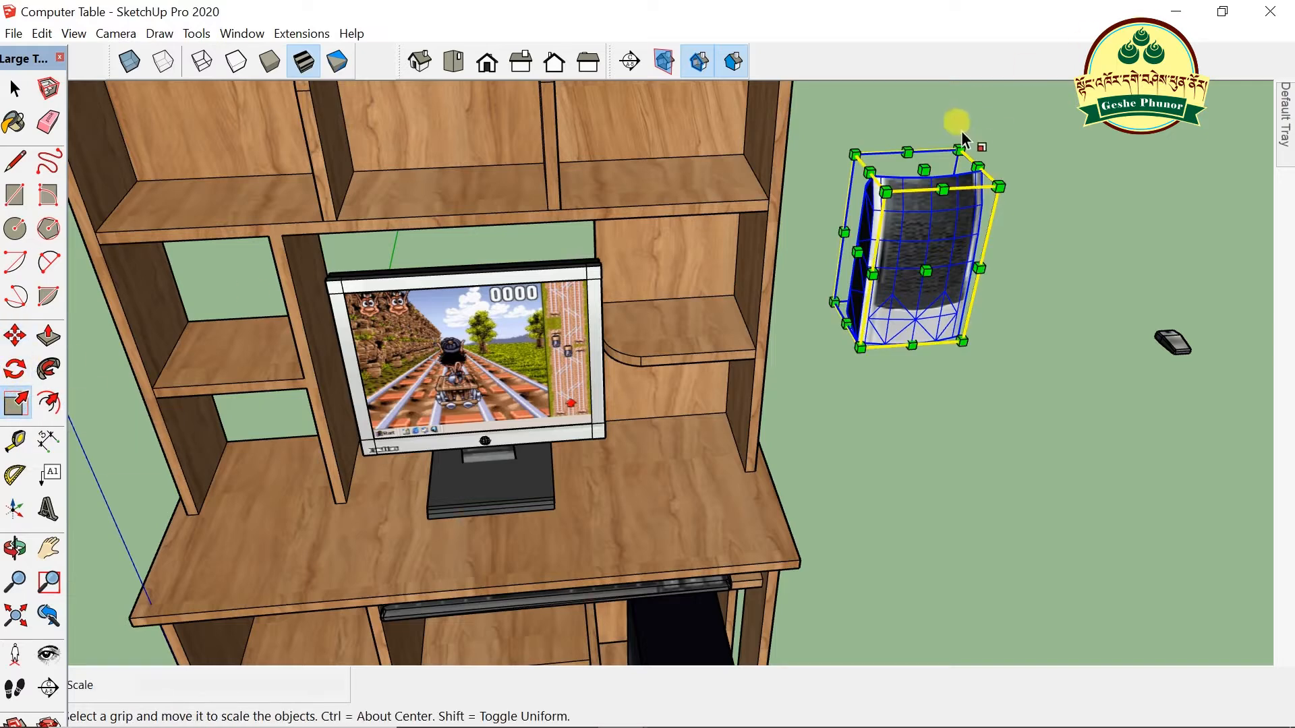
{"action": "left_click_drag", "start_coordinate": [959, 146], "coordinate": [904, 226]}
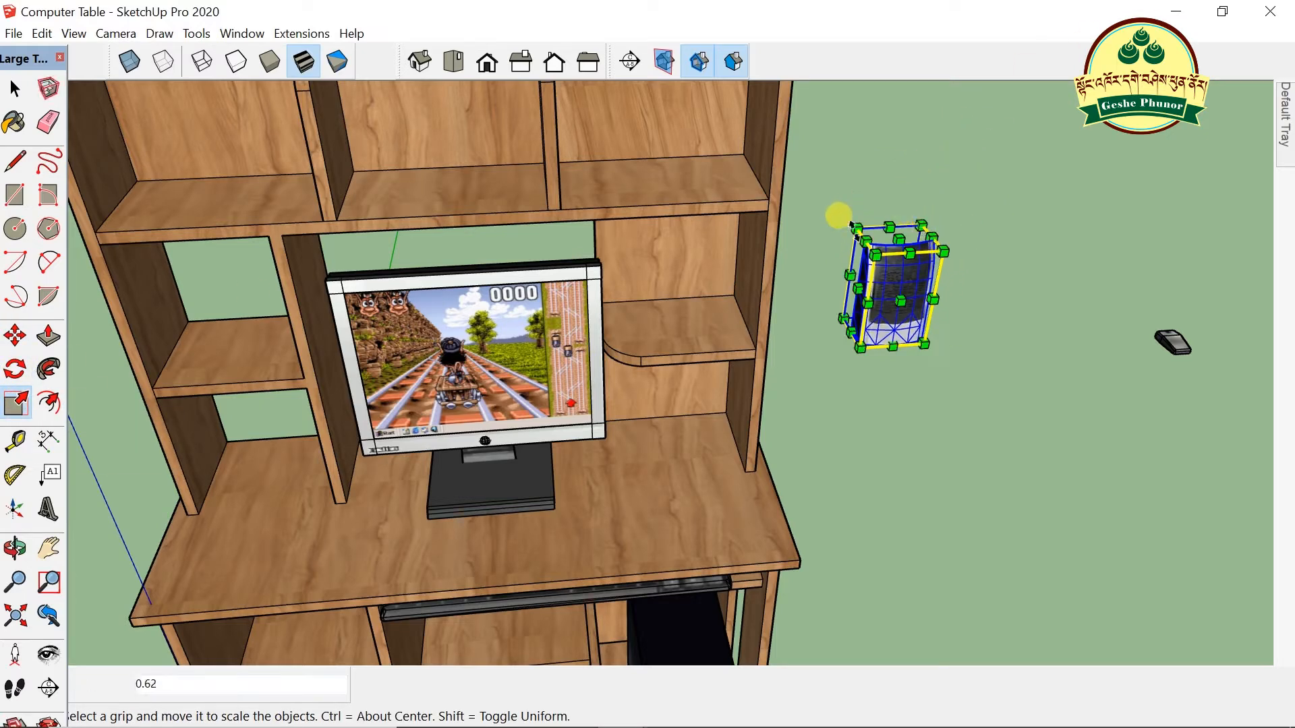
{"action": "key", "text": "m"}
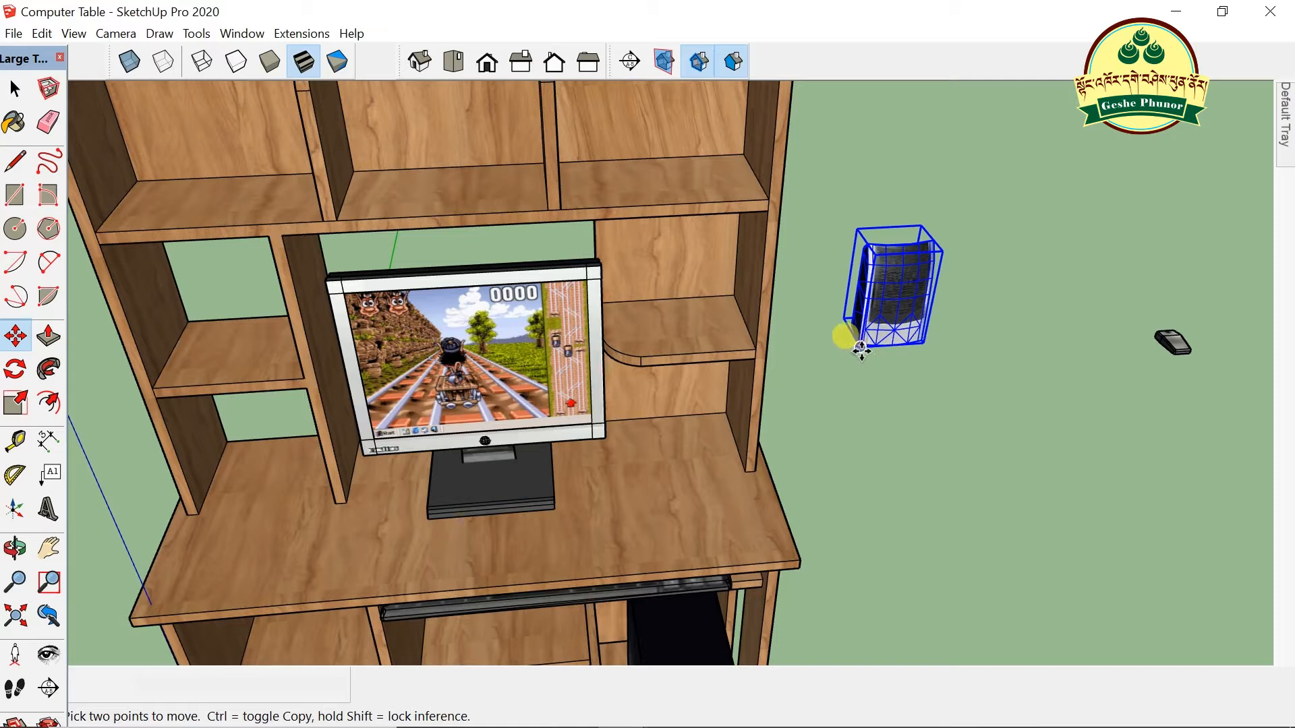
{"action": "left_click", "coordinate": [849, 337]}
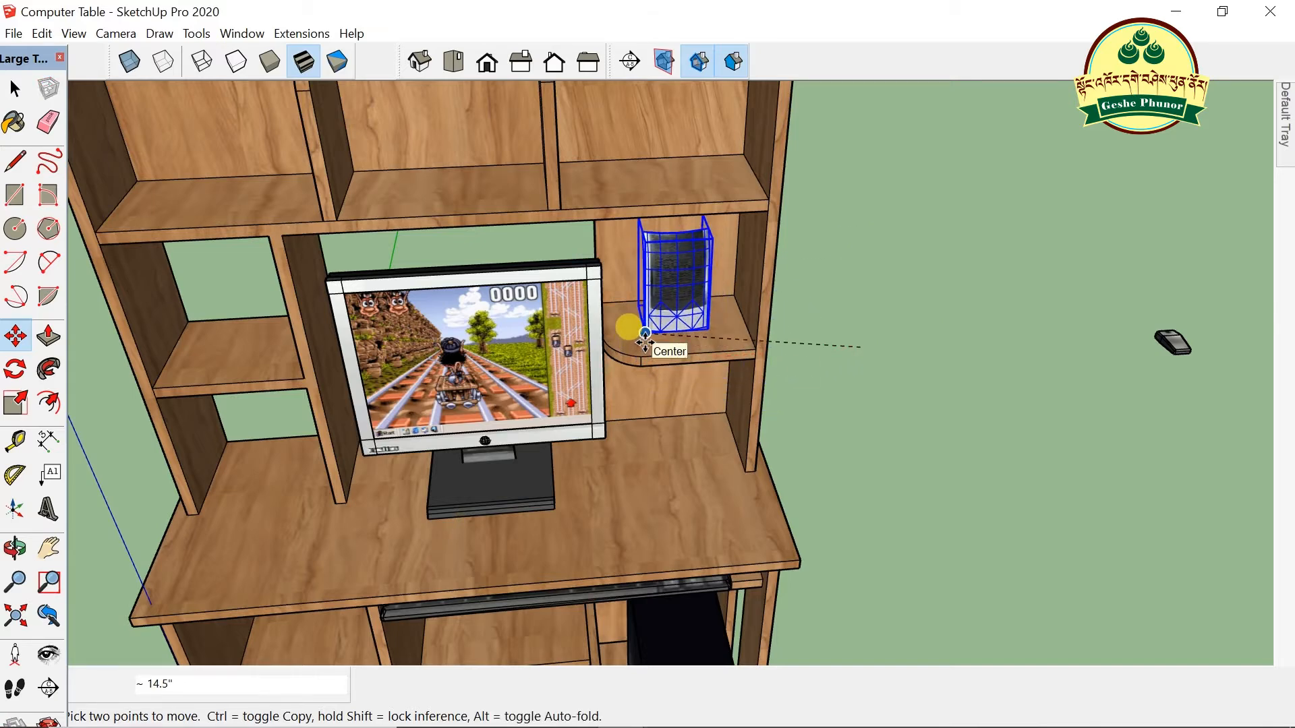
{"action": "left_click", "coordinate": [644, 342]}
- Move the speaker from the shelf down onto the desk next to the monitor
{"action": "scroll", "coordinate": [633, 352], "scroll_direction": "up", "scroll_amount": 2}
{"action": "middle_click_drag", "start_coordinate": [630, 354], "coordinate": [673, 378]}
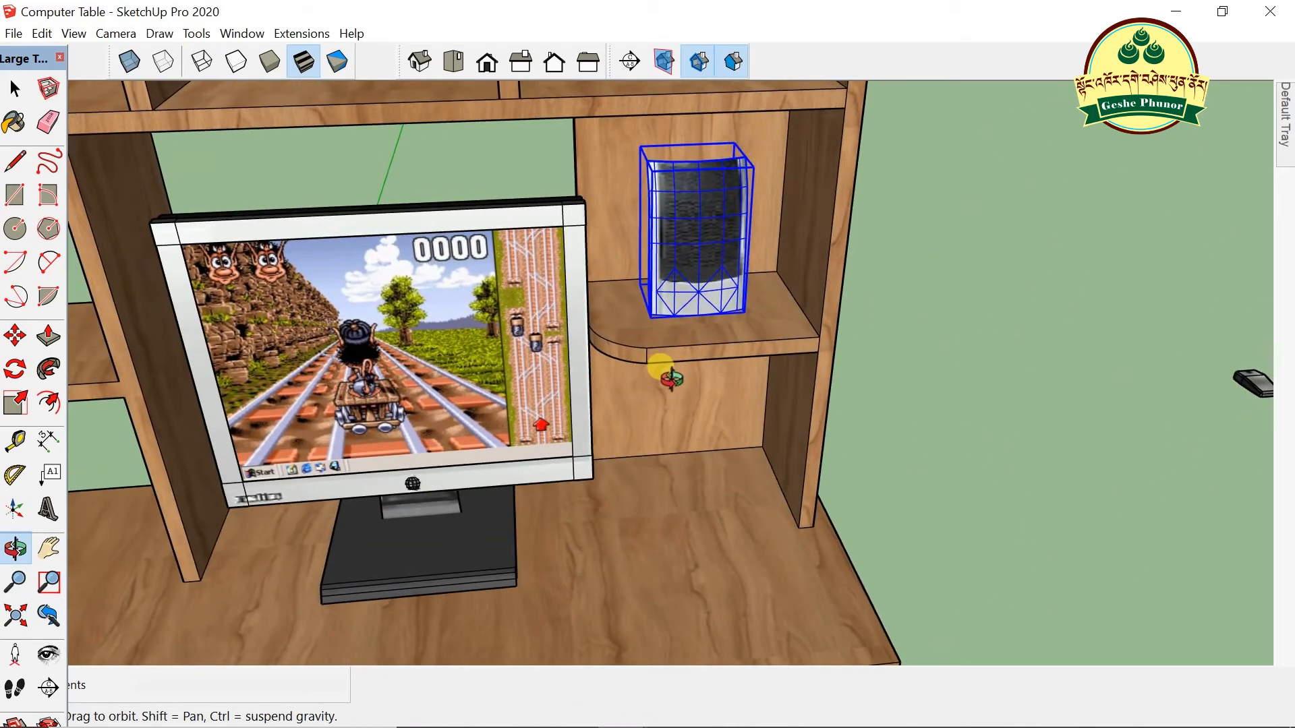
{"action": "scroll", "coordinate": [779, 317], "scroll_direction": "down", "scroll_amount": 3}
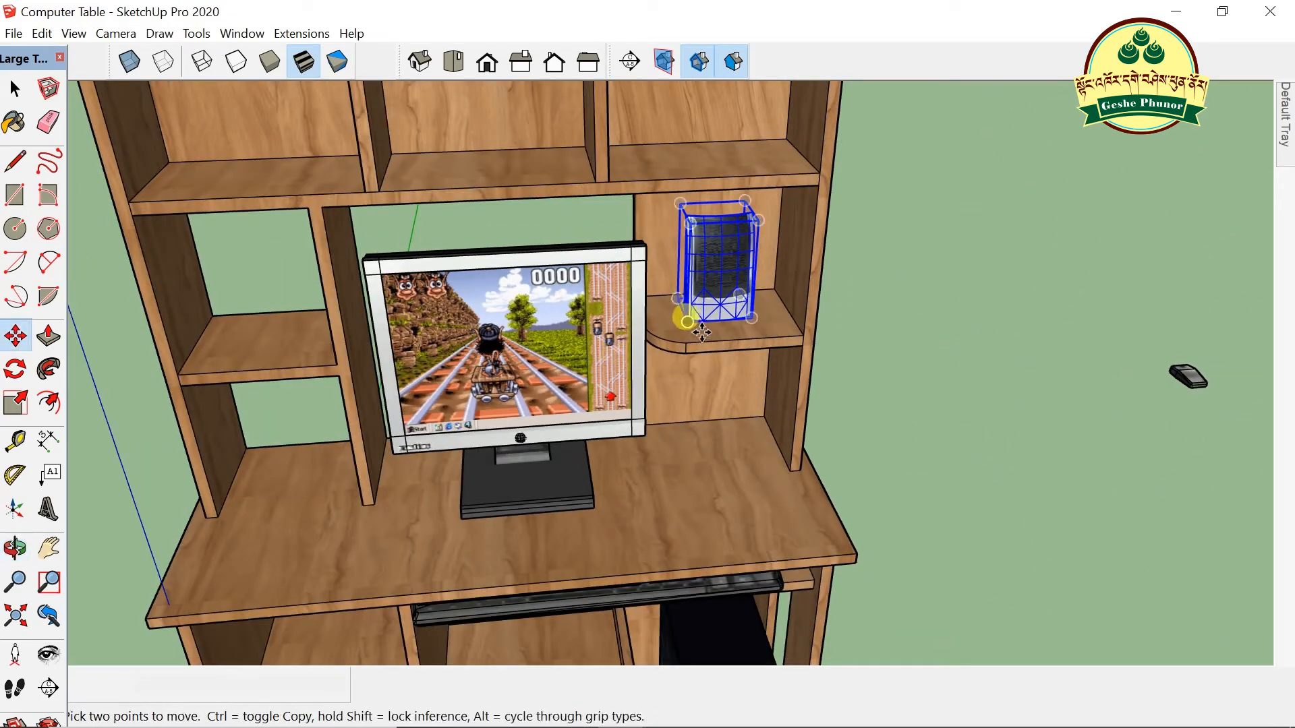
{"action": "left_click", "coordinate": [685, 317]}
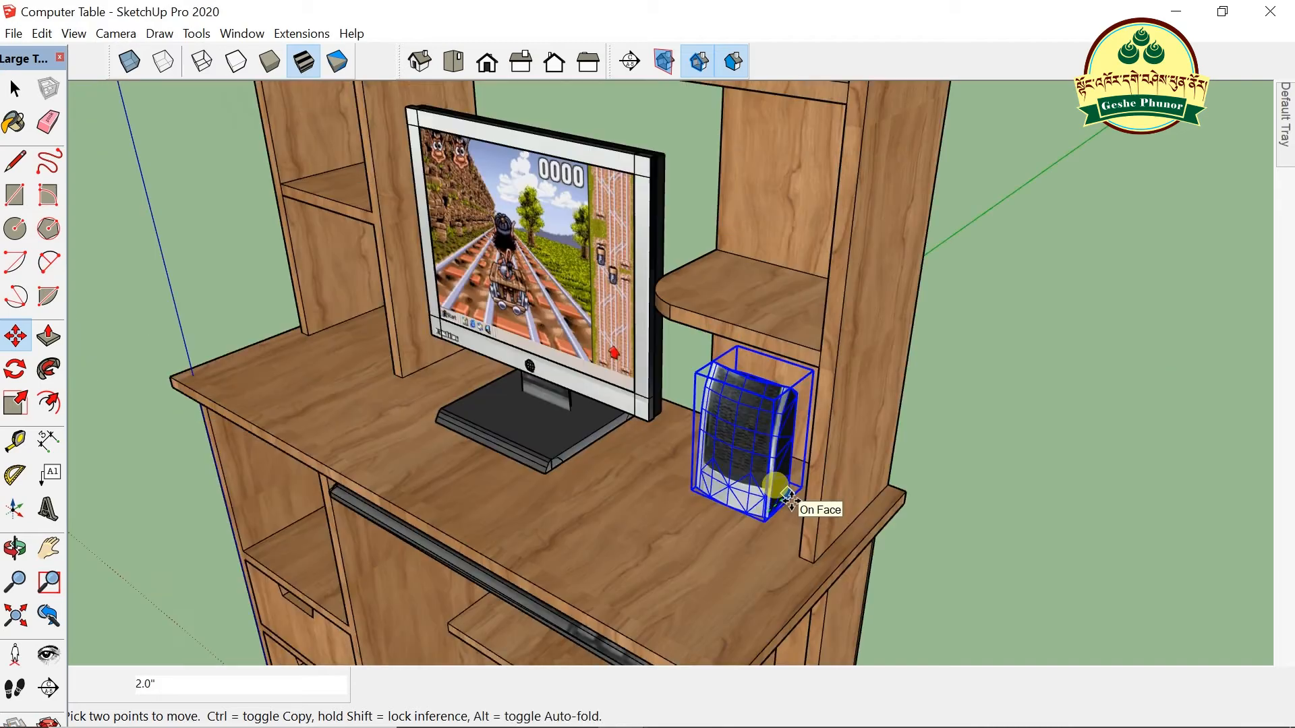
{"action": "left_click", "coordinate": [790, 500]}
{"action": "scroll", "coordinate": [800, 412], "scroll_direction": "down", "scroll_amount": 5}
{"action": "middle_click_drag", "start_coordinate": [737, 477], "coordinate": [787, 451]}
- Bring the mouse onto the desktop beside the speaker and minimize the SketchUp window
{"action": "left_click", "coordinate": [17, 94]}
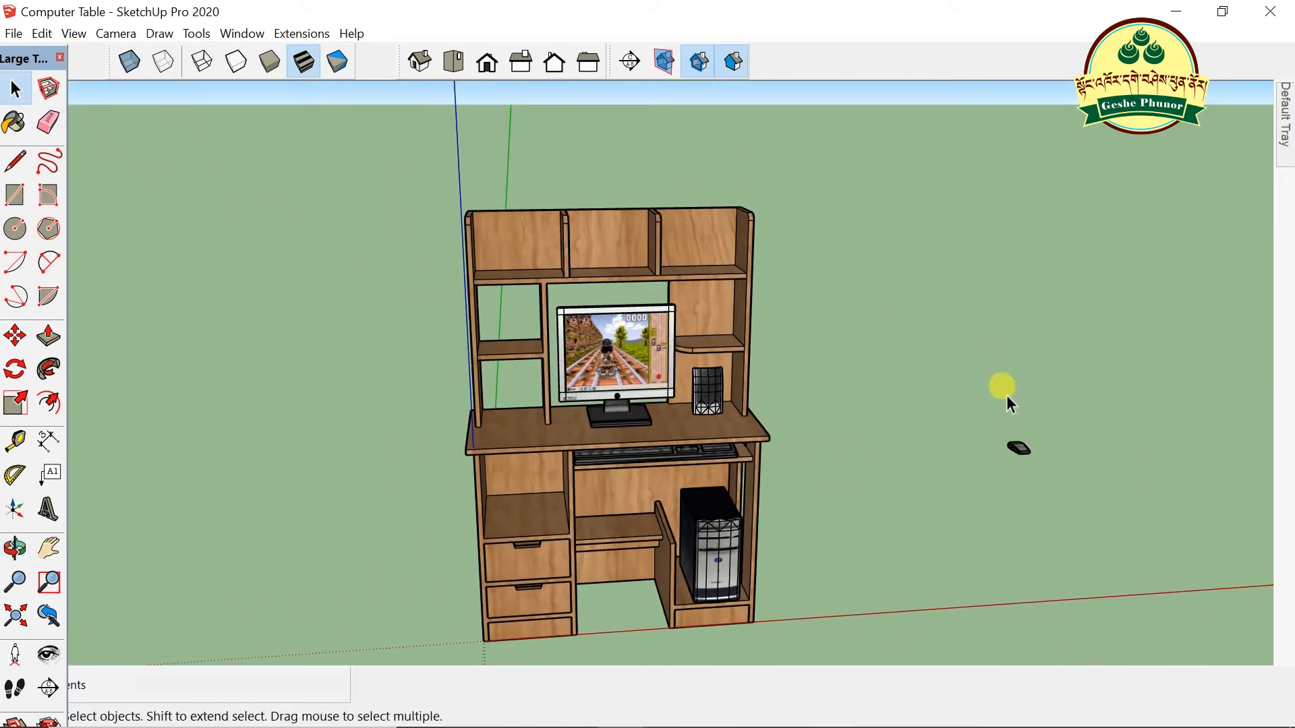
{"action": "scroll", "coordinate": [1035, 459], "scroll_direction": "up", "scroll_amount": 2}
{"action": "key", "text": "m"}
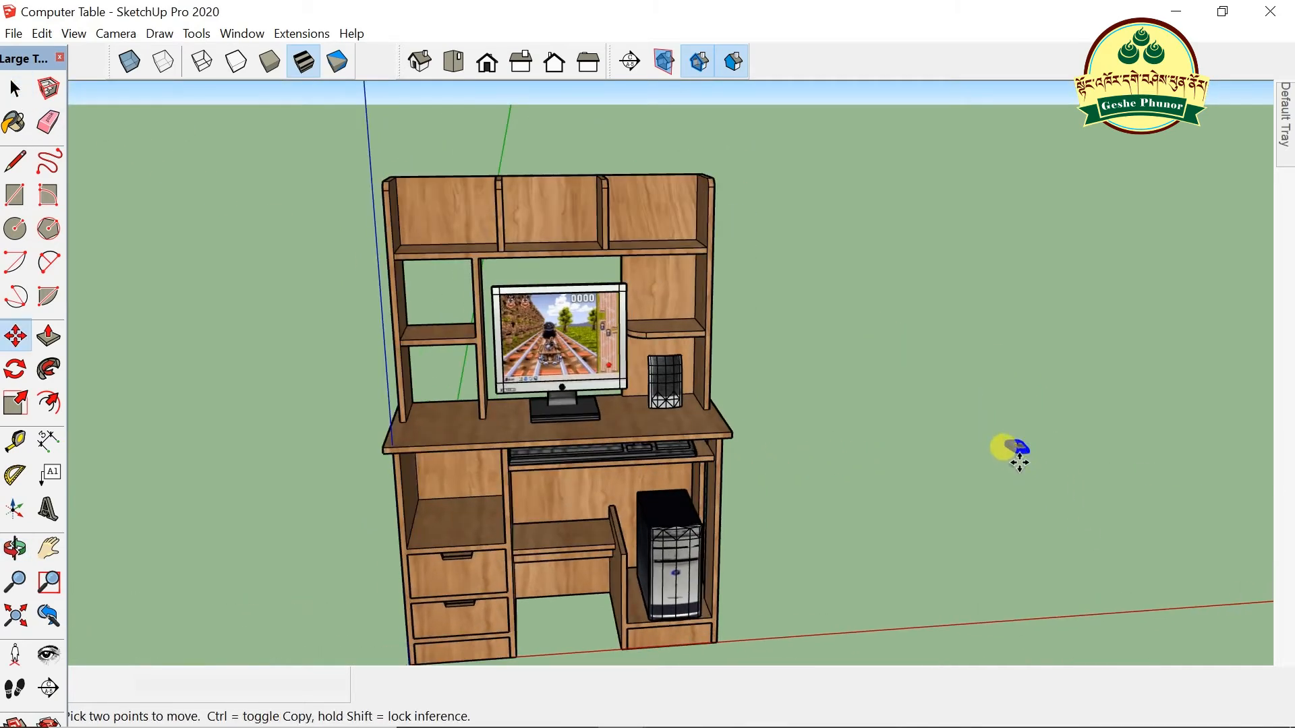
{"action": "left_click", "coordinate": [1013, 453]}
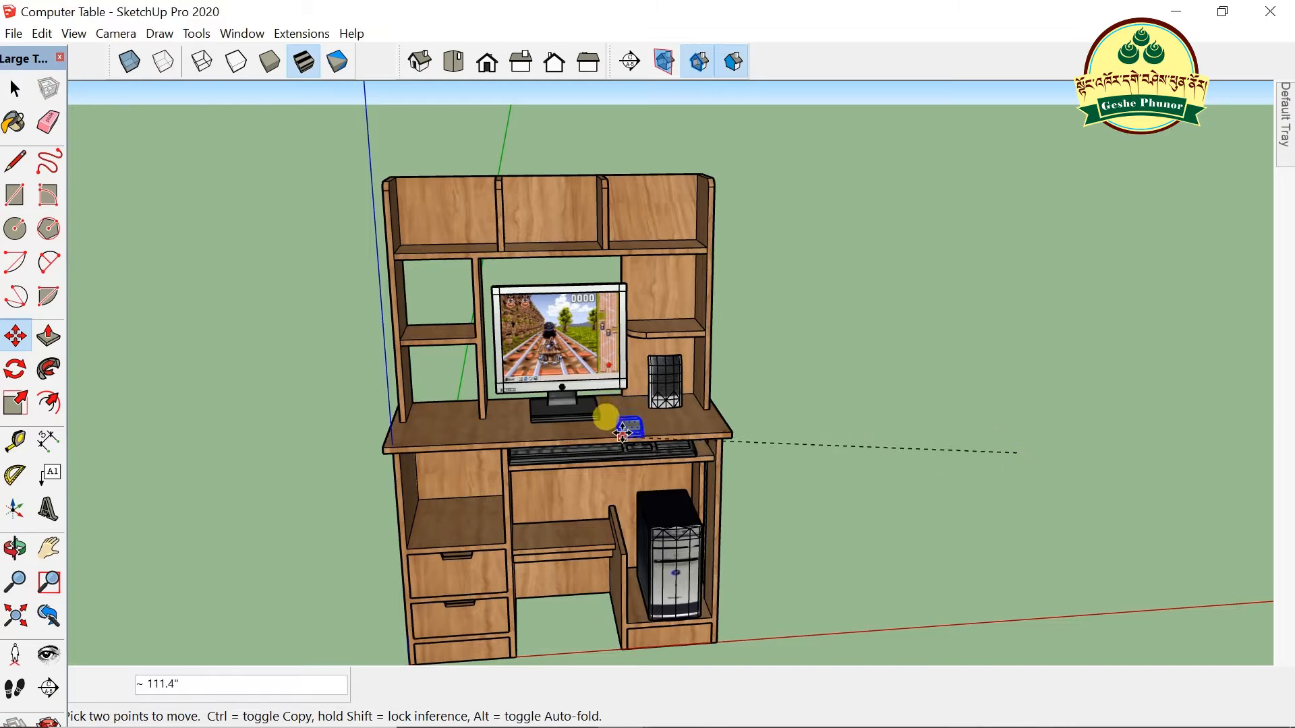
{"action": "left_click", "coordinate": [621, 424]}
{"action": "scroll", "coordinate": [669, 393], "scroll_direction": "up", "scroll_amount": 1}
{"action": "scroll", "coordinate": [671, 385], "scroll_direction": "up", "scroll_amount": 1}
{"action": "scroll", "coordinate": [818, 367], "scroll_direction": "down", "scroll_amount": 2}
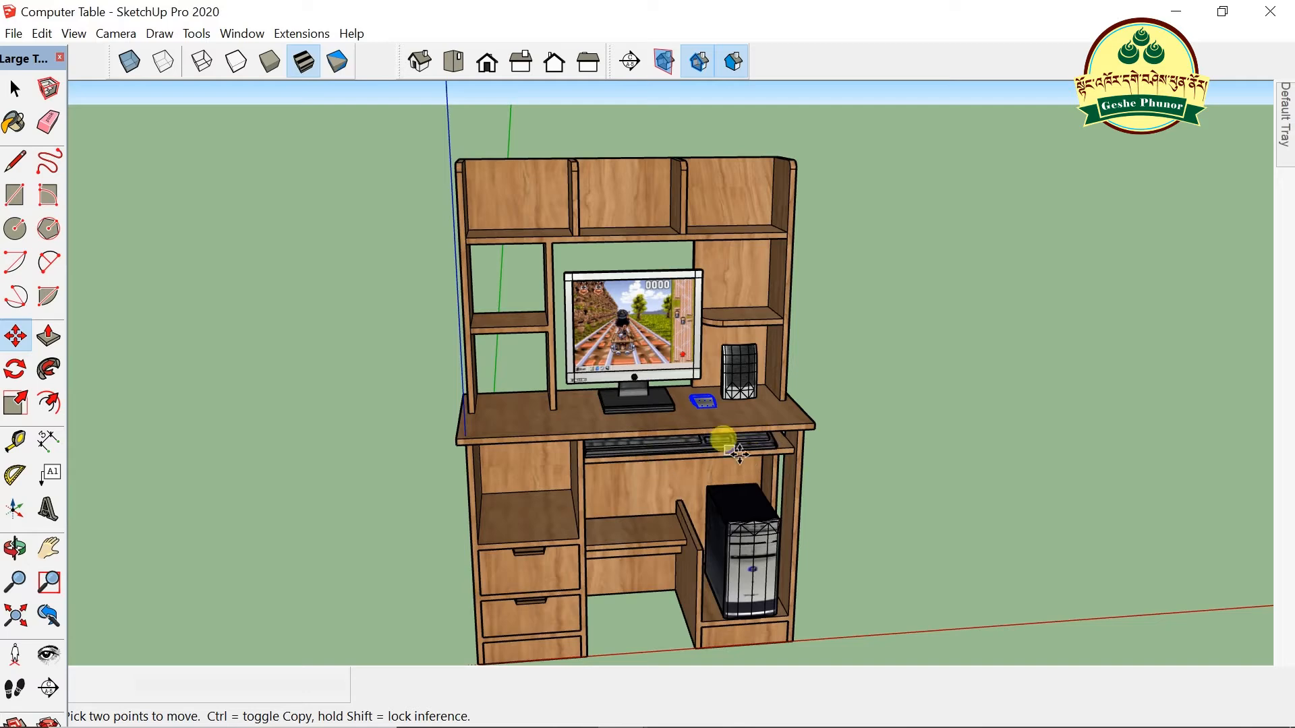
{"action": "scroll", "coordinate": [802, 449], "scroll_direction": "up", "scroll_amount": 1}
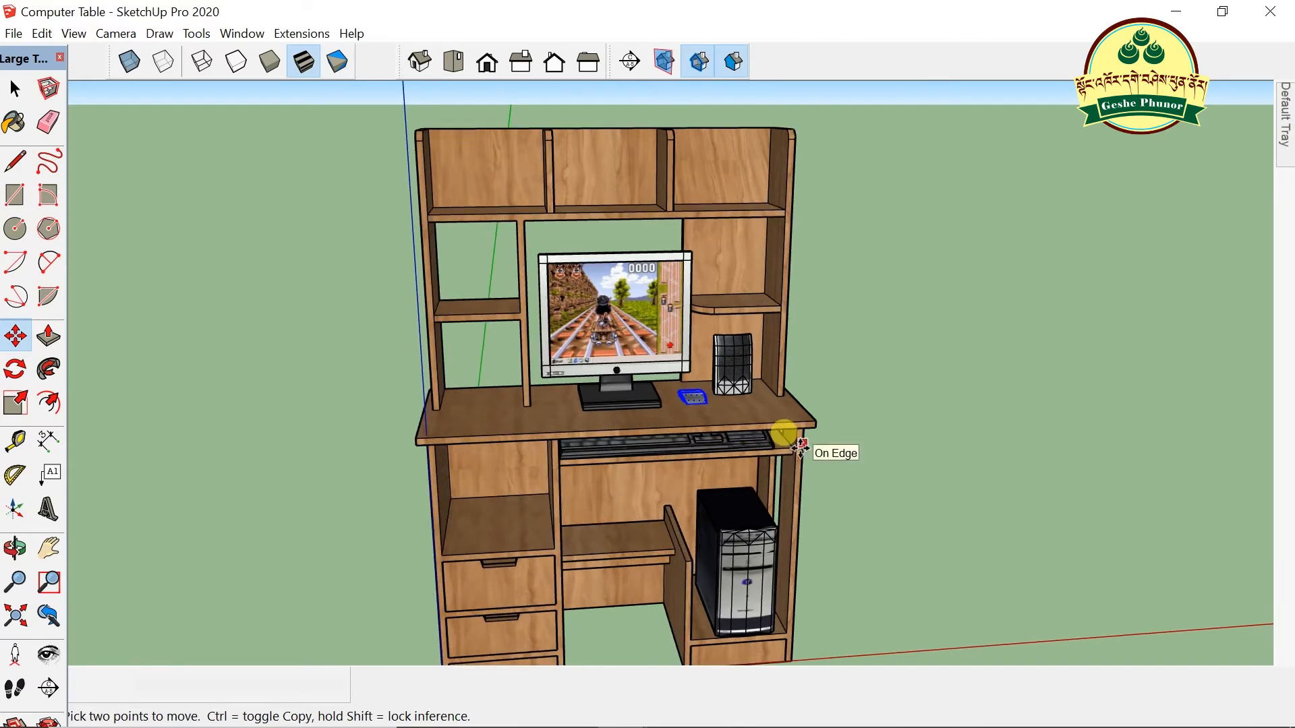
{"action": "scroll", "coordinate": [715, 480], "scroll_direction": "down", "scroll_amount": 3}
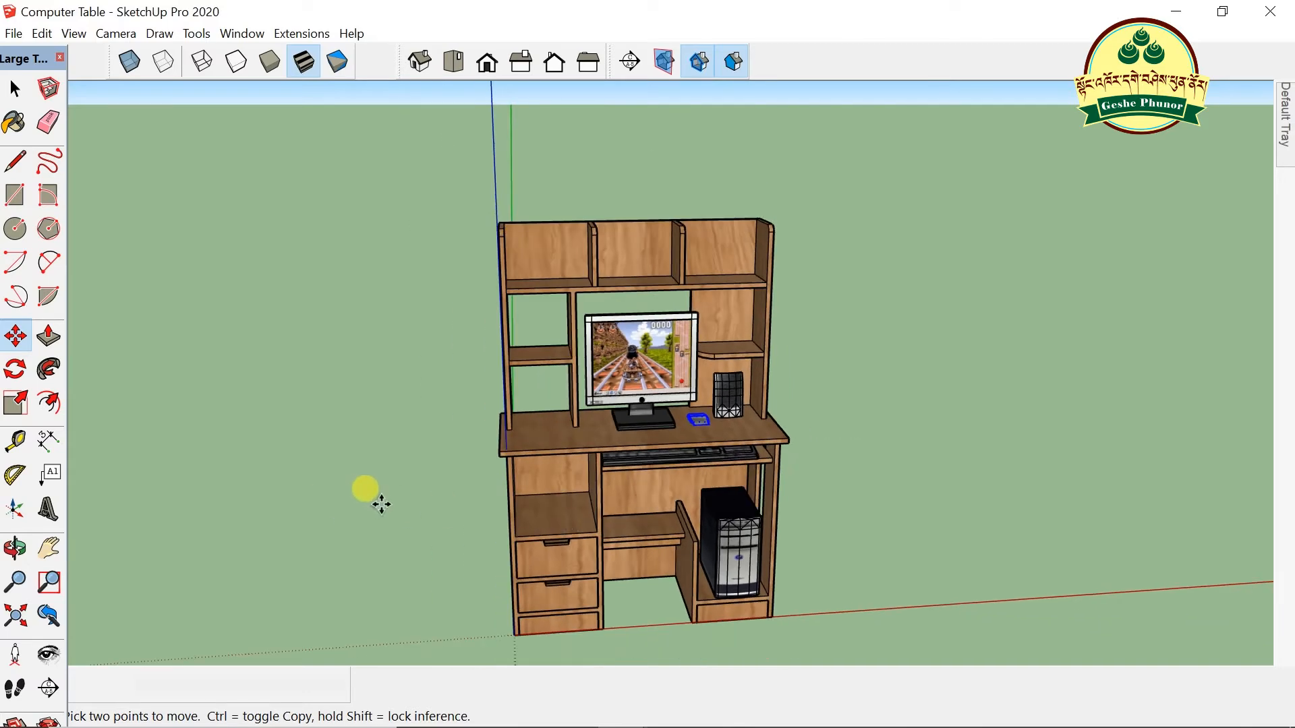
{"action": "left_click", "coordinate": [1175, 12]}
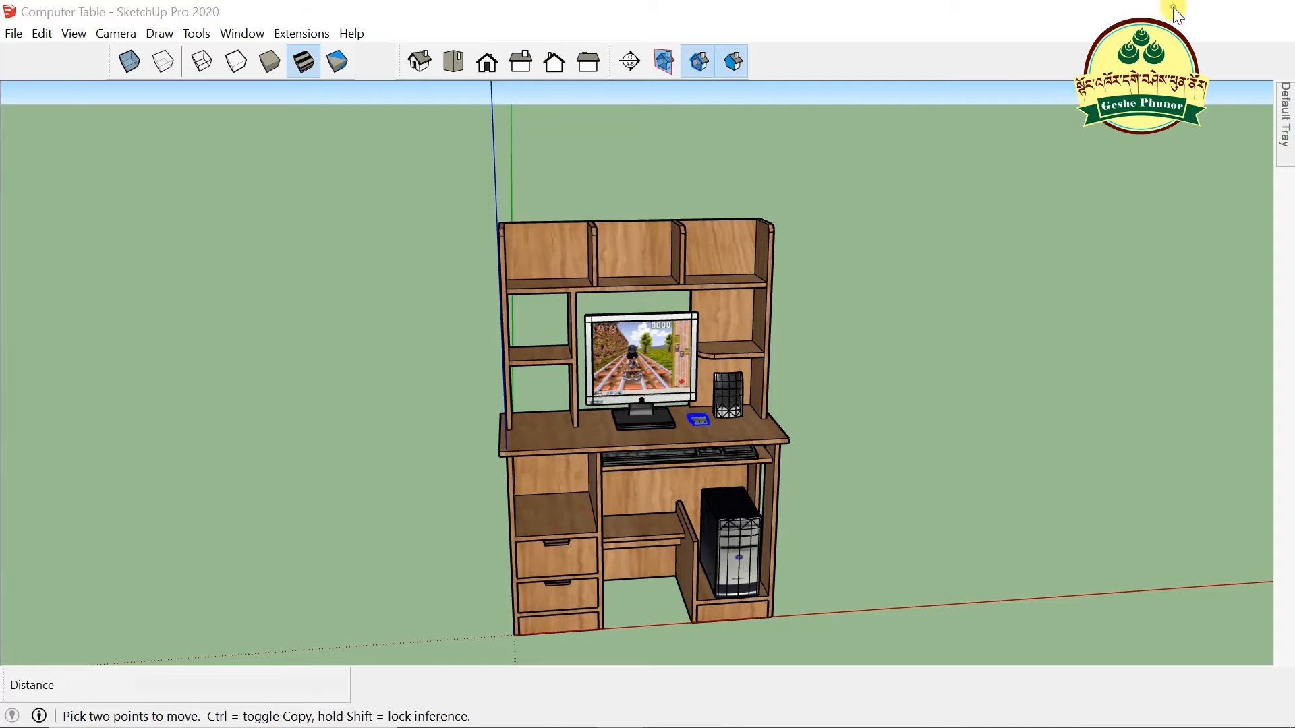
- Search 3D Warehouse for 'book' in the browser
{"action": "left_click", "coordinate": [518, 710]}
{"action": "scroll", "coordinate": [463, 181], "scroll_direction": "up", "scroll_amount": 5}
{"action": "left_click", "coordinate": [421, 96]}
{"action": "type", "text": "book"}
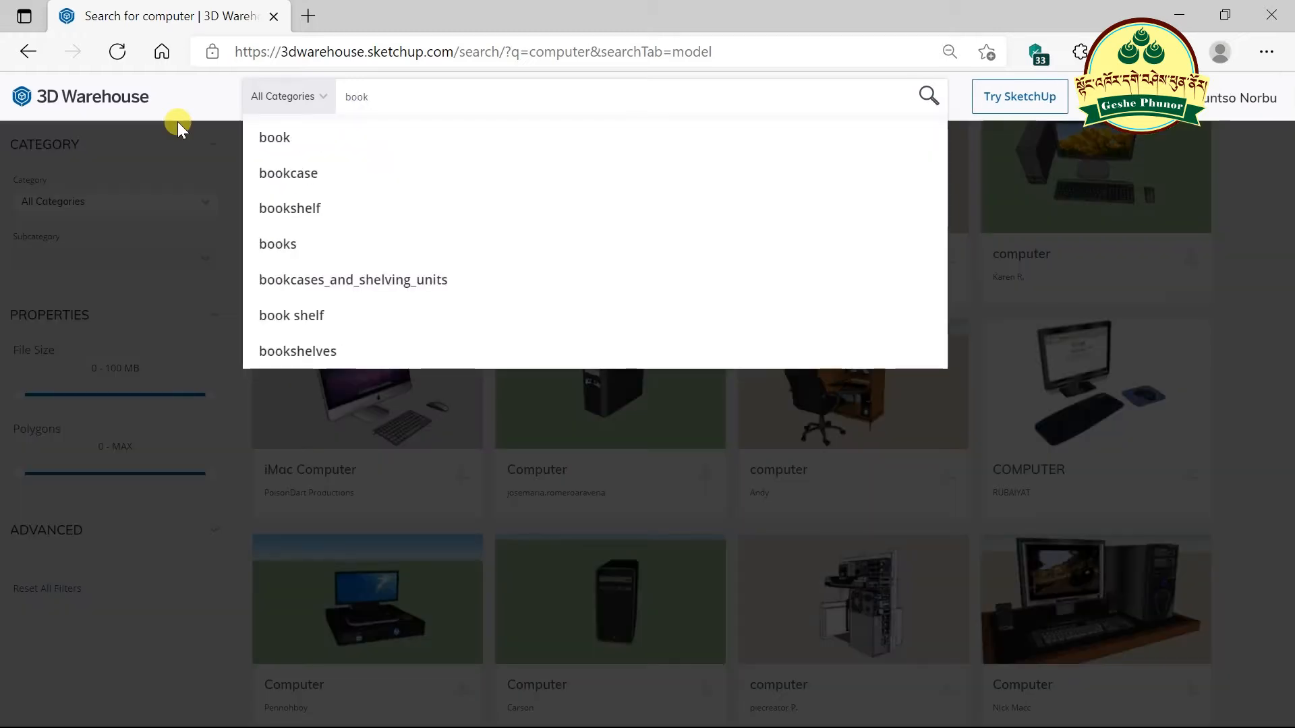
{"action": "key", "text": "Return"}
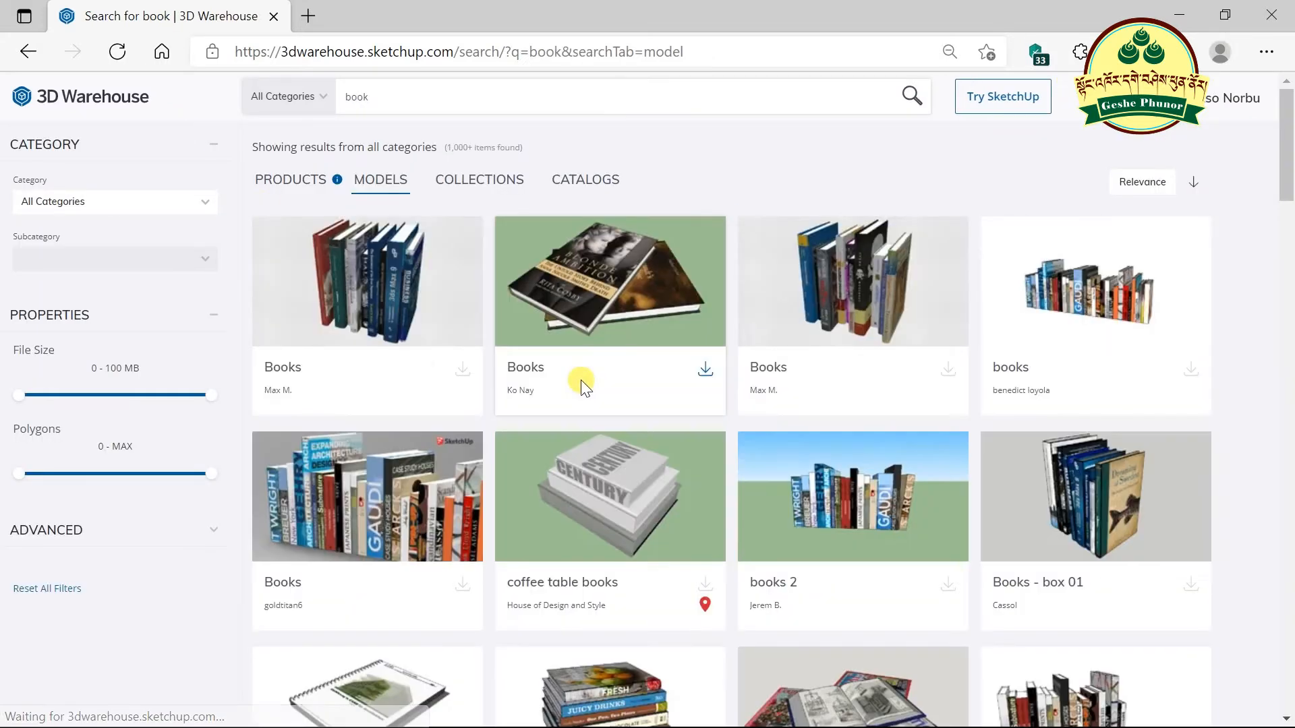
- Download the Books model as a SketchUp 2020 file and minimise the browser
{"action": "scroll", "coordinate": [580, 379], "scroll_direction": "down", "scroll_amount": 2}
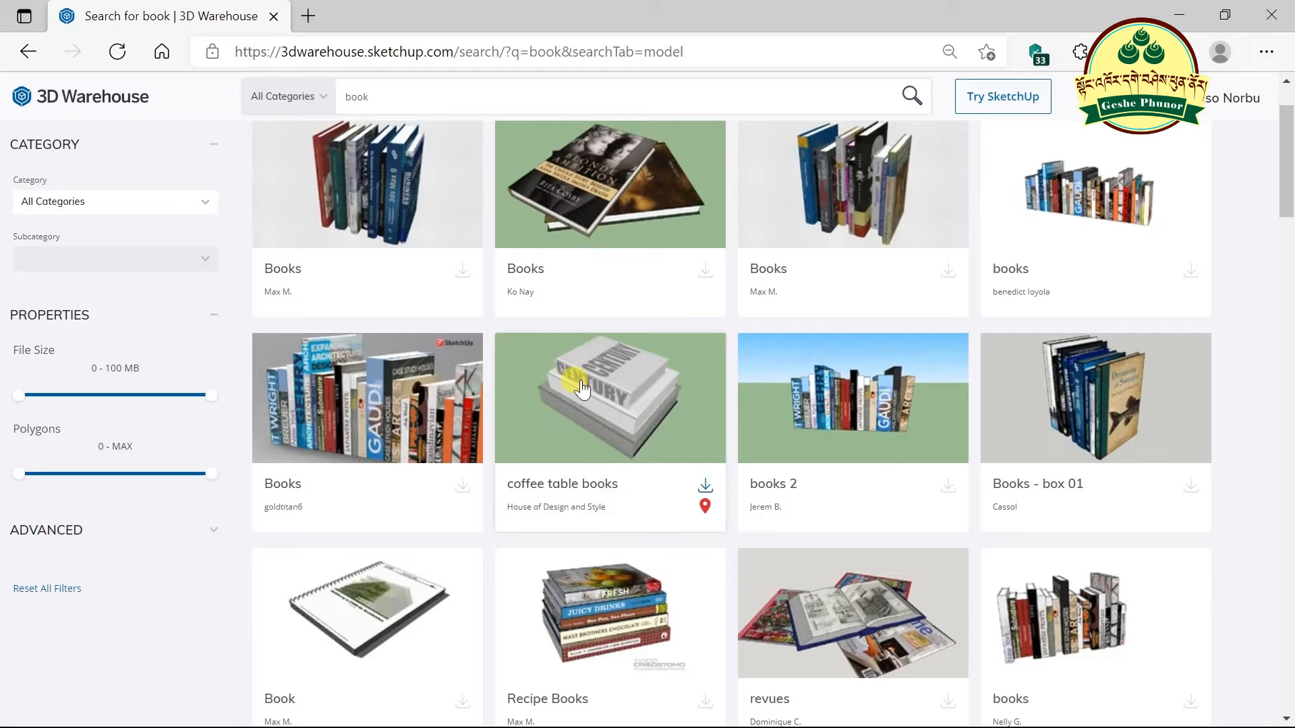
{"action": "scroll", "coordinate": [581, 379], "scroll_direction": "down", "scroll_amount": 3}
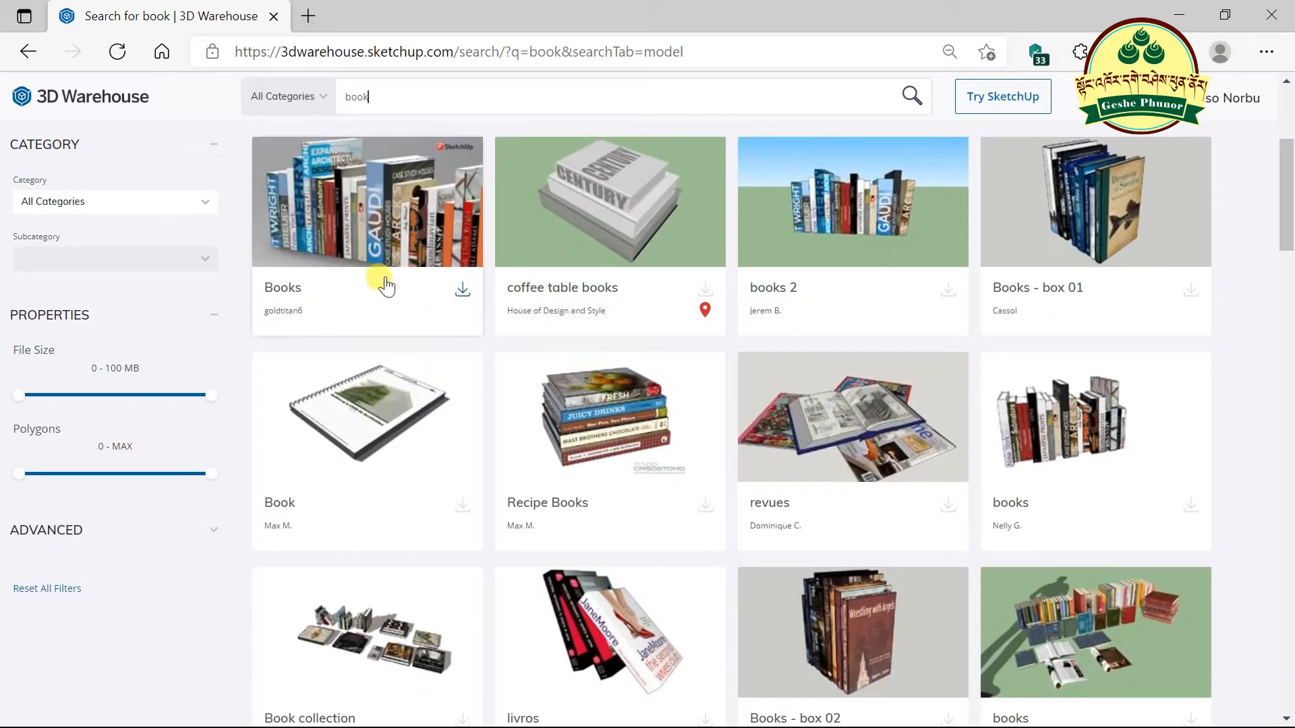
{"action": "left_click", "coordinate": [463, 290]}
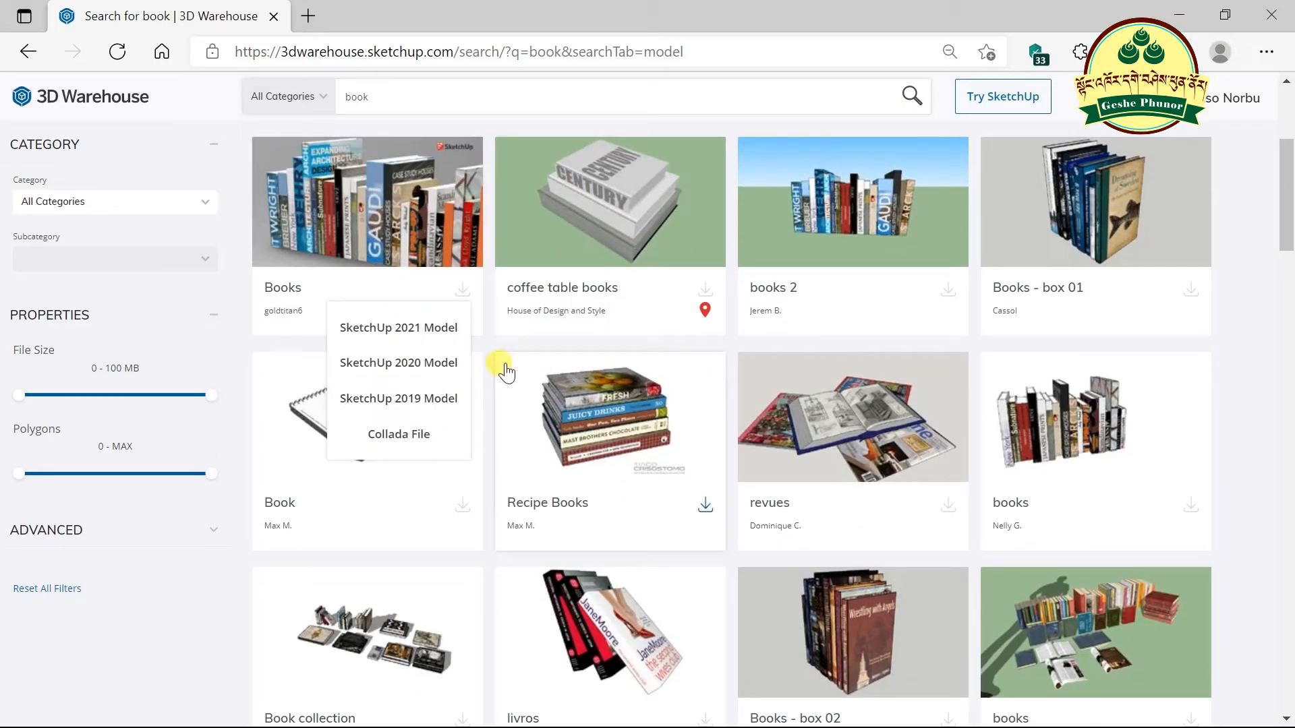
{"action": "left_click", "coordinate": [422, 362]}
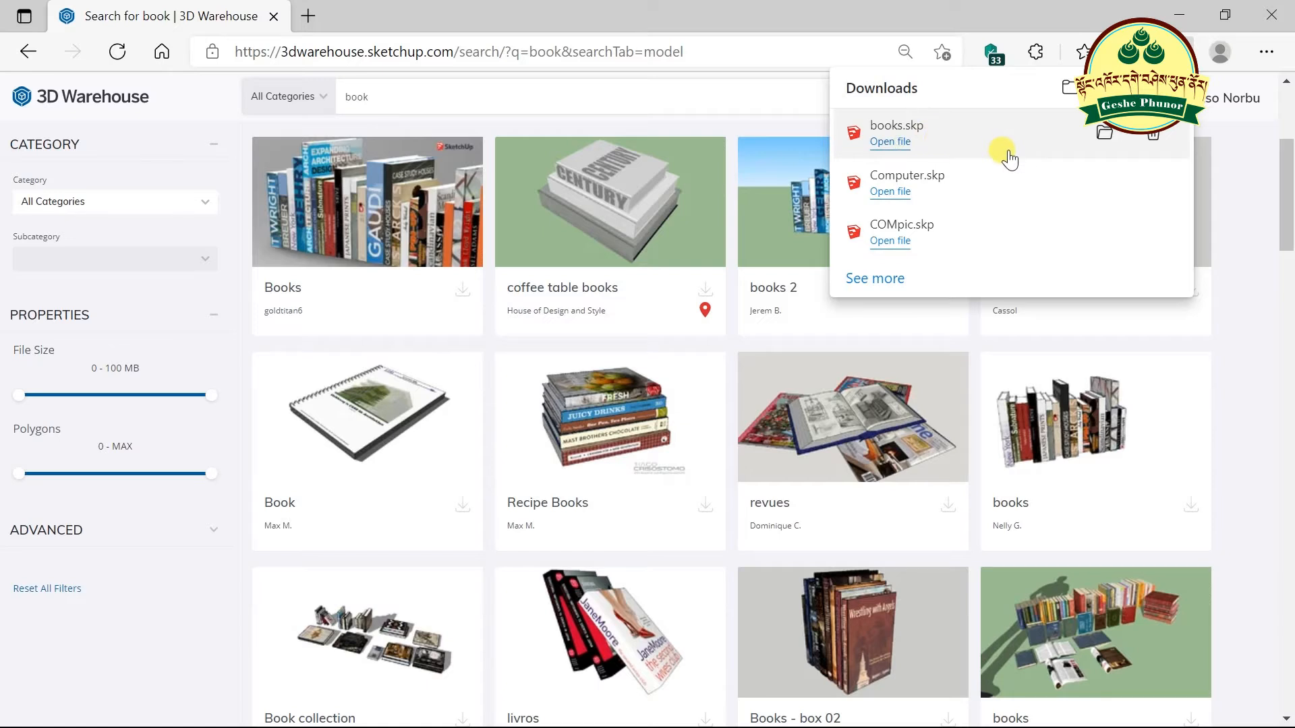
{"action": "left_click", "coordinate": [1179, 10]}
{"action": "left_click", "coordinate": [1179, 9]}
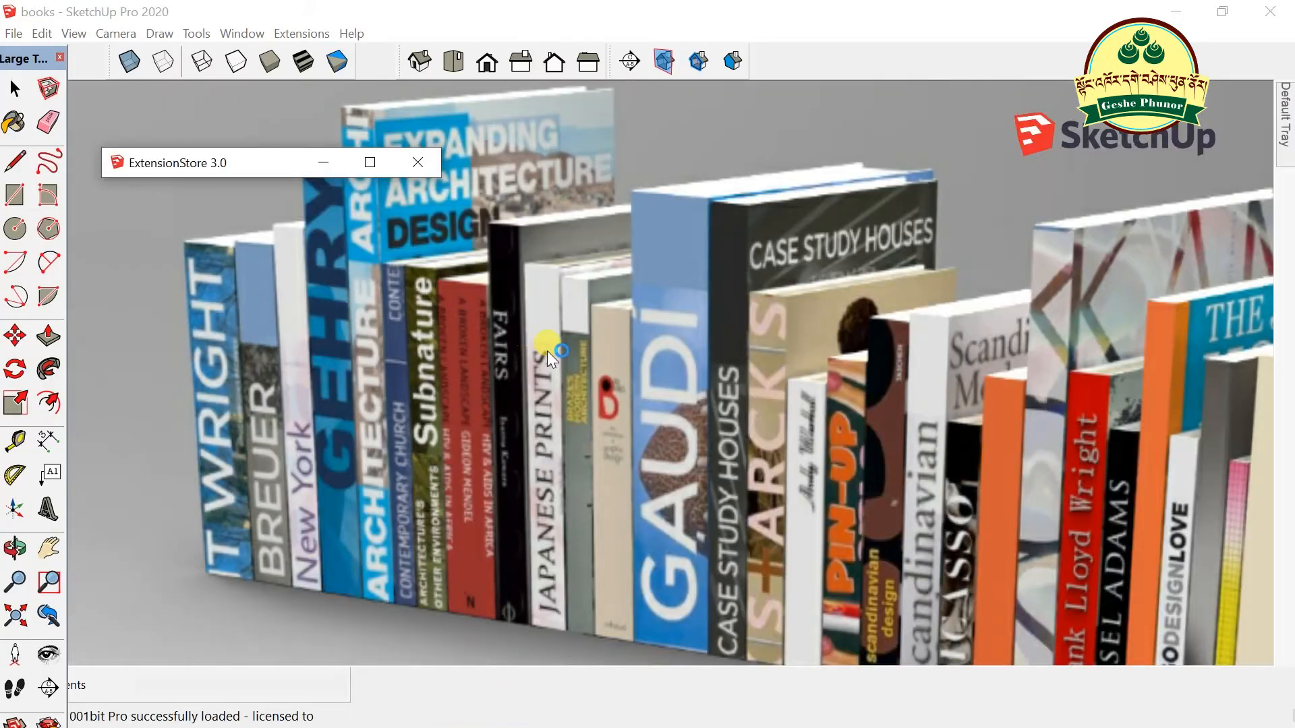
- Dismiss the extension notice and explode the wall-and-books group in books.skp
{"action": "scroll", "coordinate": [649, 386], "scroll_direction": "down", "scroll_amount": 5}
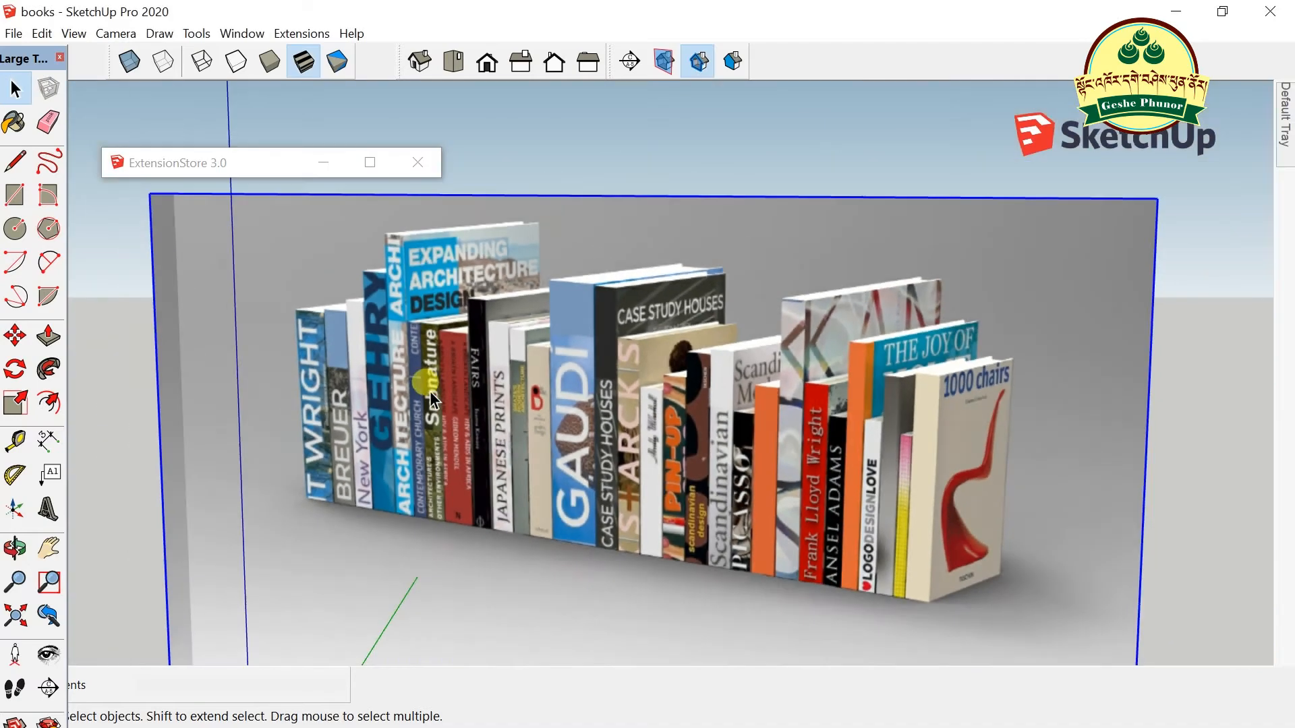
{"action": "scroll", "coordinate": [705, 445], "scroll_direction": "up", "scroll_amount": 6}
{"action": "scroll", "coordinate": [706, 447], "scroll_direction": "down", "scroll_amount": 2}
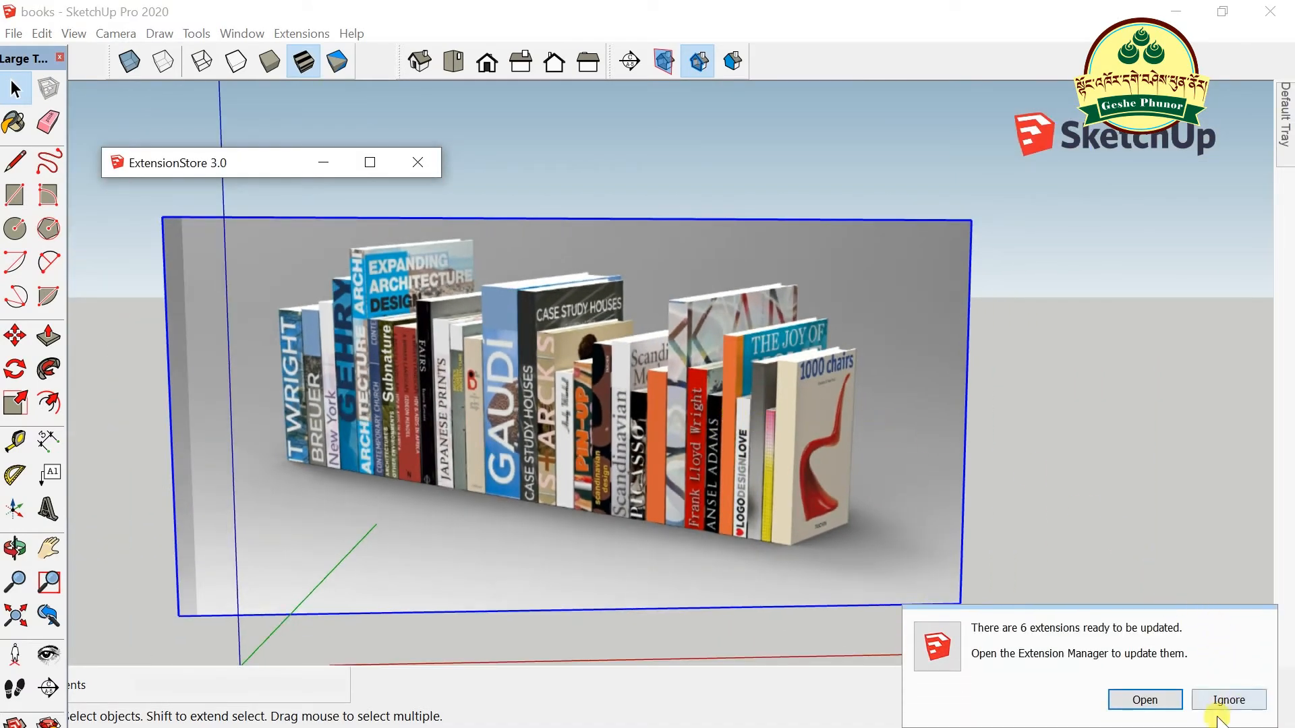
{"action": "left_click", "coordinate": [1224, 701]}
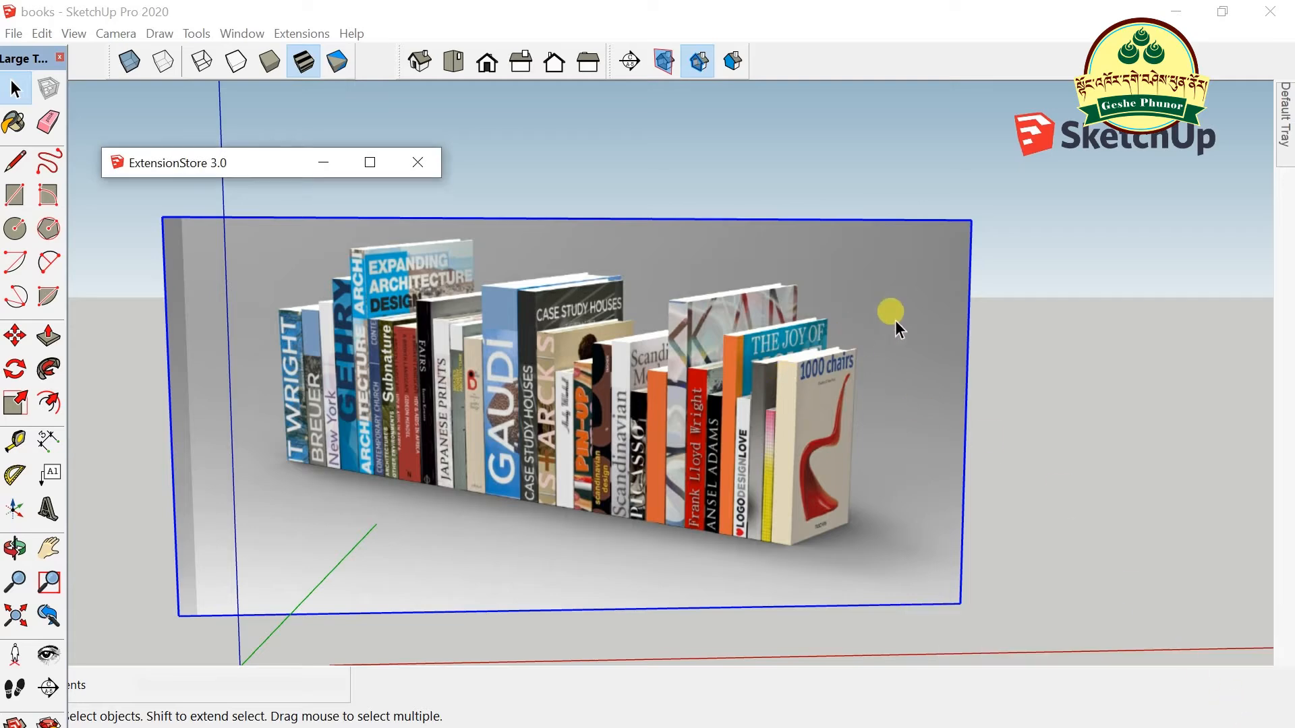
{"action": "left_click", "coordinate": [998, 377]}
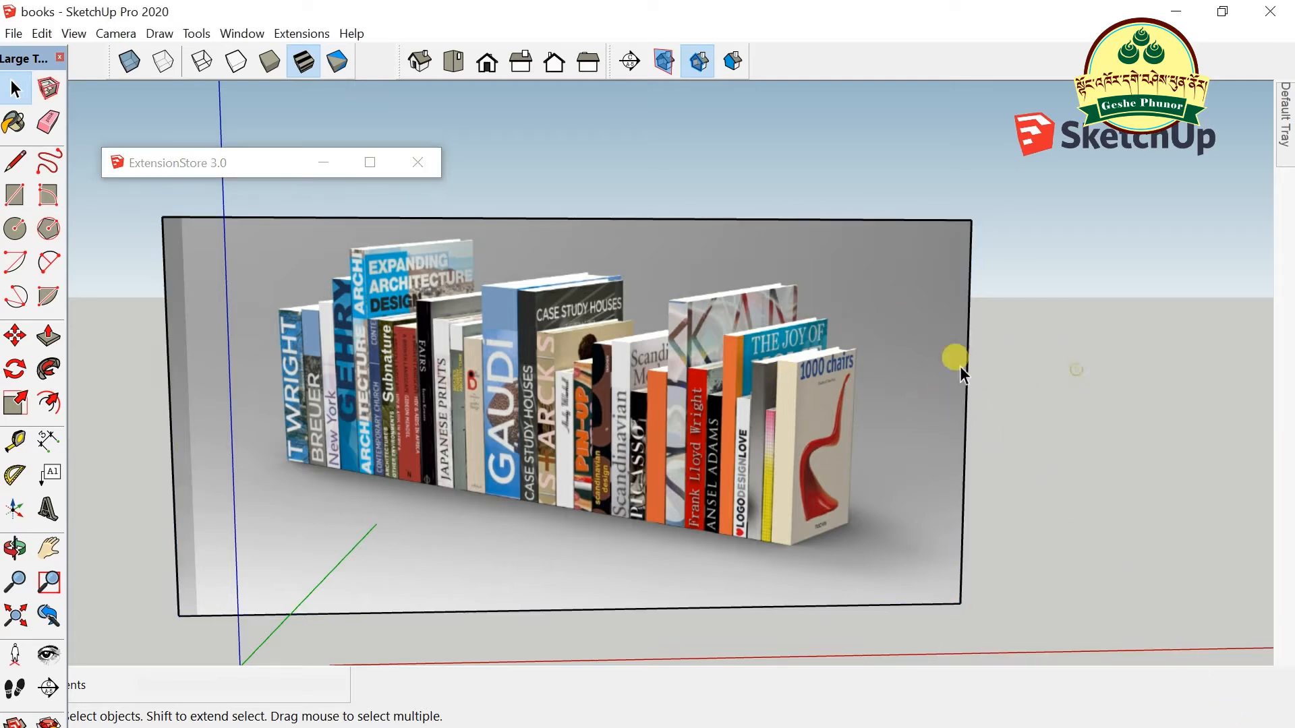
{"action": "key", "text": "o"}
{"action": "left_click_drag", "start_coordinate": [974, 382], "coordinate": [332, 211]}
{"action": "left_click", "coordinate": [16, 88]}
{"action": "left_click", "coordinate": [525, 383]}
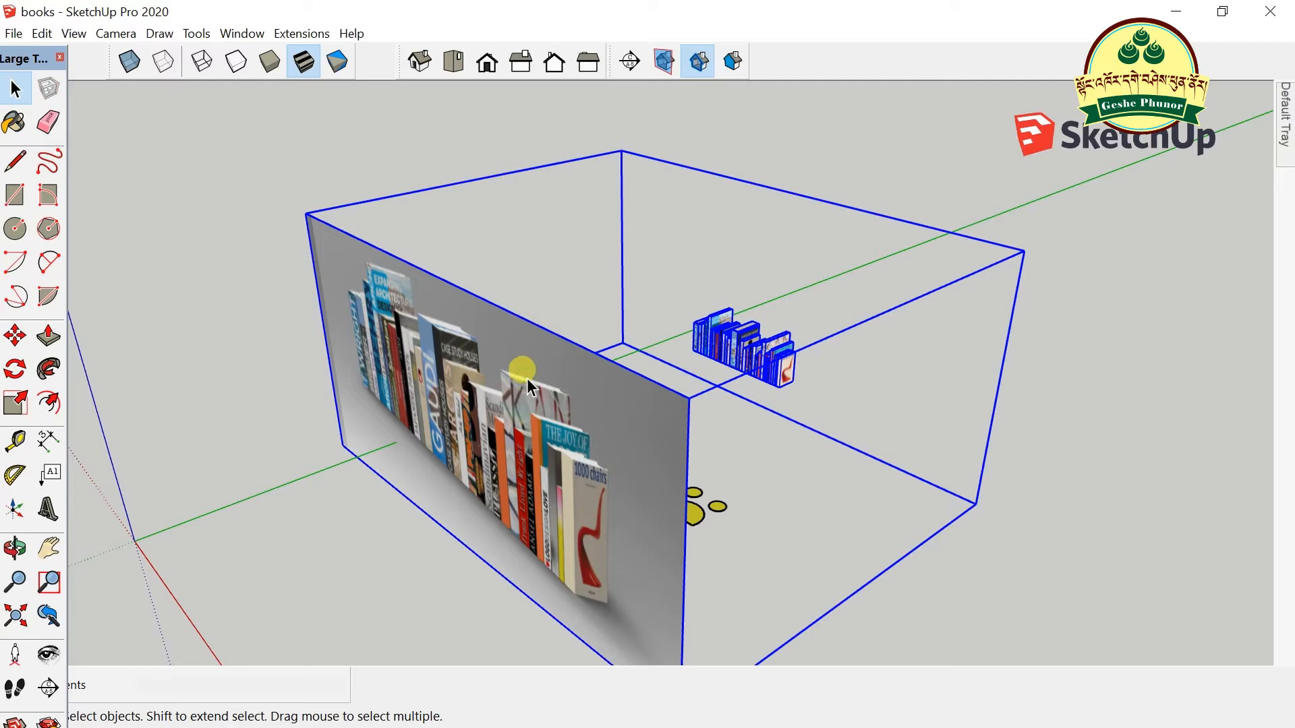
{"action": "right_click", "coordinate": [530, 387]}
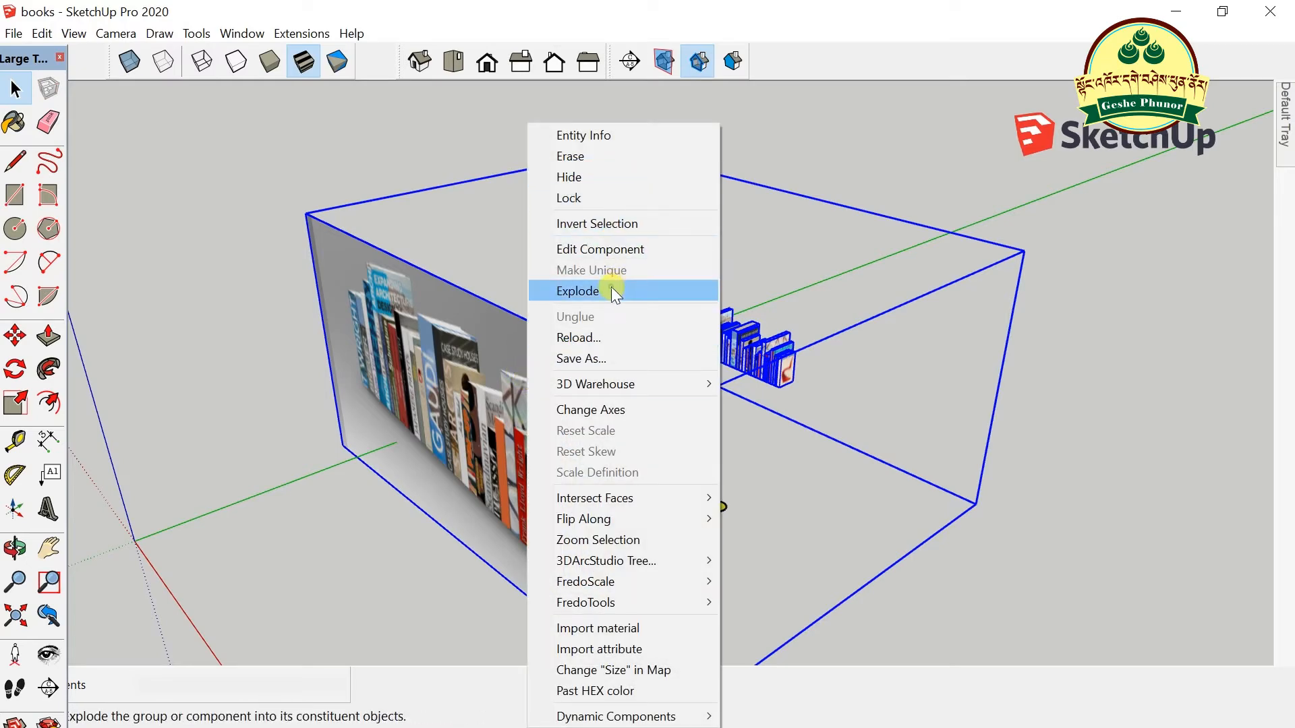
{"action": "left_click", "coordinate": [611, 290]}
- Box-select the small row of books and copy it via Edit > Copy
{"action": "left_click", "coordinate": [959, 437]}
{"action": "left_click_drag", "start_coordinate": [870, 422], "coordinate": [870, 422]}
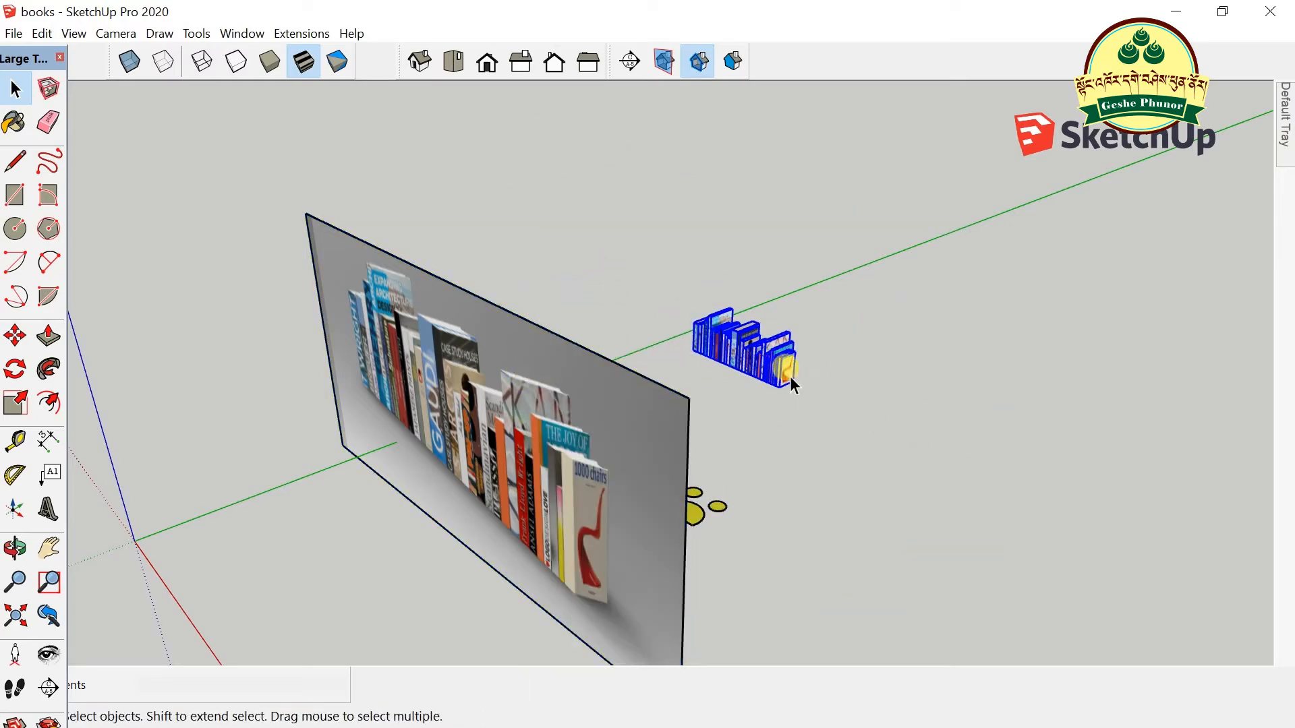
{"action": "scroll", "coordinate": [791, 376], "scroll_direction": "up", "scroll_amount": 5}
{"action": "key", "text": "o"}
{"action": "left_click_drag", "start_coordinate": [746, 367], "coordinate": [940, 407]}
{"action": "left_click", "coordinate": [20, 91]}
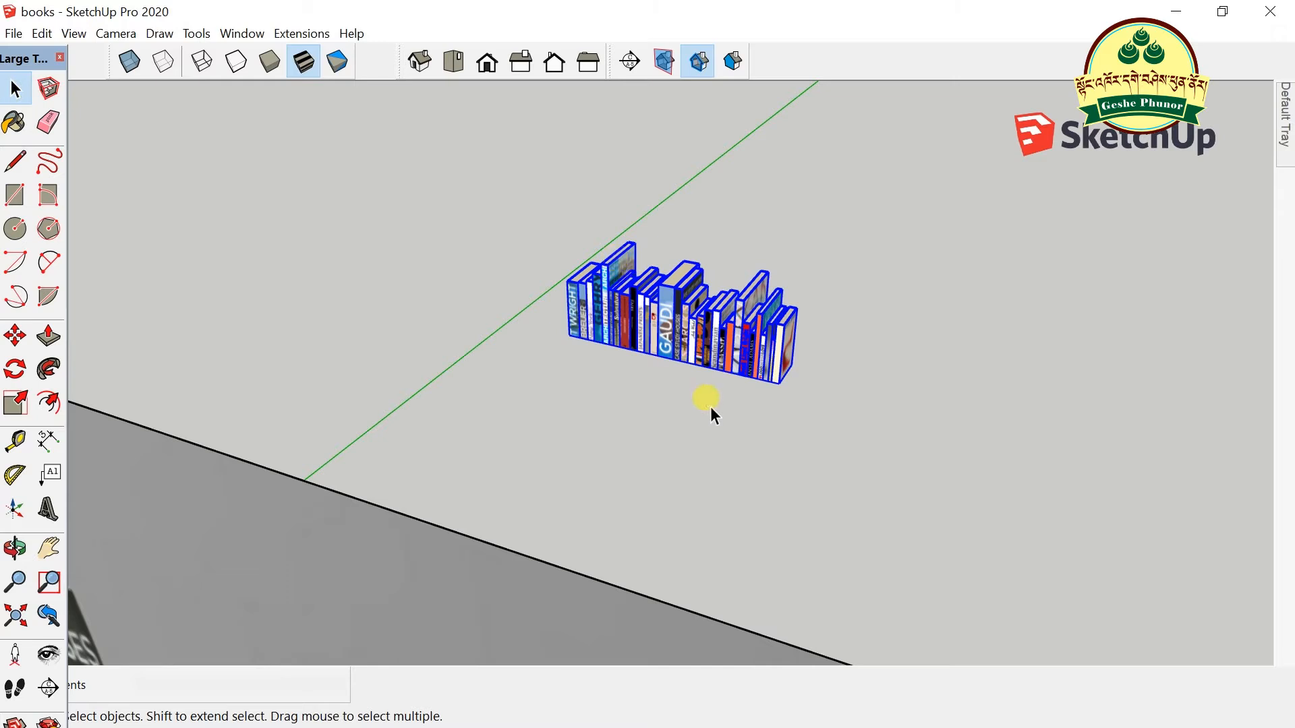
{"action": "left_click", "coordinate": [709, 403]}
{"action": "left_click_drag", "start_coordinate": [491, 173], "coordinate": [894, 467]}
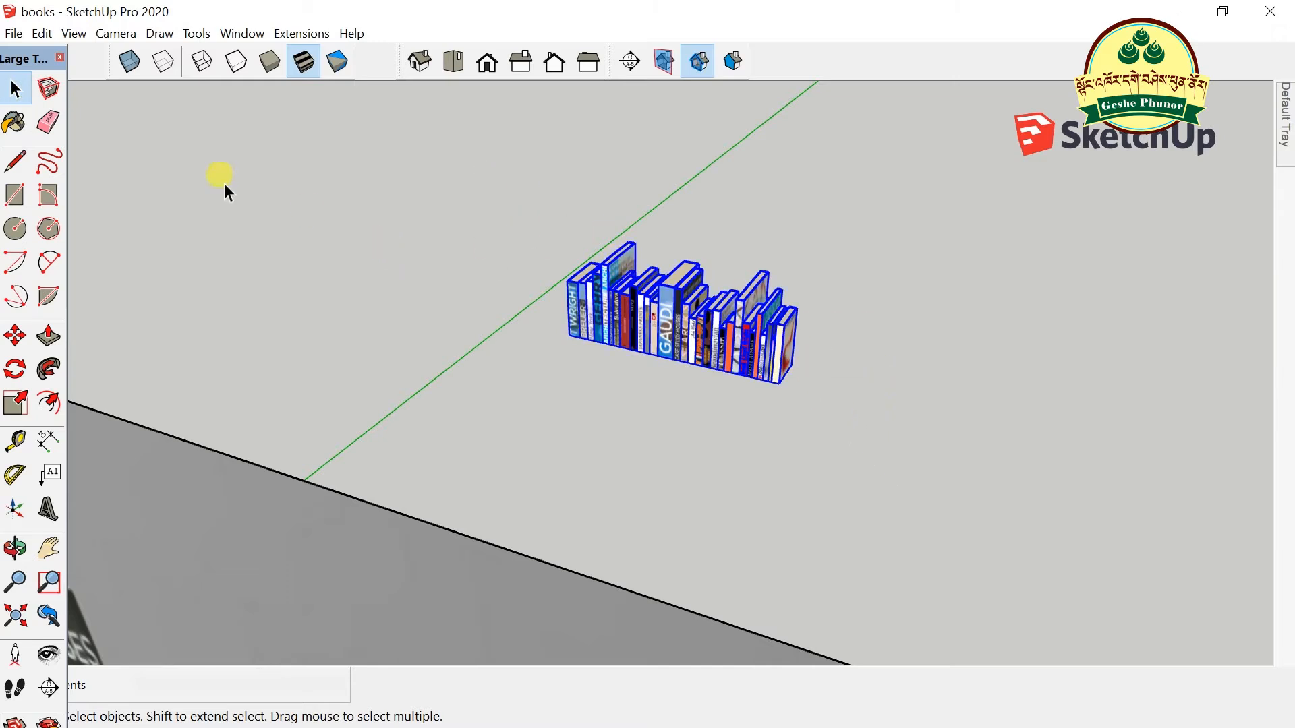
{"action": "left_click", "coordinate": [42, 33]}
{"action": "left_click", "coordinate": [78, 122]}
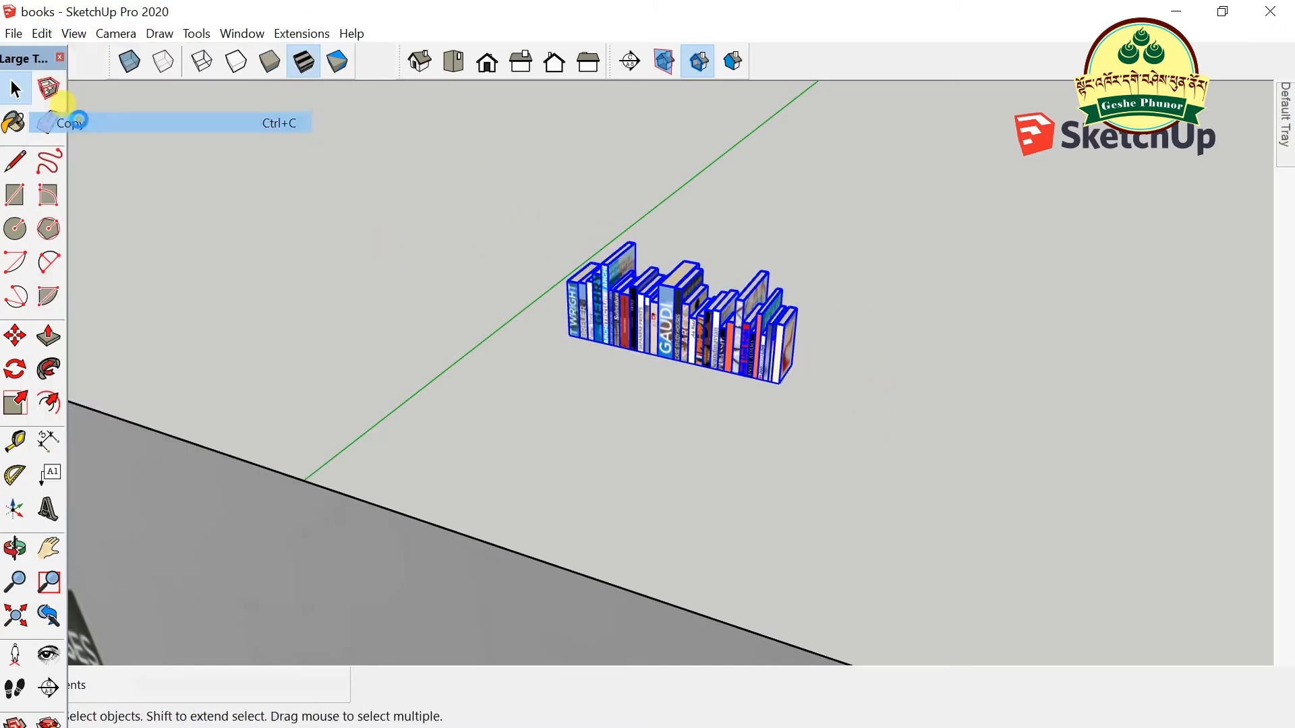
- Minimise the books model and restore the Computer Table model from the taskbar
{"action": "left_click", "coordinate": [1173, 13]}
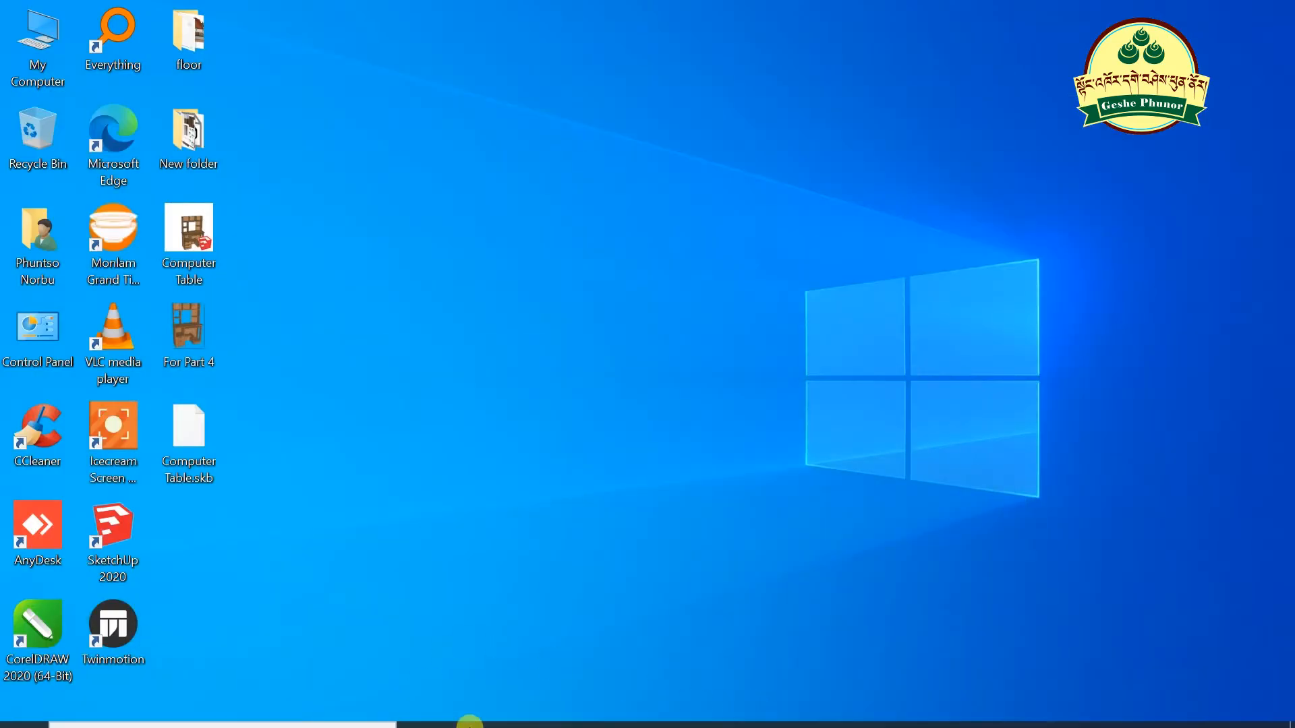
{"action": "mouse_move", "coordinate": [614, 727]}
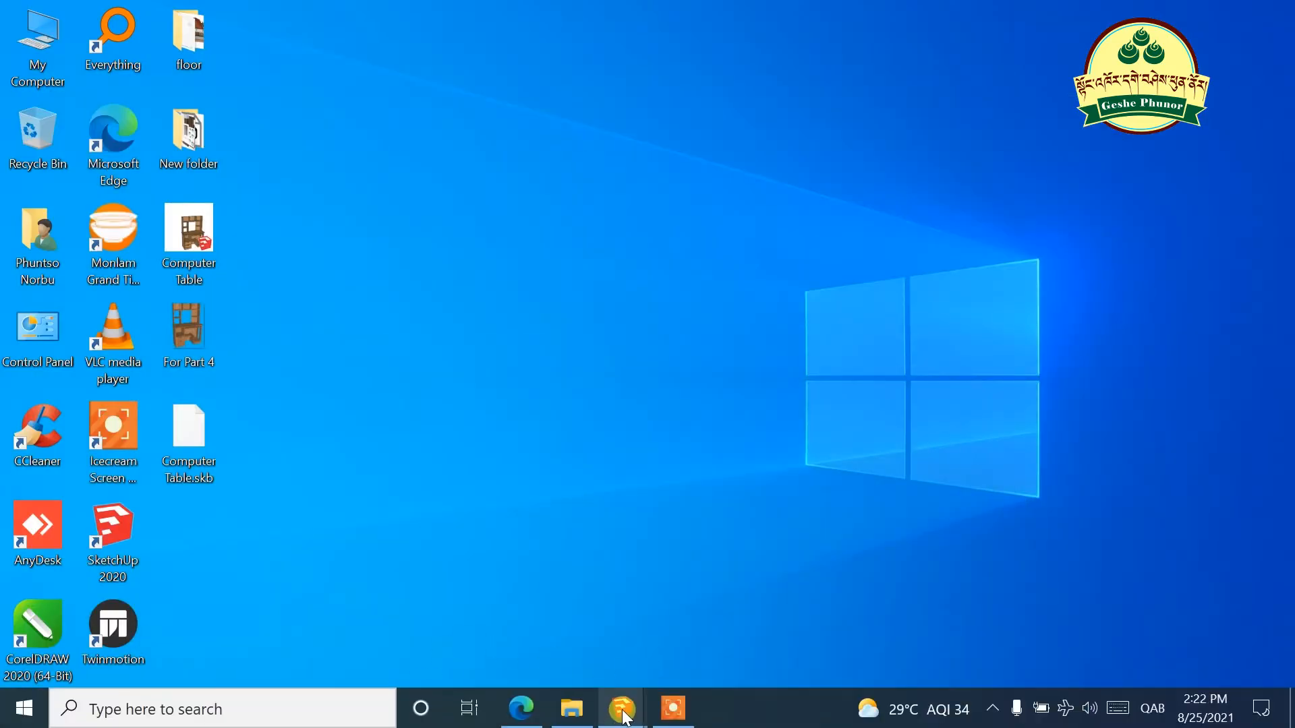
{"action": "left_click", "coordinate": [461, 654]}
{"action": "scroll", "coordinate": [779, 289], "scroll_direction": "down", "scroll_amount": 2}
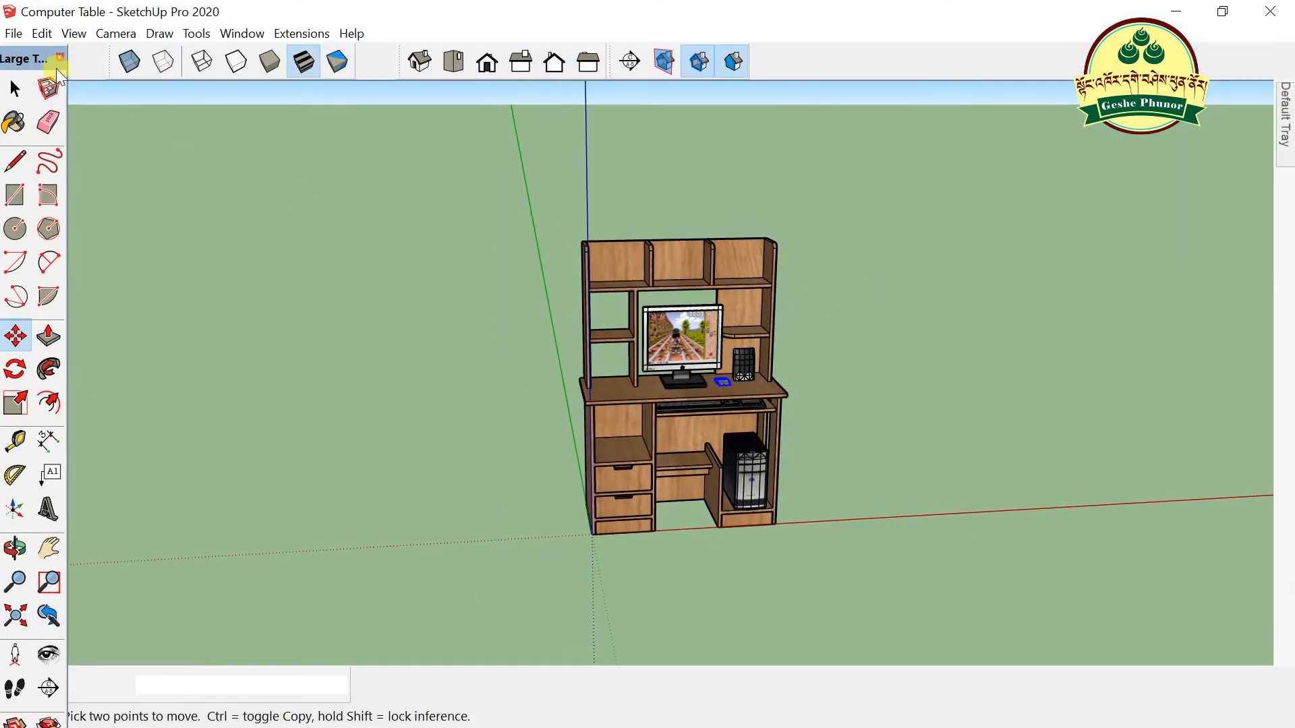
- Paste the copied row of books from the Edit menu and place it beside the table
{"action": "left_click", "coordinate": [41, 33]}
{"action": "left_click", "coordinate": [86, 147]}
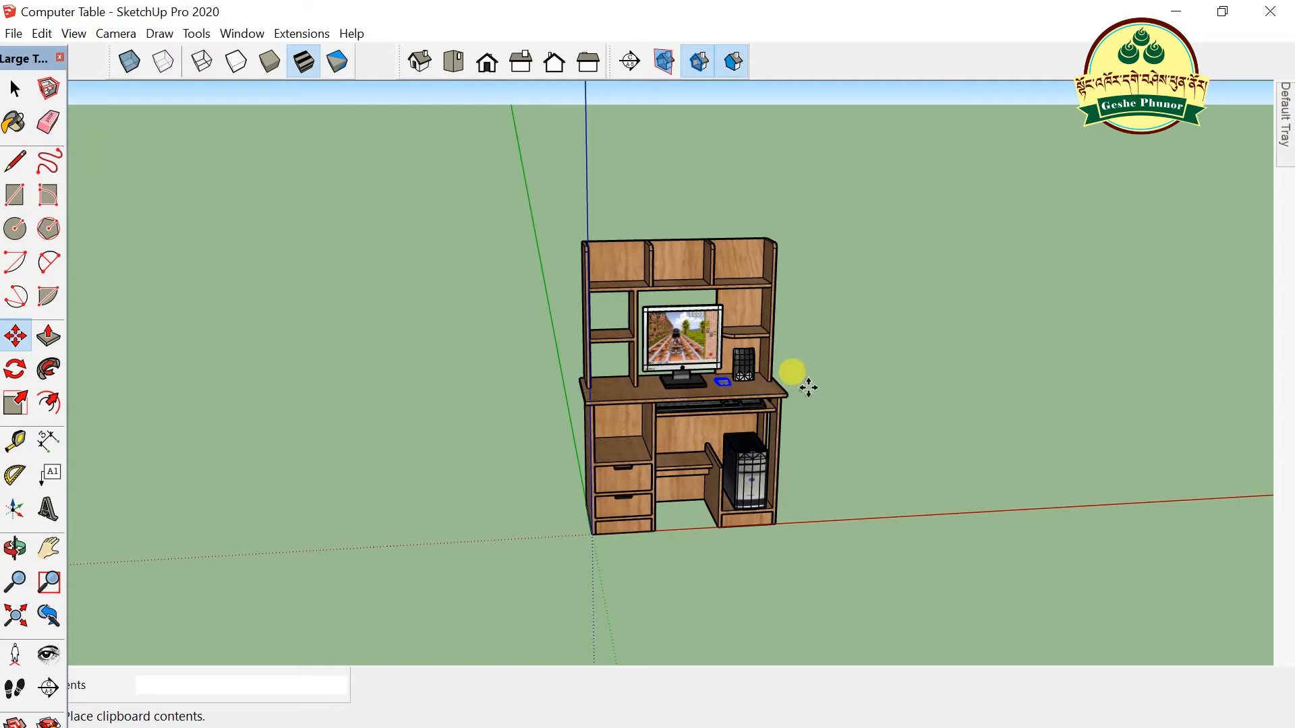
{"action": "scroll", "coordinate": [823, 346], "scroll_direction": "up", "scroll_amount": 2}
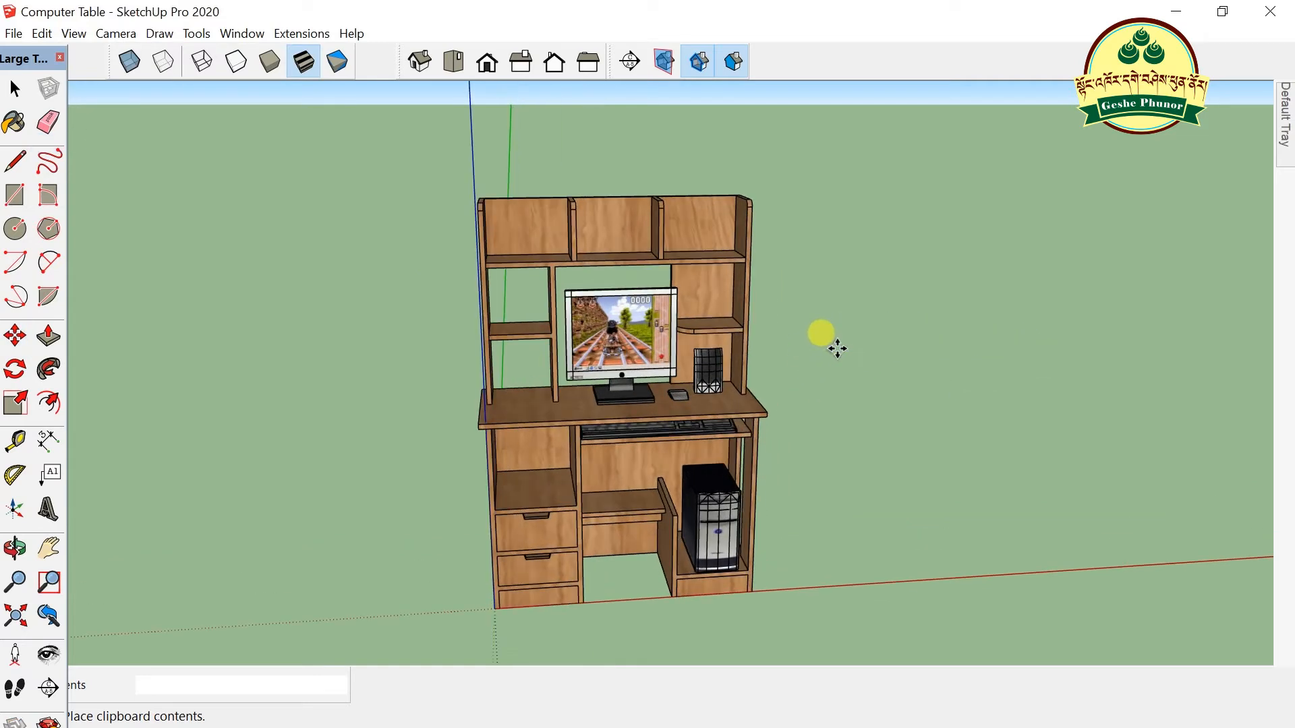
{"action": "left_click", "coordinate": [889, 436]}
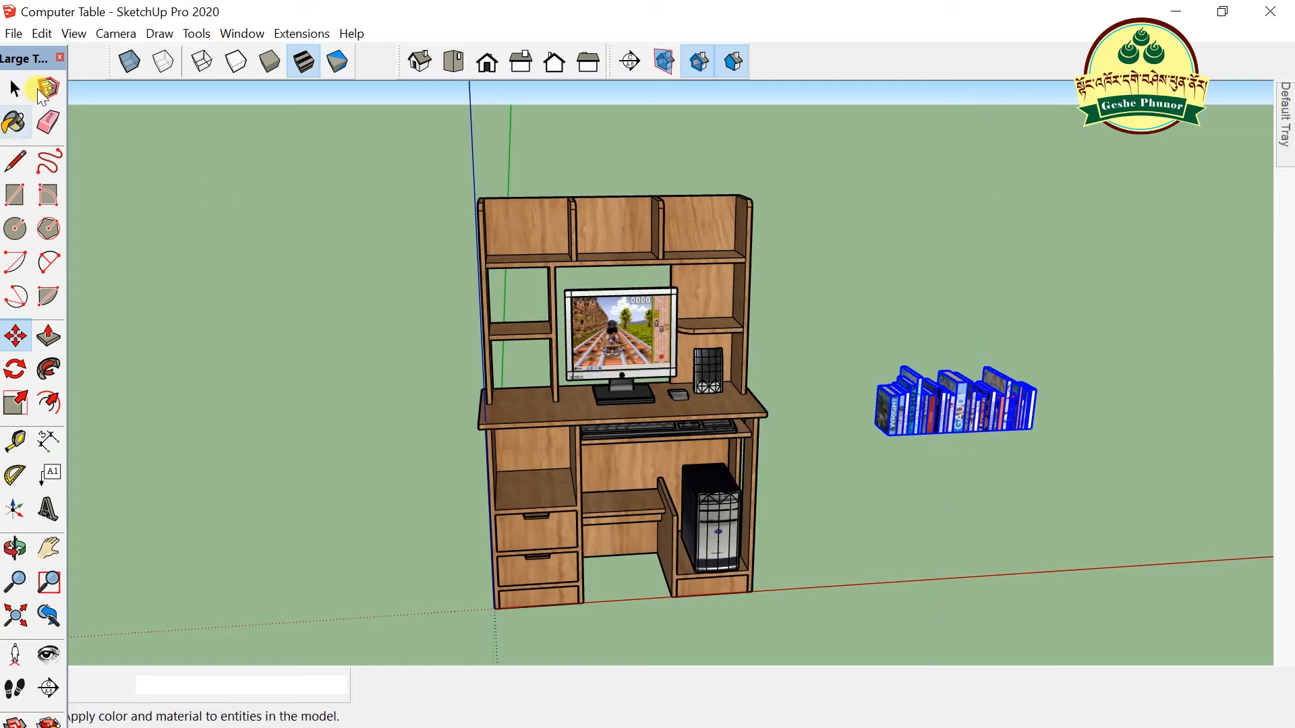
- Make the pasted books a group, then reselect the books group
{"action": "left_click", "coordinate": [15, 87]}
{"action": "right_click", "coordinate": [953, 418]}
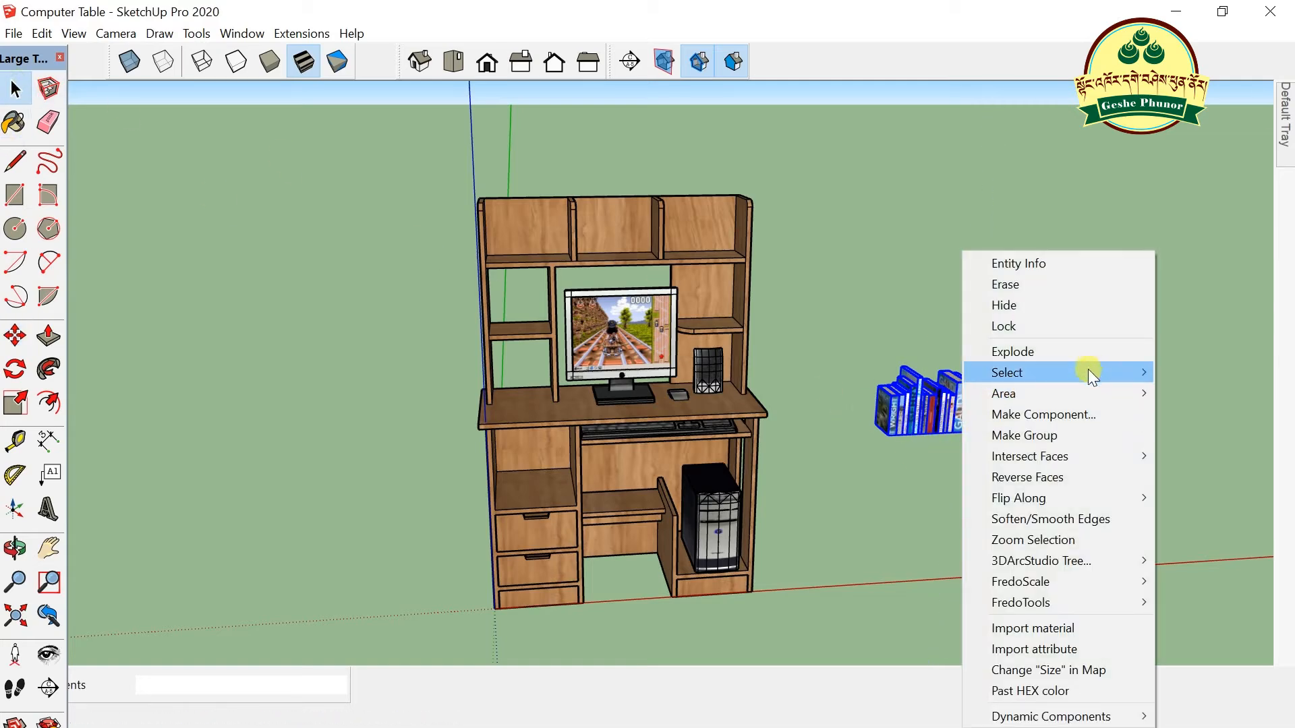
{"action": "left_click", "coordinate": [1075, 434]}
{"action": "left_click", "coordinate": [879, 547]}
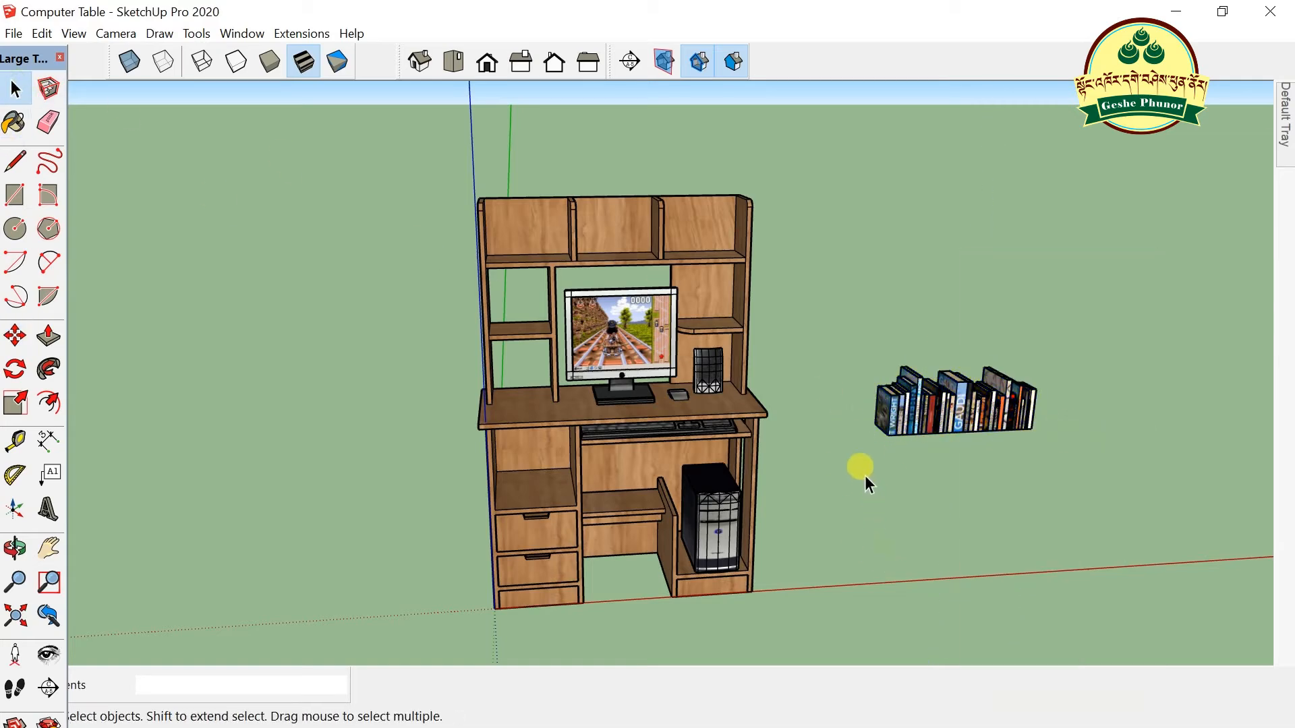
{"action": "scroll", "coordinate": [901, 419], "scroll_direction": "up", "scroll_amount": 3}
{"action": "scroll", "coordinate": [958, 431], "scroll_direction": "down", "scroll_amount": 3}
{"action": "scroll", "coordinate": [1005, 388], "scroll_direction": "up", "scroll_amount": 2}
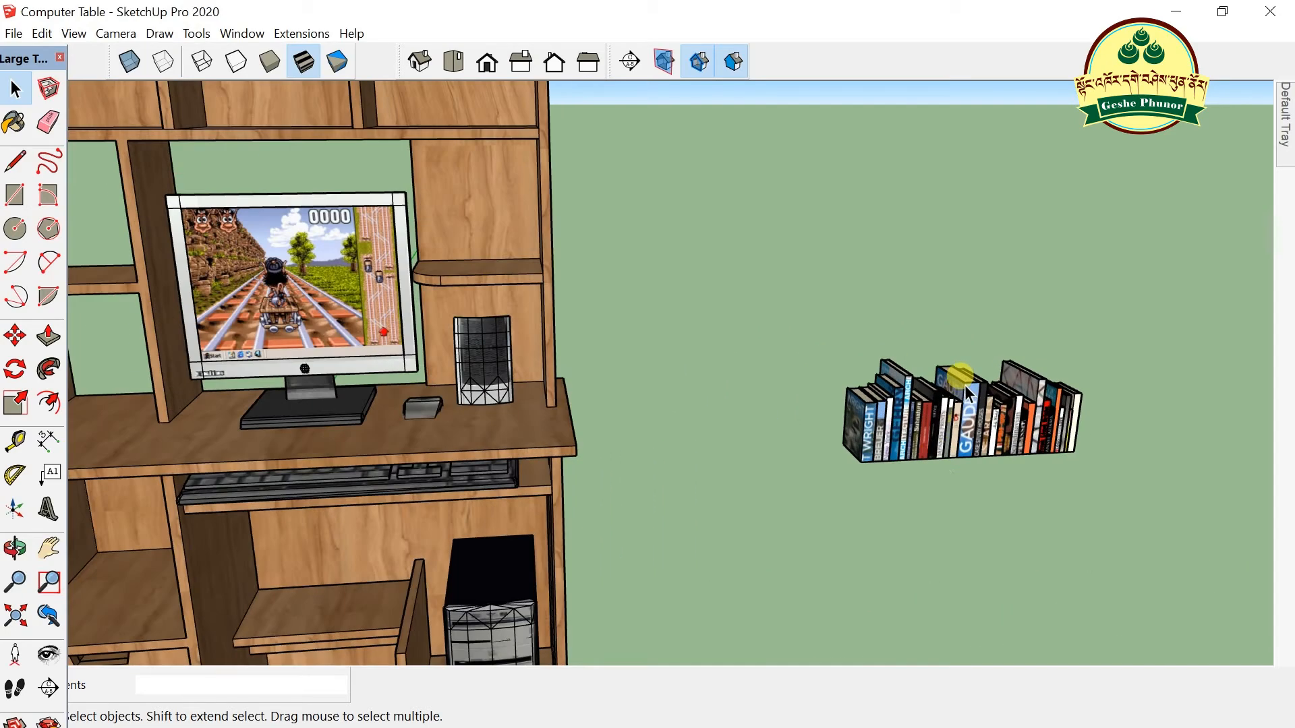
{"action": "left_click", "coordinate": [928, 459]}
{"action": "scroll", "coordinate": [1054, 465], "scroll_direction": "down", "scroll_amount": 2}
{"action": "scroll", "coordinate": [1055, 466], "scroll_direction": "up", "scroll_amount": 4}
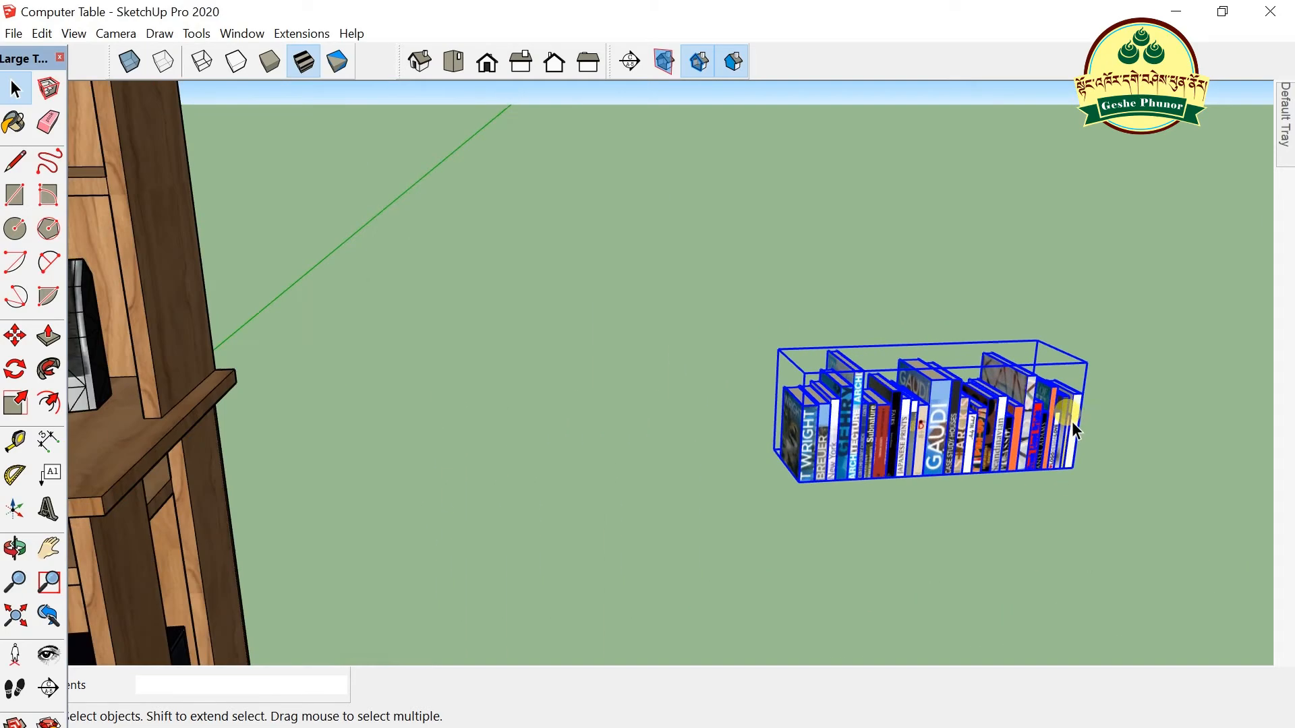
{"action": "scroll", "coordinate": [1014, 421], "scroll_direction": "down", "scroll_amount": 4}
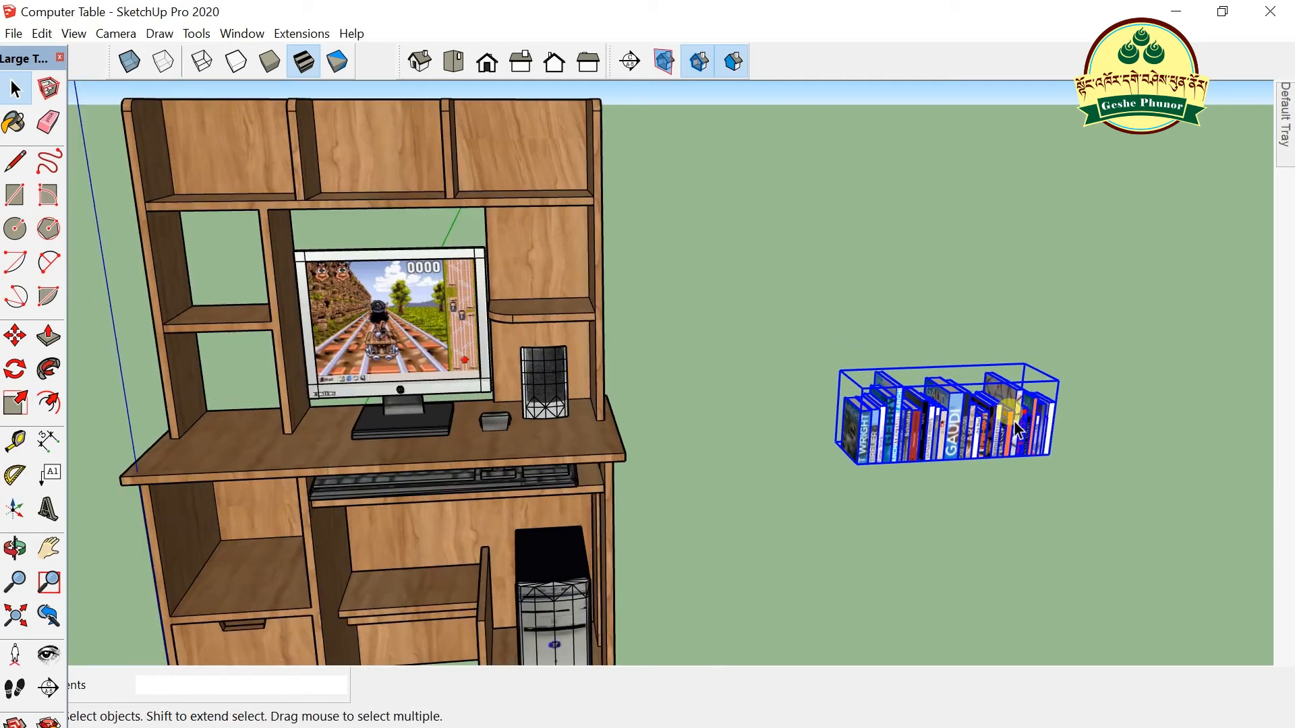
{"action": "scroll", "coordinate": [1091, 417], "scroll_direction": "down", "scroll_amount": 1}
- Move the books group by its corner onto the table's top shelf
{"action": "key", "text": "m"}
{"action": "left_click", "coordinate": [901, 456]}
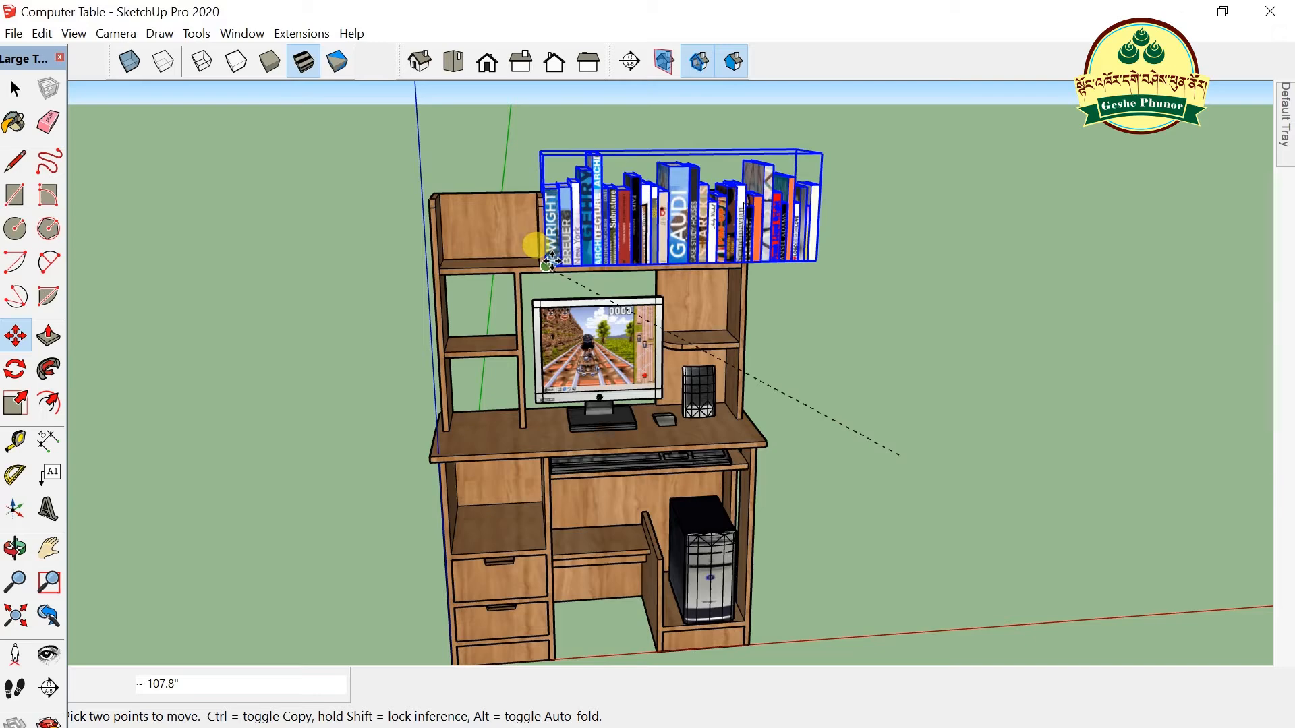
{"action": "left_click", "coordinate": [550, 260]}
{"action": "scroll", "coordinate": [830, 111], "scroll_direction": "up", "scroll_amount": 3}
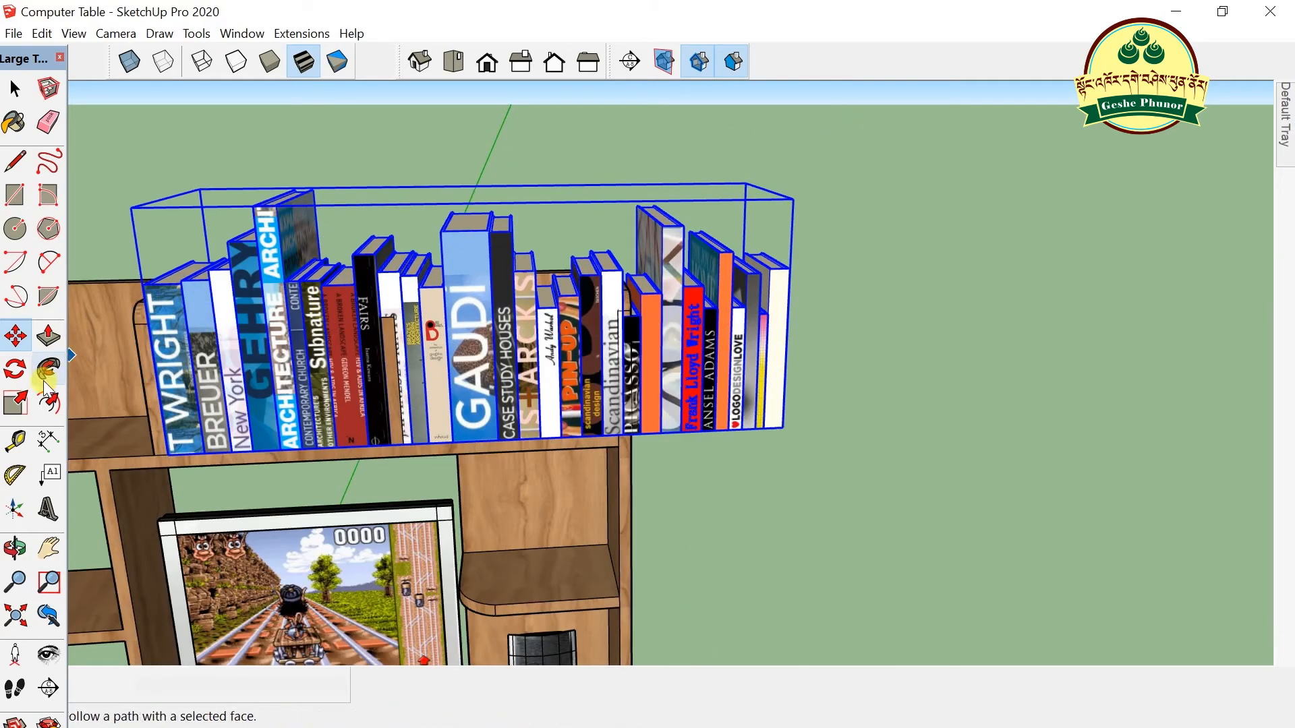
- Scale the books down from a corner grip to fit the shelf, orbiting to check the fit
{"action": "left_click", "coordinate": [14, 403]}
{"action": "left_click_drag", "start_coordinate": [792, 198], "coordinate": [711, 319]}
{"action": "scroll", "coordinate": [716, 321], "scroll_direction": "down", "scroll_amount": 3}
{"action": "middle_click_drag", "start_coordinate": [755, 345], "coordinate": [268, 485]}
{"action": "scroll", "coordinate": [742, 342], "scroll_direction": "up", "scroll_amount": 3}
{"action": "middle_click_drag", "start_coordinate": [567, 384], "coordinate": [703, 357]}
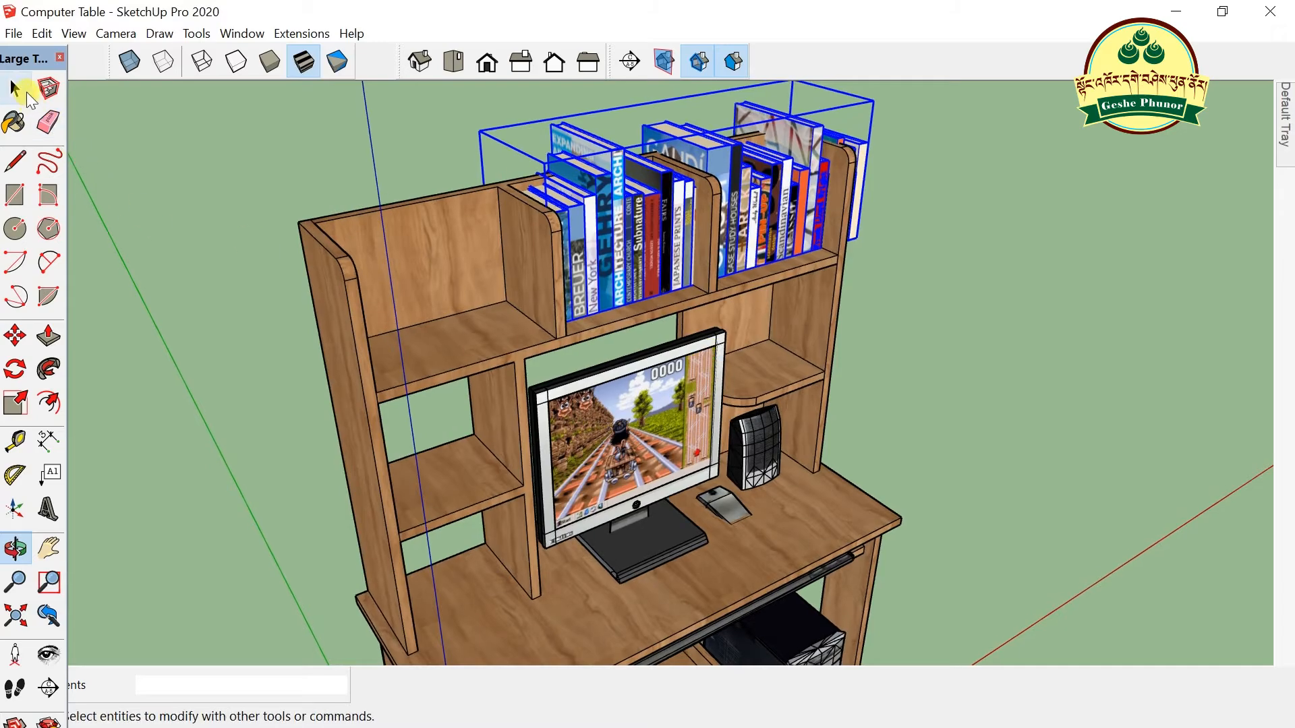
{"action": "scroll", "coordinate": [664, 351], "scroll_direction": "down", "scroll_amount": 3}
{"action": "scroll", "coordinate": [792, 162], "scroll_direction": "up", "scroll_amount": 3}
{"action": "scroll", "coordinate": [792, 162], "scroll_direction": "up", "scroll_amount": 2}
{"action": "left_click_drag", "start_coordinate": [830, 269], "coordinate": [104, 148]}
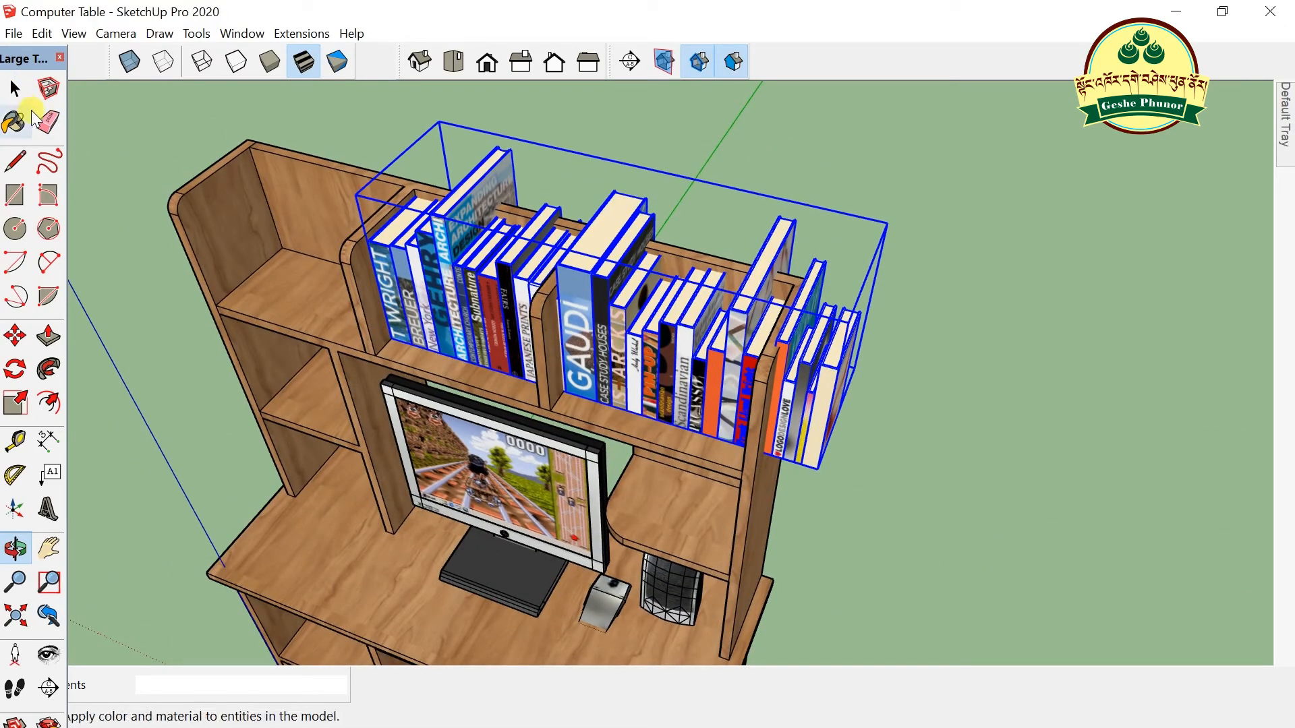
- Scale the book row to 0.75, then shrink it further to fit one compartment
{"action": "left_click", "coordinate": [15, 406]}
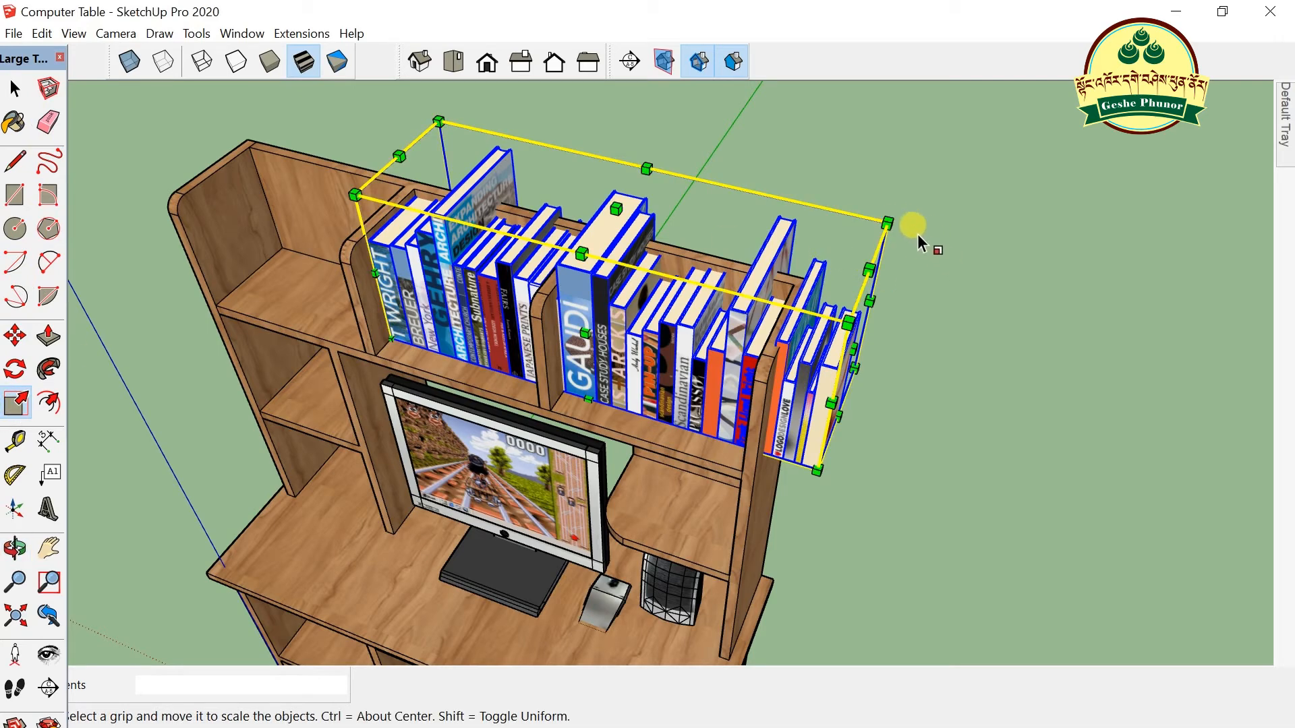
{"action": "mouse_move", "coordinate": [585, 332]}
{"action": "left_mouse_down"}
{"action": "mouse_move", "coordinate": [607, 312]}
{"action": "mouse_move", "coordinate": [595, 317]}
{"action": "left_mouse_up"}
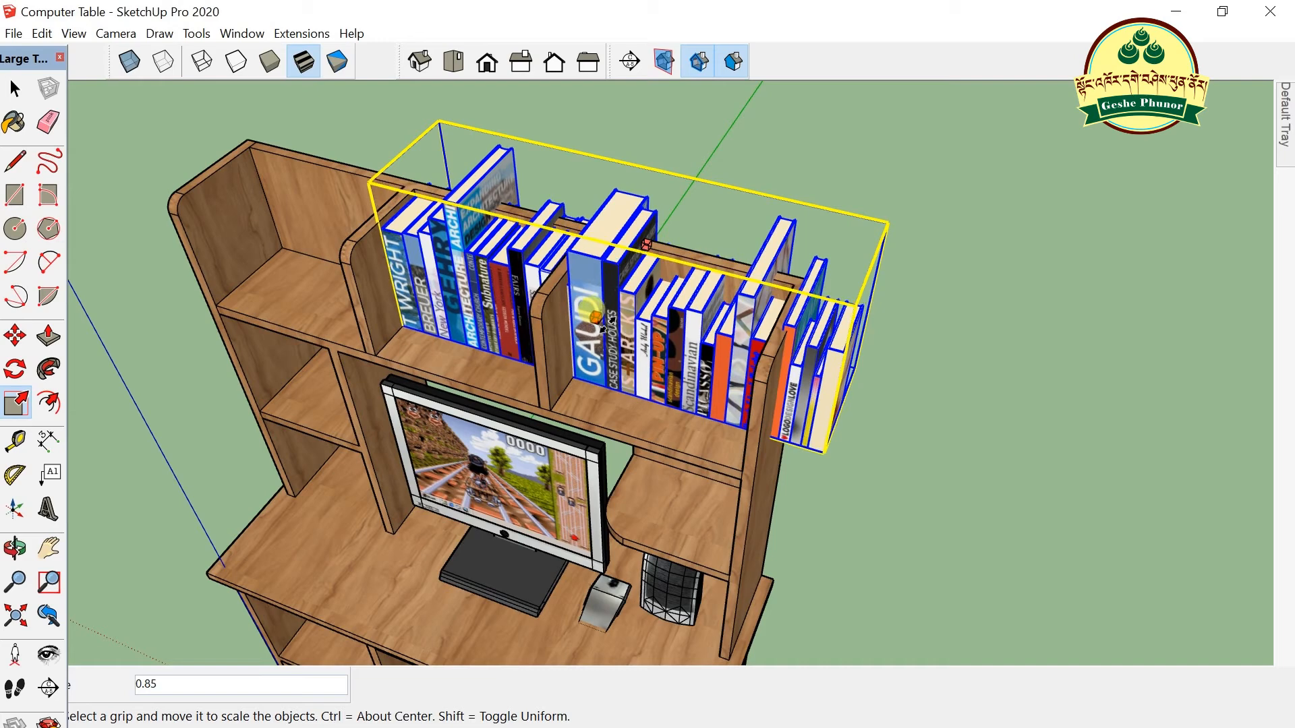
{"action": "left_click_drag", "start_coordinate": [860, 344], "coordinate": [546, 322]}
{"action": "scroll", "coordinate": [543, 325], "scroll_direction": "up", "scroll_amount": 1}
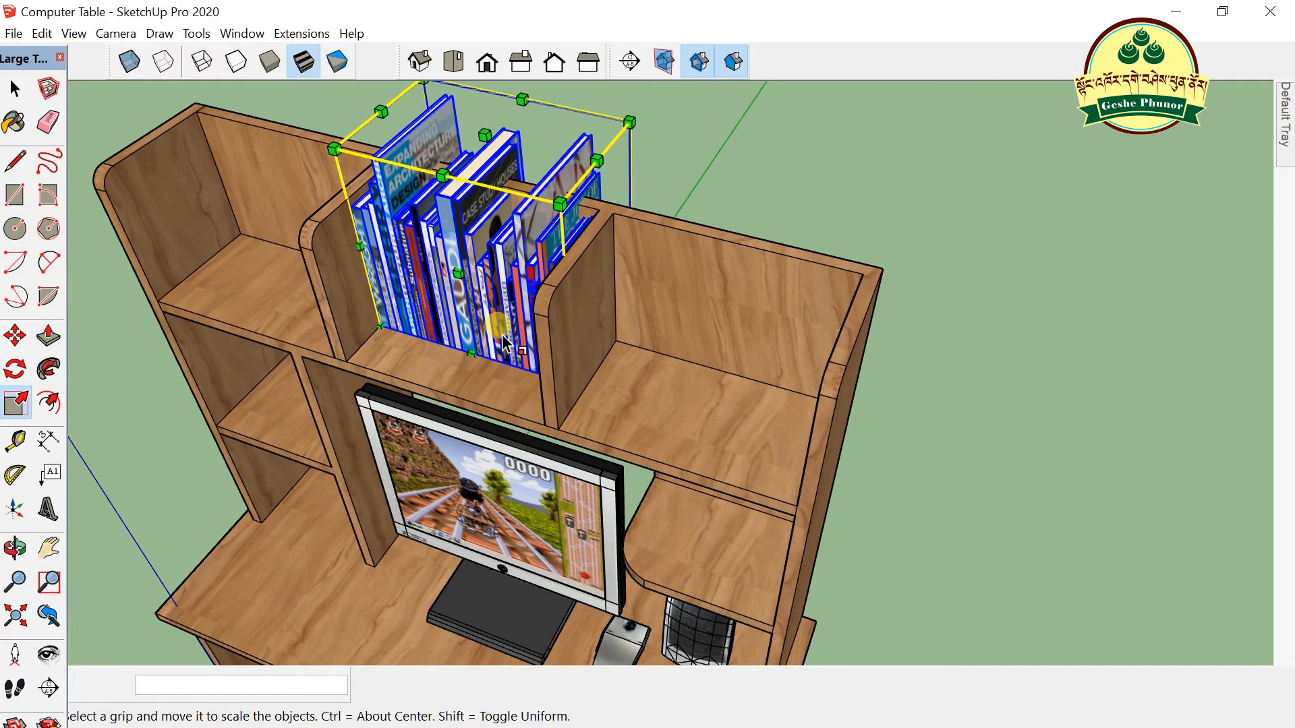
- Move the books 3 inches lower into the middle top compartment
{"action": "key", "text": "m"}
{"action": "left_click", "coordinate": [472, 347]}
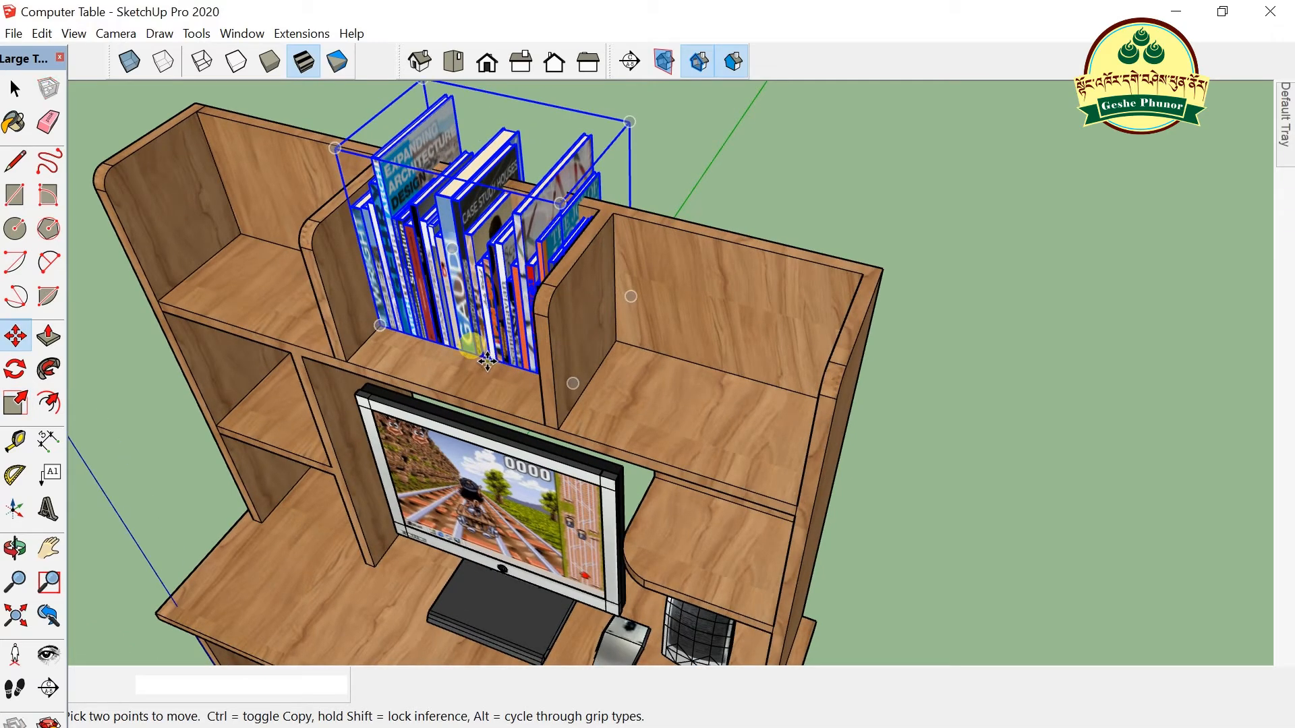
{"action": "left_click", "coordinate": [463, 390]}
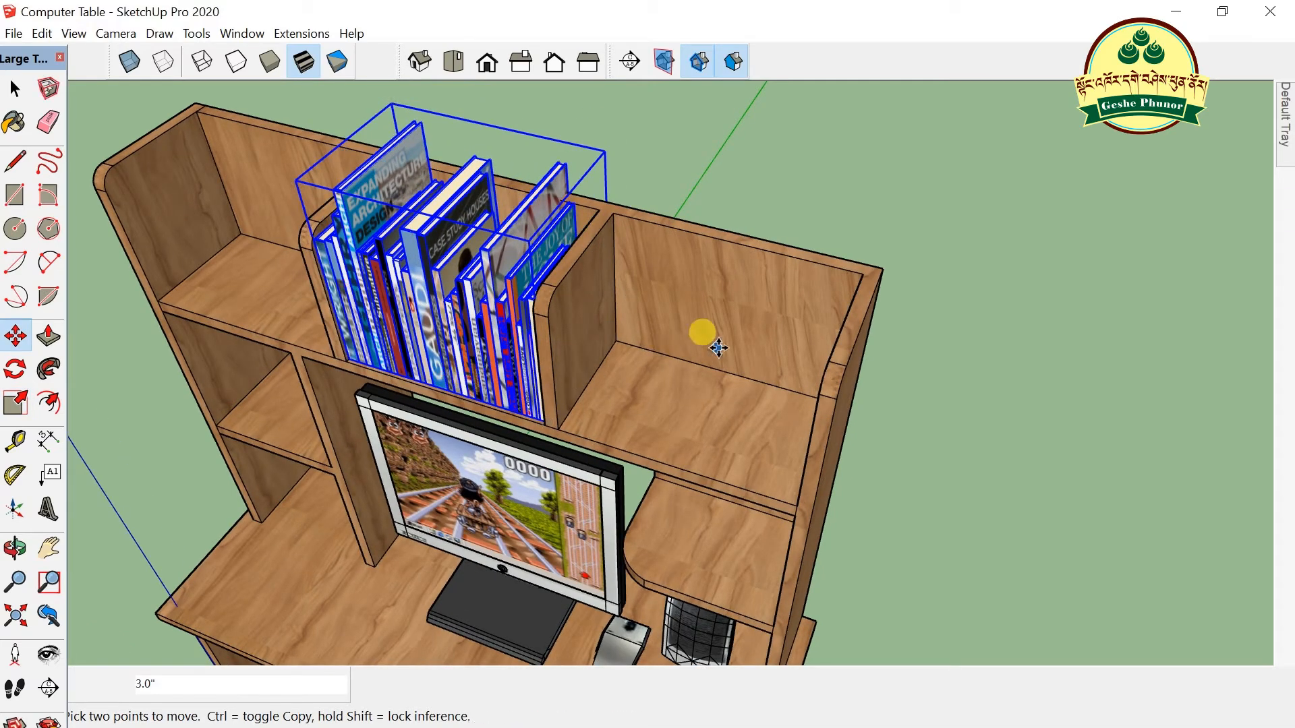
{"action": "scroll", "coordinate": [715, 351], "scroll_direction": "down", "scroll_amount": 2}
{"action": "scroll", "coordinate": [756, 344], "scroll_direction": "up", "scroll_amount": 1}
{"action": "middle_click_drag", "start_coordinate": [664, 399], "coordinate": [495, 368]}
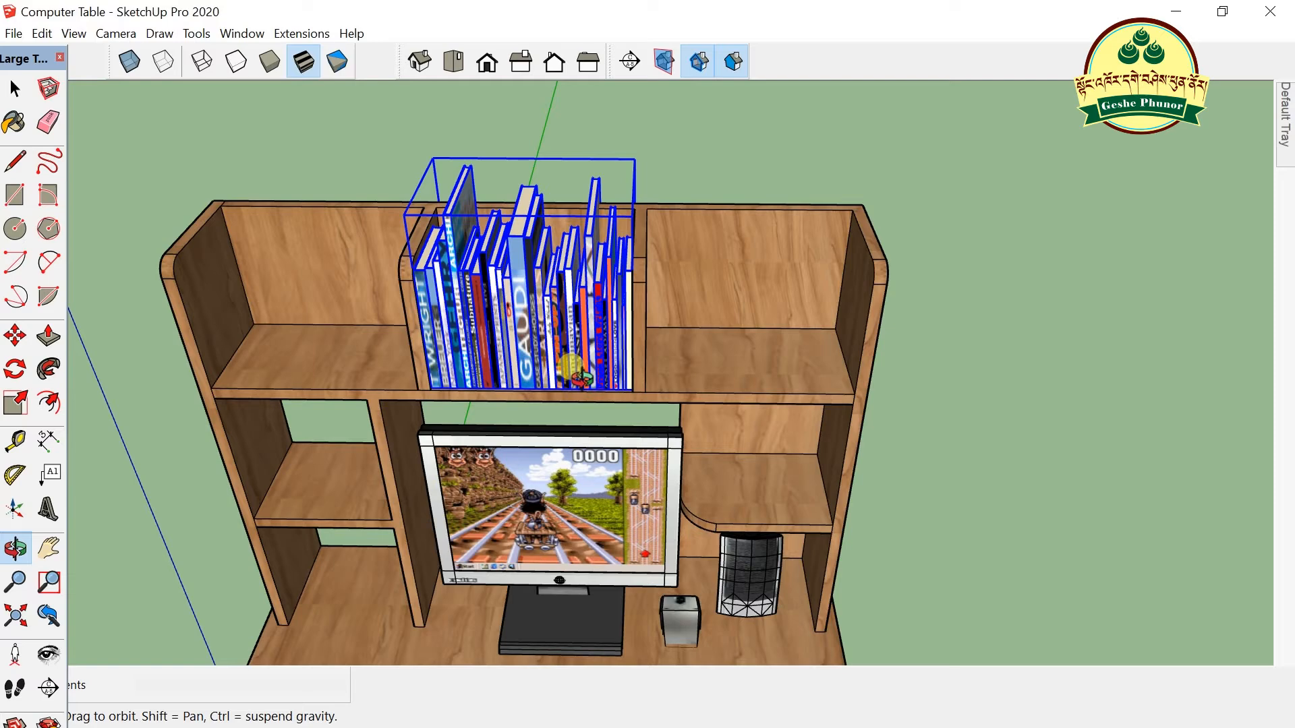
- Paste copies of the books into the right and left top-shelf compartments
{"action": "key", "text": "ctrl+v"}
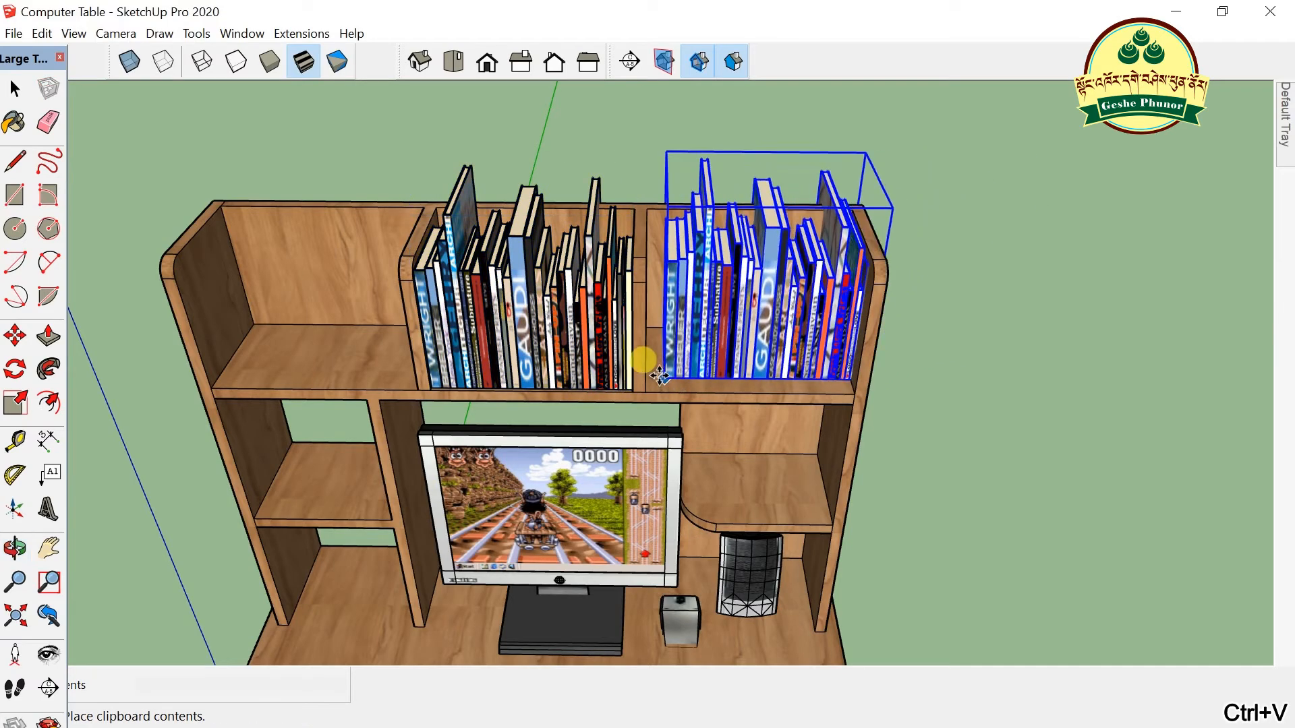
{"action": "left_click", "coordinate": [643, 390]}
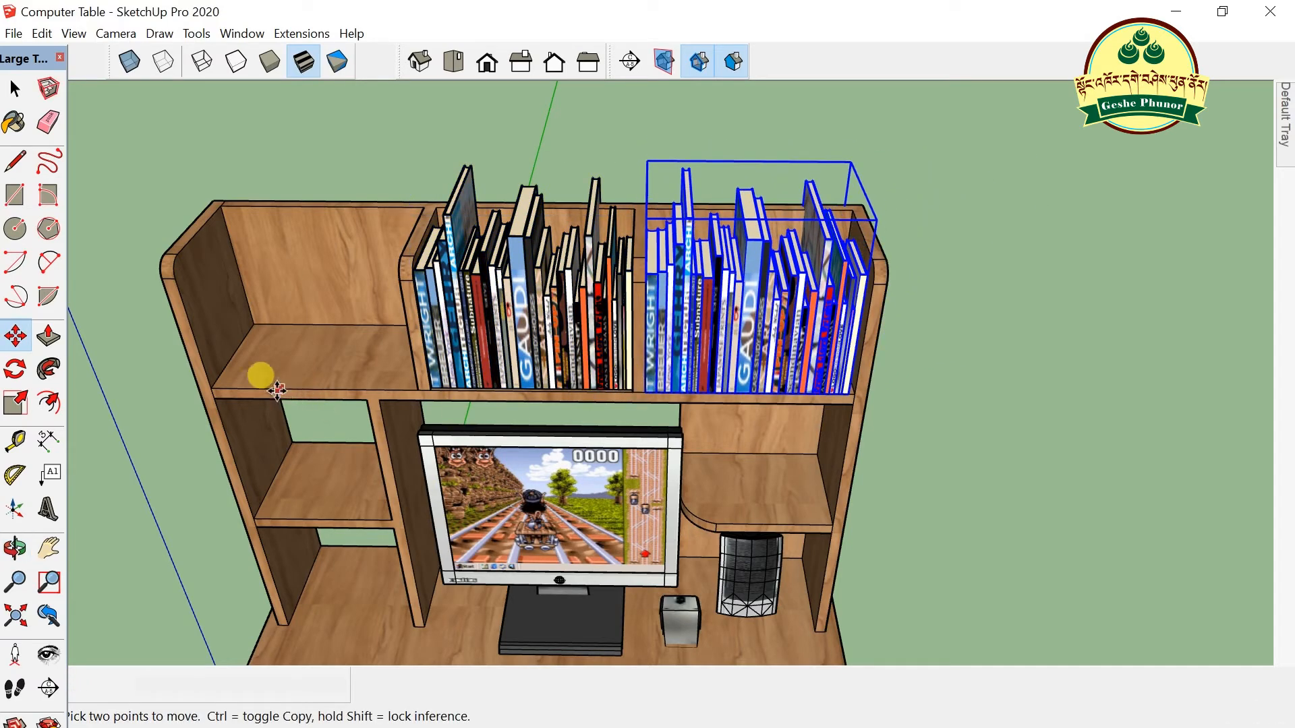
{"action": "key", "text": "ctrl+c"}
{"action": "key", "text": "ctrl+v"}
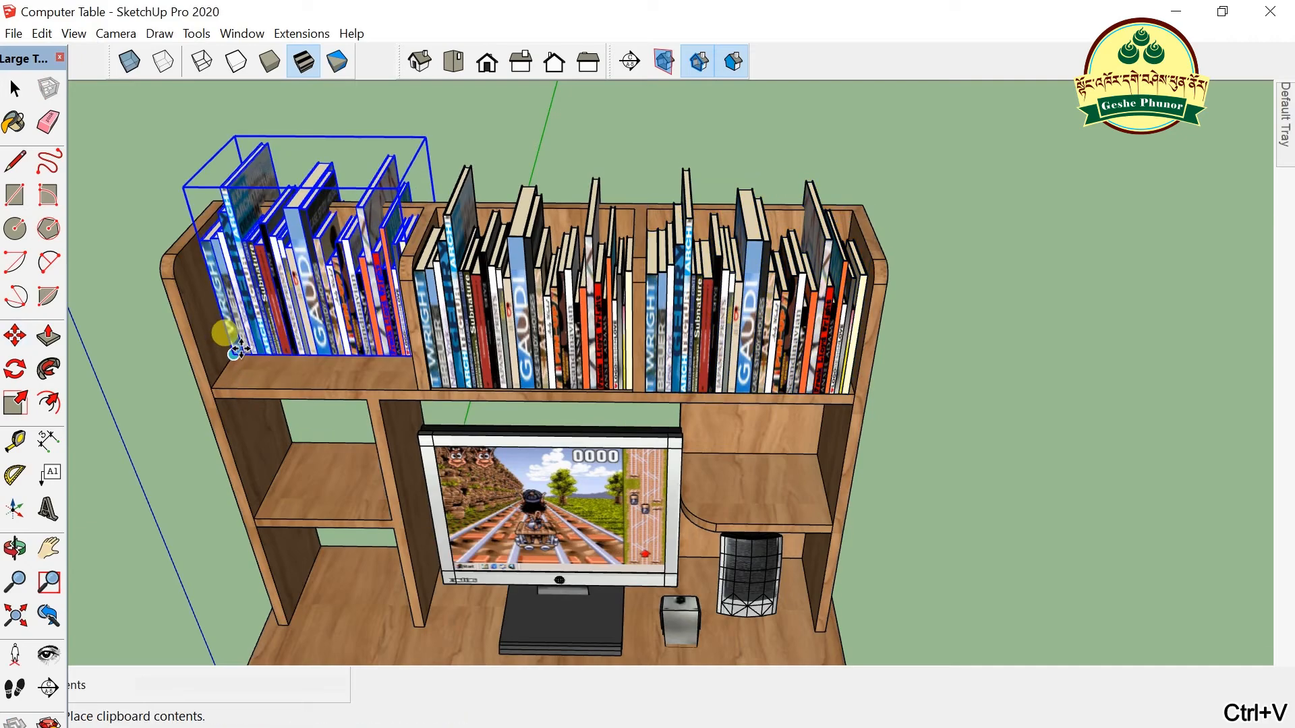
{"action": "left_click", "coordinate": [213, 385]}
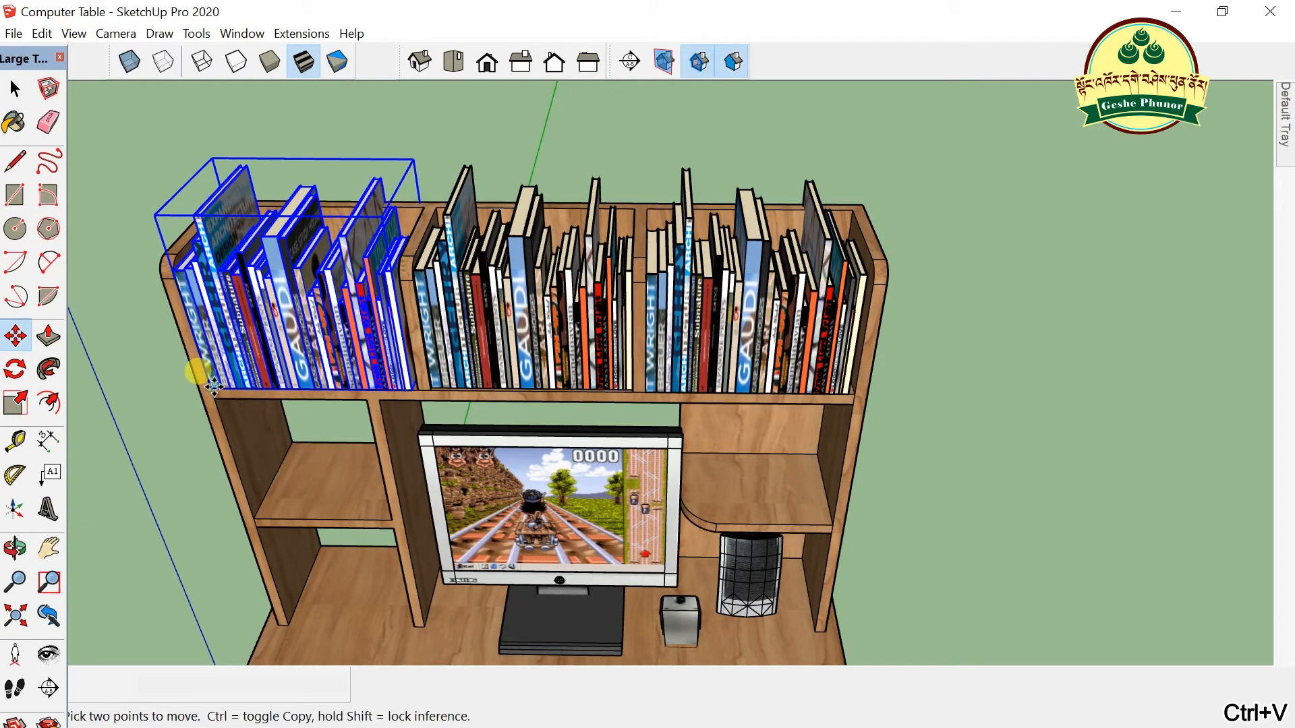
- Deselect the books, orbit down onto the filled shelf, and minimize SketchUp to the desktop
{"action": "left_click", "coordinate": [15, 89]}
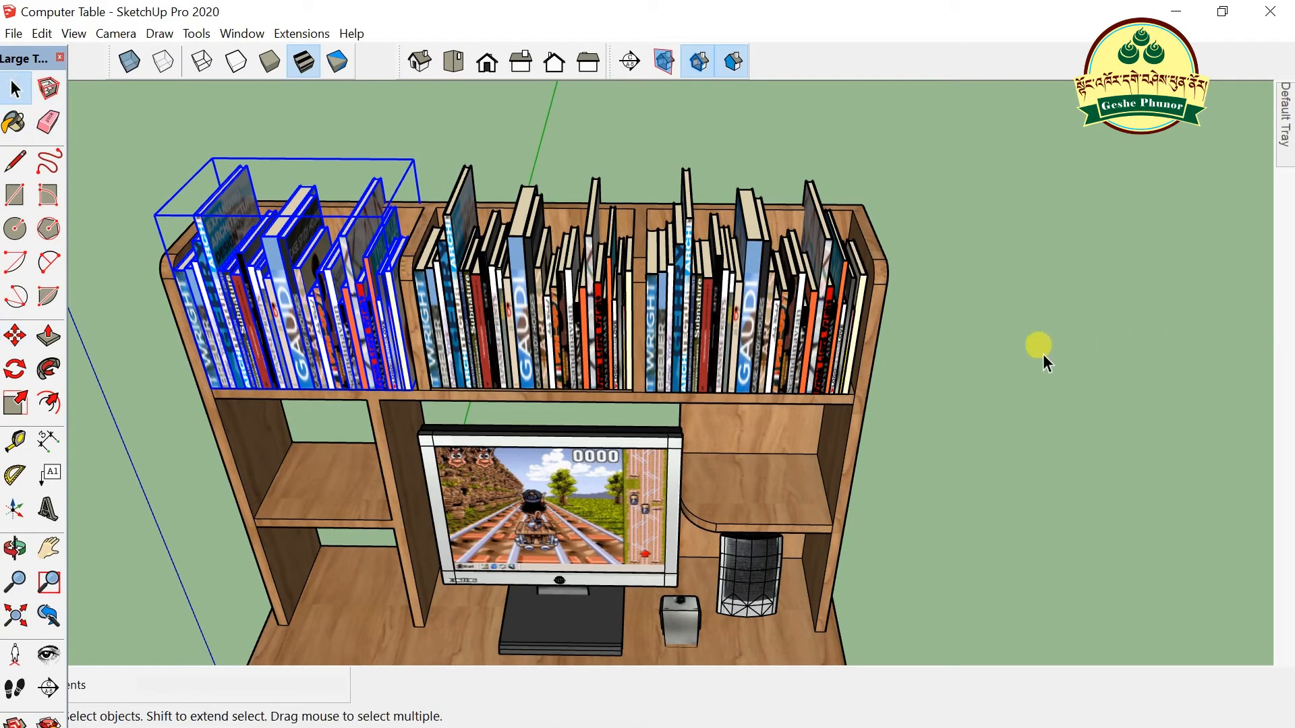
{"action": "left_click", "coordinate": [1043, 354]}
{"action": "scroll", "coordinate": [810, 448], "scroll_direction": "down", "scroll_amount": 3}
{"action": "key", "text": "o"}
{"action": "left_click_drag", "start_coordinate": [726, 520], "coordinate": [631, 337]}
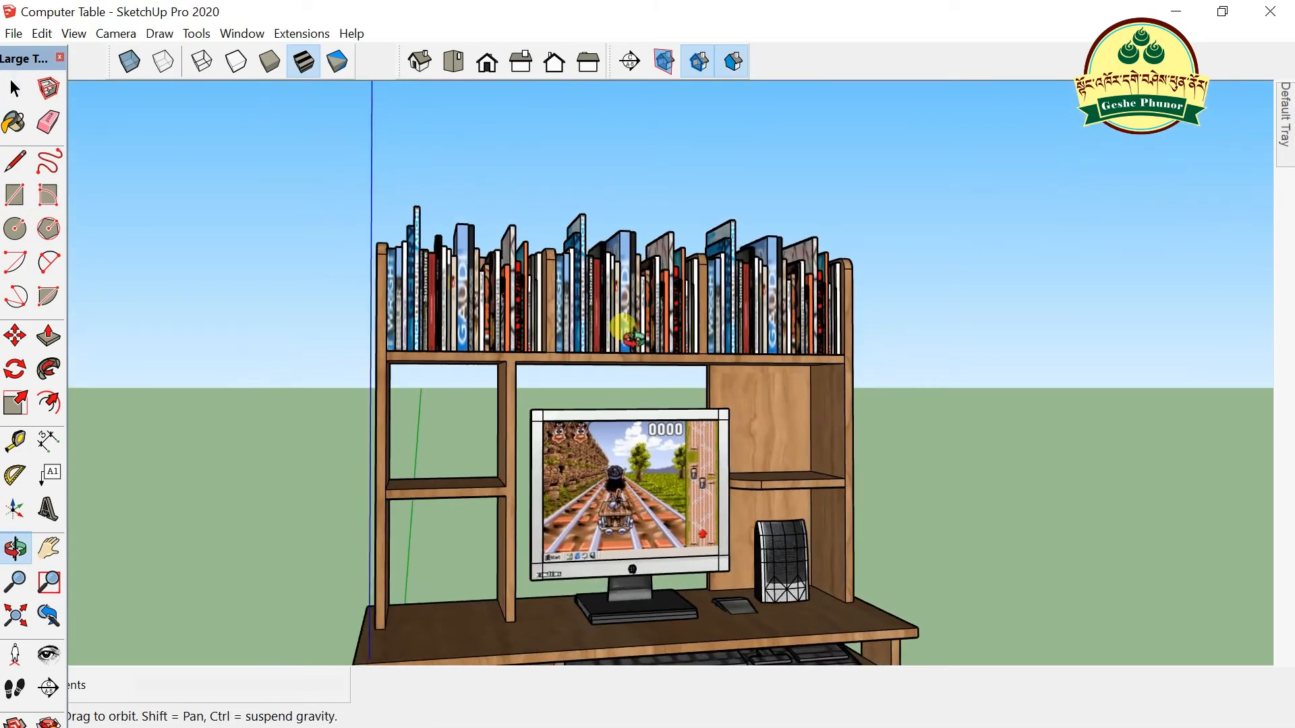
{"action": "scroll", "coordinate": [631, 337], "scroll_direction": "up", "scroll_amount": 5}
{"action": "left_click_drag", "start_coordinate": [746, 245], "coordinate": [765, 165]}
{"action": "scroll", "coordinate": [381, 287], "scroll_direction": "down", "scroll_amount": 6}
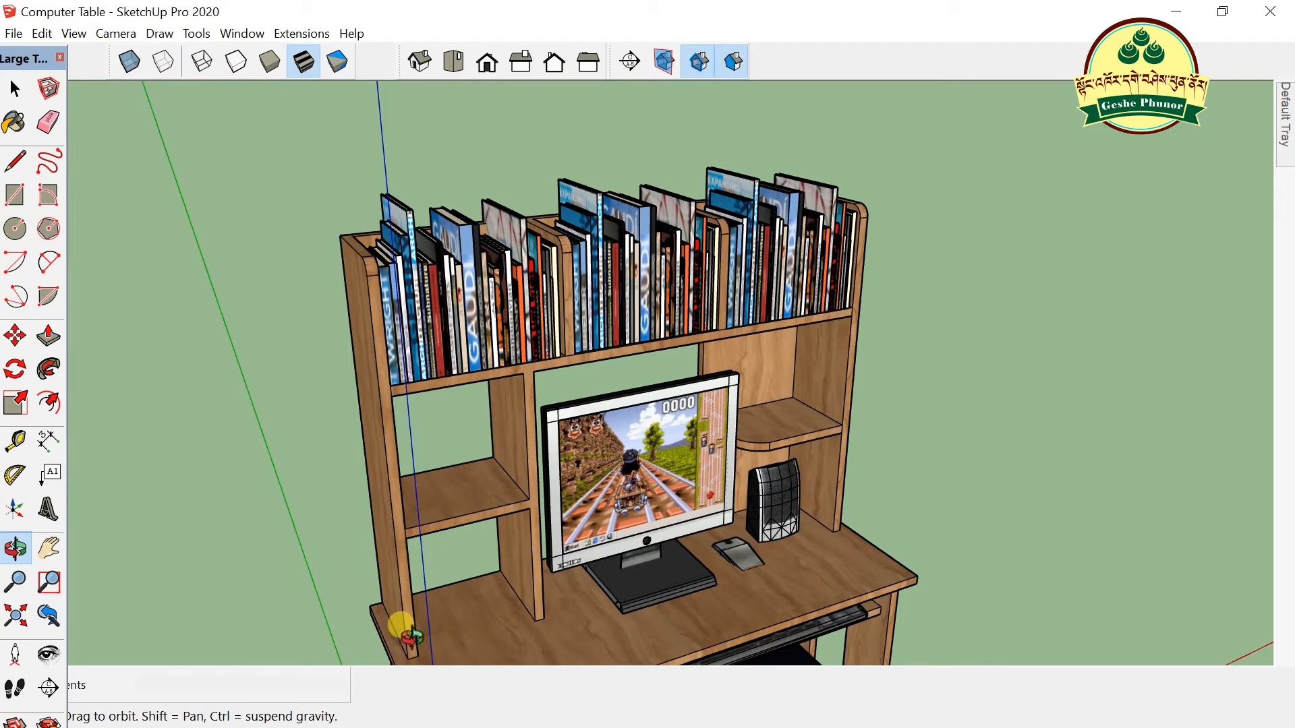
{"action": "key", "text": "super+d"}
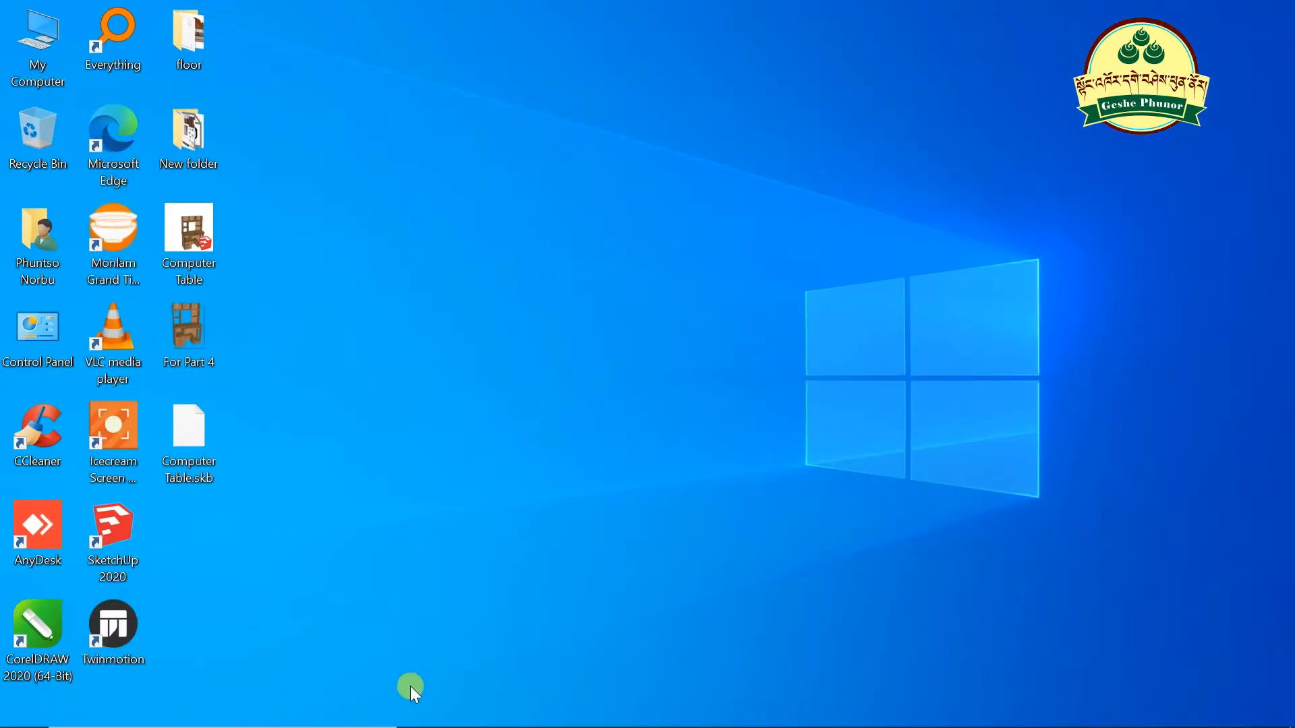
- Bring back Edge's 3D Warehouse 'book' results, browse them, and select the search term
{"action": "left_click", "coordinate": [505, 715]}
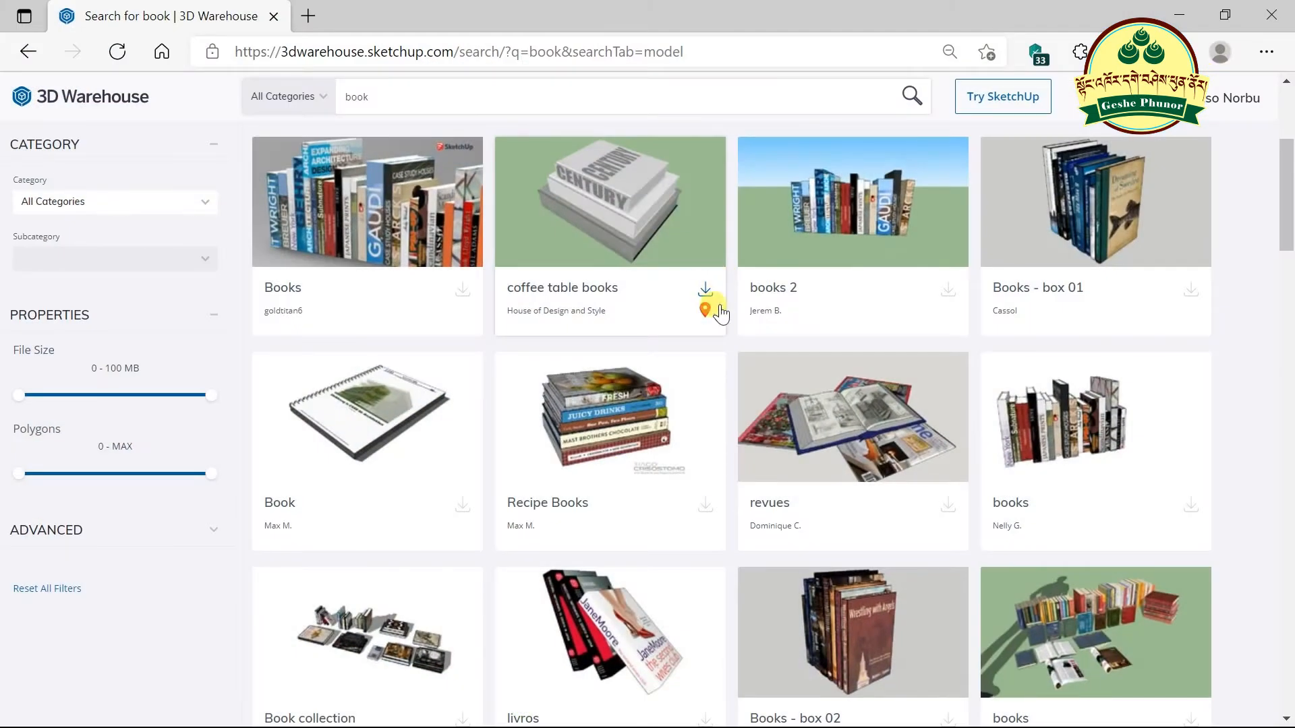
{"action": "scroll", "coordinate": [699, 298], "scroll_direction": "down", "scroll_amount": 5}
{"action": "scroll", "coordinate": [672, 375], "scroll_direction": "down", "scroll_amount": 10}
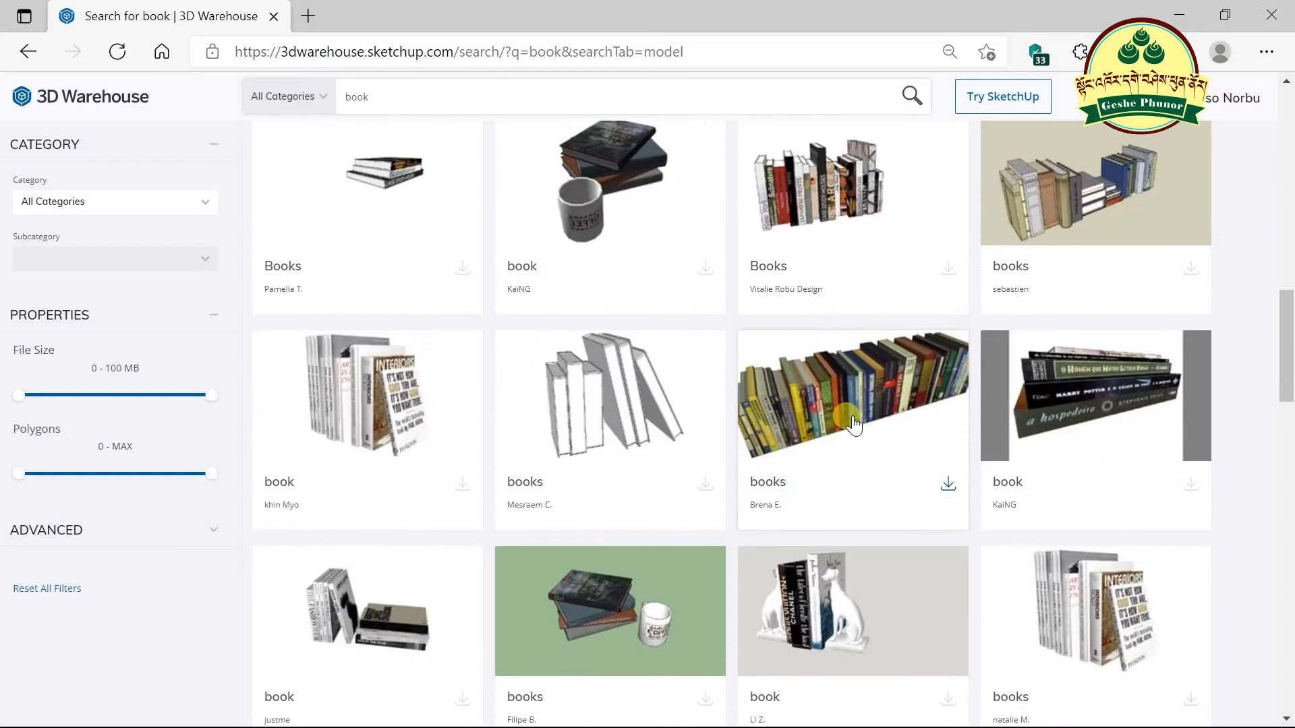
{"action": "scroll", "coordinate": [854, 421], "scroll_direction": "down", "scroll_amount": 5}
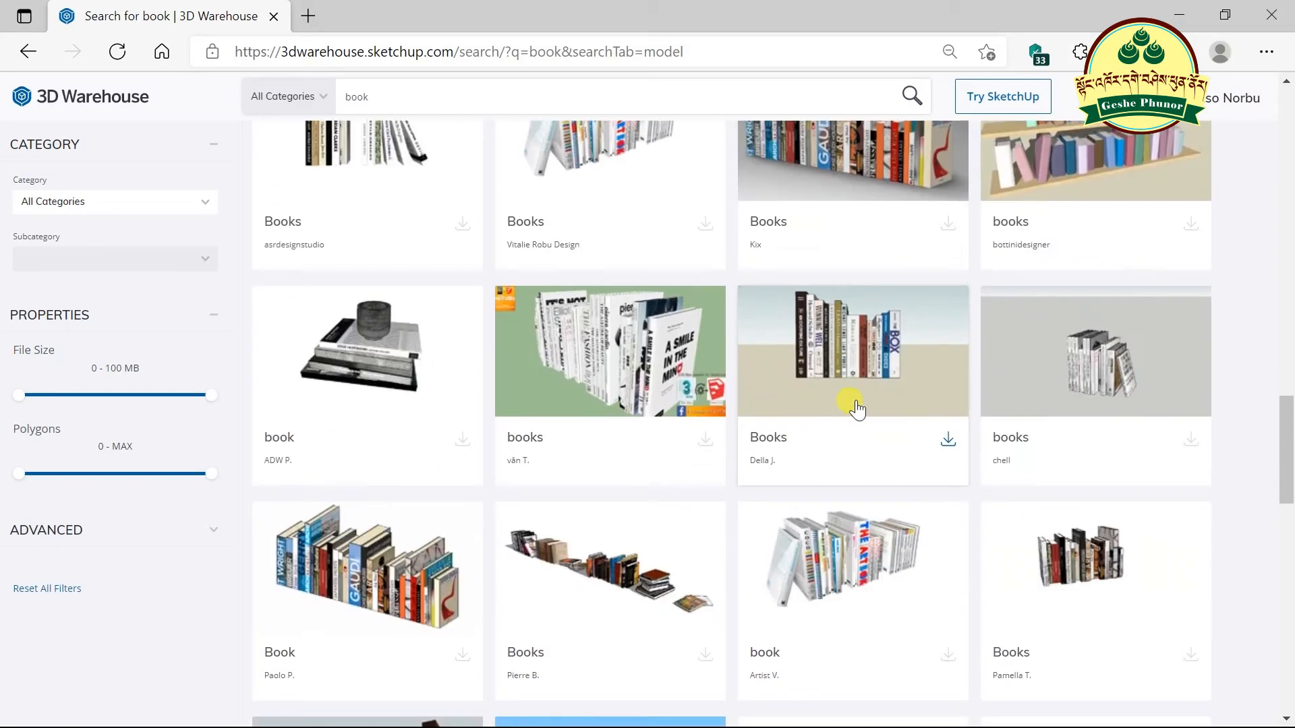
{"action": "scroll", "coordinate": [850, 405], "scroll_direction": "up", "scroll_amount": 15}
{"action": "scroll", "coordinate": [832, 402], "scroll_direction": "up", "scroll_amount": 3}
{"action": "double_click", "coordinate": [356, 96]}
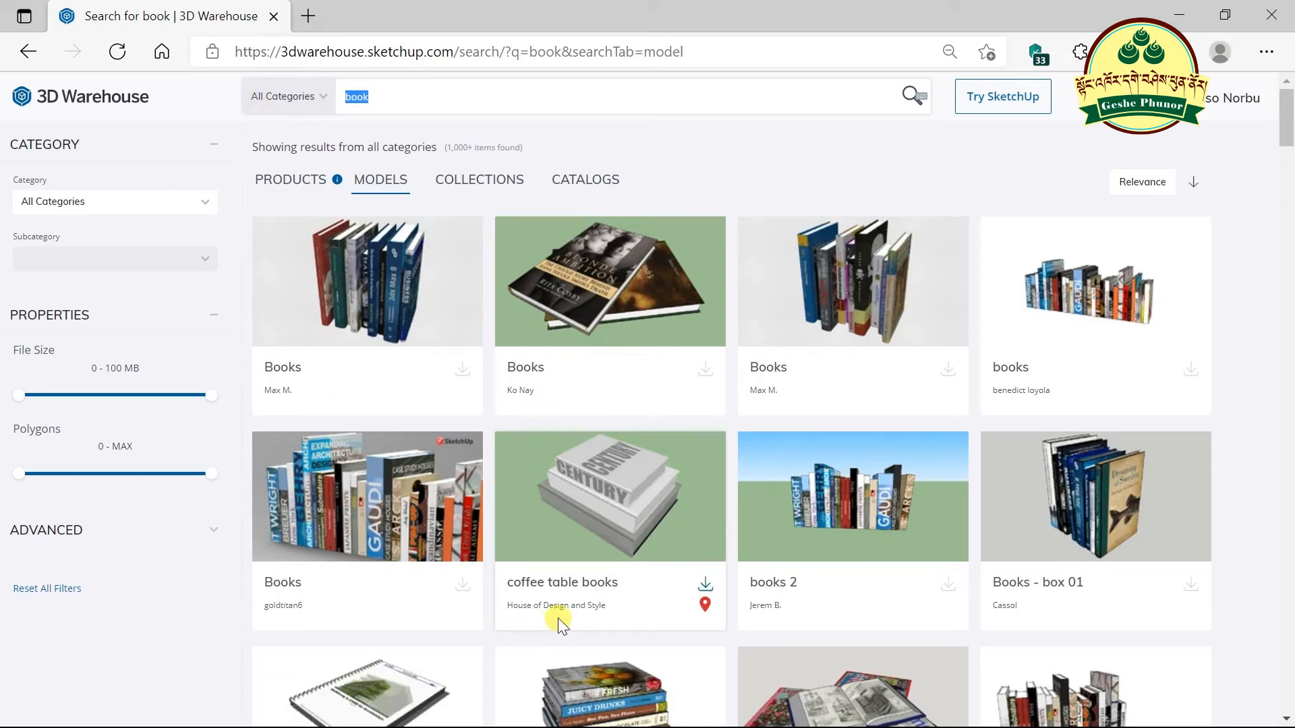
- Search 3D Warehouse for 'Office file' and download the Office Files model
{"action": "type", "text": "Offive"}
{"action": "key", "text": "BackSpace"}
{"action": "key", "text": "BackSpace"}
{"action": "type", "text": "ce "}
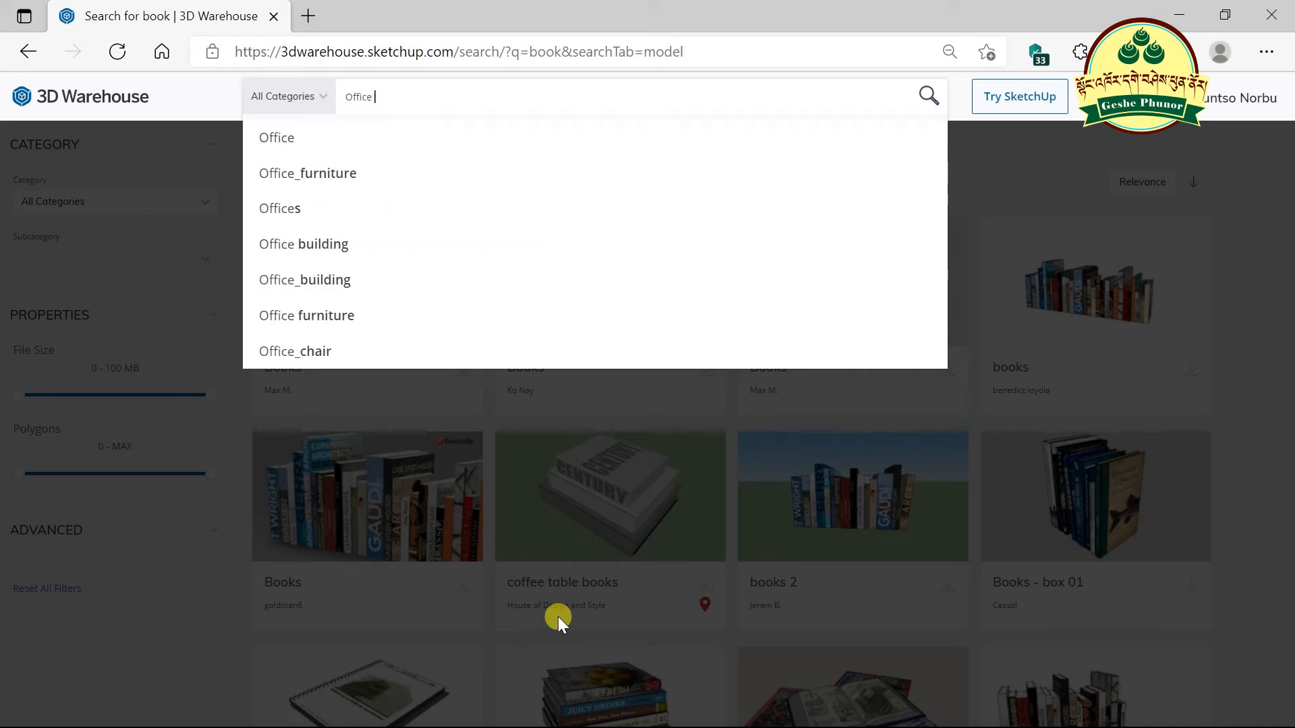
{"action": "type", "text": "file"}
{"action": "key", "text": "Return"}
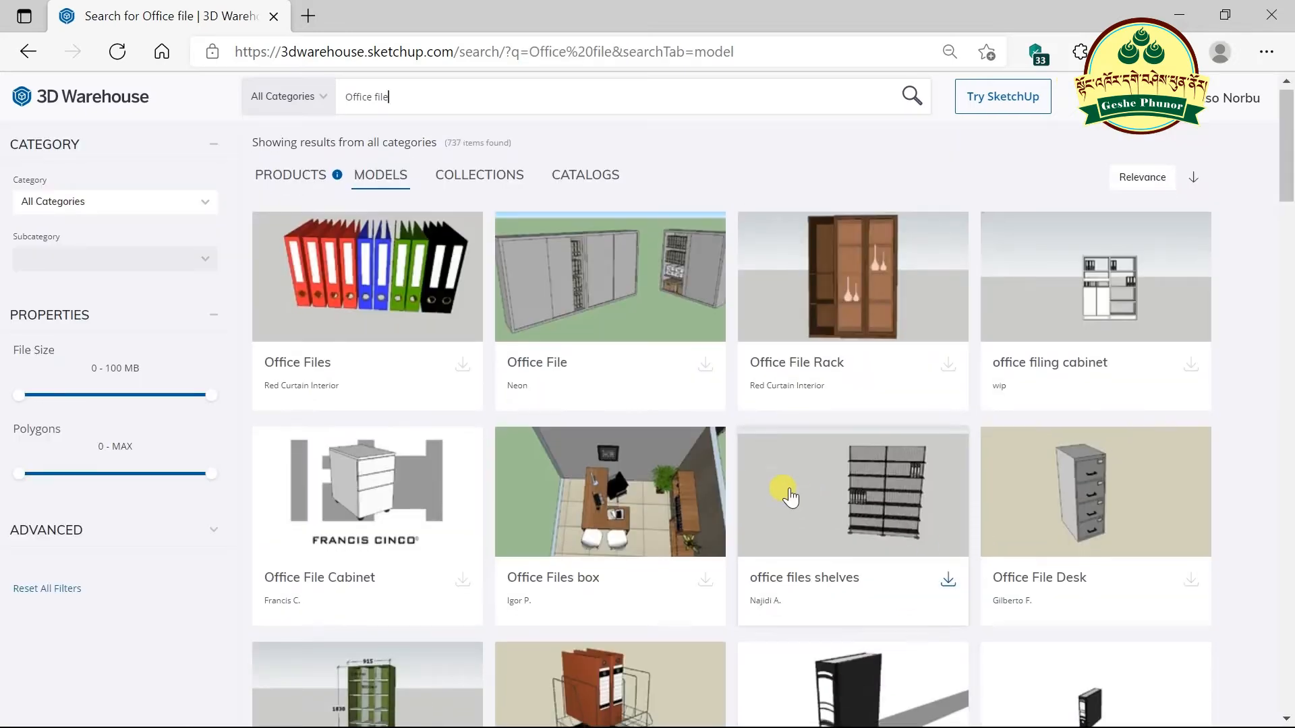
{"action": "scroll", "coordinate": [790, 497], "scroll_direction": "down", "scroll_amount": 4}
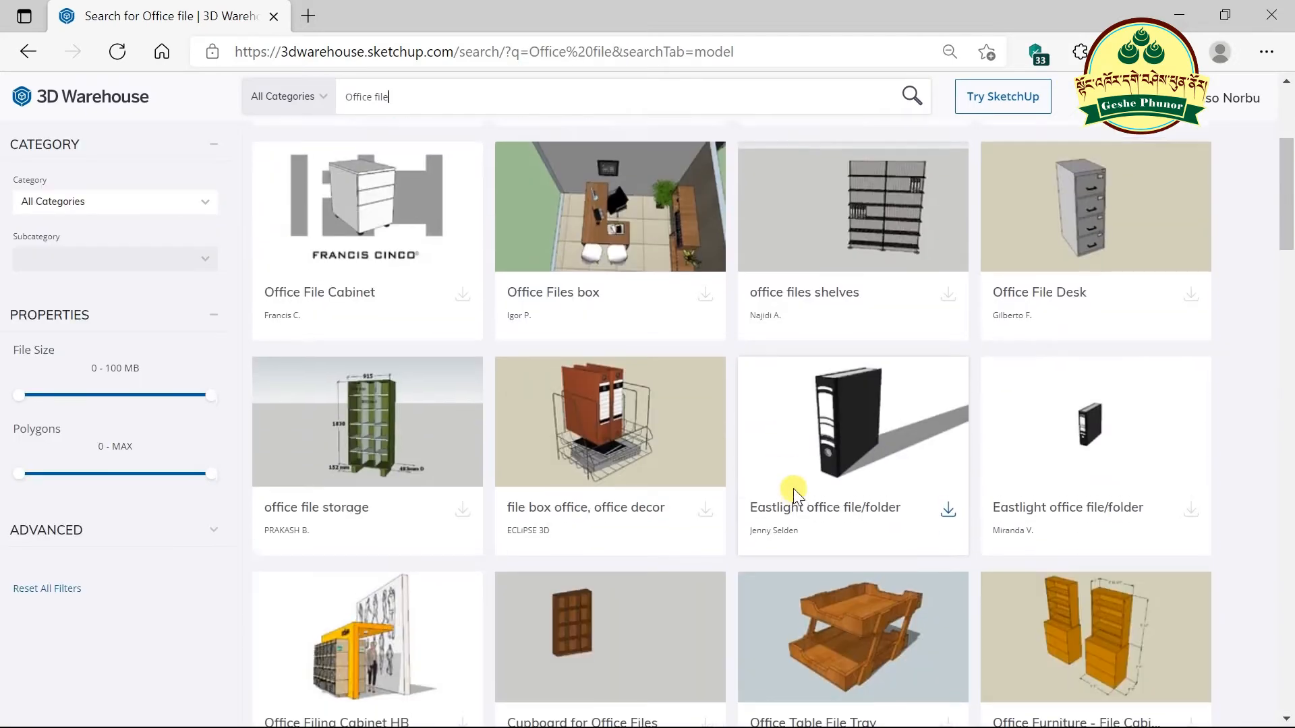
{"action": "scroll", "coordinate": [793, 489], "scroll_direction": "up", "scroll_amount": 4}
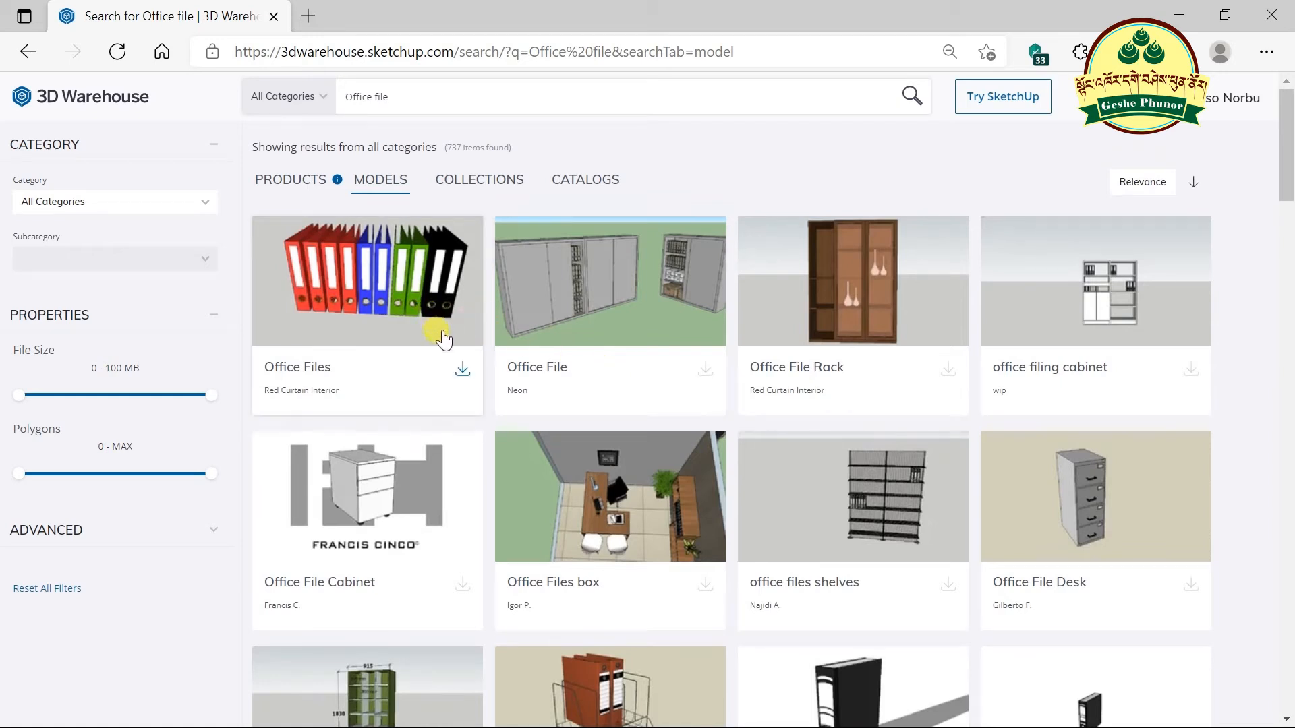
{"action": "left_click", "coordinate": [464, 371]}
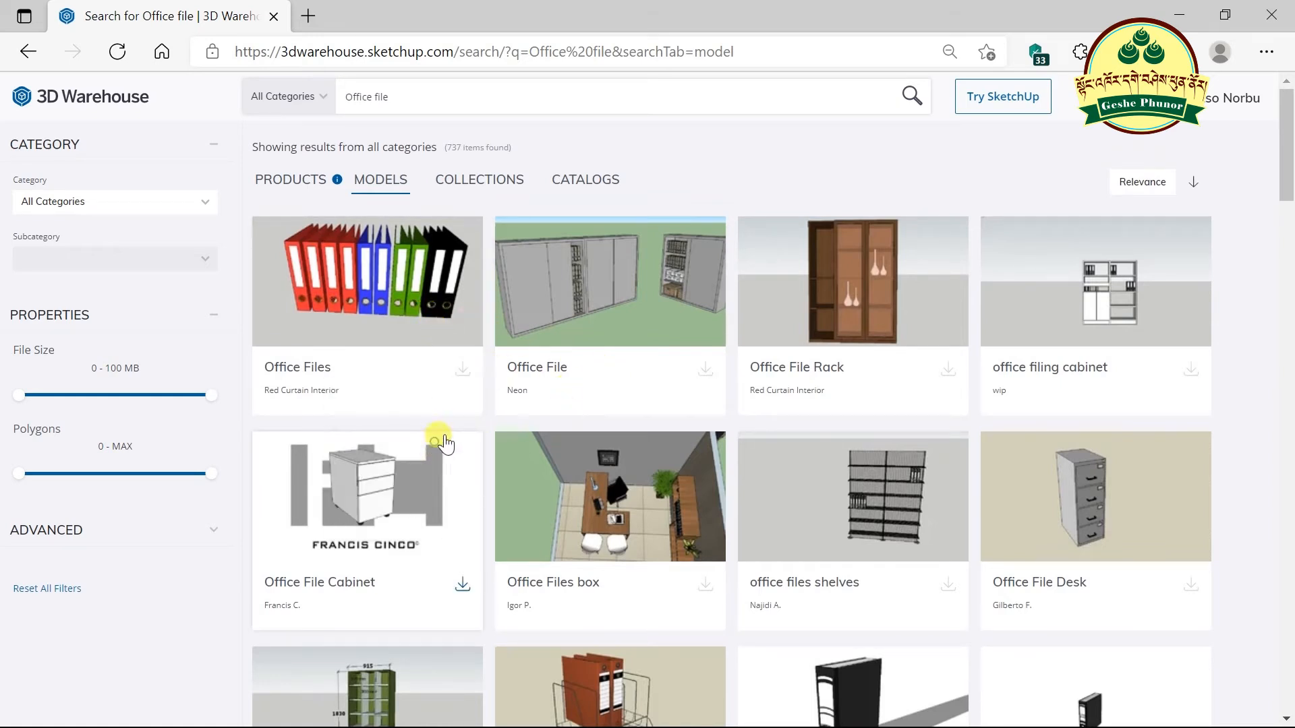
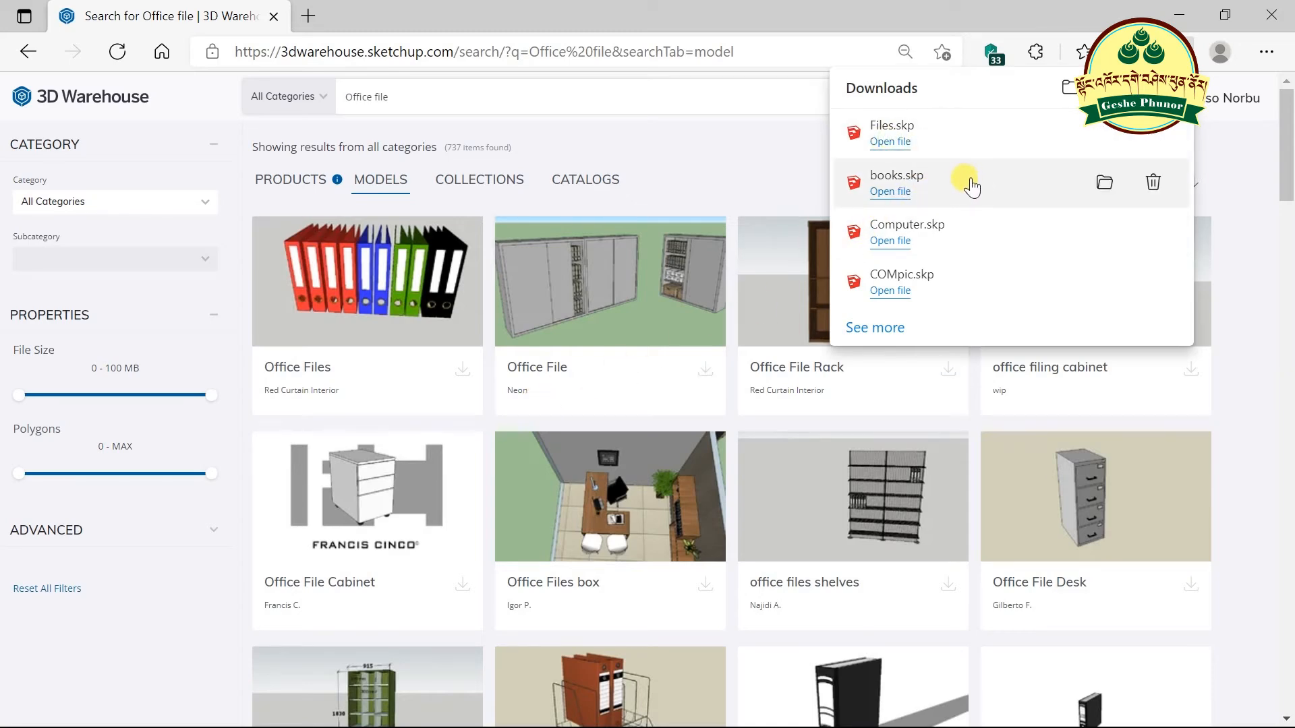
- Open the downloaded Files.skp binder model in SketchUp from the browser's downloads list
{"action": "left_click", "coordinate": [884, 143]}
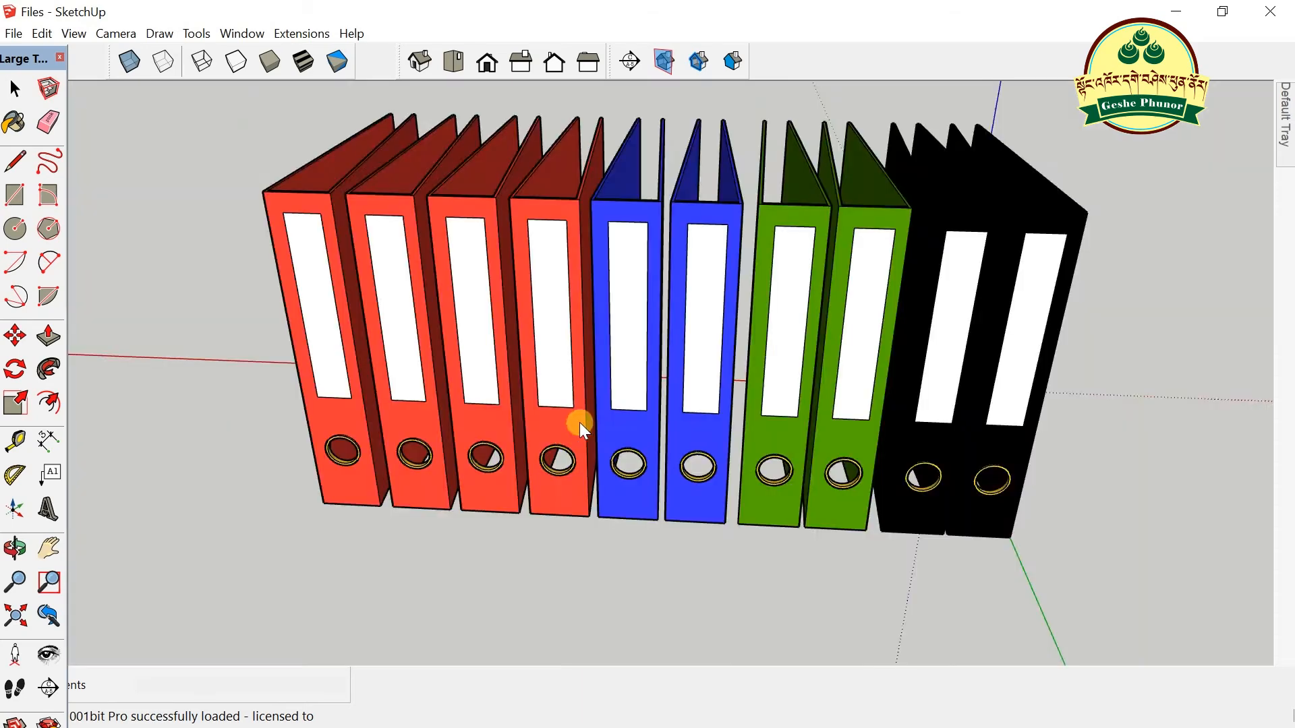
- Dismiss the extension update notice and orbit the binder set to a front-facing view
{"action": "middle_click_drag", "start_coordinate": [580, 423], "coordinate": [1039, 465]}
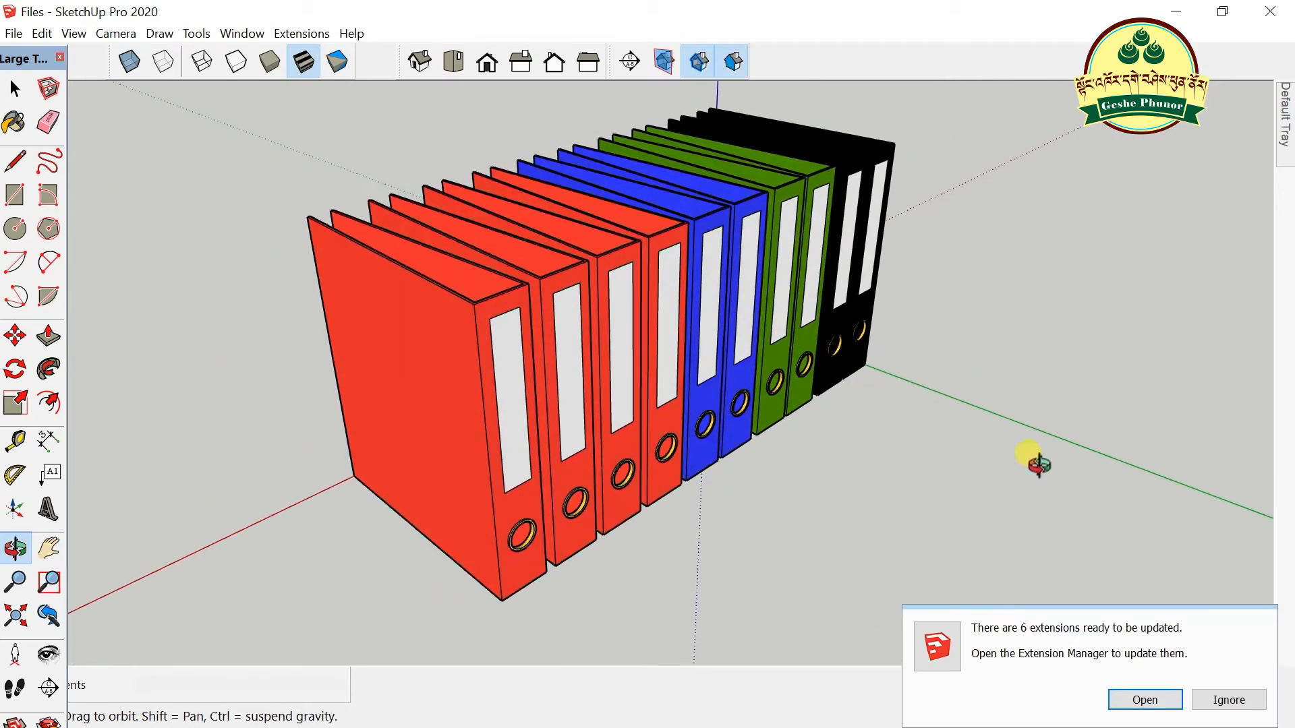
{"action": "left_click", "coordinate": [1229, 700]}
{"action": "left_click_drag", "start_coordinate": [1017, 497], "coordinate": [580, 459]}
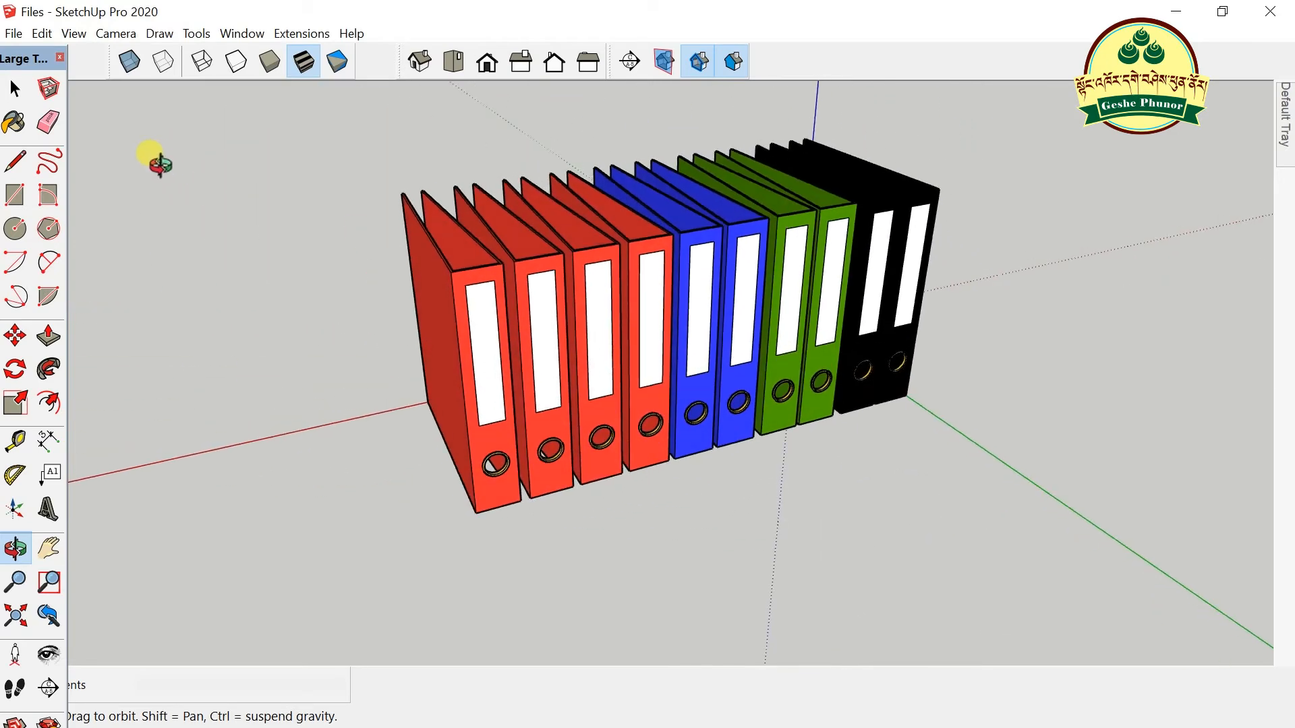
- Select the leftmost red binder and copy it with Edit > Copy
{"action": "left_click", "coordinate": [15, 88]}
{"action": "left_click_drag", "start_coordinate": [309, 182], "coordinate": [948, 457]}
{"action": "left_click", "coordinate": [783, 298]}
{"action": "left_click", "coordinate": [481, 373]}
{"action": "scroll", "coordinate": [482, 373], "scroll_direction": "up", "scroll_amount": 2}
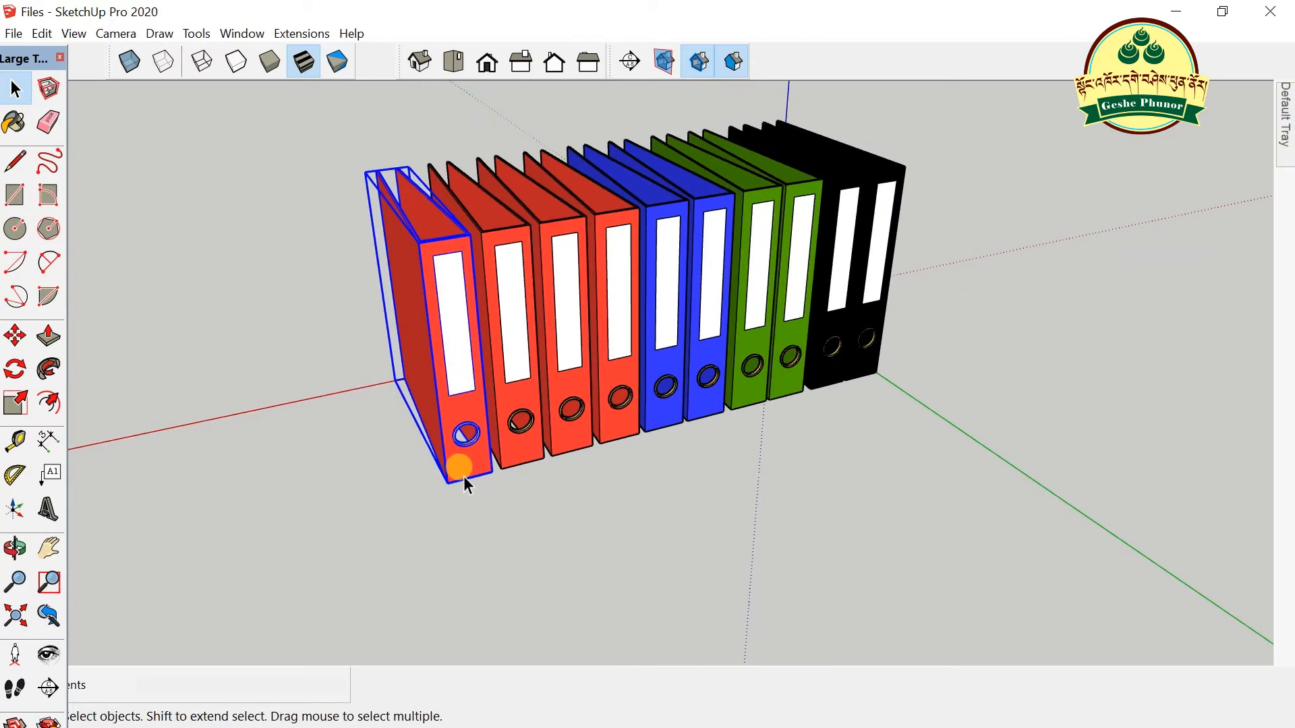
{"action": "right_click", "coordinate": [446, 411]}
{"action": "left_click", "coordinate": [42, 33]}
{"action": "left_click", "coordinate": [44, 33]}
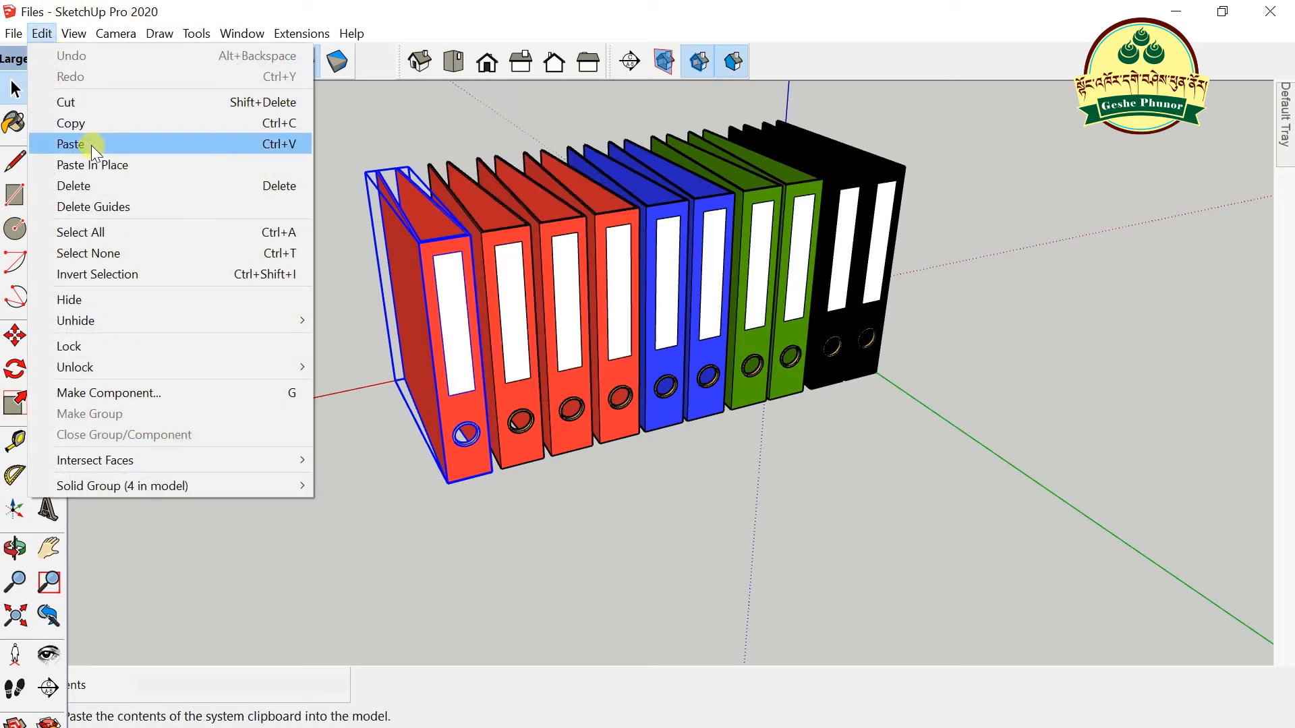
{"action": "left_click", "coordinate": [87, 123]}
- Minimize the Files and browser windows and bring up the Computer Table model from the taskbar
{"action": "left_click", "coordinate": [1176, 11]}
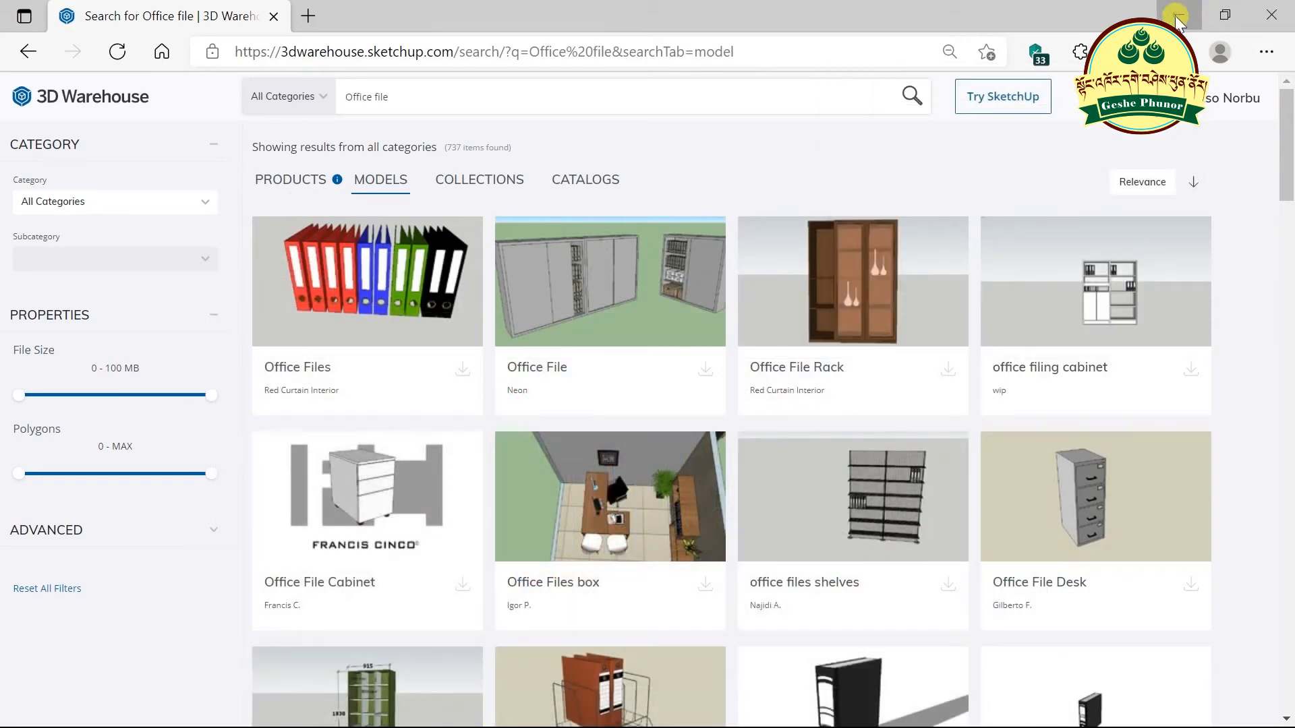
{"action": "left_click", "coordinate": [1179, 15]}
{"action": "left_click", "coordinate": [625, 709]}
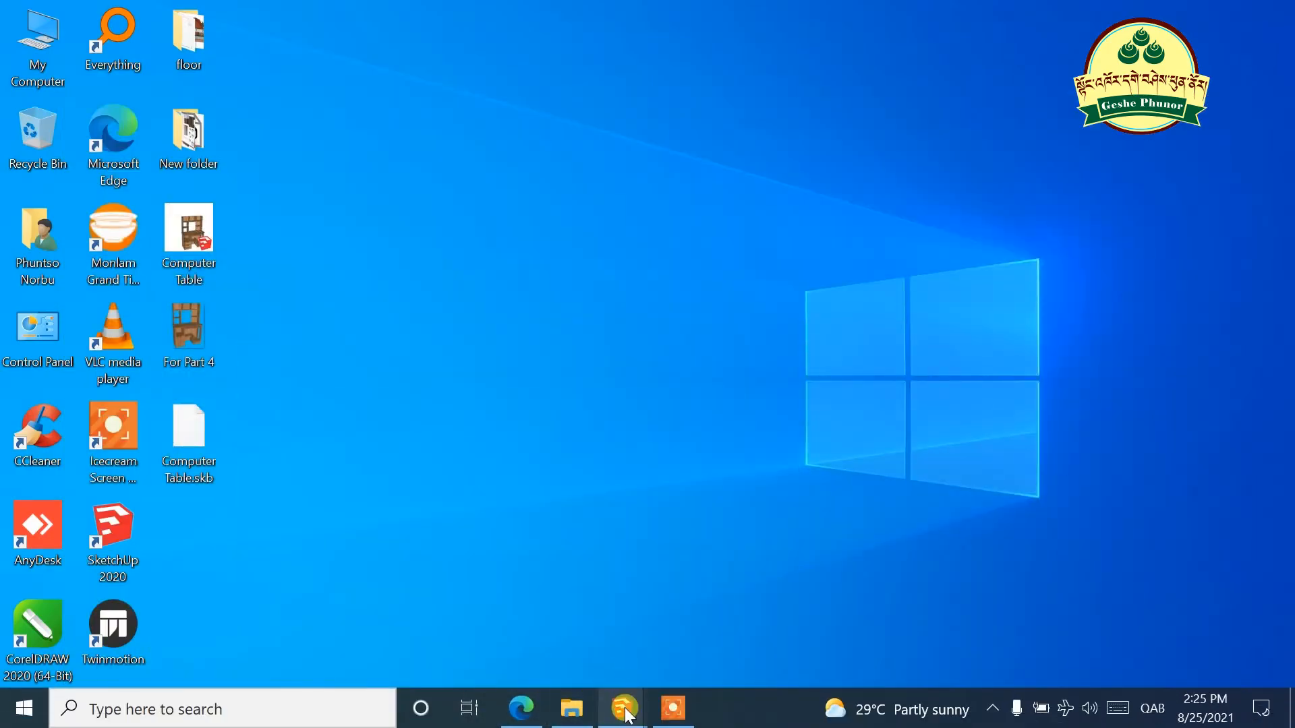
{"action": "left_click", "coordinate": [328, 637]}
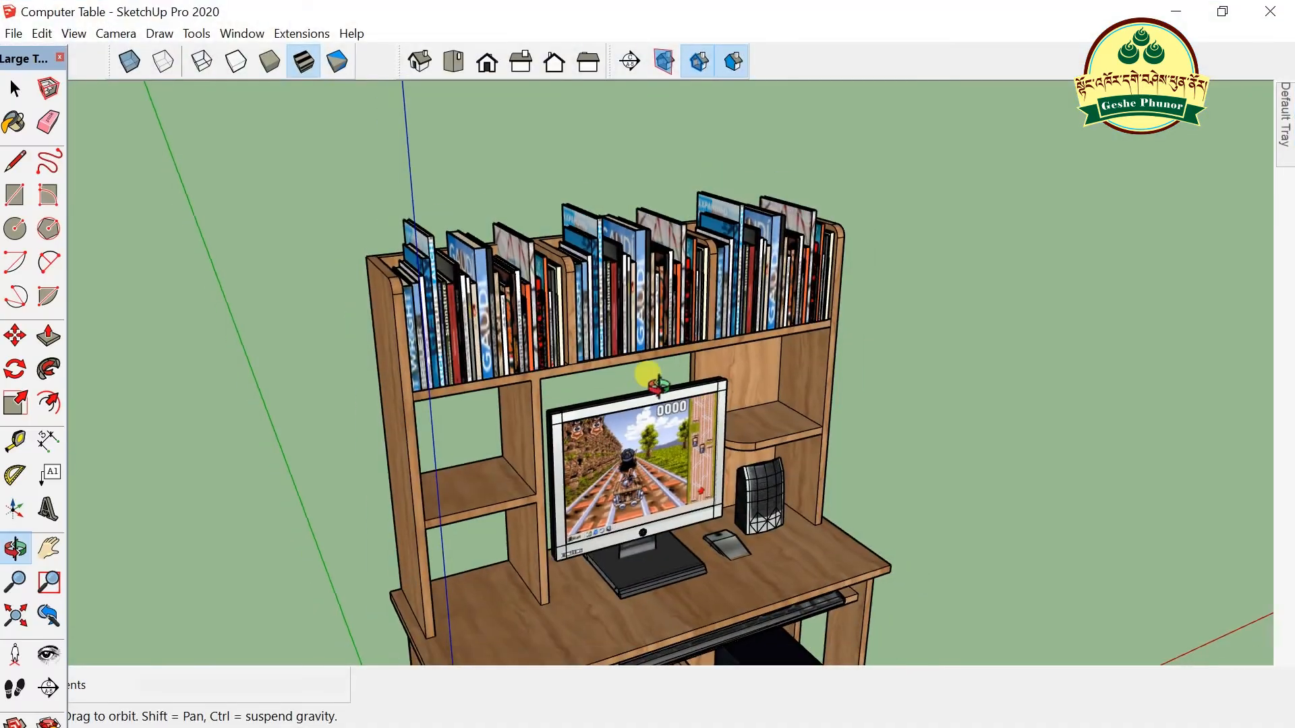
{"action": "scroll", "coordinate": [563, 587], "scroll_direction": "down", "scroll_amount": 2}
{"action": "scroll", "coordinate": [549, 572], "scroll_direction": "up", "scroll_amount": 4}
{"action": "scroll", "coordinate": [672, 489], "scroll_direction": "down", "scroll_amount": 1}
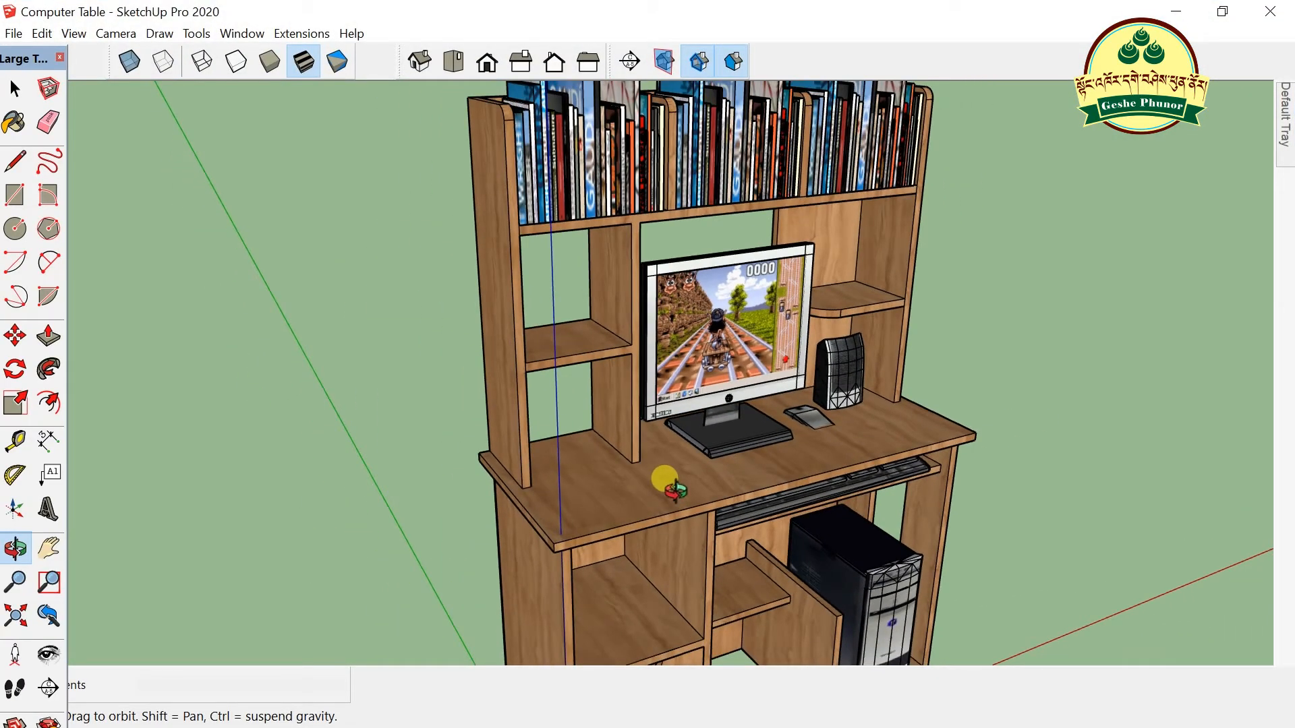
- Paste the red binder into the Computer Table model and set it down left of the desk
{"action": "left_click", "coordinate": [42, 34]}
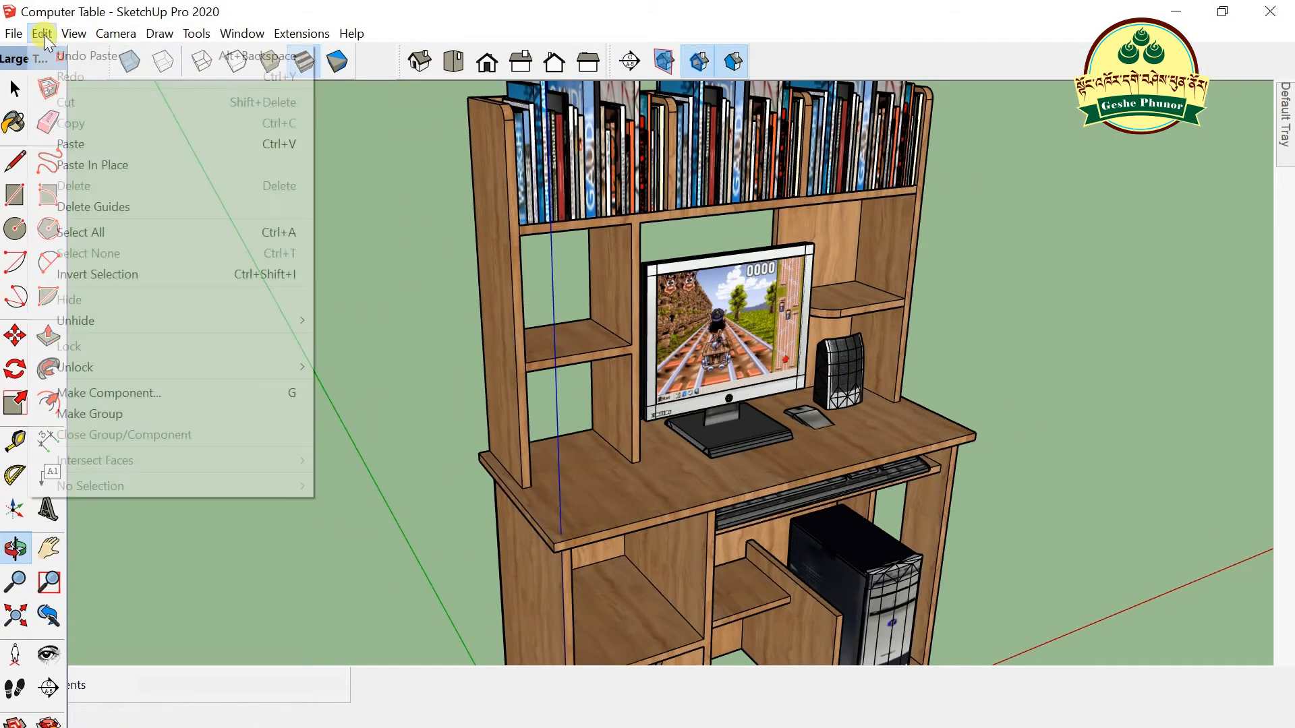
{"action": "left_click", "coordinate": [89, 144]}
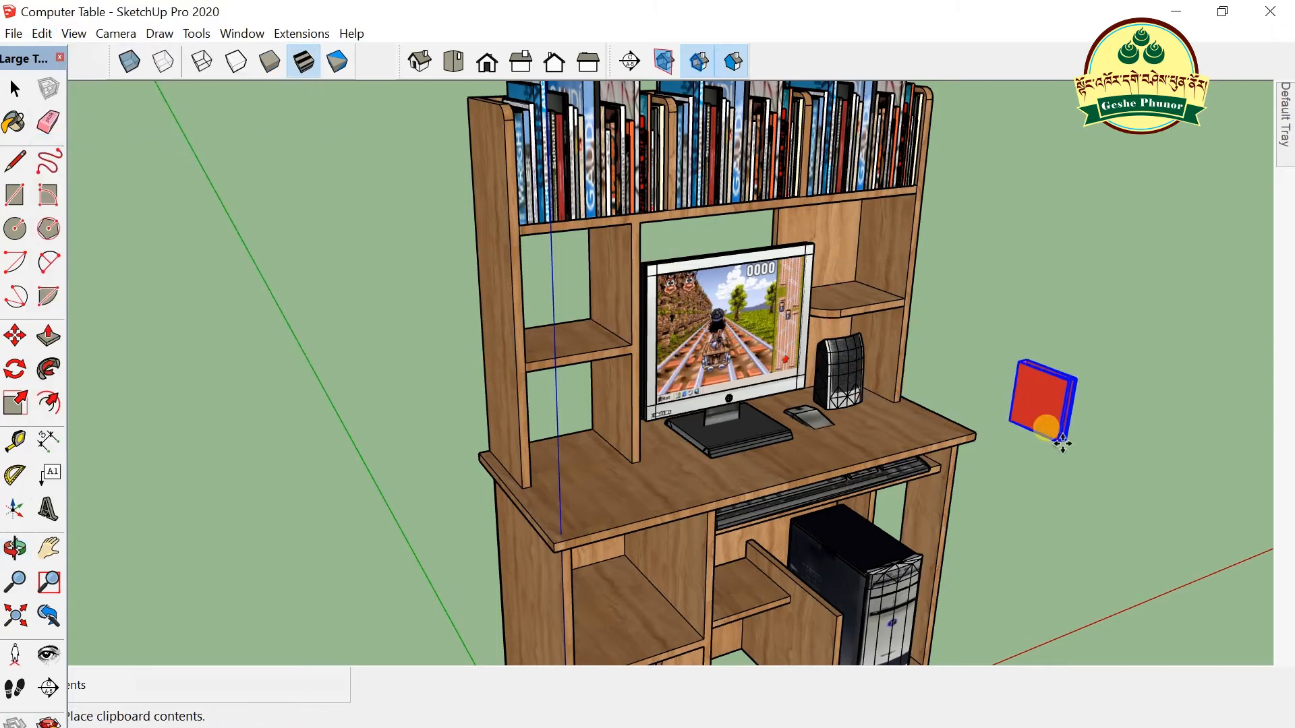
{"action": "scroll", "coordinate": [607, 472], "scroll_direction": "up", "scroll_amount": 3}
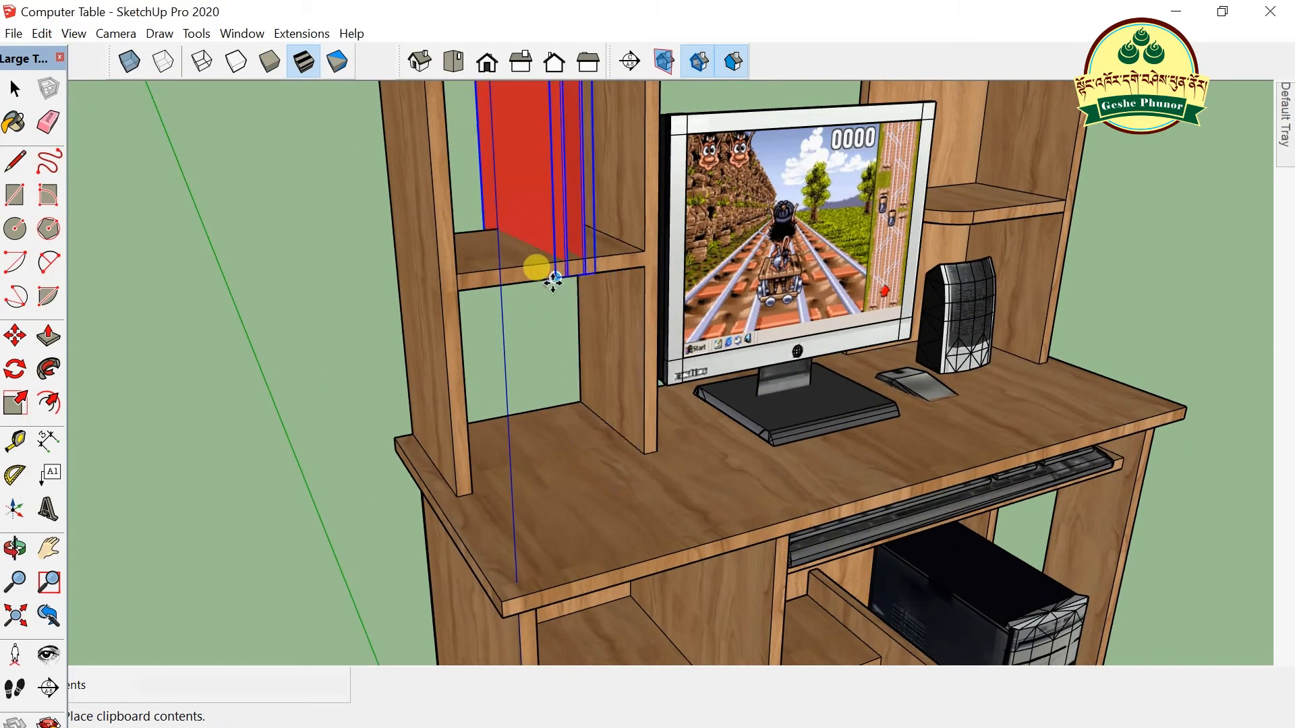
{"action": "left_click", "coordinate": [460, 268]}
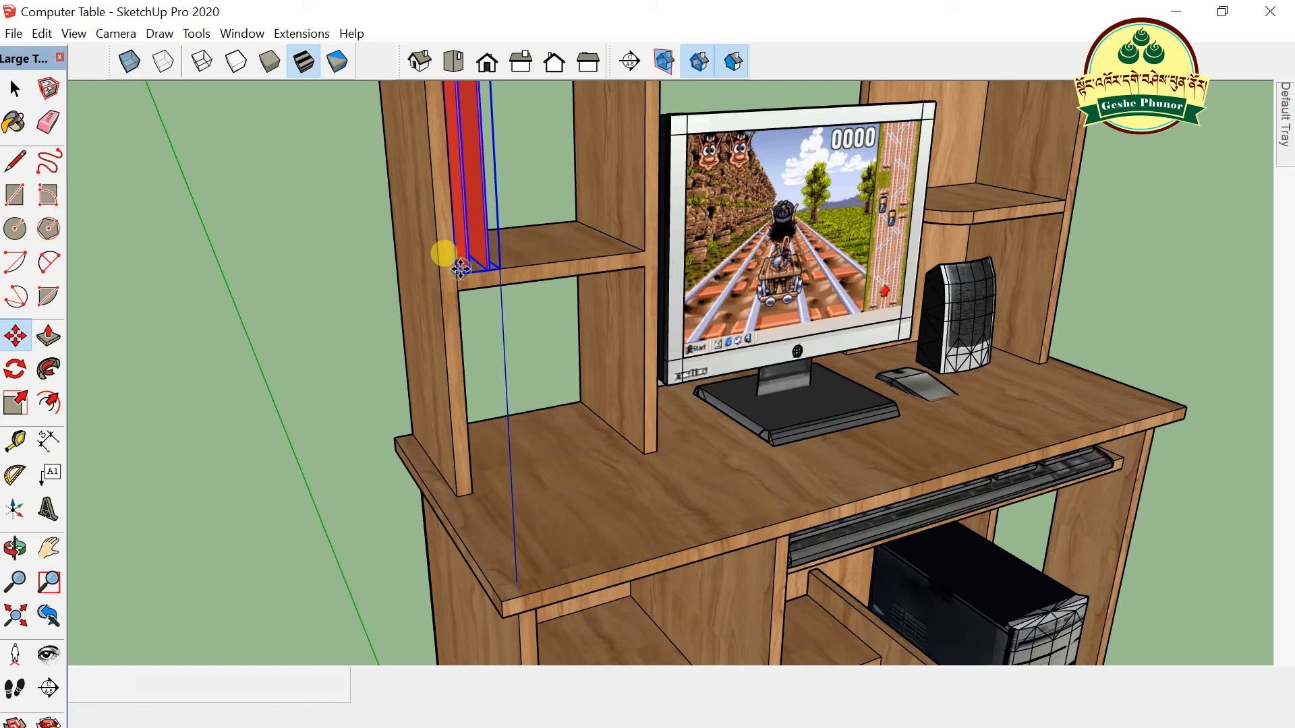
{"action": "scroll", "coordinate": [590, 424], "scroll_direction": "down", "scroll_amount": 2}
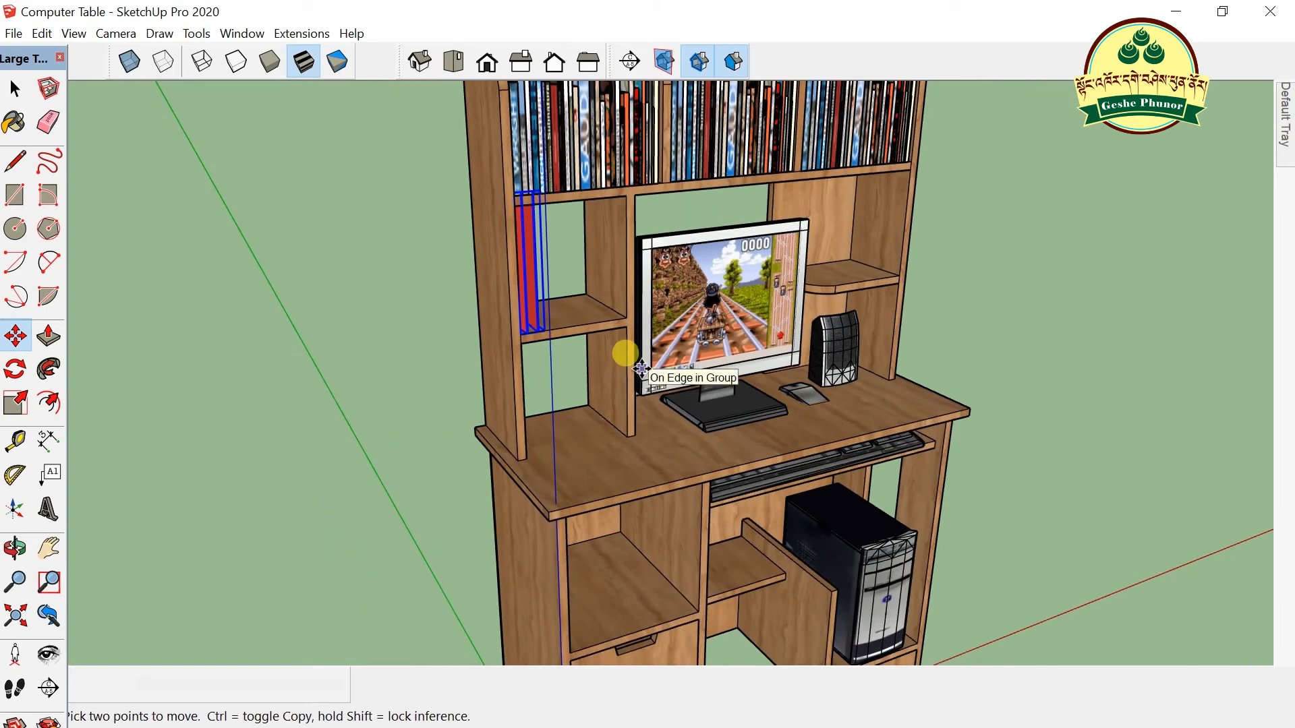
{"action": "left_click", "coordinate": [519, 335]}
{"action": "left_click", "coordinate": [231, 398]}
{"action": "scroll", "coordinate": [211, 231], "scroll_direction": "up", "scroll_amount": 1}
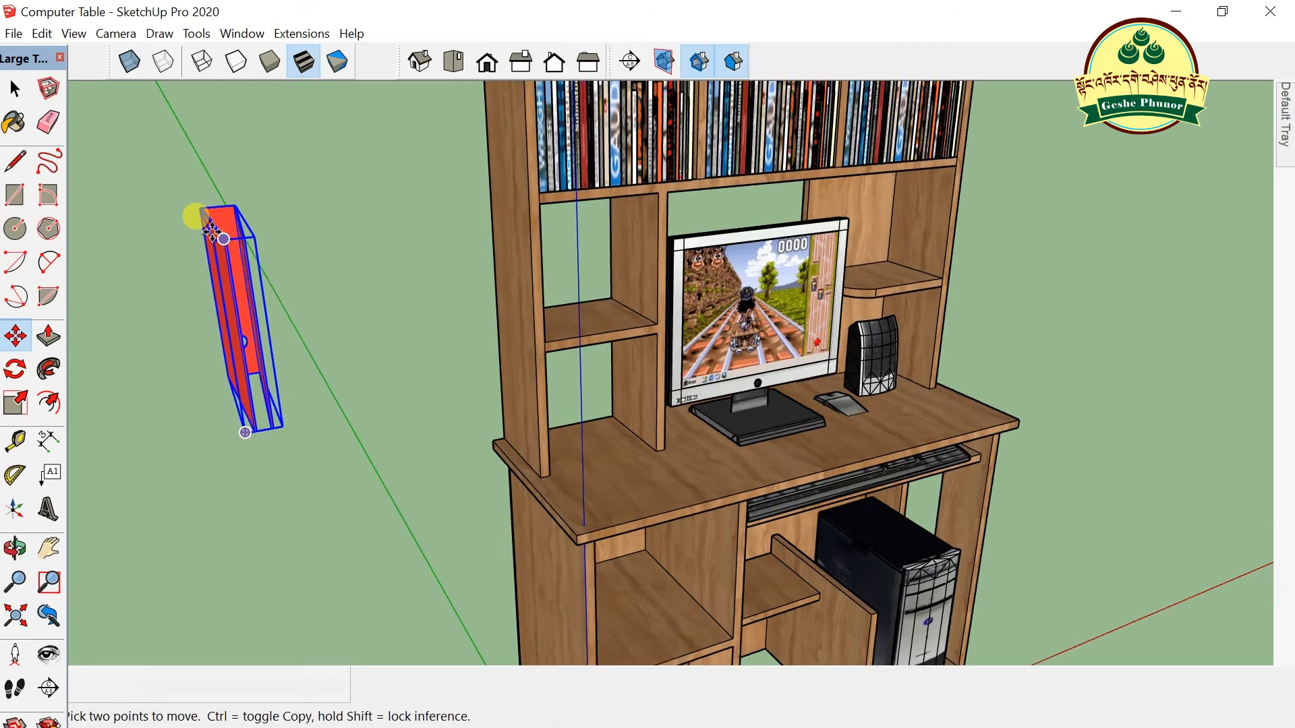
{"action": "scroll", "coordinate": [211, 231], "scroll_direction": "up", "scroll_amount": 1}
{"action": "scroll", "coordinate": [217, 204], "scroll_direction": "up", "scroll_amount": 1}
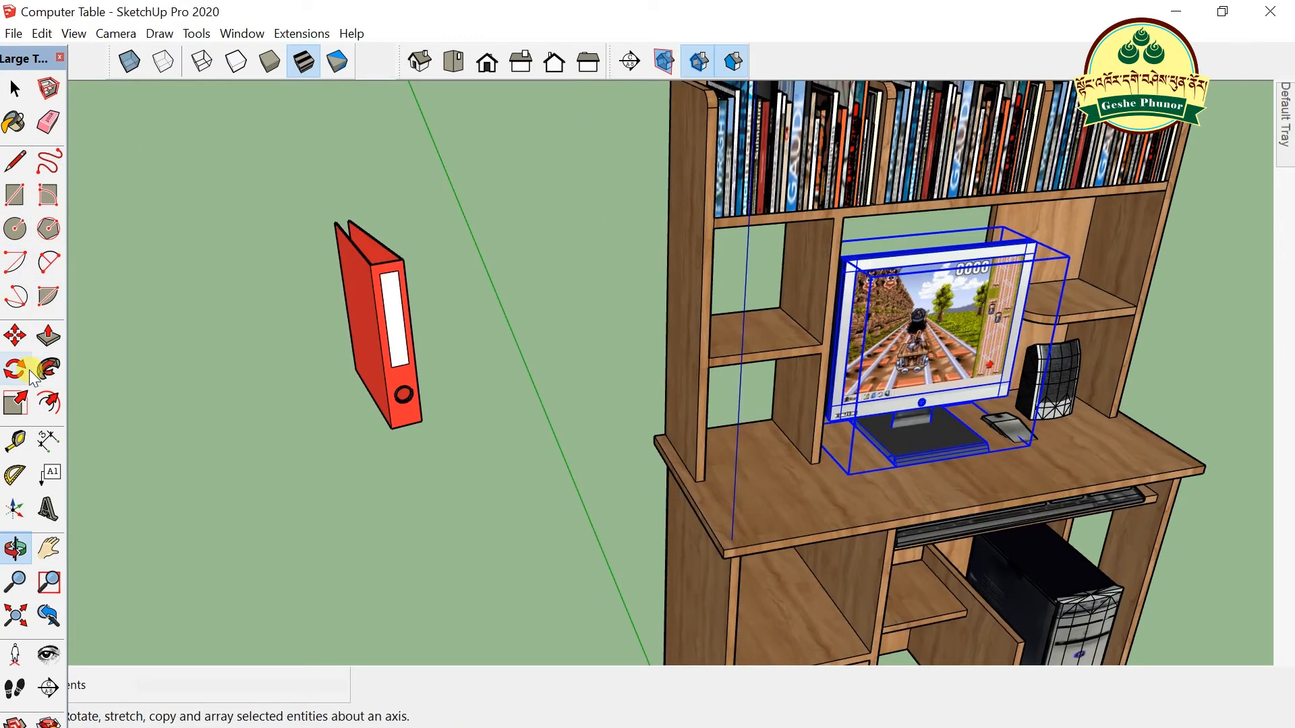
- Move the binder by its bottom corner against the upper-left shelf compartment
{"action": "left_click", "coordinate": [20, 336]}
{"action": "left_click", "coordinate": [393, 425]}
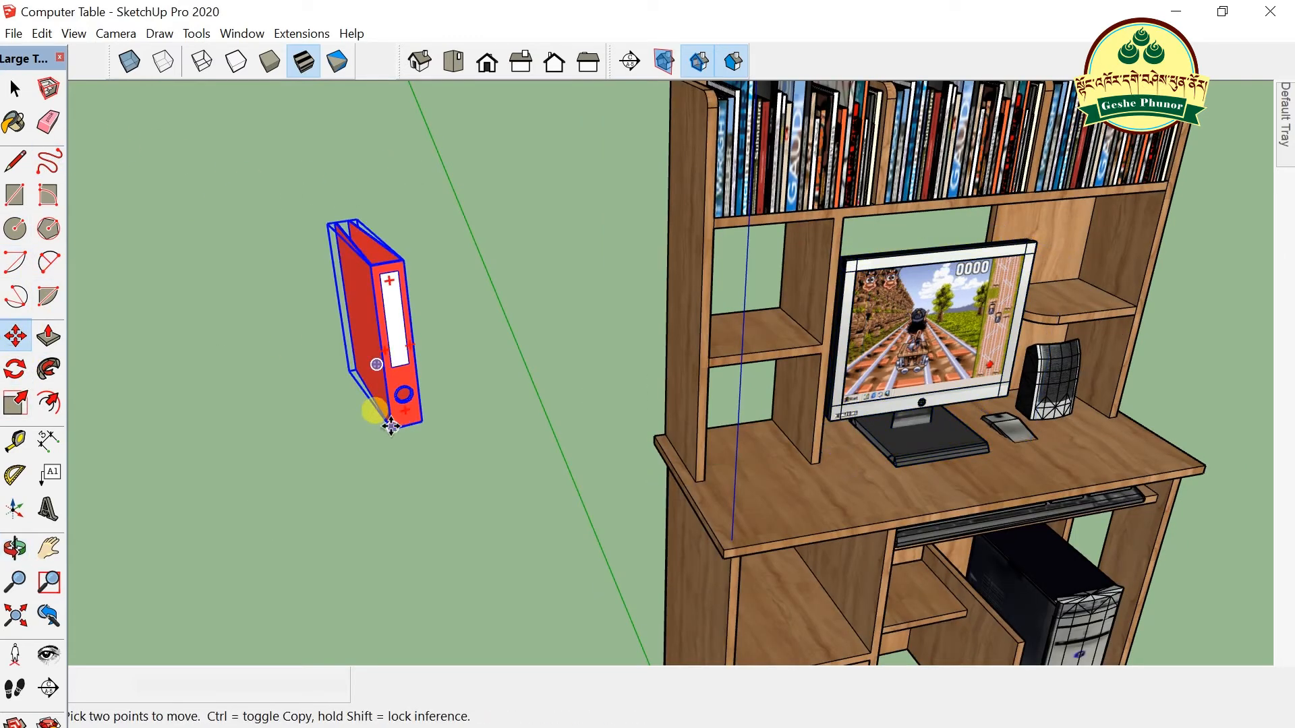
{"action": "left_click", "coordinate": [391, 426]}
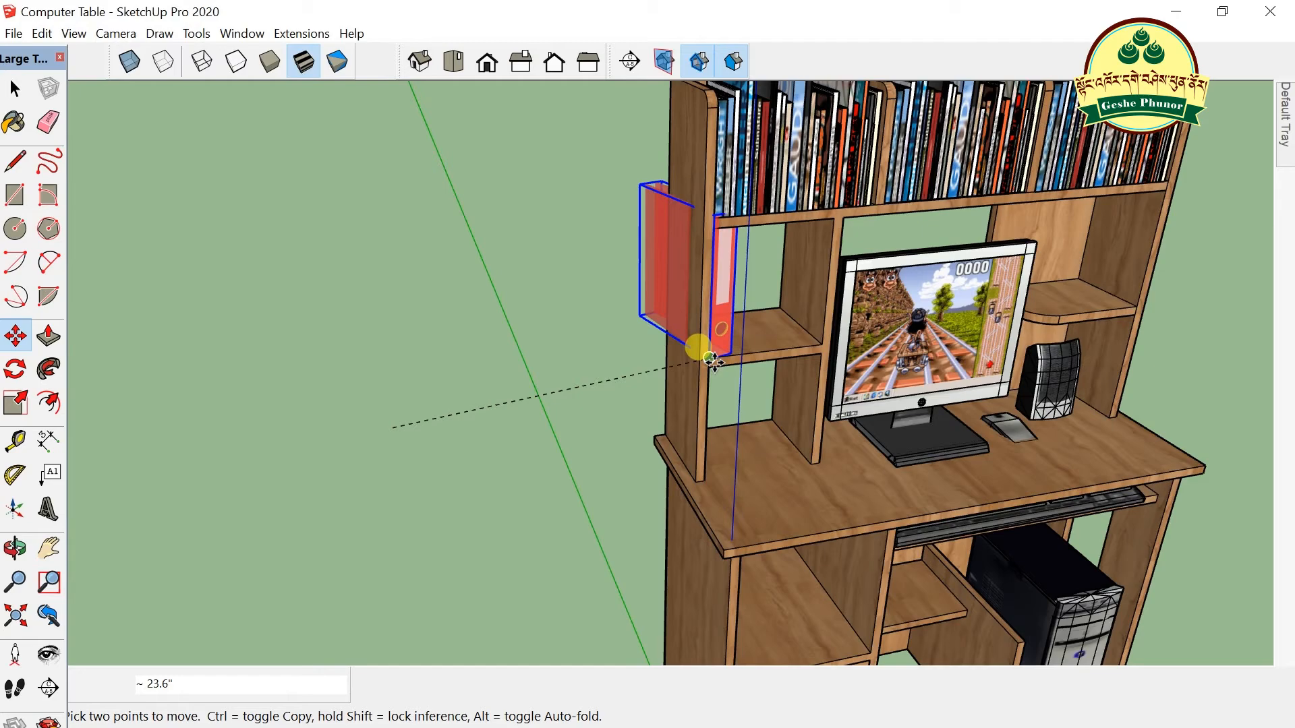
{"action": "left_click", "coordinate": [710, 359]}
{"action": "scroll", "coordinate": [679, 169], "scroll_direction": "up", "scroll_amount": 3}
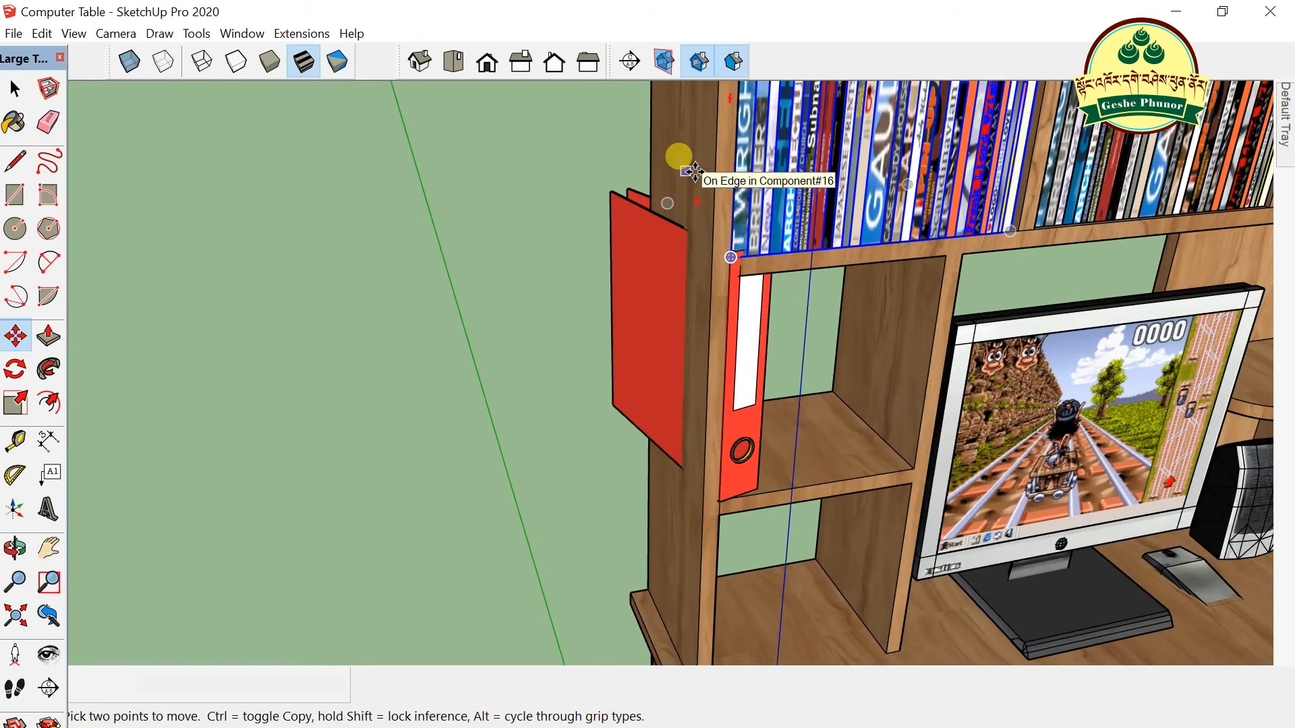
- Scale the red binder down uniformly to about 0.68 by dragging a corner grip inward
{"action": "left_click", "coordinate": [15, 402]}
{"action": "left_click", "coordinate": [637, 217]}
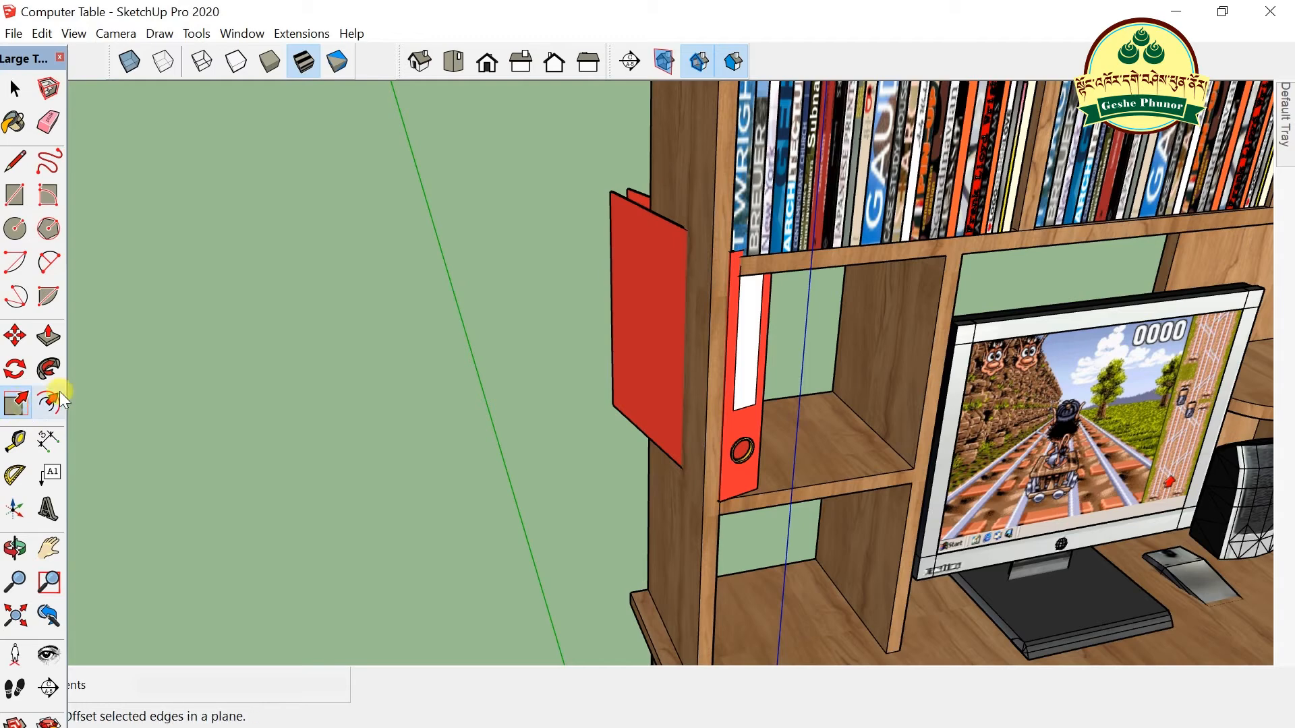
{"action": "left_click", "coordinate": [644, 194]}
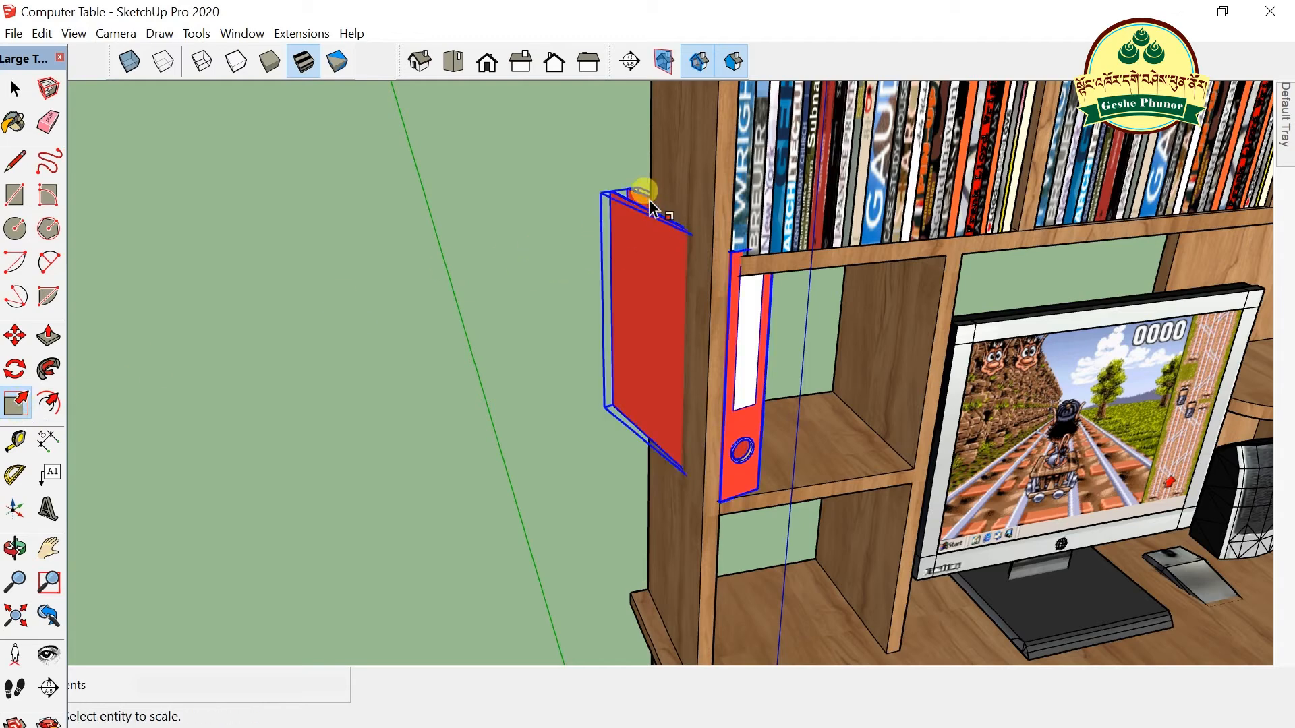
{"action": "left_click", "coordinate": [622, 204]}
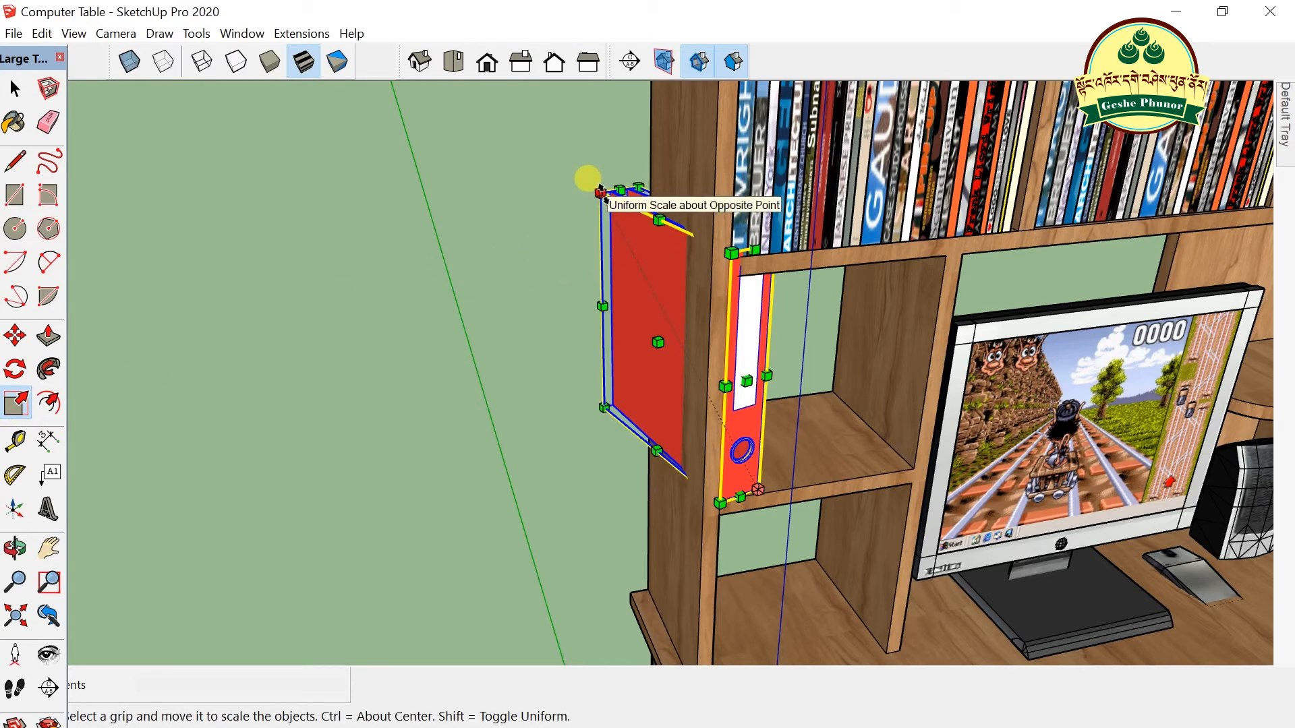
{"action": "left_click_drag", "start_coordinate": [600, 192], "coordinate": [646, 288]}
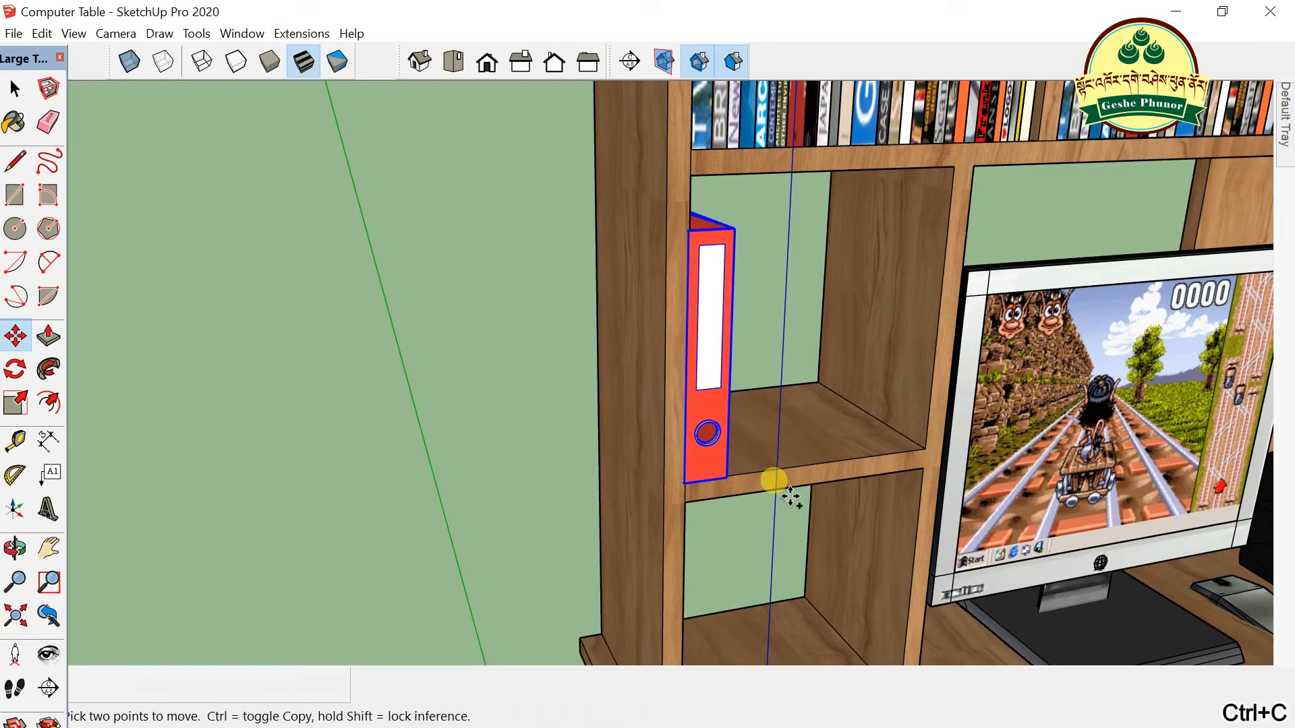
- Paste three more binder copies in a row along the upper-left shelf
{"action": "key", "text": "ctrl+v"}
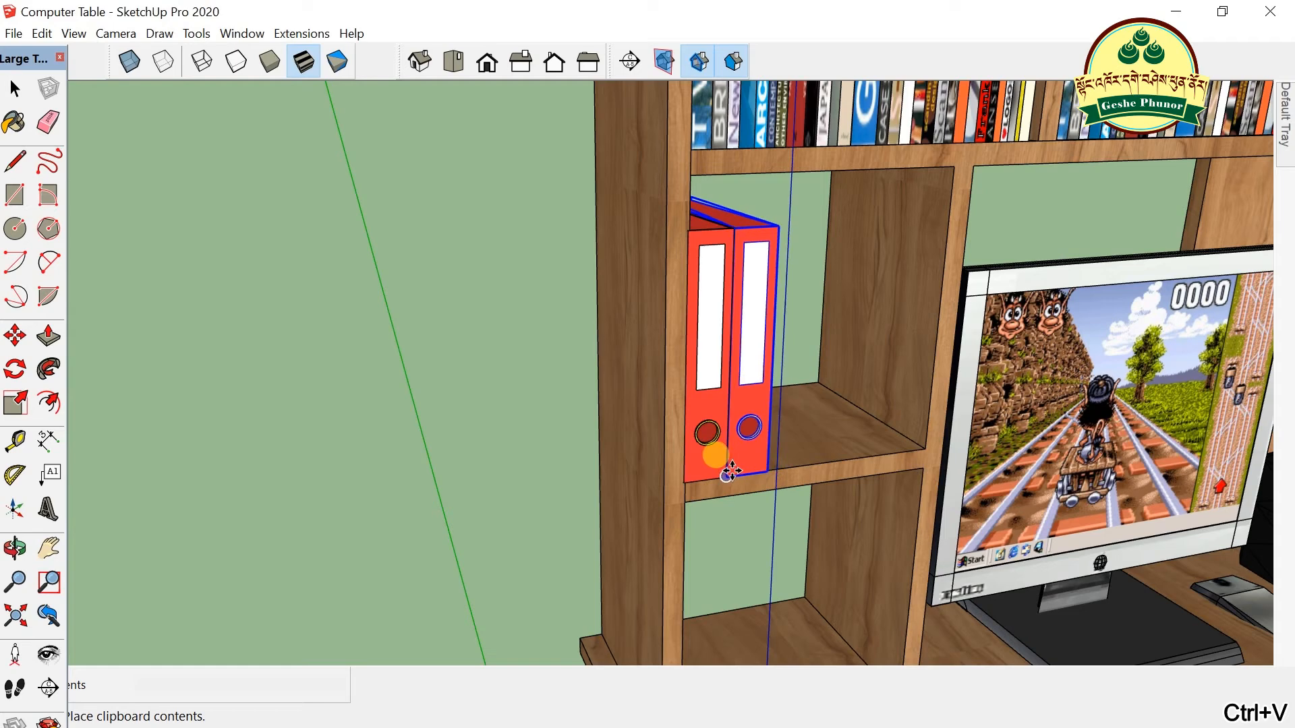
{"action": "left_click", "coordinate": [728, 472]}
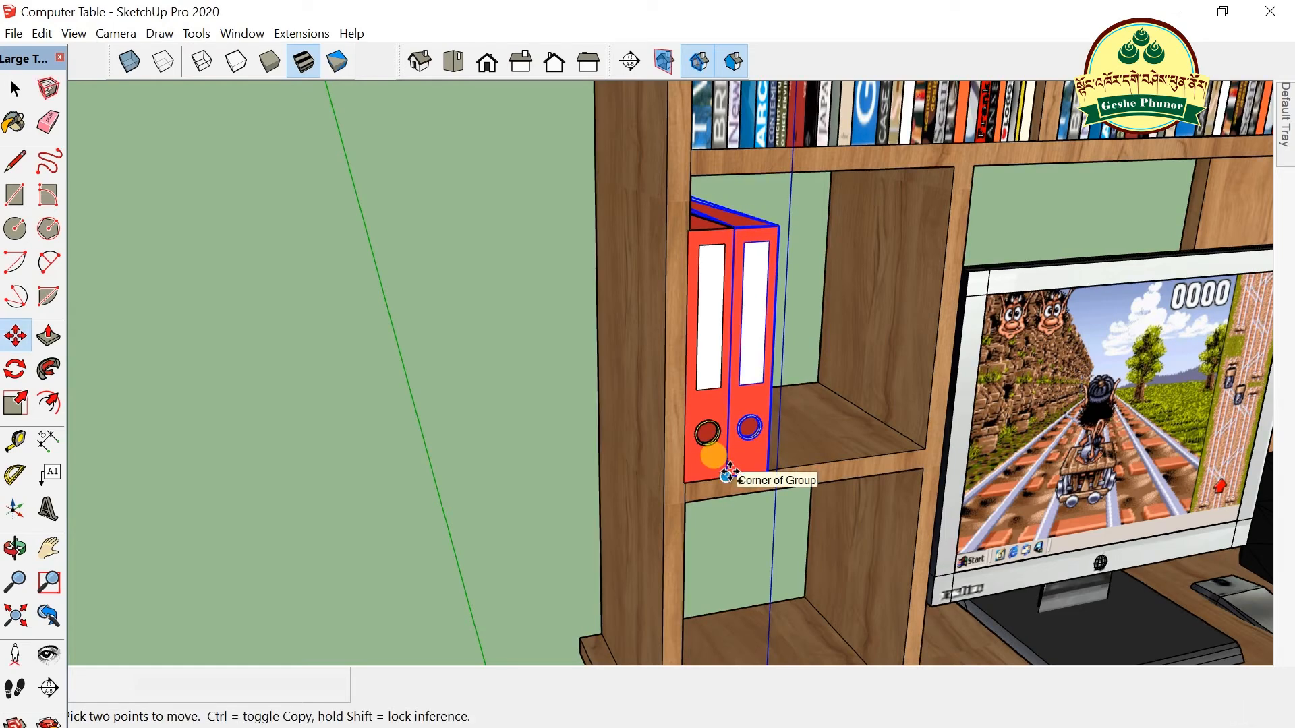
{"action": "key", "text": "ctrl+v"}
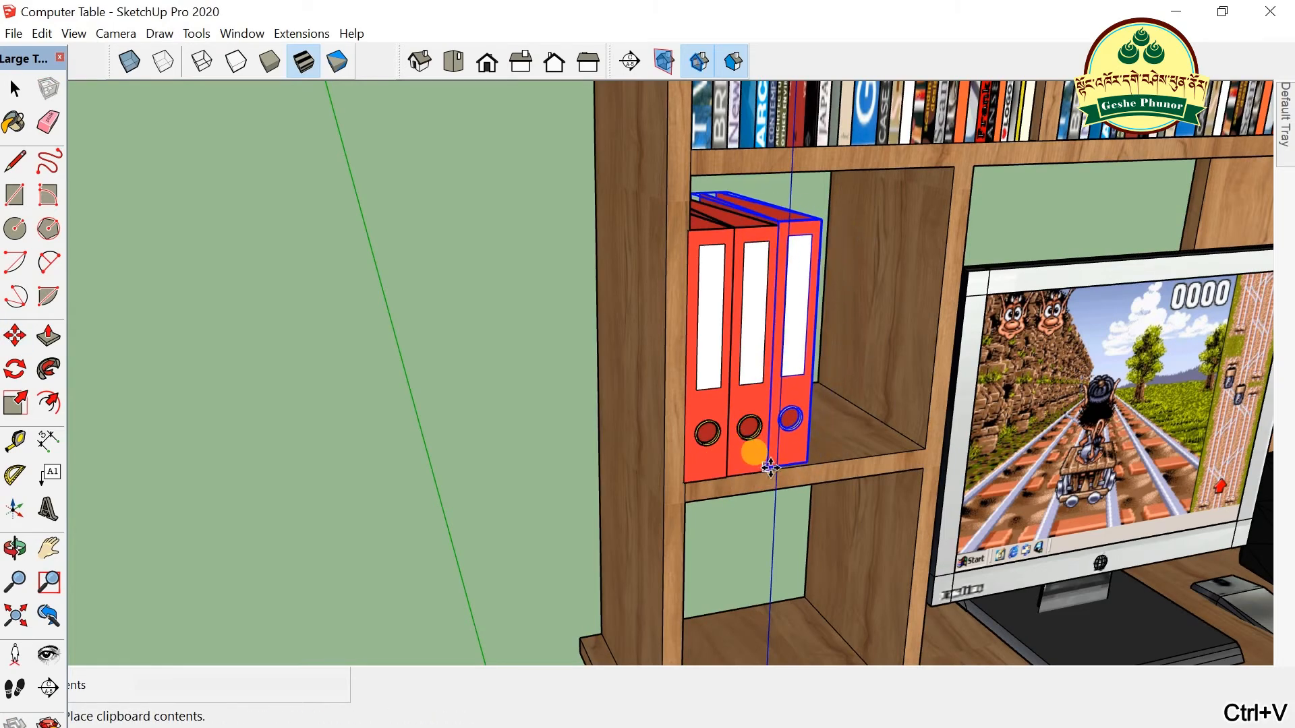
{"action": "left_click", "coordinate": [770, 467]}
{"action": "key", "text": "ctrl+v"}
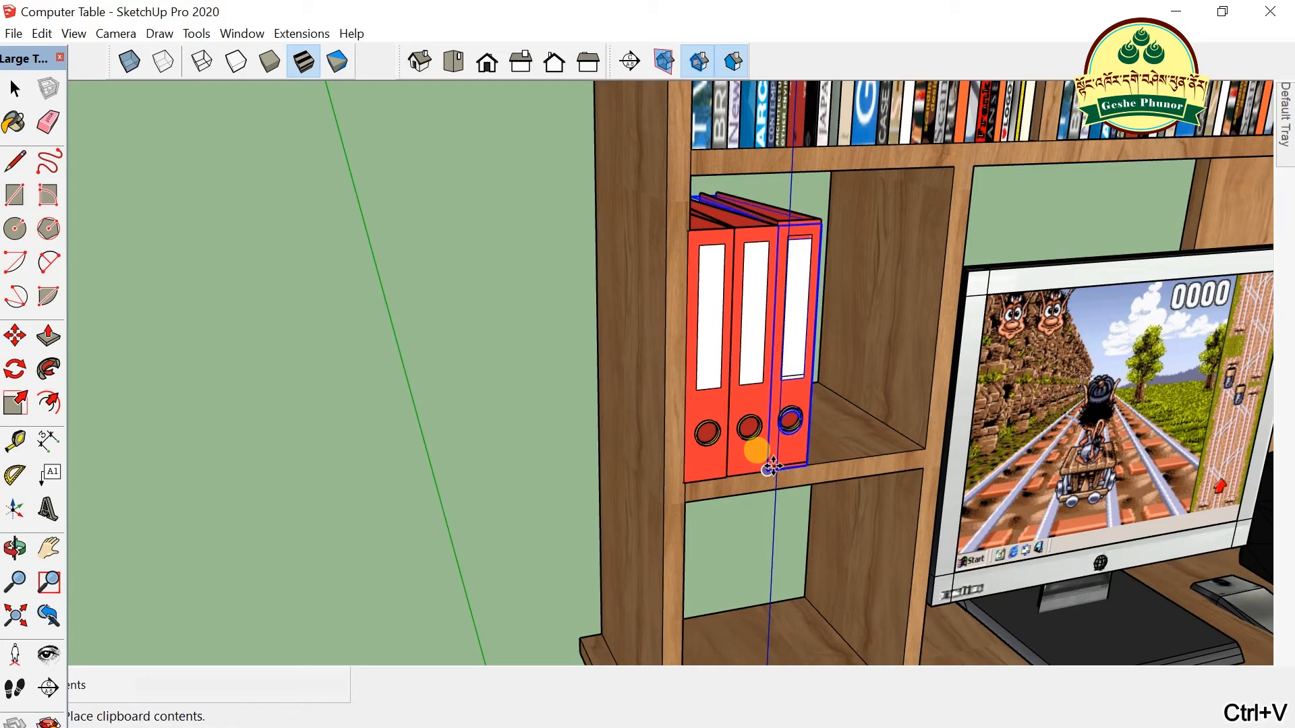
{"action": "left_click", "coordinate": [810, 451]}
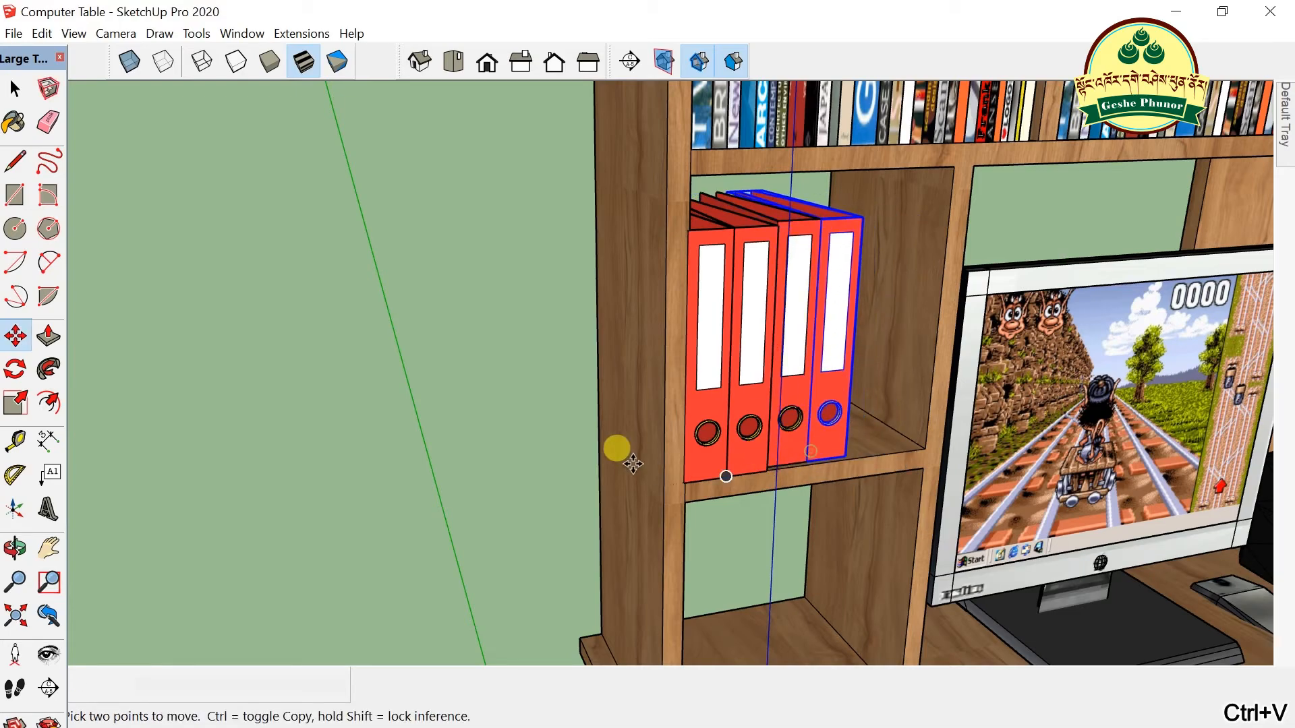
- Orbit and zoom to a higher, angled view showing the whole desk, drawers and tower
{"action": "scroll", "coordinate": [616, 454], "scroll_direction": "down", "scroll_amount": 6}
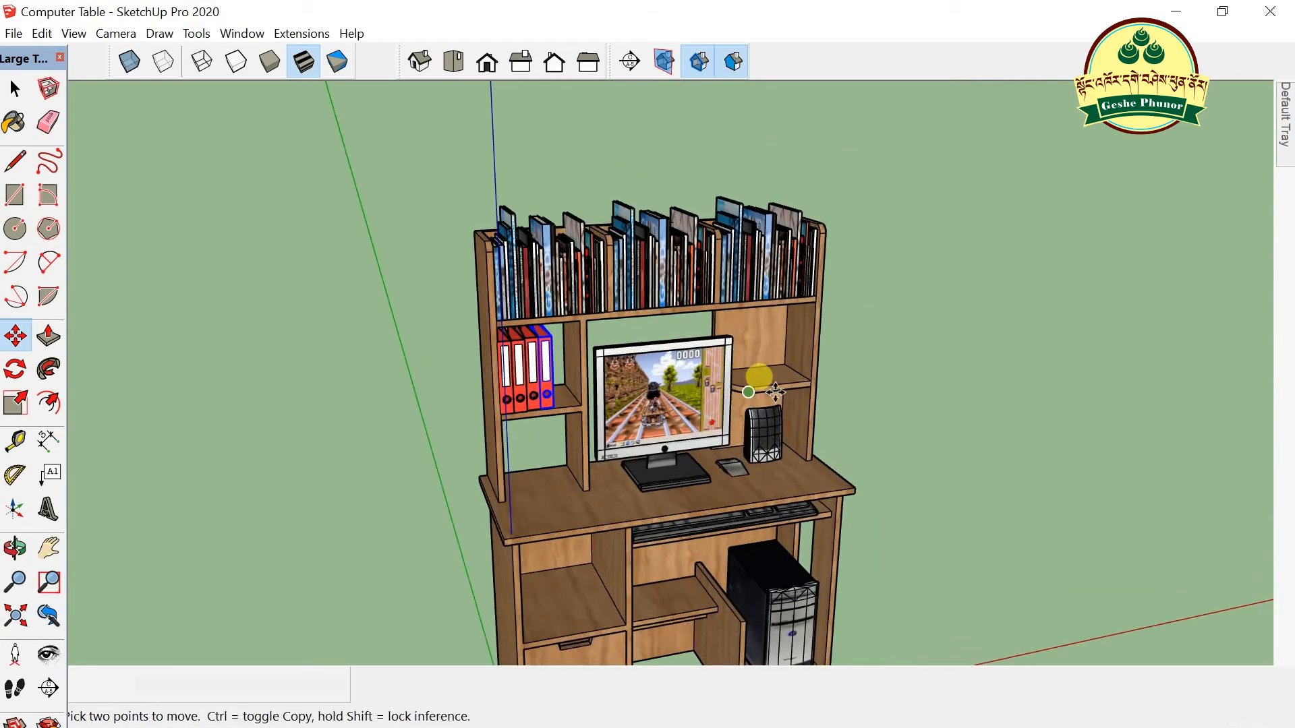
{"action": "scroll", "coordinate": [775, 392], "scroll_direction": "up", "scroll_amount": 2}
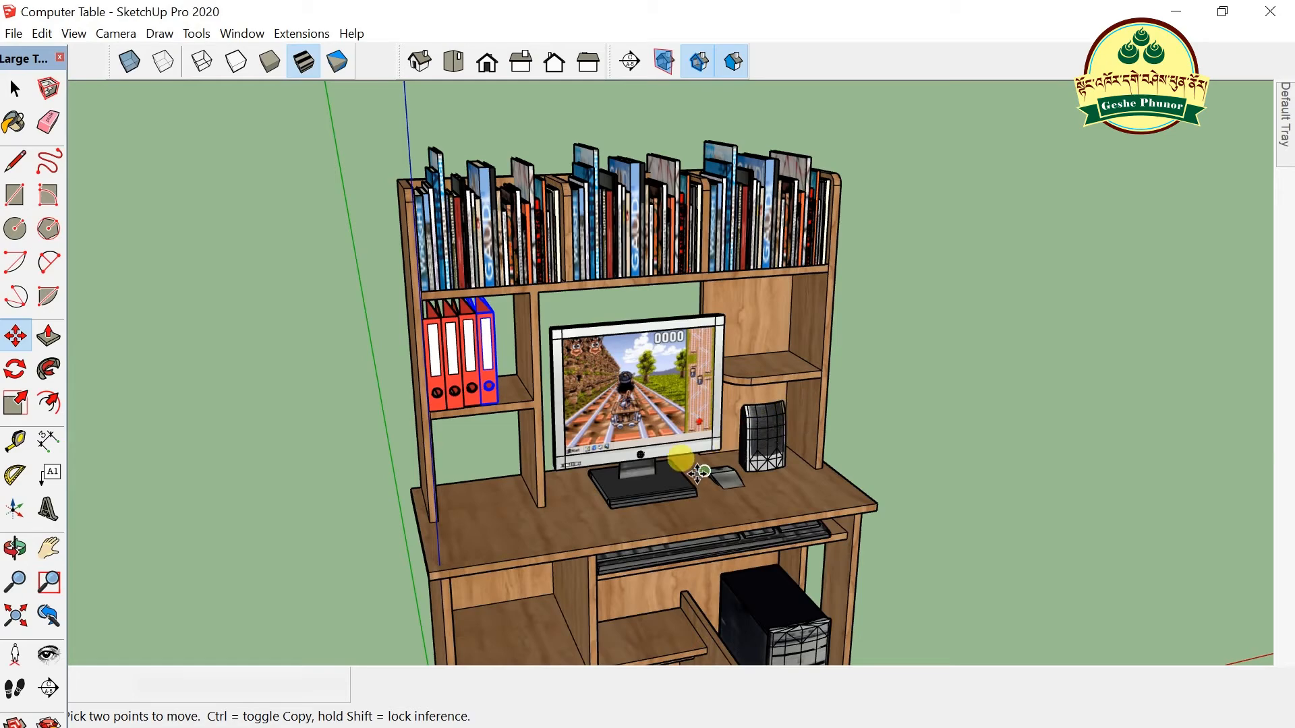
{"action": "scroll", "coordinate": [702, 471], "scroll_direction": "down", "scroll_amount": 1}
{"action": "scroll", "coordinate": [711, 456], "scroll_direction": "up", "scroll_amount": 2}
{"action": "middle_click_drag", "start_coordinate": [706, 463], "coordinate": [506, 342]}
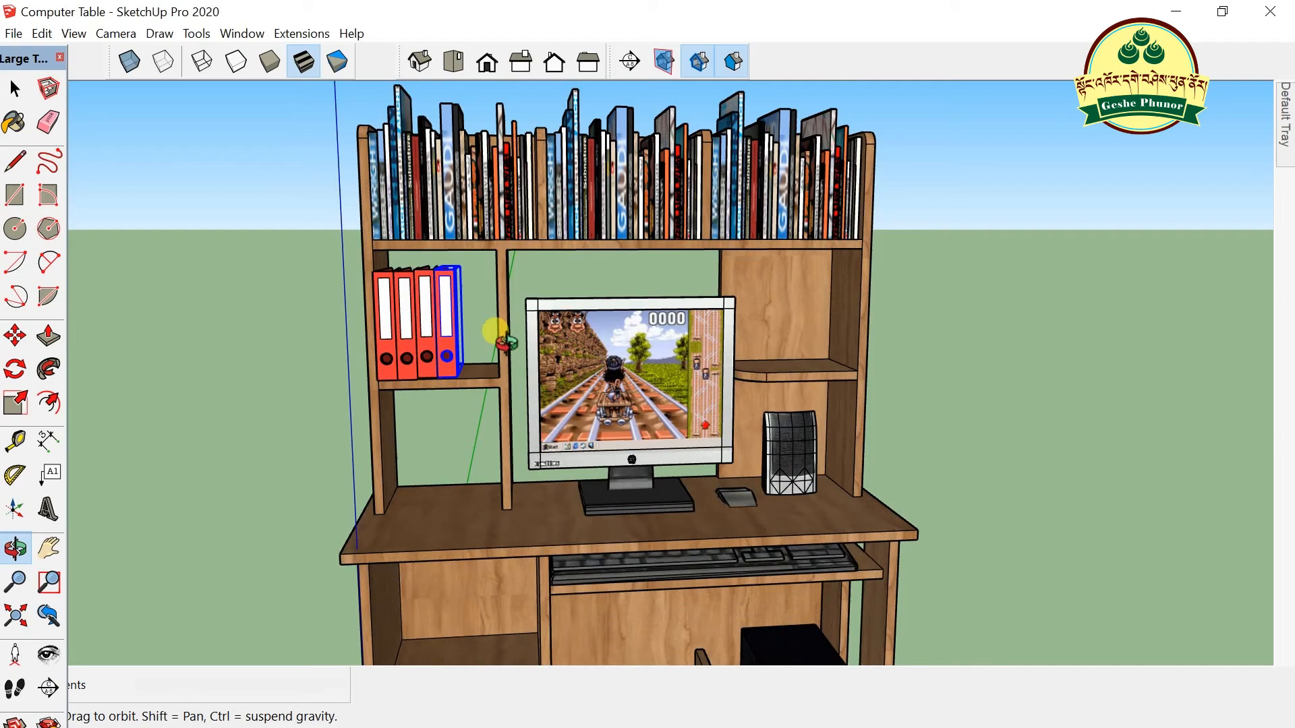
{"action": "scroll", "coordinate": [600, 397], "scroll_direction": "down", "scroll_amount": 5}
{"action": "scroll", "coordinate": [608, 480], "scroll_direction": "up", "scroll_amount": 3}
{"action": "mouse_move", "coordinate": [479, 391]}
{"action": "middle_mouse_down"}
{"action": "mouse_move", "coordinate": [588, 494]}
{"action": "mouse_move", "coordinate": [671, 425]}
{"action": "middle_mouse_up"}
{"action": "scroll", "coordinate": [685, 413], "scroll_direction": "down", "scroll_amount": 3}
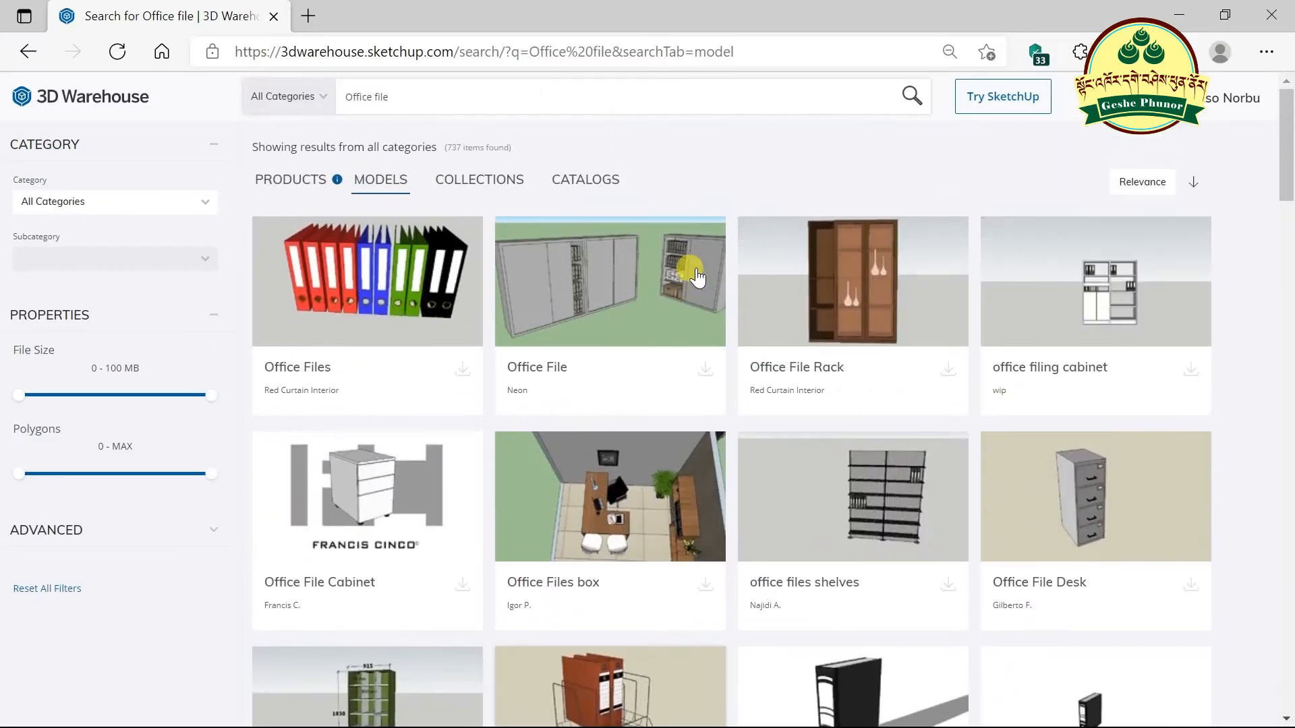
{"action": "scroll", "coordinate": [698, 276], "scroll_direction": "down", "scroll_amount": 8}
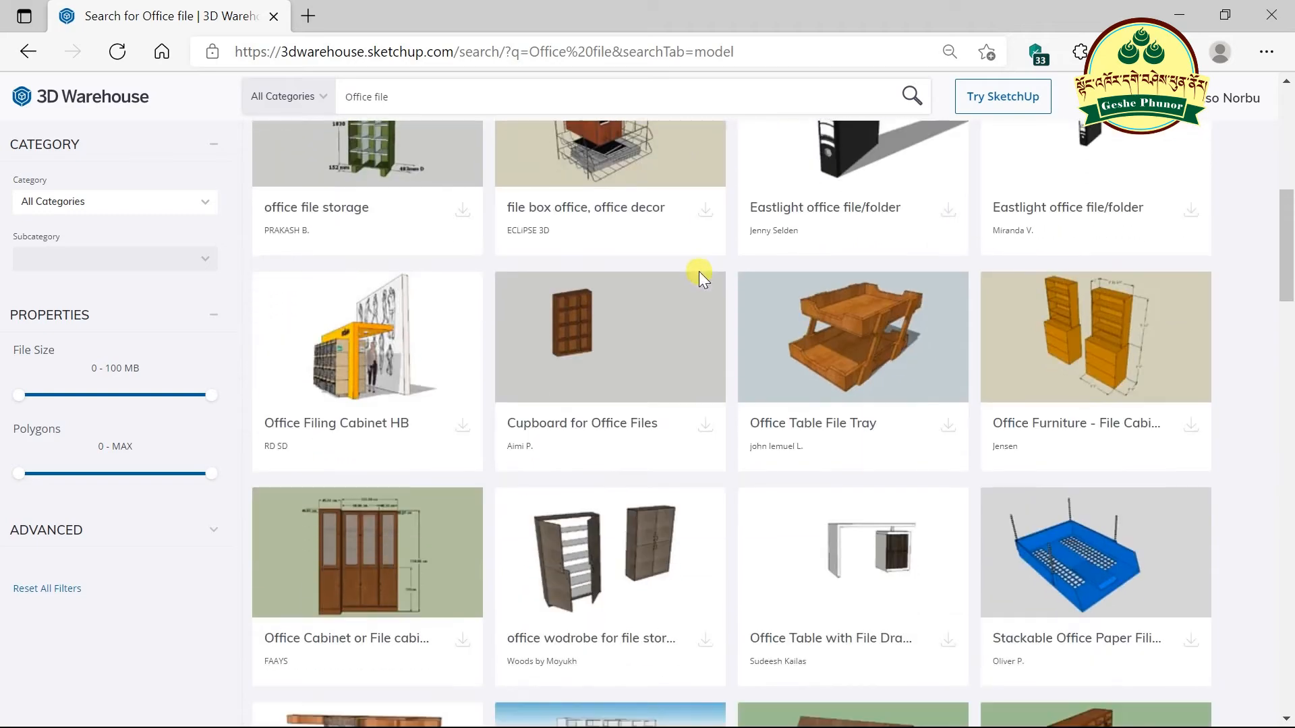
{"action": "scroll", "coordinate": [740, 328], "scroll_direction": "down", "scroll_amount": 6}
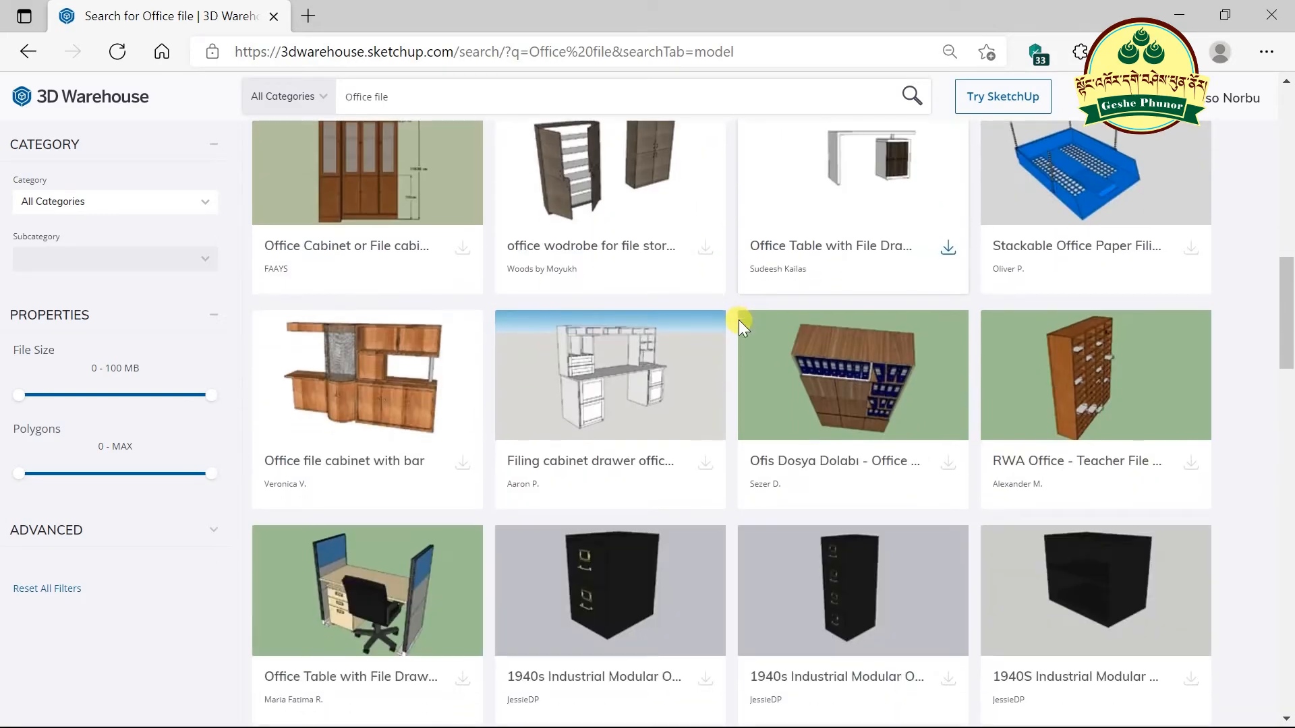
{"action": "scroll", "coordinate": [740, 328], "scroll_direction": "down", "scroll_amount": 3}
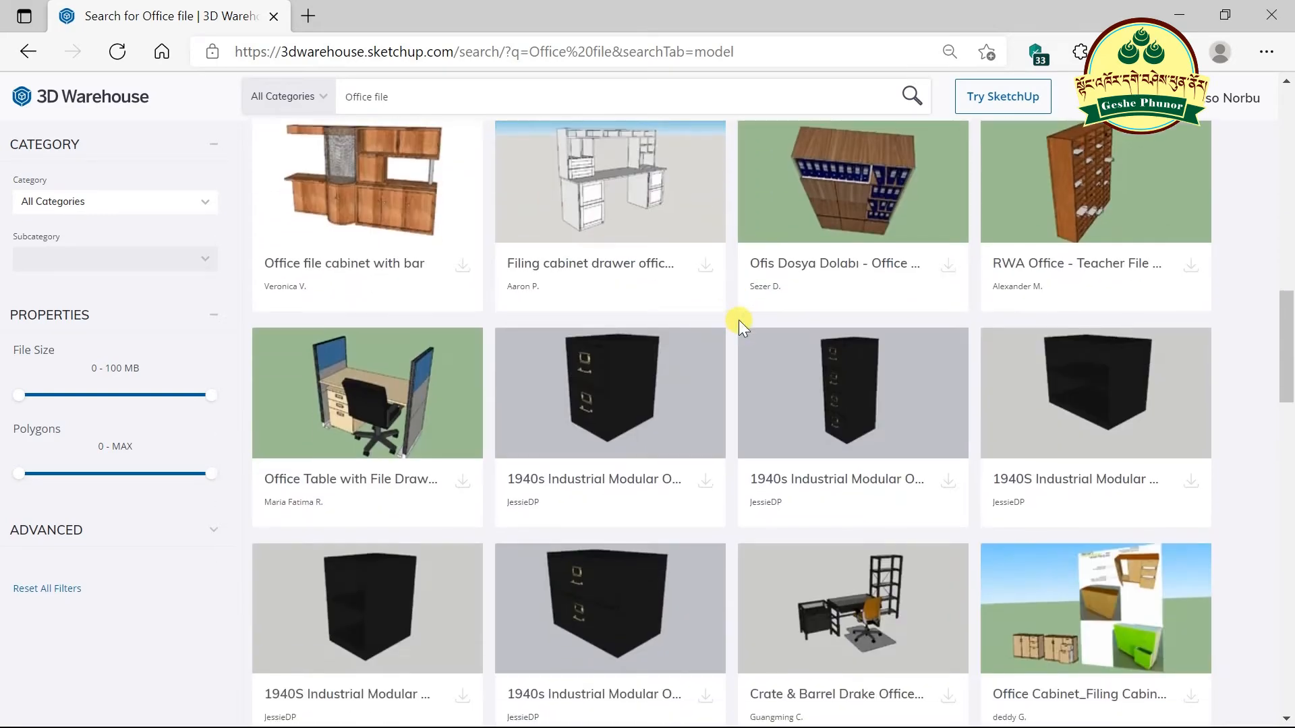
{"action": "scroll", "coordinate": [739, 322], "scroll_direction": "up", "scroll_amount": 13}
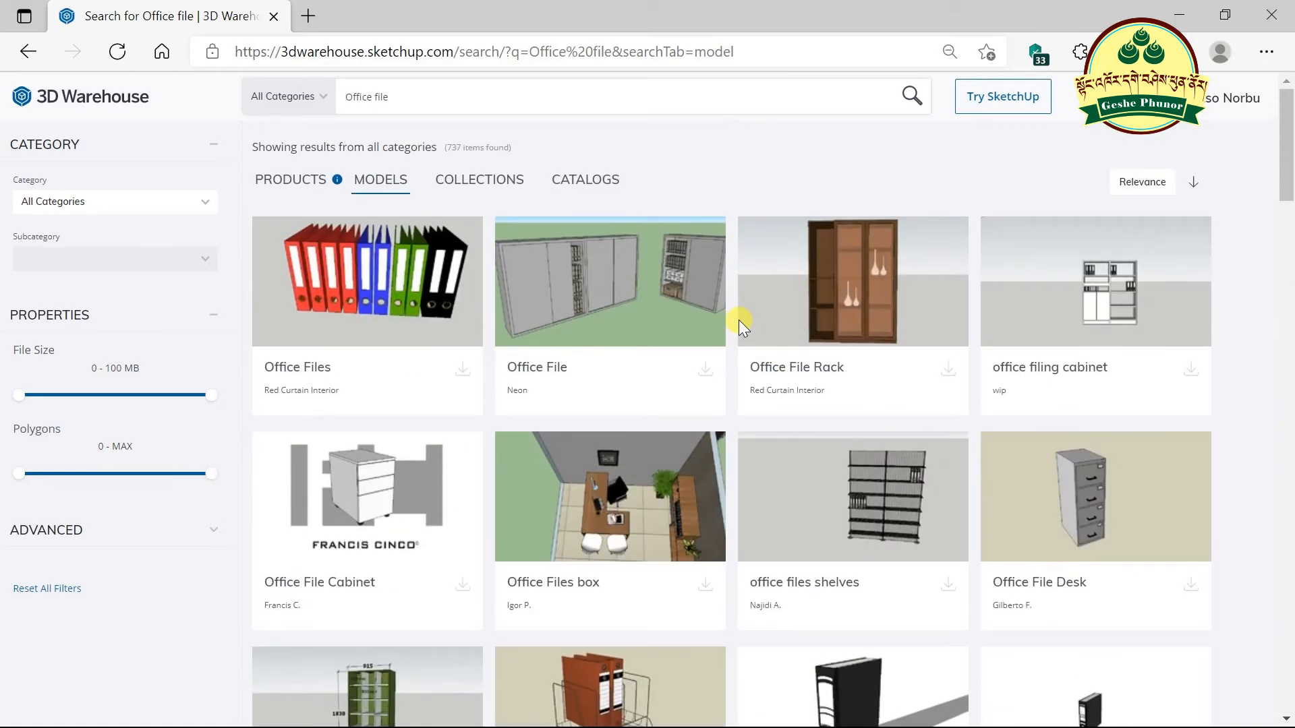
{"action": "left_click_drag", "start_coordinate": [438, 97], "coordinate": [261, 124]}
{"action": "scroll", "coordinate": [617, 329], "scroll_direction": "down", "scroll_amount": 3}
{"action": "scroll", "coordinate": [616, 328], "scroll_direction": "down", "scroll_amount": 15}
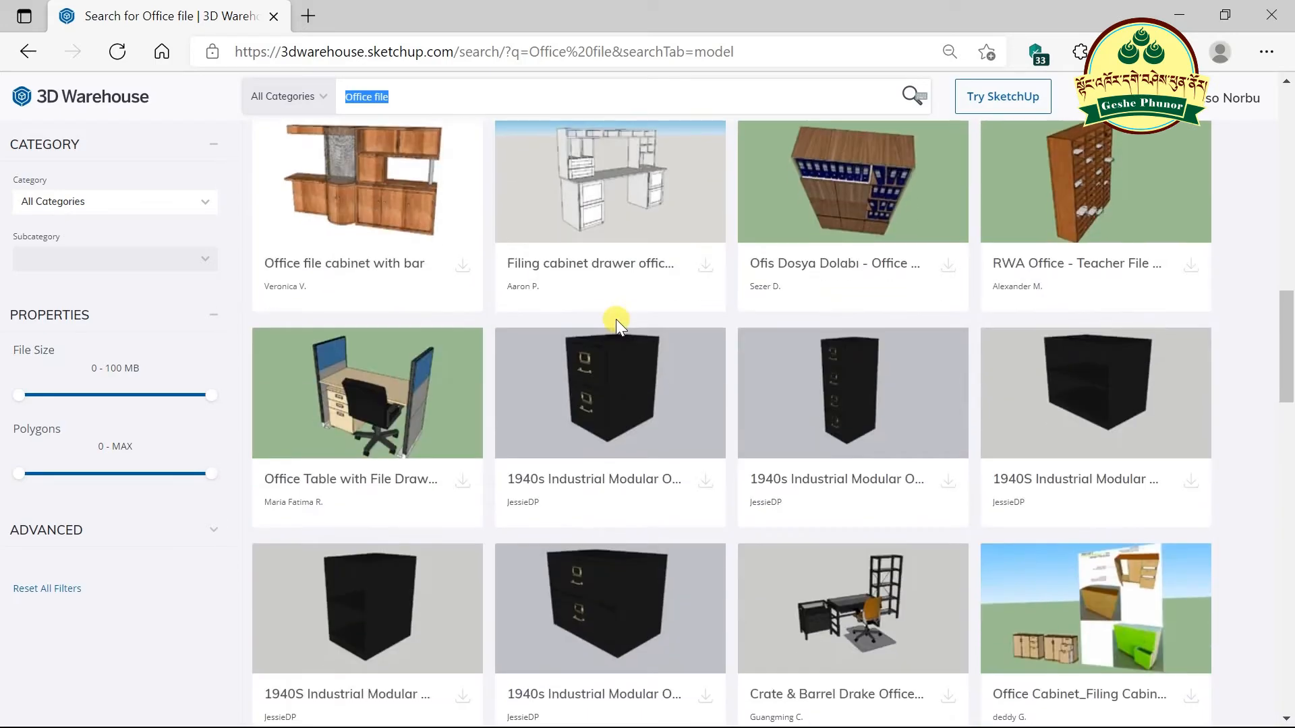
{"action": "scroll", "coordinate": [616, 318], "scroll_direction": "down", "scroll_amount": 7}
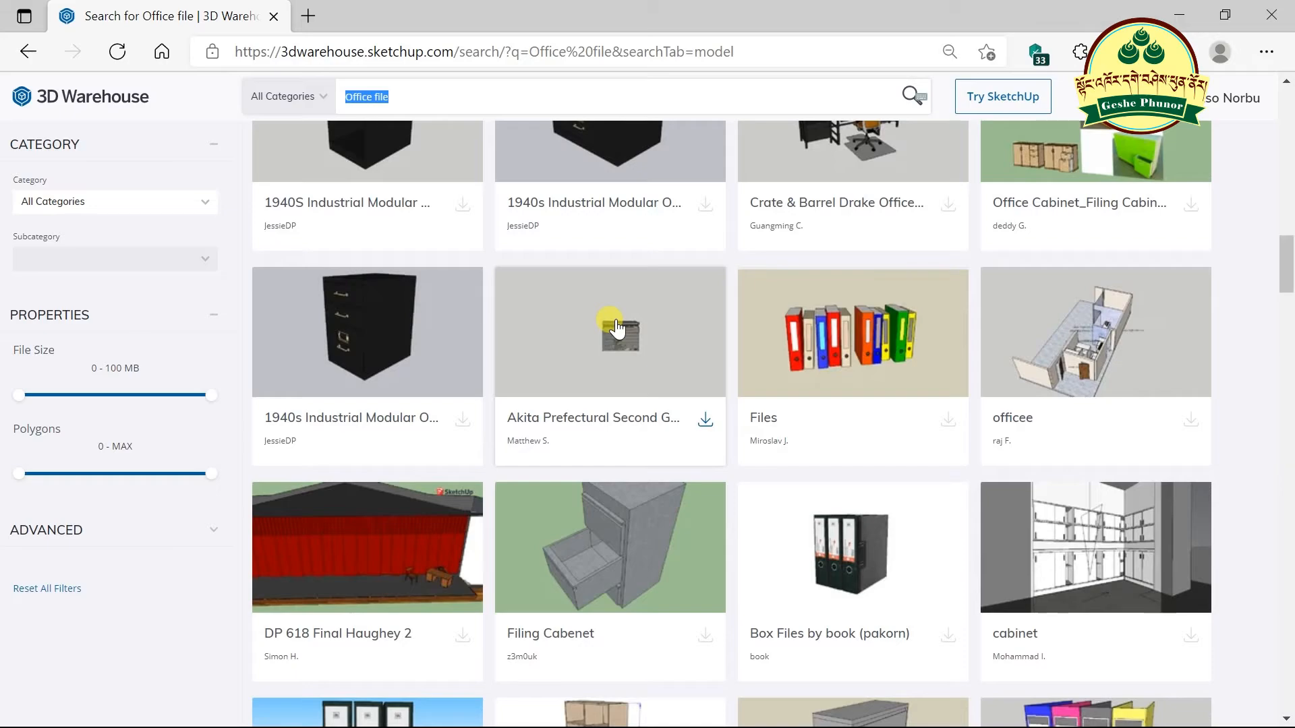
{"action": "scroll", "coordinate": [617, 329], "scroll_direction": "down", "scroll_amount": 6}
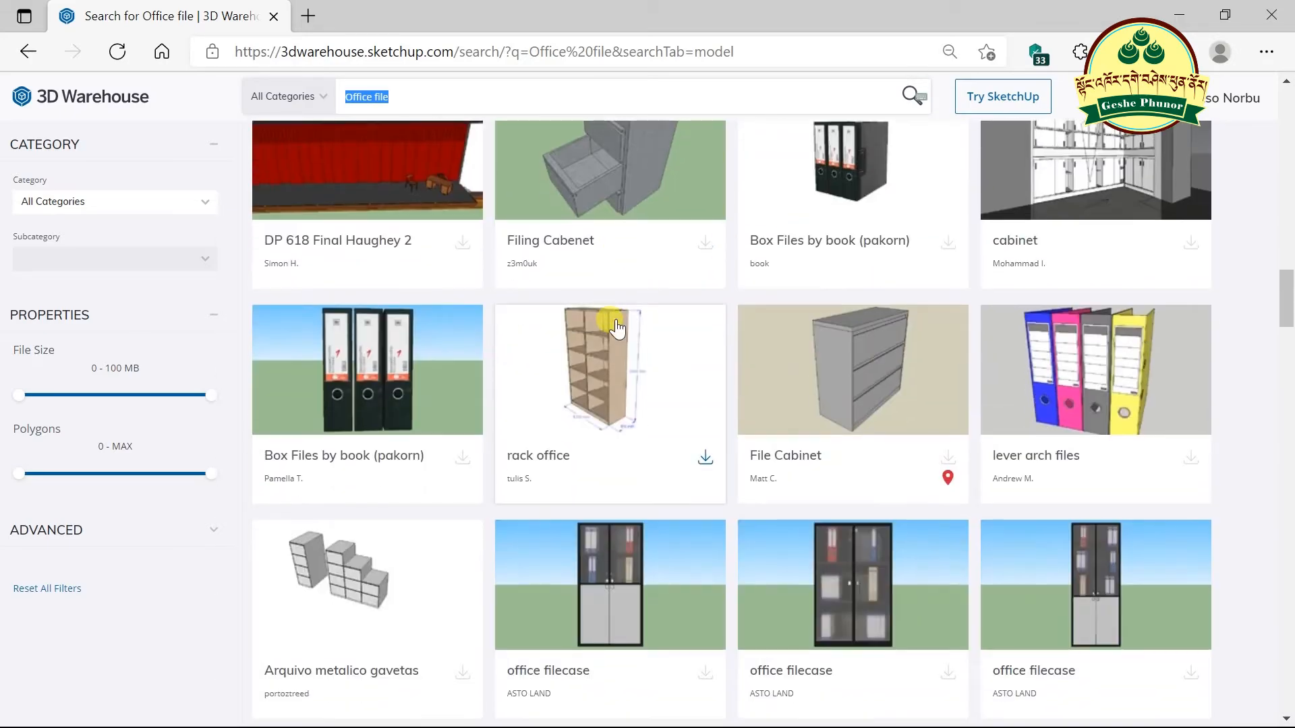
{"action": "scroll", "coordinate": [615, 322], "scroll_direction": "down", "scroll_amount": 4}
{"action": "scroll", "coordinate": [621, 315], "scroll_direction": "up", "scroll_amount": 8}
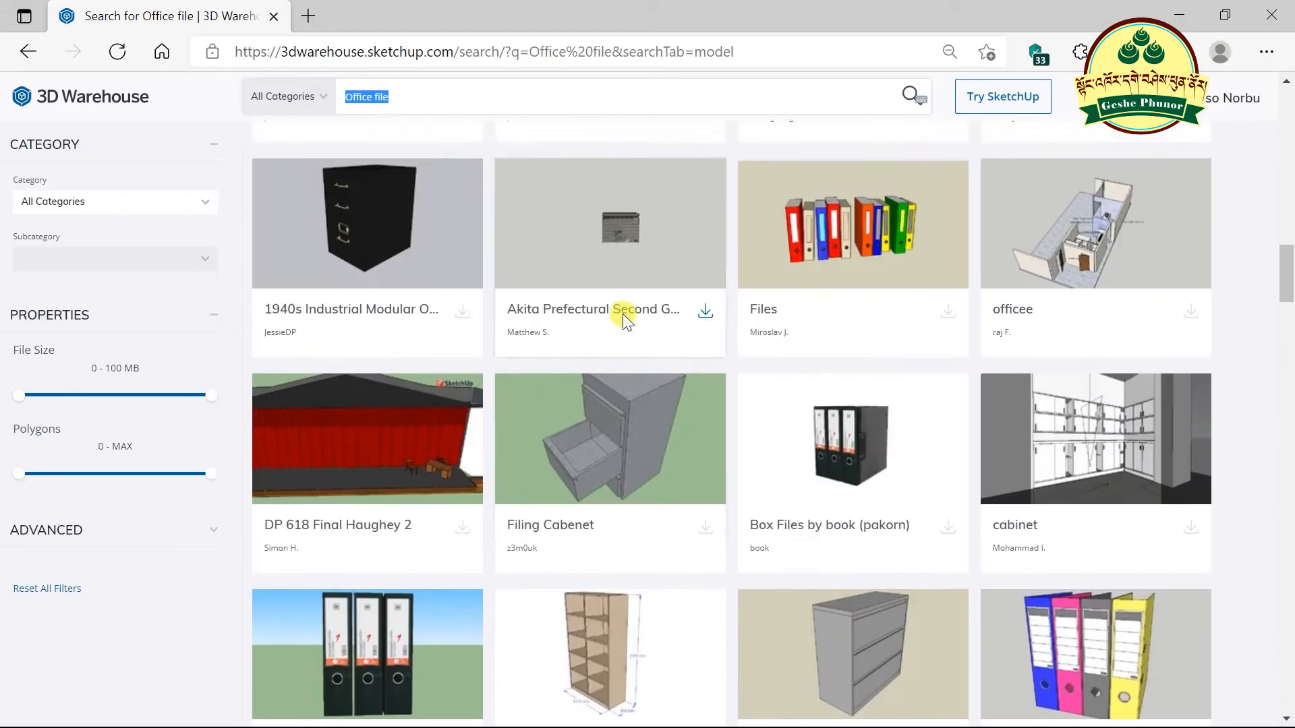
{"action": "scroll", "coordinate": [622, 315], "scroll_direction": "up", "scroll_amount": 15}
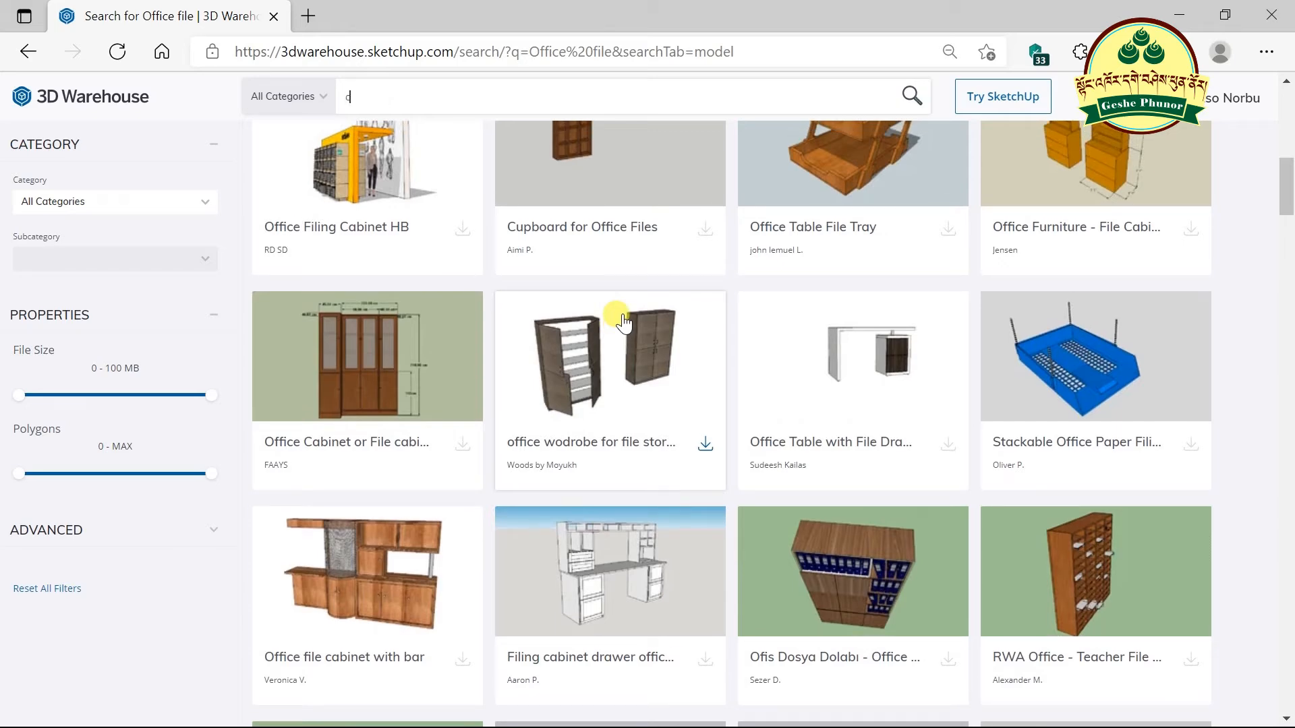
- Search 3D Warehouse for 'computer desk'
{"action": "type", "text": "omp"}
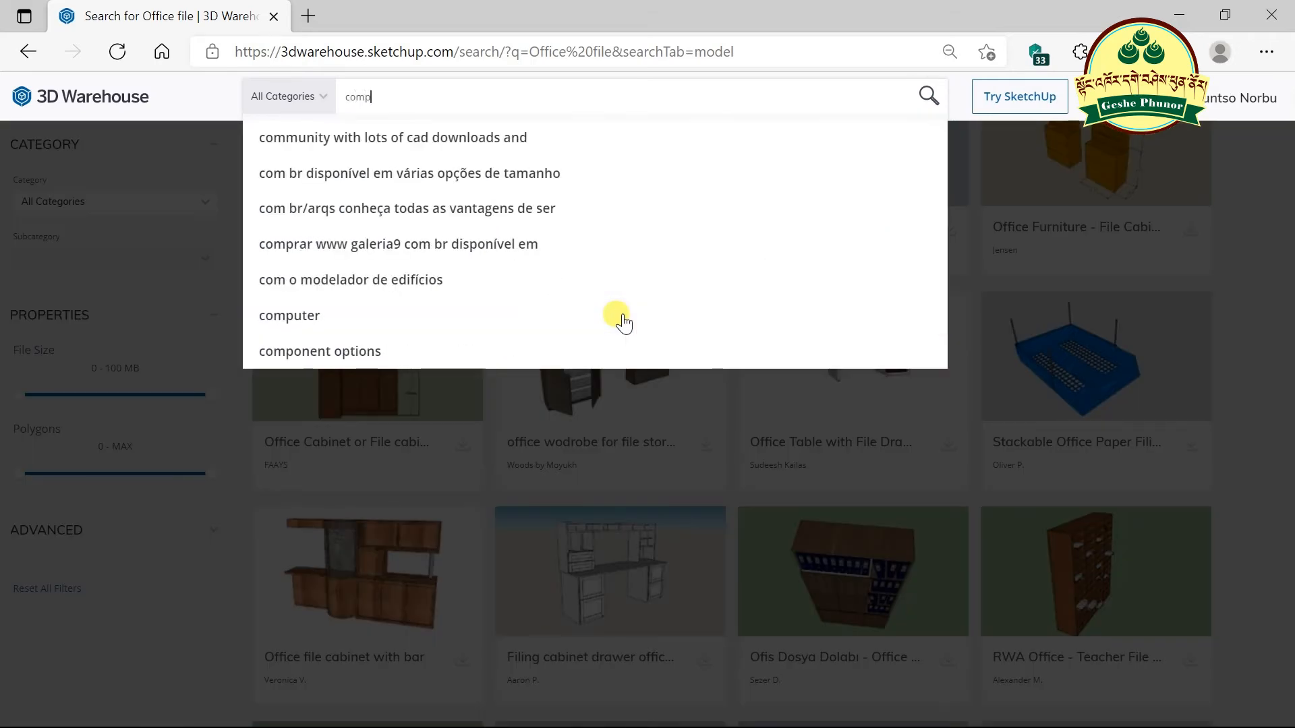
{"action": "type", "text": "uter desk"}
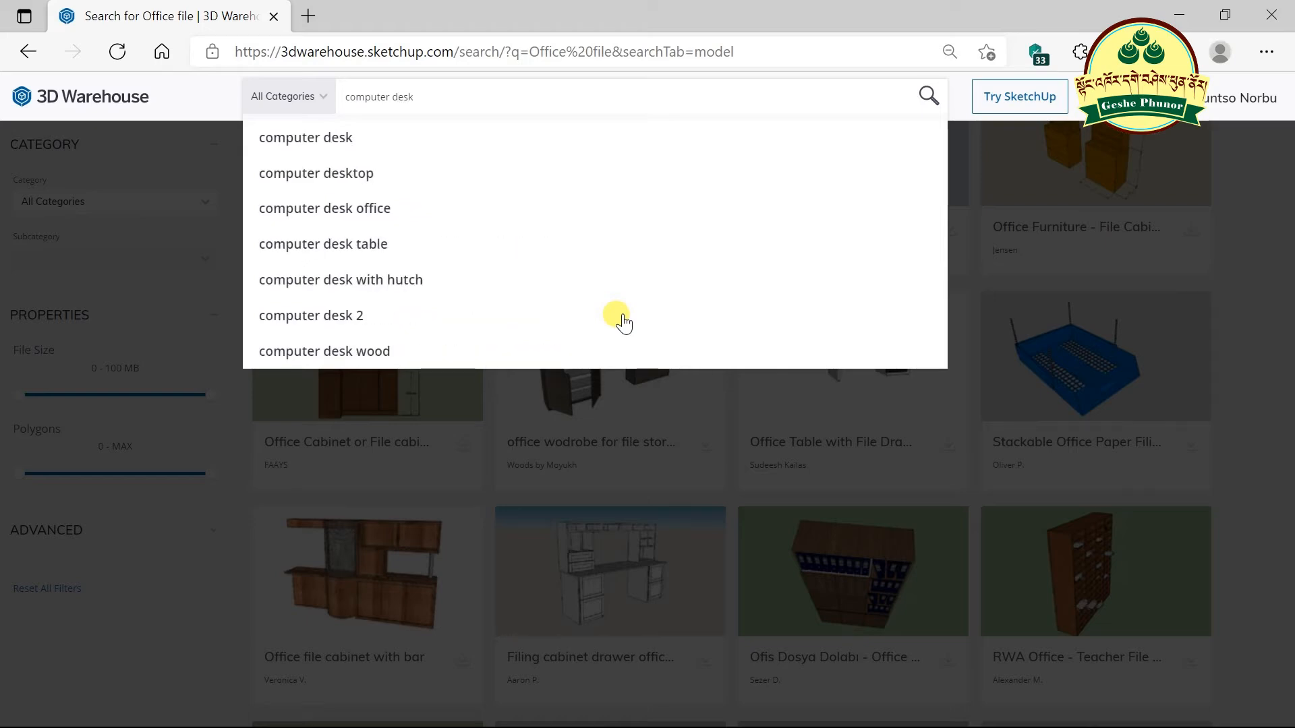
{"action": "key", "text": "Return"}
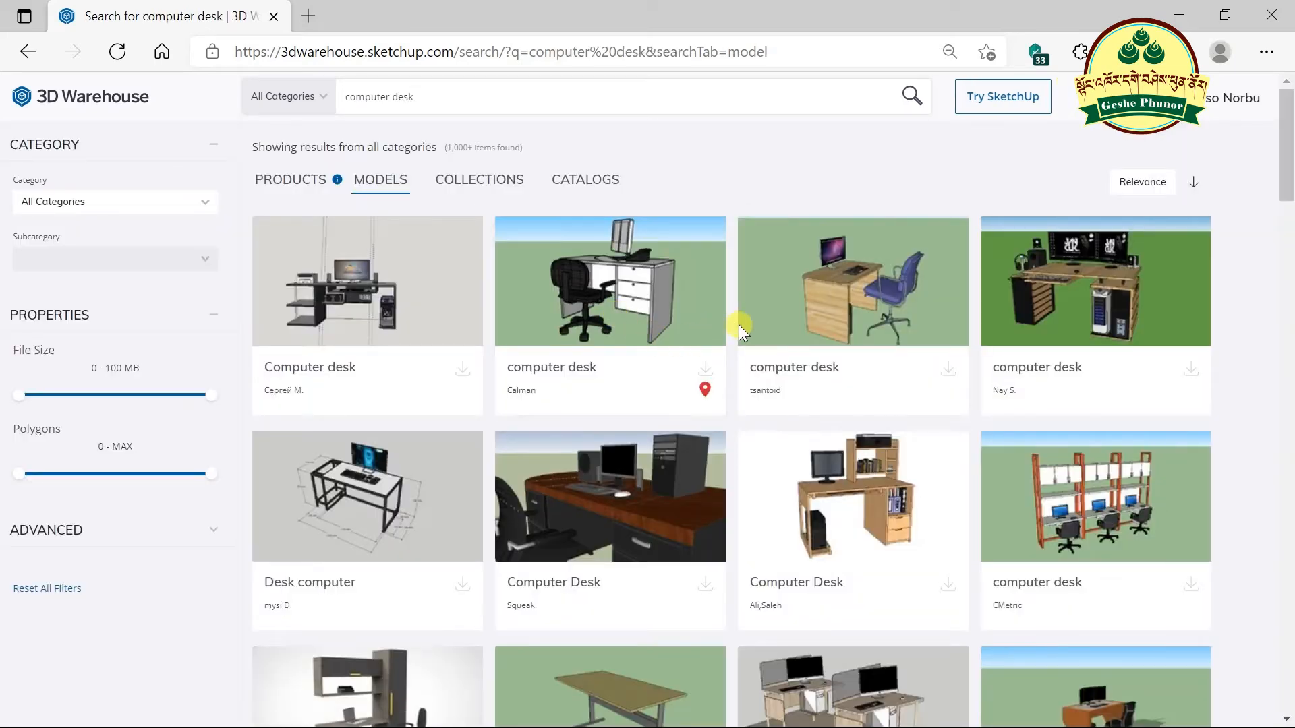
{"action": "scroll", "coordinate": [749, 323], "scroll_direction": "down", "scroll_amount": 7}
{"action": "scroll", "coordinate": [771, 318], "scroll_direction": "up", "scroll_amount": 7}
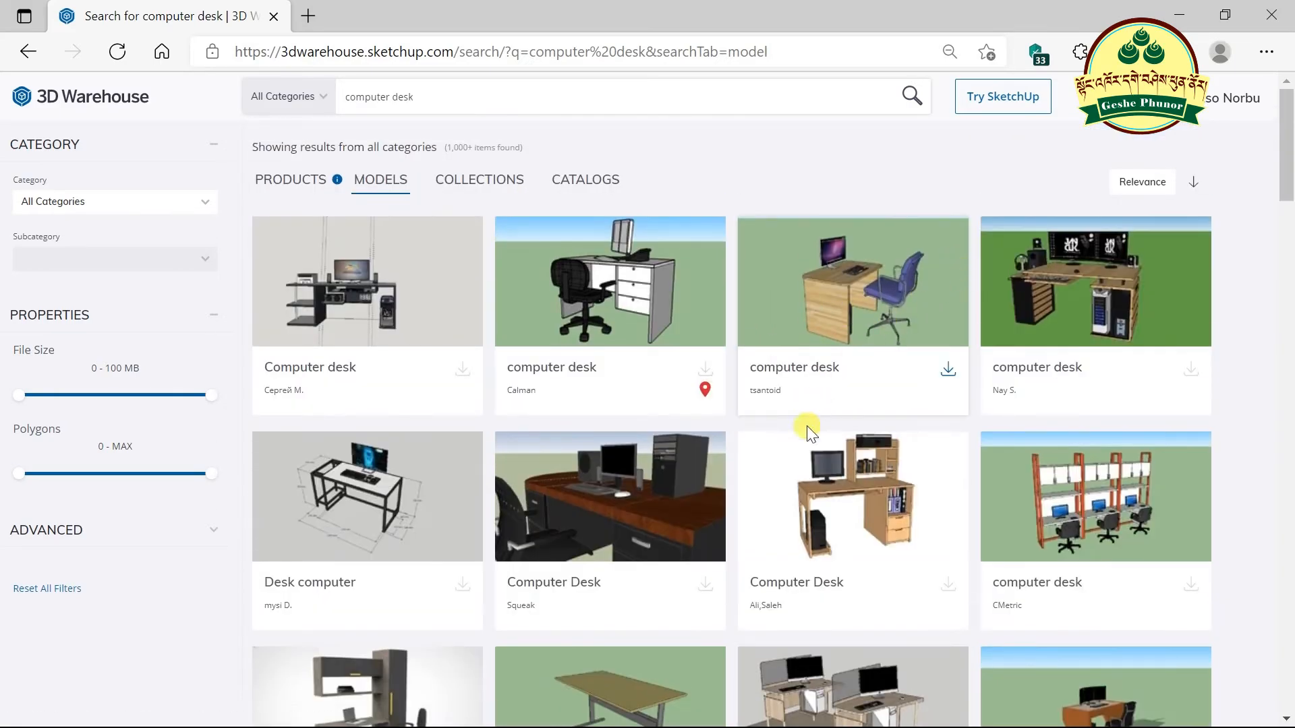
- Open the full details page of the white six-drawer computer desk model
{"action": "scroll", "coordinate": [634, 310], "scroll_direction": "down", "scroll_amount": 7}
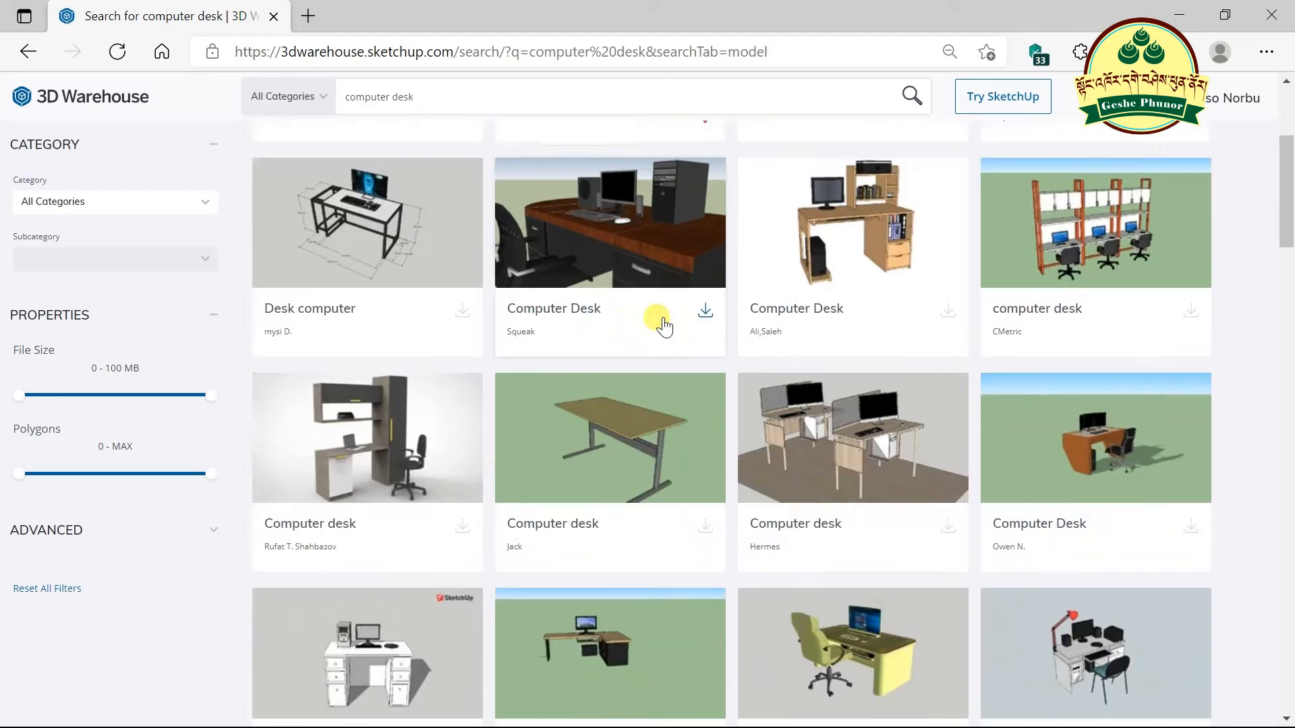
{"action": "scroll", "coordinate": [741, 337], "scroll_direction": "down", "scroll_amount": 4}
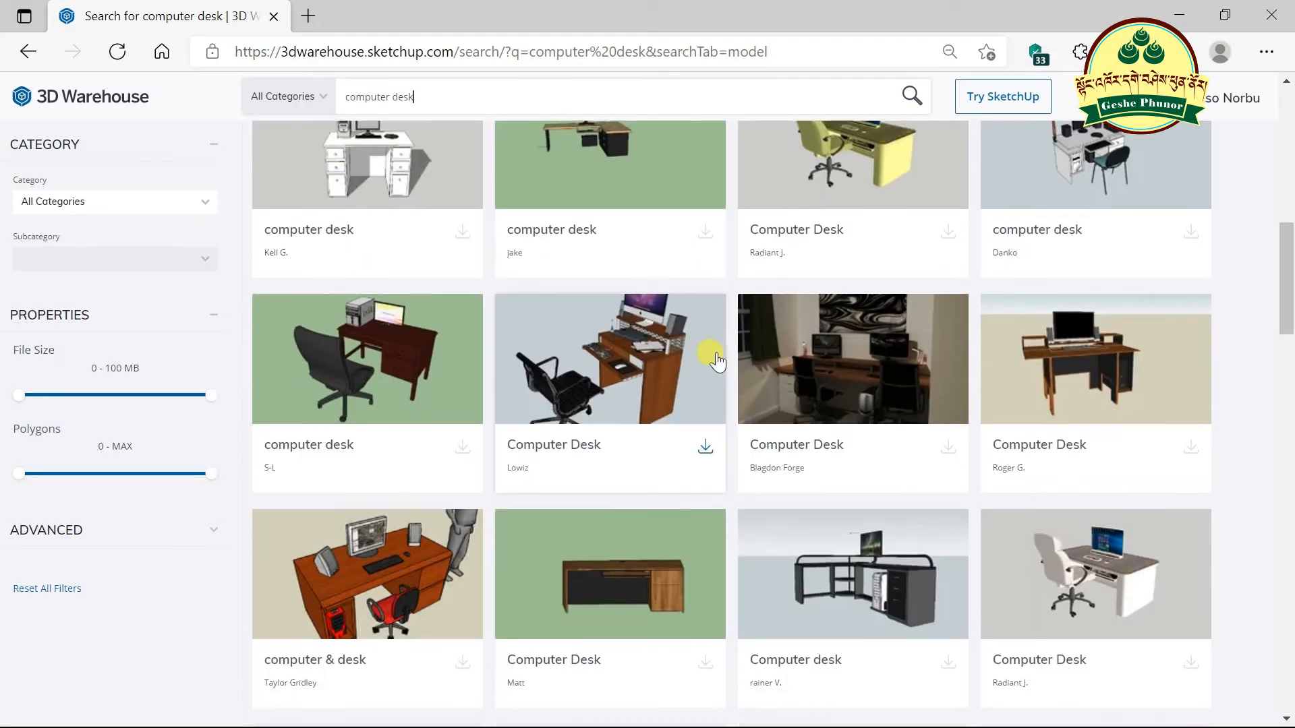
{"action": "scroll", "coordinate": [737, 348], "scroll_direction": "up", "scroll_amount": 6}
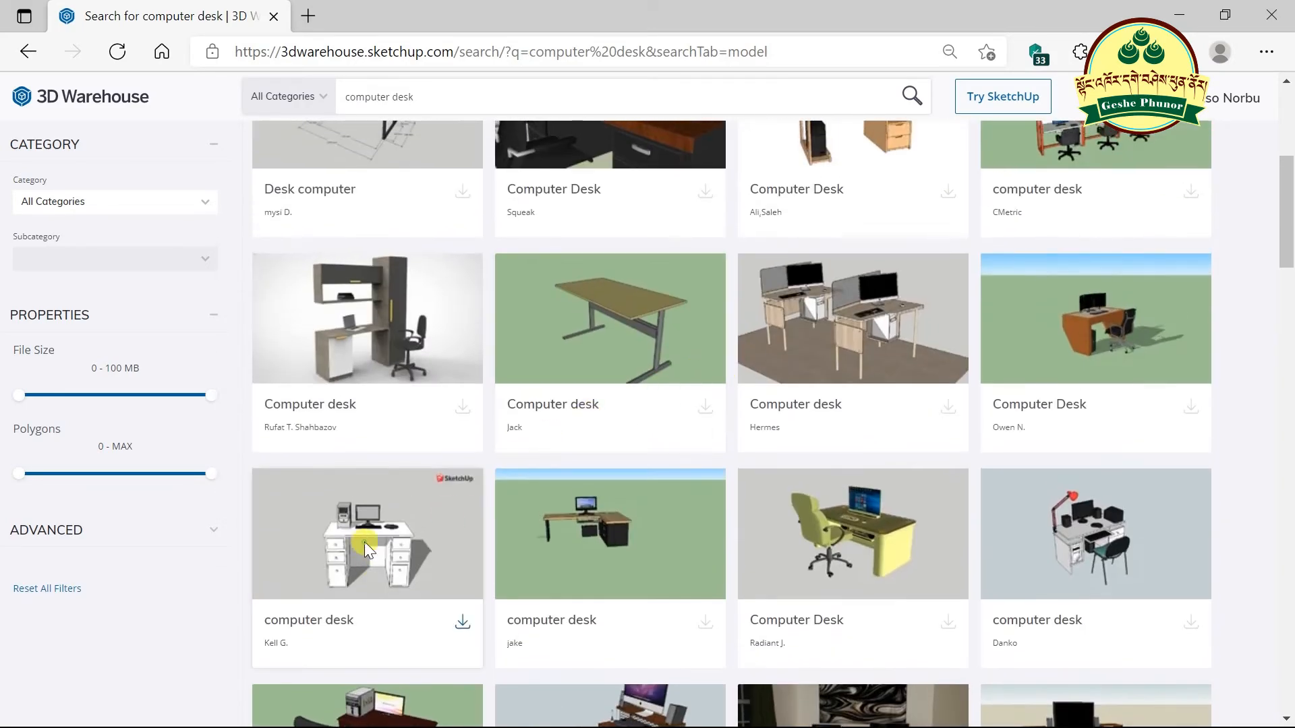
{"action": "left_click", "coordinate": [364, 544]}
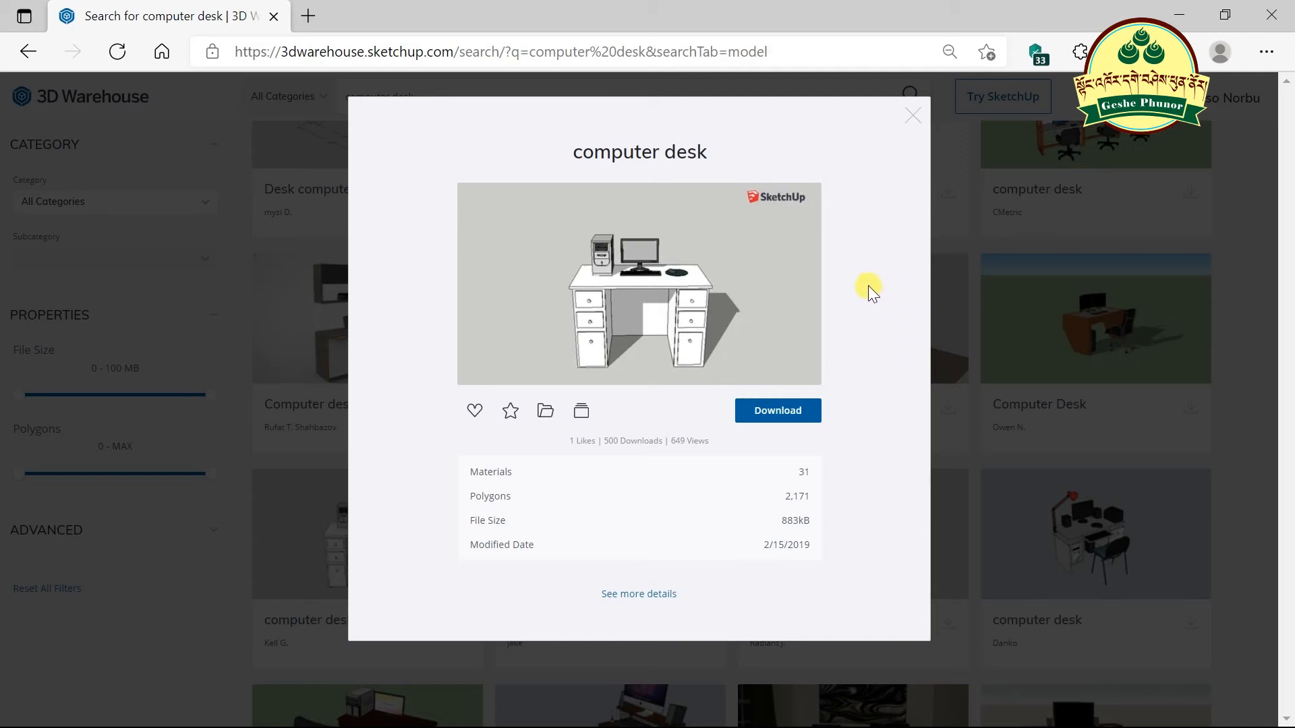
{"action": "left_click", "coordinate": [645, 596]}
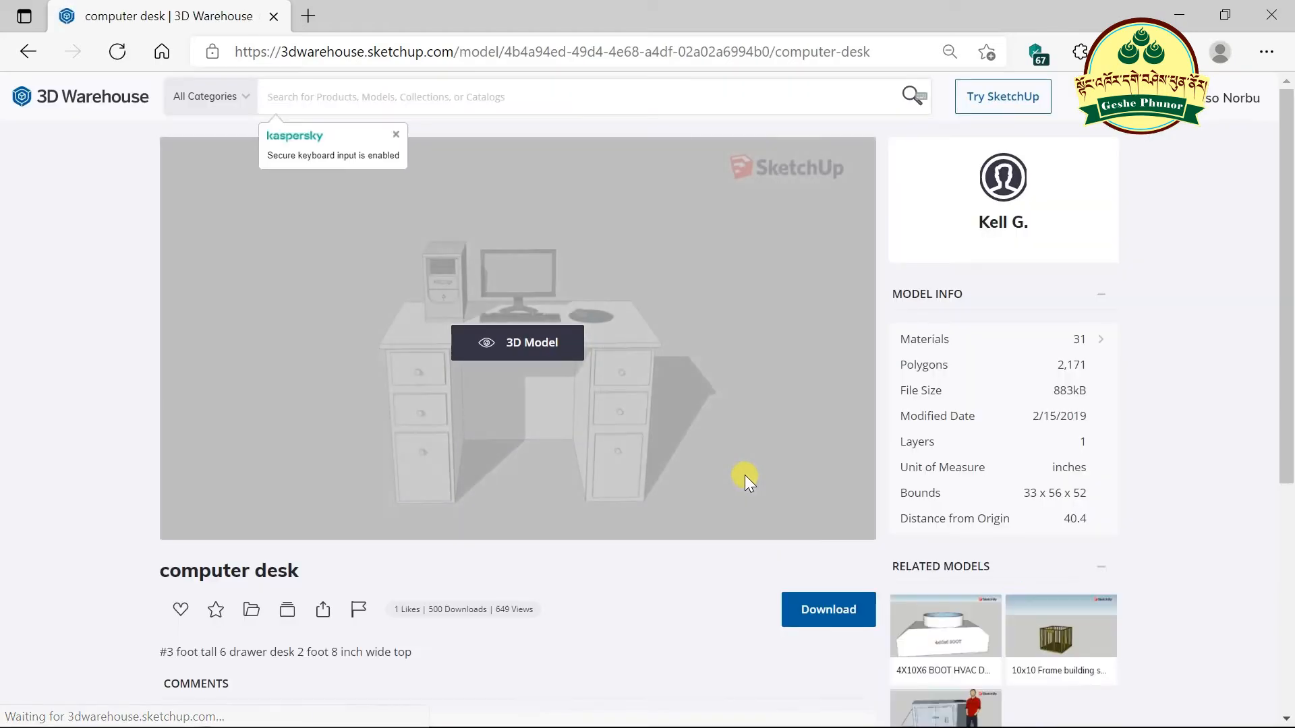
- Load the desk's interactive 3D preview and orbit it from the side-back, above and desk level
{"action": "left_click", "coordinate": [507, 351]}
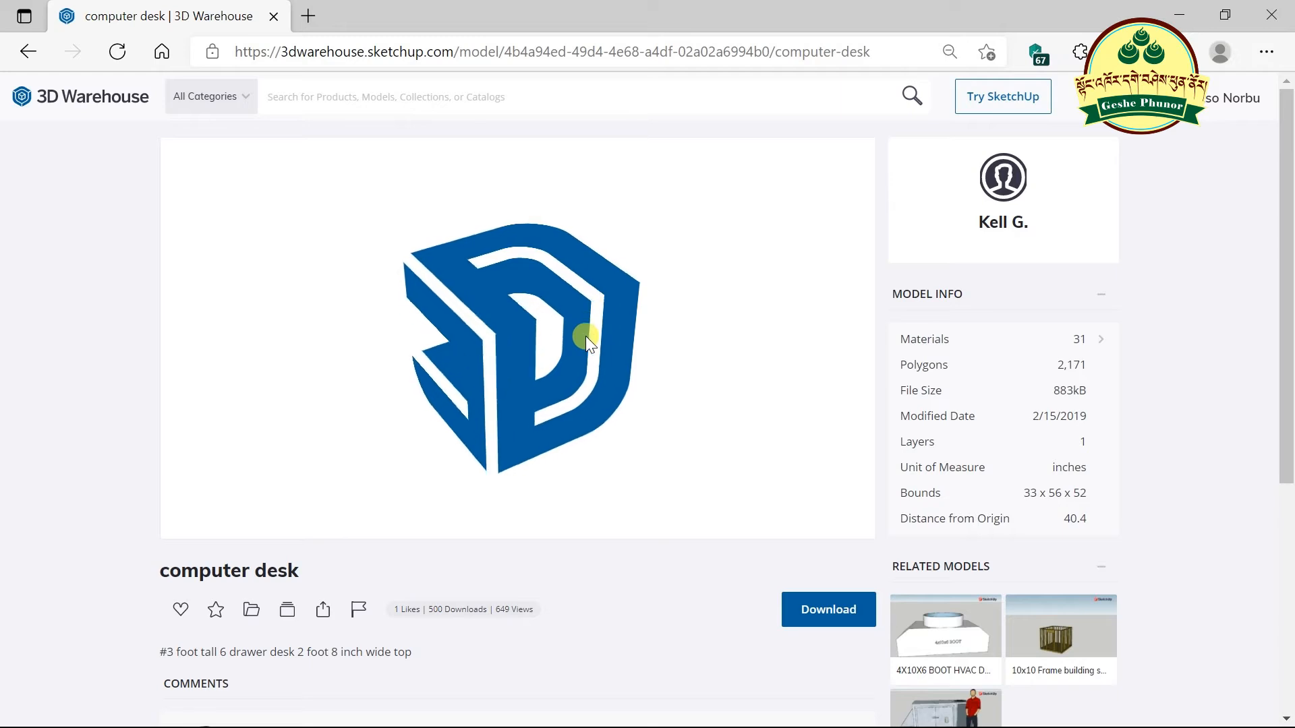
{"action": "scroll", "coordinate": [585, 336], "scroll_direction": "down", "scroll_amount": 3}
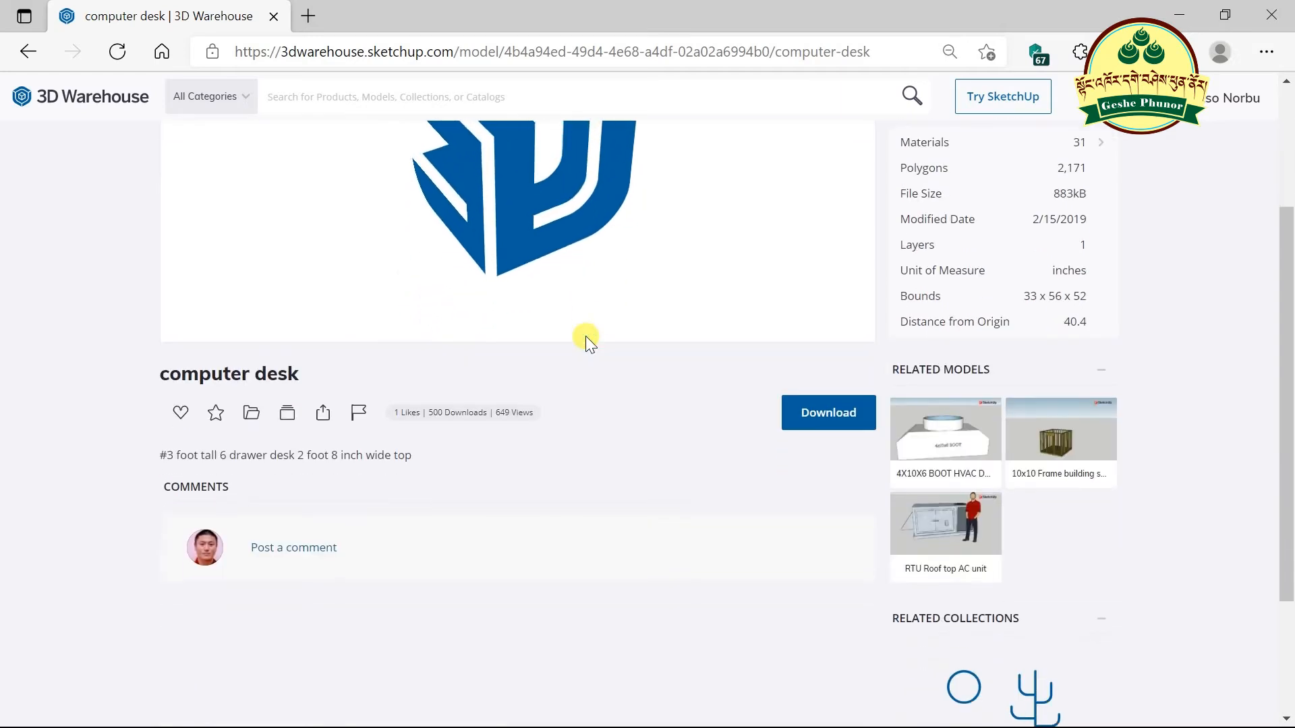
{"action": "scroll", "coordinate": [731, 297], "scroll_direction": "up", "scroll_amount": 3}
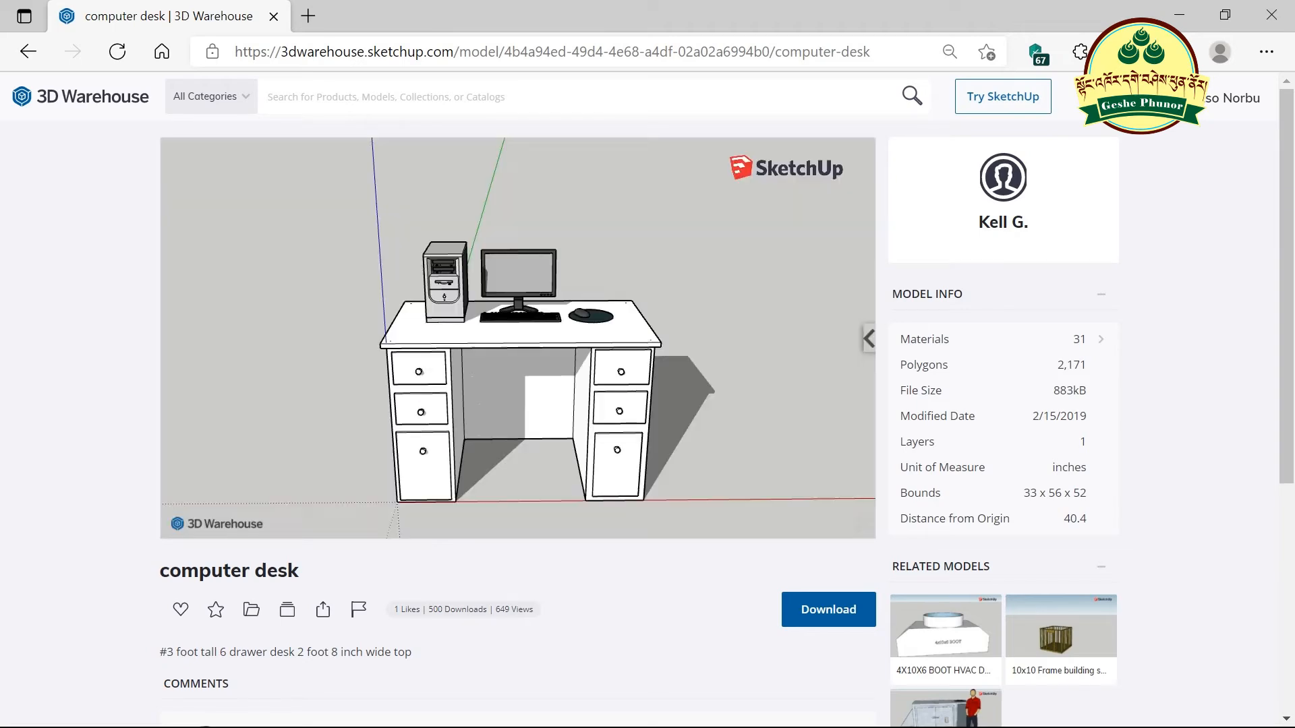
{"action": "left_click_drag", "start_coordinate": [782, 332], "coordinate": [569, 432]}
{"action": "scroll", "coordinate": [569, 432], "scroll_direction": "up", "scroll_amount": 5}
{"action": "left_click_drag", "start_coordinate": [553, 368], "coordinate": [580, 335]}
{"action": "scroll", "coordinate": [714, 422], "scroll_direction": "down", "scroll_amount": 4}
{"action": "scroll", "coordinate": [486, 249], "scroll_direction": "up", "scroll_amount": 4}
{"action": "left_click_drag", "start_coordinate": [486, 250], "coordinate": [355, 190]}
{"action": "scroll", "coordinate": [476, 266], "scroll_direction": "down", "scroll_amount": 7}
{"action": "scroll", "coordinate": [566, 330], "scroll_direction": "up", "scroll_amount": 5}
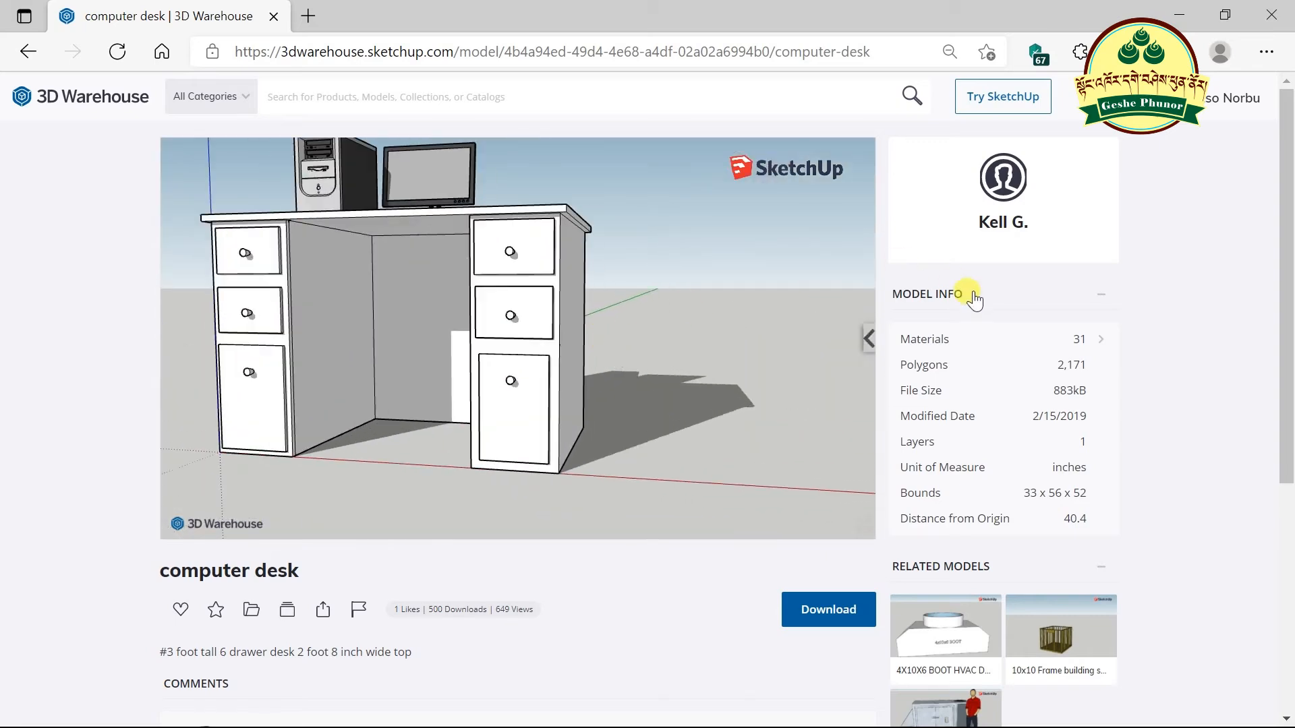
- Cycle through the viewer's standard scene views, ending on a front iso view
{"action": "left_click", "coordinate": [865, 339]}
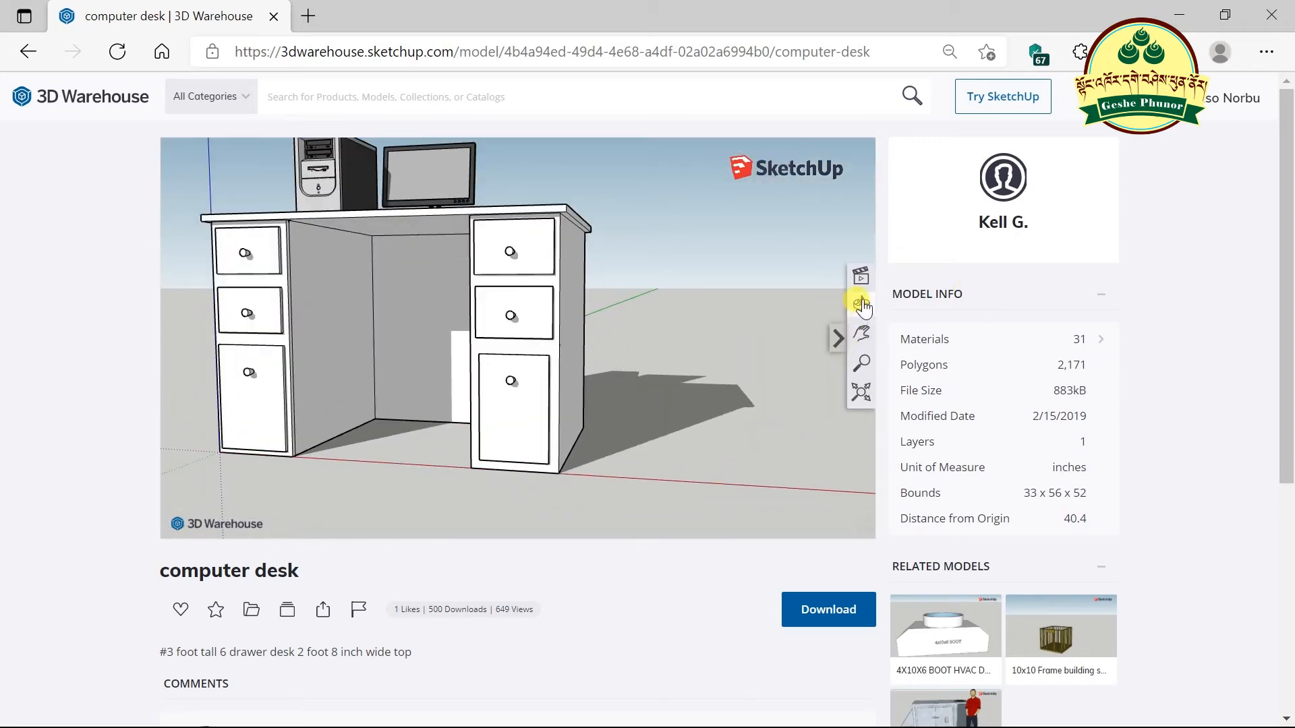
{"action": "left_click", "coordinate": [862, 278]}
{"action": "left_click", "coordinate": [694, 189]}
{"action": "left_click", "coordinate": [741, 190]}
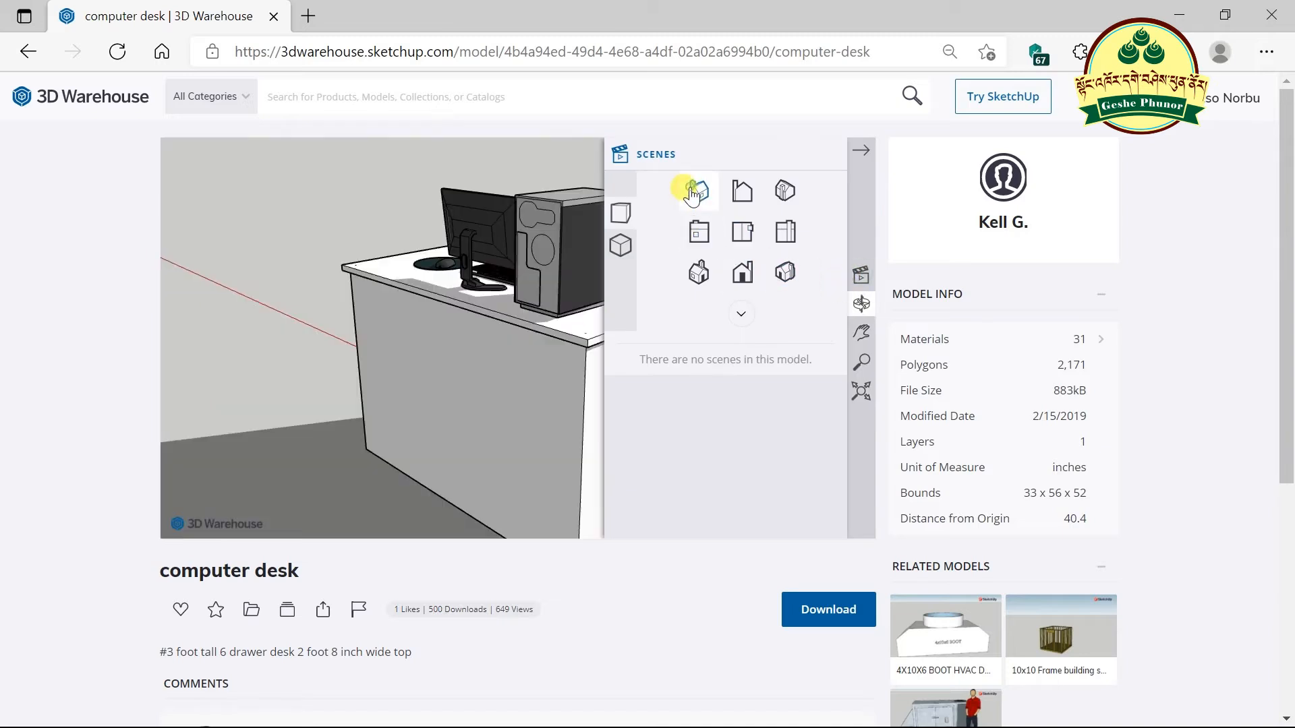
{"action": "left_click", "coordinate": [783, 190]}
{"action": "left_click", "coordinate": [796, 233]}
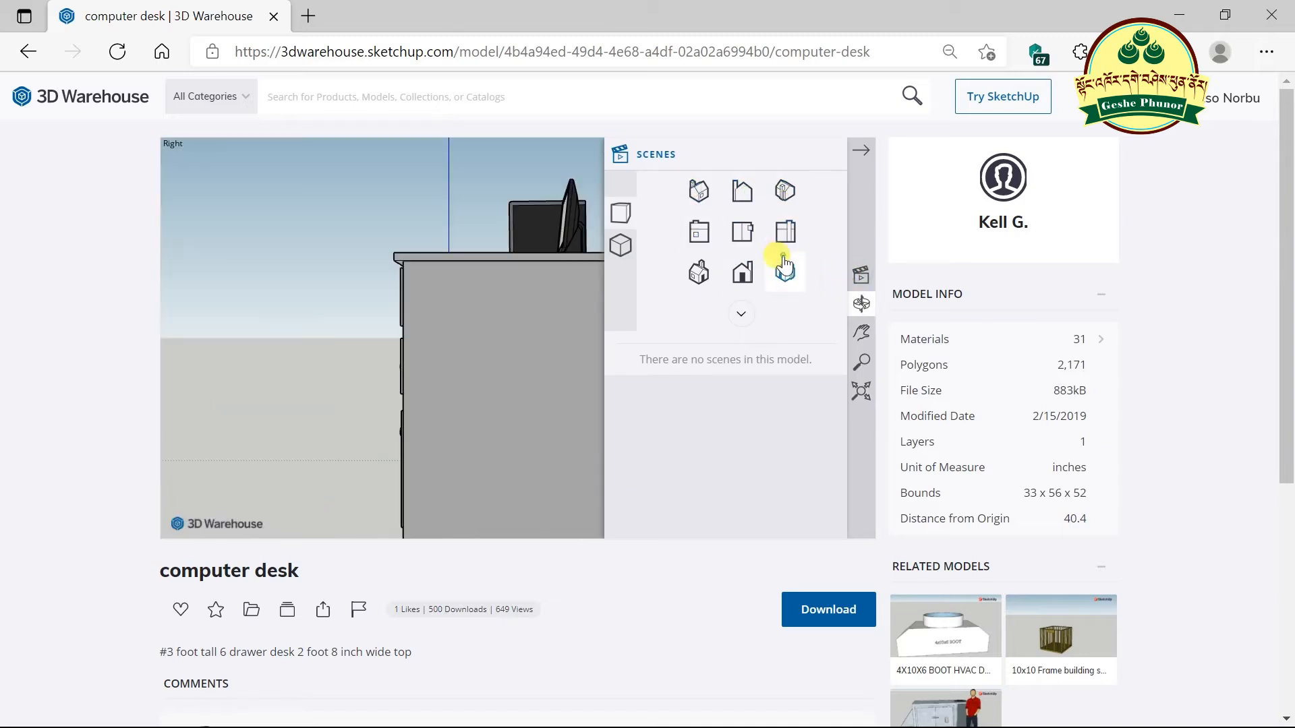
{"action": "left_click", "coordinate": [785, 272]}
{"action": "left_click", "coordinate": [699, 272]}
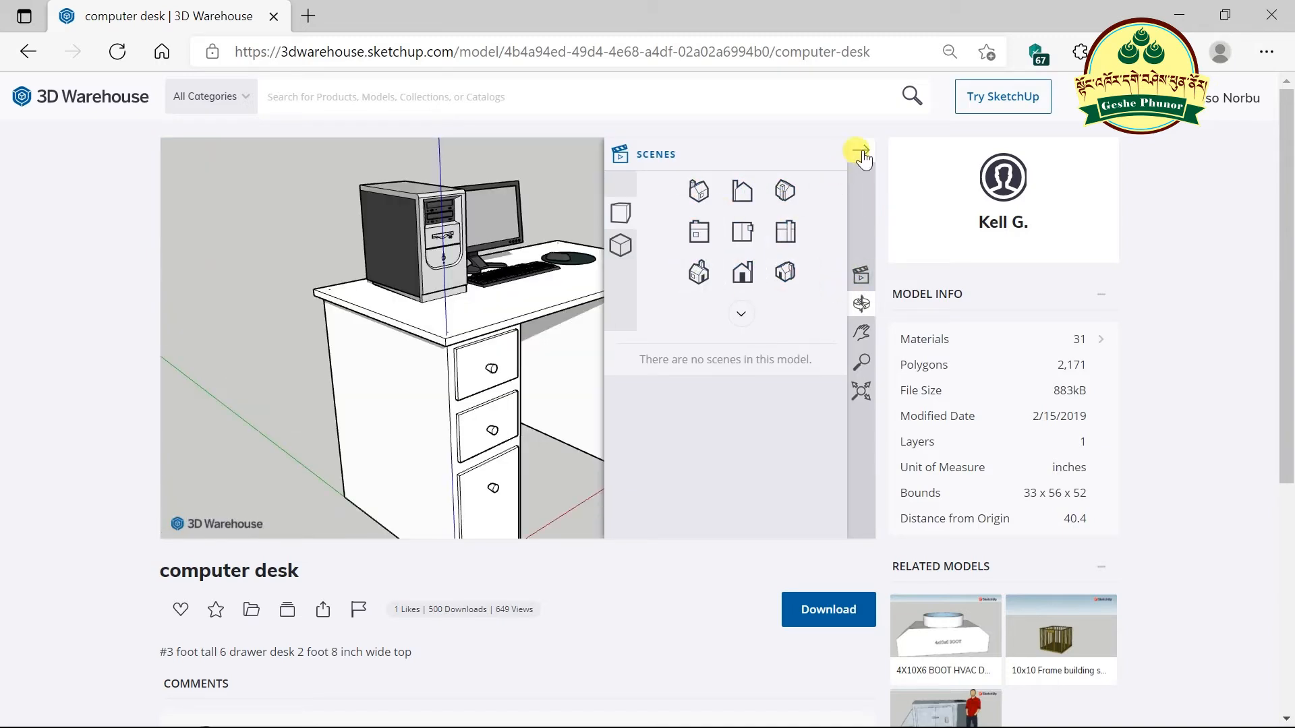
- Zoom in close on the drawer and keyboard, then close the Scenes panel
{"action": "left_click", "coordinate": [864, 365]}
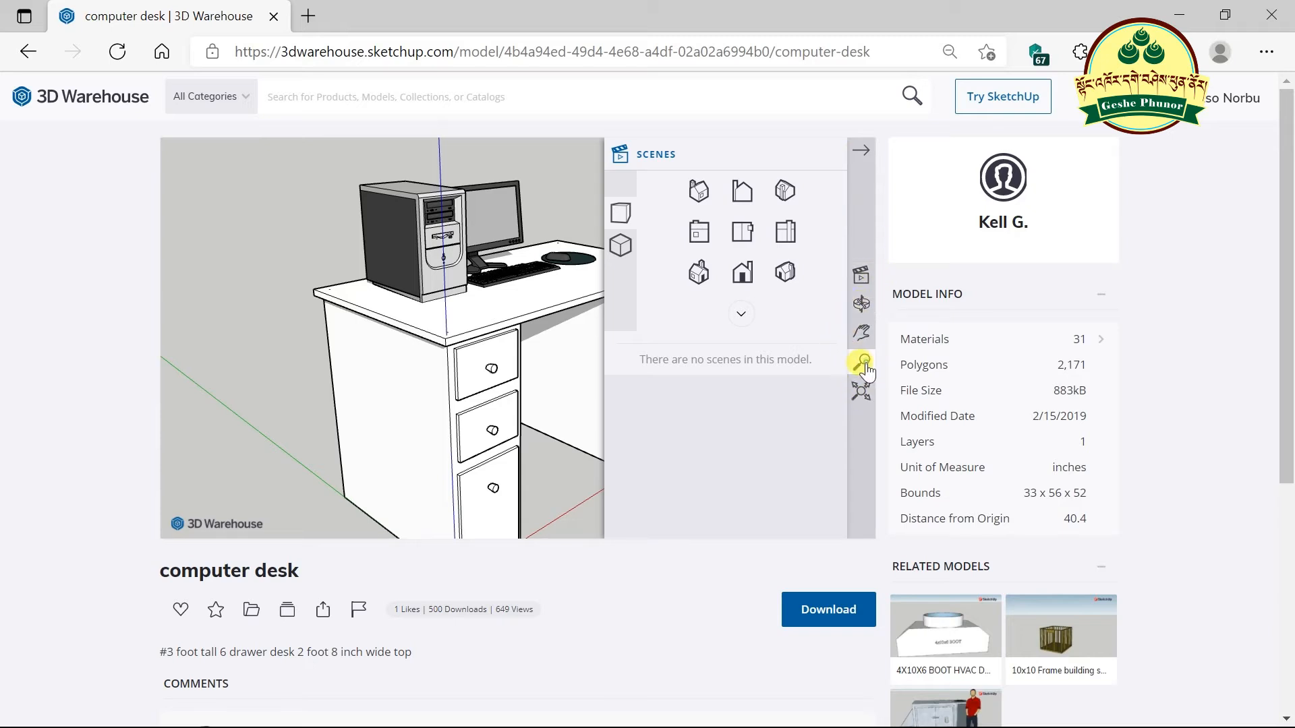
{"action": "left_click_drag", "start_coordinate": [545, 295], "coordinate": [574, 283]}
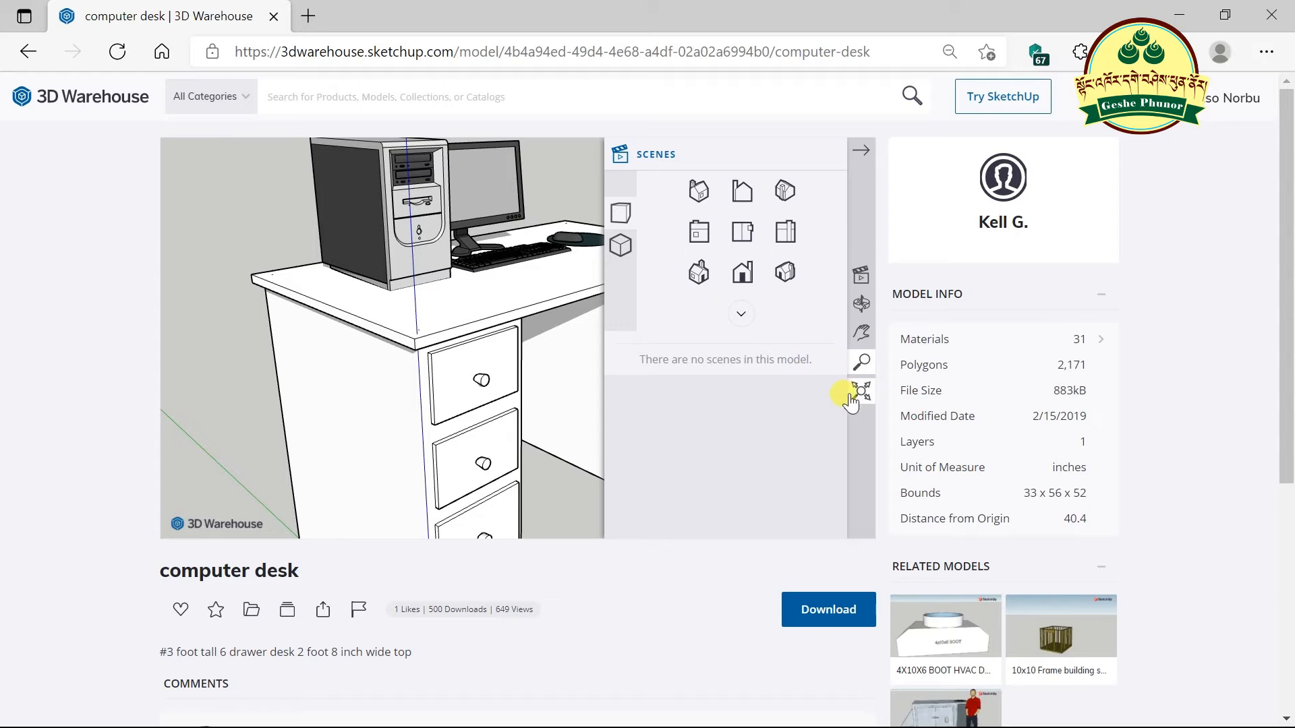
{"action": "left_click", "coordinate": [860, 152]}
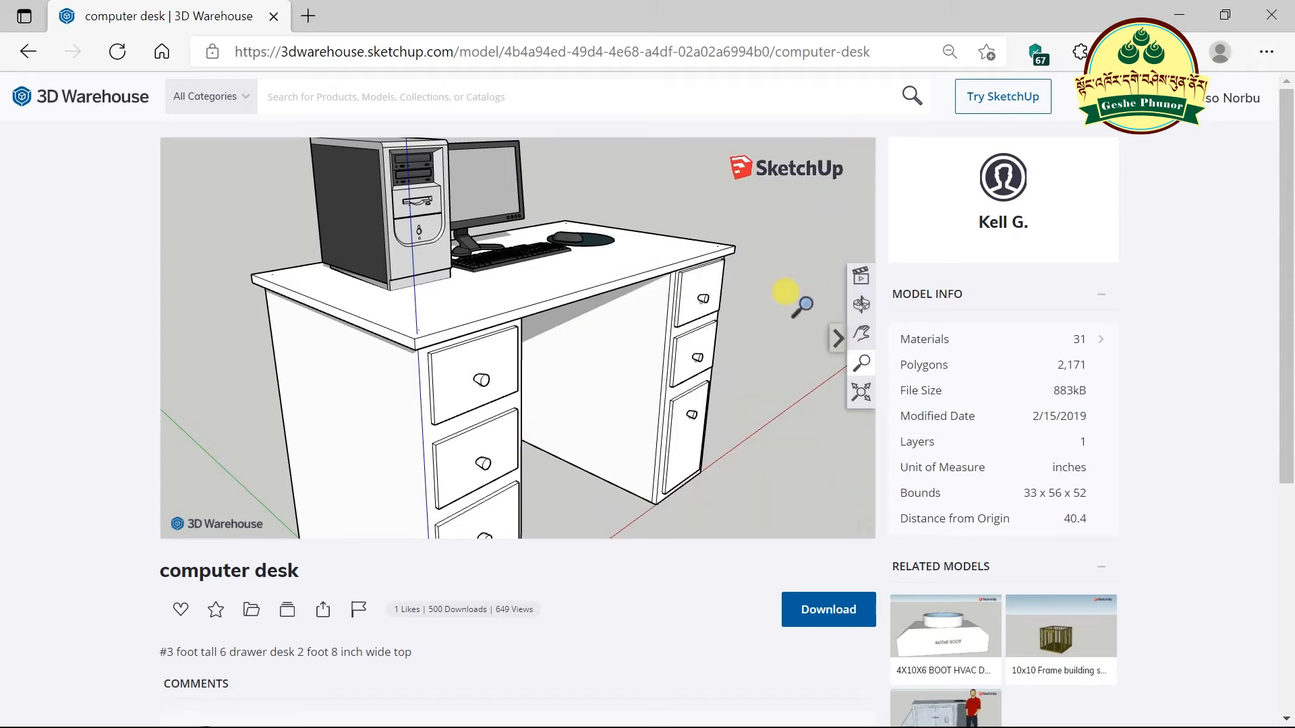
{"action": "scroll", "coordinate": [435, 216], "scroll_direction": "up", "scroll_amount": 3}
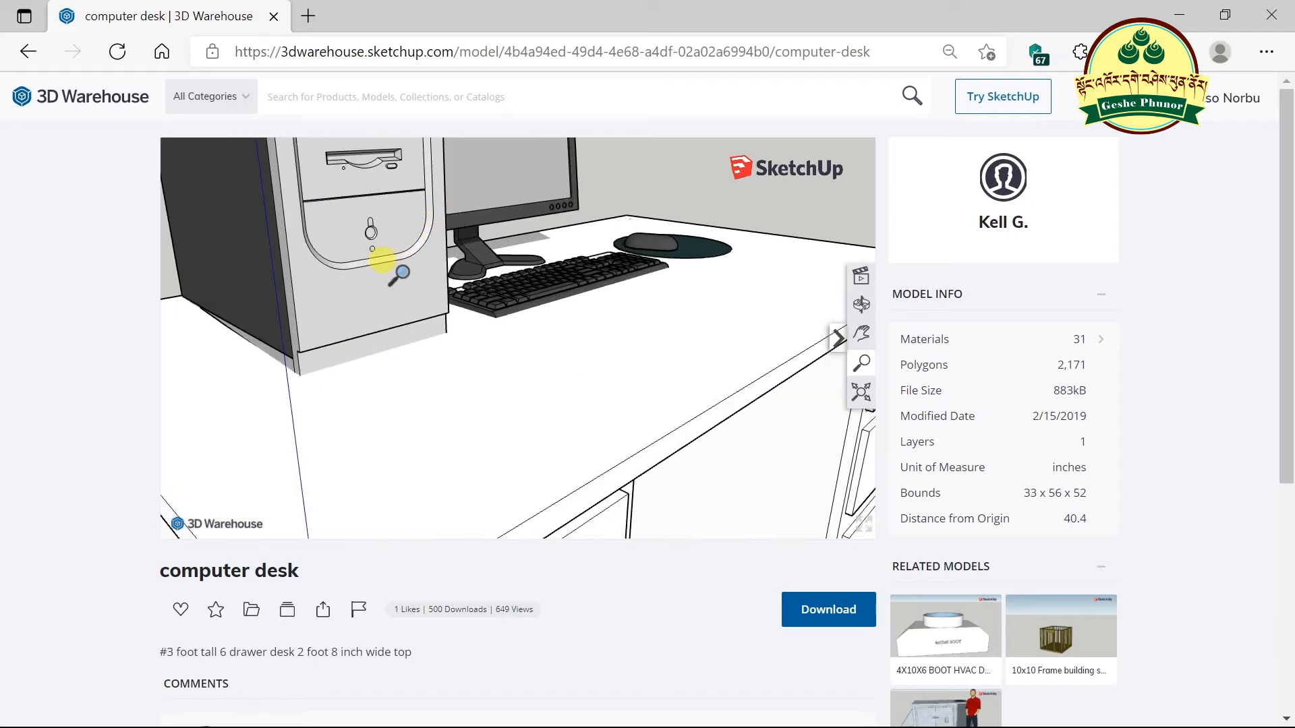
- Check the model's materials list, then orbit the desk to another angle
{"action": "left_click", "coordinate": [1056, 341]}
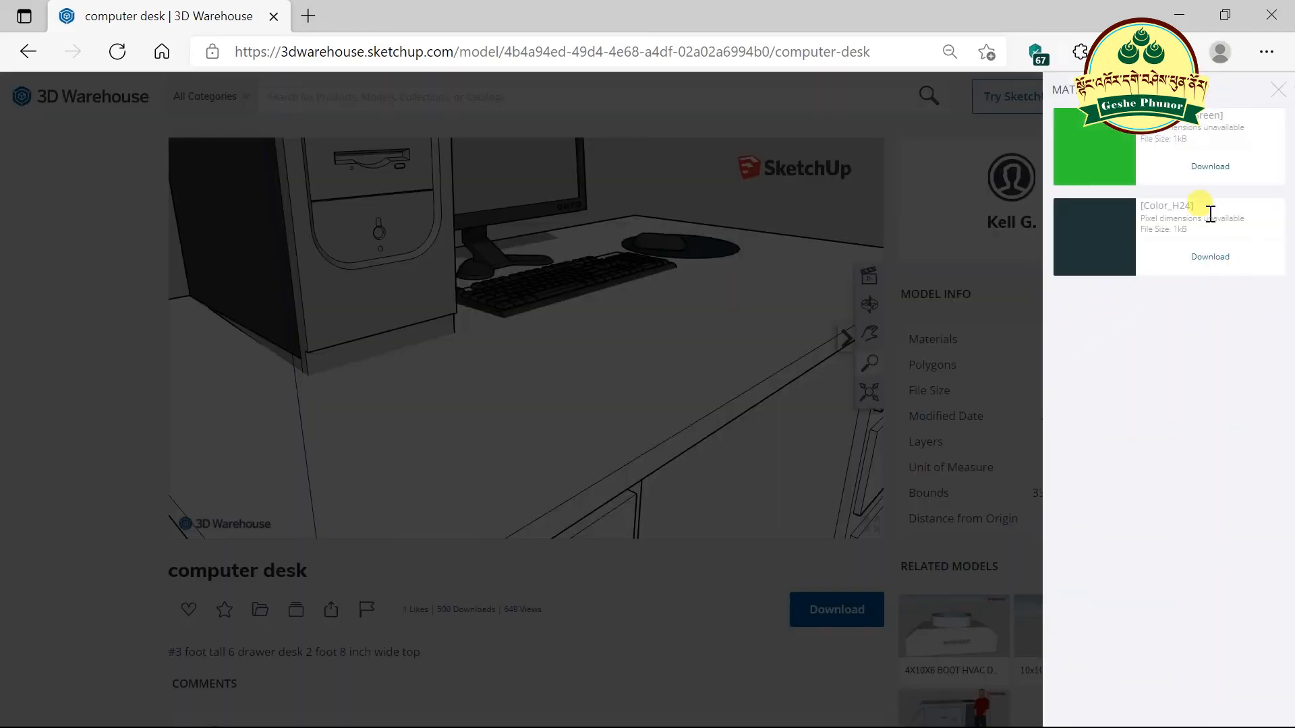
{"action": "left_click", "coordinate": [1277, 90]}
{"action": "left_click_drag", "start_coordinate": [674, 414], "coordinate": [783, 407]}
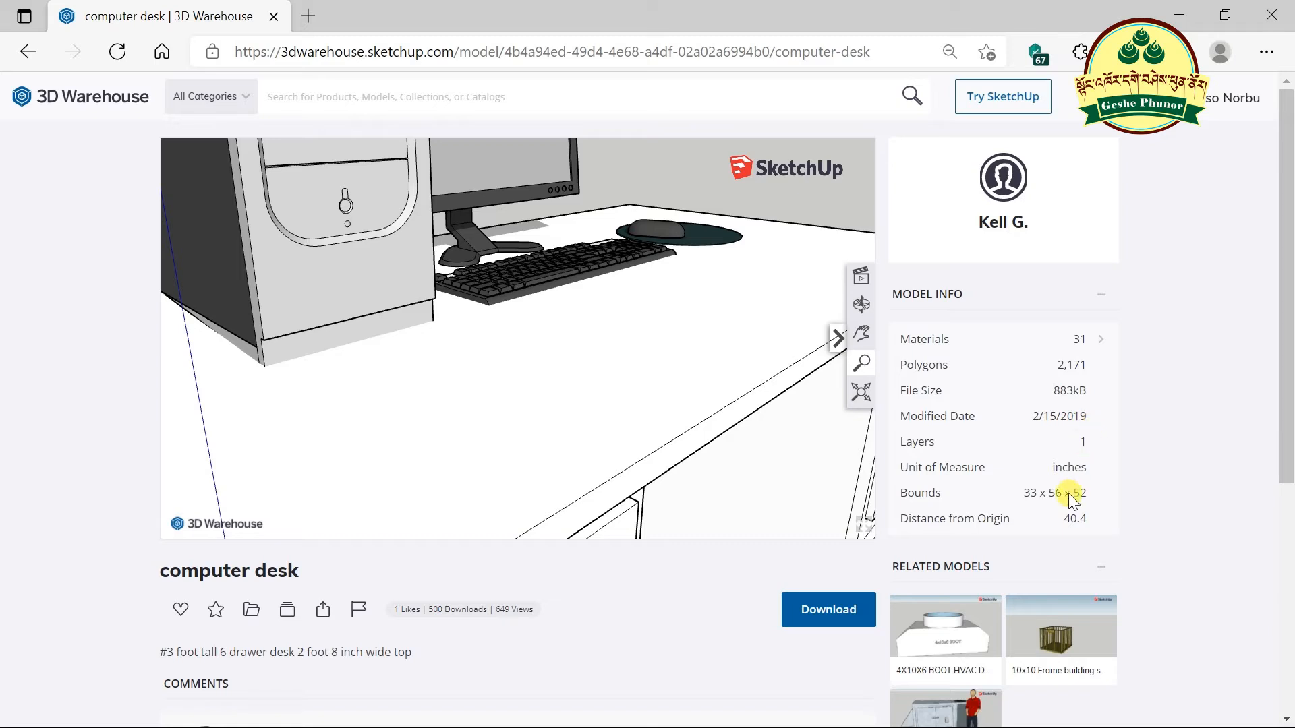
{"action": "scroll", "coordinate": [436, 314], "scroll_direction": "up", "scroll_amount": 4}
{"action": "scroll", "coordinate": [520, 271], "scroll_direction": "down", "scroll_amount": 5}
{"action": "mouse_move", "coordinate": [1134, 137]}
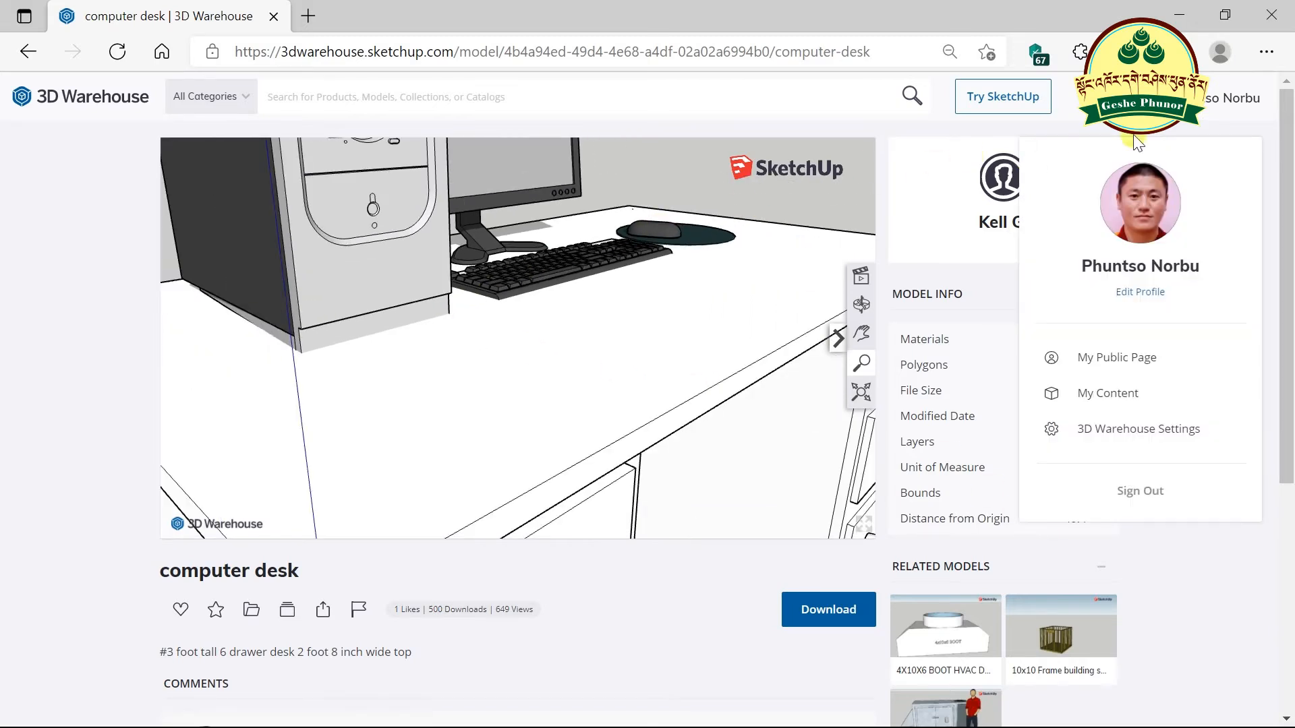
- Return to the 3D Warehouse home page and open My Content, listing 14 uploaded models
{"action": "left_click", "coordinate": [125, 98]}
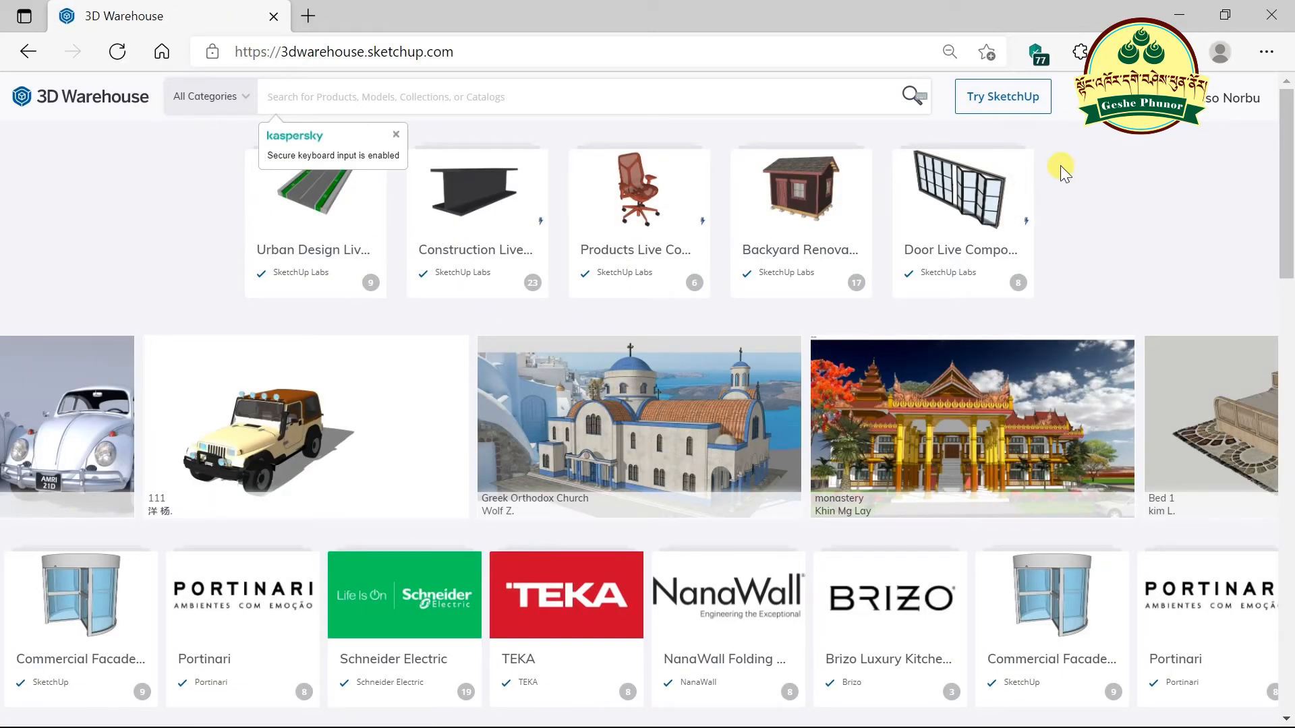
{"action": "mouse_move", "coordinate": [1134, 128]}
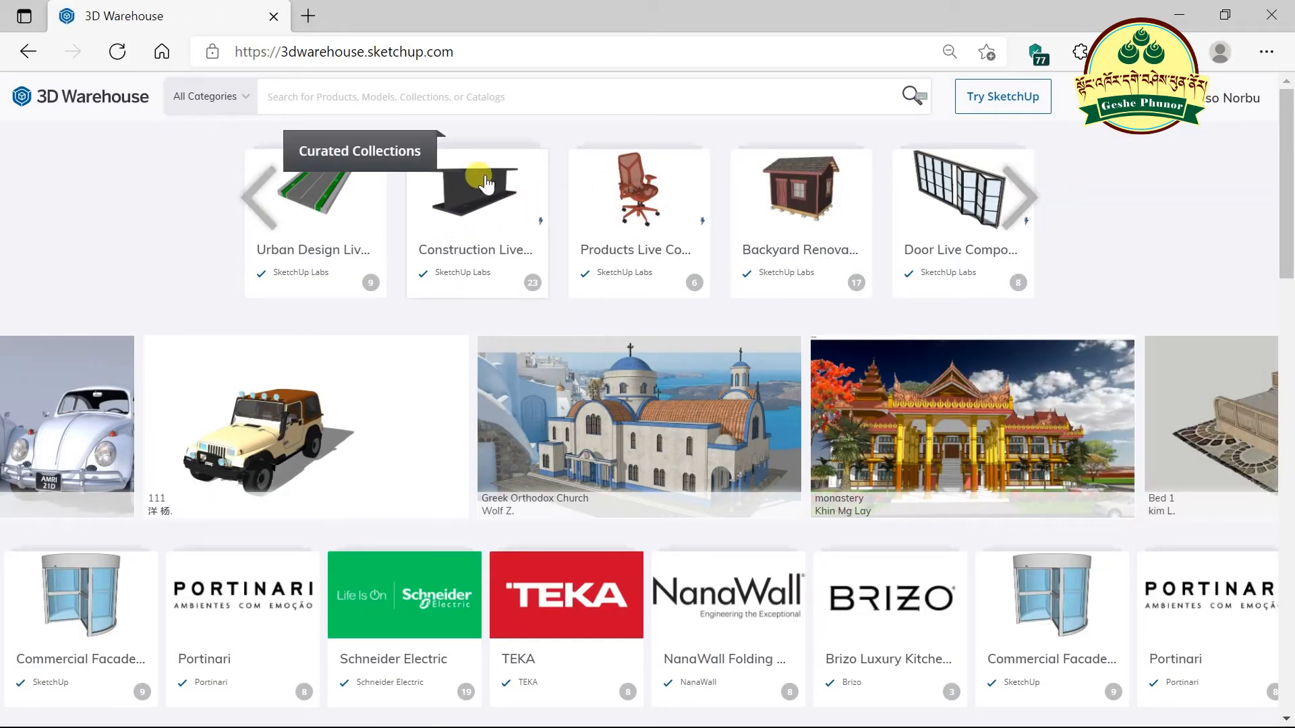
{"action": "left_click", "coordinate": [471, 98]}
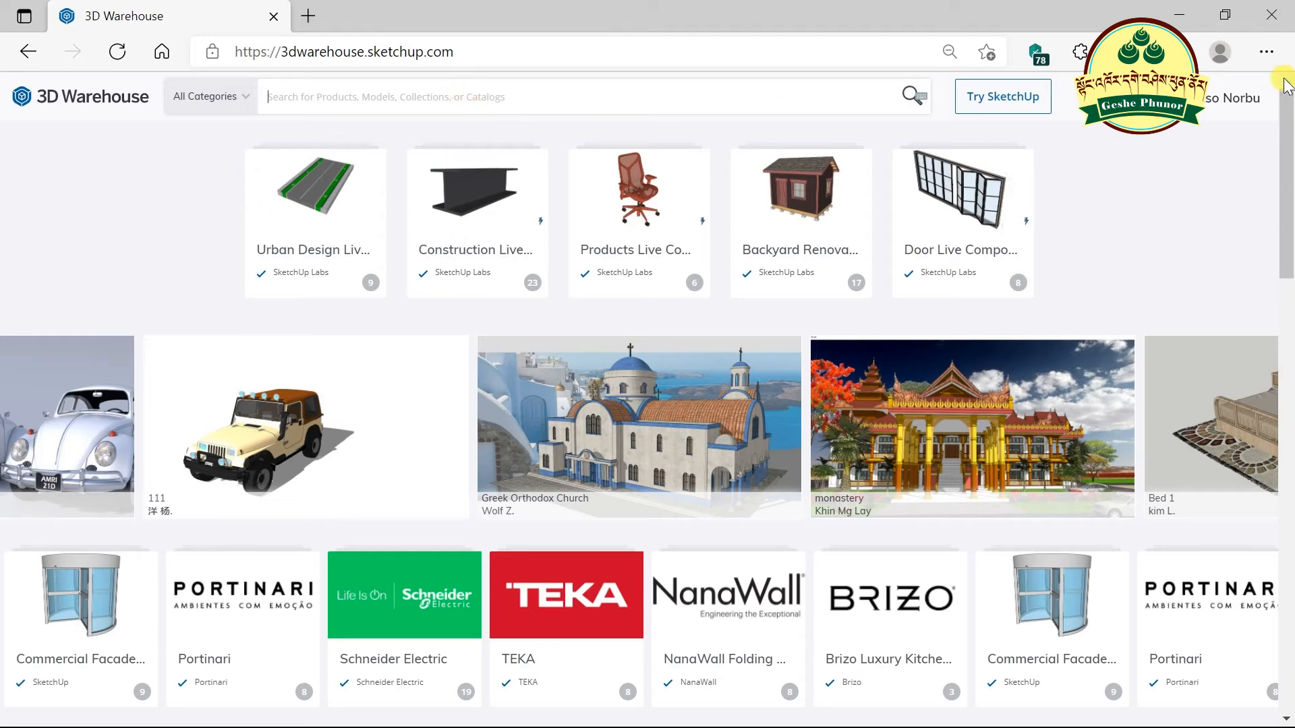
{"action": "mouse_move", "coordinate": [1216, 93]}
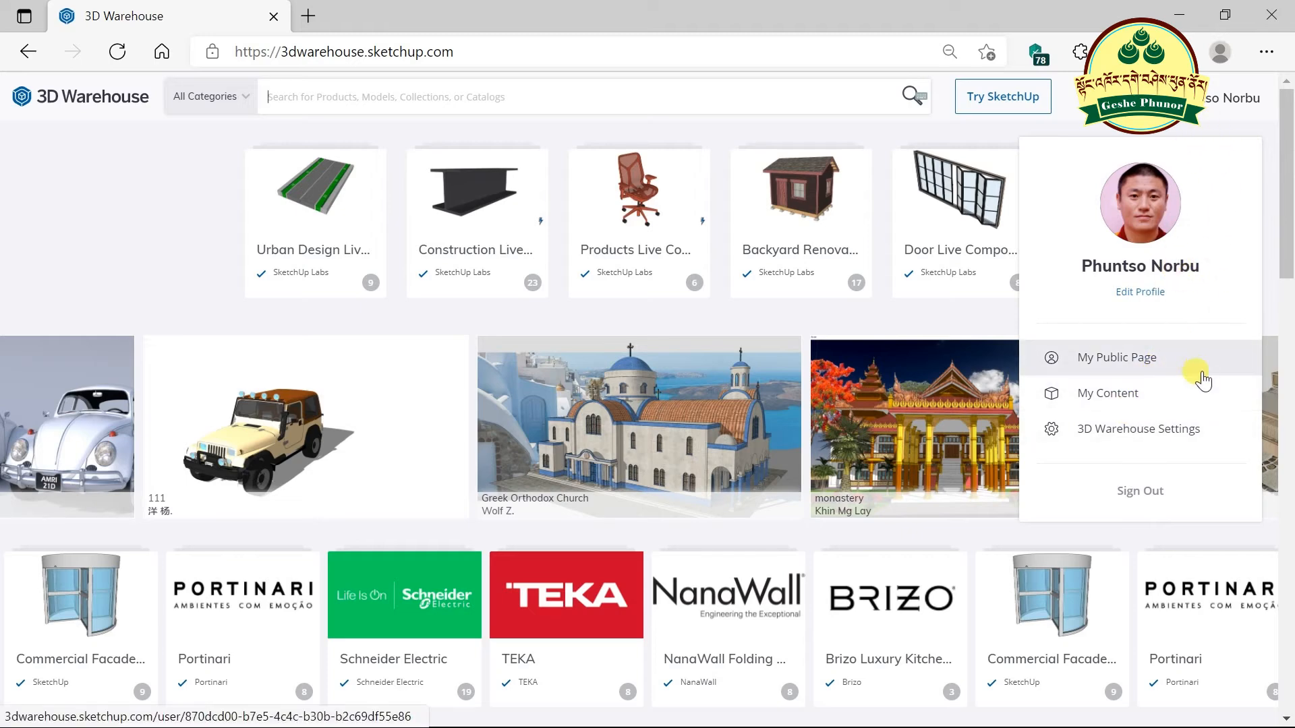
{"action": "left_click", "coordinate": [1140, 398]}
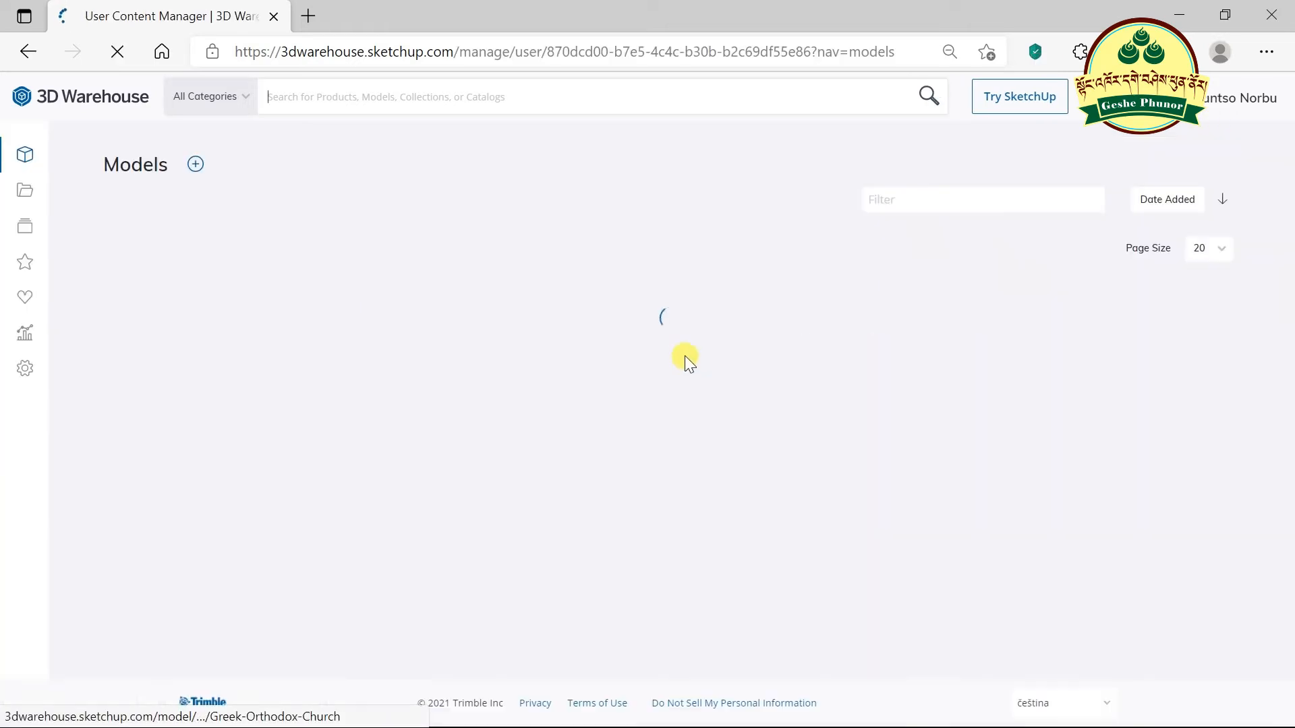
{"action": "scroll", "coordinate": [681, 366], "scroll_direction": "down", "scroll_amount": 3}
{"action": "scroll", "coordinate": [681, 366], "scroll_direction": "up", "scroll_amount": 3}
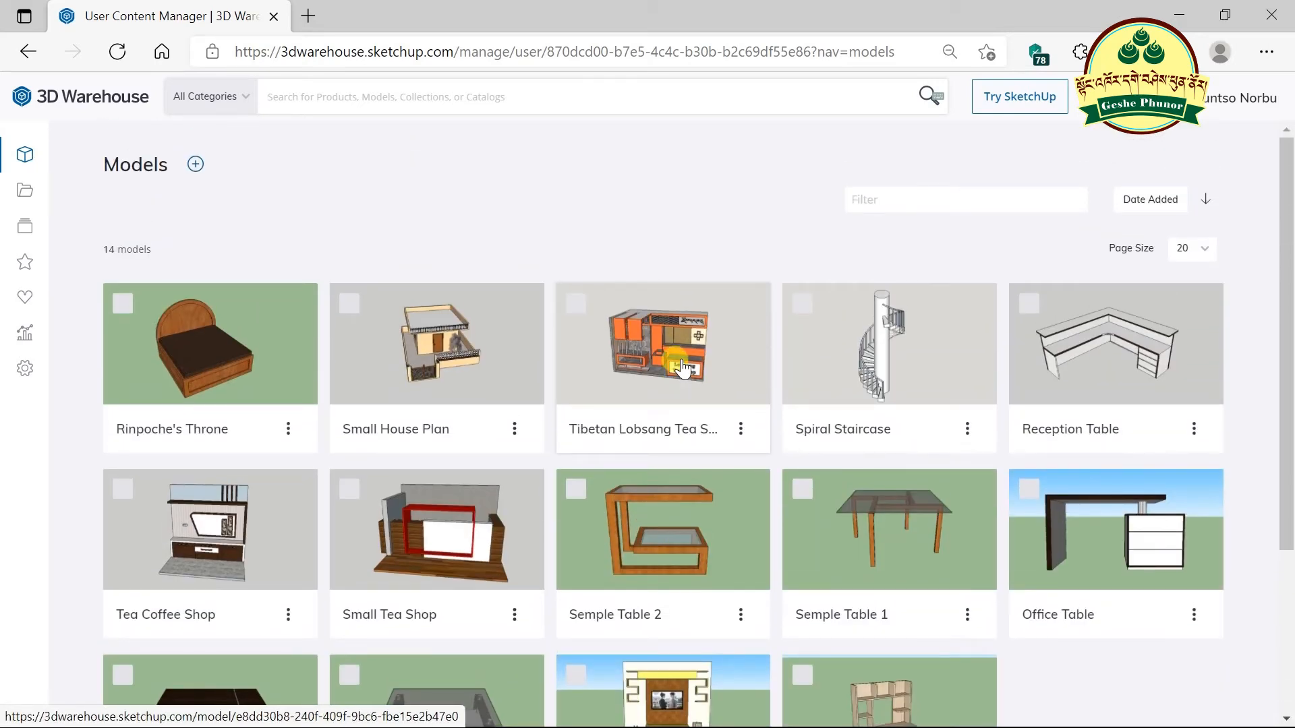
{"action": "scroll", "coordinate": [683, 368], "scroll_direction": "down", "scroll_amount": 3}
{"action": "scroll", "coordinate": [677, 381], "scroll_direction": "up", "scroll_amount": 3}
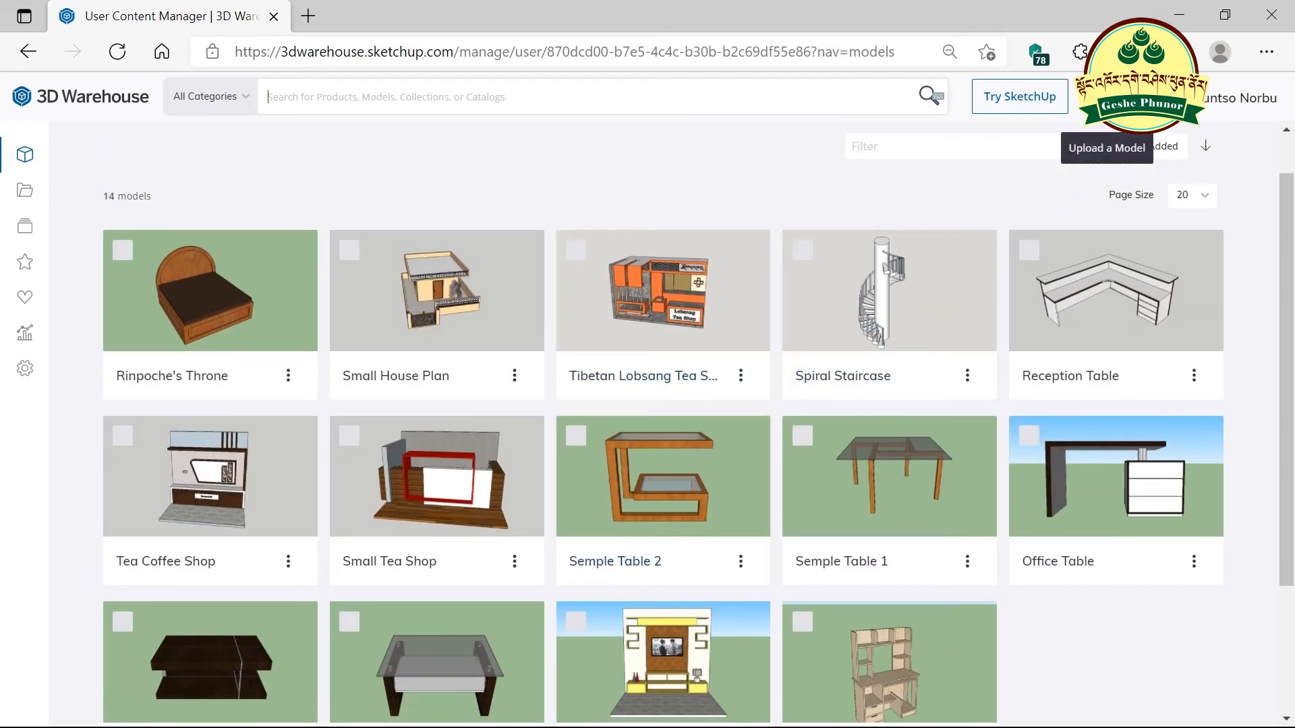
- Start a 3D Warehouse upload with Computer Table.skp chosen as the model file
{"action": "left_click", "coordinate": [1107, 96]}
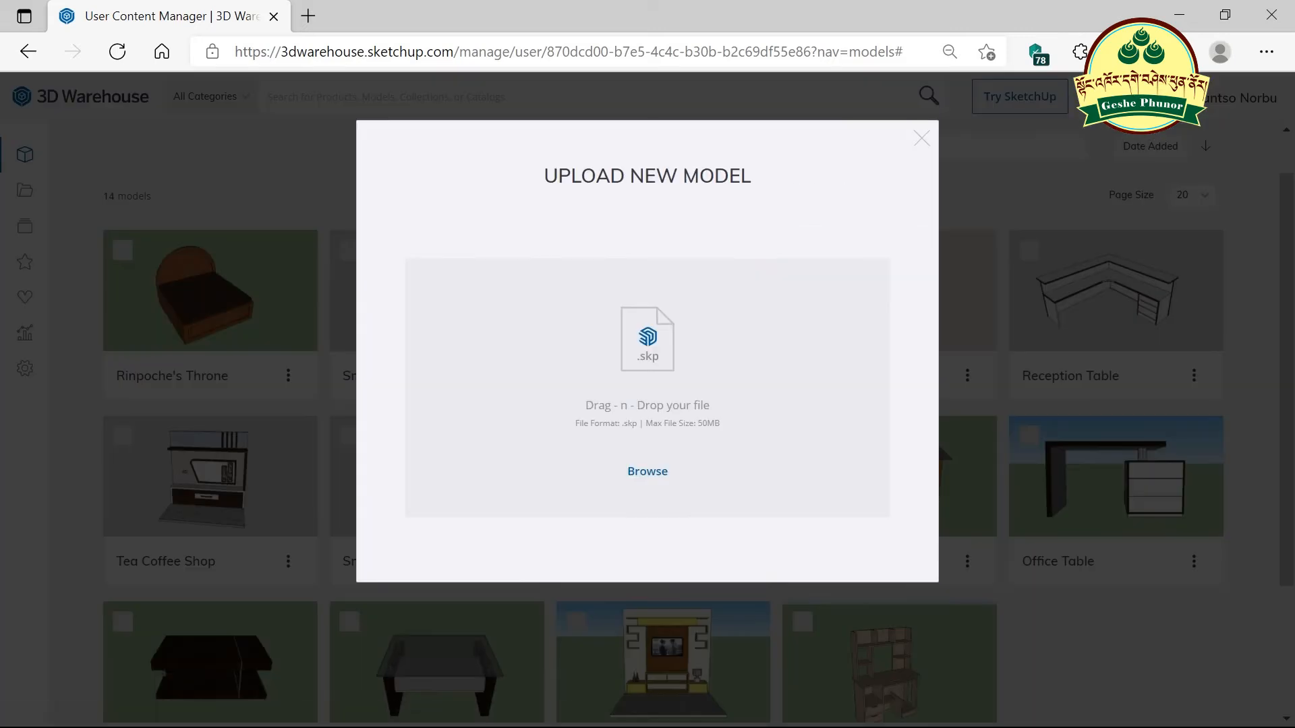
{"action": "left_click", "coordinate": [654, 472]}
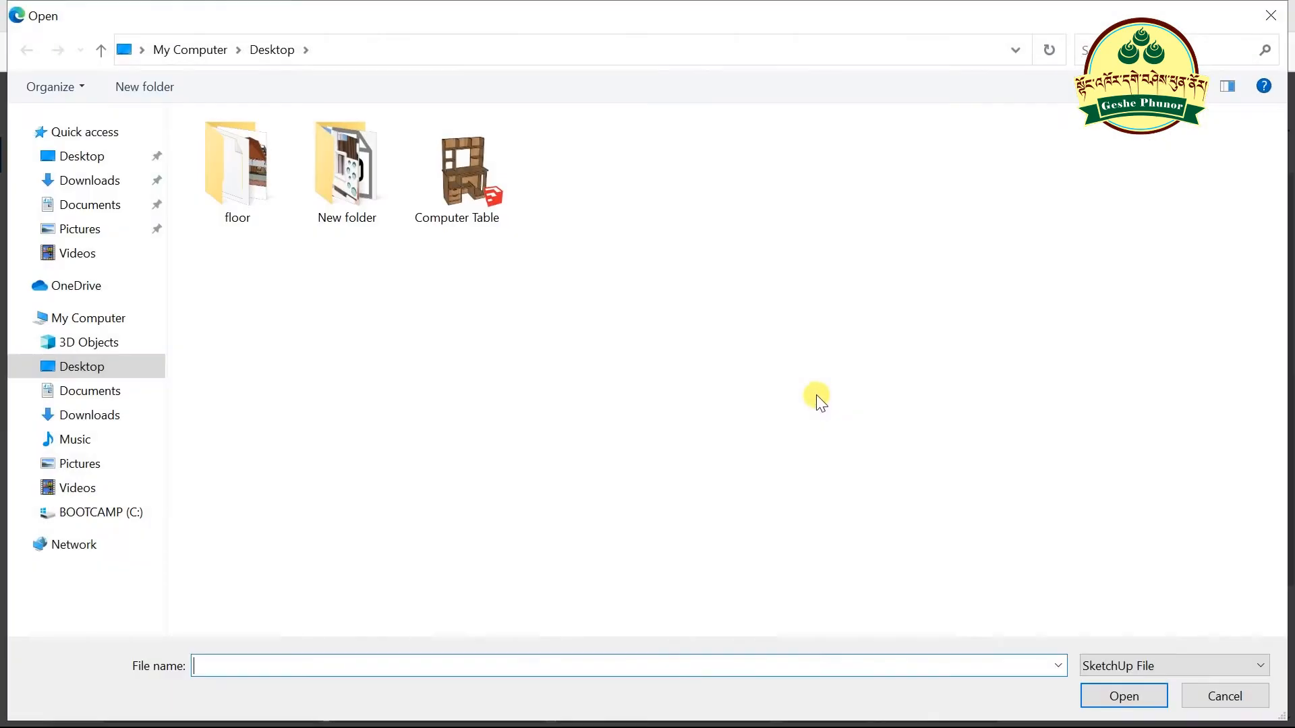
{"action": "left_click", "coordinate": [467, 201]}
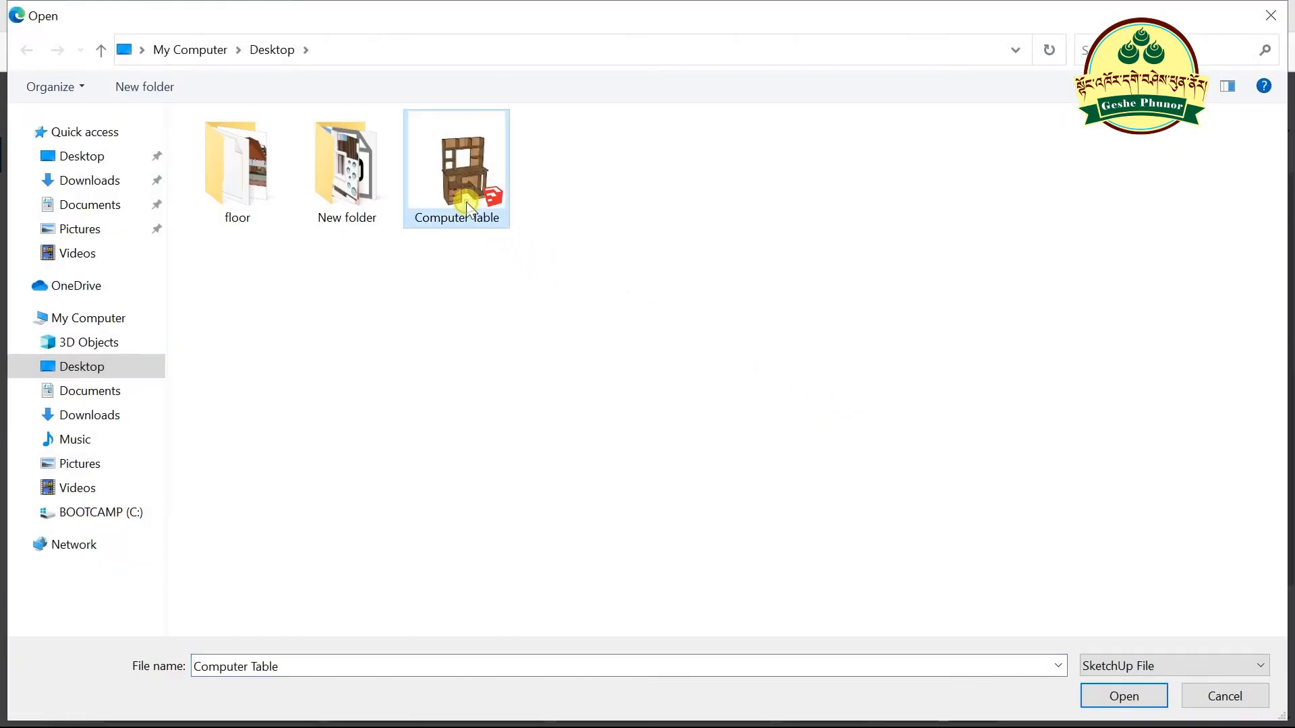
{"action": "left_click", "coordinate": [1112, 689]}
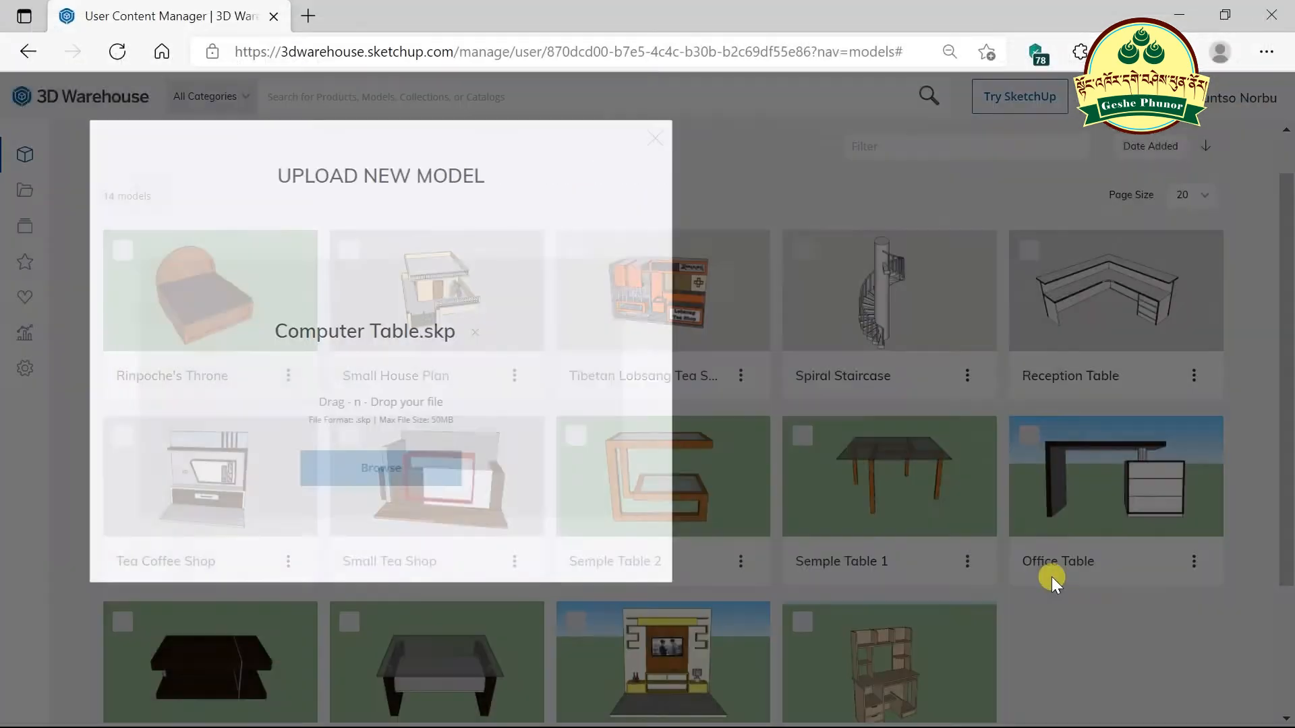
- Close the model details form without uploading and minimise Edge
{"action": "left_click", "coordinate": [448, 312]}
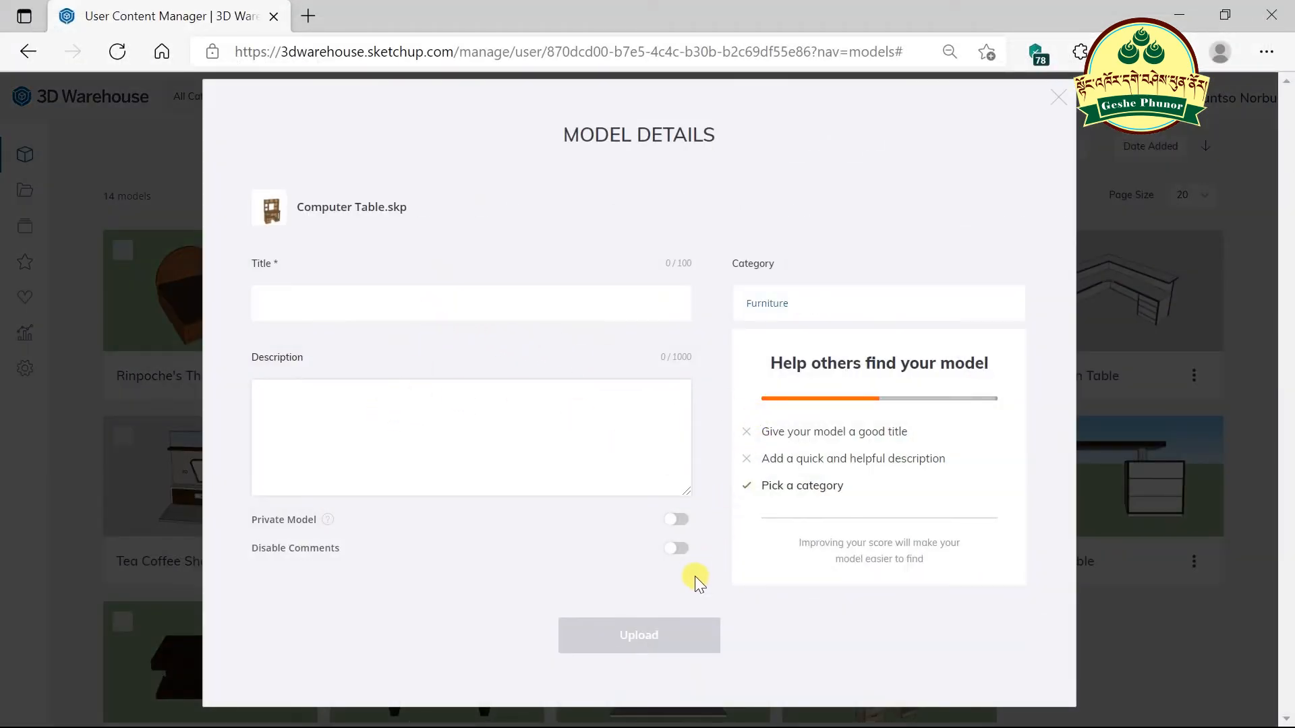
{"action": "left_click", "coordinate": [1056, 96]}
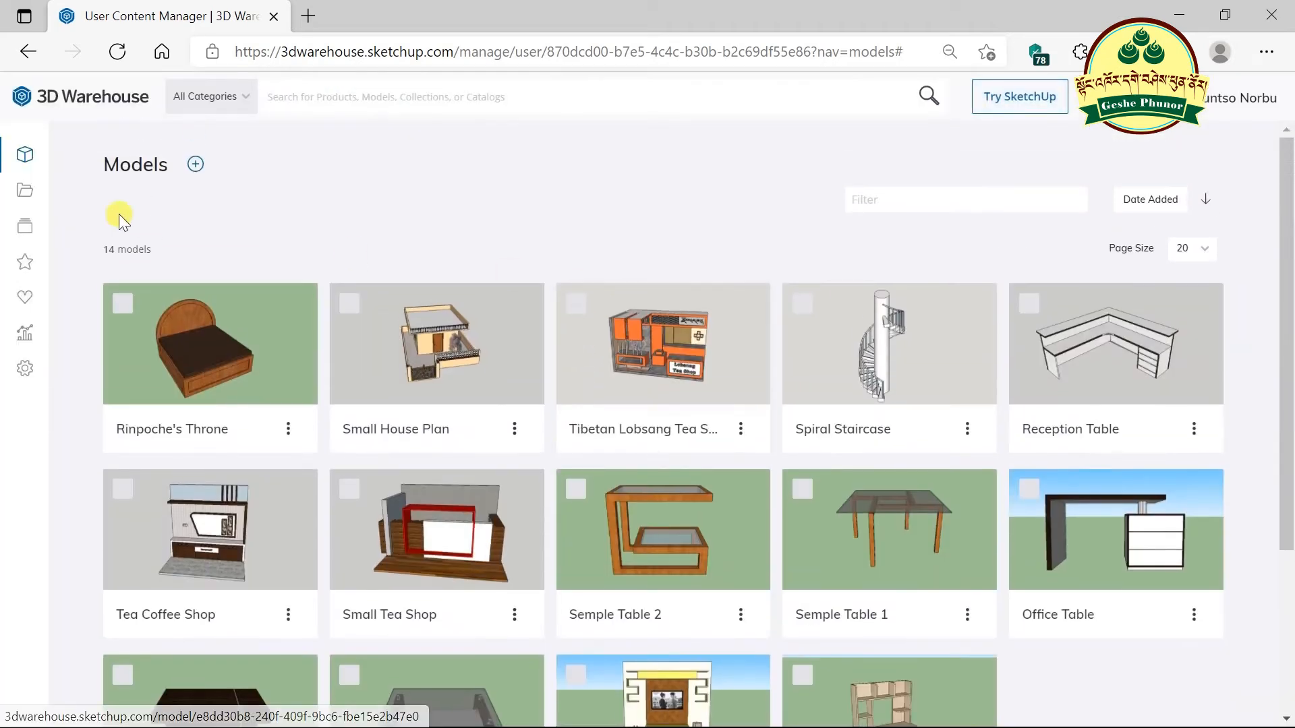
{"action": "left_click", "coordinate": [1179, 15]}
- Refresh the desktop, then restore Edge showing the 3D Warehouse Models page
{"action": "right_click", "coordinate": [521, 247]}
{"action": "left_click", "coordinate": [569, 312]}
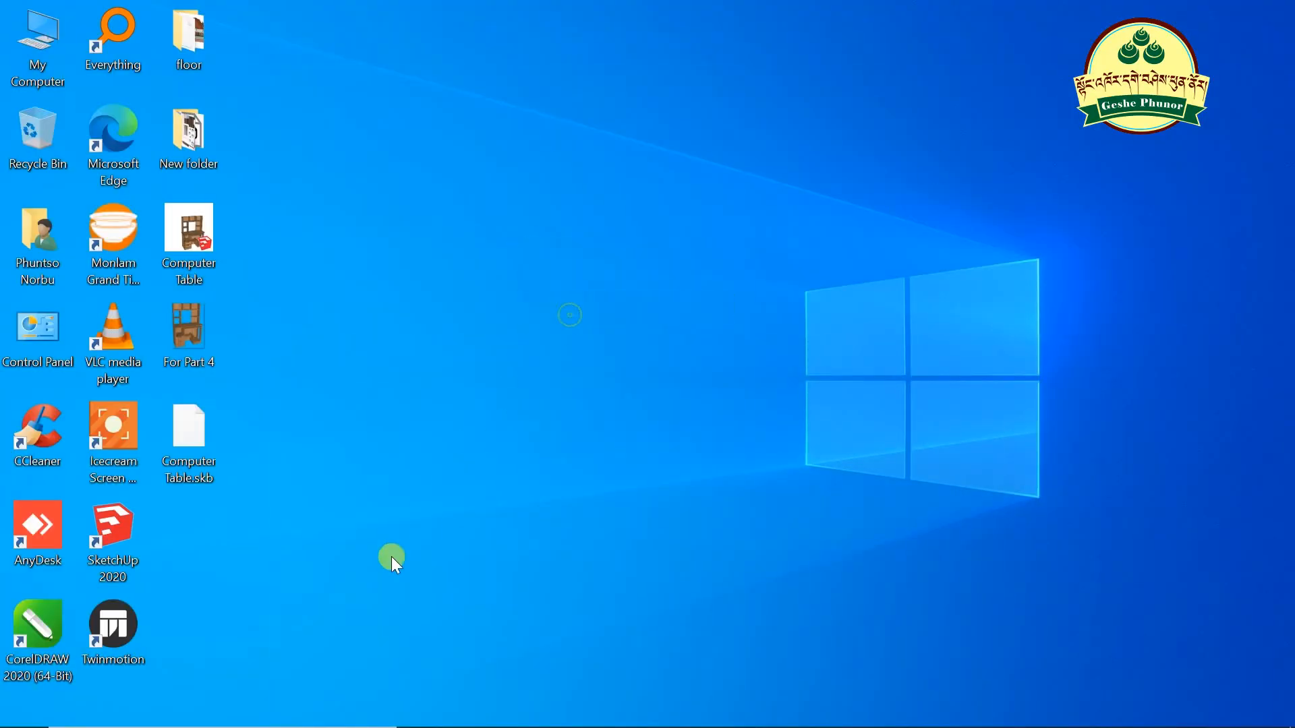
{"action": "mouse_move", "coordinate": [419, 725]}
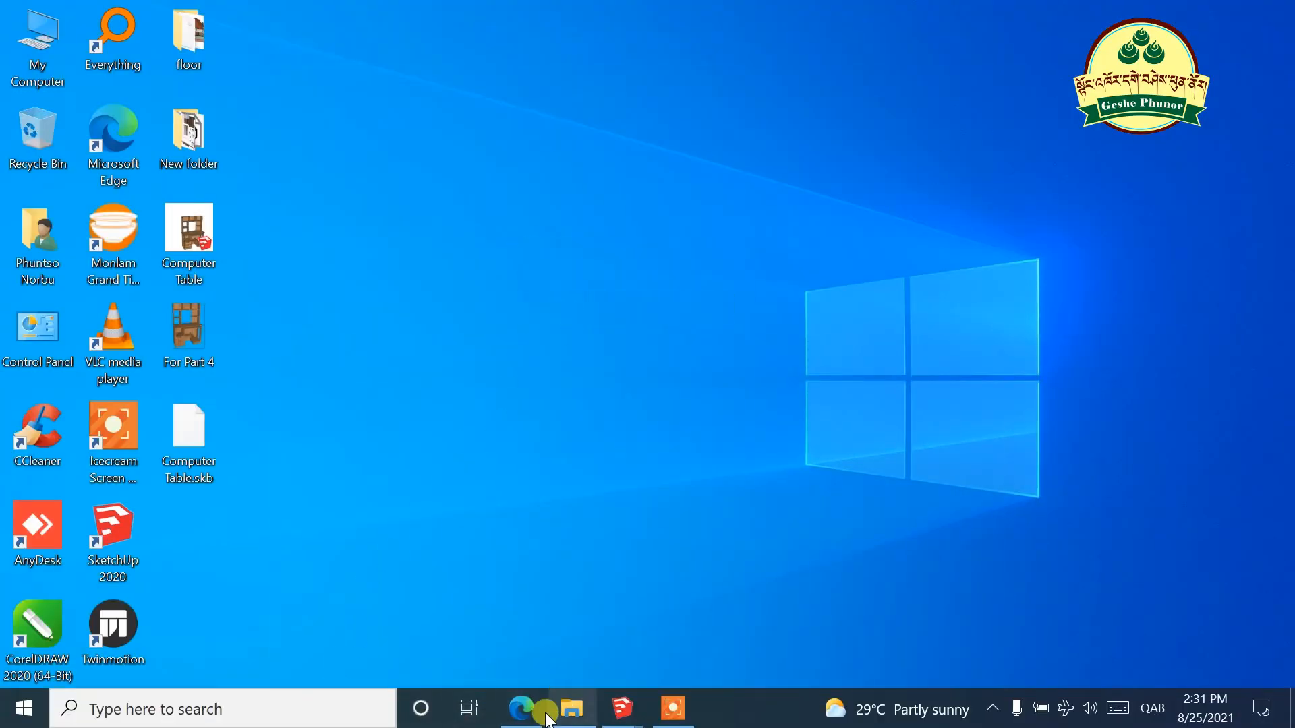
{"action": "mouse_move", "coordinate": [624, 720]}
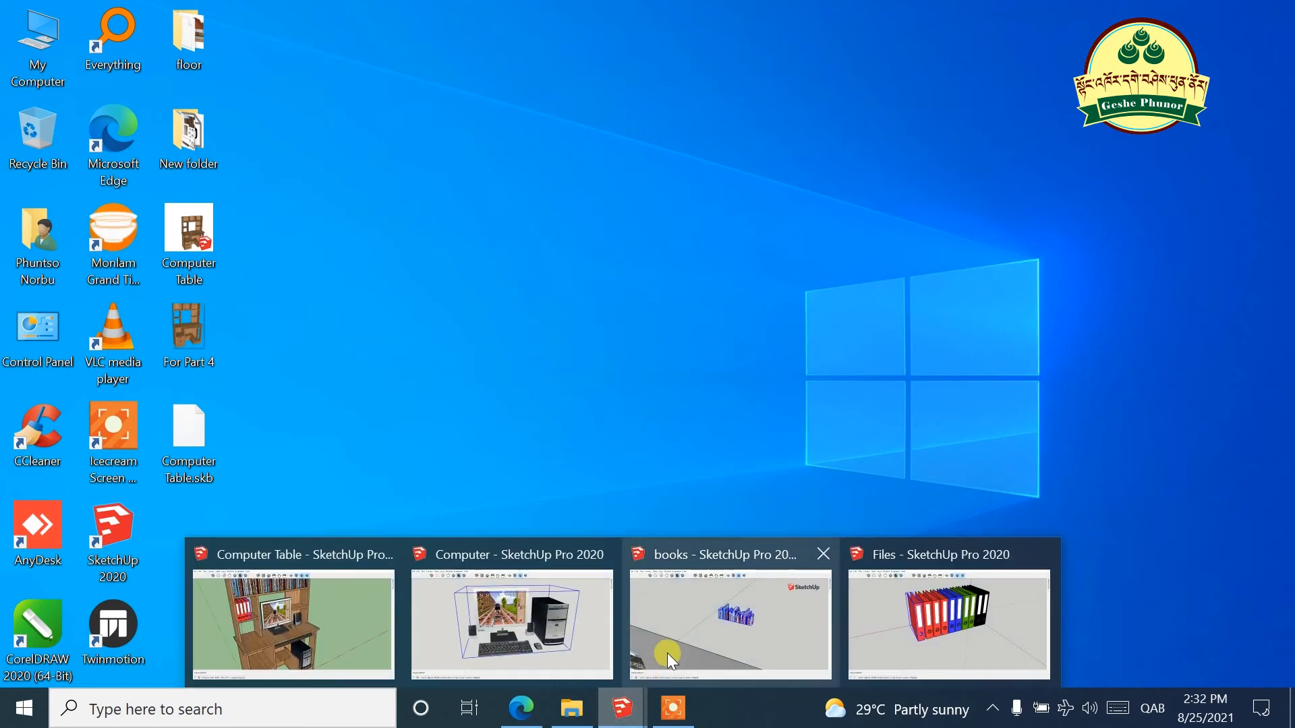
{"action": "mouse_move", "coordinate": [573, 593]}
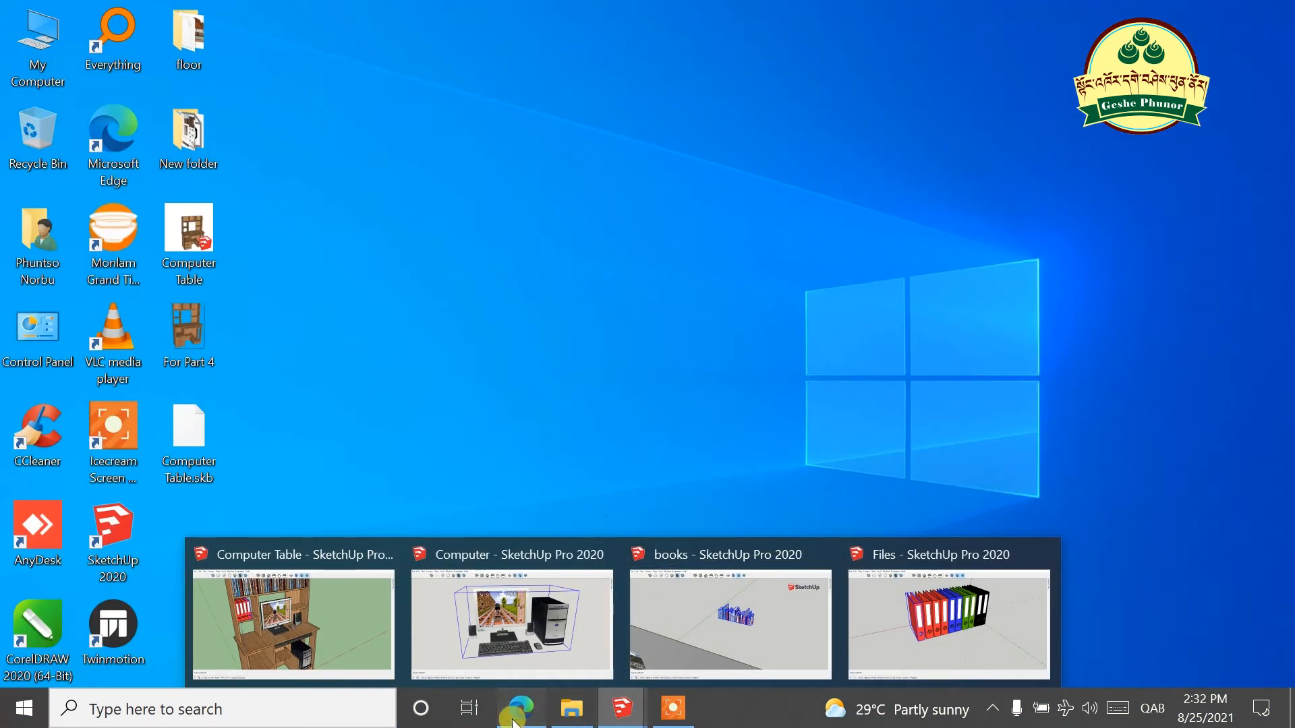
{"action": "left_click", "coordinate": [521, 708]}
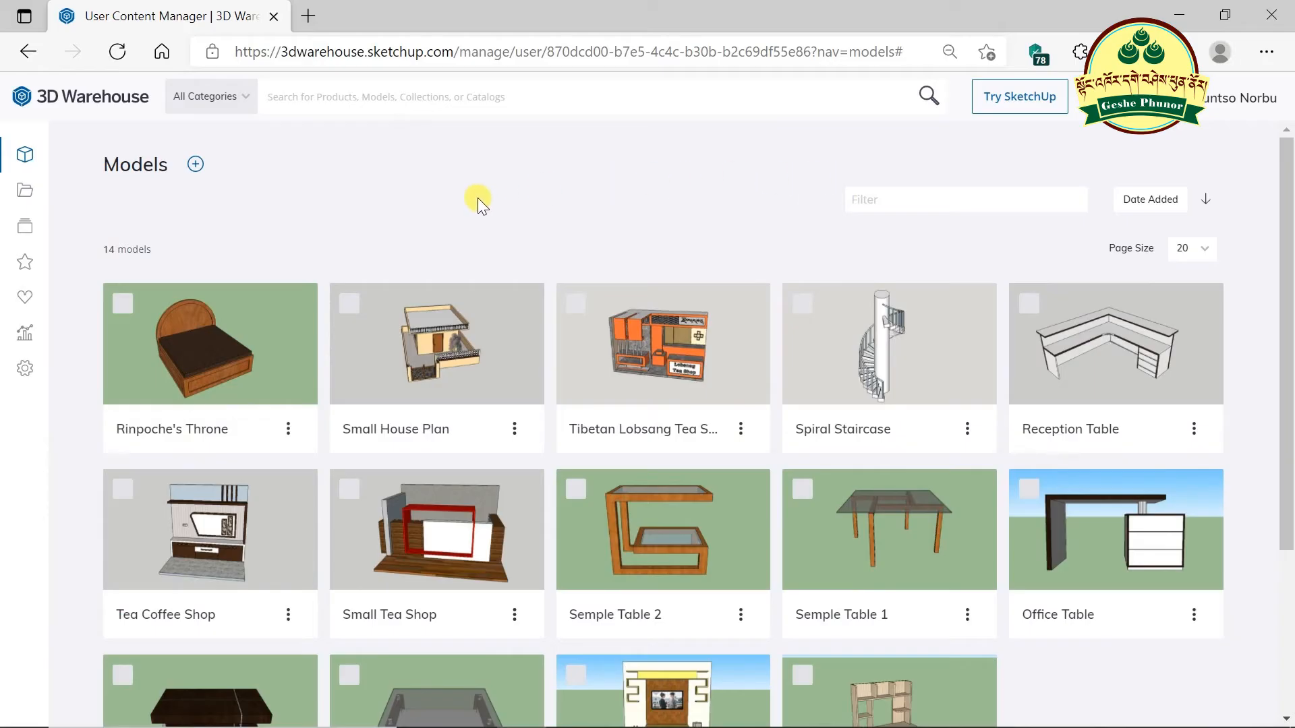
- Search 3D Warehouse for the author's name, filter to models, and browse the 14 results
{"action": "left_click", "coordinate": [449, 100]}
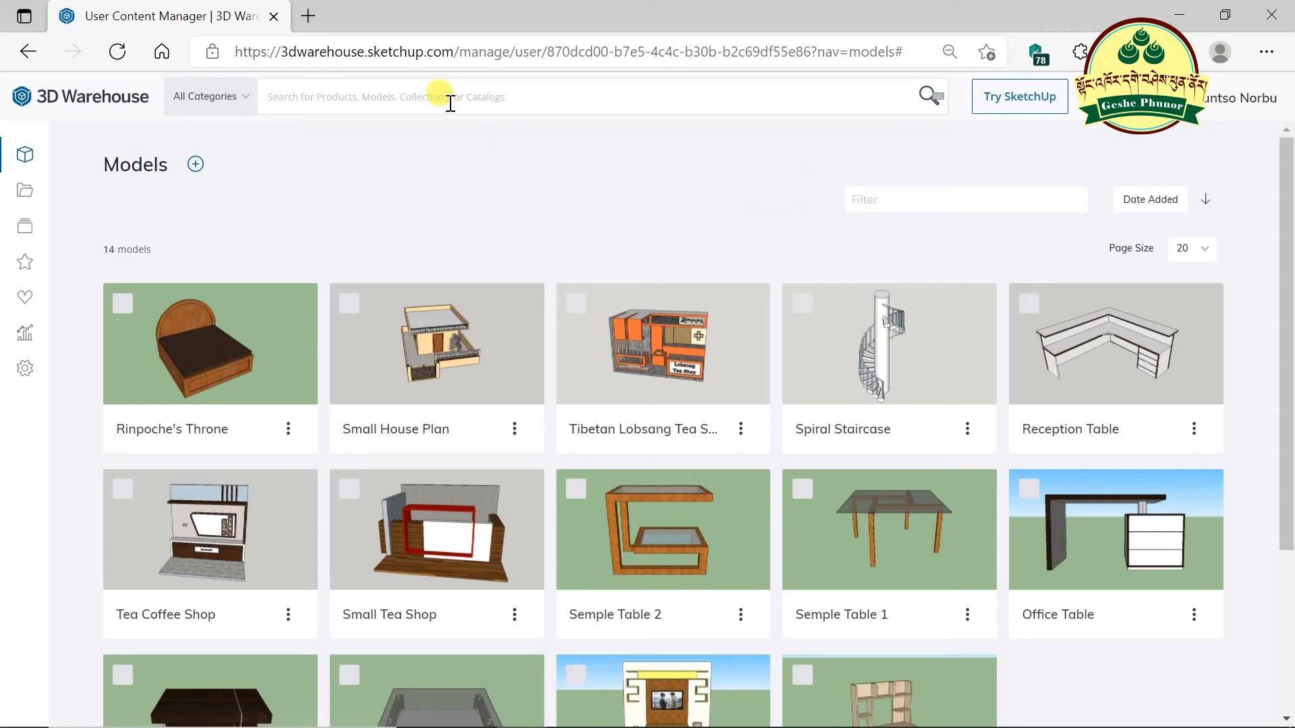
{"action": "type", "text": "norbu"}
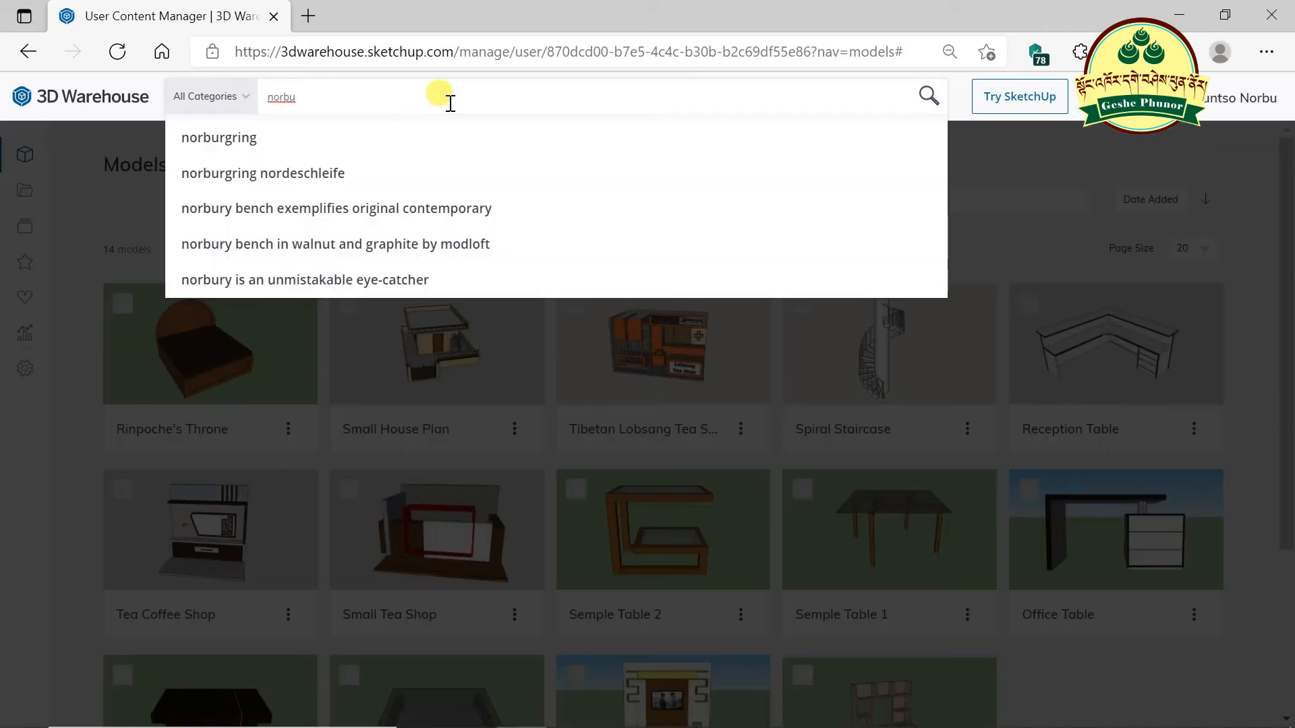
{"action": "key", "text": "Return"}
{"action": "left_click", "coordinate": [395, 185]}
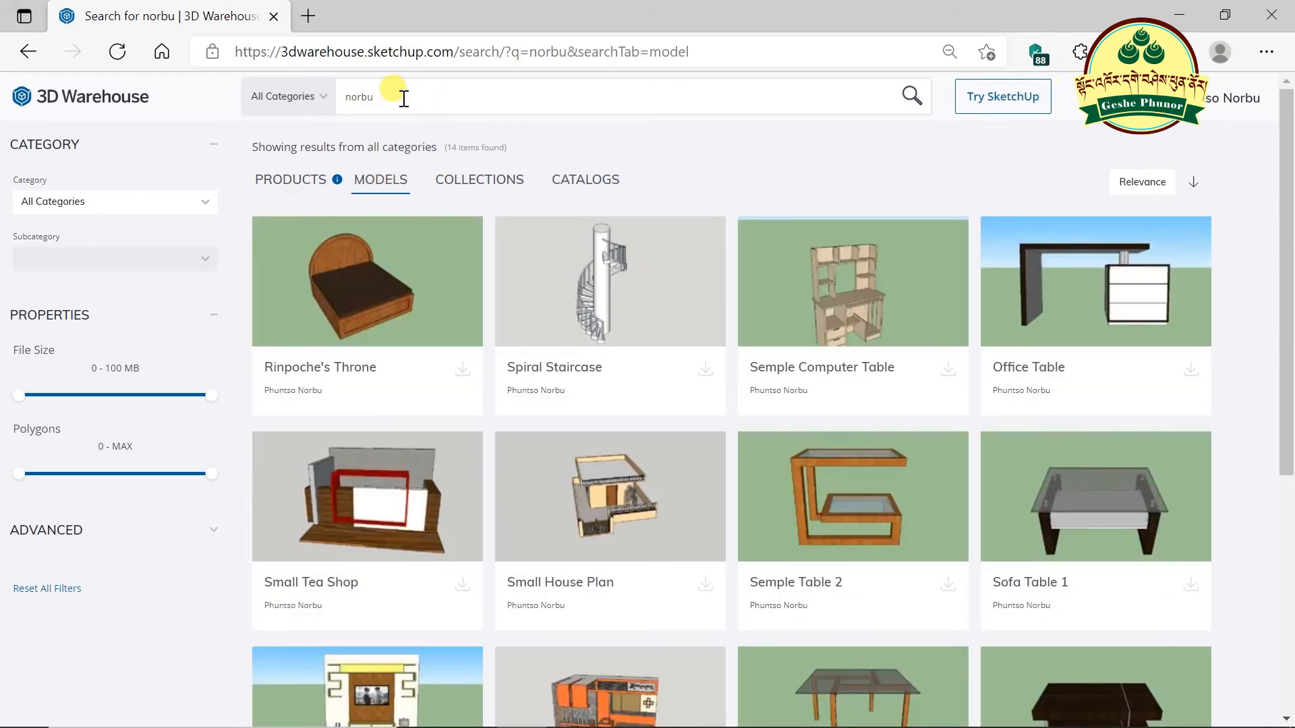
{"action": "scroll", "coordinate": [714, 320], "scroll_direction": "down", "scroll_amount": 3}
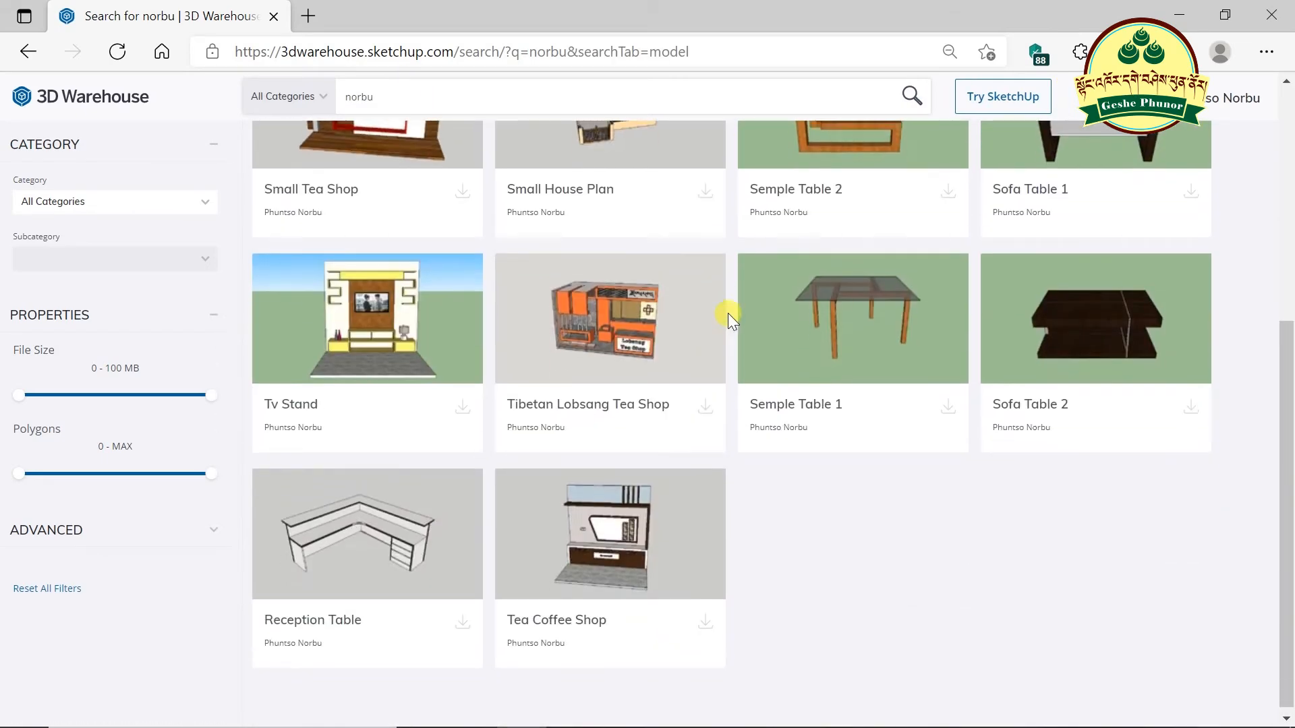
{"action": "scroll", "coordinate": [727, 313], "scroll_direction": "up", "scroll_amount": 3}
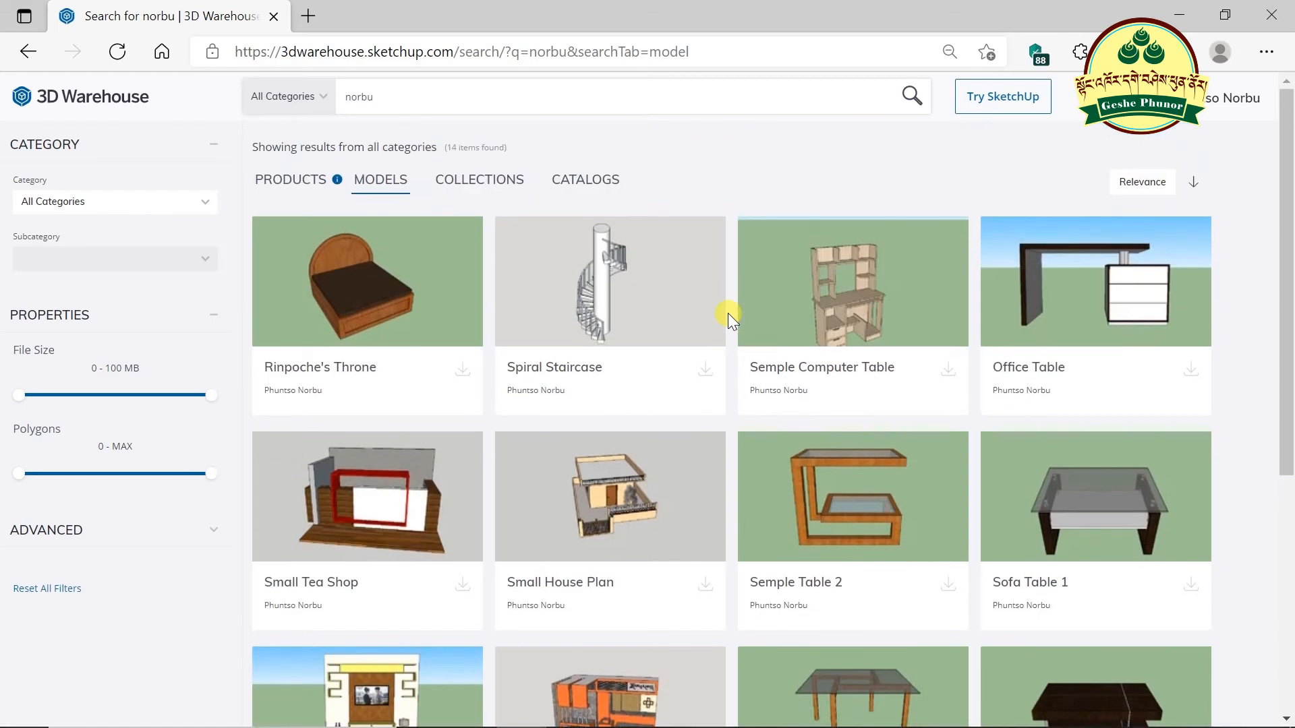
{"action": "scroll", "coordinate": [640, 331], "scroll_direction": "down", "scroll_amount": 5}
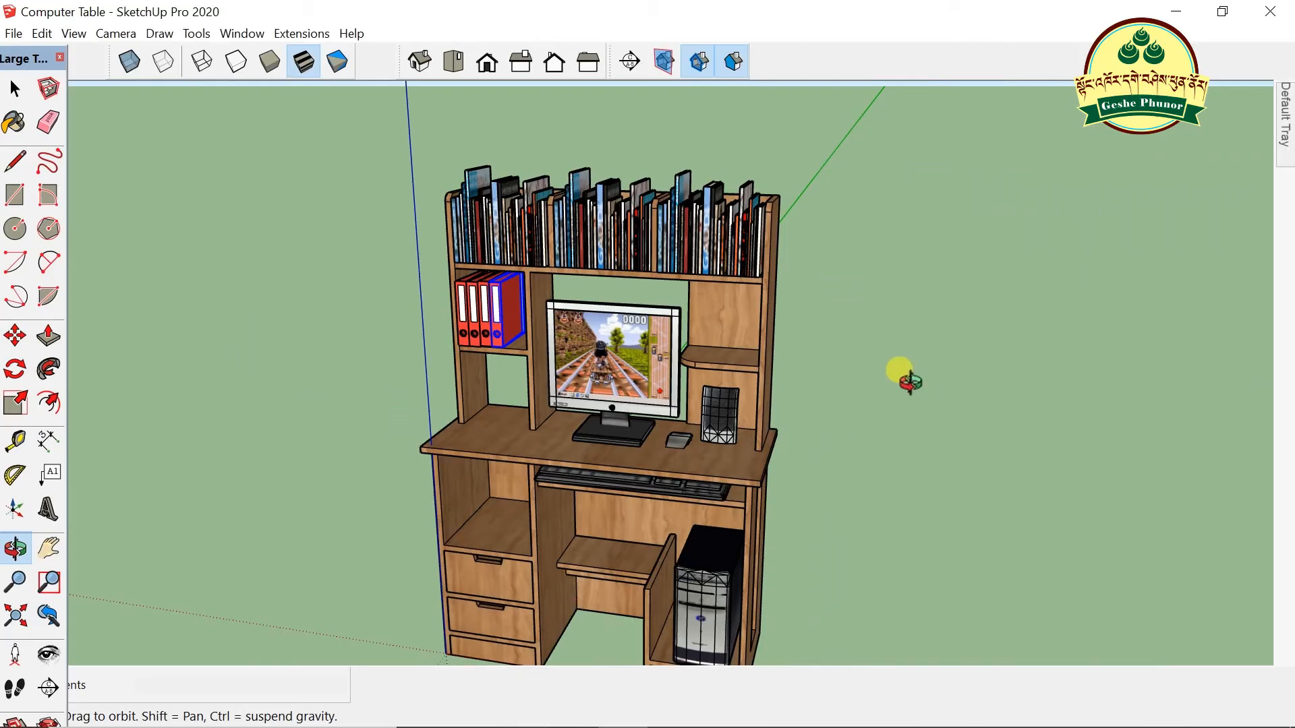
- Orbit and zoom around the desk model from near-front and higher angled views
{"action": "left_click_drag", "start_coordinate": [854, 504], "coordinate": [964, 437]}
{"action": "scroll", "coordinate": [607, 379], "scroll_direction": "down", "scroll_amount": 2}
{"action": "scroll", "coordinate": [614, 375], "scroll_direction": "down", "scroll_amount": 1}
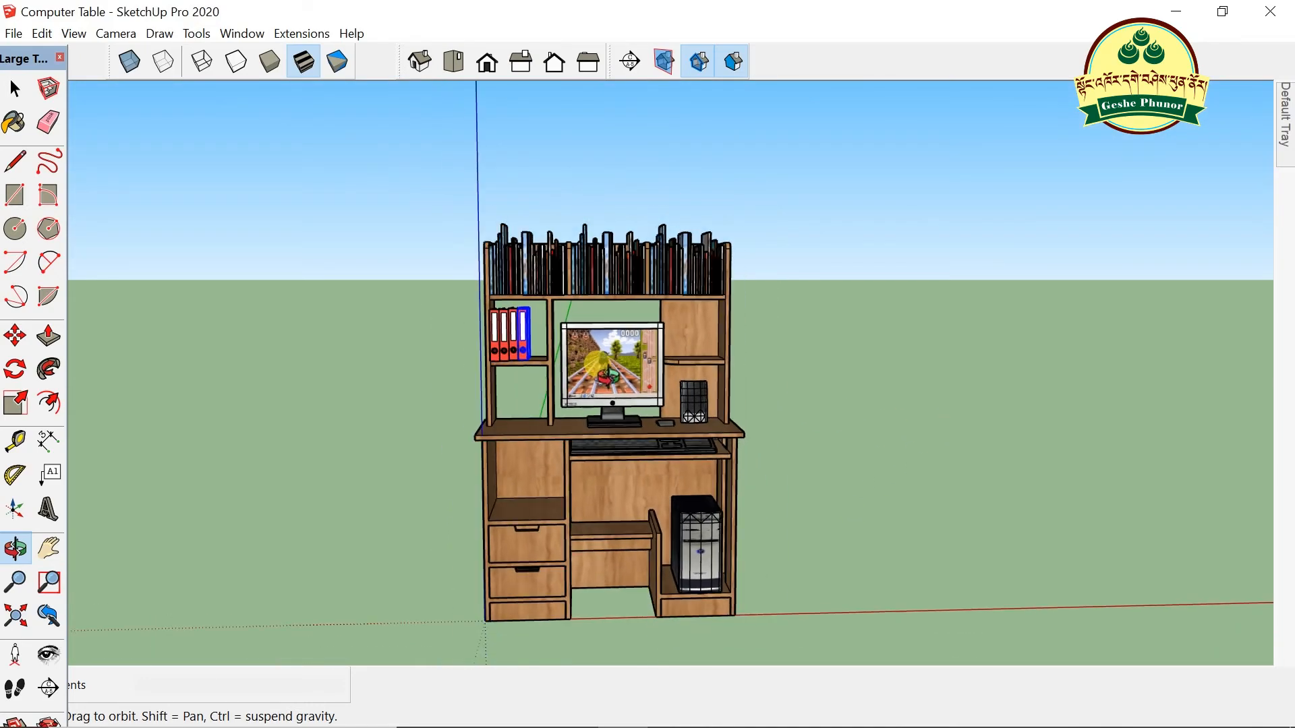
{"action": "scroll", "coordinate": [548, 393], "scroll_direction": "up", "scroll_amount": 2}
{"action": "left_click_drag", "start_coordinate": [486, 422], "coordinate": [667, 468]}
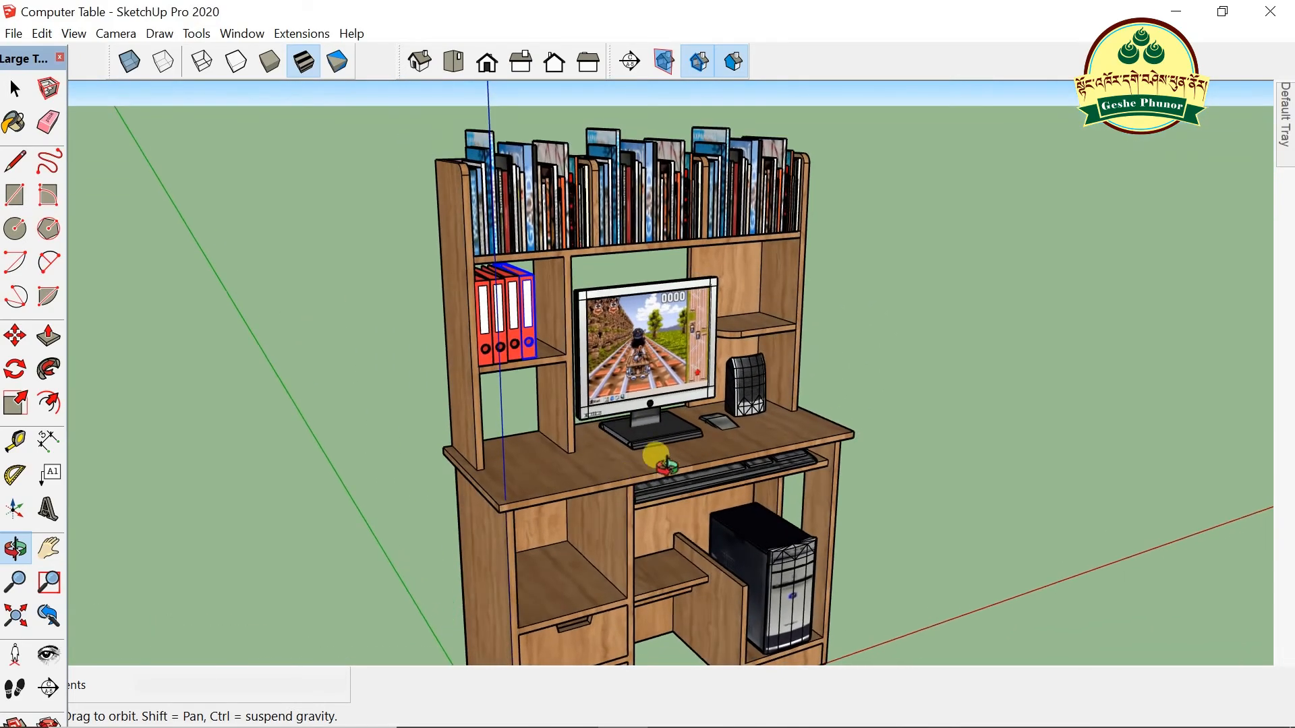
{"action": "scroll", "coordinate": [808, 402], "scroll_direction": "up", "scroll_amount": 2}
{"action": "scroll", "coordinate": [805, 400], "scroll_direction": "down", "scroll_amount": 3}
{"action": "left_click_drag", "start_coordinate": [757, 405], "coordinate": [648, 495]}
{"action": "scroll", "coordinate": [760, 310], "scroll_direction": "up", "scroll_amount": 4}
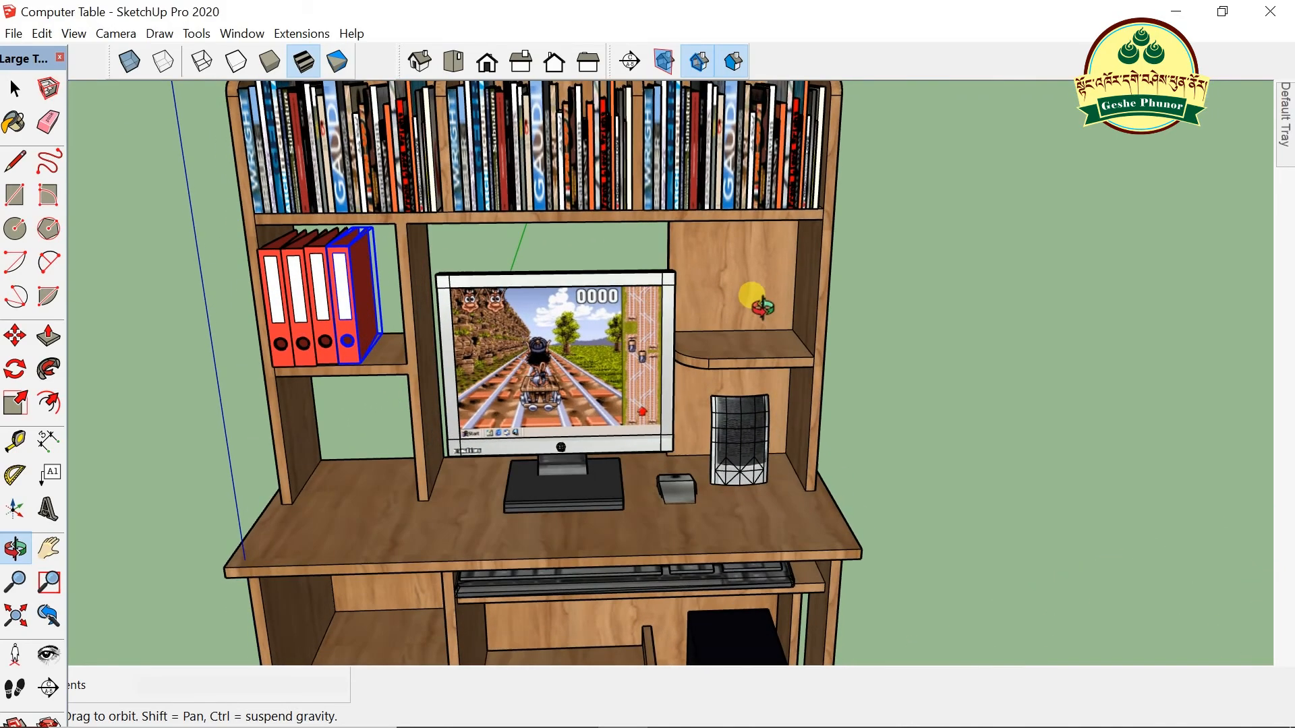
{"action": "scroll", "coordinate": [725, 328], "scroll_direction": "down", "scroll_amount": 3}
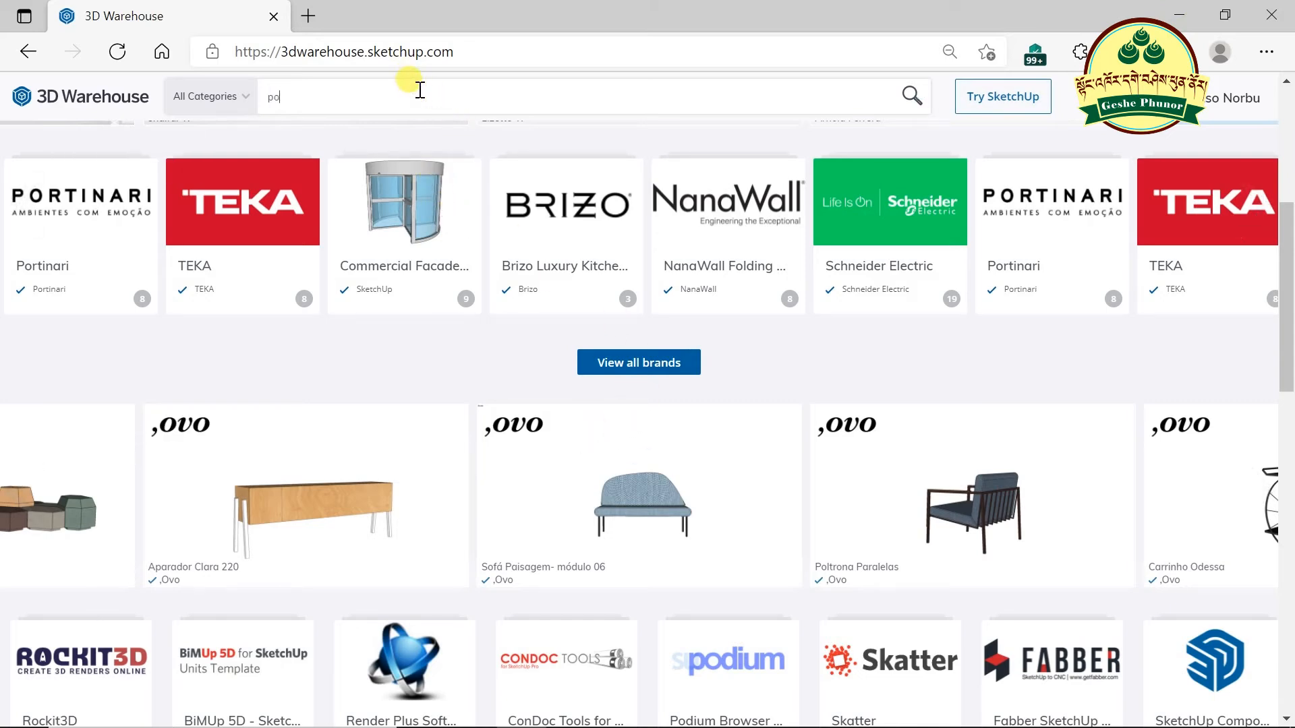
- Search 3D Warehouse for 'pot' and download the aloe plant as a SketchUp 2020 model
{"action": "type", "text": "t"}
{"action": "key", "text": "Return"}
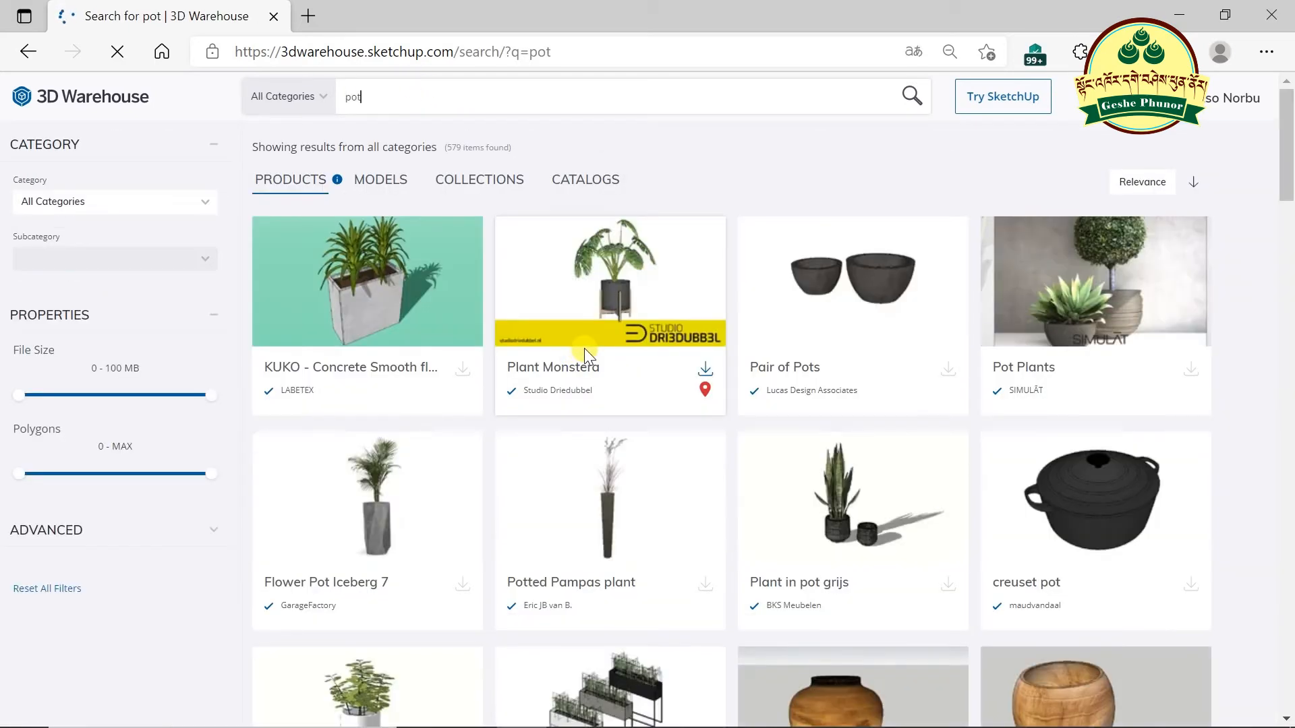
{"action": "scroll", "coordinate": [699, 396], "scroll_direction": "down", "scroll_amount": 5}
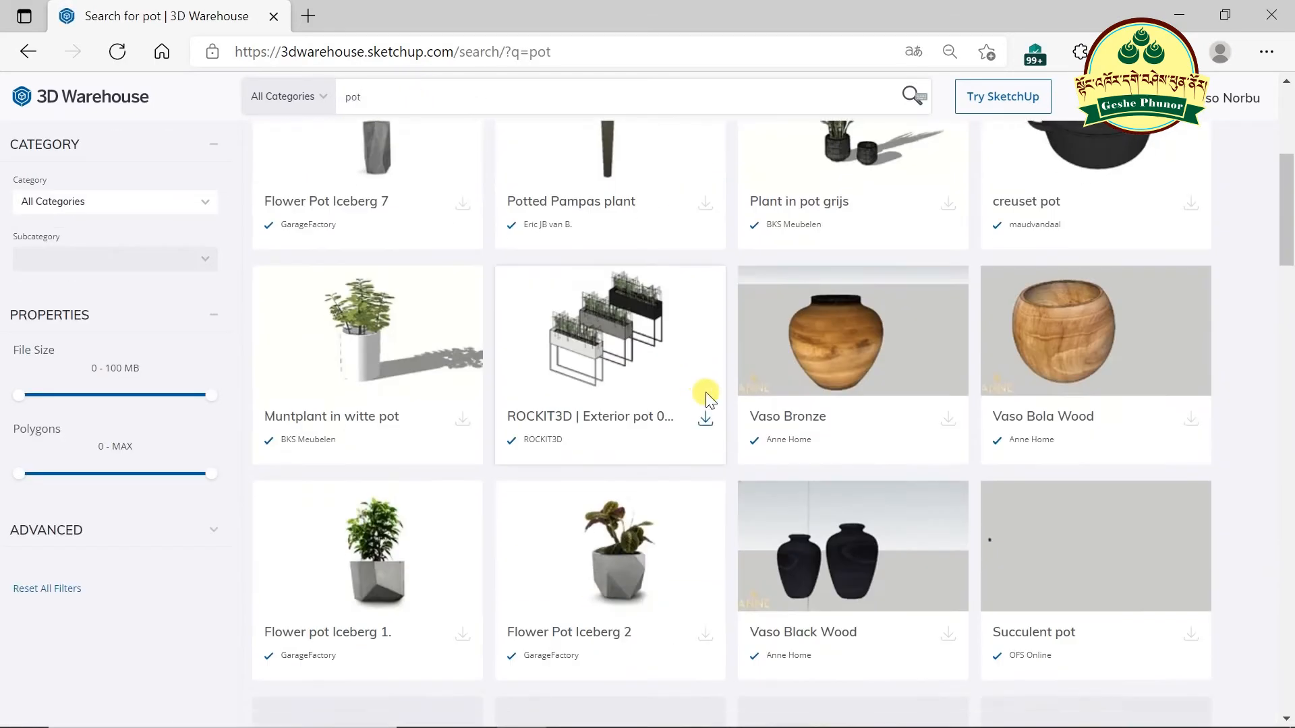
{"action": "scroll", "coordinate": [702, 397], "scroll_direction": "down", "scroll_amount": 4}
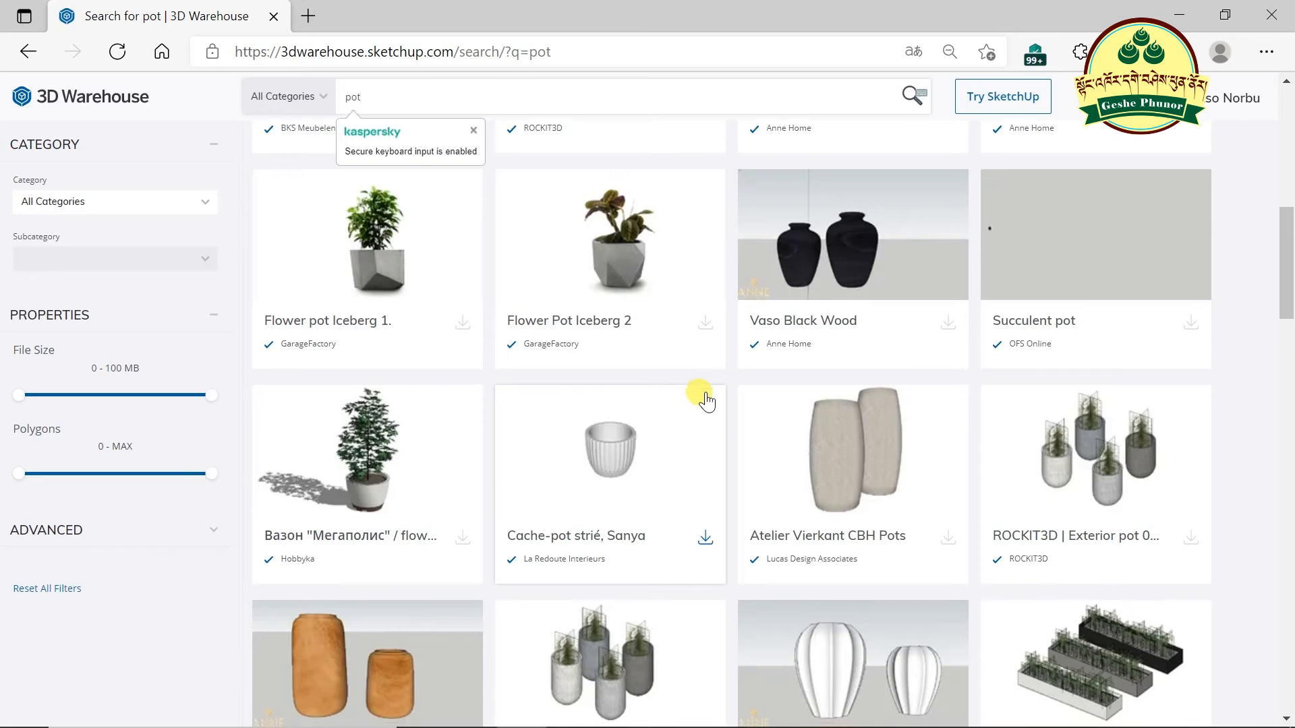
{"action": "scroll", "coordinate": [702, 398], "scroll_direction": "down", "scroll_amount": 4}
{"action": "scroll", "coordinate": [704, 402], "scroll_direction": "down", "scroll_amount": 3}
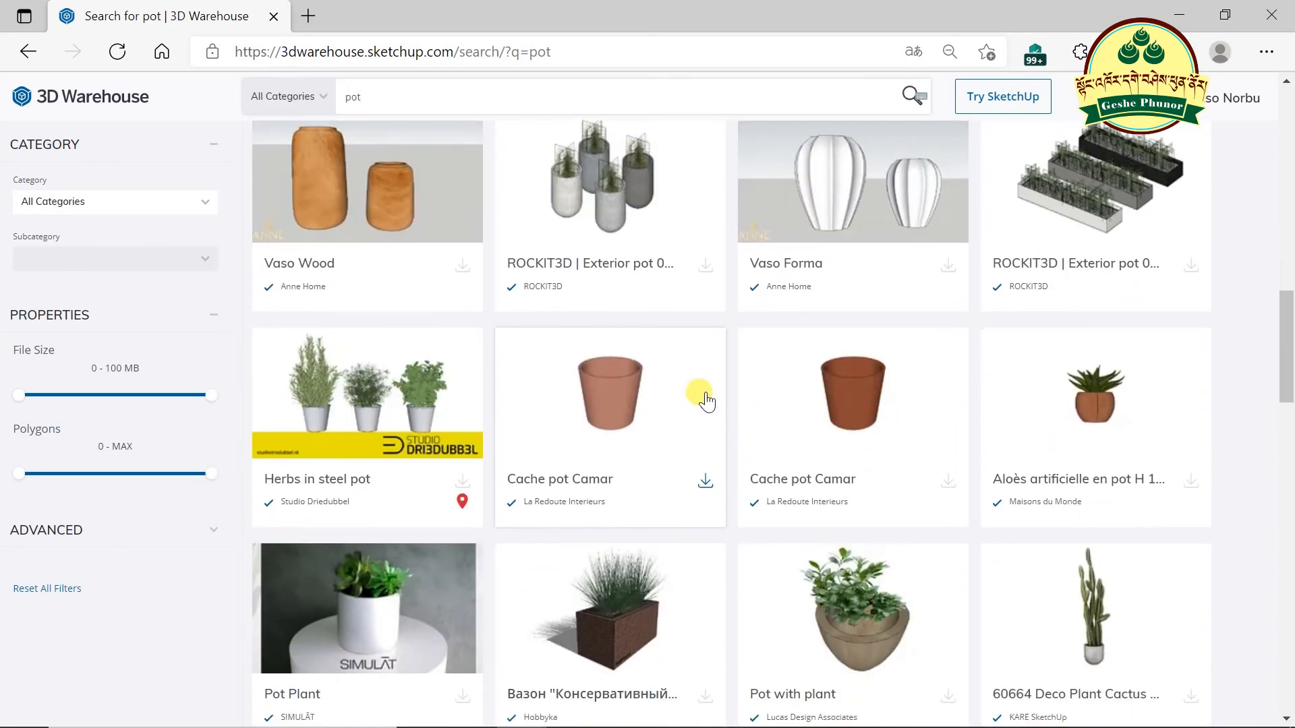
{"action": "left_click", "coordinate": [1191, 481]}
{"action": "left_click", "coordinate": [1148, 550]}
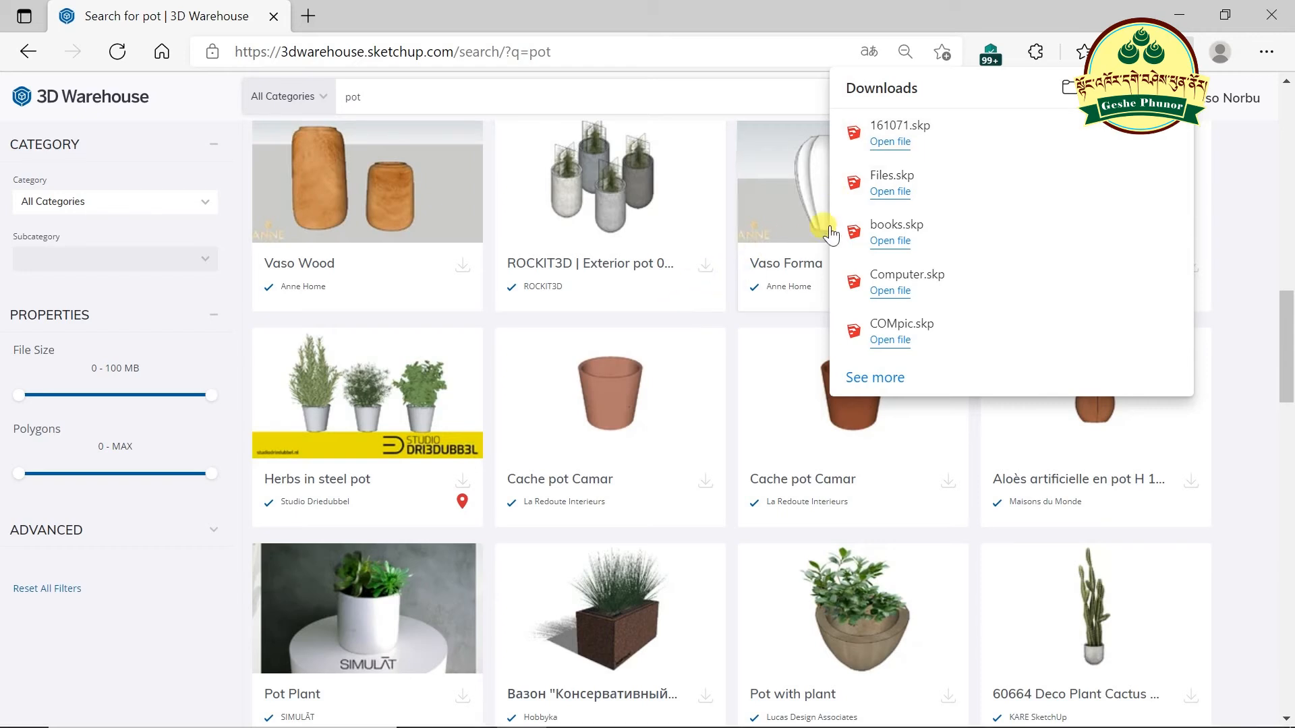
- Open the downloaded 161071.skp, copy the aloe plant, and minimize that window
{"action": "left_click", "coordinate": [891, 143]}
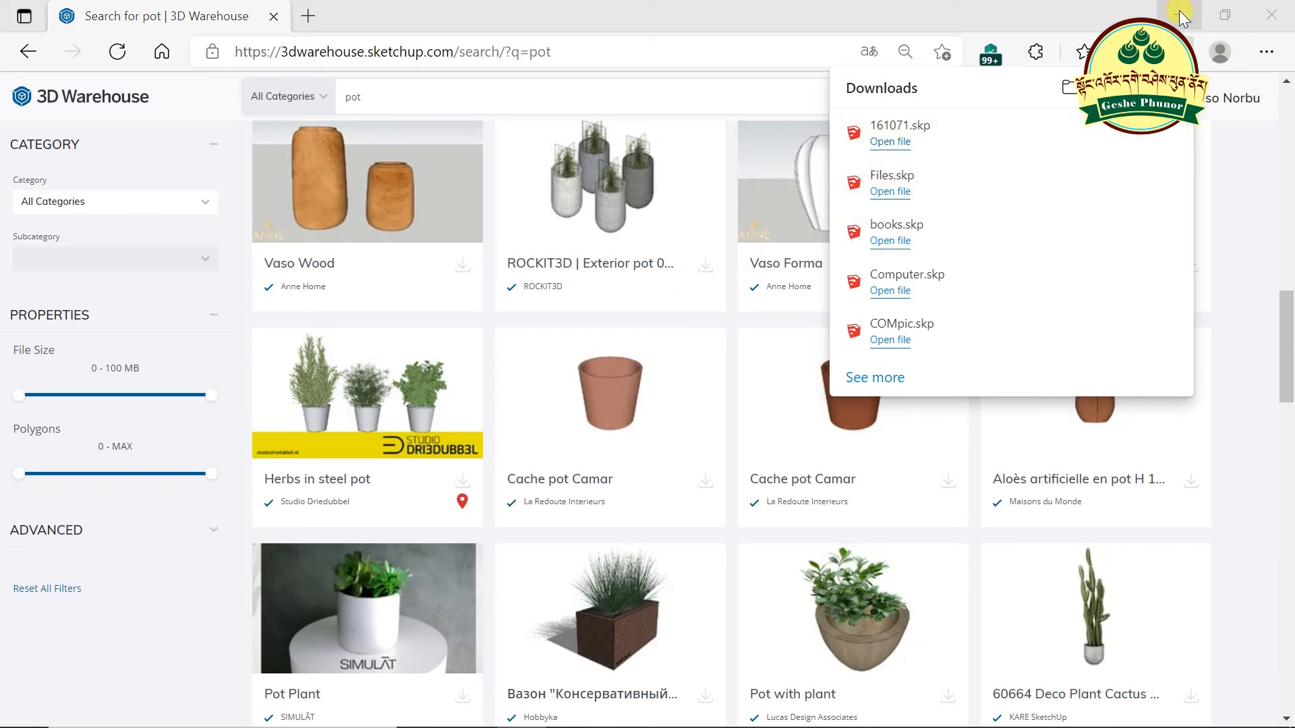
{"action": "left_click", "coordinate": [1179, 15]}
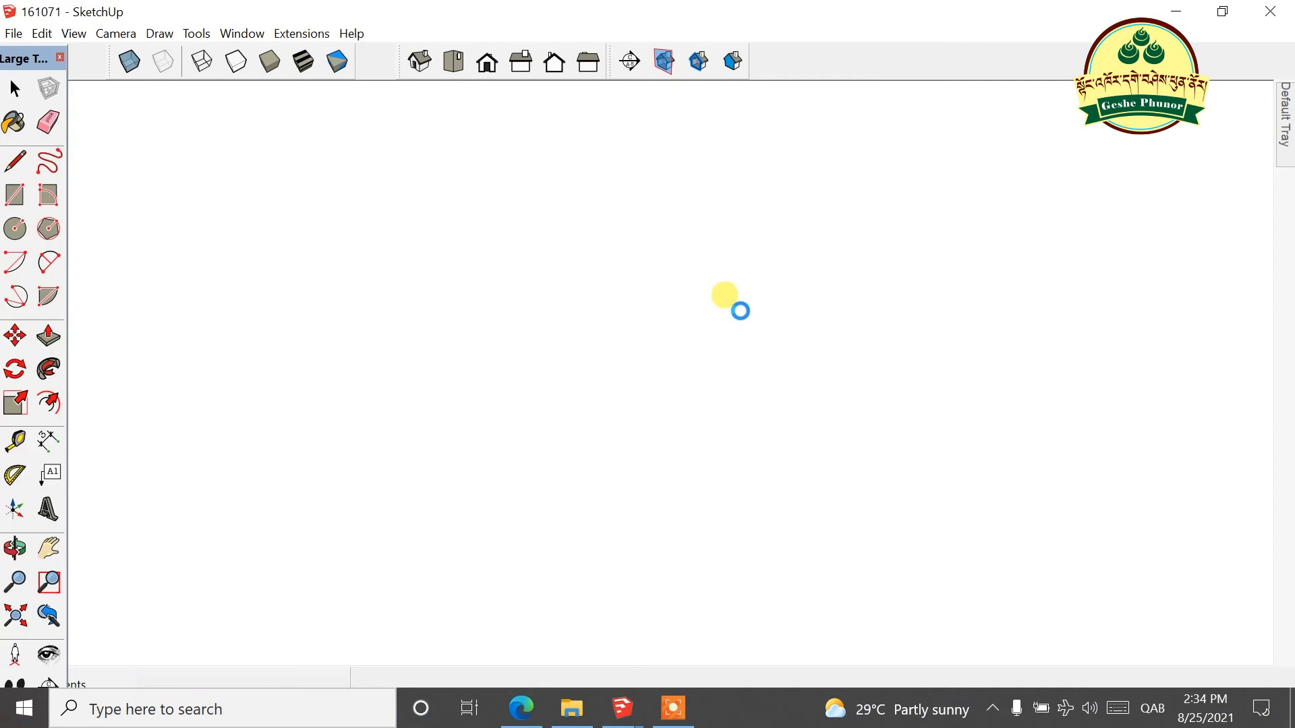
{"action": "left_click", "coordinate": [42, 33]}
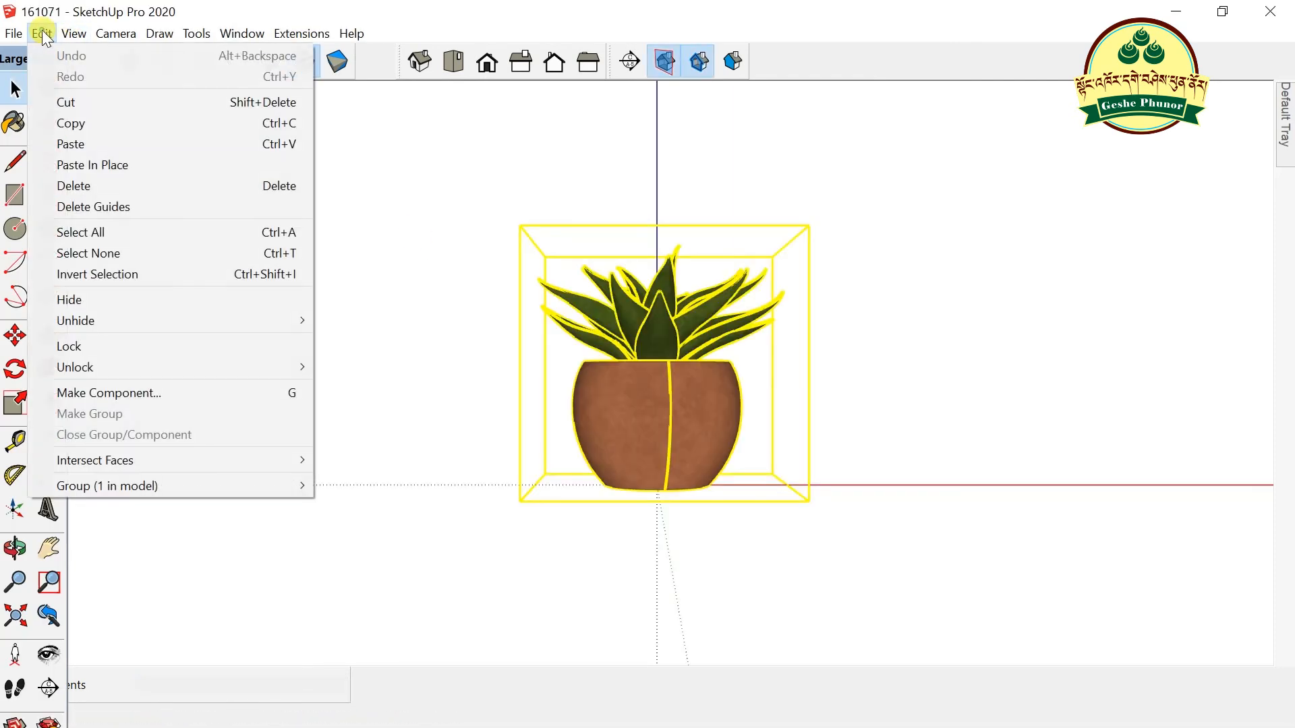
{"action": "left_click", "coordinate": [78, 123]}
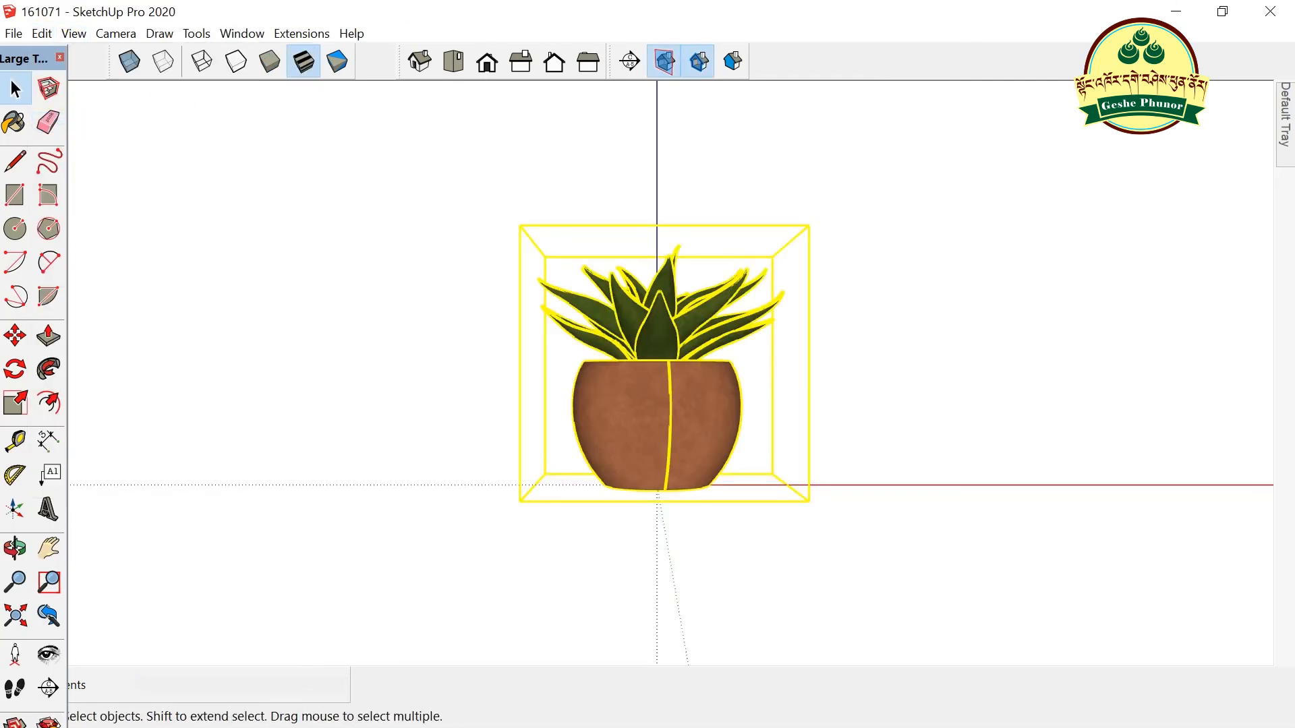
{"action": "left_click", "coordinate": [1162, 12]}
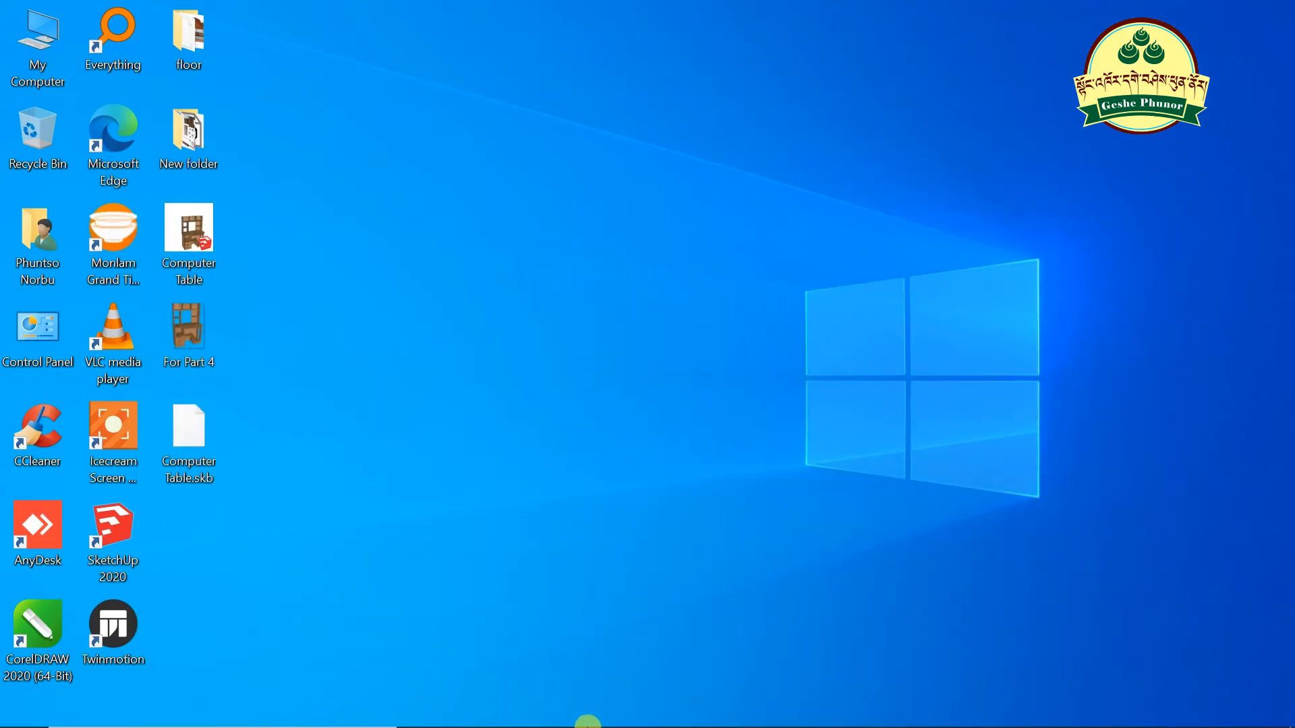
- Paste the copied aloe plant into the Computer Table model beside the desk
{"action": "mouse_move", "coordinate": [588, 725]}
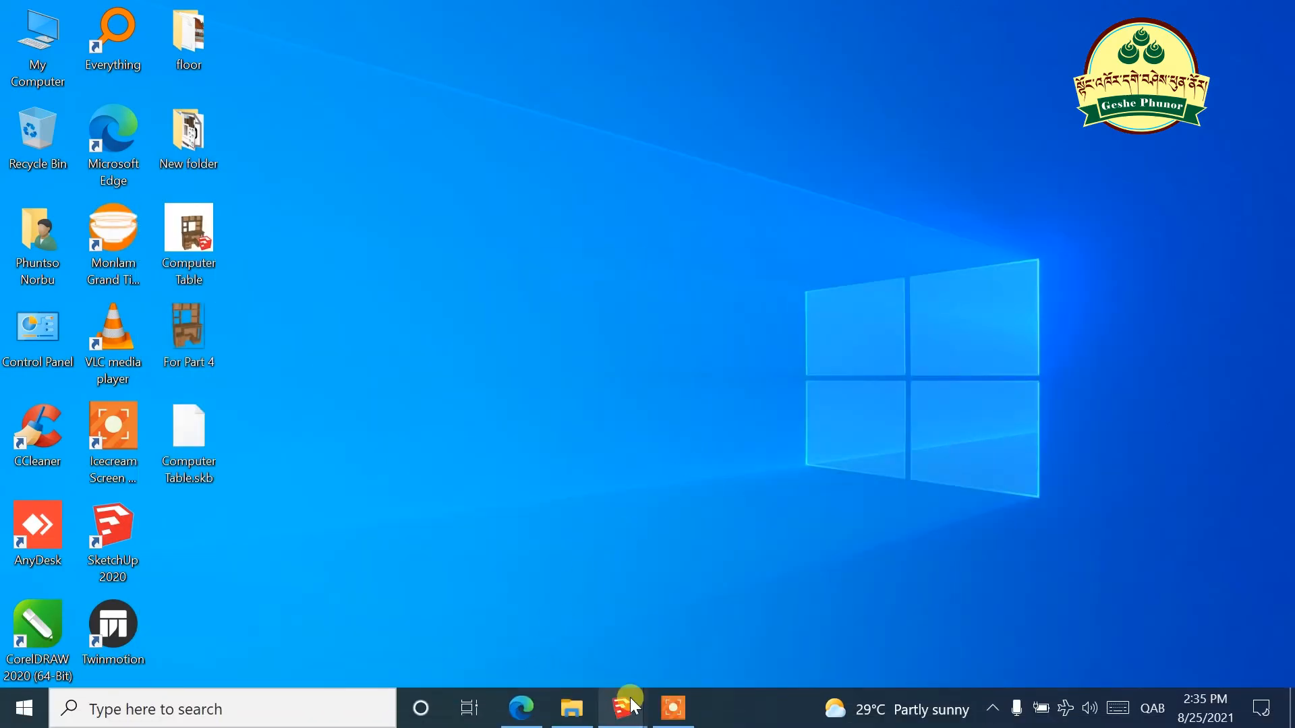
{"action": "mouse_move", "coordinate": [633, 717]}
{"action": "left_click", "coordinate": [552, 642]}
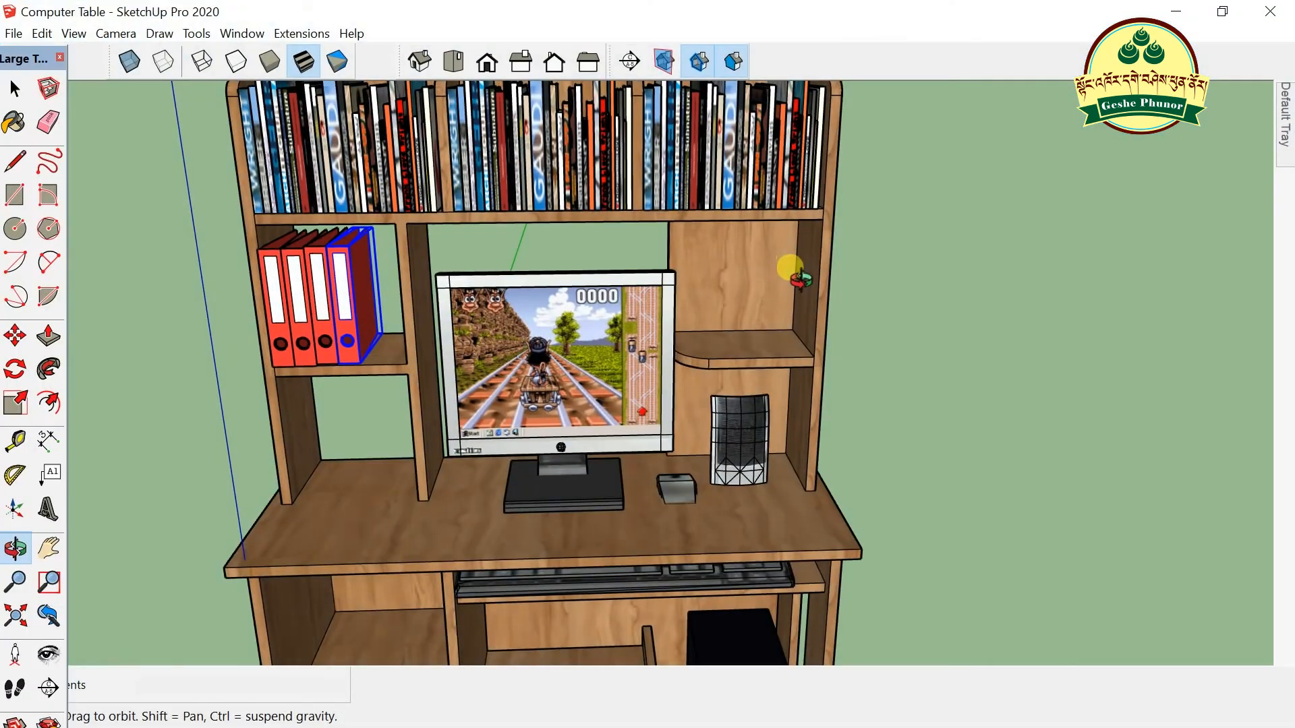
{"action": "scroll", "coordinate": [865, 229], "scroll_direction": "down", "scroll_amount": 5}
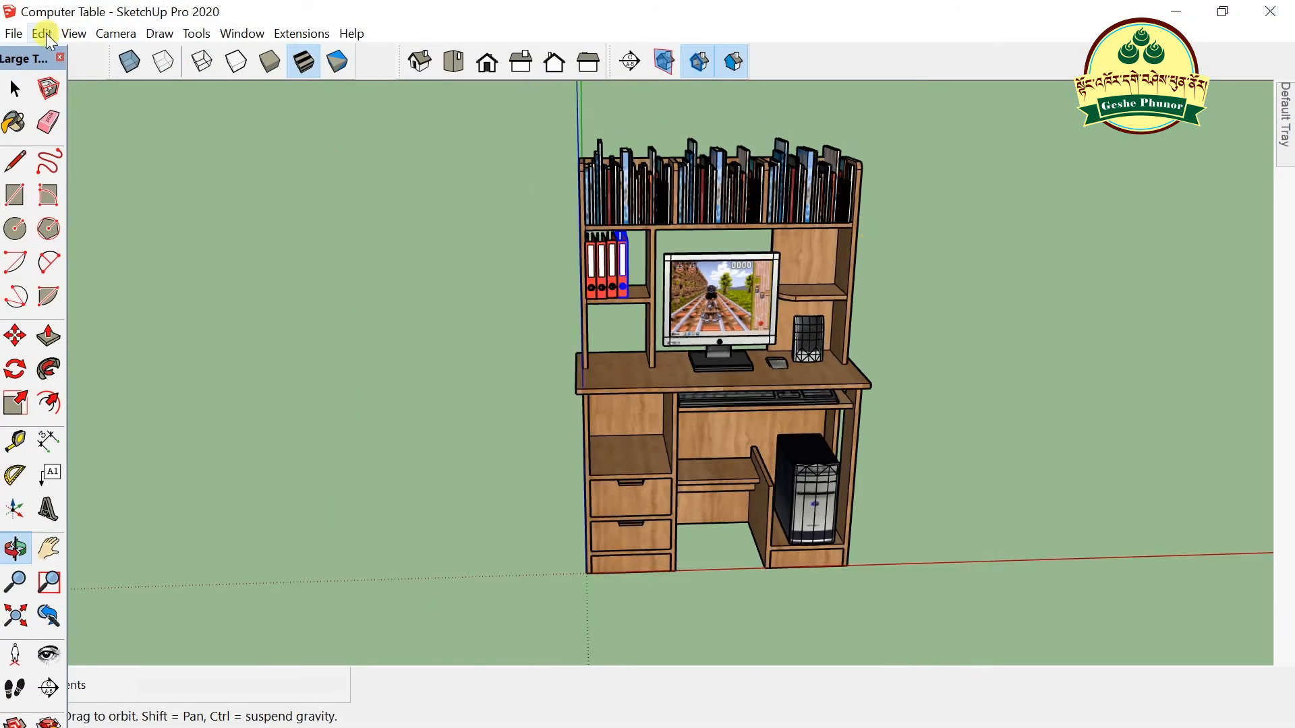
{"action": "left_click", "coordinate": [43, 34]}
{"action": "left_click", "coordinate": [71, 144]}
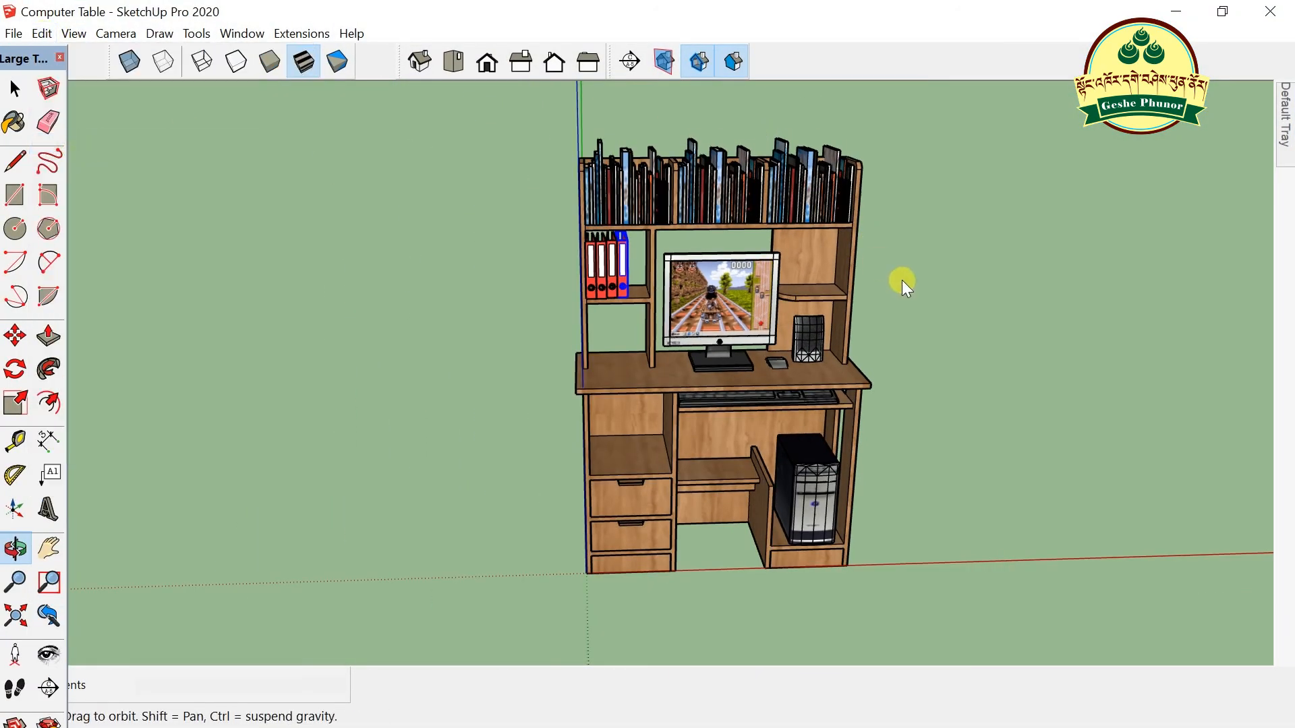
{"action": "scroll", "coordinate": [907, 304], "scroll_direction": "up", "scroll_amount": 5}
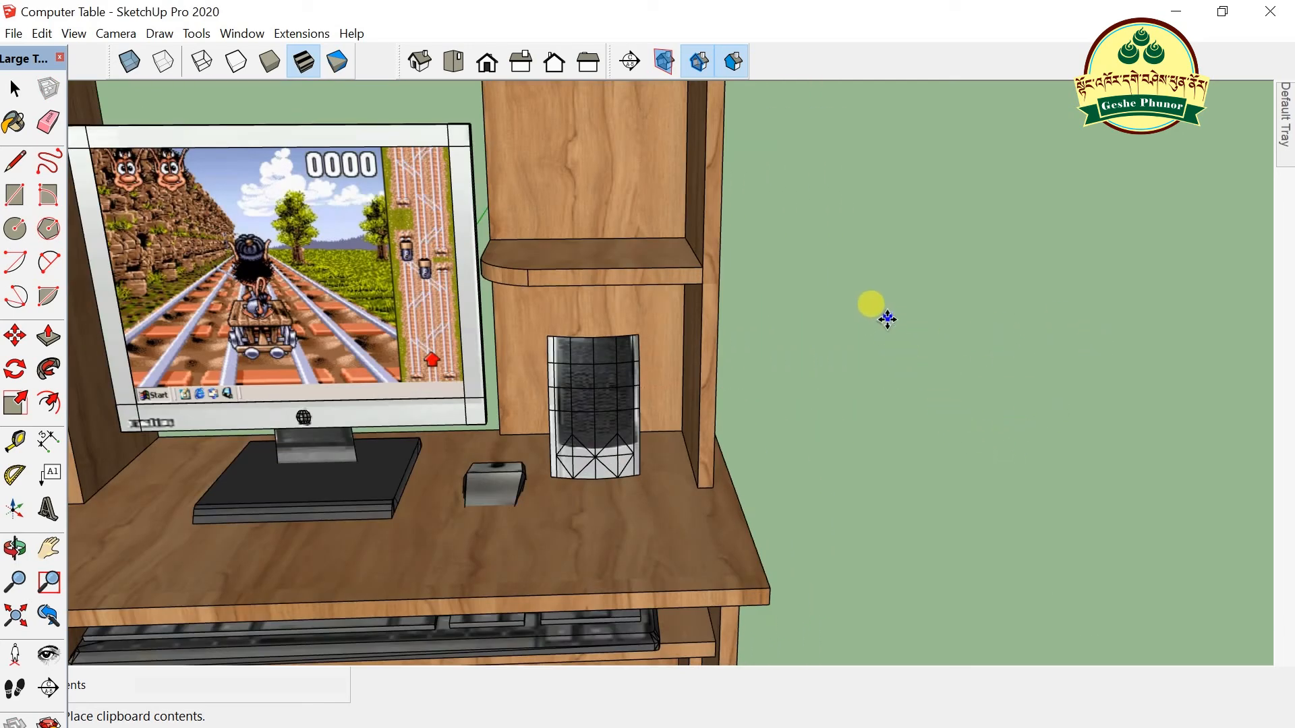
{"action": "left_click", "coordinate": [929, 294]}
{"action": "scroll", "coordinate": [945, 292], "scroll_direction": "up", "scroll_amount": 6}
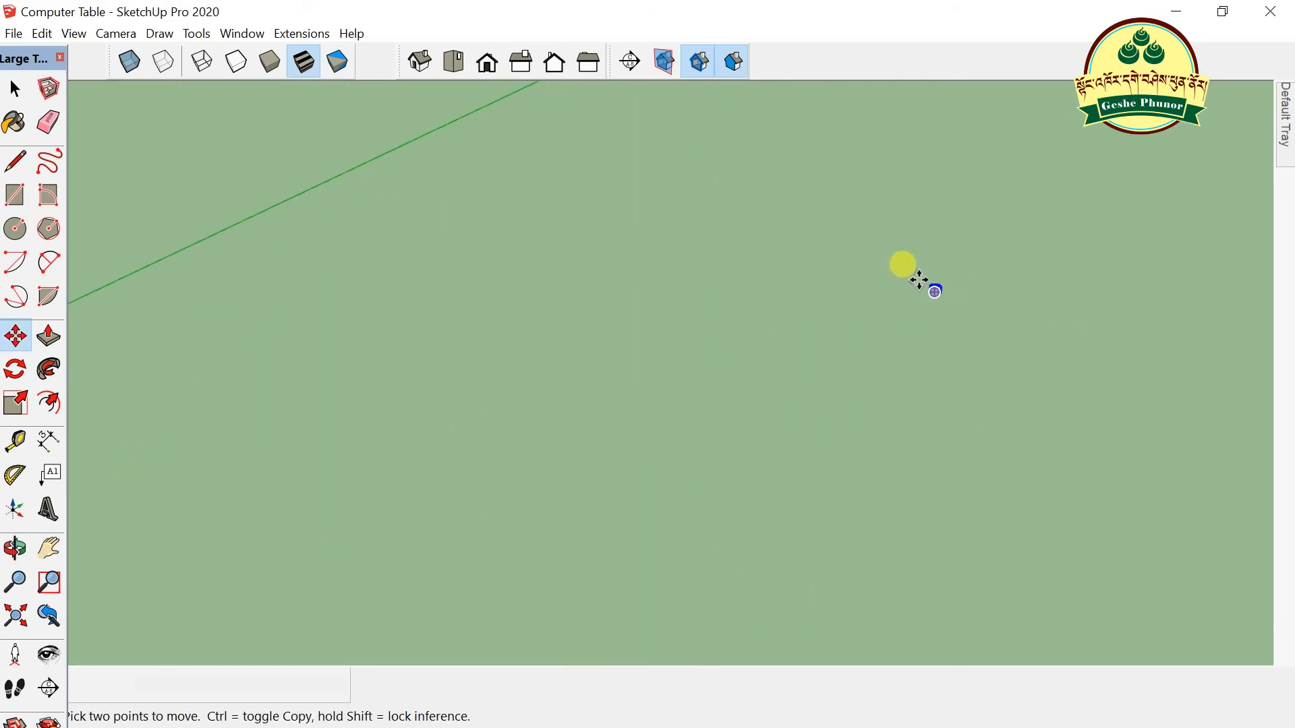
{"action": "scroll", "coordinate": [954, 298], "scroll_direction": "up", "scroll_amount": 5}
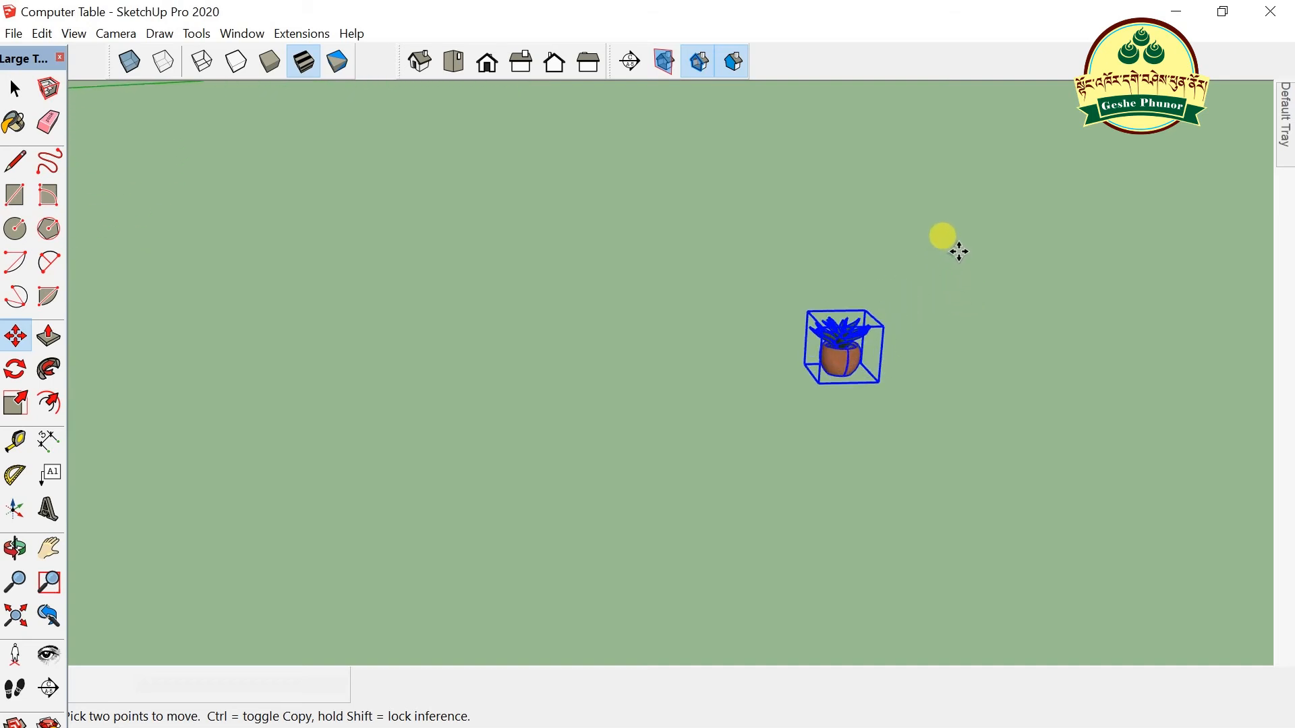
- Scale the plant up uniformly from a corner grip to about 3.23 times its size
{"action": "left_click", "coordinate": [15, 403]}
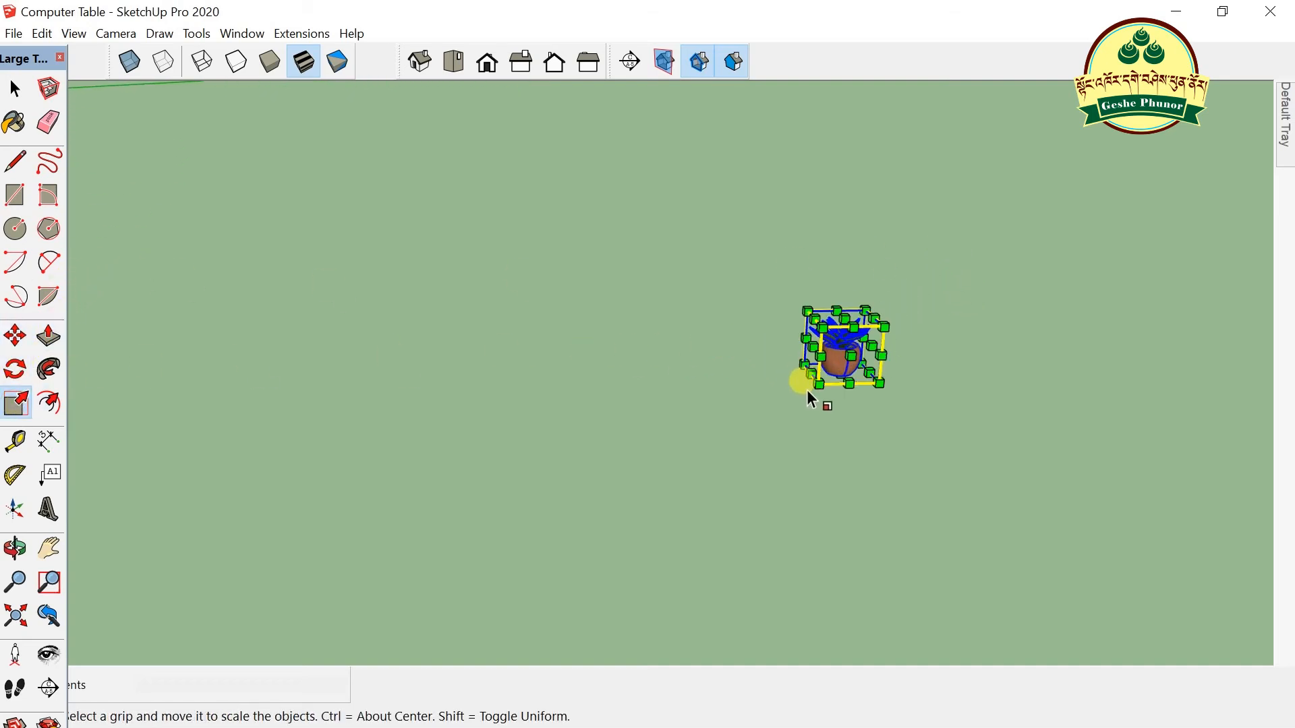
{"action": "left_click_drag", "start_coordinate": [821, 385], "coordinate": [541, 665]}
{"action": "scroll", "coordinate": [917, 348], "scroll_direction": "down", "scroll_amount": 5}
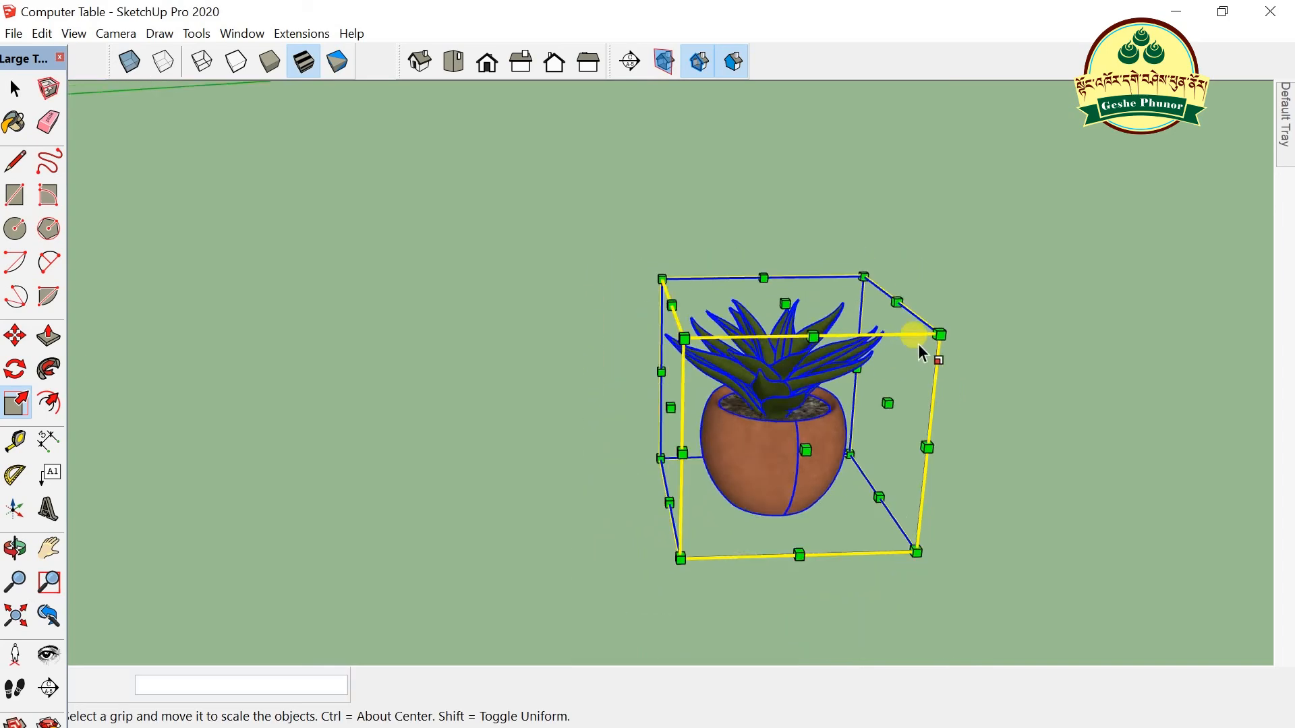
{"action": "scroll", "coordinate": [1079, 238], "scroll_direction": "down", "scroll_amount": 8}
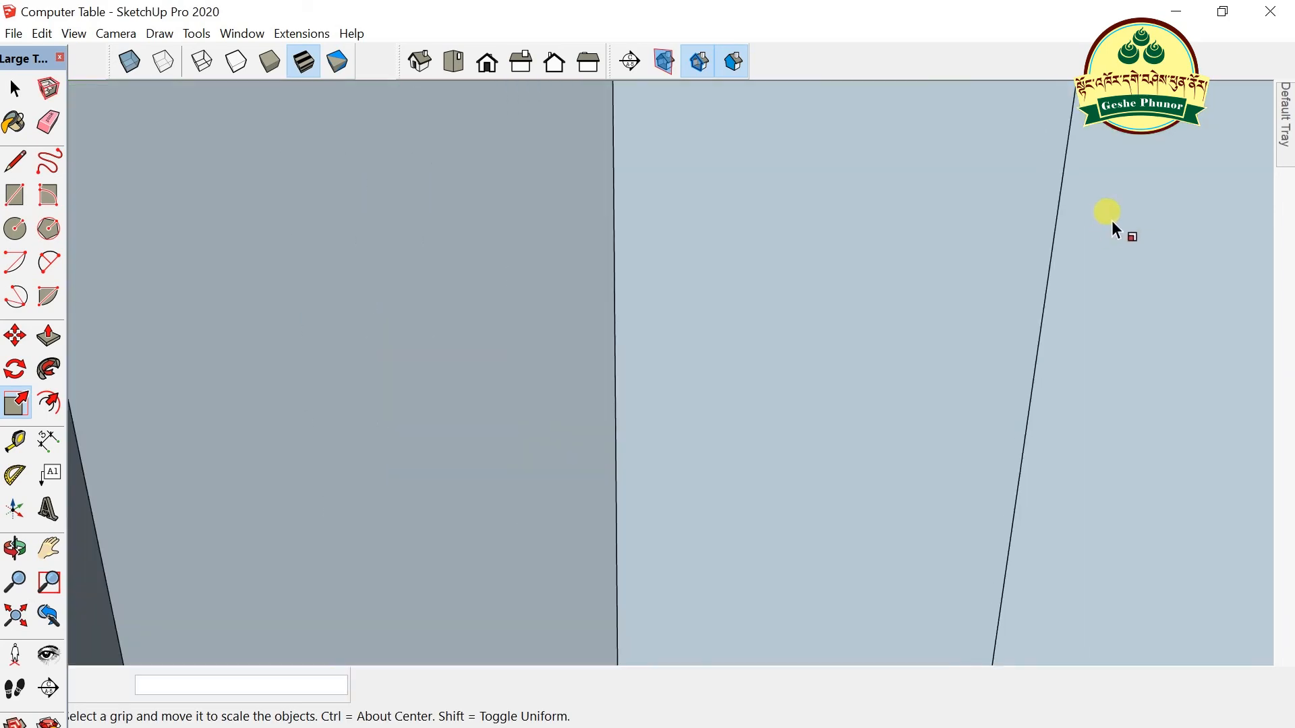
{"action": "scroll", "coordinate": [637, 294], "scroll_direction": "down", "scroll_amount": 6}
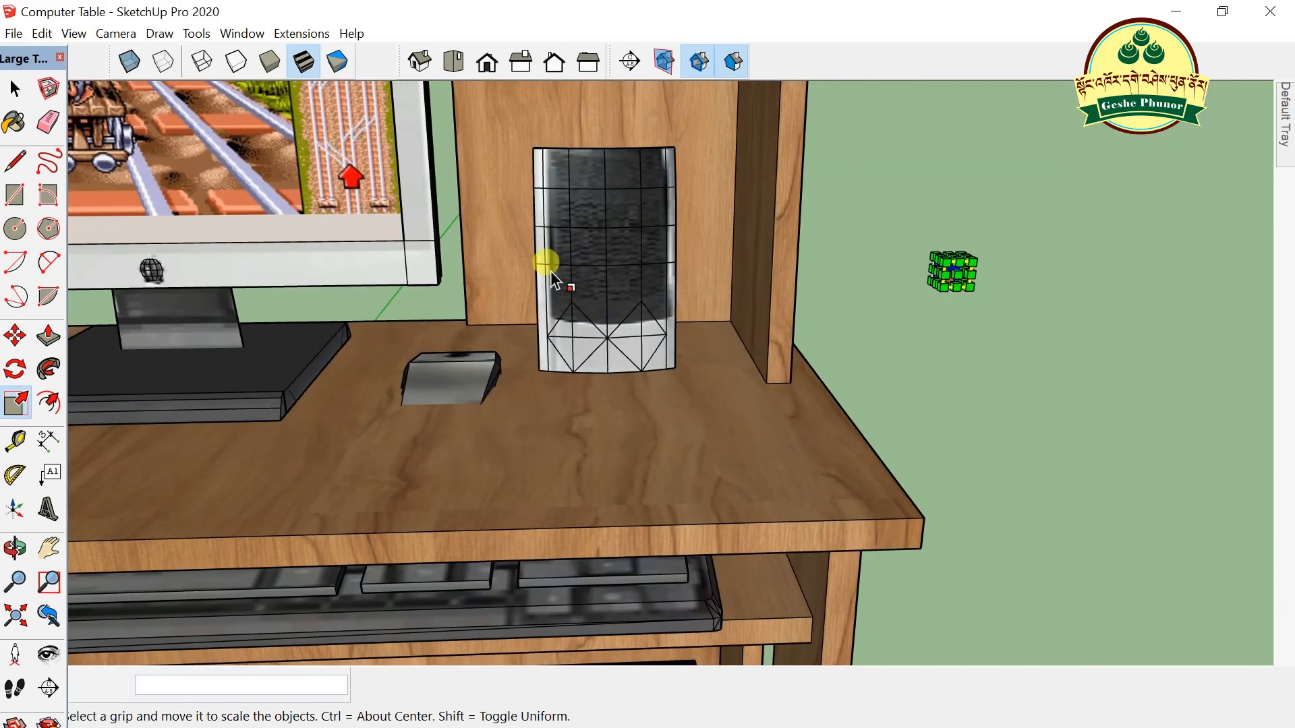
{"action": "scroll", "coordinate": [868, 278], "scroll_direction": "down", "scroll_amount": 2}
{"action": "left_click_drag", "start_coordinate": [912, 275], "coordinate": [904, 318]}
{"action": "scroll", "coordinate": [907, 314], "scroll_direction": "down", "scroll_amount": 5}
{"action": "scroll", "coordinate": [956, 291], "scroll_direction": "up", "scroll_amount": 3}
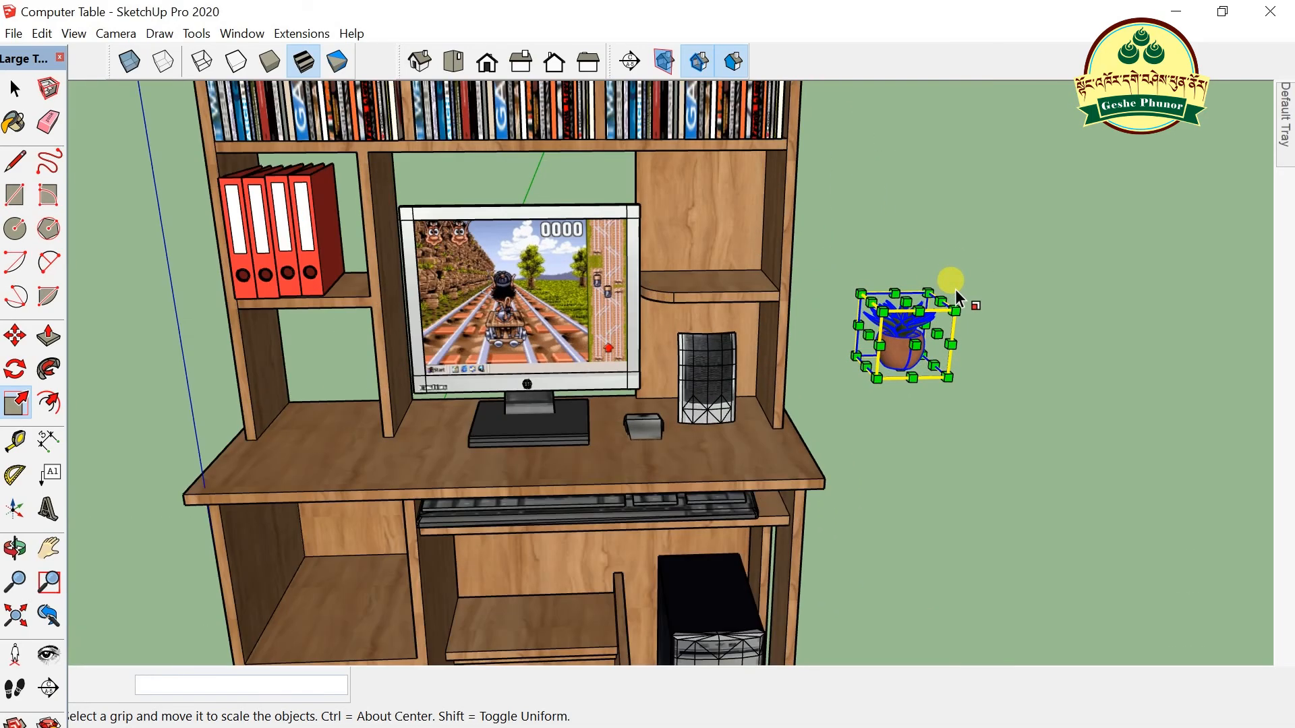
{"action": "left_click", "coordinate": [15, 88]}
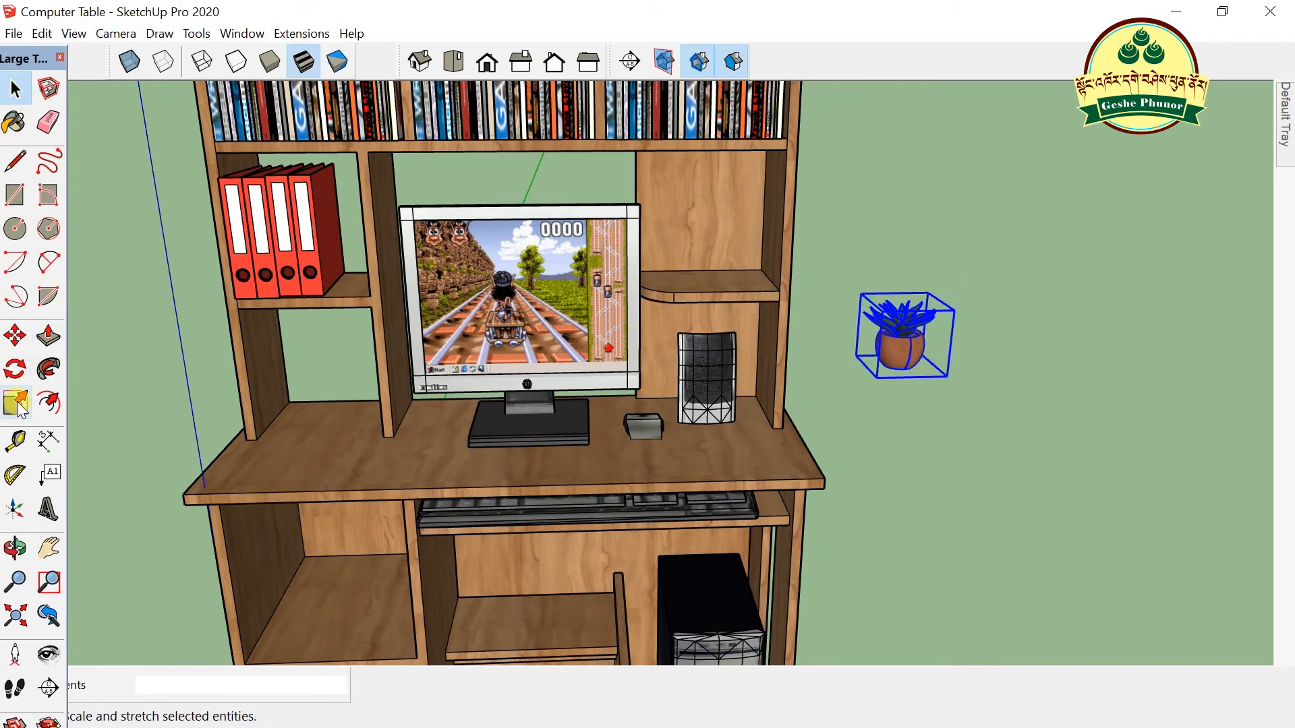
- Move the plant across onto the shelf at the right of the desk
{"action": "scroll", "coordinate": [870, 367], "scroll_direction": "up", "scroll_amount": 2}
{"action": "key", "text": "m"}
{"action": "left_click", "coordinate": [877, 374]}
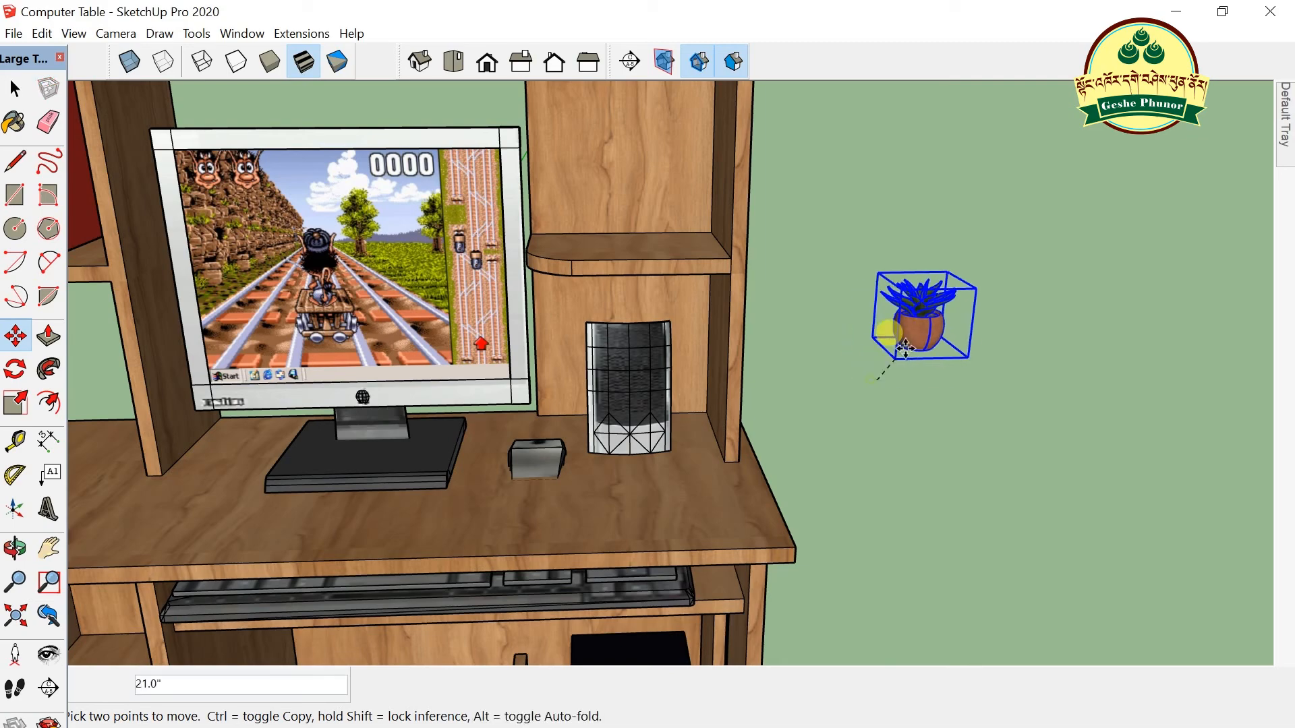
{"action": "left_click", "coordinate": [558, 257]}
{"action": "scroll", "coordinate": [855, 346], "scroll_direction": "down", "scroll_amount": 5}
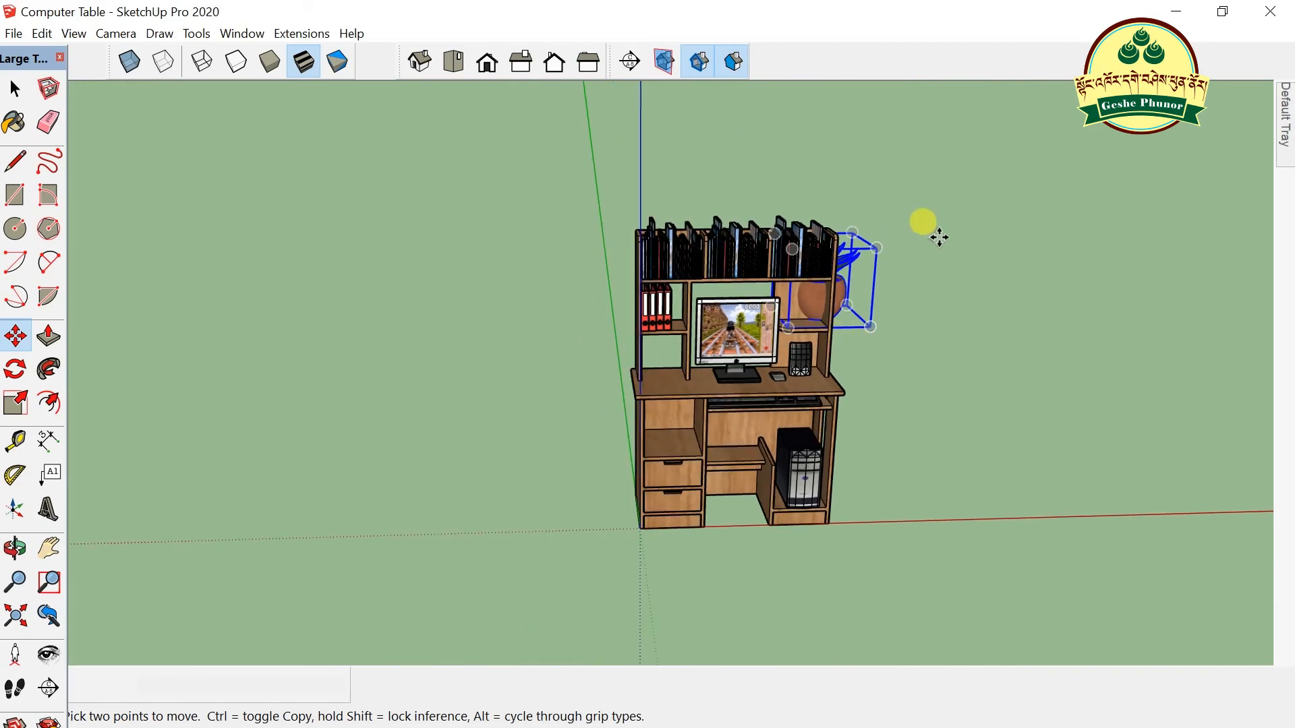
{"action": "scroll", "coordinate": [902, 248], "scroll_direction": "up", "scroll_amount": 4}
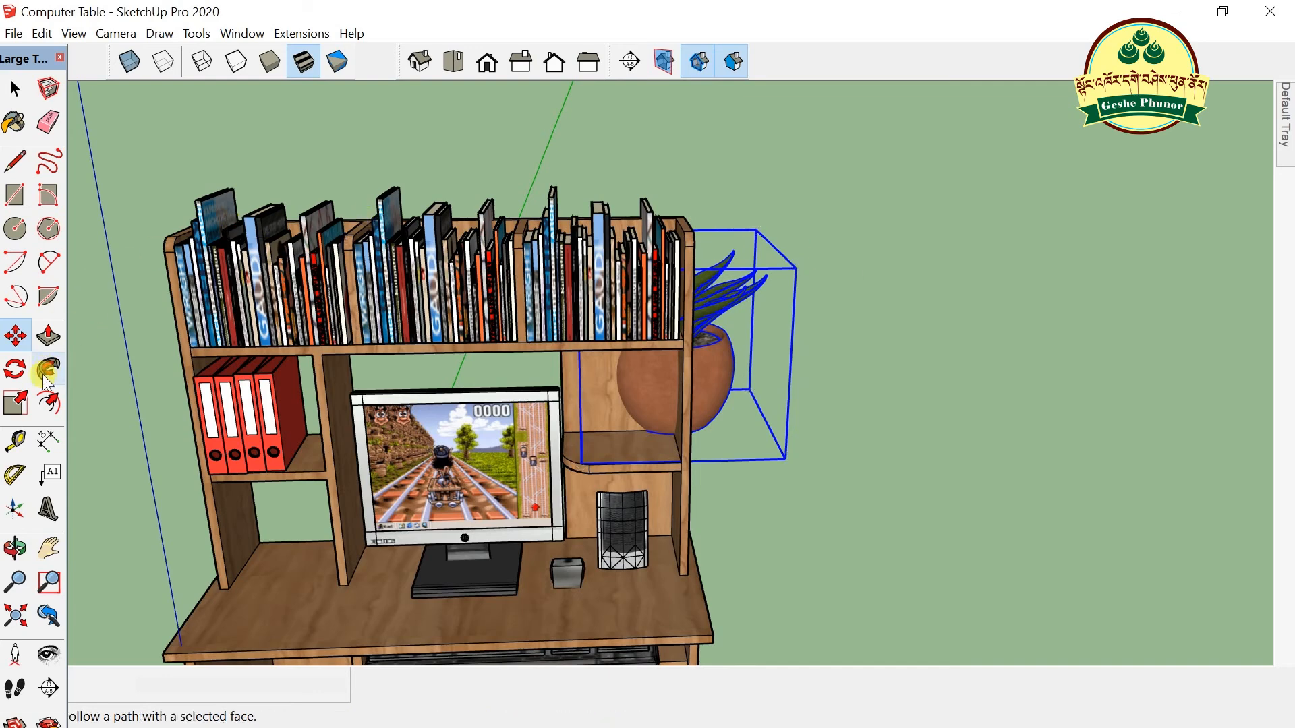
- Shrink the plant to about 0.39 so it fits the shelf compartment
{"action": "left_click", "coordinate": [15, 402]}
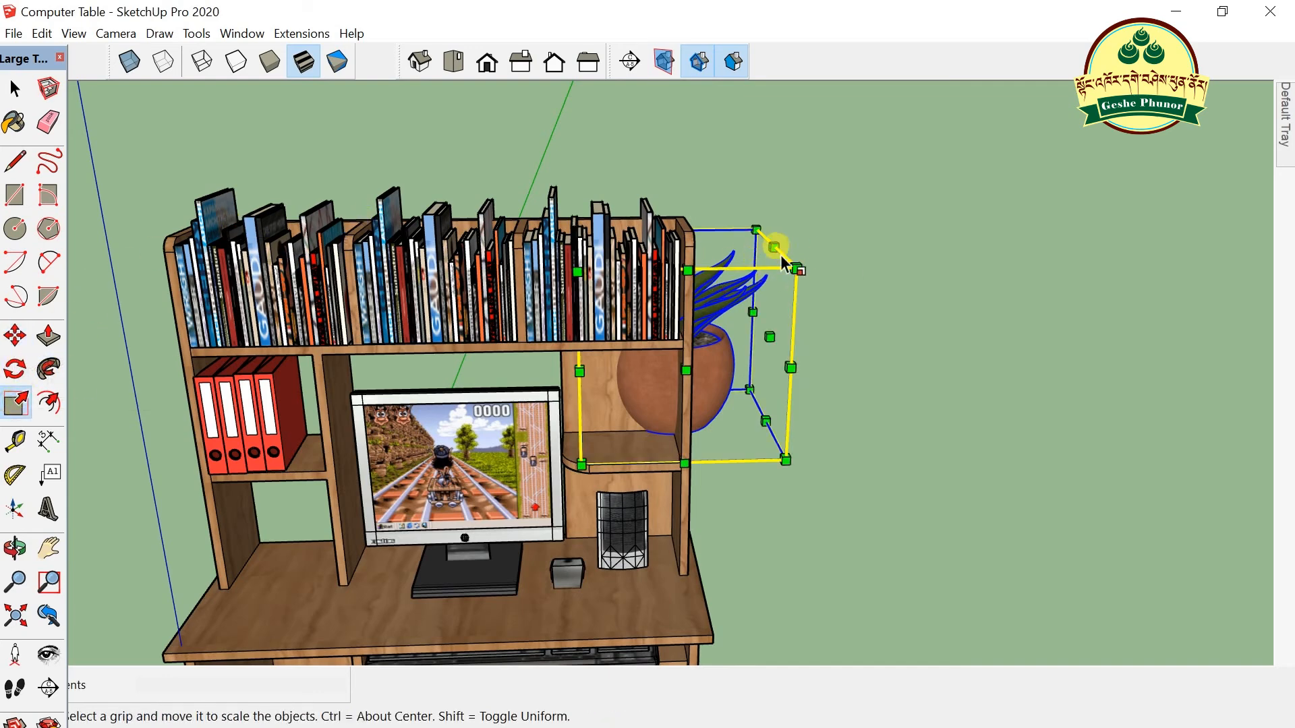
{"action": "left_click_drag", "start_coordinate": [757, 227], "coordinate": [634, 346]}
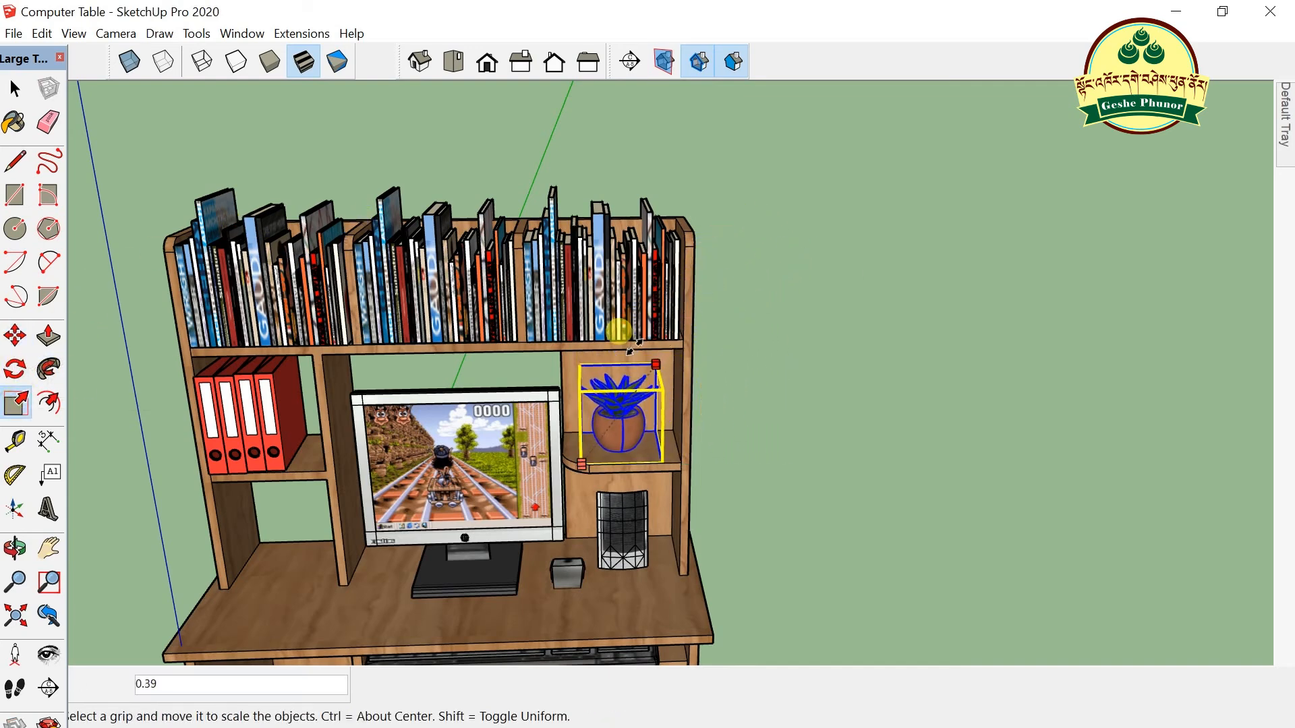
{"action": "scroll", "coordinate": [558, 454], "scroll_direction": "up", "scroll_amount": 5}
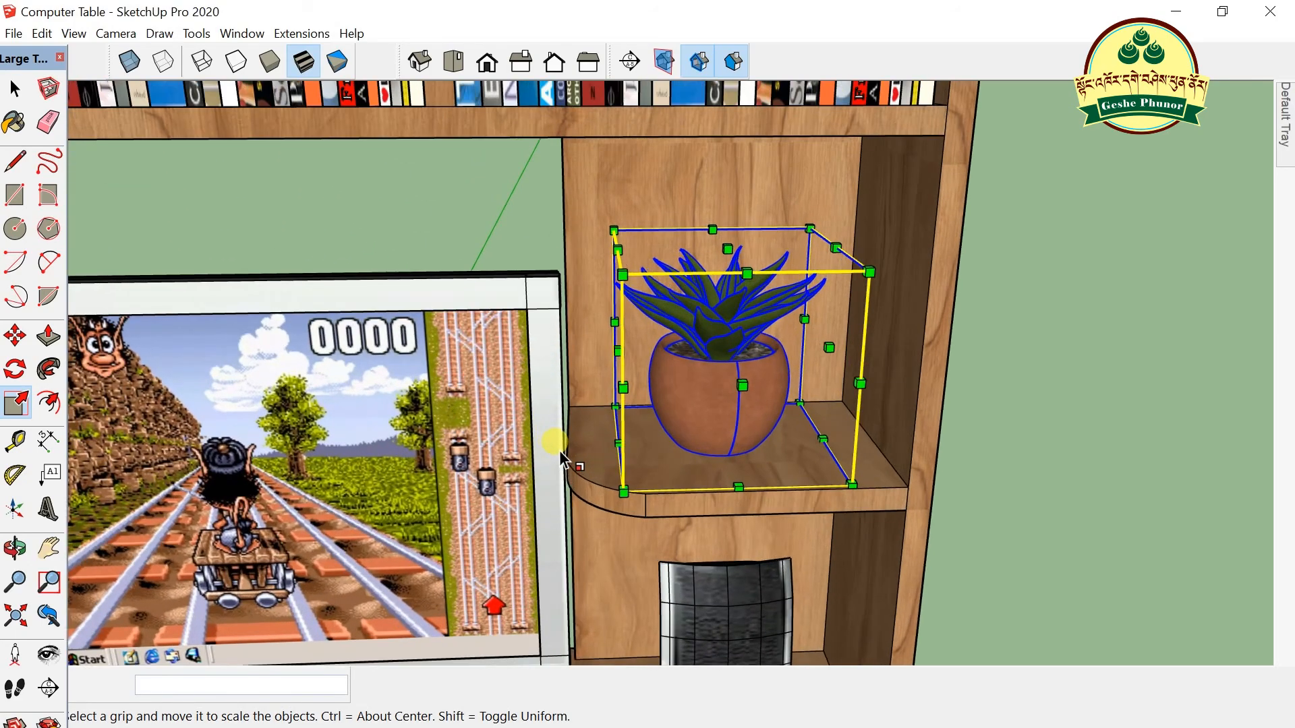
{"action": "scroll", "coordinate": [605, 421], "scroll_direction": "down", "scroll_amount": 3}
{"action": "middle_click_drag", "start_coordinate": [665, 378], "coordinate": [756, 398]}
{"action": "scroll", "coordinate": [738, 378], "scroll_direction": "up", "scroll_amount": 4}
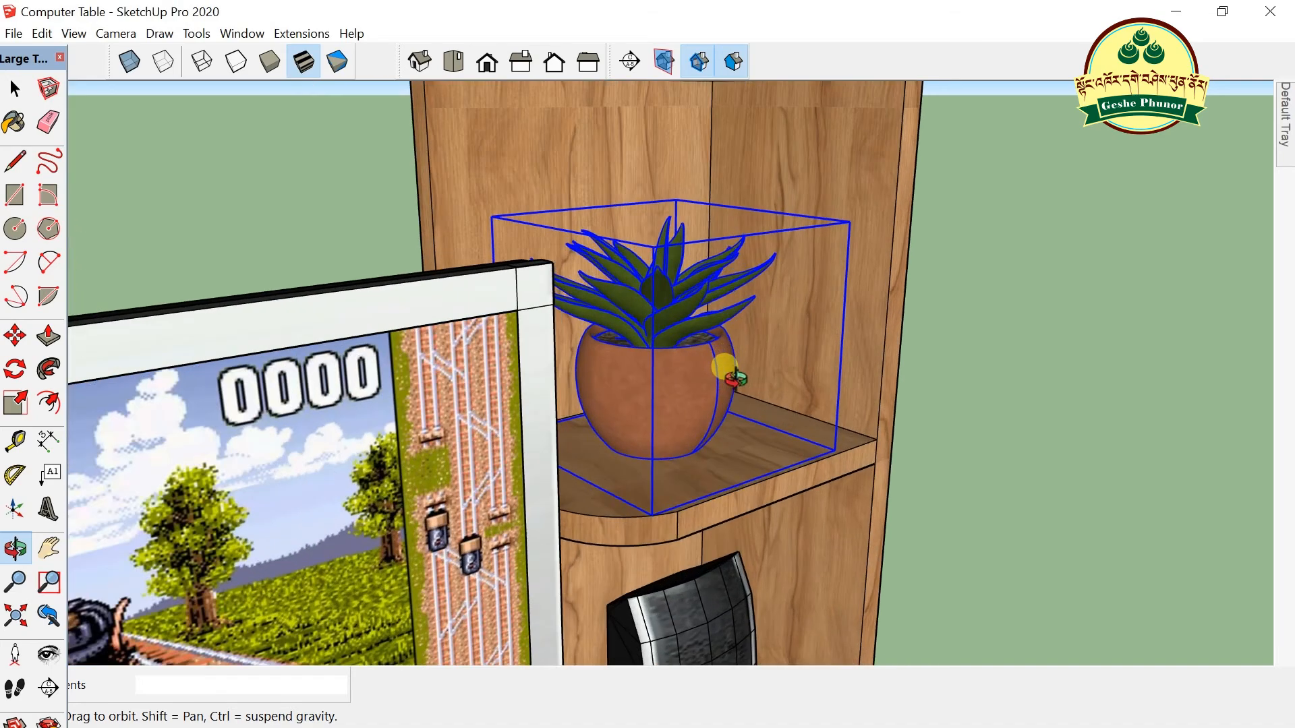
- Reposition the plant to rest on the shelf beside the monitor, then deselect it
{"action": "left_click", "coordinate": [14, 336]}
{"action": "left_click", "coordinate": [658, 518]}
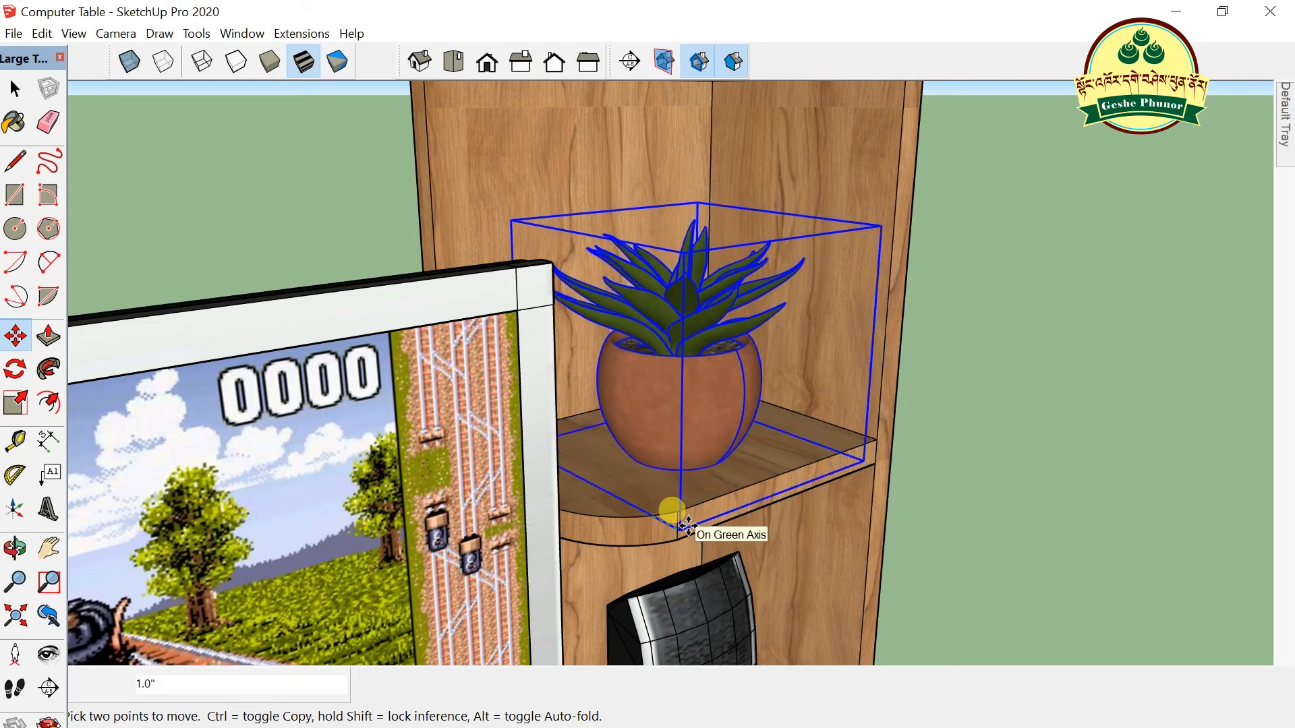
{"action": "left_click", "coordinate": [687, 525]}
{"action": "left_click", "coordinate": [15, 88]}
{"action": "left_click", "coordinate": [945, 367]}
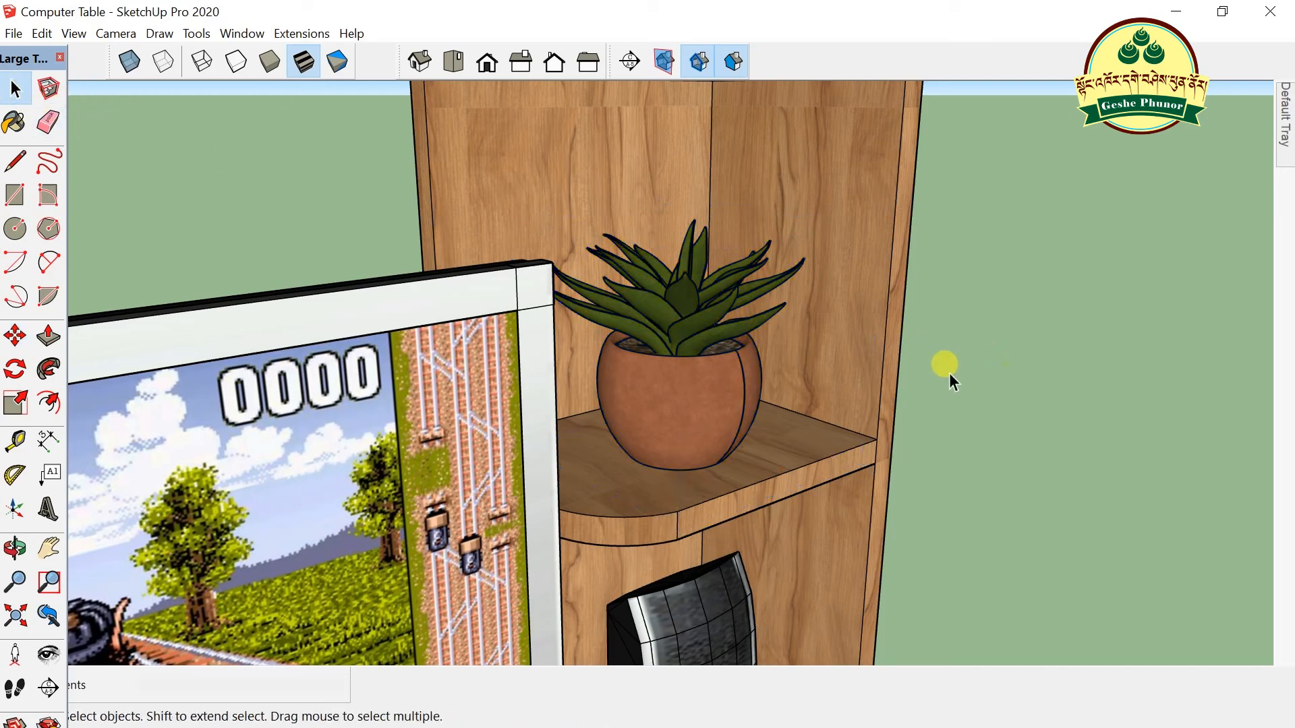
- From a frontal view, select the potted plant and open its group for editing
{"action": "scroll", "coordinate": [705, 325], "scroll_direction": "down", "scroll_amount": 5}
{"action": "key", "text": "o"}
{"action": "left_click_drag", "start_coordinate": [742, 364], "coordinate": [505, 332]}
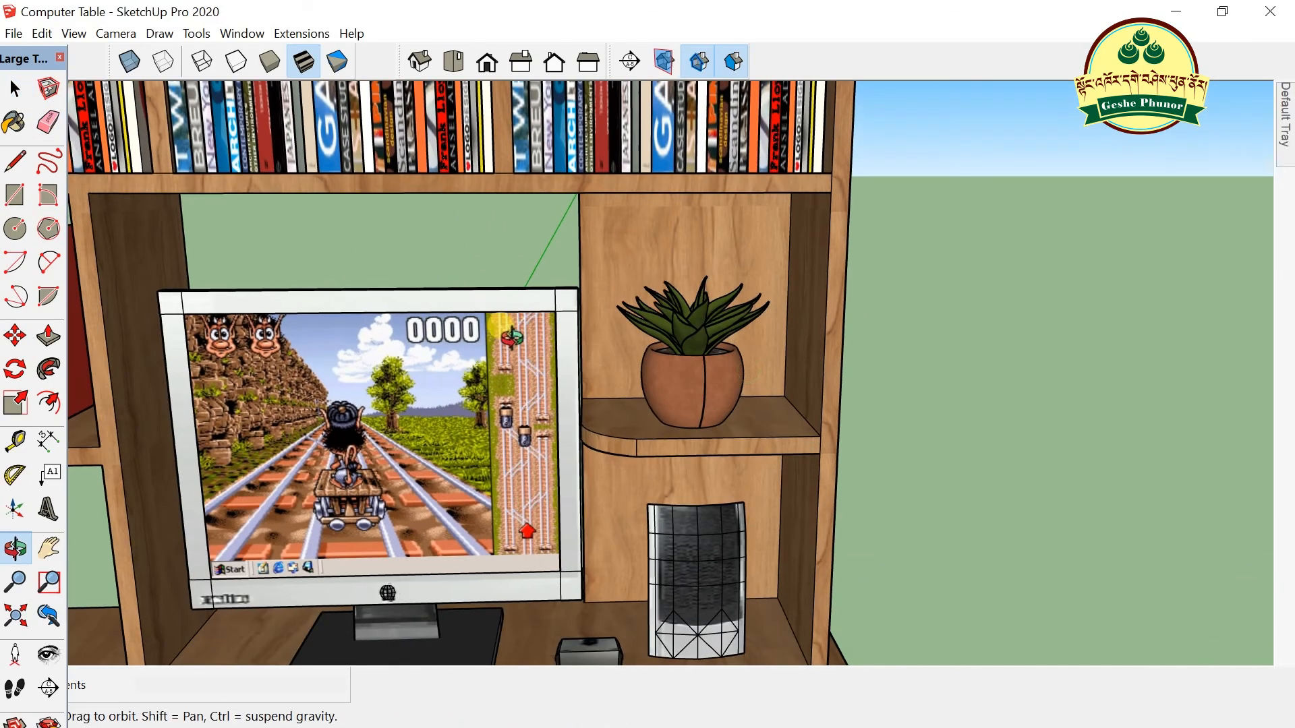
{"action": "scroll", "coordinate": [685, 378], "scroll_direction": "up", "scroll_amount": 5}
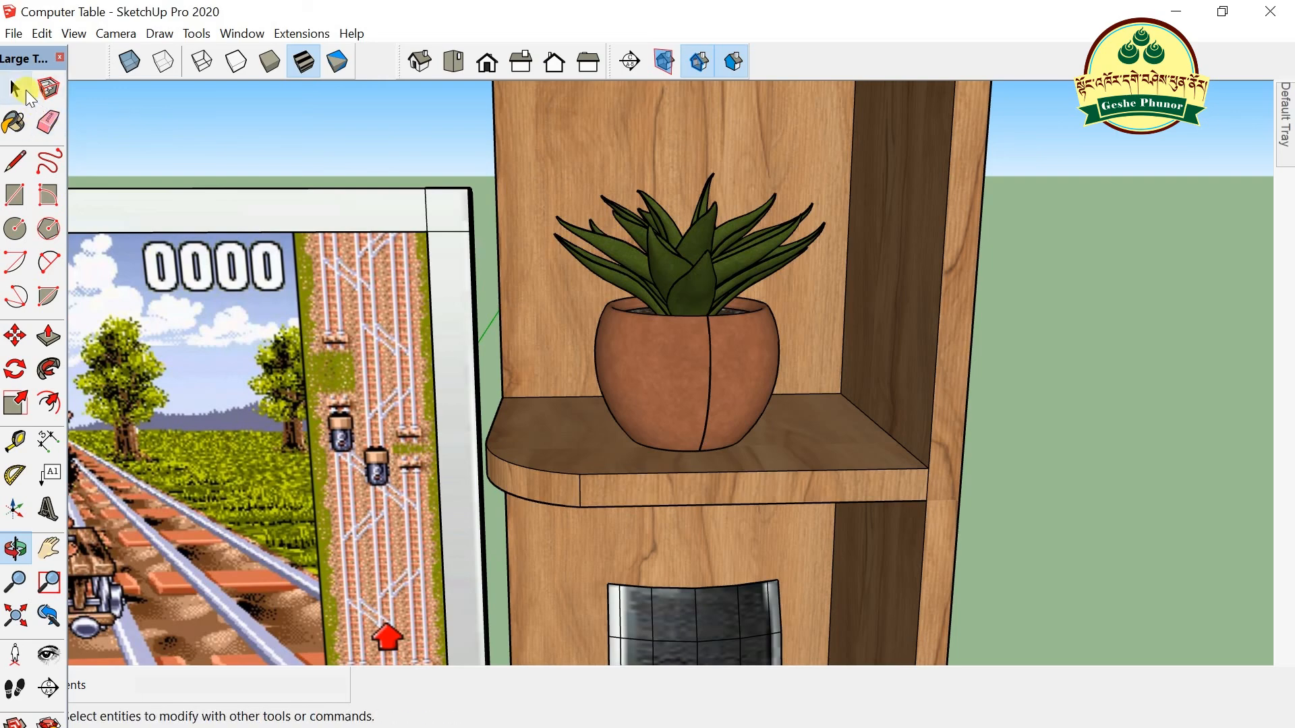
{"action": "left_click", "coordinate": [15, 87]}
{"action": "left_click", "coordinate": [666, 371]}
{"action": "double_click", "coordinate": [674, 374]}
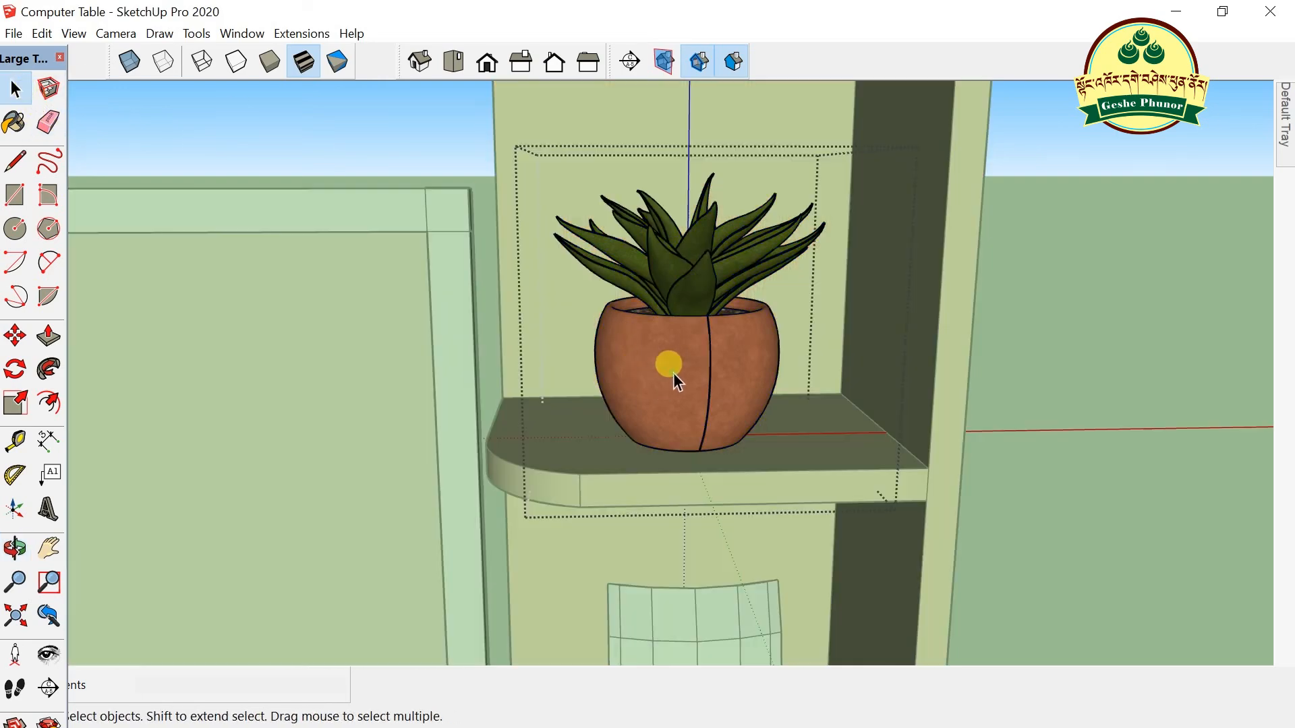
- Drill into the plant component and open the pot on its own
{"action": "left_click", "coordinate": [679, 365]}
{"action": "scroll", "coordinate": [679, 360], "scroll_direction": "up", "scroll_amount": 2}
{"action": "double_click", "coordinate": [677, 360]}
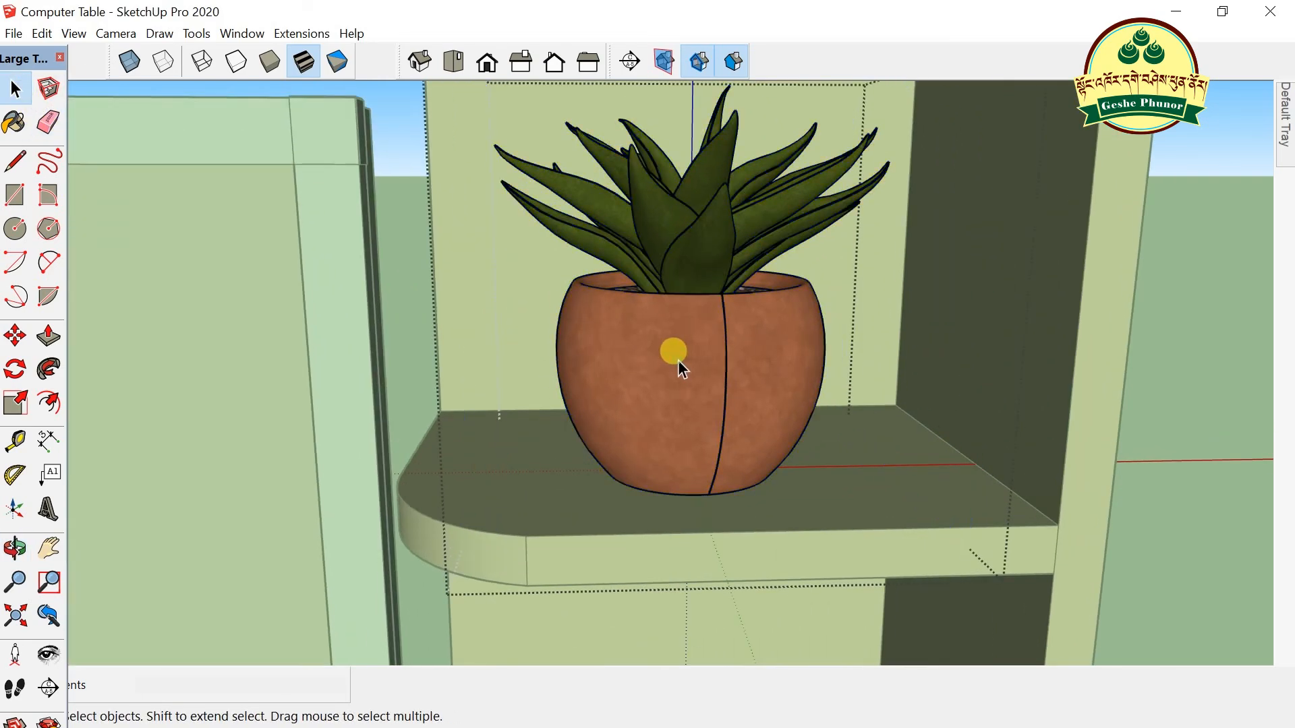
{"action": "left_click", "coordinate": [674, 355]}
{"action": "scroll", "coordinate": [674, 355], "scroll_direction": "up", "scroll_amount": 2}
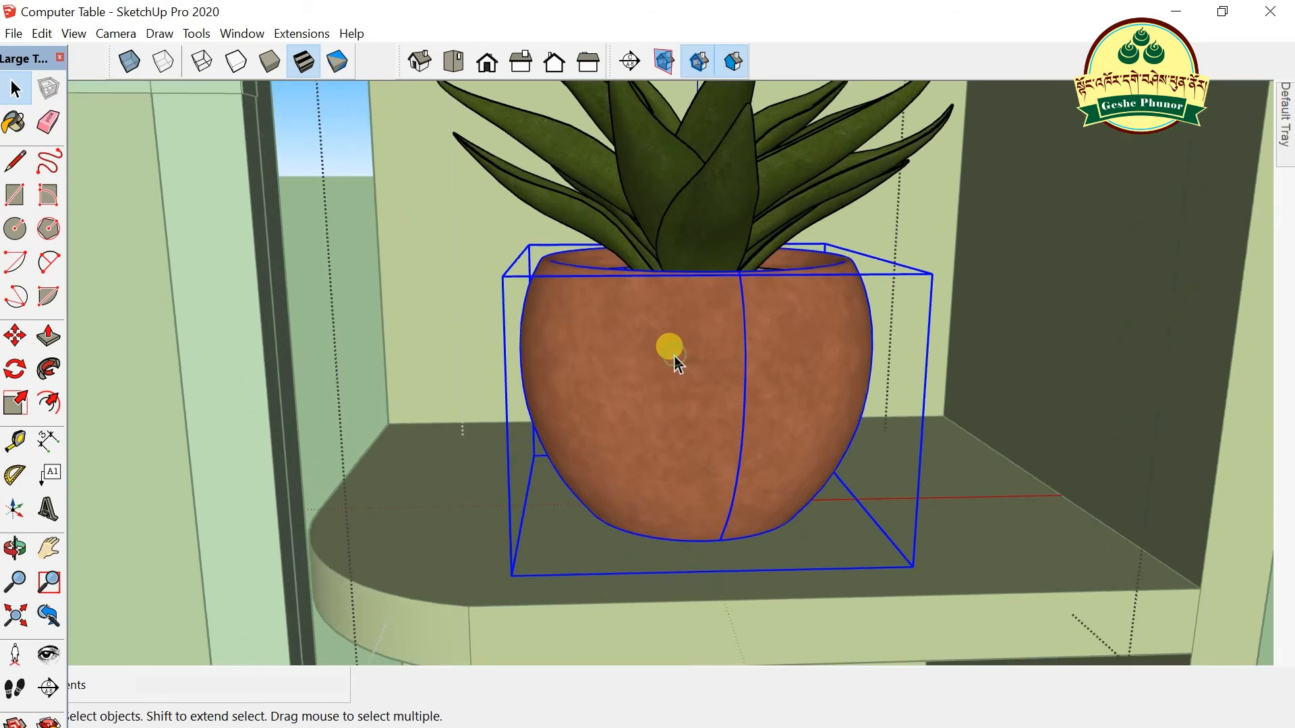
{"action": "double_click", "coordinate": [645, 349]}
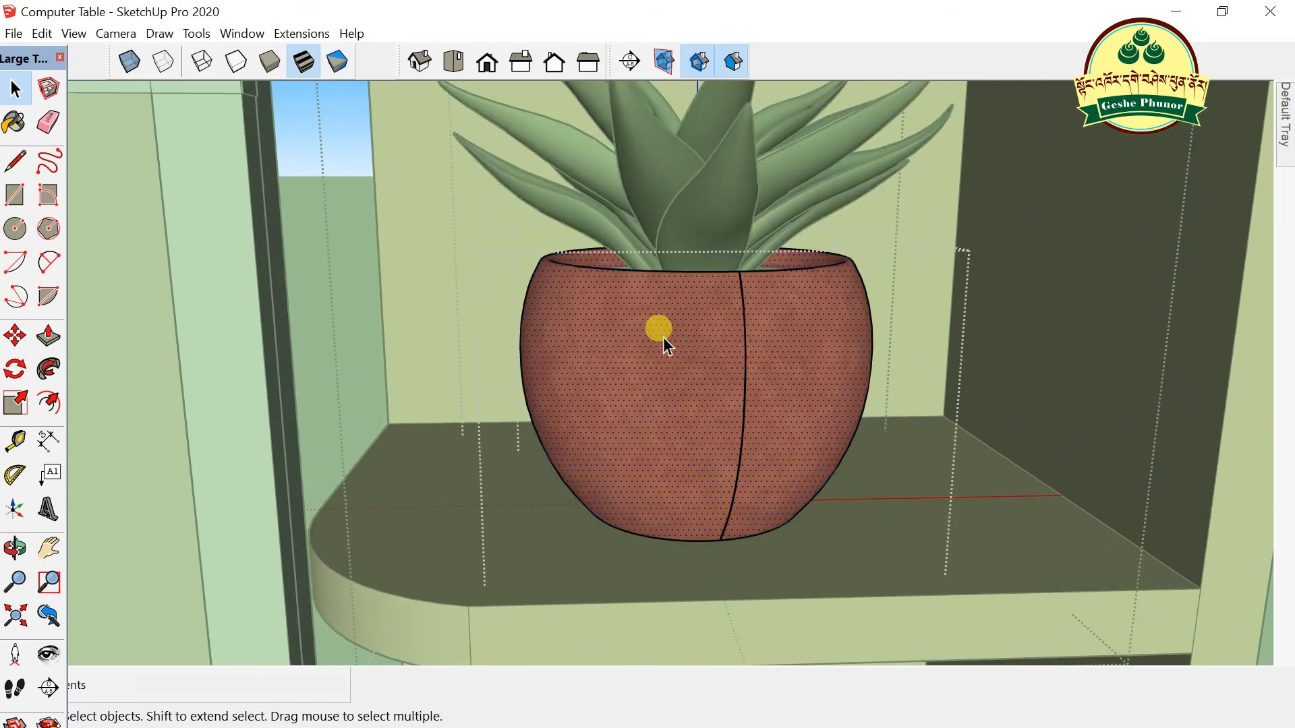
- Paint the pot with 0010_Snow from the Colors-Named material collection
{"action": "mouse_move", "coordinate": [1287, 115]}
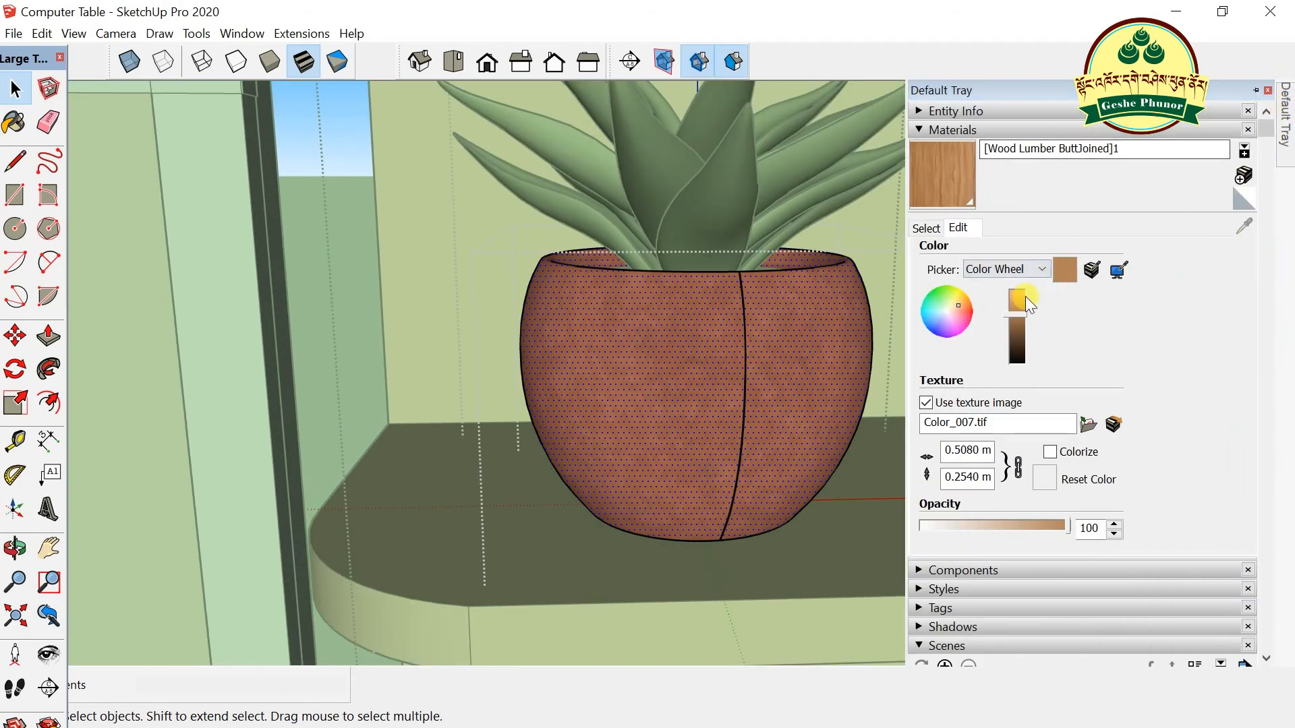
{"action": "left_click", "coordinate": [928, 230]}
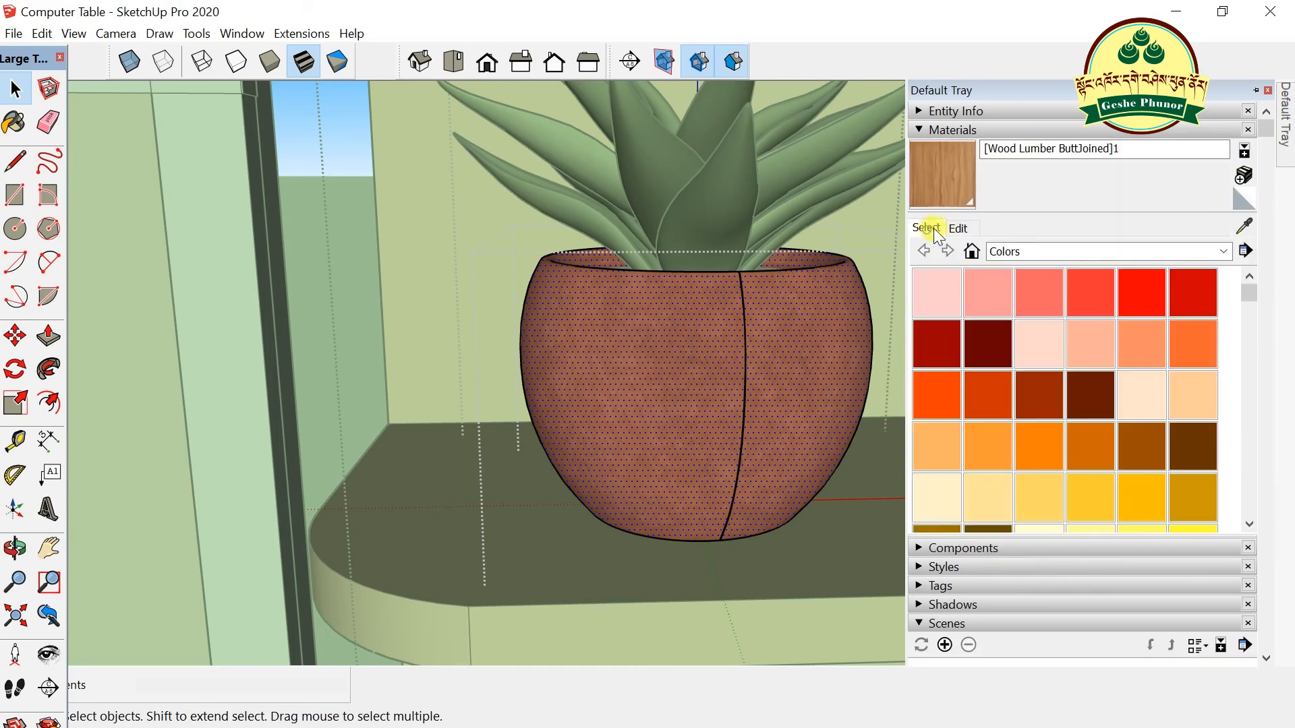
{"action": "left_click", "coordinate": [1013, 250]}
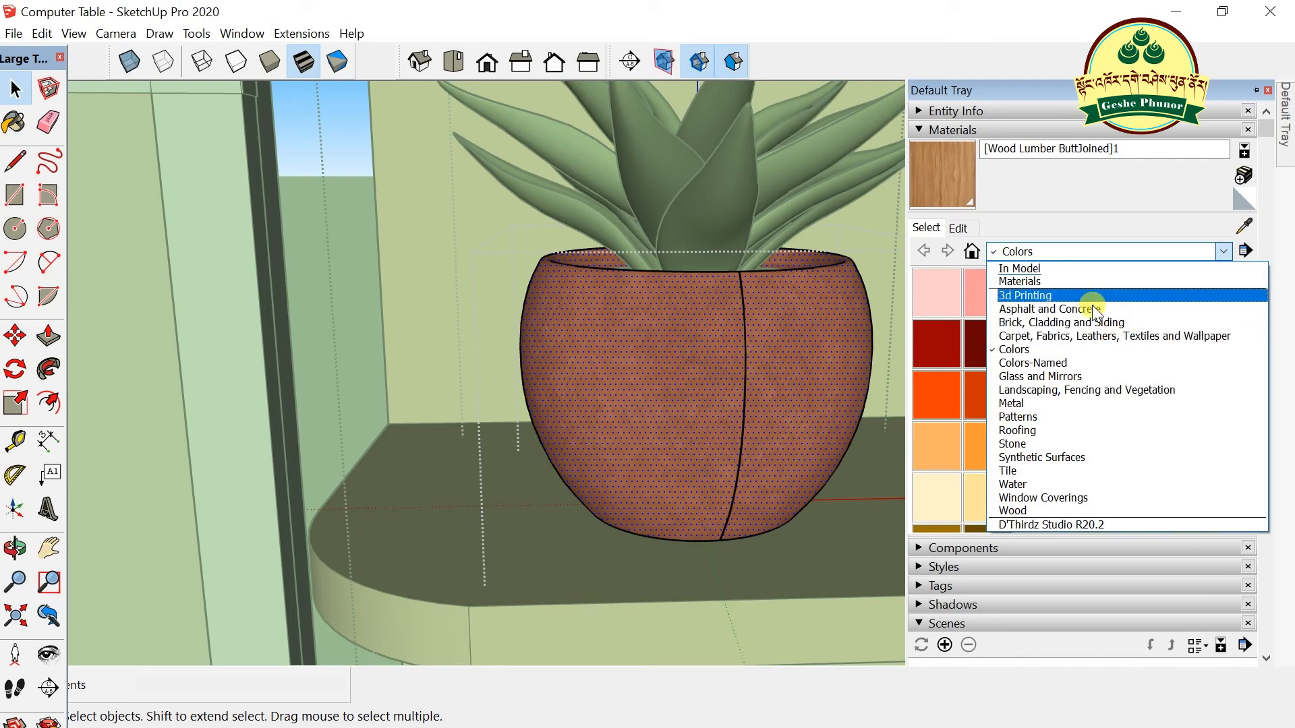
{"action": "left_click", "coordinate": [1074, 362]}
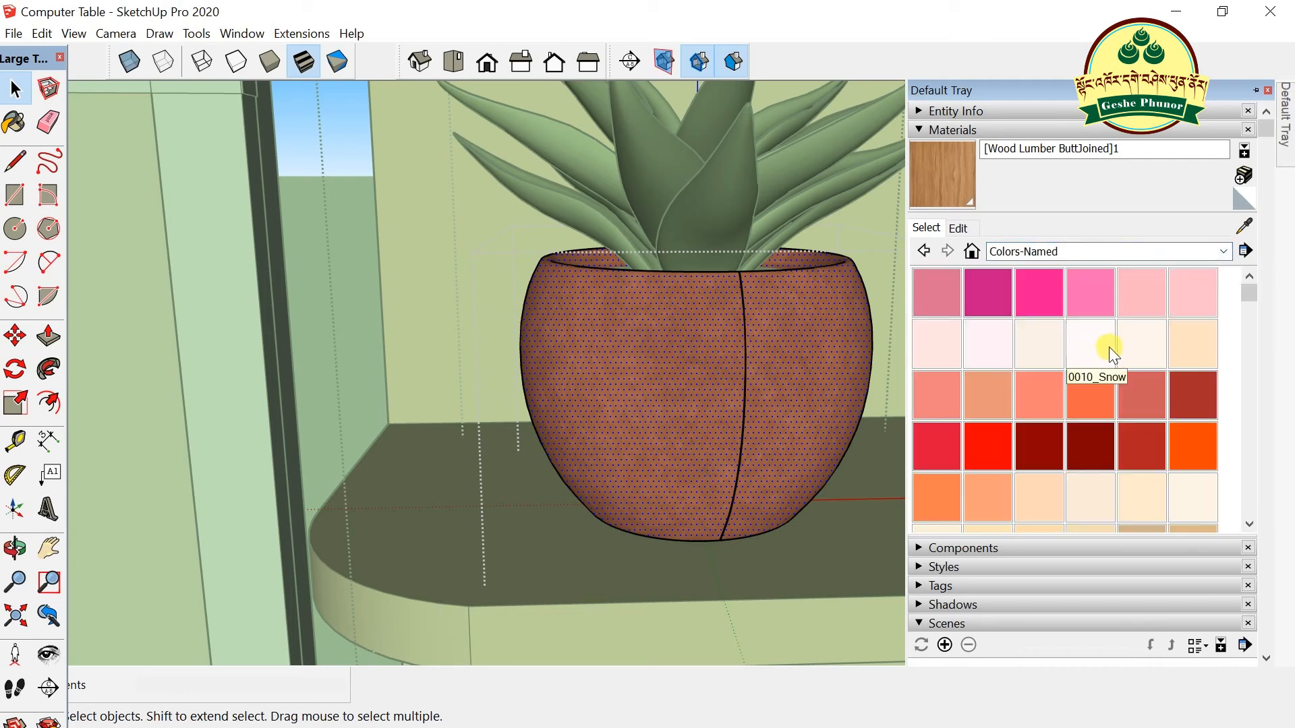
{"action": "left_click", "coordinate": [1091, 349]}
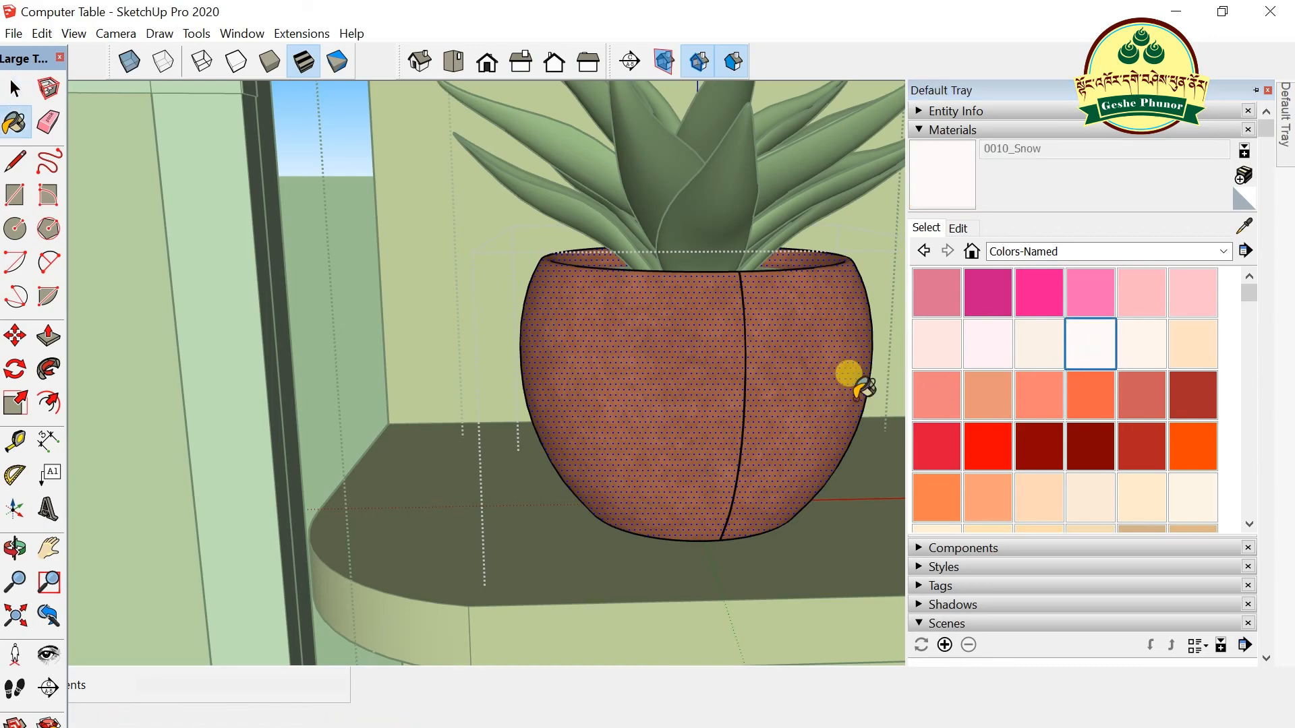
{"action": "left_click", "coordinate": [660, 367]}
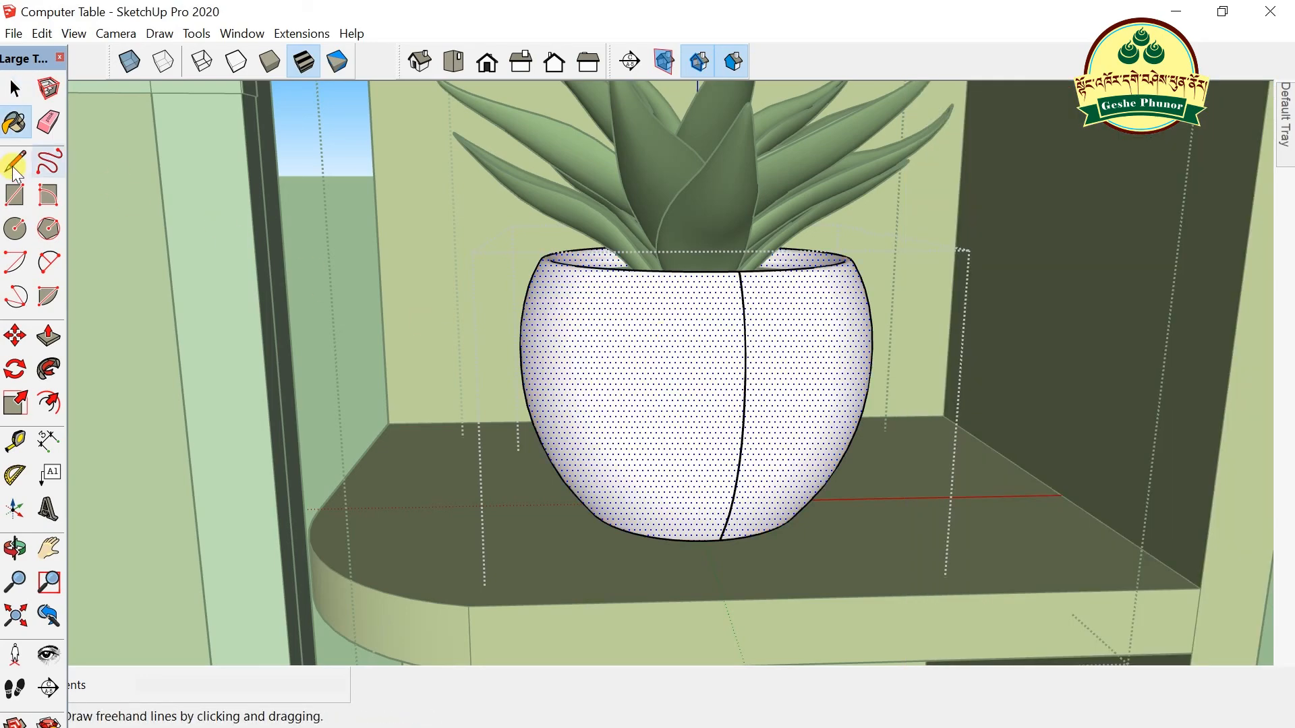
{"action": "left_click", "coordinate": [15, 88]}
{"action": "scroll", "coordinate": [442, 317], "scroll_direction": "down", "scroll_amount": 5}
{"action": "right_click", "coordinate": [884, 234]}
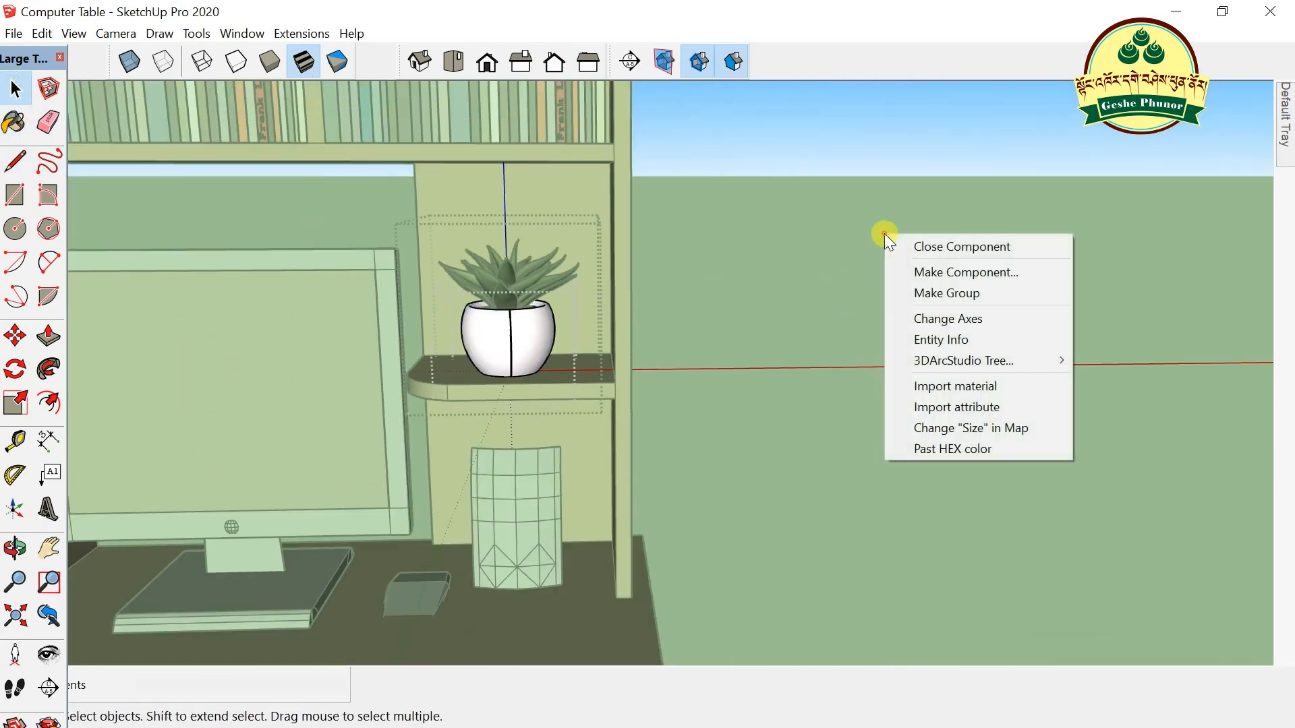
- Close the pot's component editing and reselect the whole plant group
{"action": "left_click", "coordinate": [904, 245]}
{"action": "scroll", "coordinate": [491, 371], "scroll_direction": "down", "scroll_amount": 2}
{"action": "middle_click_drag", "start_coordinate": [491, 371], "coordinate": [666, 372]}
{"action": "scroll", "coordinate": [491, 350], "scroll_direction": "up", "scroll_amount": 5}
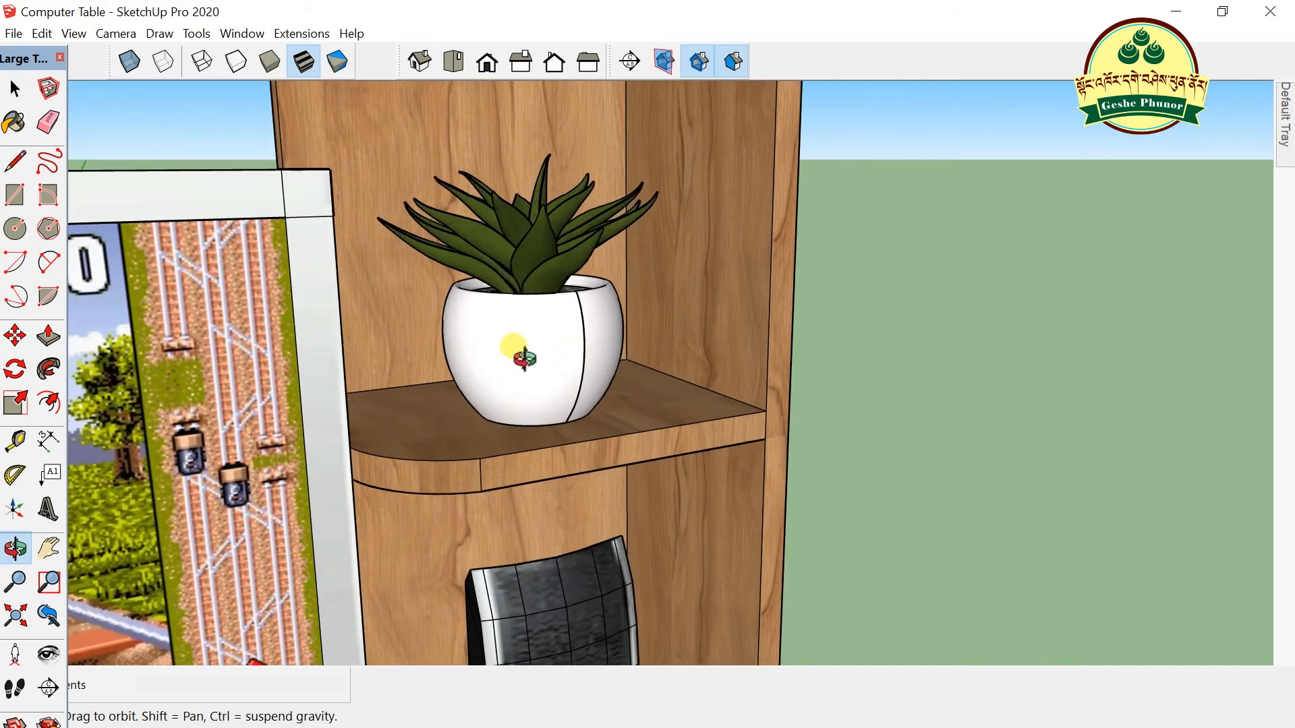
{"action": "scroll", "coordinate": [532, 430], "scroll_direction": "down", "scroll_amount": 6}
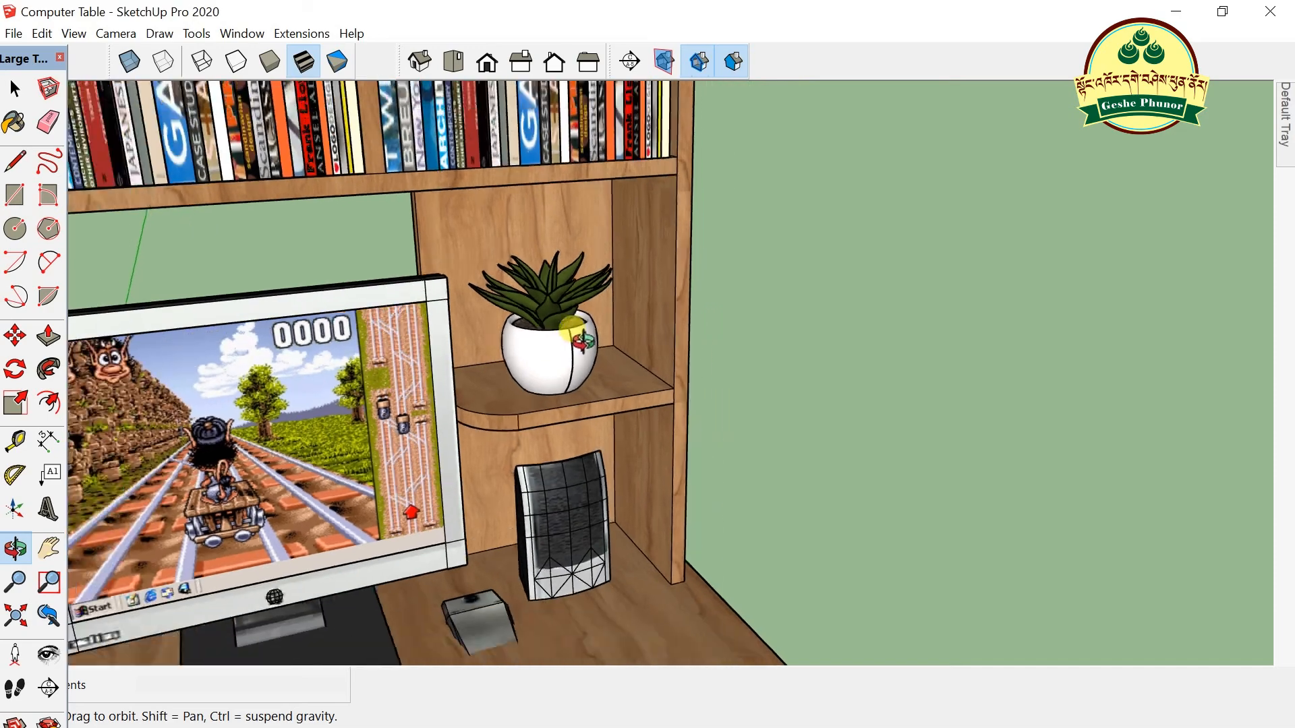
{"action": "left_click", "coordinate": [13, 89]}
{"action": "left_click", "coordinate": [548, 307]}
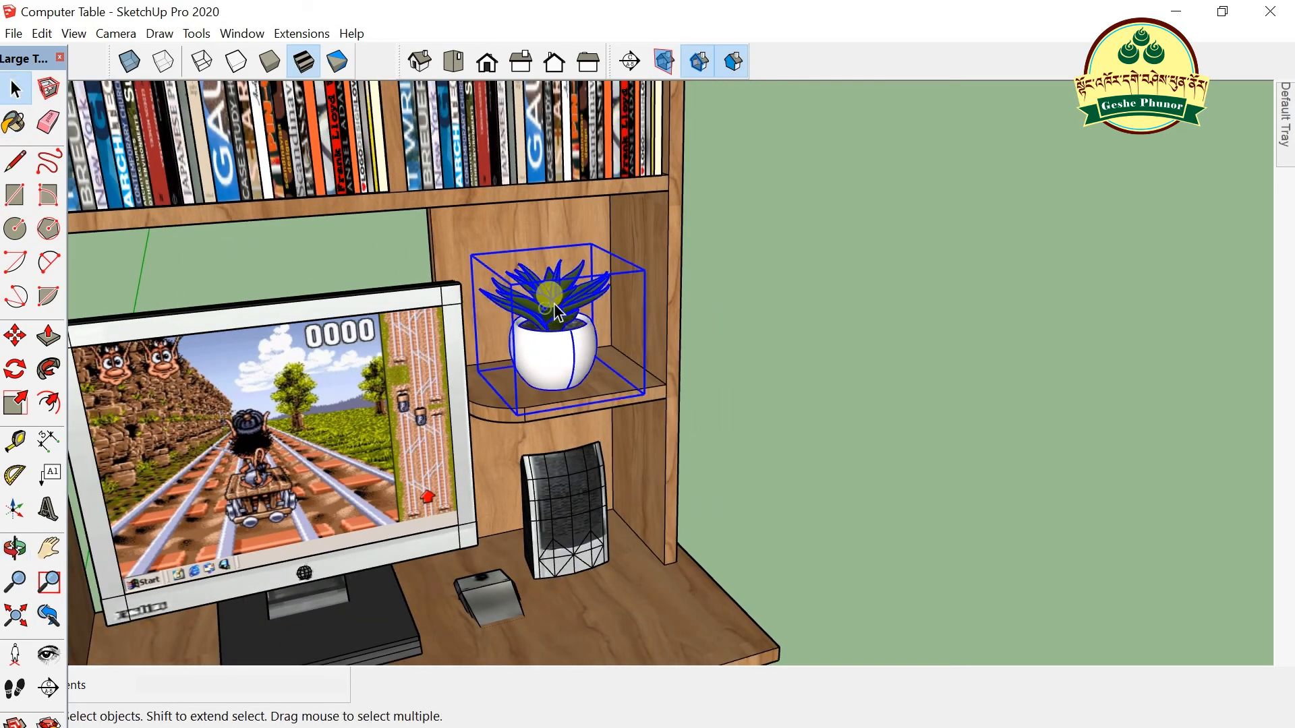
{"action": "double_click", "coordinate": [558, 317]}
{"action": "left_click", "coordinate": [903, 234]}
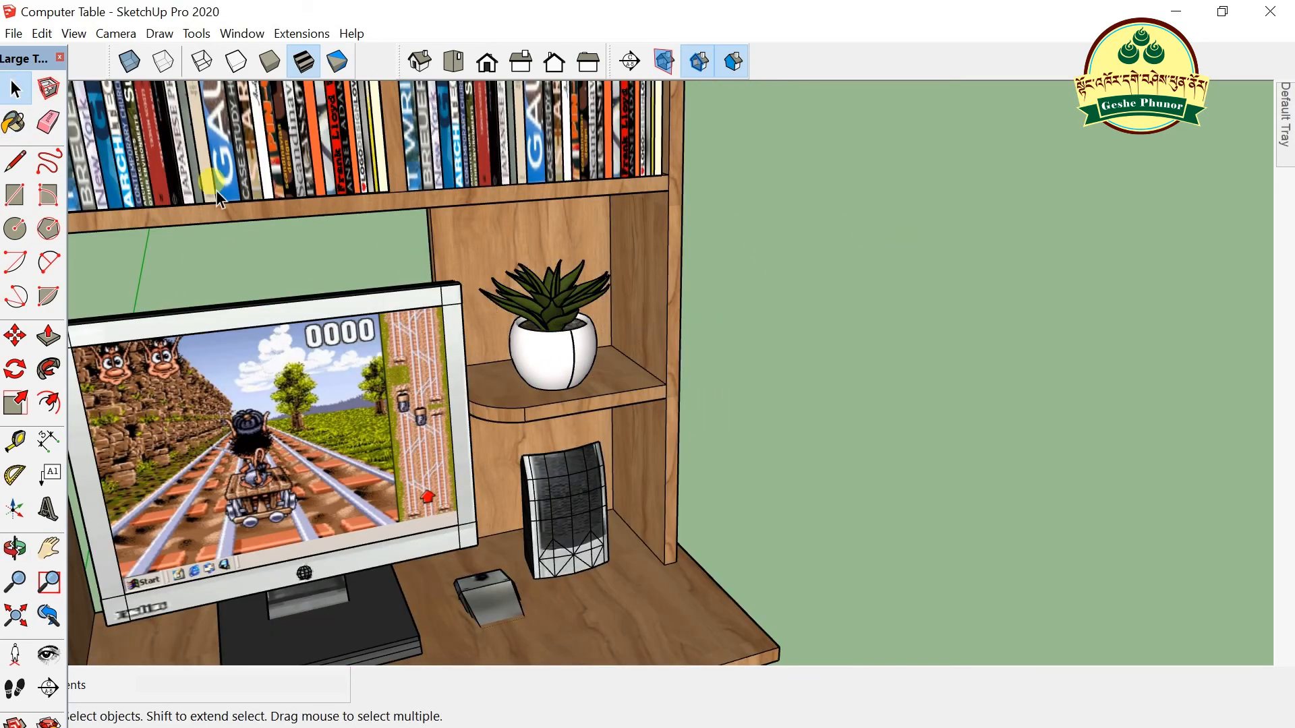
{"action": "left_click", "coordinate": [558, 351]}
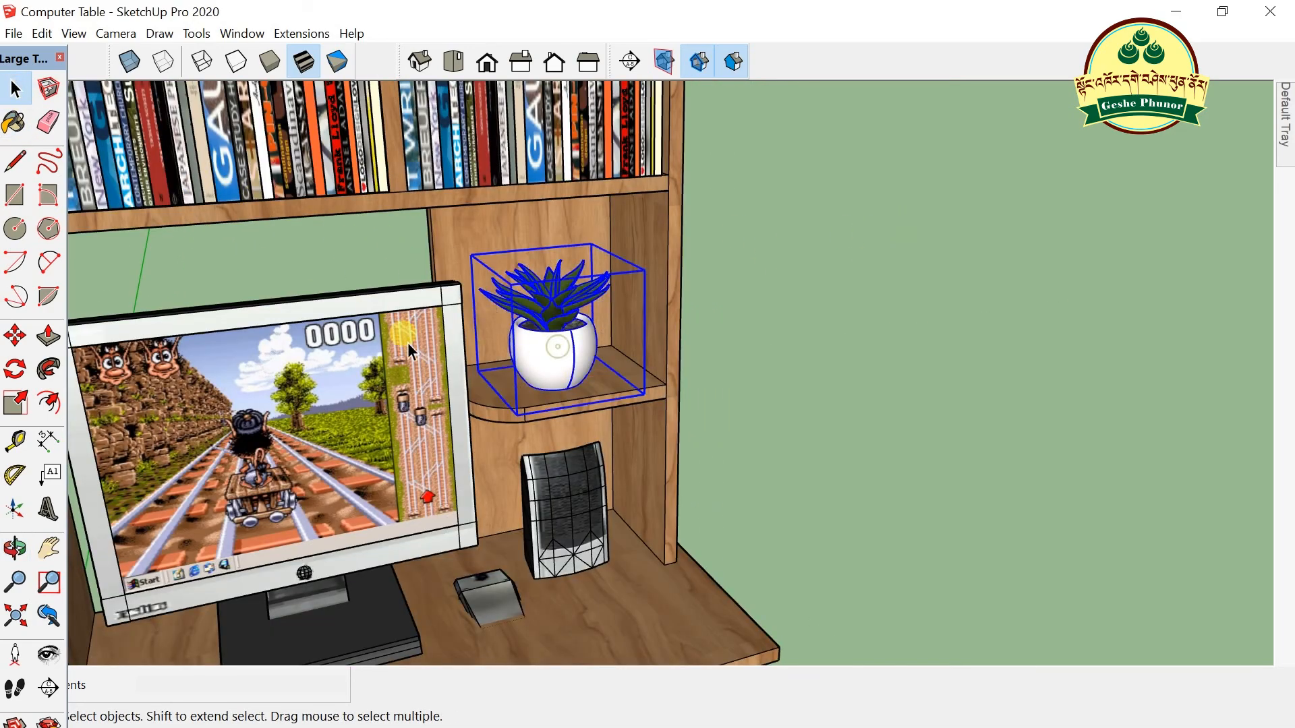
- Scale the plant up to about 1.18 from its top grip, then deselect it
{"action": "left_click", "coordinate": [16, 405]}
{"action": "left_click_drag", "start_coordinate": [553, 261], "coordinate": [551, 240]}
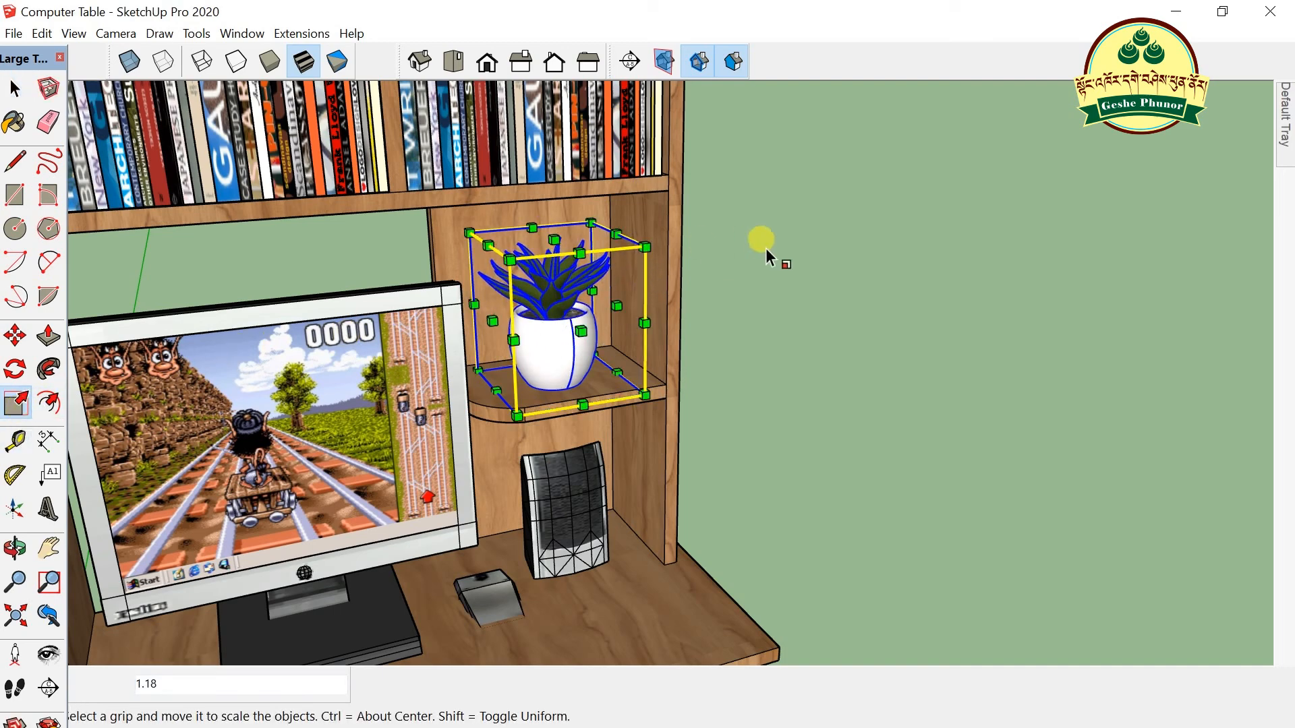
{"action": "left_click", "coordinate": [15, 88]}
{"action": "left_click", "coordinate": [741, 318]}
{"action": "scroll", "coordinate": [831, 224], "scroll_direction": "down", "scroll_amount": 5}
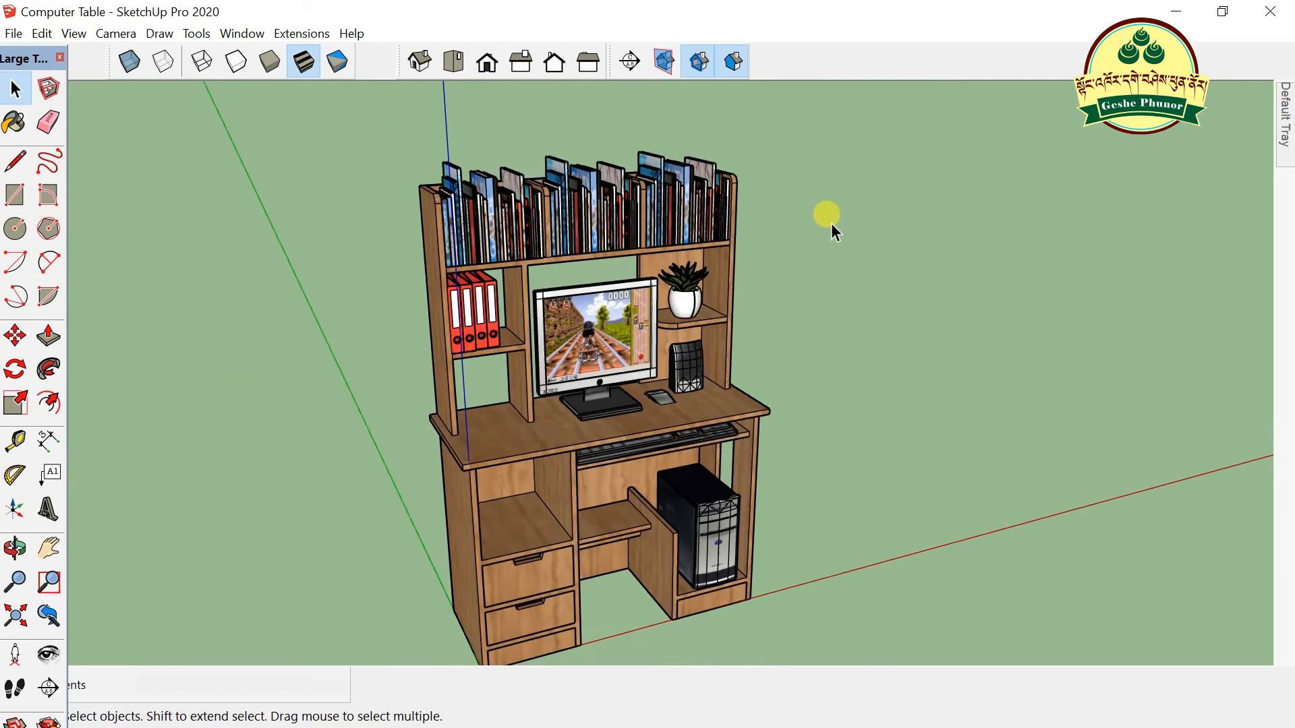
- Rescale the monitor from its top edge grip, viewed from the front
{"action": "middle_click_drag", "start_coordinate": [832, 223], "coordinate": [807, 482]}
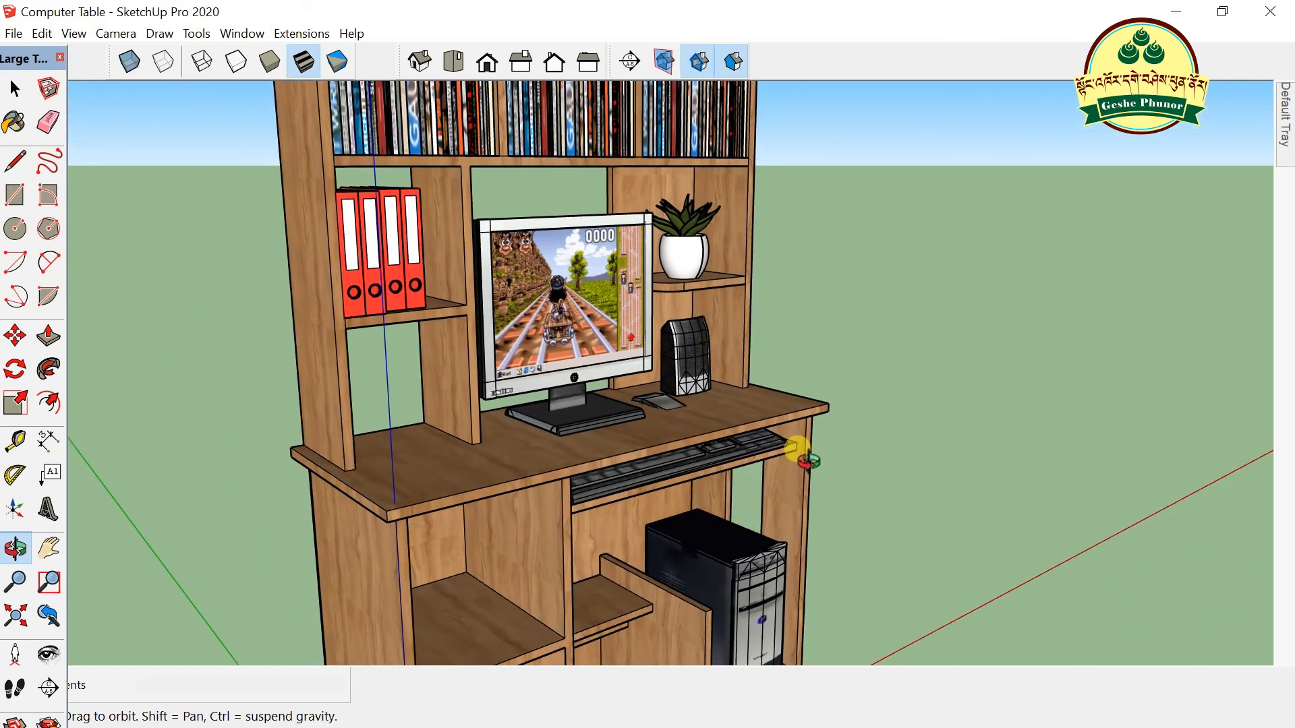
{"action": "scroll", "coordinate": [808, 462], "scroll_direction": "down", "scroll_amount": 3}
{"action": "scroll", "coordinate": [796, 459], "scroll_direction": "up", "scroll_amount": 3}
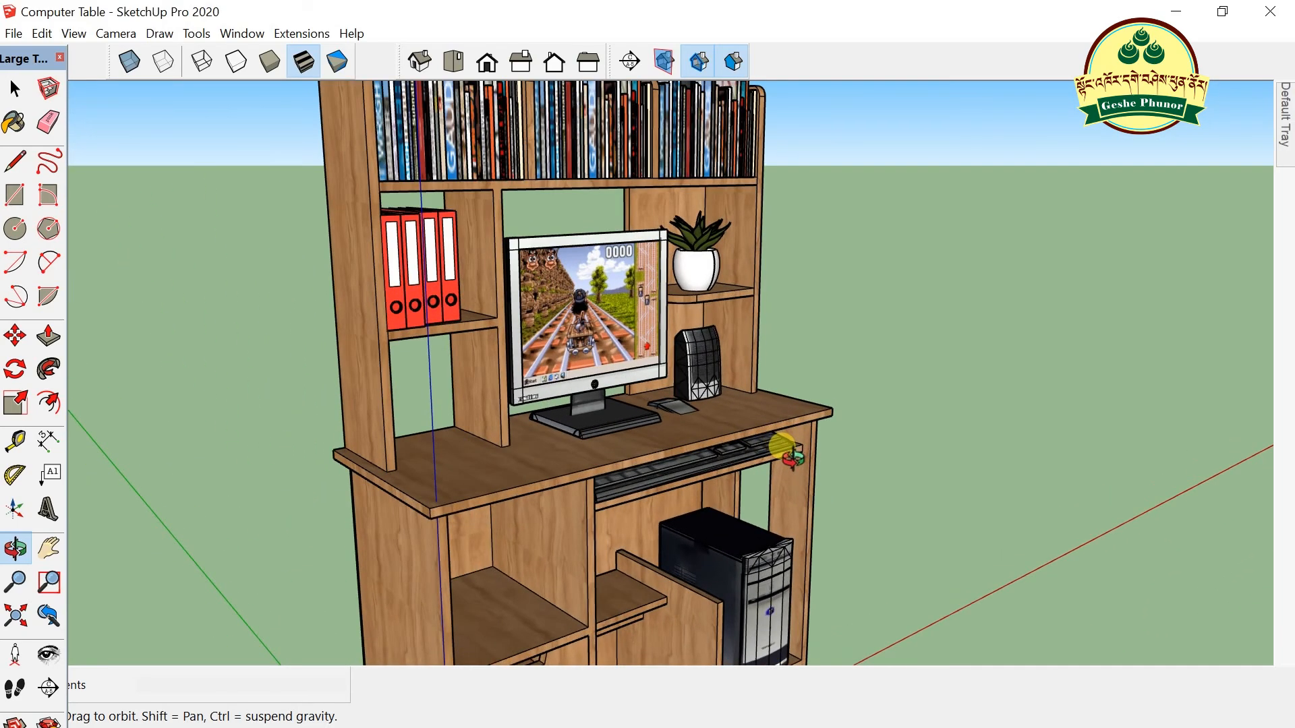
{"action": "scroll", "coordinate": [792, 457], "scroll_direction": "up", "scroll_amount": 2}
{"action": "scroll", "coordinate": [791, 455], "scroll_direction": "down", "scroll_amount": 5}
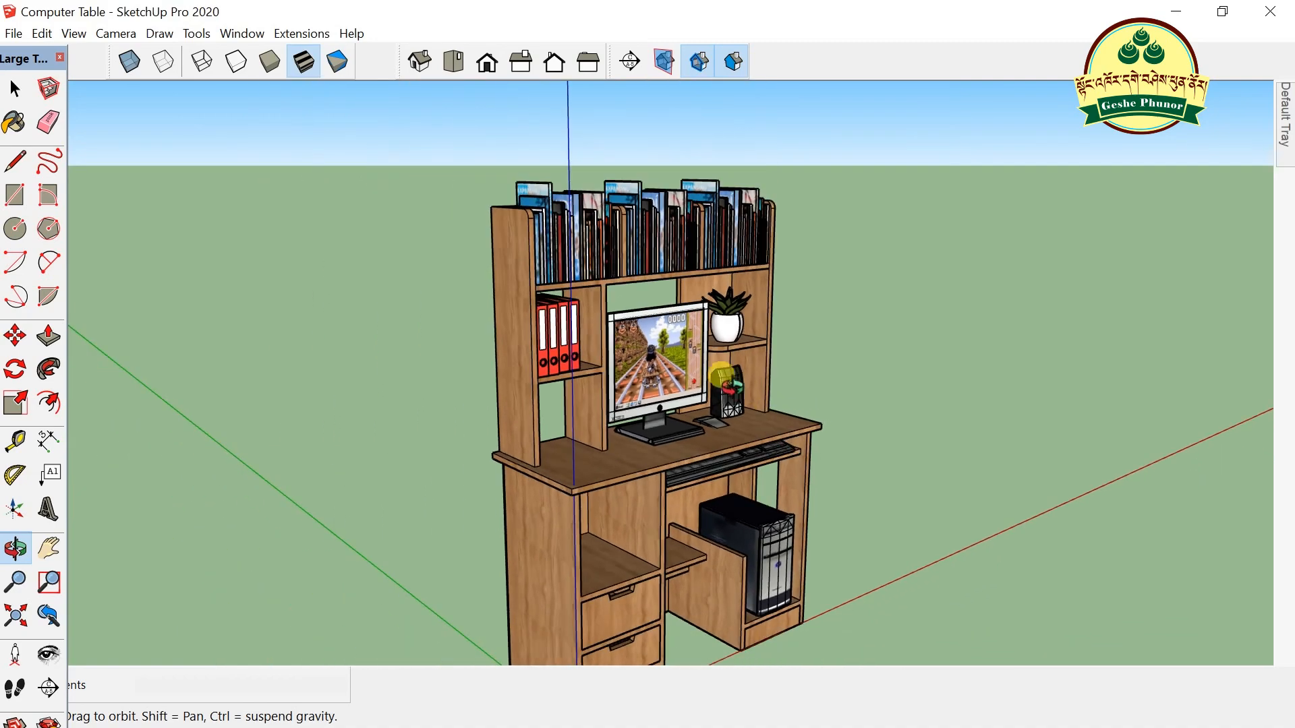
{"action": "left_click_drag", "start_coordinate": [785, 481], "coordinate": [627, 472]}
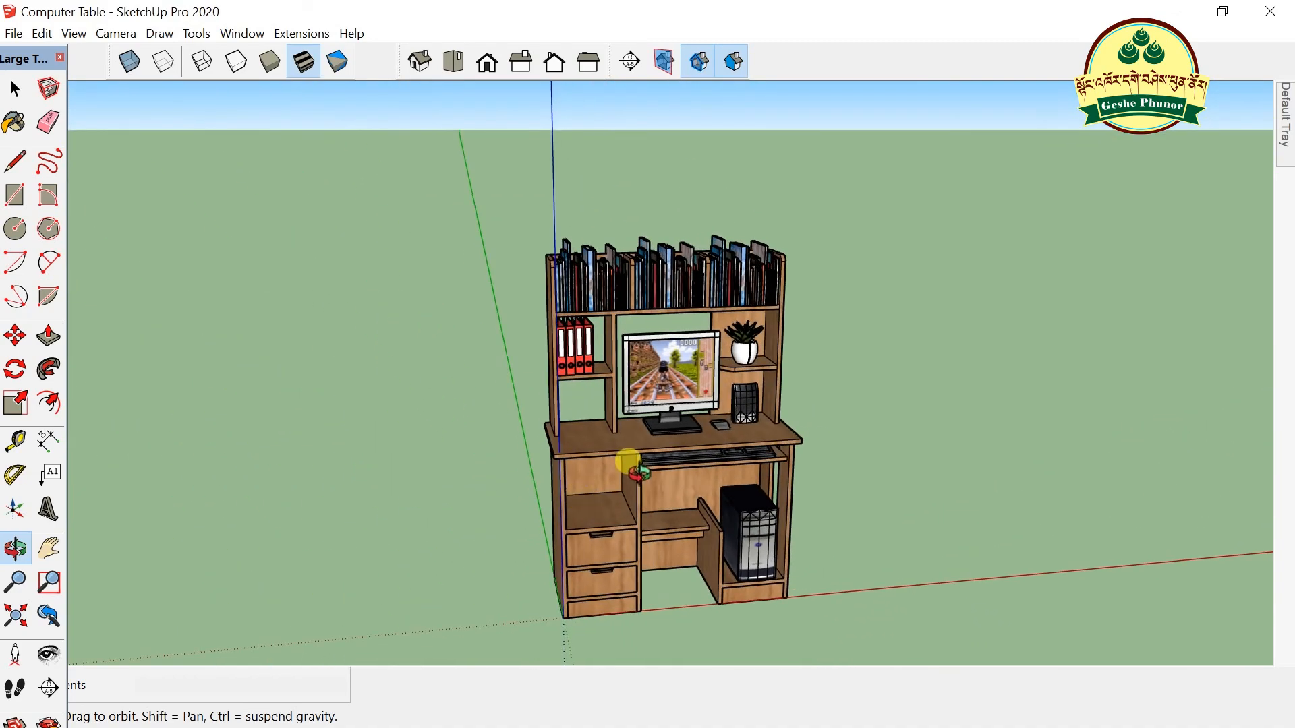
{"action": "scroll", "coordinate": [638, 465], "scroll_direction": "up", "scroll_amount": 3}
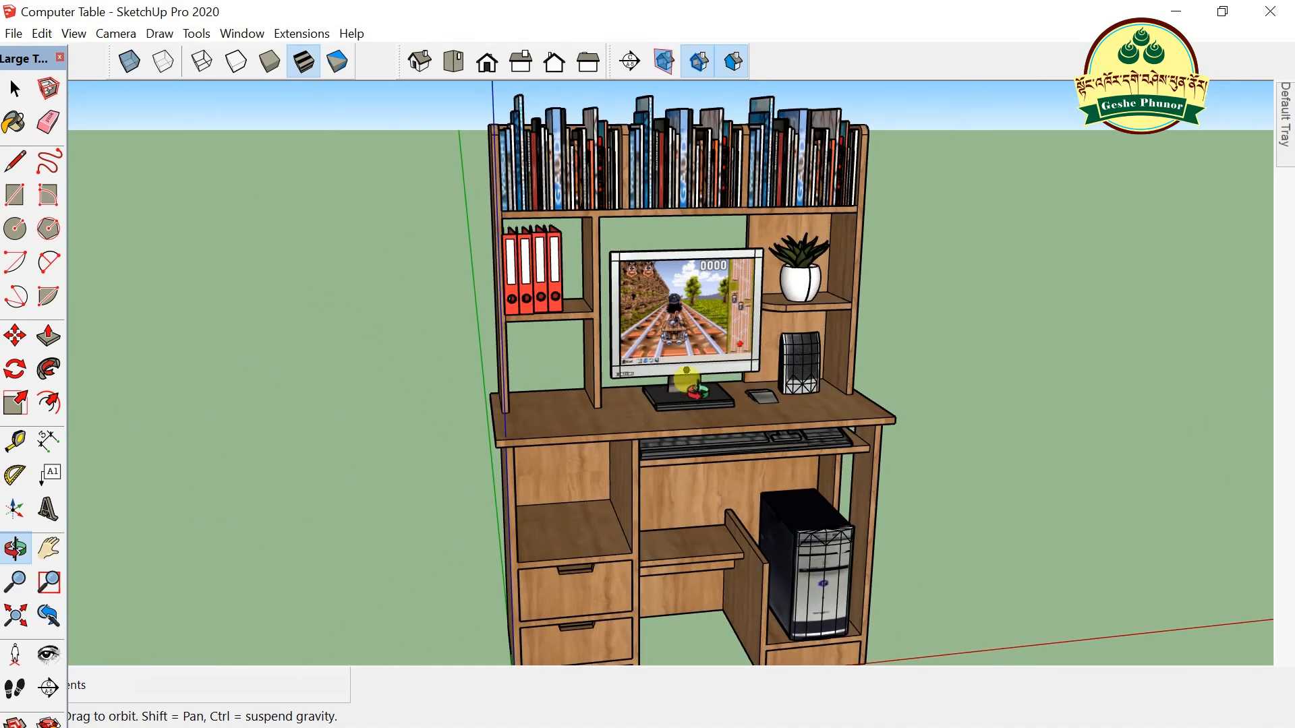
{"action": "scroll", "coordinate": [696, 389], "scroll_direction": "up", "scroll_amount": 4}
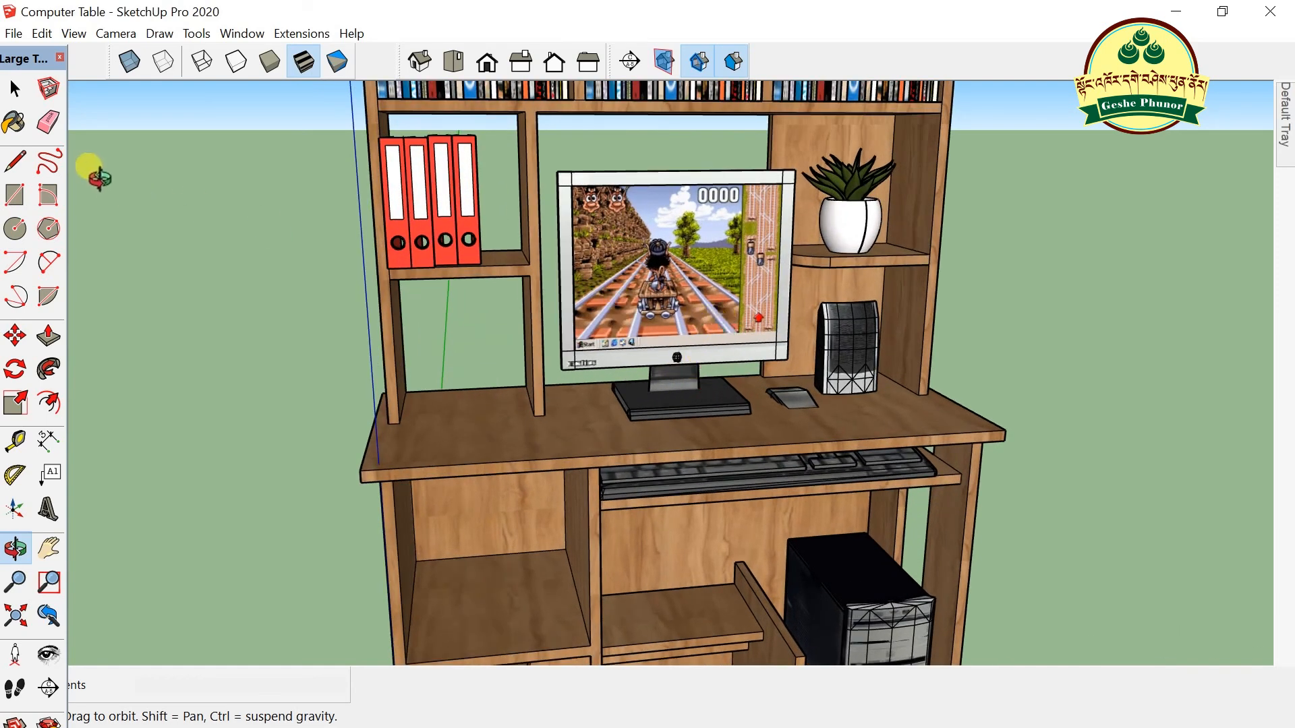
{"action": "left_click", "coordinate": [15, 403]}
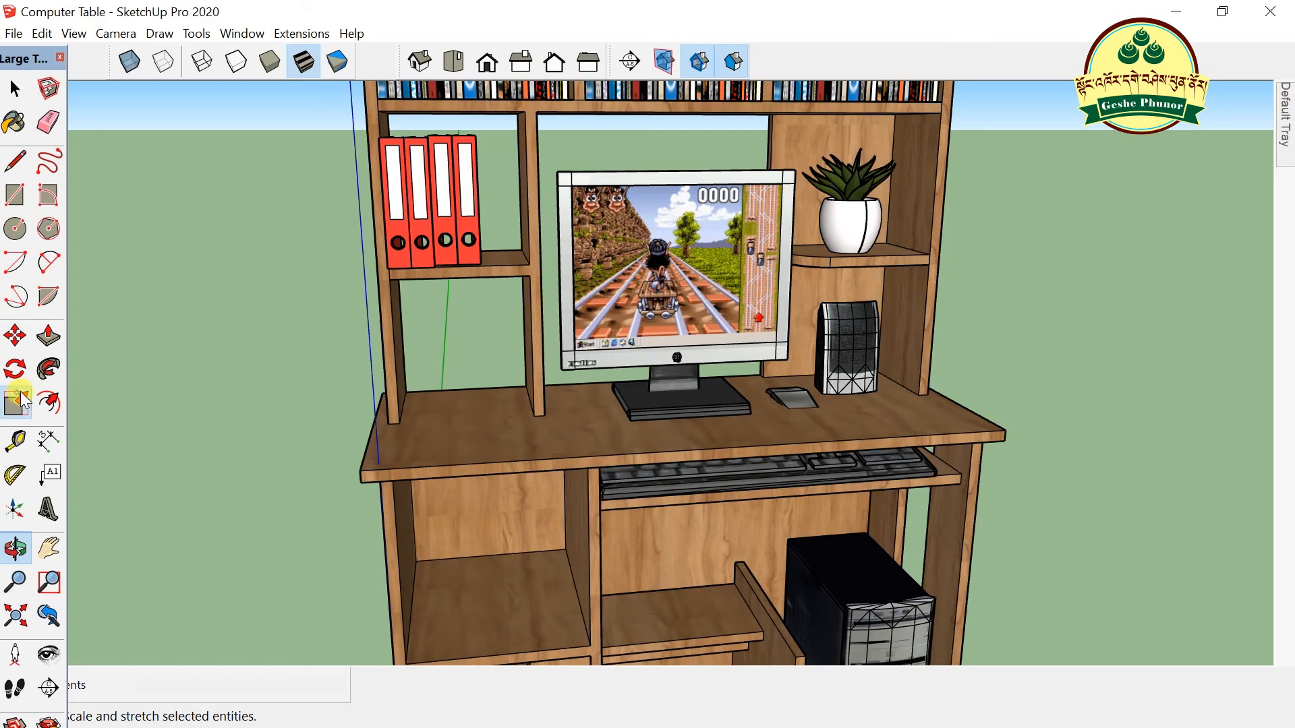
{"action": "left_click", "coordinate": [675, 204]}
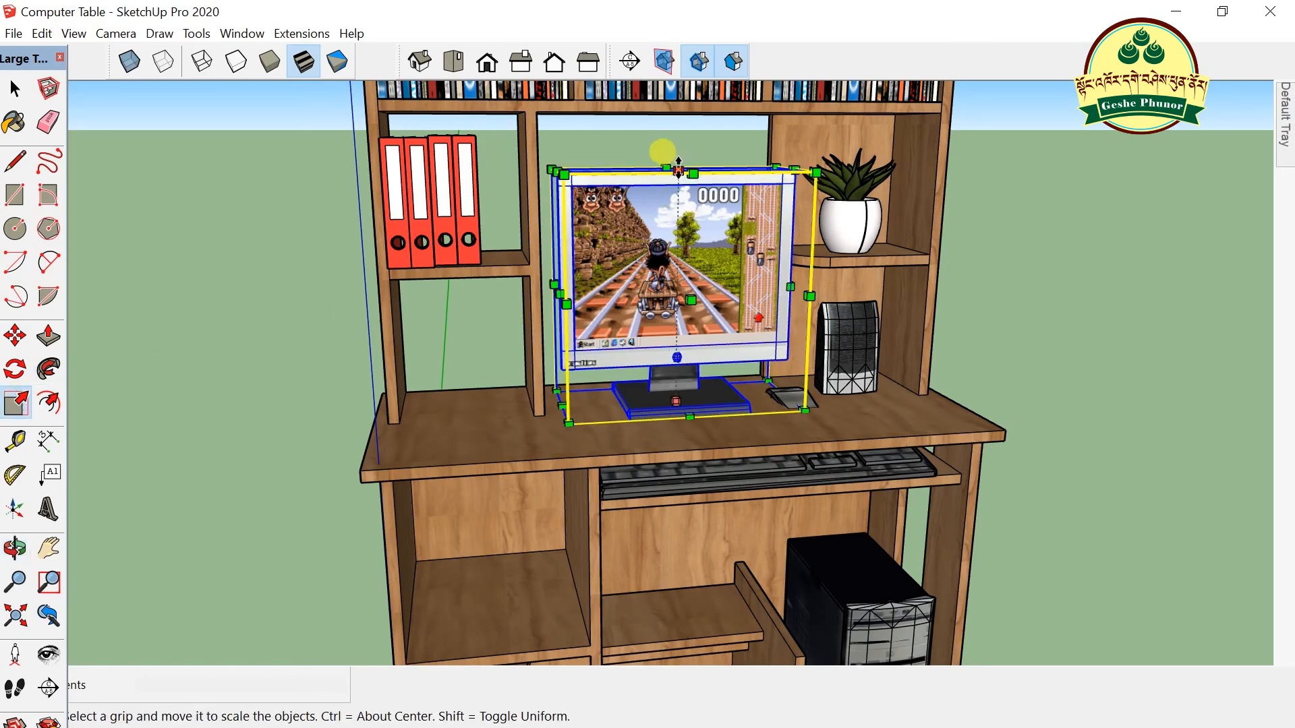
{"action": "left_click_drag", "start_coordinate": [678, 162], "coordinate": [659, 173]}
{"action": "left_click", "coordinate": [15, 88]}
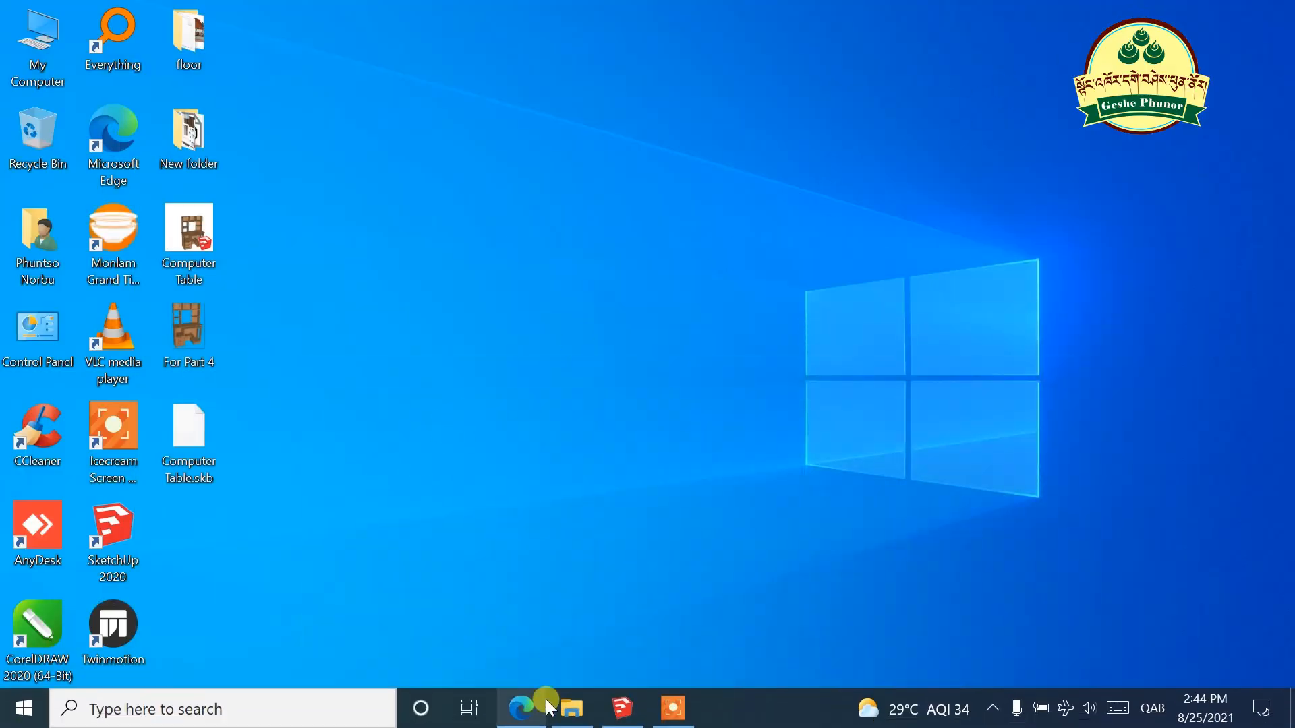
- Bring back the 3D Warehouse search results in Edge and scroll briefly through them
{"action": "left_click", "coordinate": [544, 709]}
{"action": "scroll", "coordinate": [948, 255], "scroll_direction": "up", "scroll_amount": 1}
{"action": "scroll", "coordinate": [941, 267], "scroll_direction": "down", "scroll_amount": 4}
- From My Computer, select the seven downloads from today (e.g. 161071, Mac+Pro+Setup), then minimize Explorer
{"action": "left_click", "coordinate": [1179, 15]}
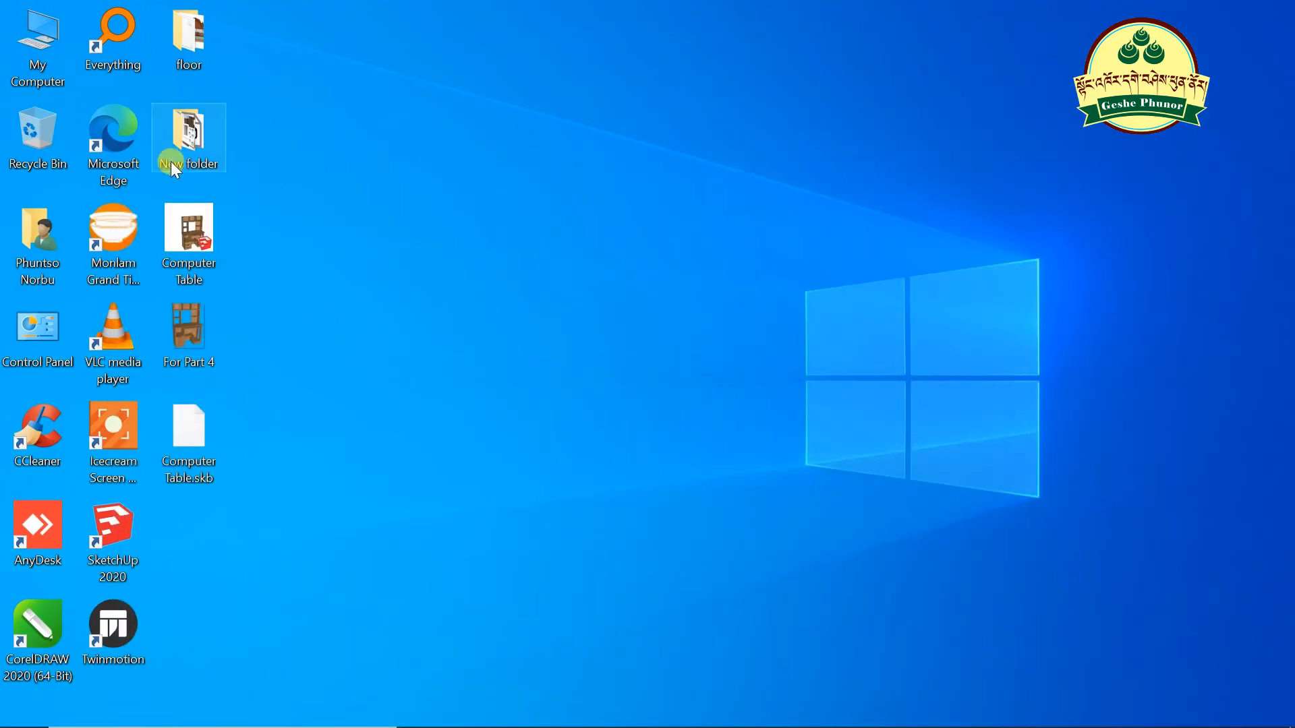
{"action": "double_click", "coordinate": [50, 42]}
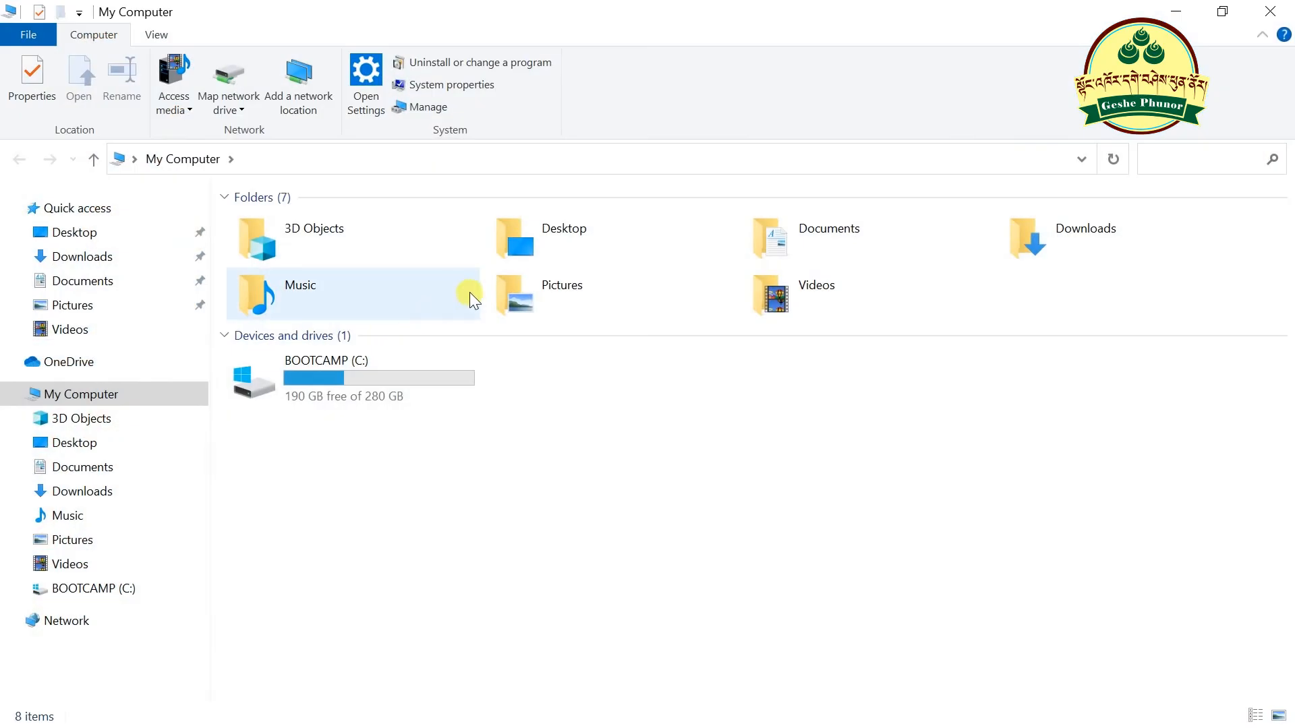
{"action": "double_click", "coordinate": [1066, 237]}
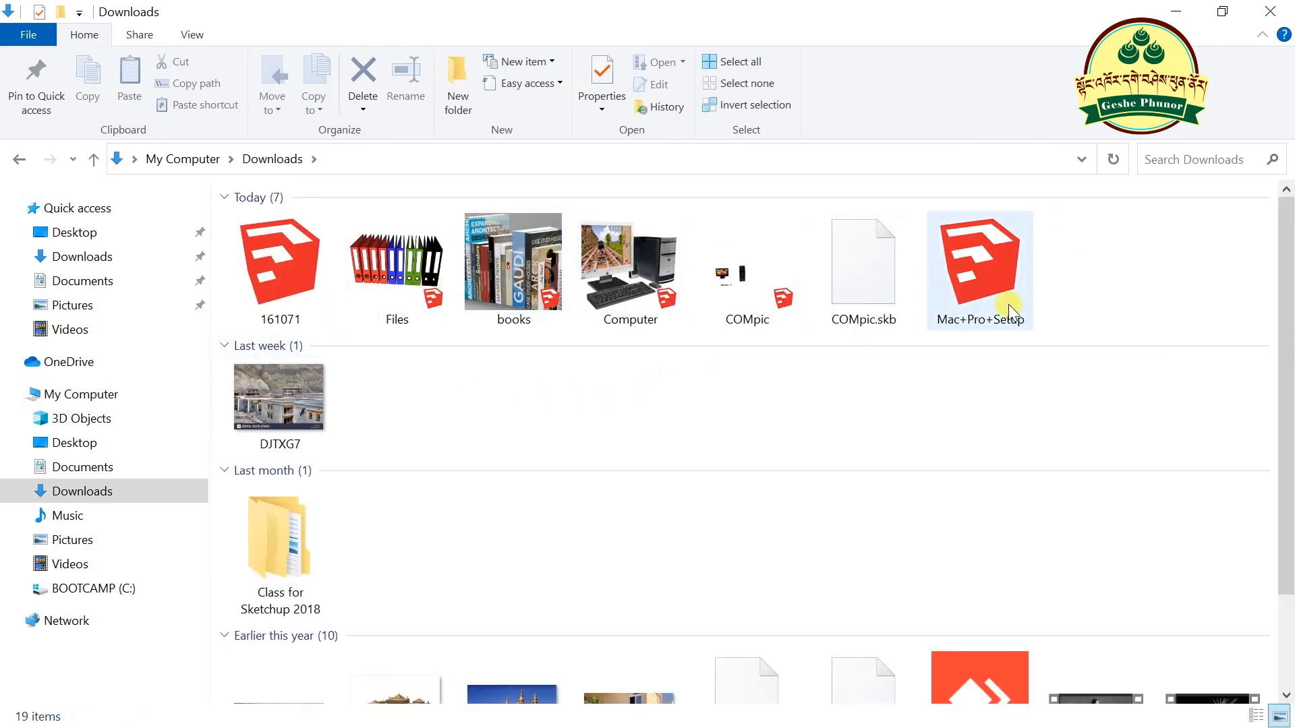
{"action": "mouse_move", "coordinate": [1121, 298]}
{"action": "left_mouse_down"}
{"action": "mouse_move", "coordinate": [442, 344]}
{"action": "mouse_move", "coordinate": [266, 296]}
{"action": "mouse_move", "coordinate": [314, 516]}
{"action": "mouse_move", "coordinate": [409, 336]}
{"action": "left_mouse_up"}
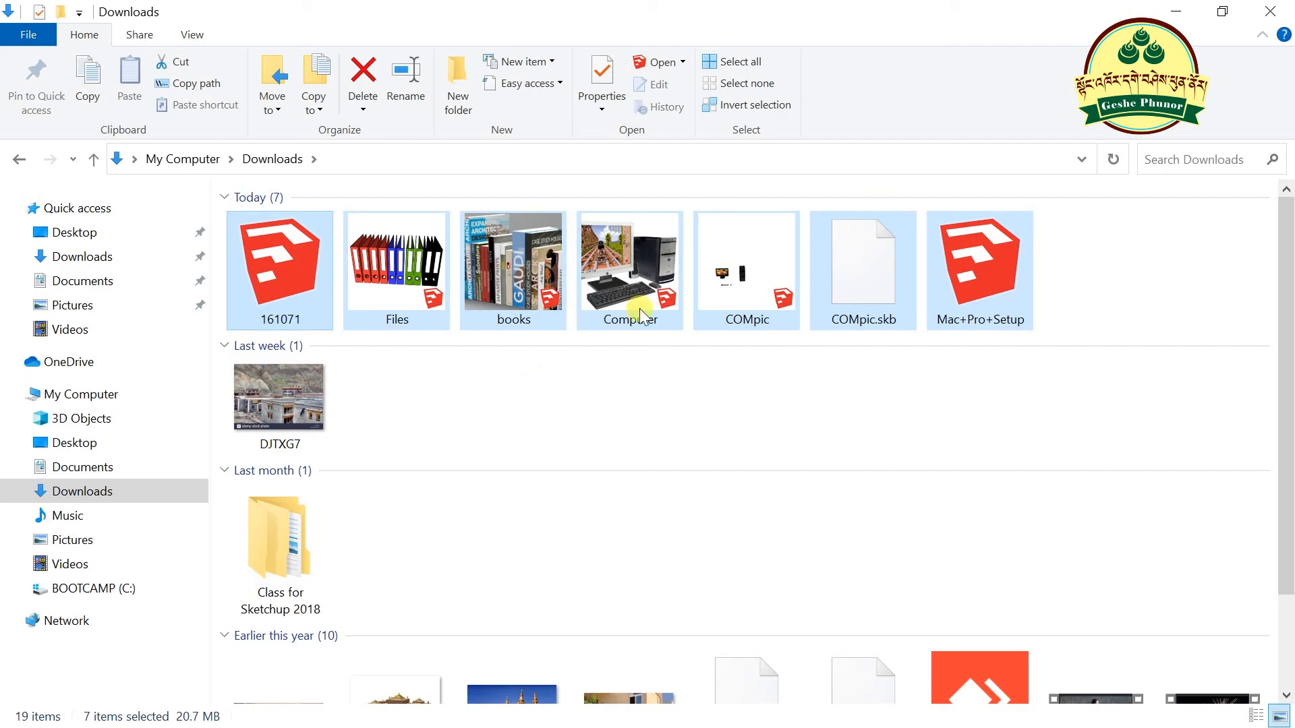
{"action": "left_click", "coordinate": [1173, 9]}
{"action": "mouse_move", "coordinate": [411, 722]}
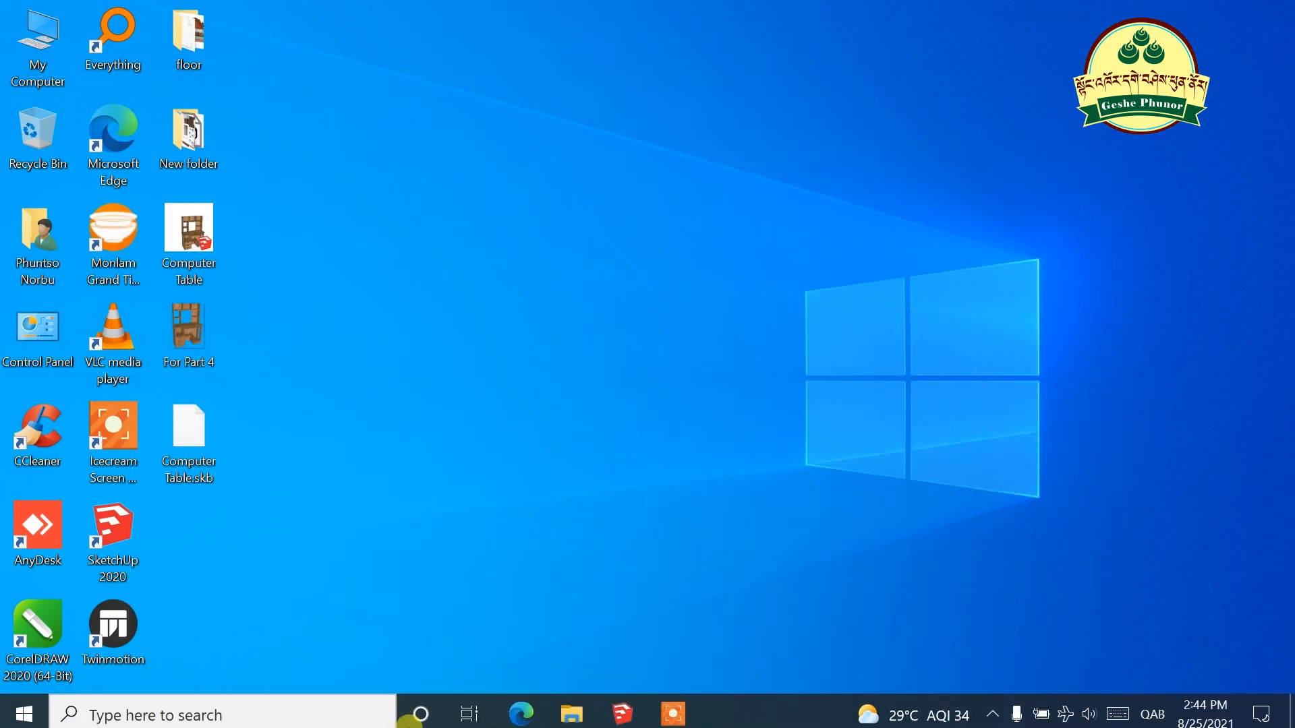
{"action": "left_click", "coordinate": [617, 706]}
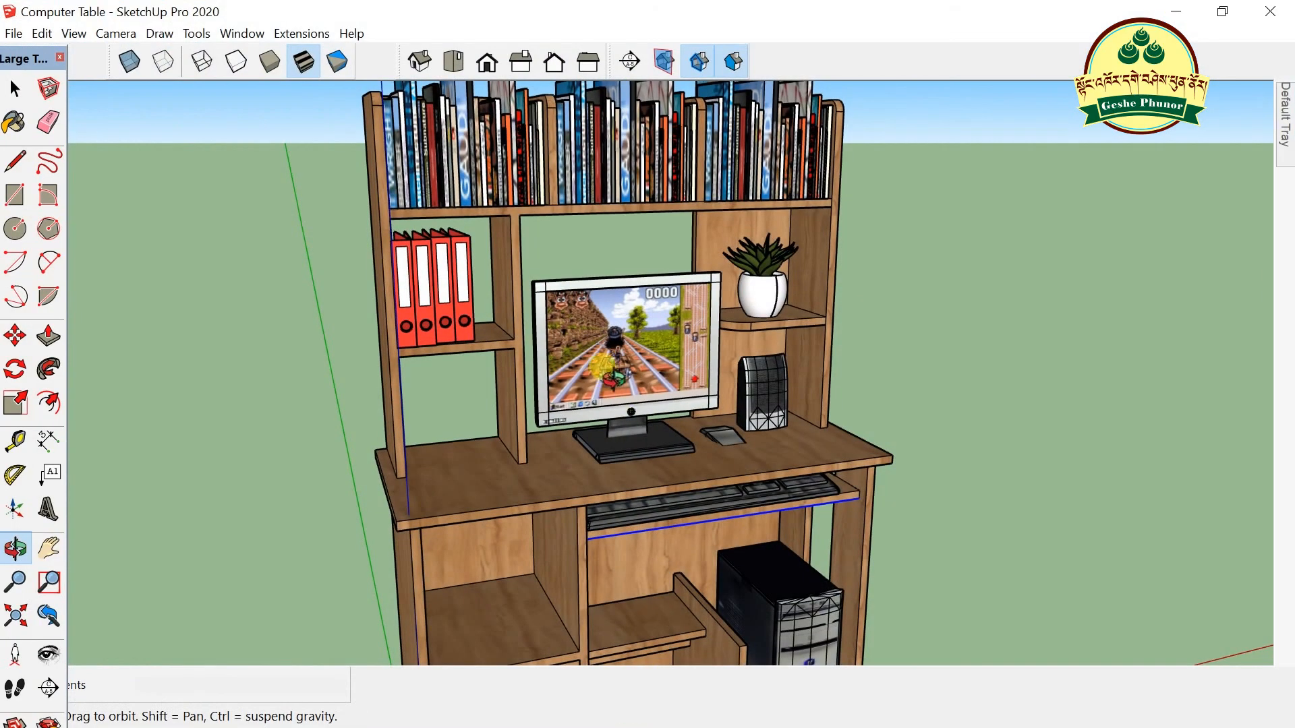
{"action": "scroll", "coordinate": [432, 428], "scroll_direction": "down", "scroll_amount": 5}
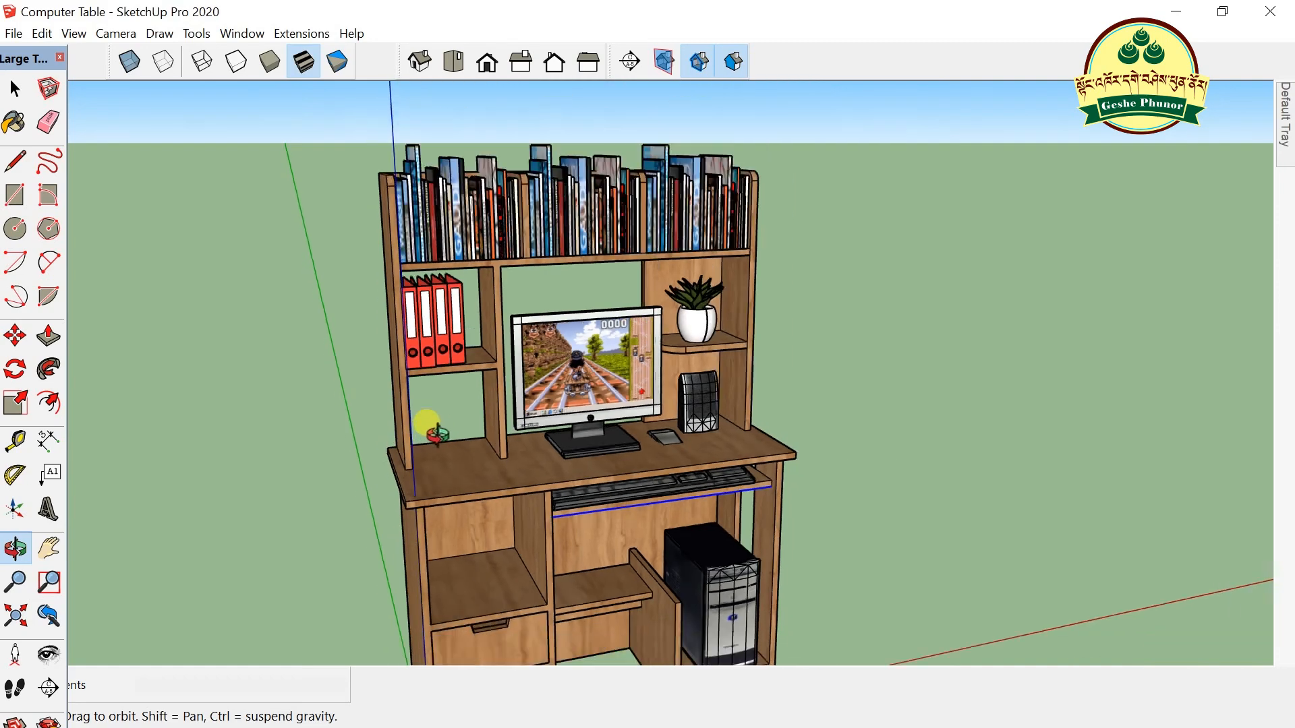
{"action": "scroll", "coordinate": [528, 481], "scroll_direction": "up", "scroll_amount": 3}
{"action": "left_click_drag", "start_coordinate": [375, 512], "coordinate": [508, 497]}
{"action": "left_click", "coordinate": [1177, 13]}
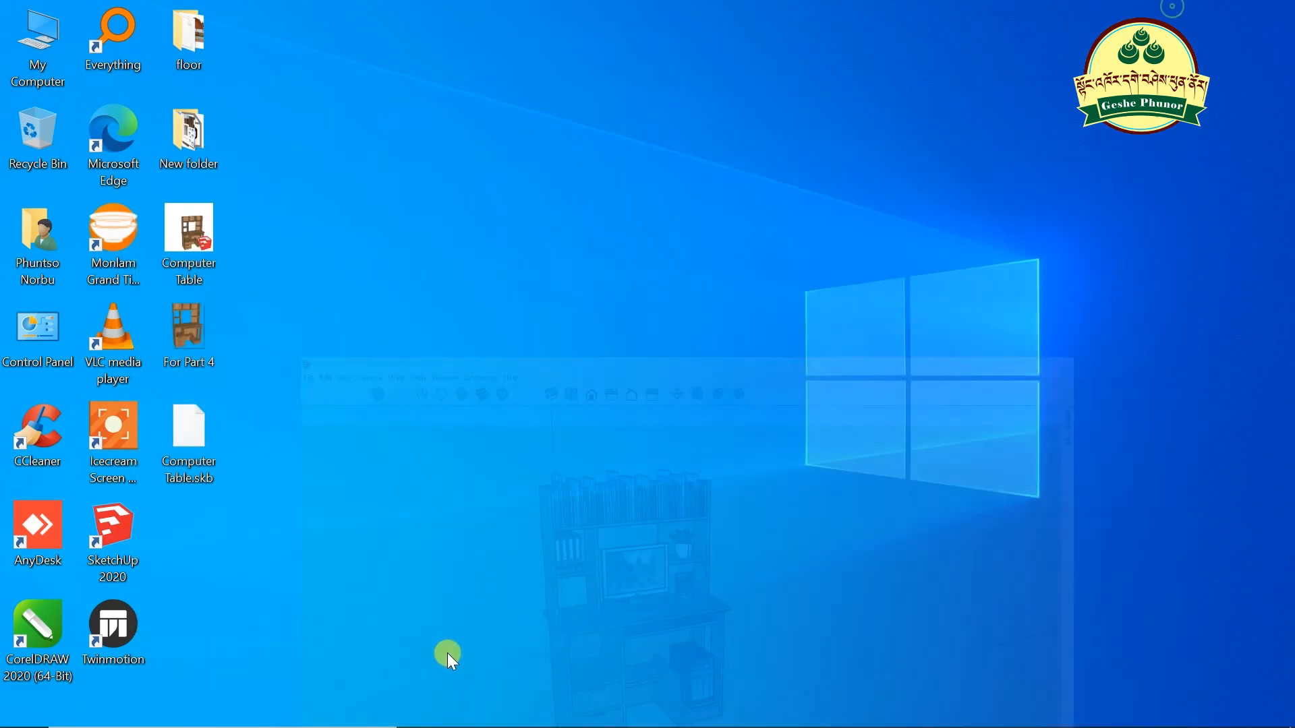
- Restore the 'library bookcase' results and browse models like Lamp Library / Bookcase and Bookcase Library Buildable
{"action": "left_click", "coordinate": [543, 715]}
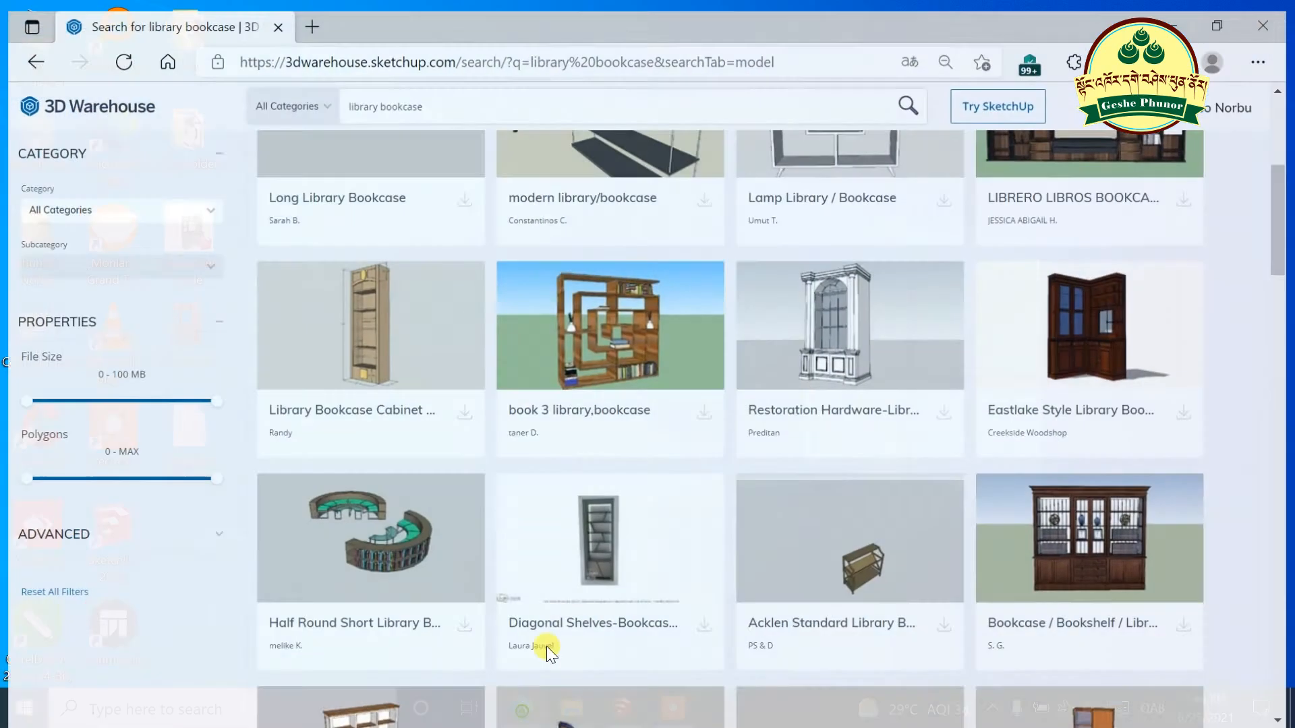
{"action": "scroll", "coordinate": [548, 222], "scroll_direction": "down", "scroll_amount": 10}
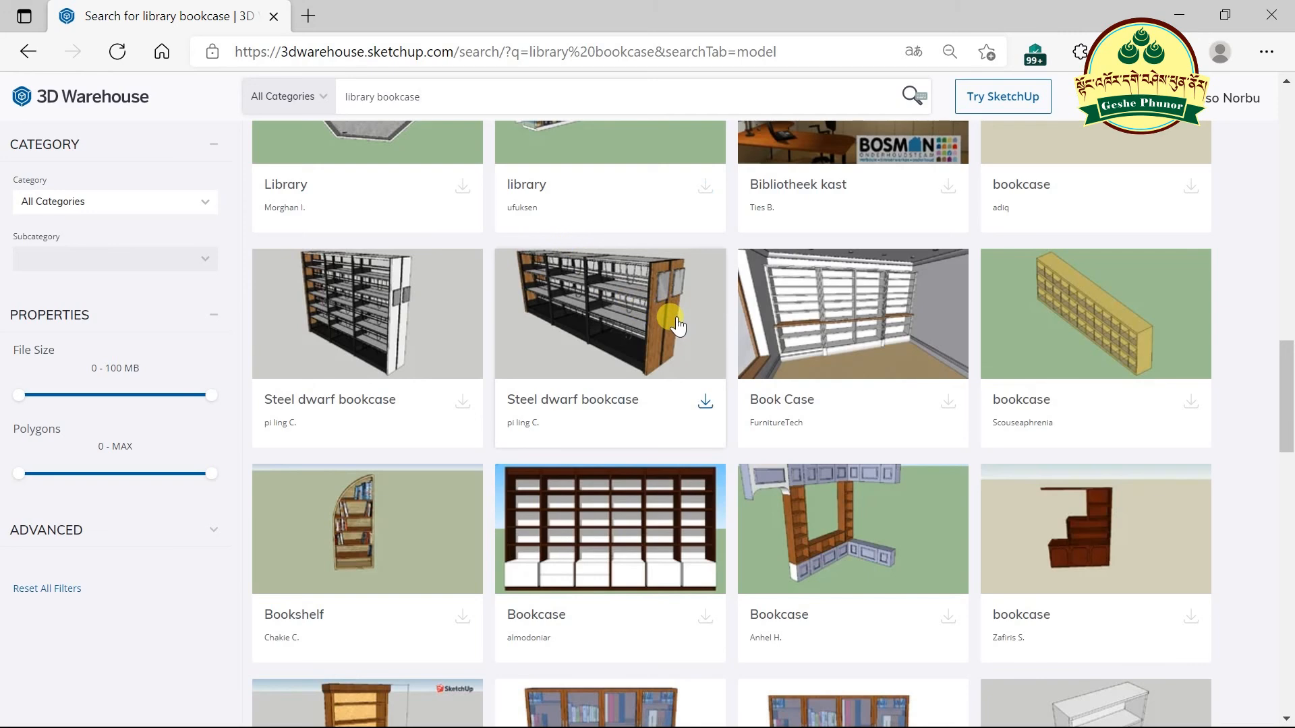
{"action": "scroll", "coordinate": [671, 319], "scroll_direction": "down", "scroll_amount": 4}
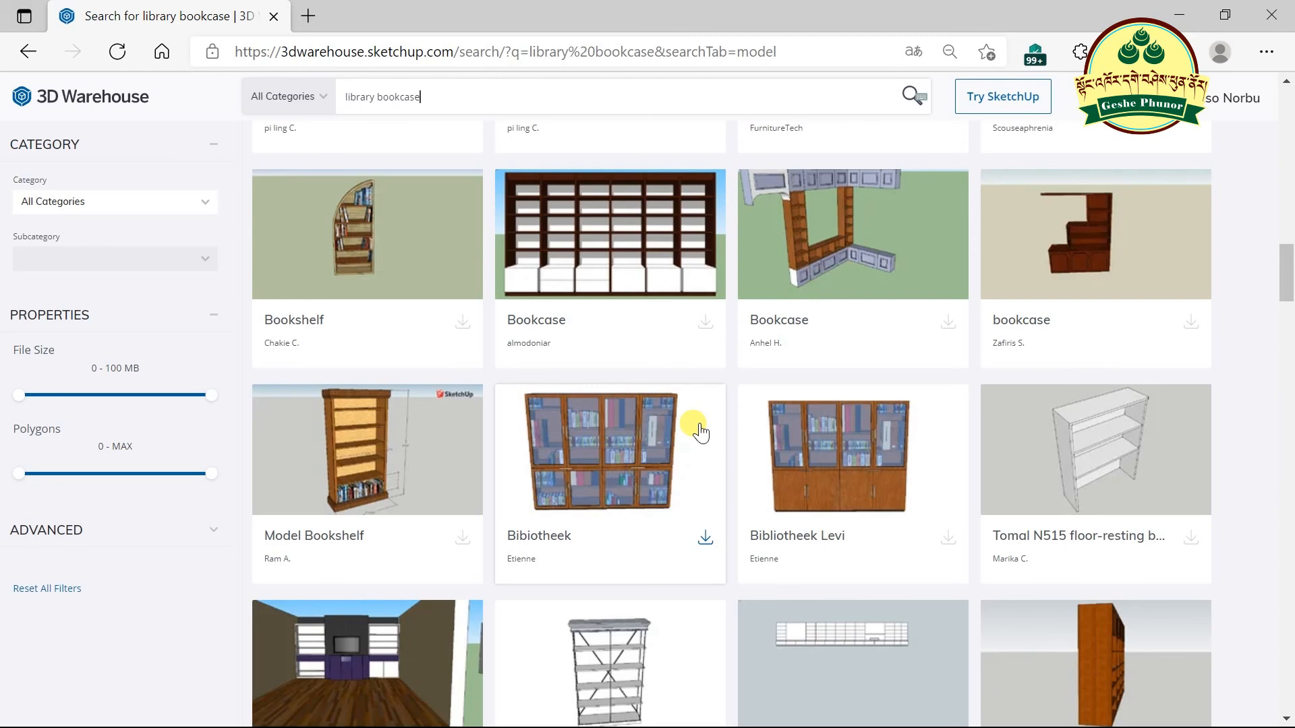
{"action": "scroll", "coordinate": [700, 432], "scroll_direction": "up", "scroll_amount": 3}
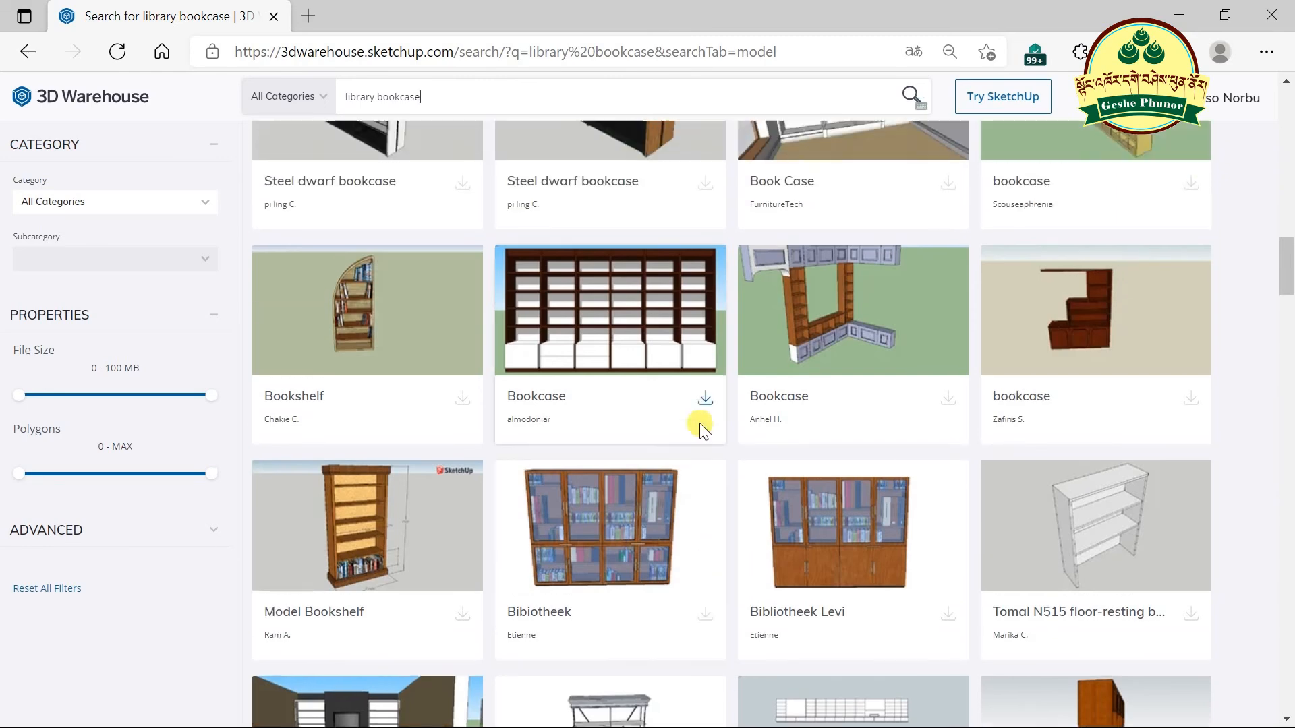
{"action": "scroll", "coordinate": [700, 432], "scroll_direction": "up", "scroll_amount": 3}
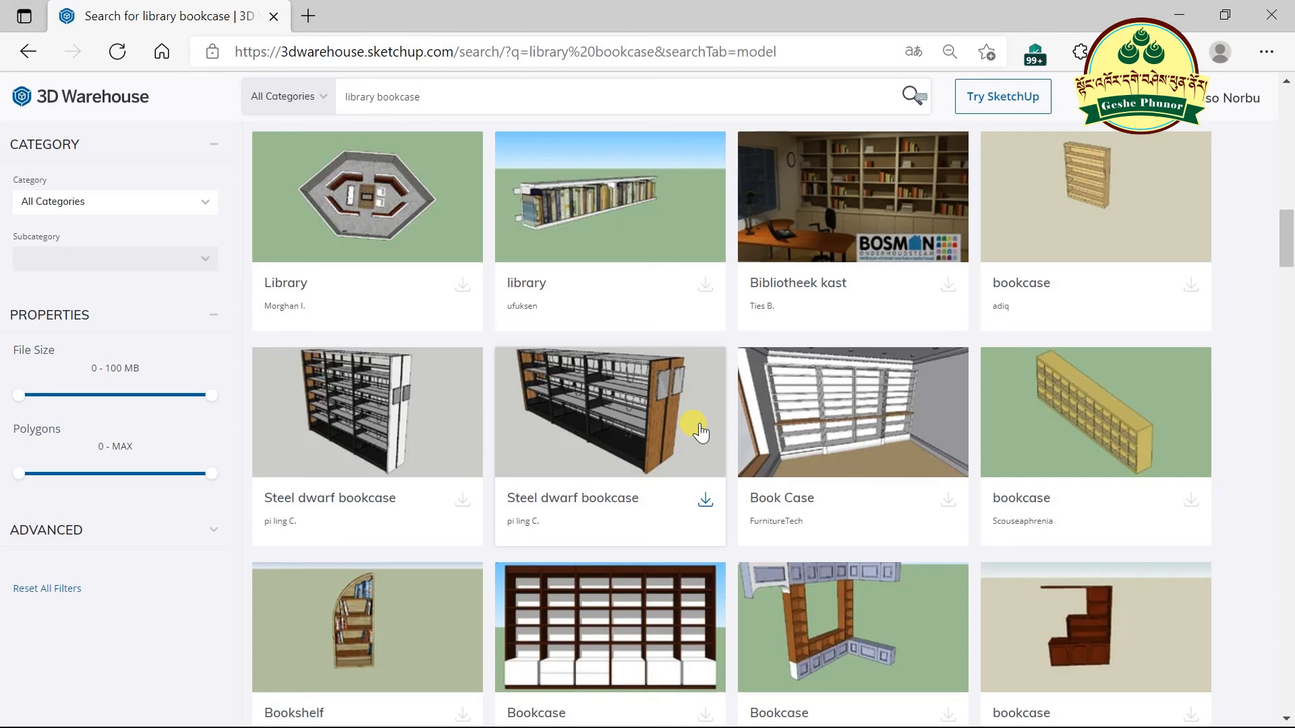
{"action": "scroll", "coordinate": [698, 425], "scroll_direction": "up", "scroll_amount": 2}
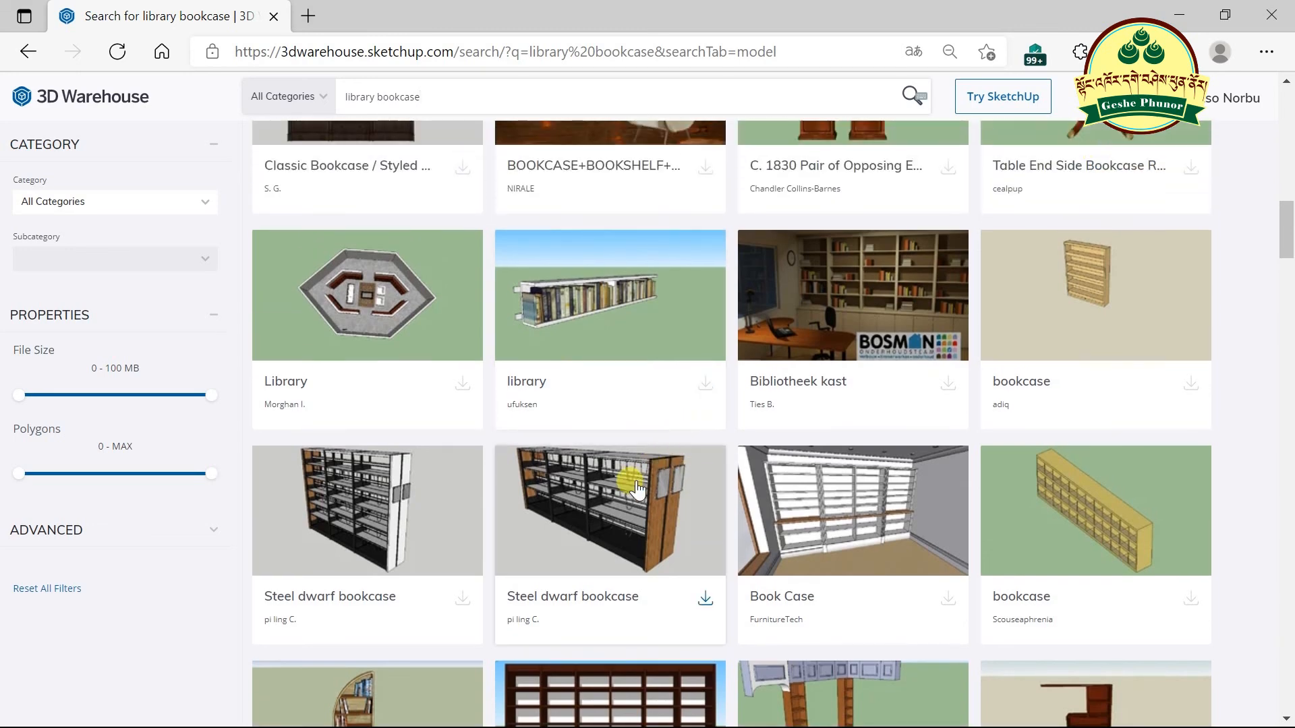
{"action": "scroll", "coordinate": [499, 494], "scroll_direction": "up", "scroll_amount": 4}
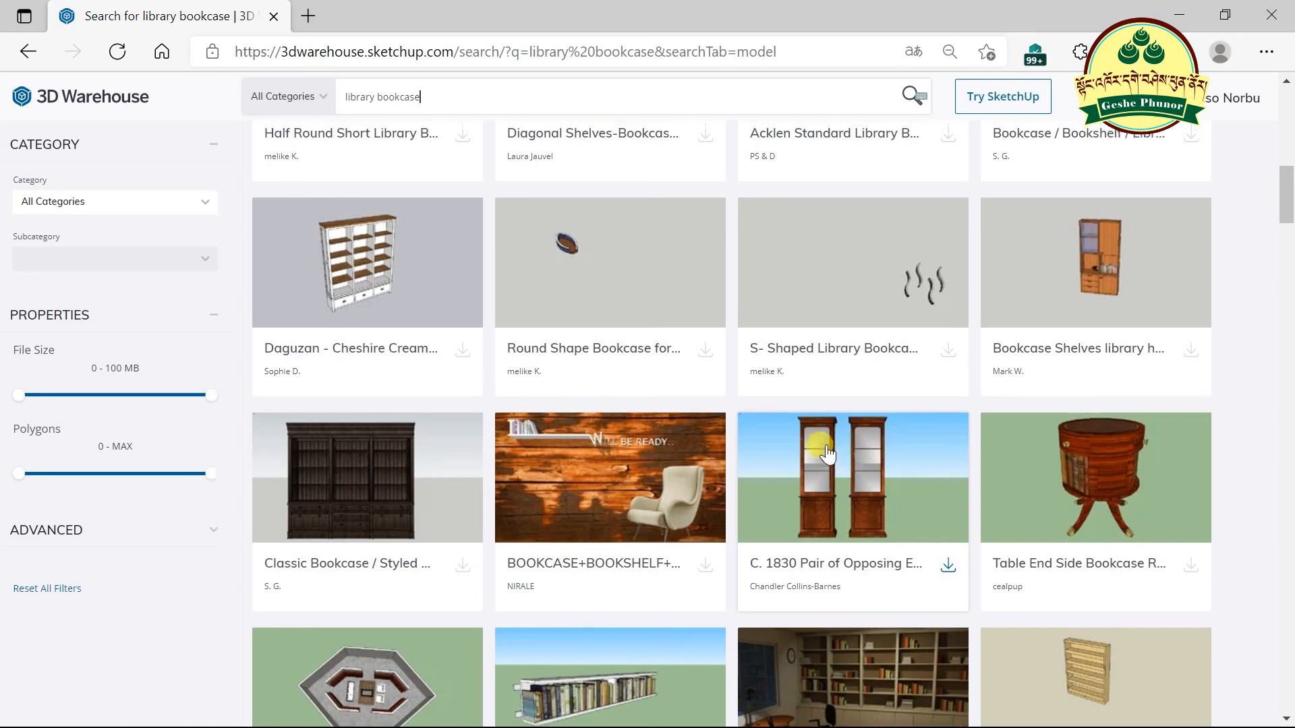
{"action": "scroll", "coordinate": [827, 445], "scroll_direction": "up", "scroll_amount": 4}
{"action": "scroll", "coordinate": [827, 445], "scroll_direction": "up", "scroll_amount": 1}
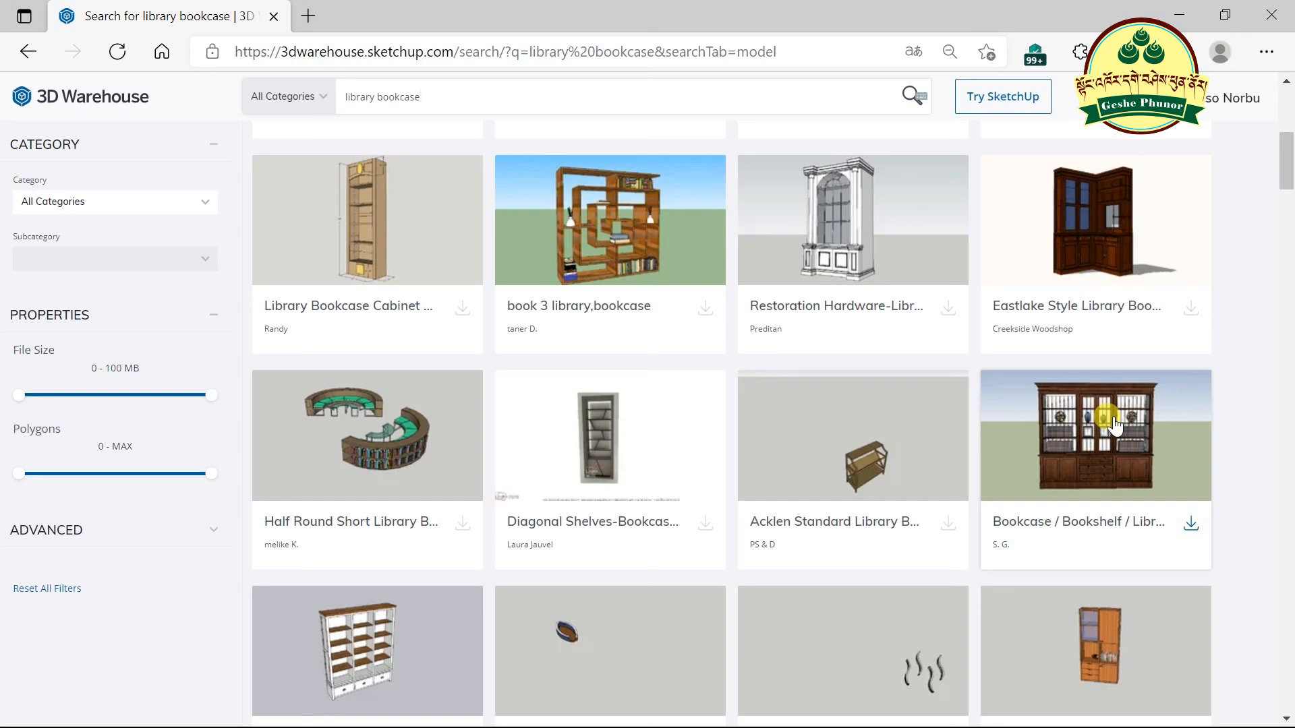
{"action": "scroll", "coordinate": [934, 411], "scroll_direction": "up", "scroll_amount": 4}
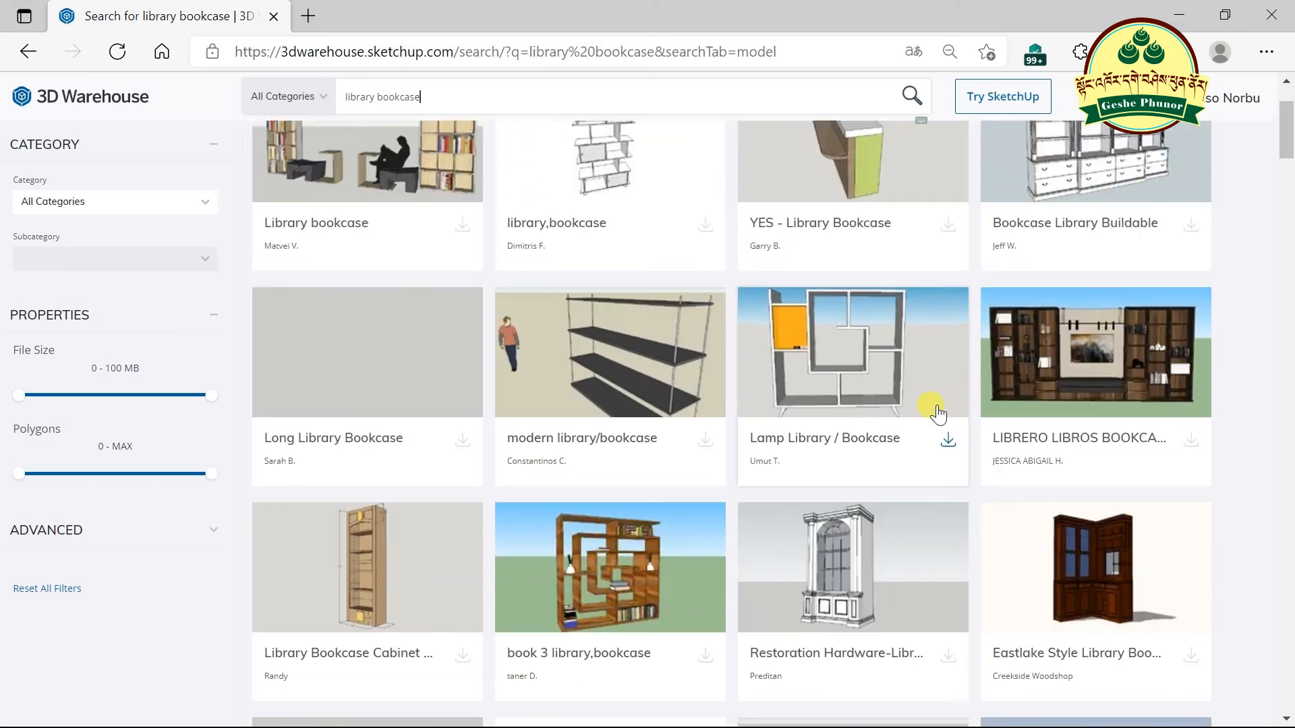
{"action": "scroll", "coordinate": [937, 413], "scroll_direction": "up", "scroll_amount": 1}
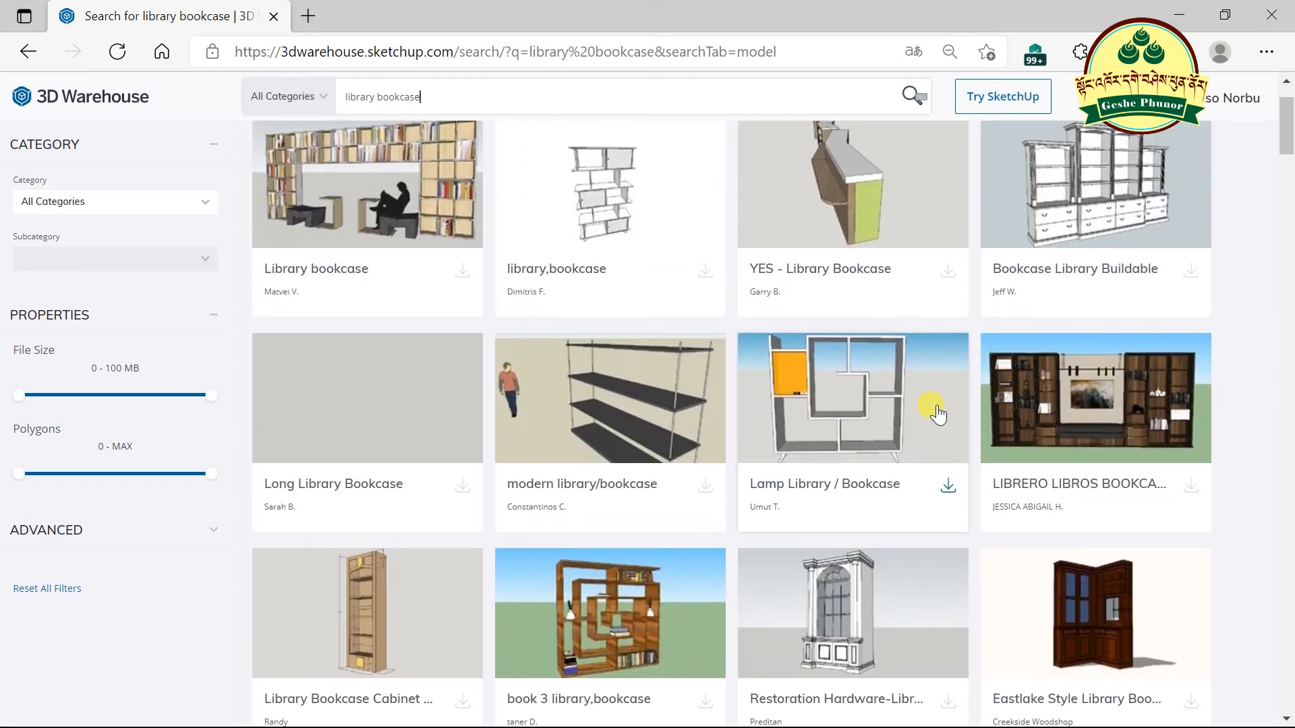
{"action": "scroll", "coordinate": [937, 408], "scroll_direction": "up", "scroll_amount": 1}
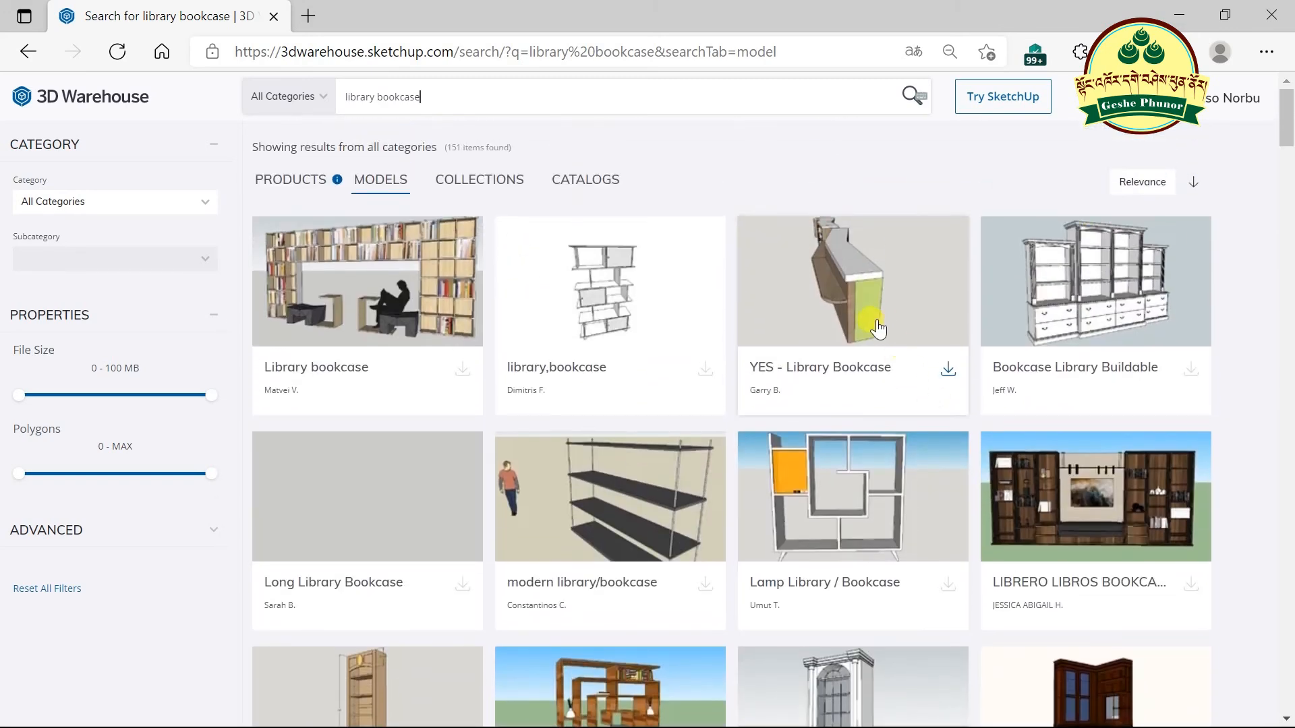